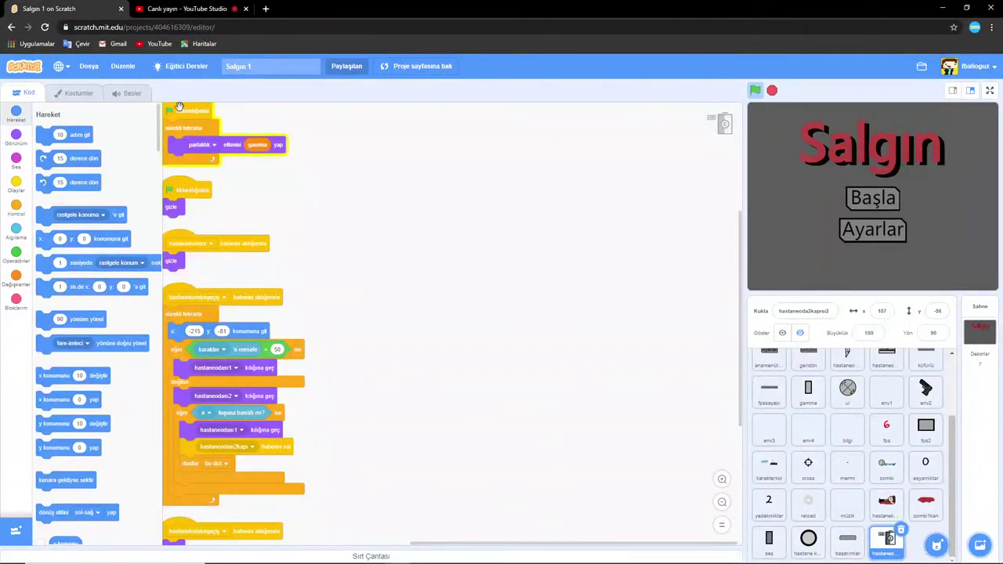
Step: Check the room 408 door sprite's costume, return to its code, and bring Discord forward
{"action": "left_click", "coordinate": [72, 93]}
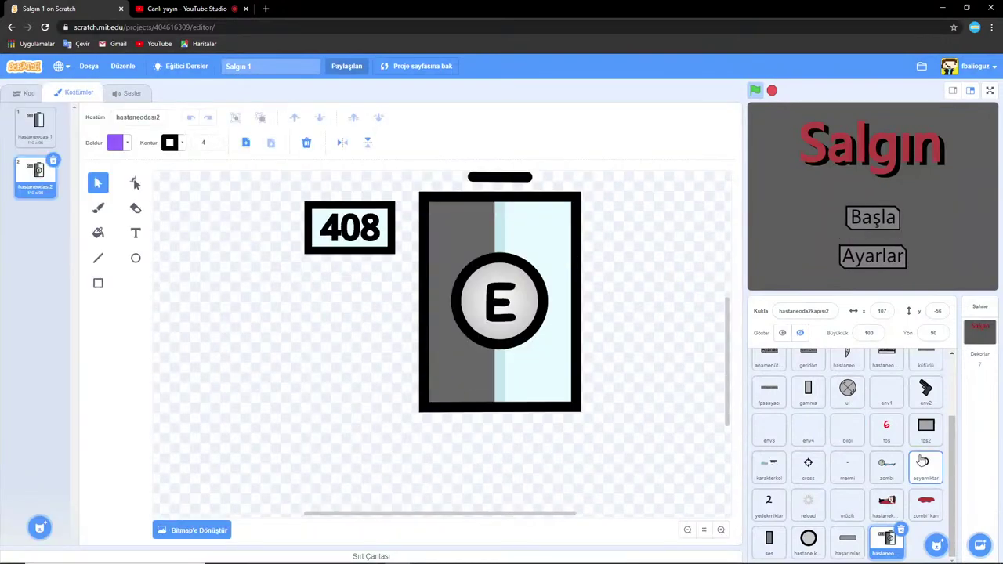
{"action": "left_click", "coordinate": [17, 94]}
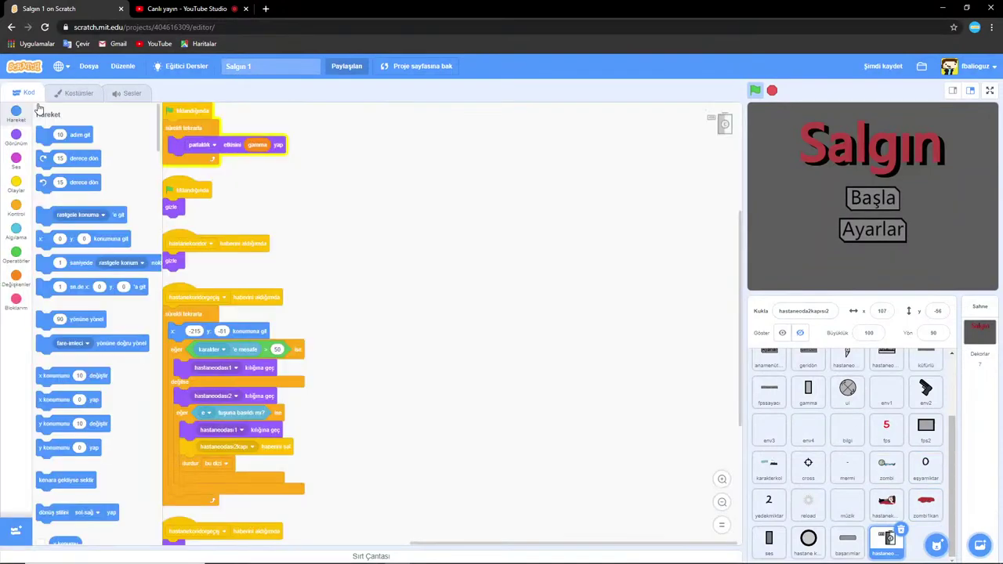
{"action": "left_click", "coordinate": [378, 556]}
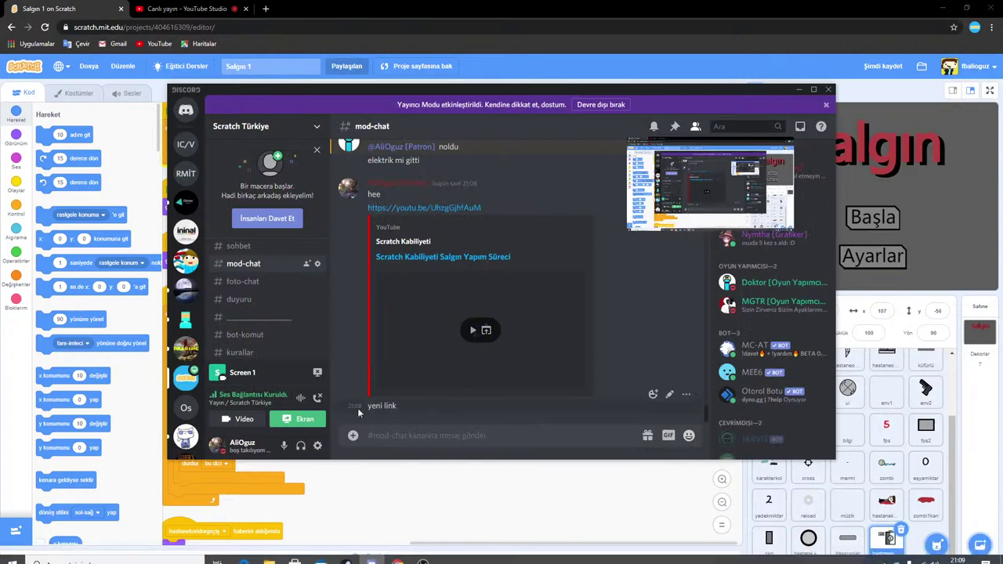
Step: View a voice-channel member's full profile in Discord, then close it
{"action": "scroll", "coordinate": [268, 304], "scroll_direction": "down", "scroll_amount": 3}
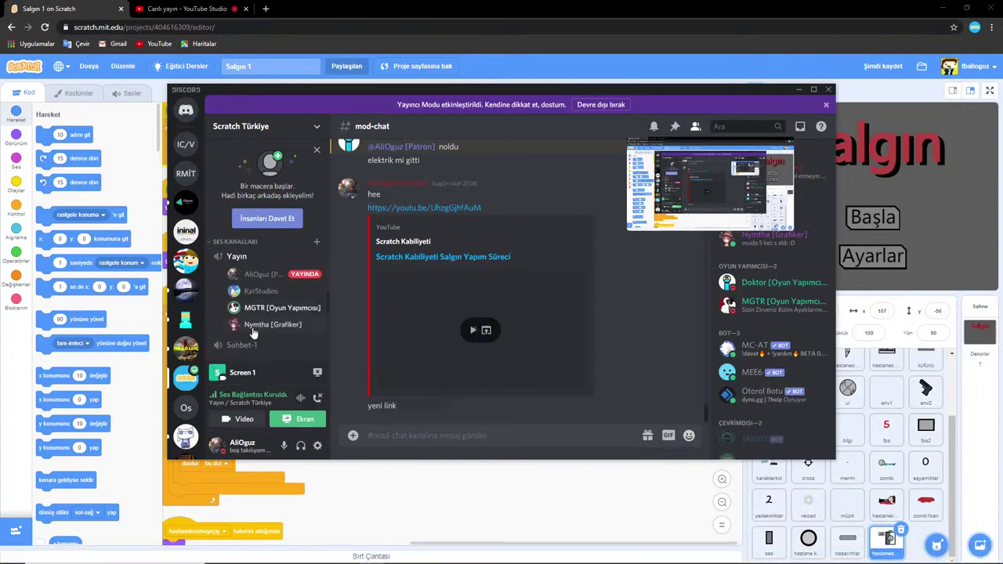
{"action": "left_click", "coordinate": [271, 324]}
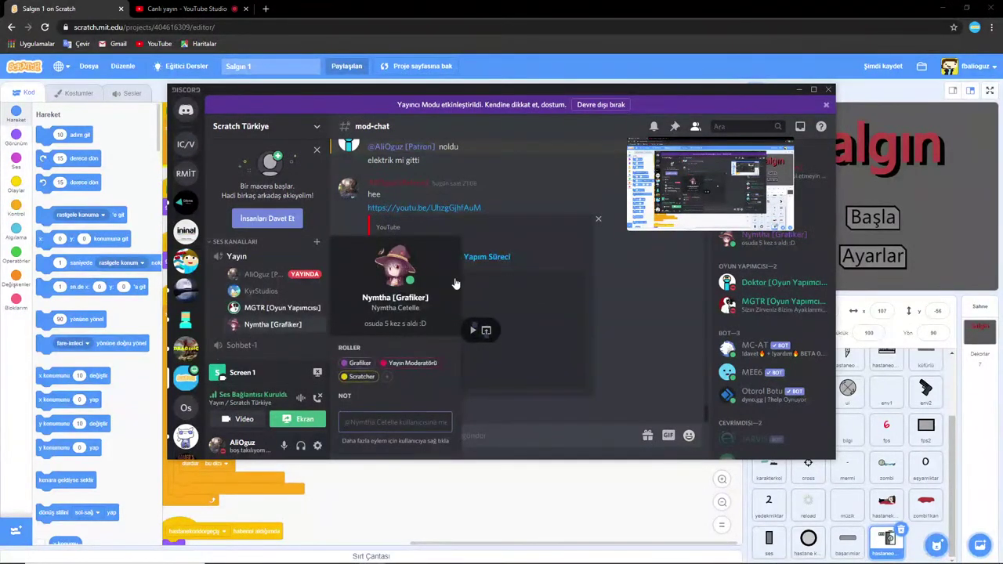
{"action": "left_click", "coordinate": [395, 265]}
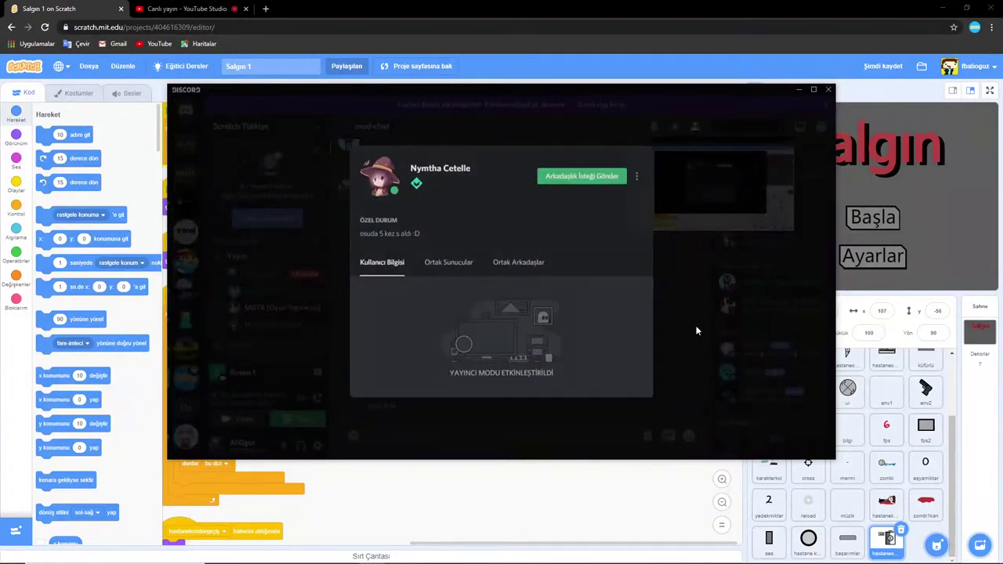
{"action": "left_click", "coordinate": [696, 329]}
Step: Return to Scratch and show the karakterkol arm sprite's costumes
{"action": "key", "text": "alt+Tab"}
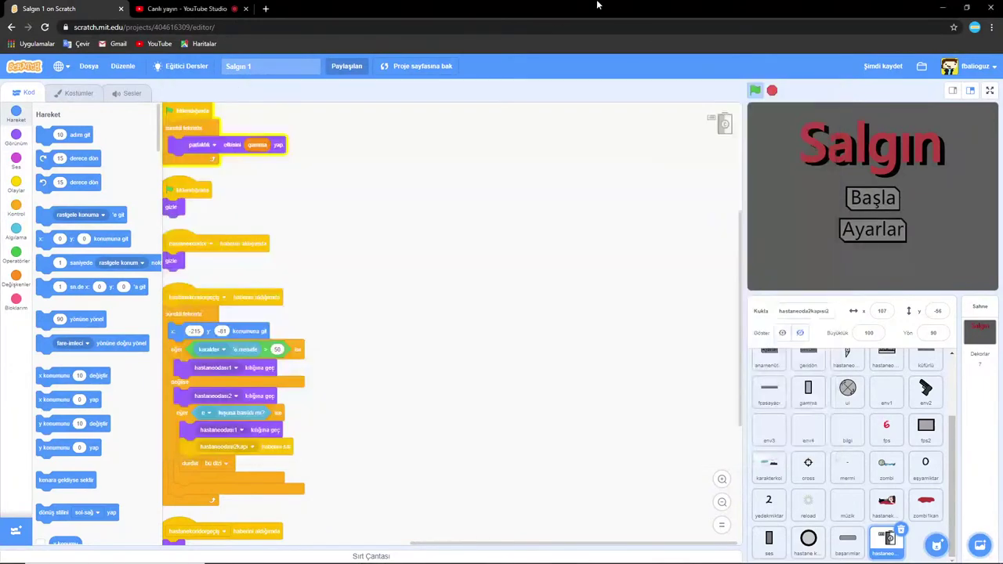
{"action": "mouse_move", "coordinate": [431, 561]}
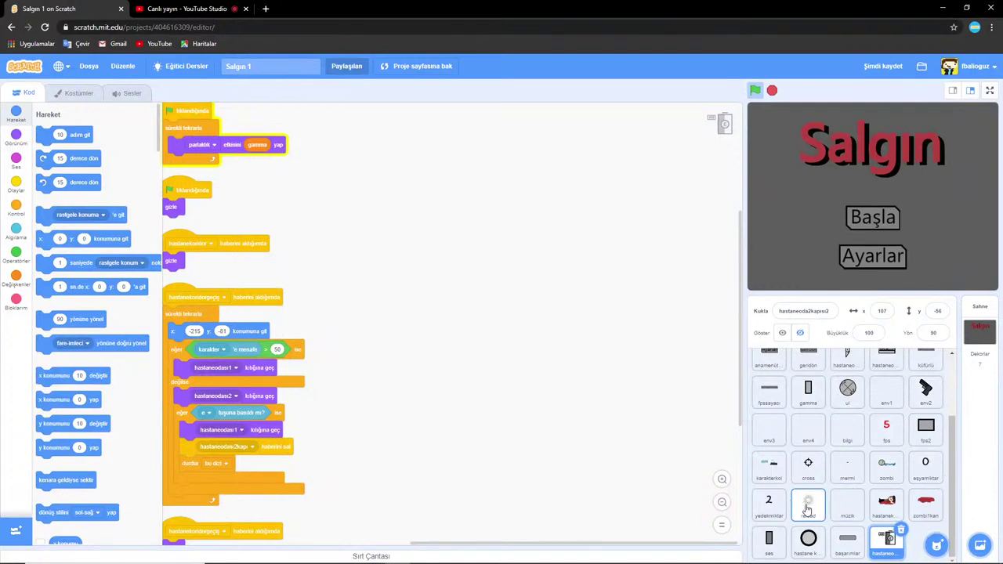
{"action": "left_click", "coordinate": [797, 513]}
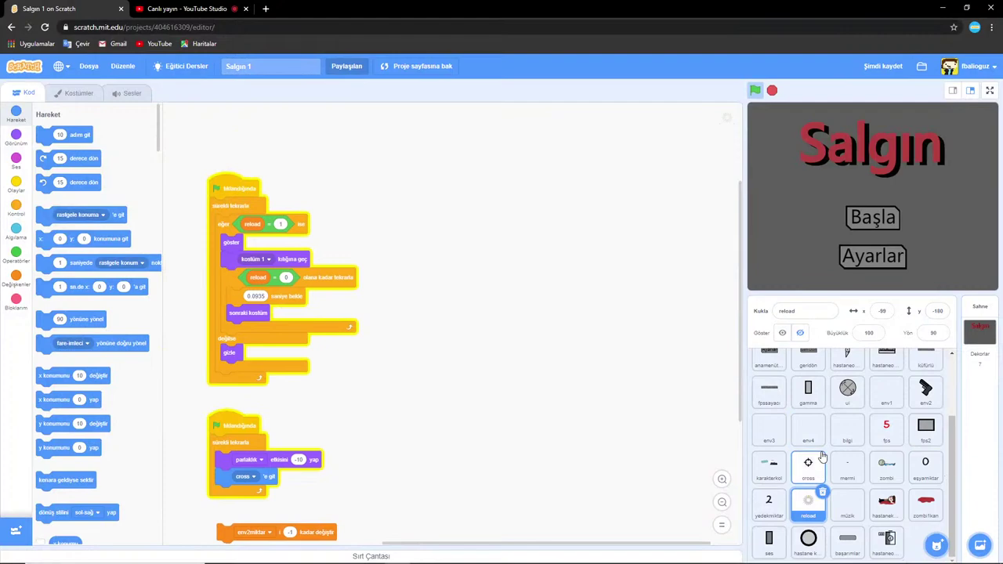
{"action": "left_click", "coordinate": [769, 474]}
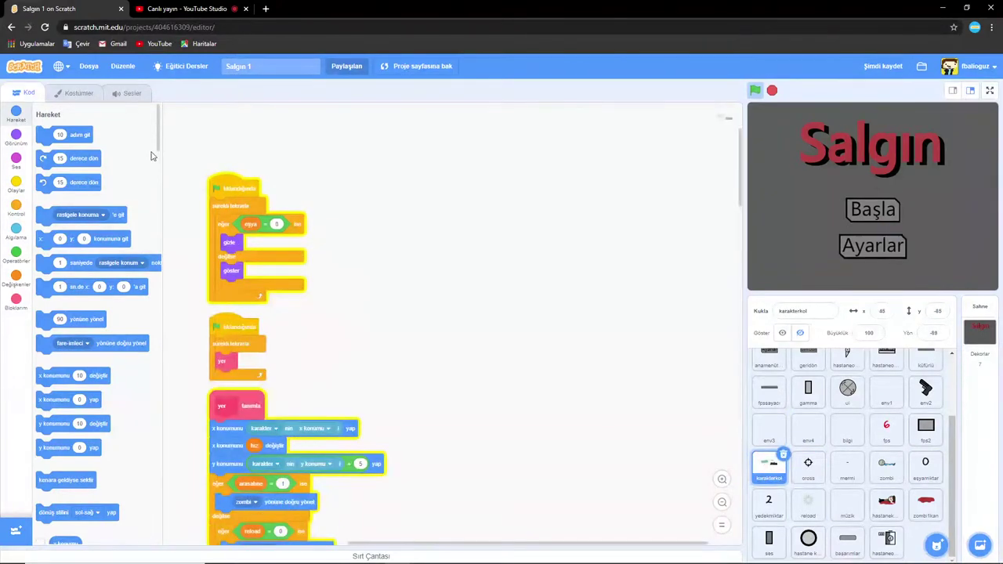
{"action": "left_click", "coordinate": [70, 93]}
{"action": "scroll", "coordinate": [832, 414], "scroll_direction": "up", "scroll_amount": 2}
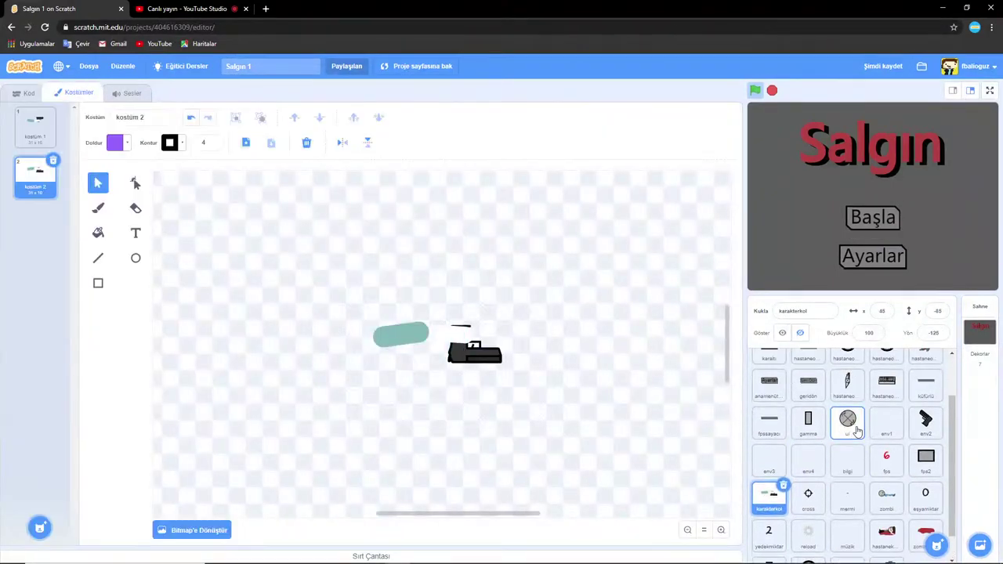
{"action": "scroll", "coordinate": [897, 445], "scroll_direction": "up", "scroll_amount": 1}
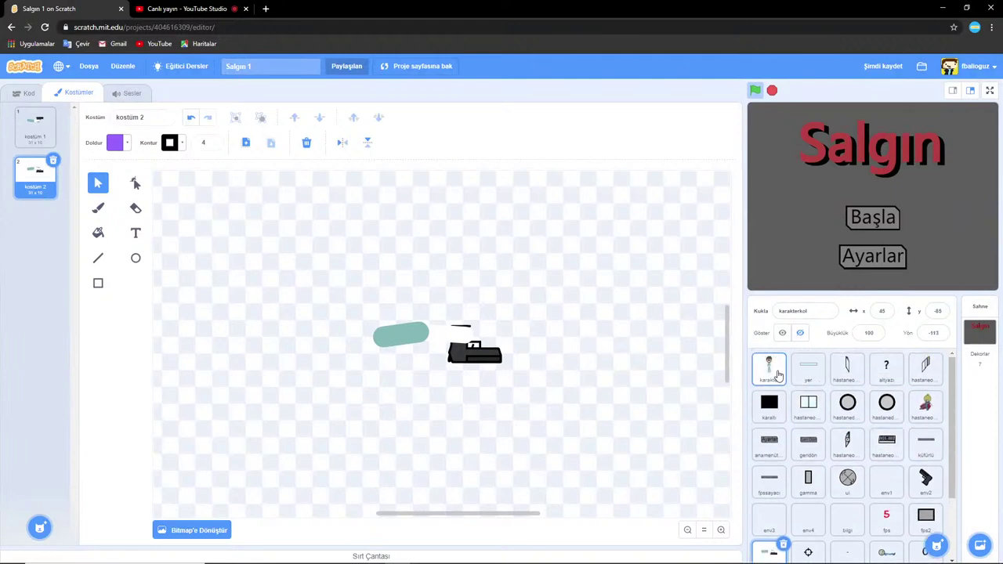
Step: Take karakter's pink skin colour from its head, fill karakterkol's hand with it, and switch to YouTube Studio
{"action": "left_click", "coordinate": [770, 367]}
{"action": "left_click", "coordinate": [459, 384]}
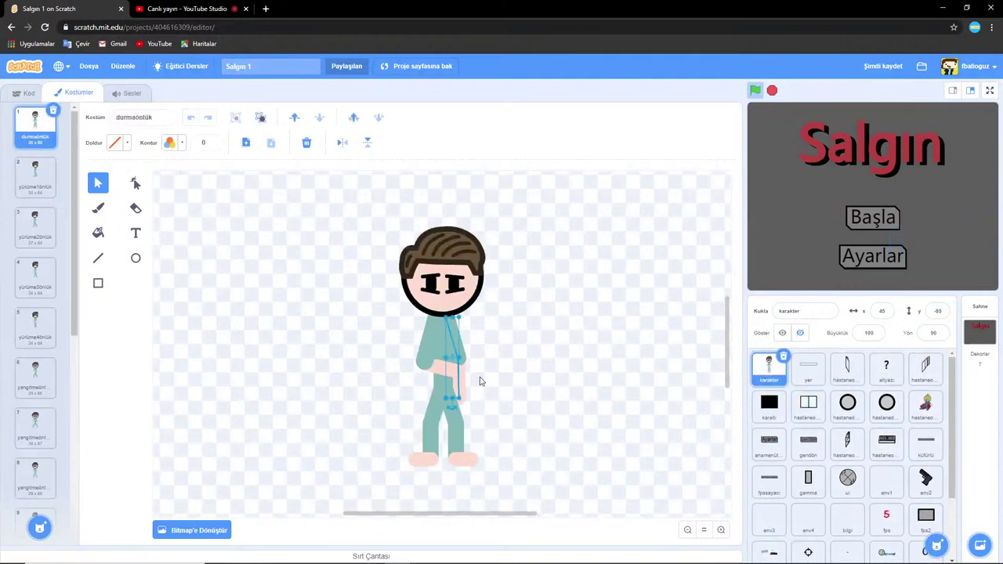
{"action": "left_click", "coordinate": [424, 306]}
{"action": "scroll", "coordinate": [830, 470], "scroll_direction": "down", "scroll_amount": 2}
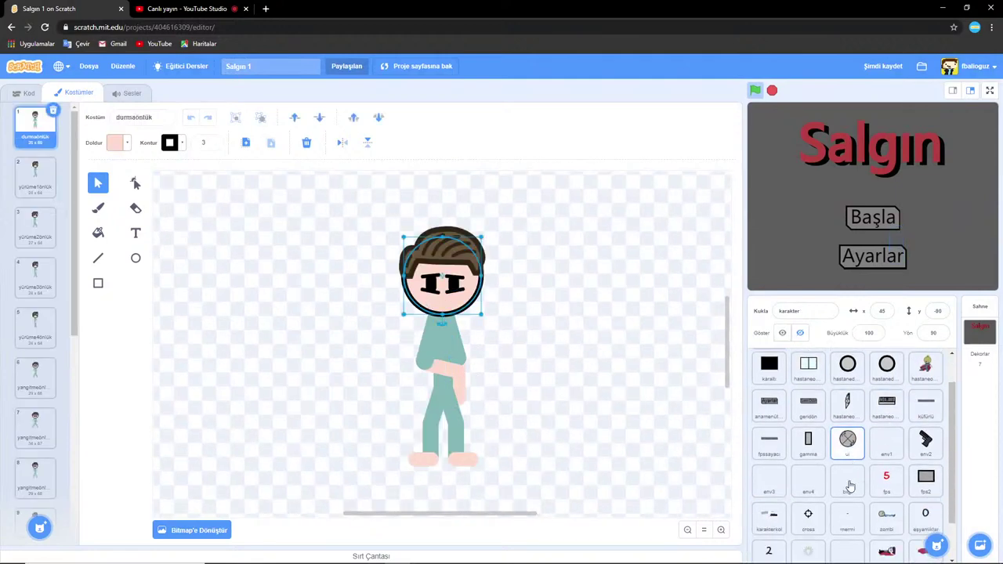
{"action": "left_click", "coordinate": [770, 501]}
{"action": "left_click", "coordinate": [98, 232]}
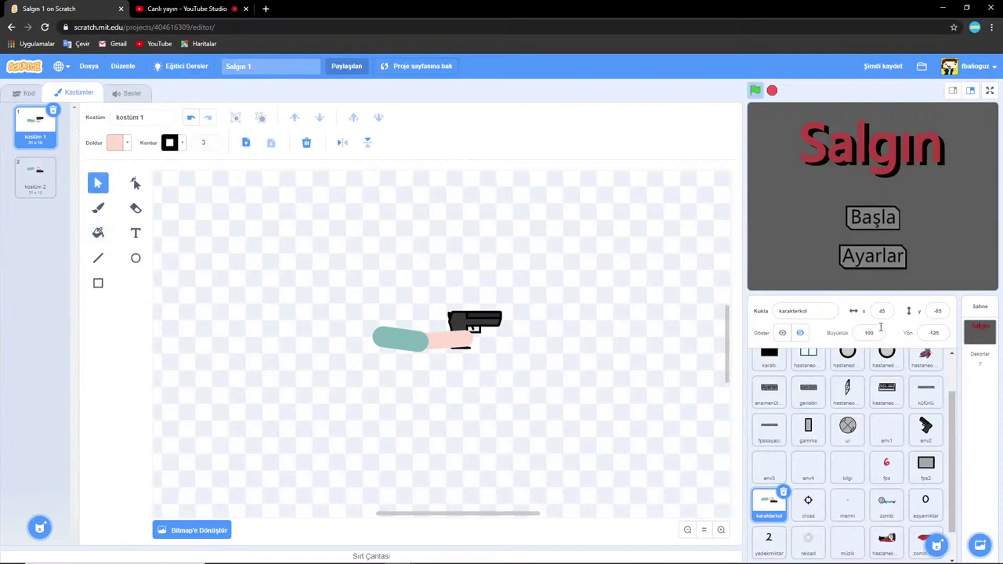
{"action": "left_click", "coordinate": [165, 6]}
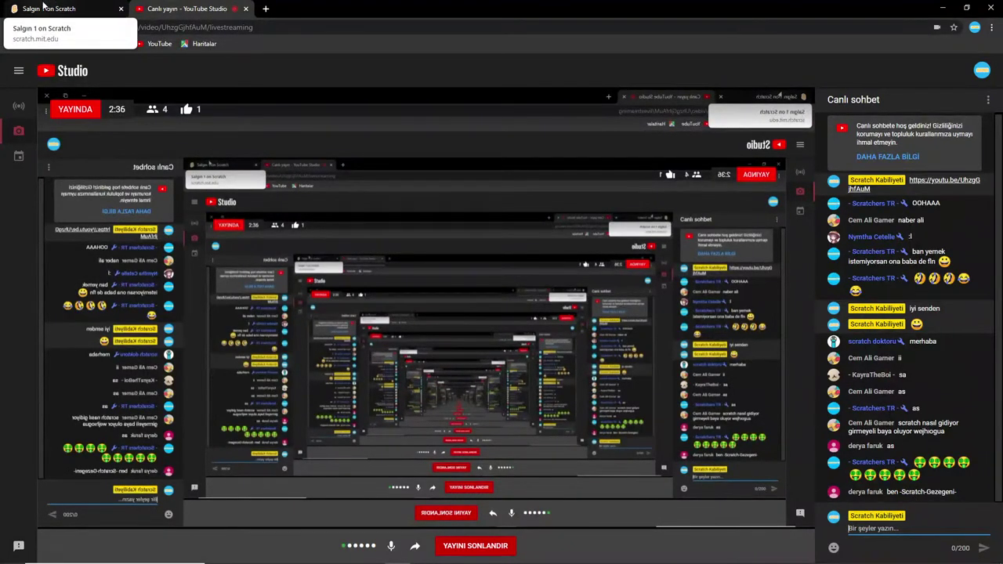
Step: Return to the Scratch tab and open the hastaneoda2kapısı2 door sprite's costume
{"action": "left_click", "coordinate": [45, 6]}
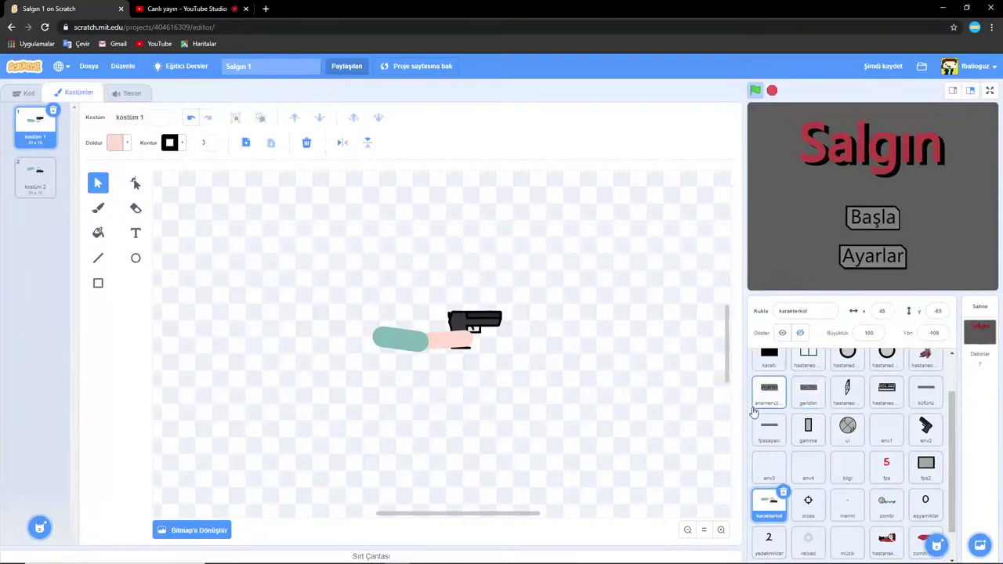
{"action": "scroll", "coordinate": [807, 417], "scroll_direction": "down", "scroll_amount": 1}
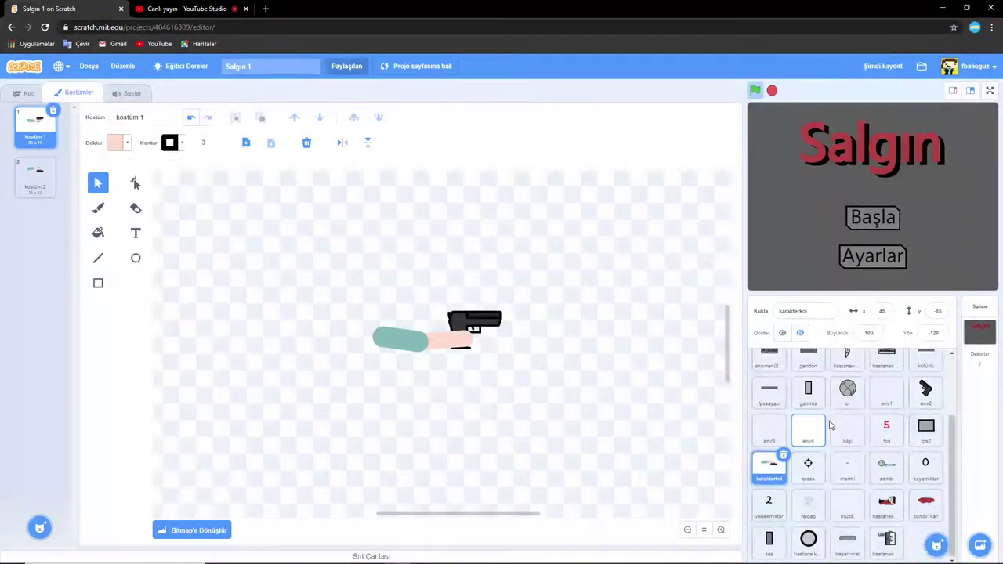
{"action": "left_click", "coordinate": [887, 539]}
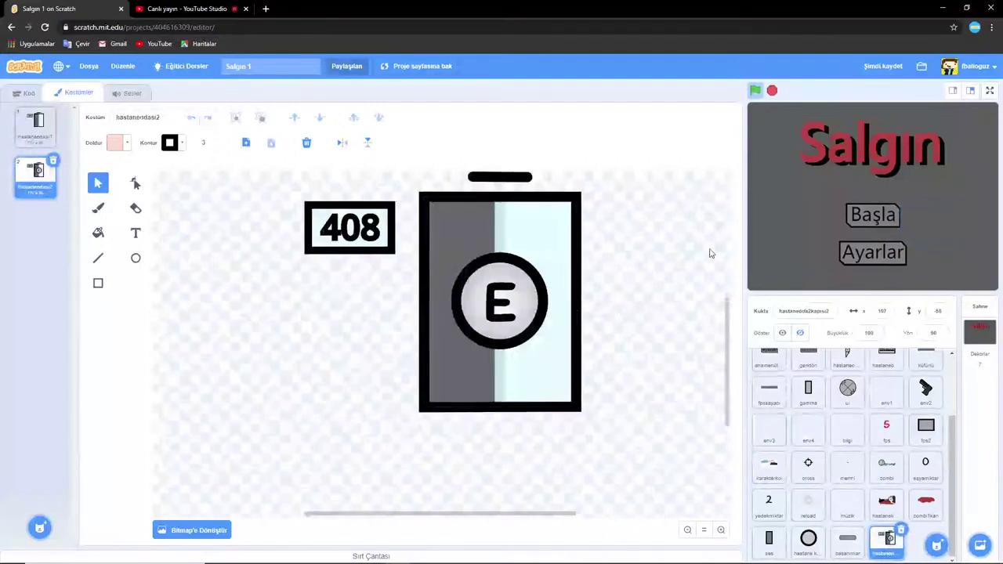
Step: Turn off Windows night light (Gece ışığı) in display settings, then restore the Scratch window
{"action": "key", "text": "super+d"}
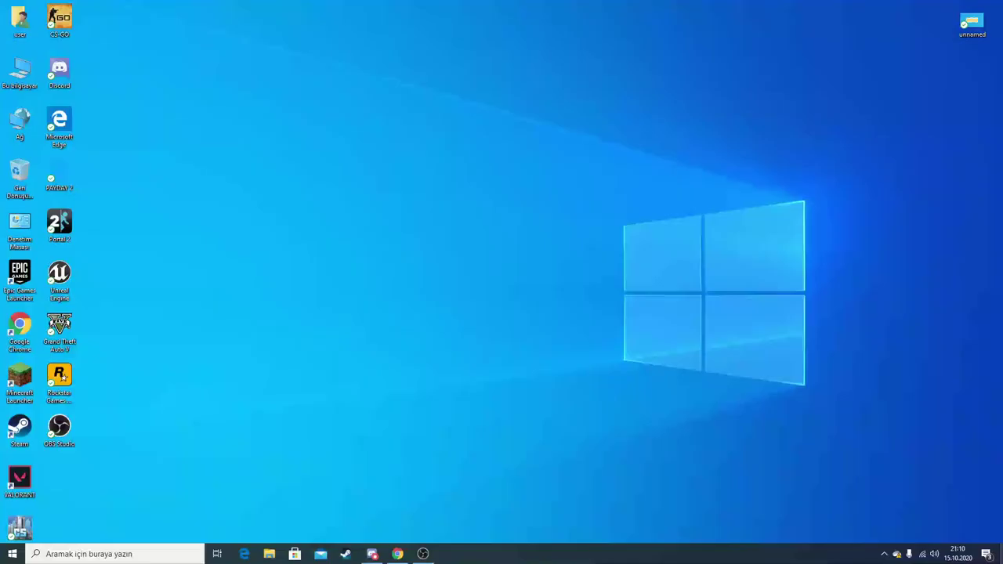
{"action": "right_click", "coordinate": [510, 200]}
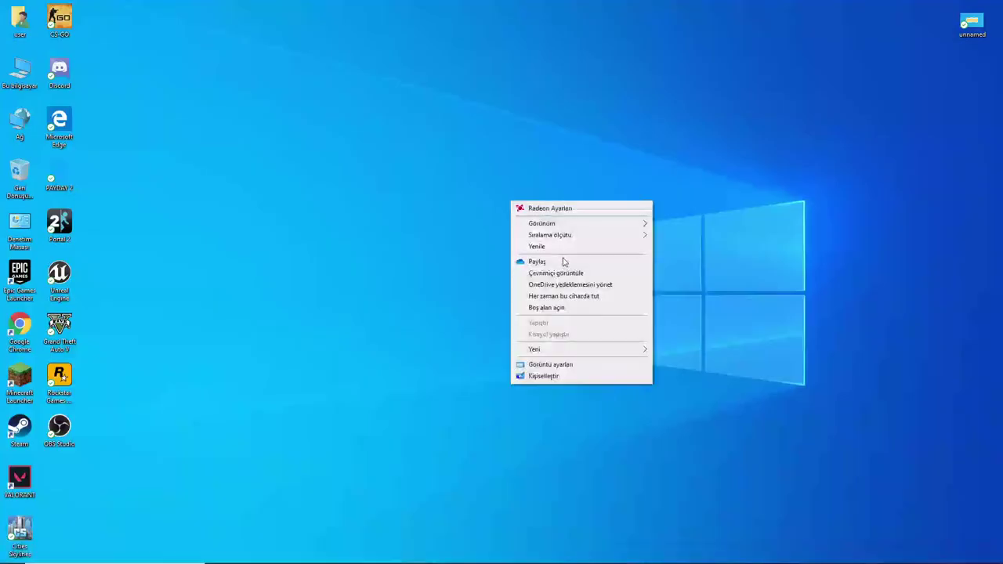
{"action": "left_click", "coordinate": [559, 365]}
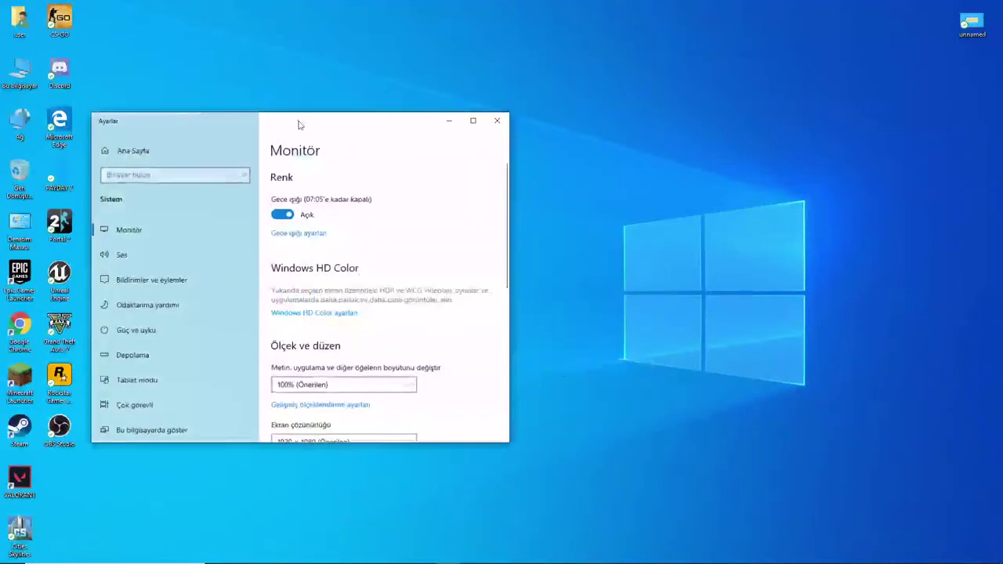
{"action": "scroll", "coordinate": [307, 147], "scroll_direction": "down", "scroll_amount": 2}
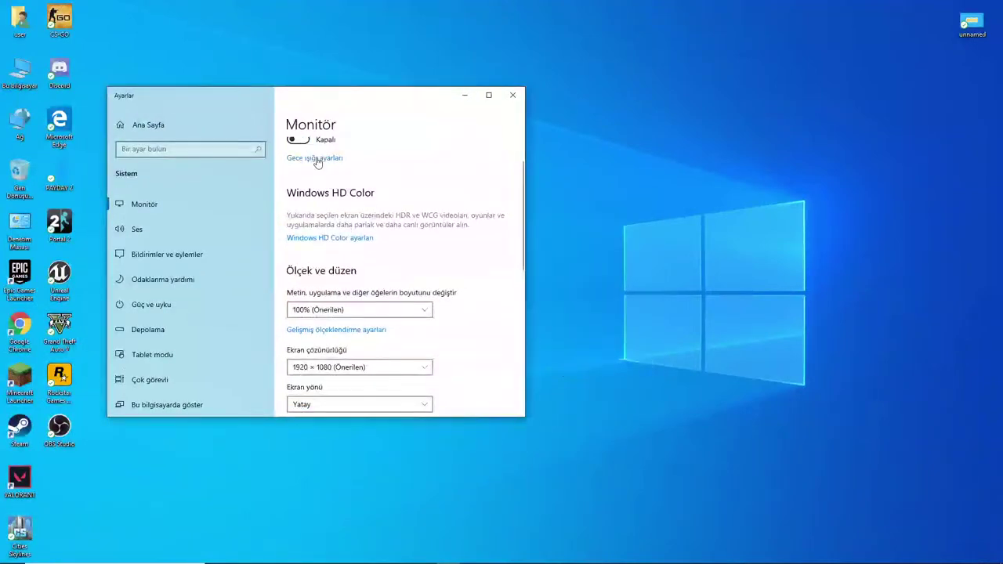
{"action": "left_click", "coordinate": [315, 159]}
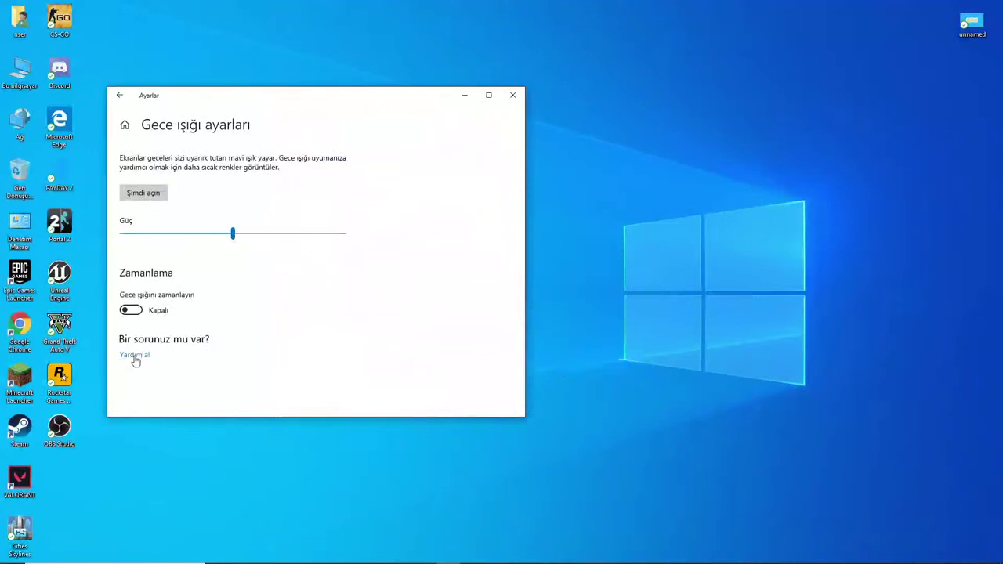
{"action": "left_click", "coordinate": [512, 95]}
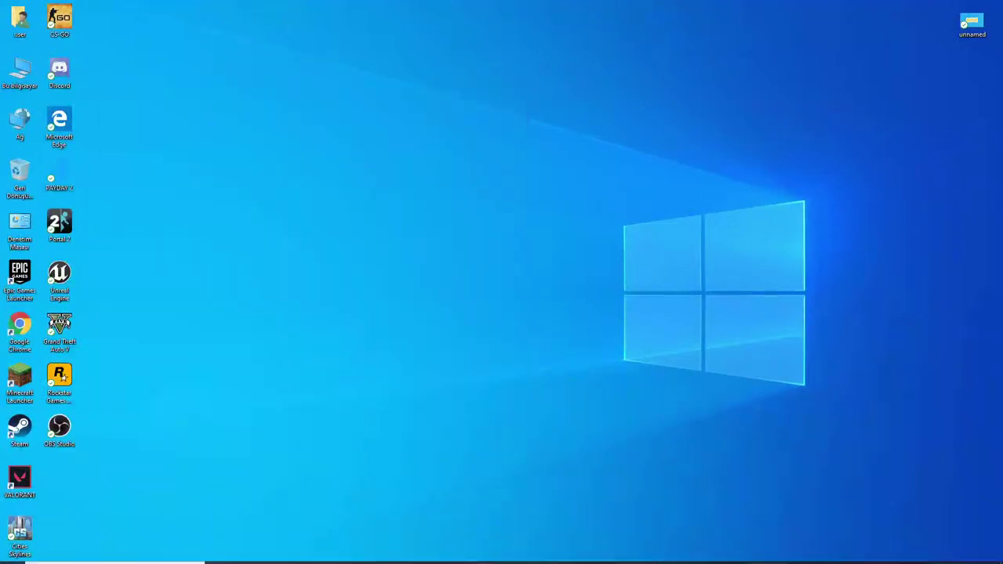
{"action": "left_click", "coordinate": [400, 553]}
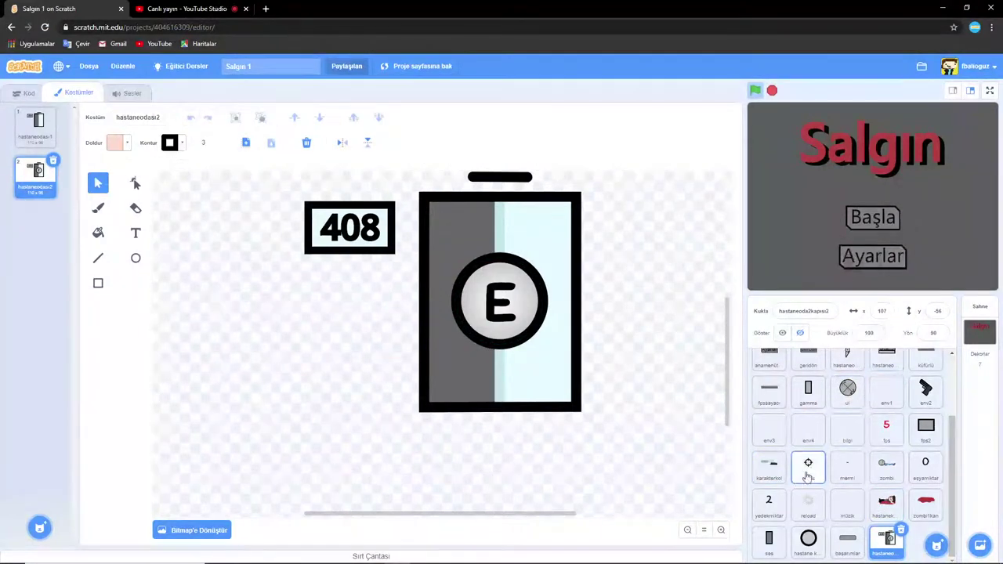
Step: Scroll through the karakterkol arm sprite's scripts
{"action": "left_click", "coordinate": [769, 467]}
{"action": "left_click", "coordinate": [7, 93]}
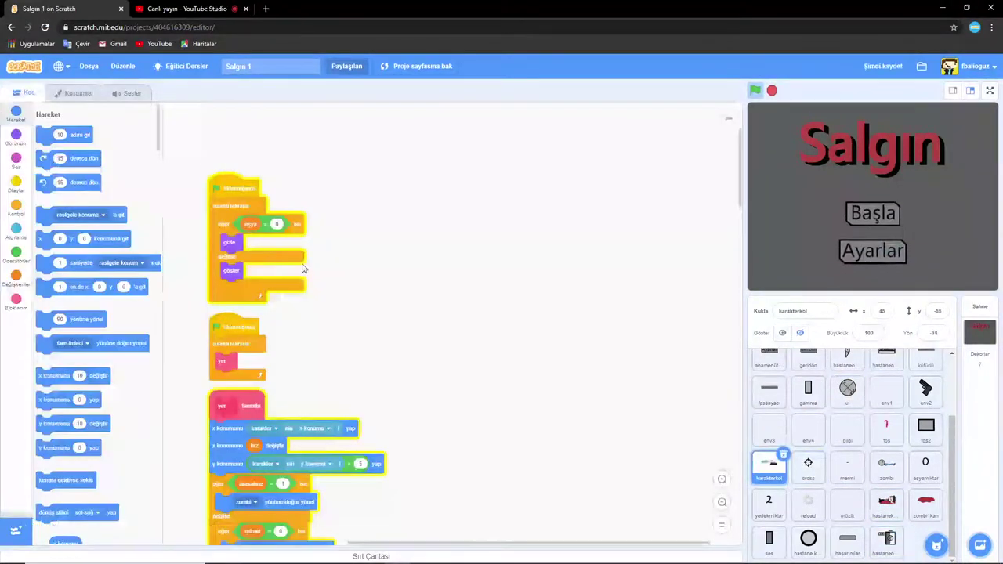
{"action": "scroll", "coordinate": [405, 172], "scroll_direction": "down", "scroll_amount": 10}
{"action": "scroll", "coordinate": [443, 337], "scroll_direction": "down", "scroll_amount": 15}
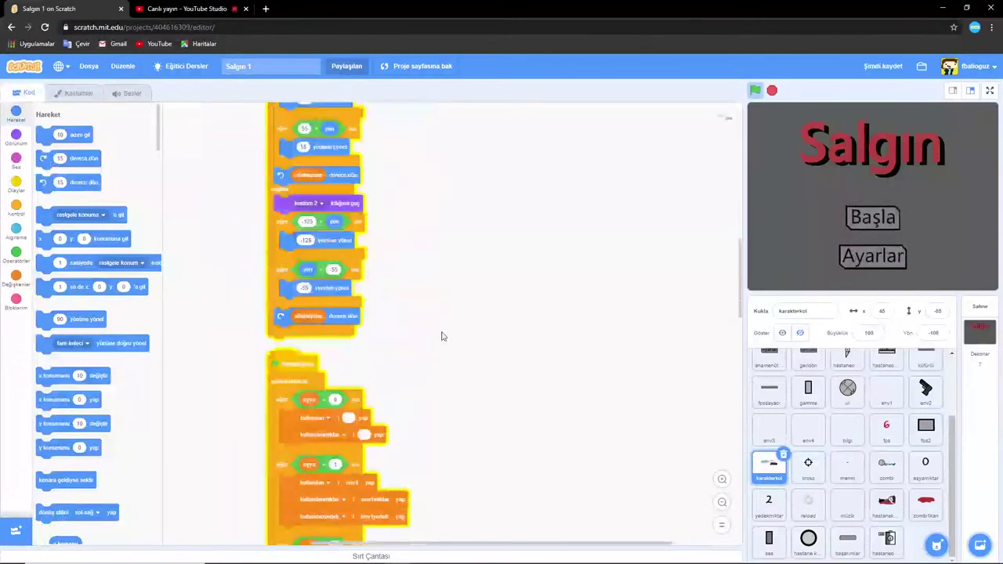
{"action": "scroll", "coordinate": [439, 334], "scroll_direction": "down", "scroll_amount": 10}
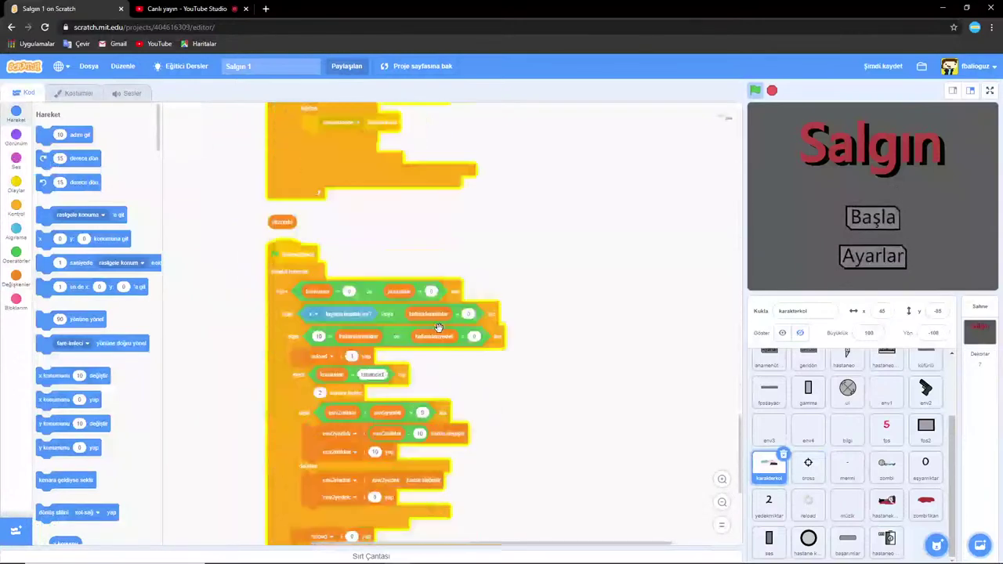
{"action": "scroll", "coordinate": [877, 450], "scroll_direction": "up", "scroll_amount": 2}
{"action": "scroll", "coordinate": [877, 450], "scroll_direction": "up", "scroll_amount": 1}
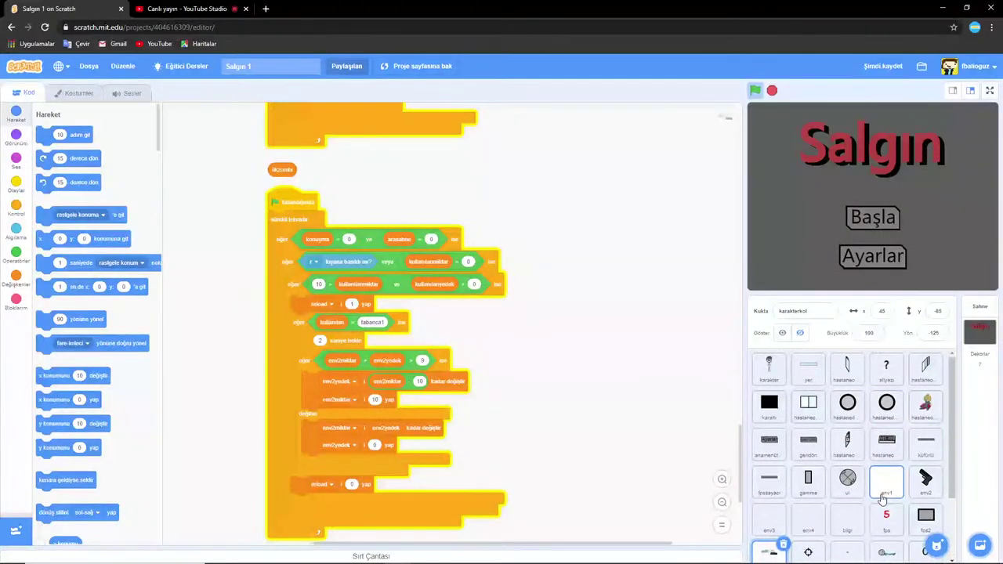
{"action": "scroll", "coordinate": [934, 495], "scroll_direction": "down", "scroll_amount": 1}
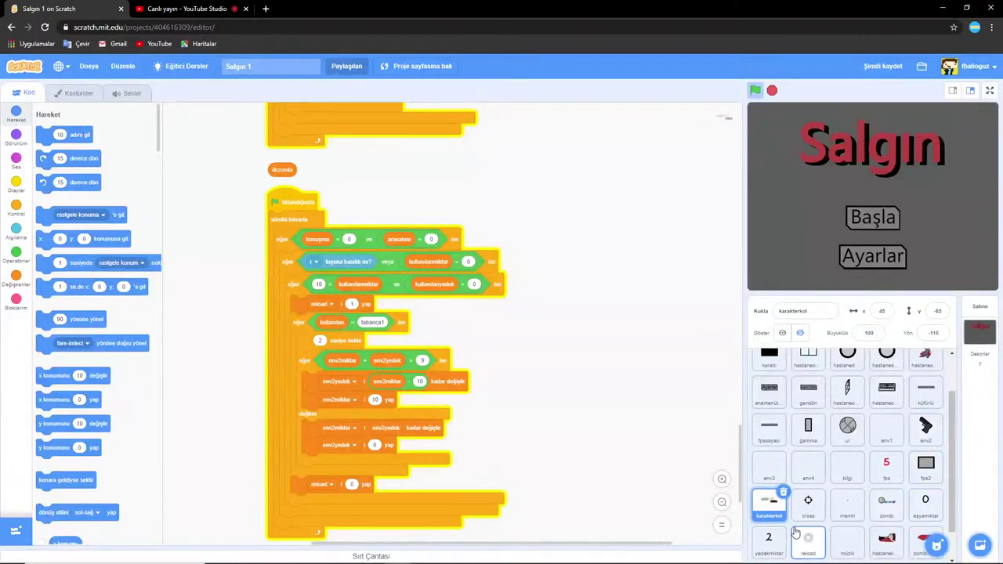
Step: Look over the cross sprite's scripts
{"action": "left_click", "coordinate": [808, 503]}
{"action": "scroll", "coordinate": [541, 373], "scroll_direction": "down", "scroll_amount": 1}
{"action": "scroll", "coordinate": [529, 365], "scroll_direction": "up", "scroll_amount": 2}
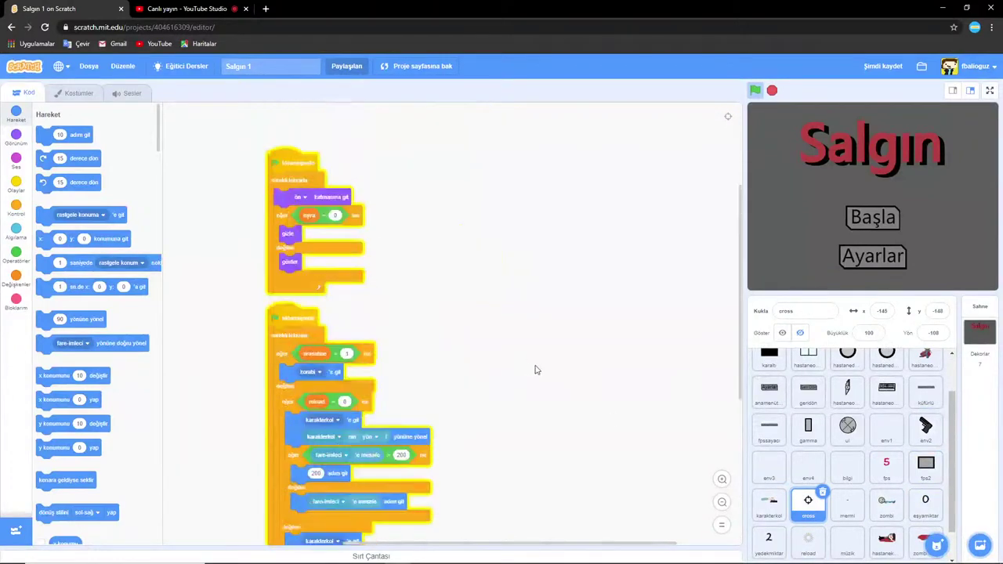
{"action": "scroll", "coordinate": [785, 386], "scroll_direction": "up", "scroll_amount": 1}
Step: Scroll through the karakter and altyazı sprites' scripts
{"action": "left_click", "coordinate": [785, 386]}
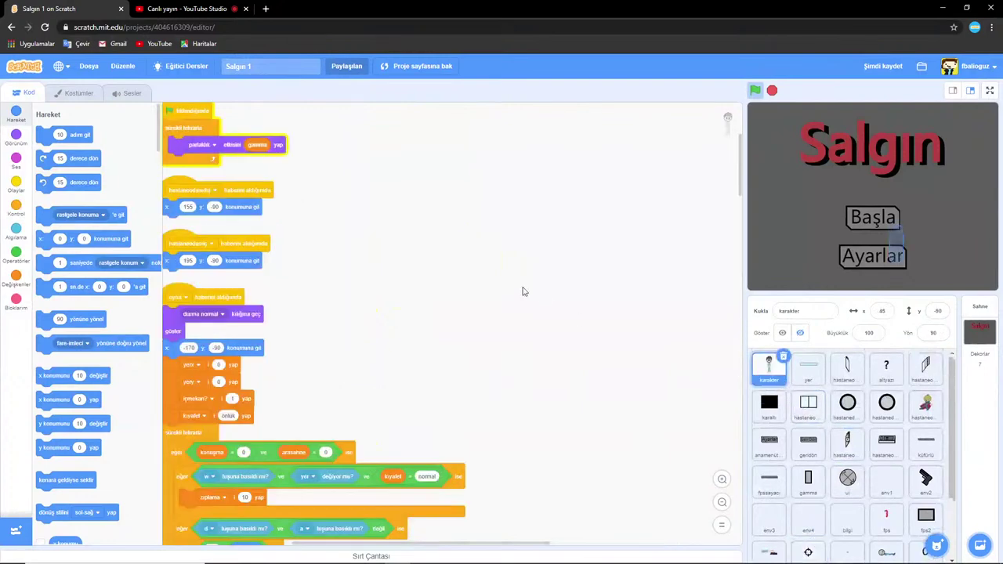
{"action": "scroll", "coordinate": [501, 212], "scroll_direction": "down", "scroll_amount": 10}
{"action": "scroll", "coordinate": [322, 283], "scroll_direction": "down", "scroll_amount": 4}
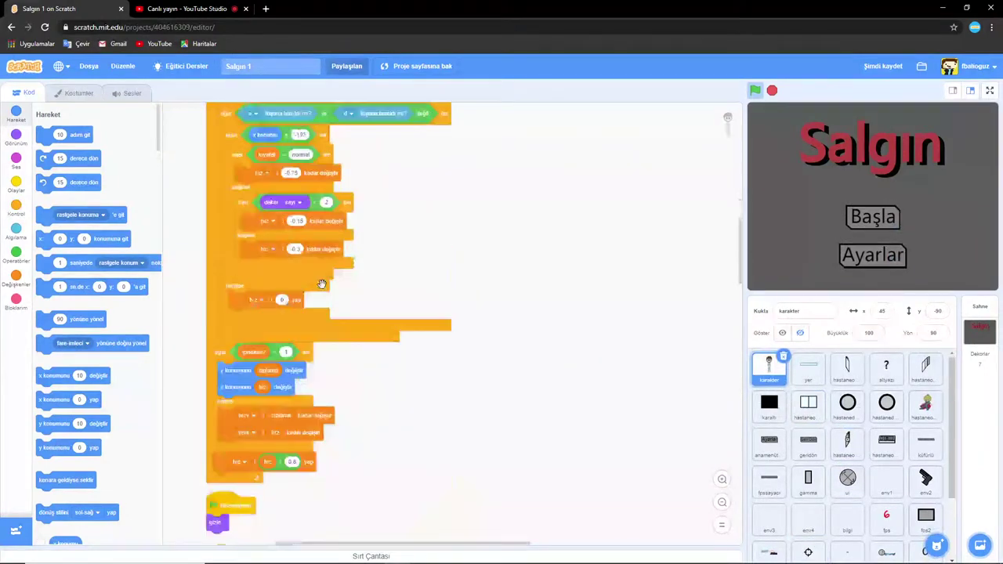
{"action": "scroll", "coordinate": [321, 283], "scroll_direction": "down", "scroll_amount": 10}
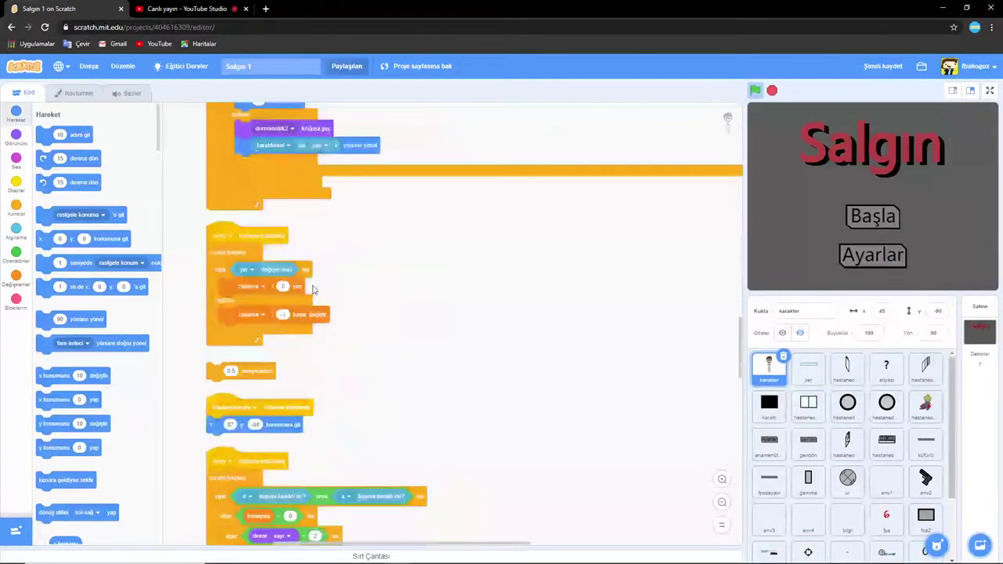
{"action": "scroll", "coordinate": [311, 284], "scroll_direction": "down", "scroll_amount": 12}
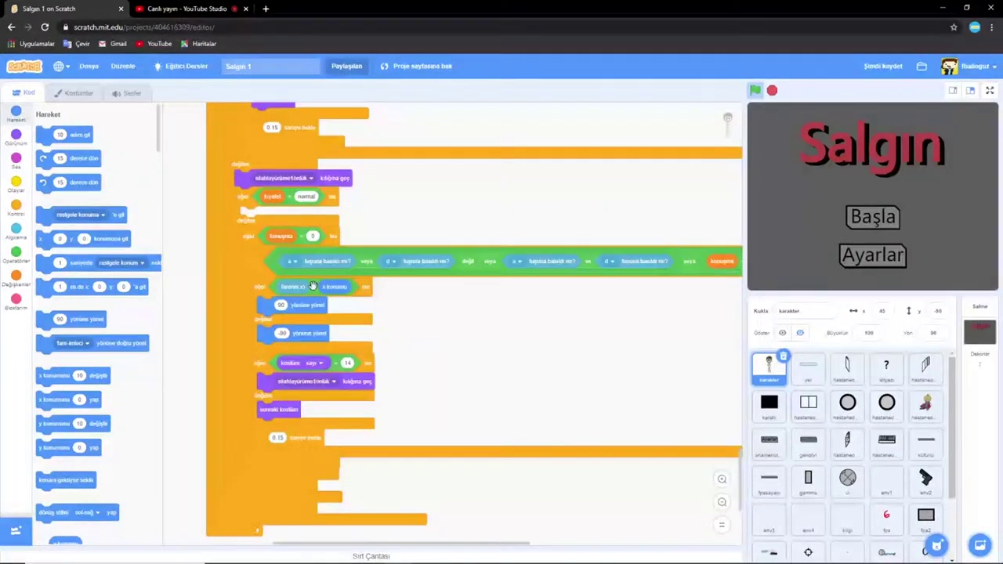
{"action": "left_click", "coordinate": [886, 368]}
{"action": "scroll", "coordinate": [355, 274], "scroll_direction": "down", "scroll_amount": 10}
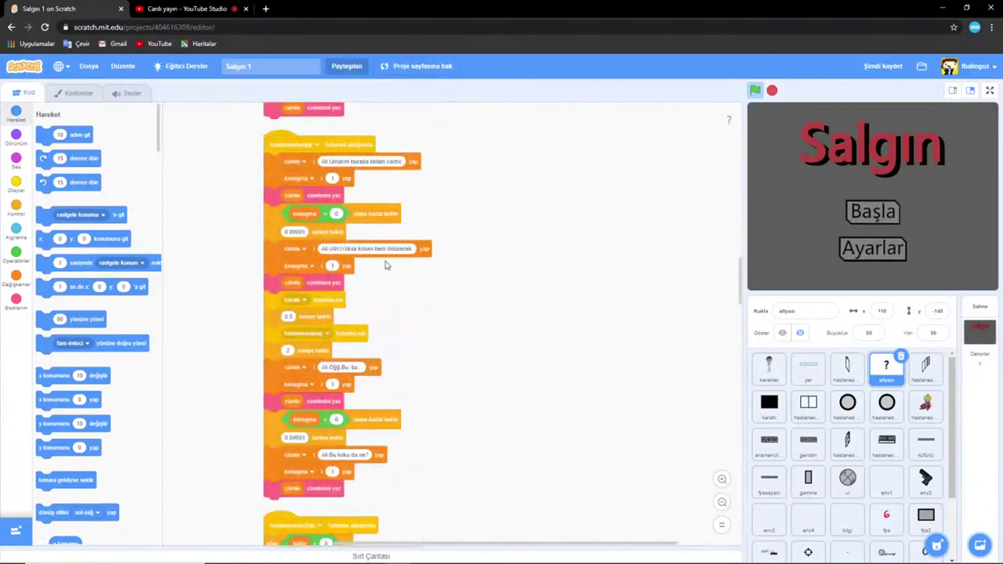
{"action": "scroll", "coordinate": [360, 305], "scroll_direction": "down", "scroll_amount": 10}
{"action": "scroll", "coordinate": [364, 315], "scroll_direction": "down", "scroll_amount": 10}
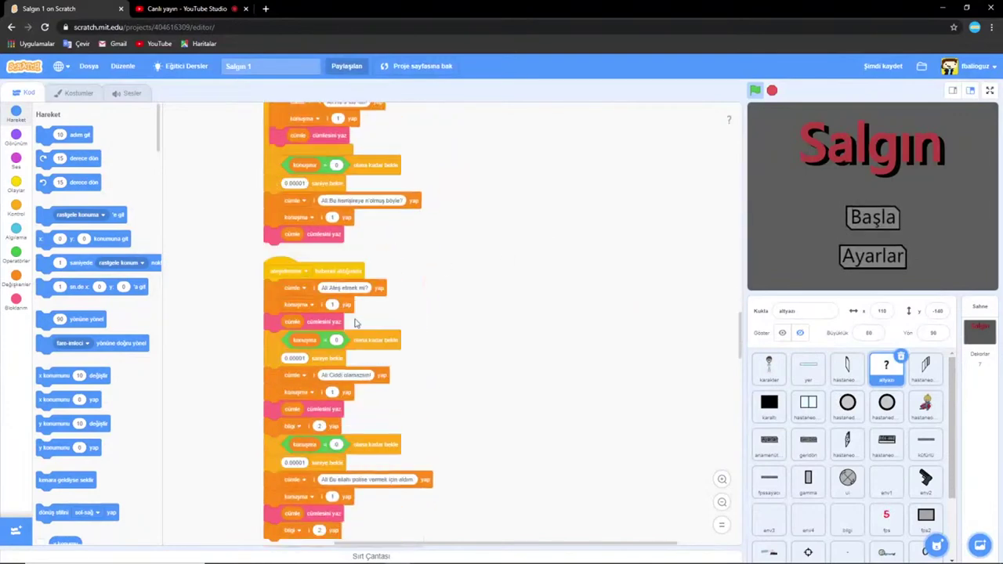
{"action": "scroll", "coordinate": [356, 257], "scroll_direction": "up", "scroll_amount": 5}
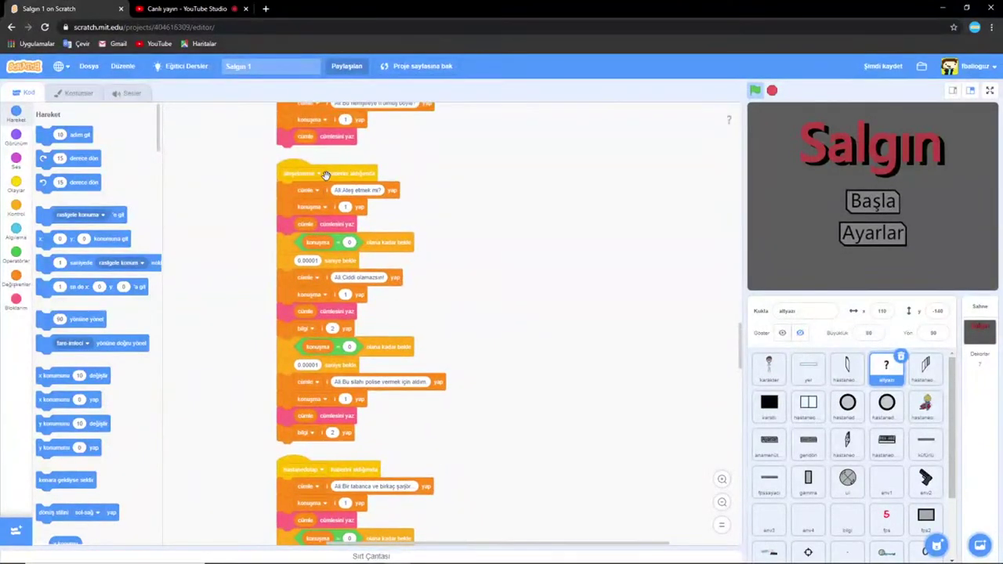
{"action": "scroll", "coordinate": [843, 451], "scroll_direction": "down", "scroll_amount": 2}
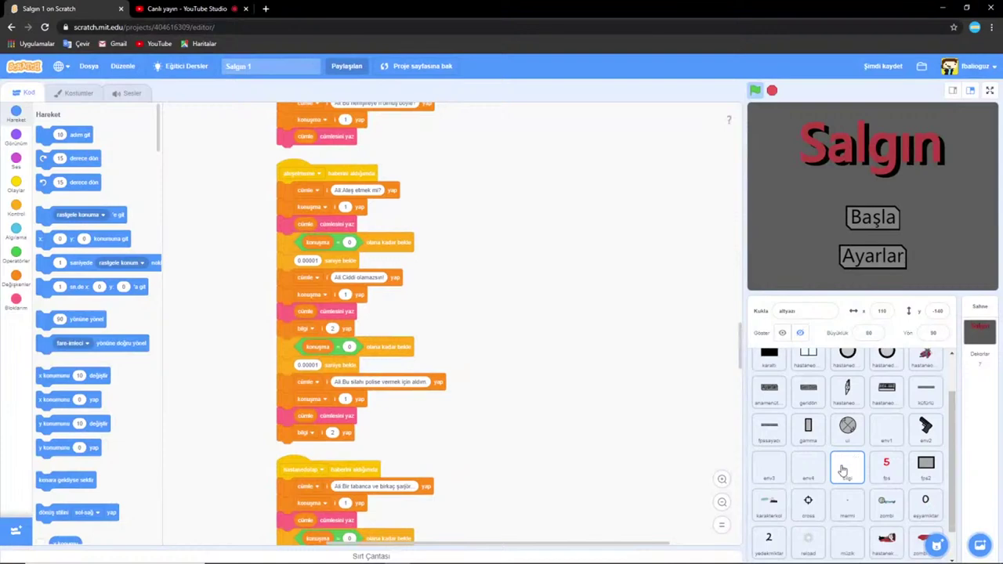
{"action": "scroll", "coordinate": [807, 474], "scroll_direction": "down", "scroll_amount": 1}
Step: In karakterkol, drop the ilkzombi reporter into the '= 1' firing condition and go full screen
{"action": "left_click", "coordinate": [766, 470]}
{"action": "scroll", "coordinate": [508, 353], "scroll_direction": "up", "scroll_amount": 6}
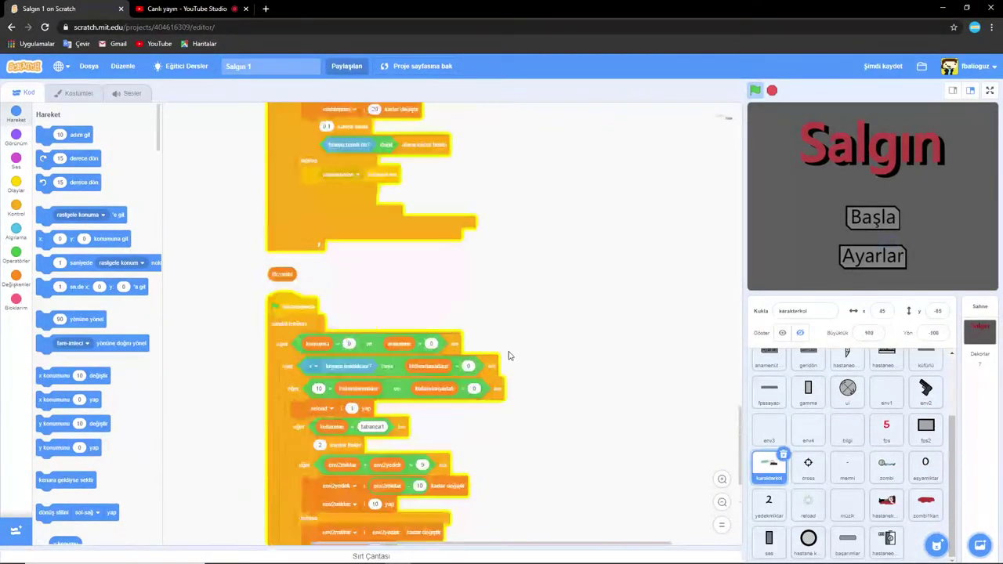
{"action": "scroll", "coordinate": [385, 294], "scroll_direction": "up", "scroll_amount": 1}
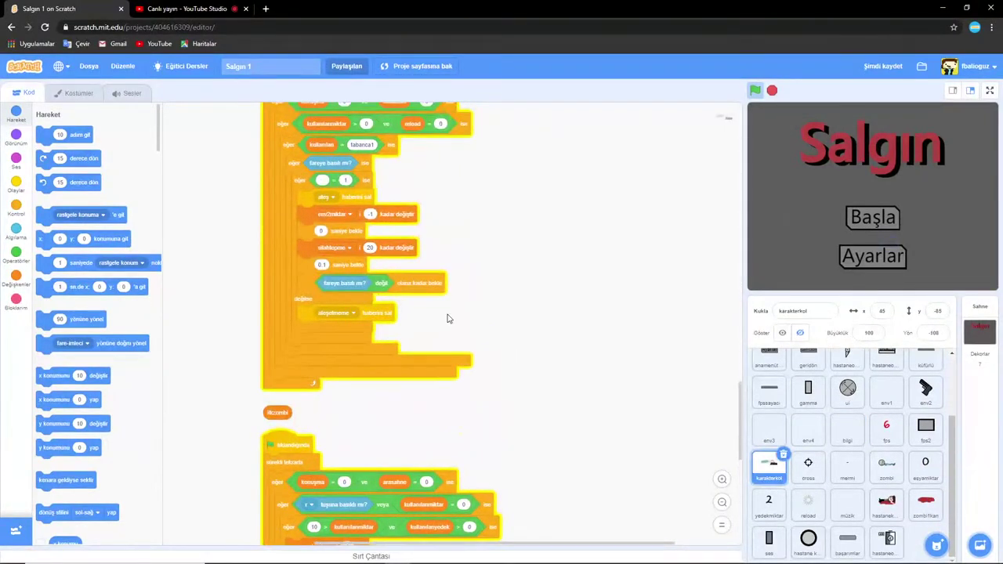
{"action": "scroll", "coordinate": [442, 336], "scroll_direction": "up", "scroll_amount": 1}
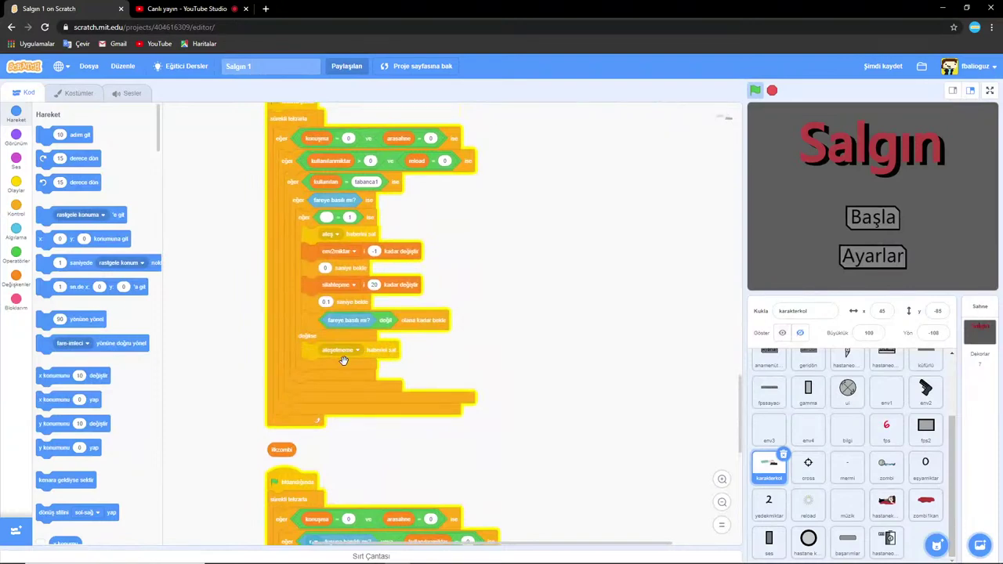
{"action": "scroll", "coordinate": [438, 240], "scroll_direction": "up", "scroll_amount": 1}
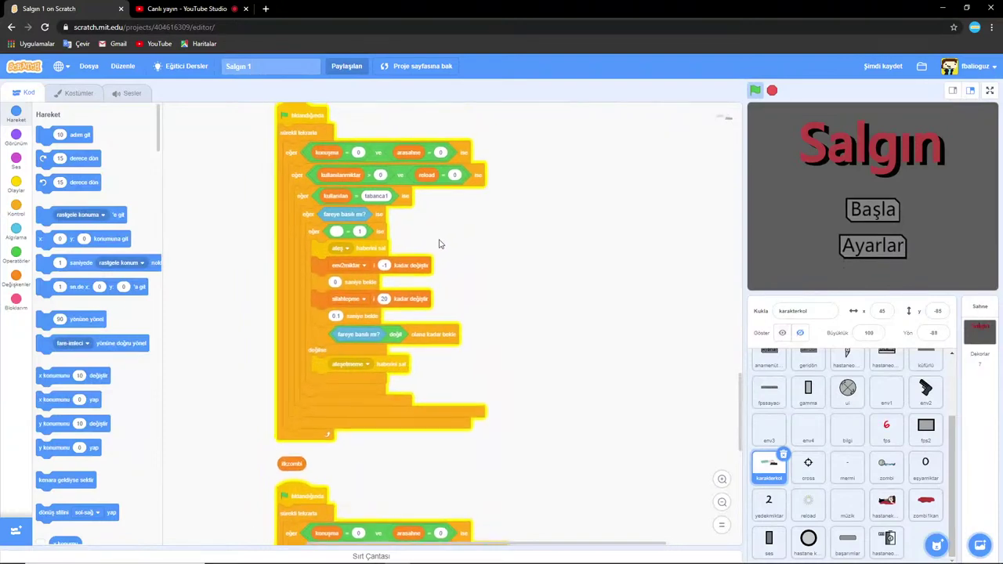
{"action": "left_click_drag", "start_coordinate": [289, 469], "coordinate": [345, 232]}
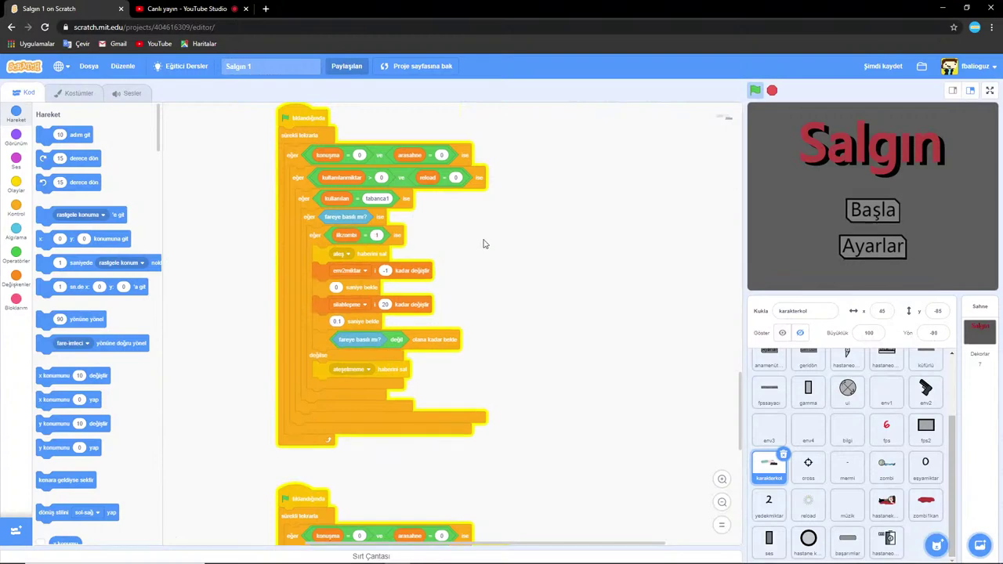
{"action": "scroll", "coordinate": [488, 273], "scroll_direction": "up", "scroll_amount": 1}
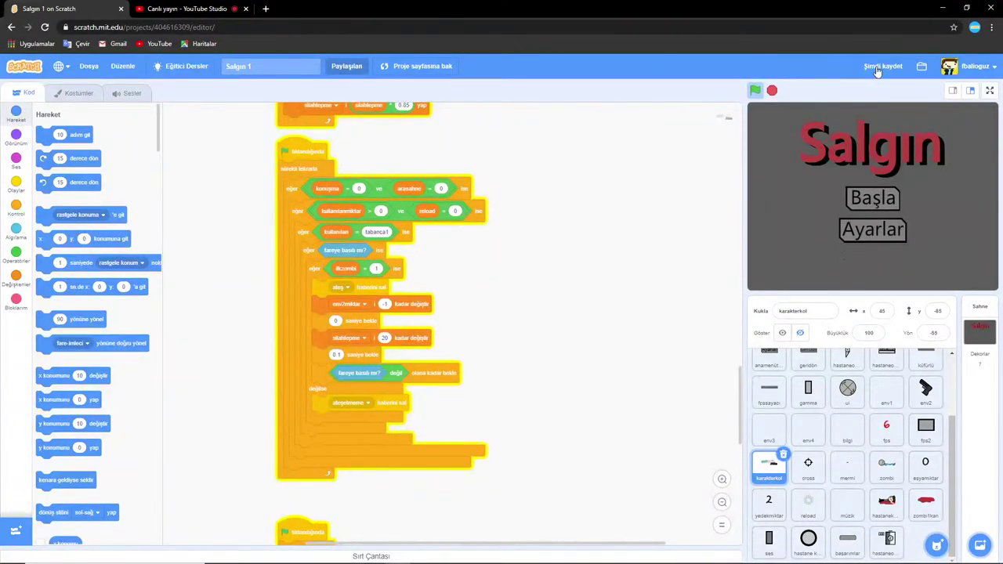
{"action": "left_click", "coordinate": [991, 92]}
Step: Start the Salgın game from its title screen, then switch to the YouTube Studio tab
{"action": "left_click", "coordinate": [540, 344]}
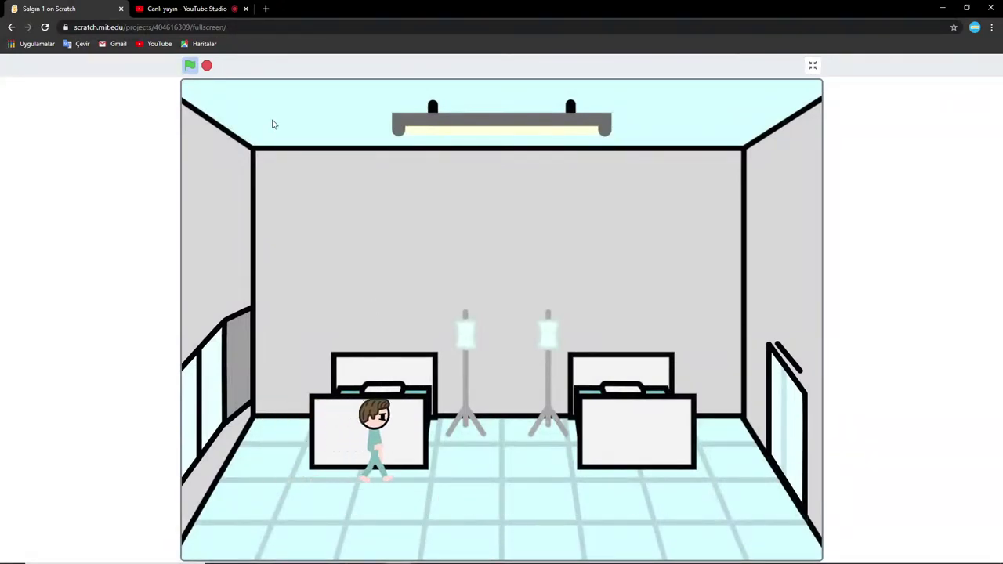
{"action": "left_click", "coordinate": [196, 8]}
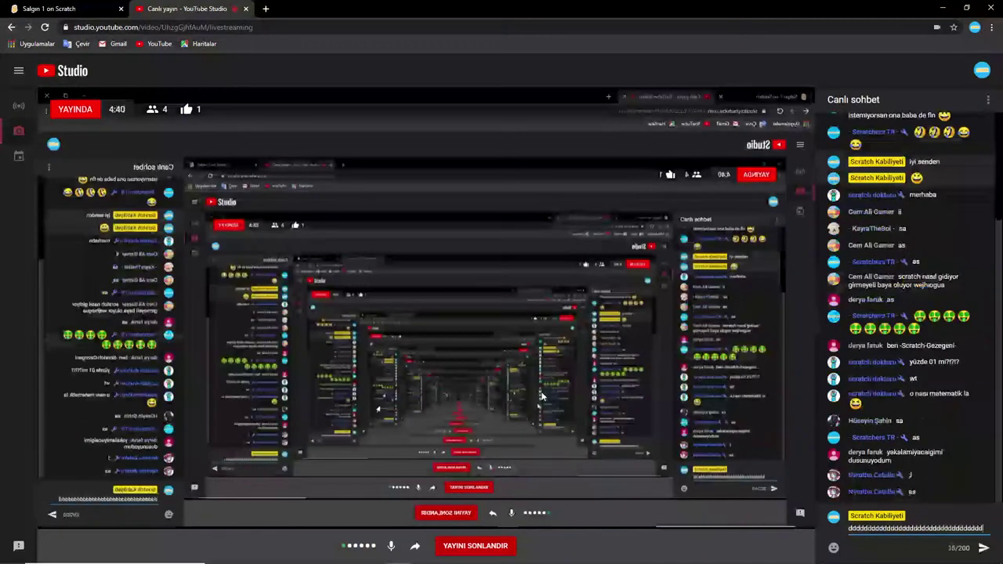
Step: Type a string of d's into the live chat, clear it, and return to the game tab
{"action": "type", "text": "ddddddddddddddddddddddddddddddddddddddddddddddd"}
{"action": "key", "text": "ctrl+a"}
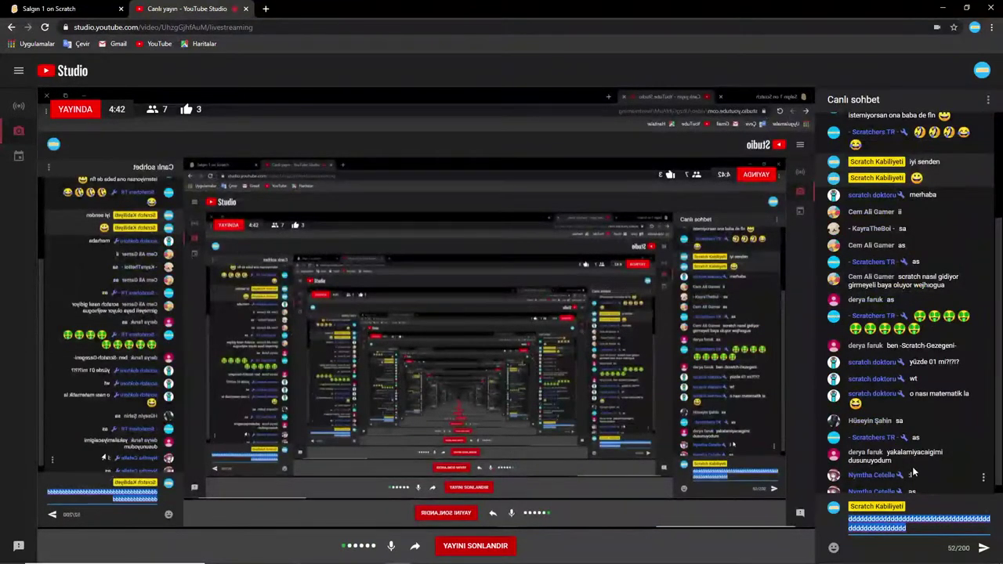
{"action": "key", "text": "BackSpace"}
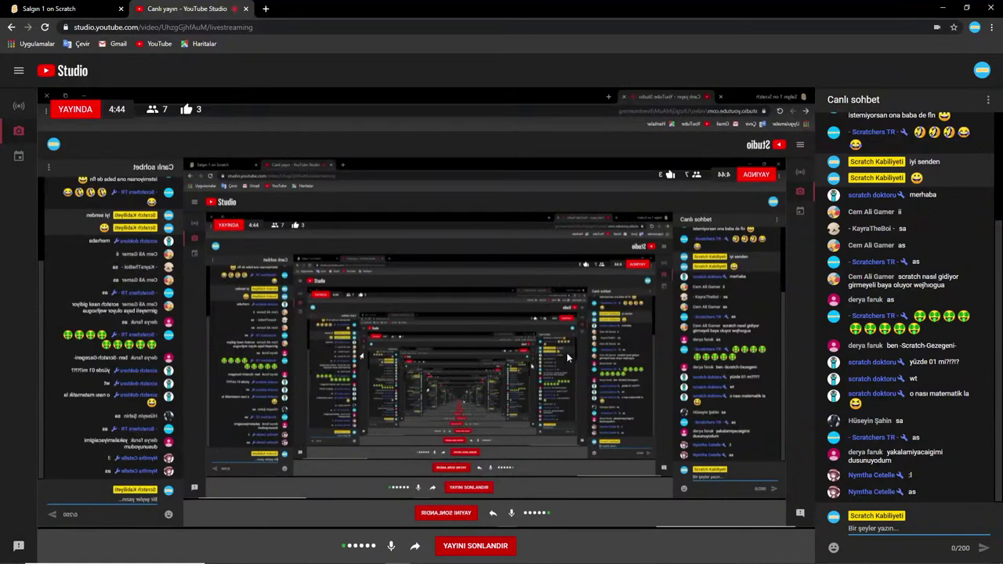
{"action": "left_click", "coordinate": [59, 8]}
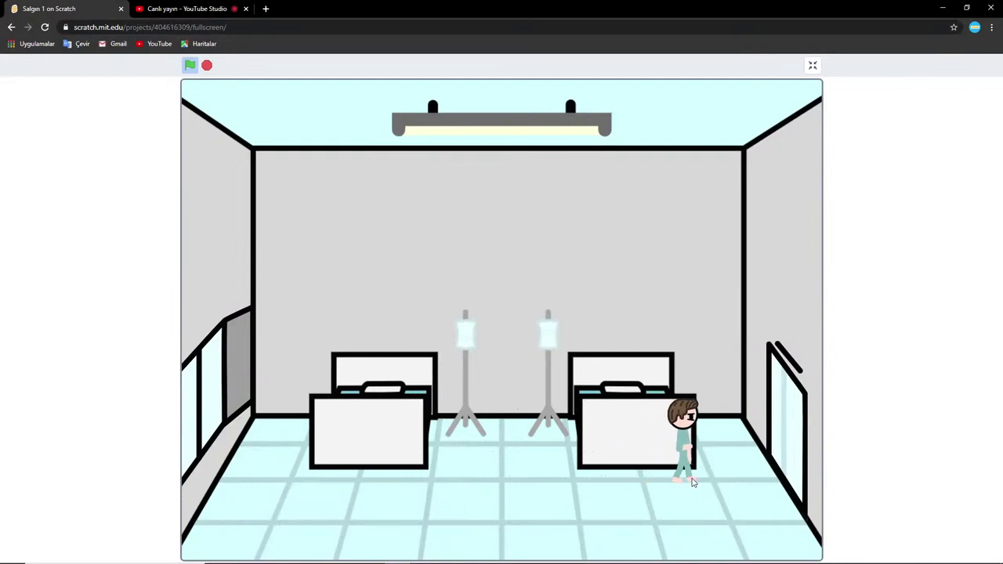
Step: Walk Ali to the door for its dialogue, exit through the left wall, then switch tabs
{"action": "key", "text": "e"}
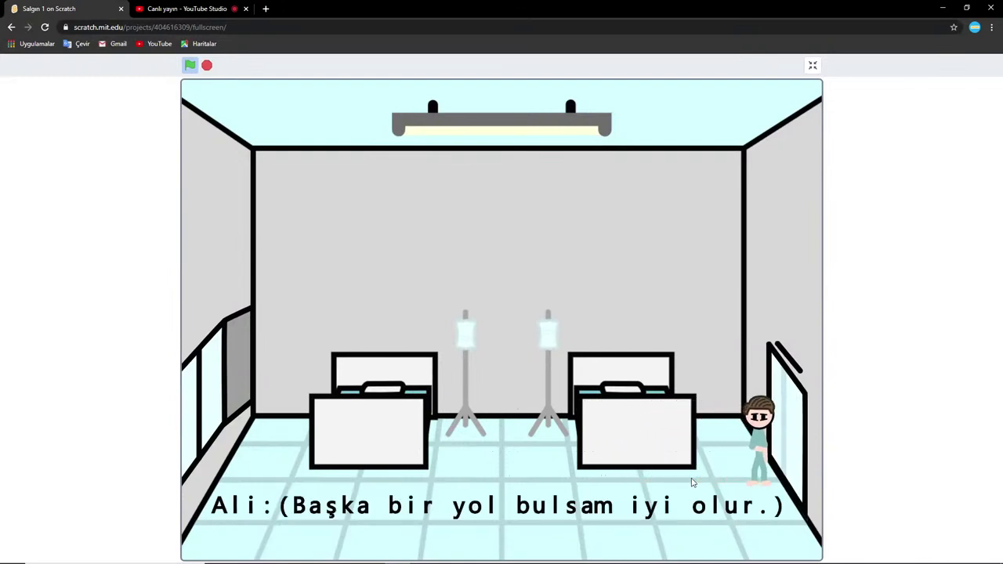
{"action": "key", "text": "Left"}
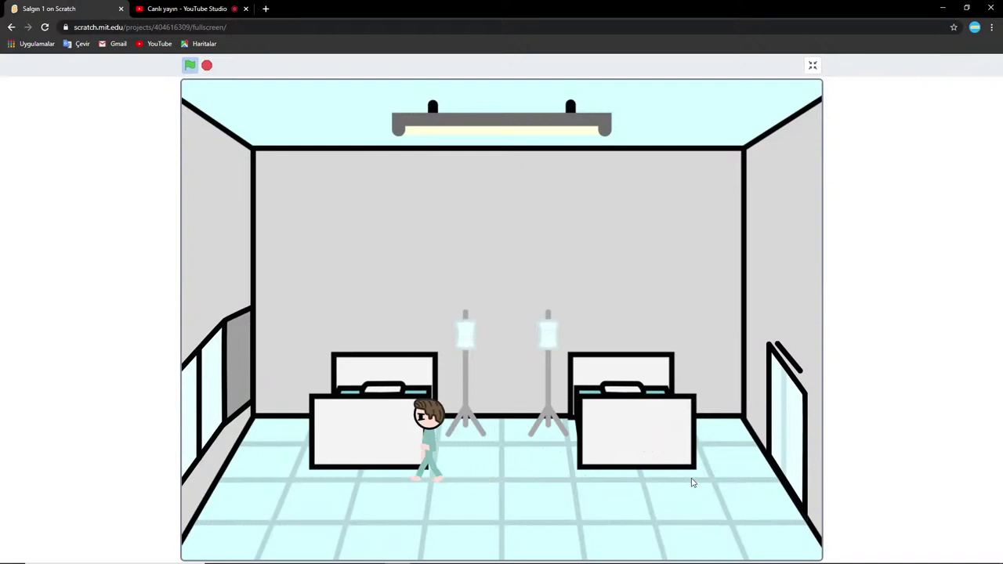
{"action": "key", "text": "Left"}
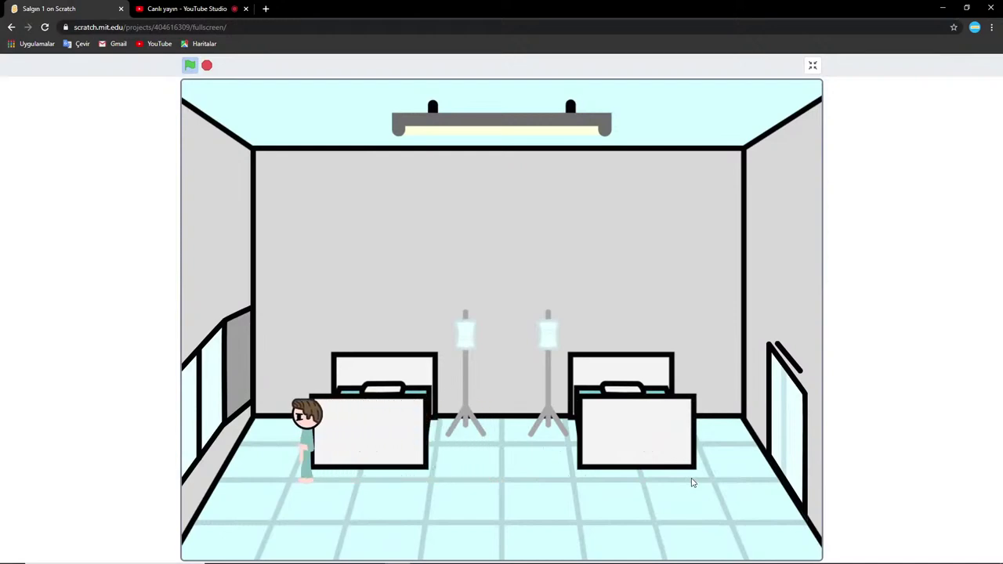
{"action": "key", "text": "e"}
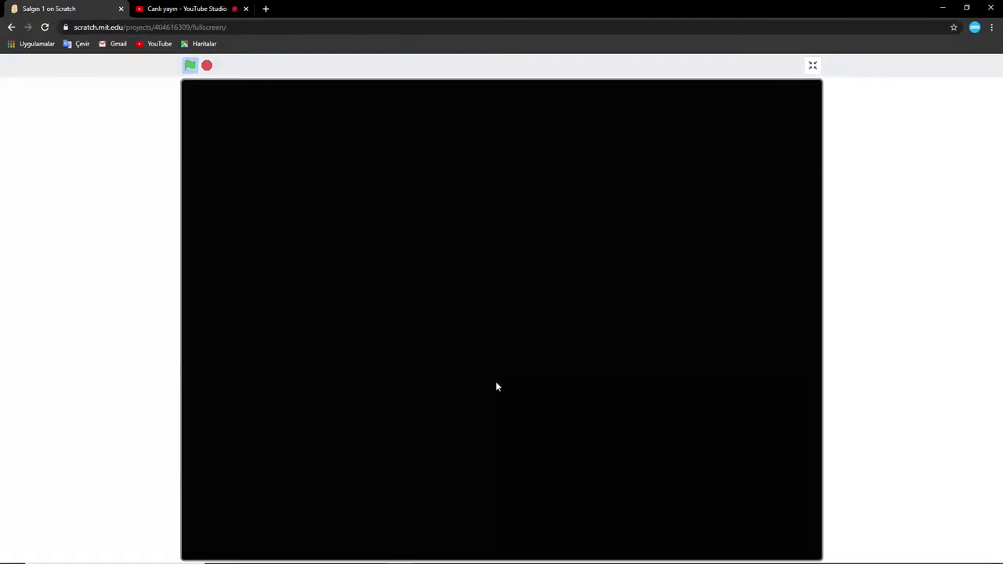
{"action": "key", "text": "ctrl+Tab"}
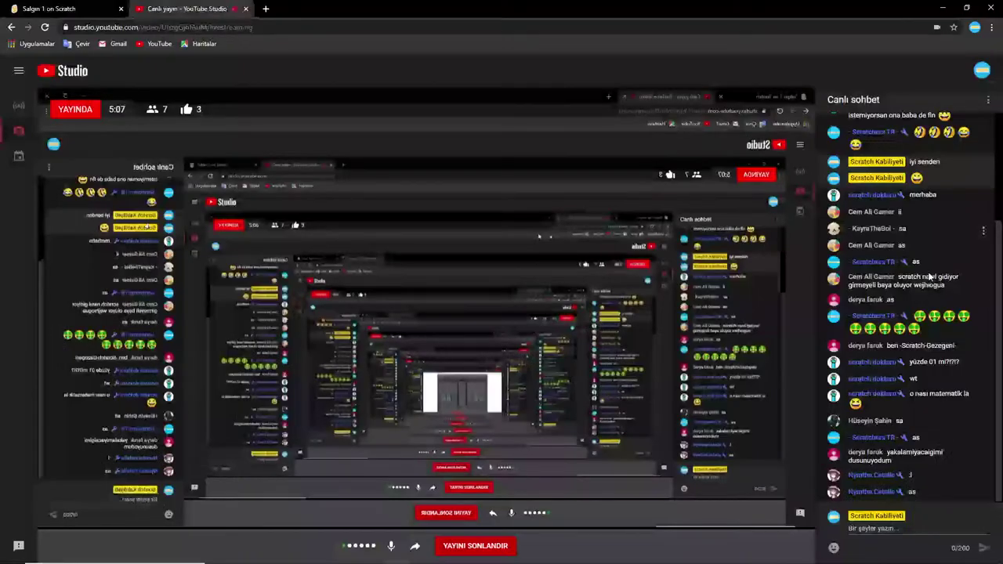
Step: Open the live chat's participant list, select the listed names, then clear the selection
{"action": "left_click", "coordinate": [988, 99]}
{"action": "left_click", "coordinate": [917, 130]}
{"action": "left_click_drag", "start_coordinate": [917, 130], "coordinate": [915, 295]}
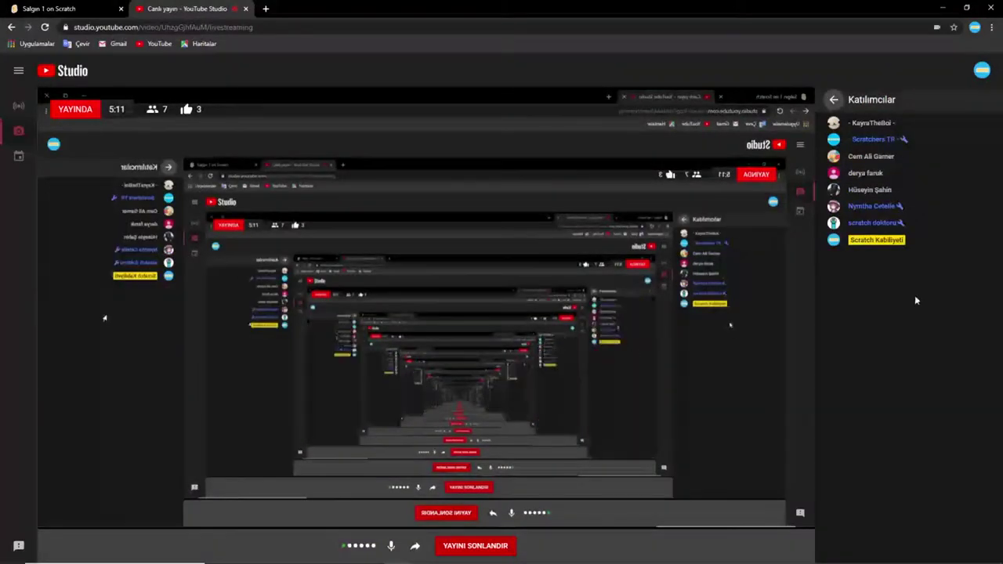
{"action": "left_click", "coordinate": [902, 348]}
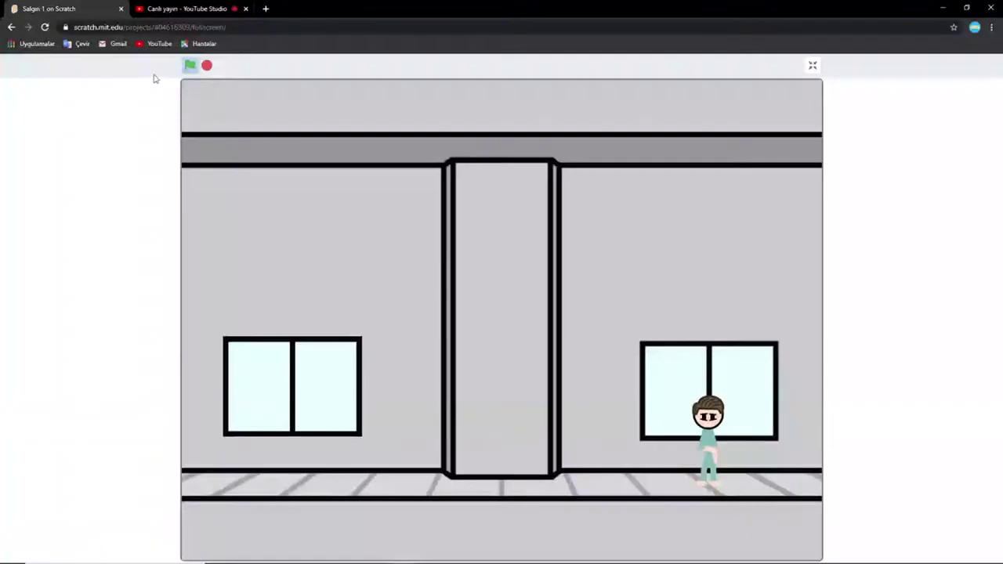
Step: Flip between the live stream and game tabs, ending on the fullscreen Salgın game
{"action": "key", "text": "ctrl+Tab"}
{"action": "left_click", "coordinate": [193, 8]}
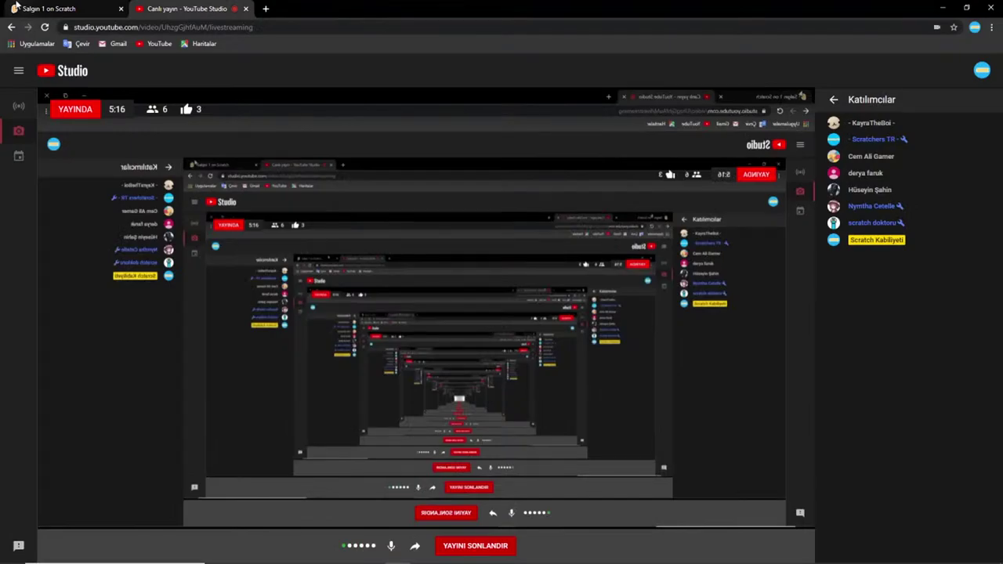
{"action": "left_click", "coordinate": [14, 7]}
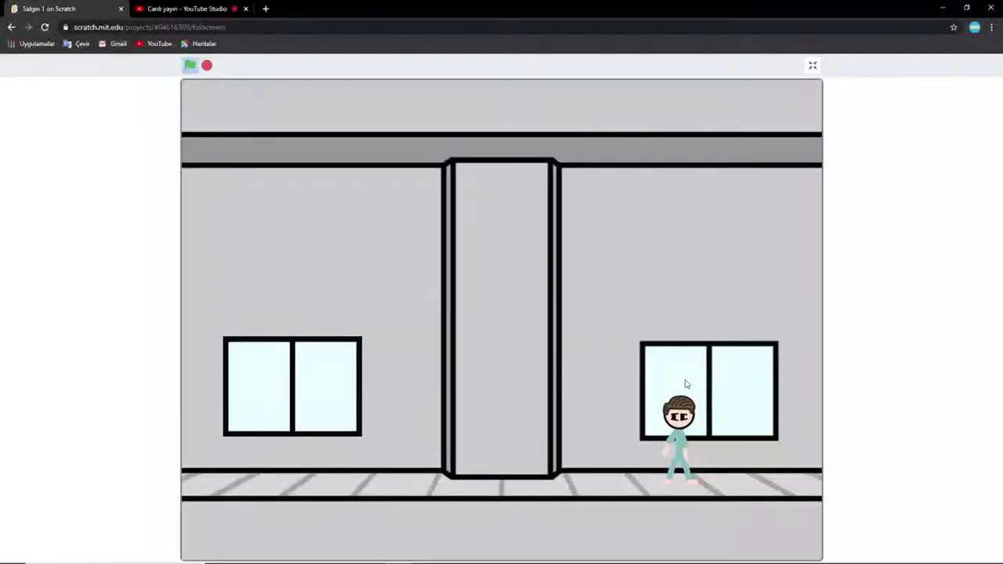
{"action": "left_click", "coordinate": [218, 6]}
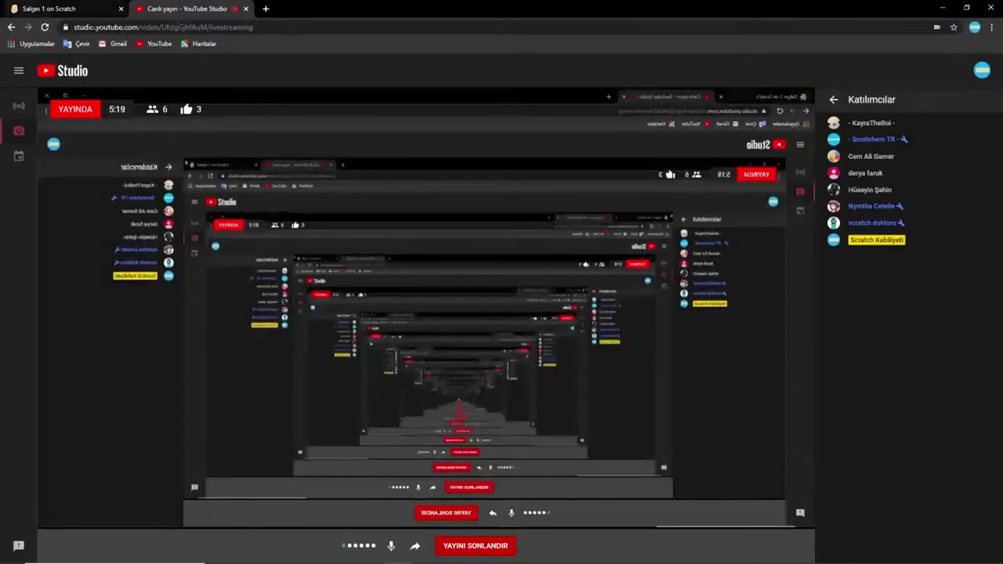
{"action": "left_click", "coordinate": [48, 6]}
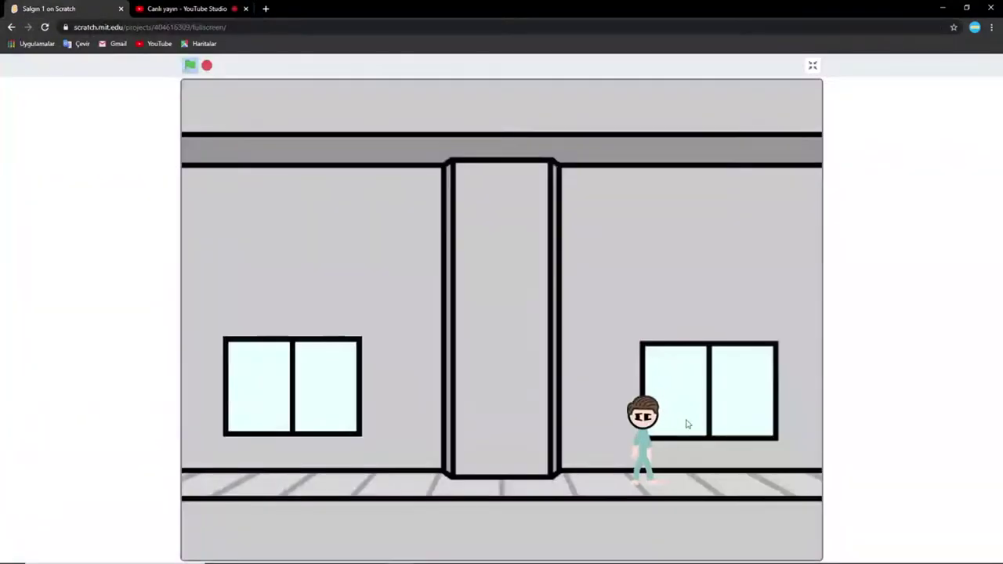
Step: Erase the half-written Discord message, then open Ayarlar from the game's title screen
{"action": "left_click", "coordinate": [374, 555]}
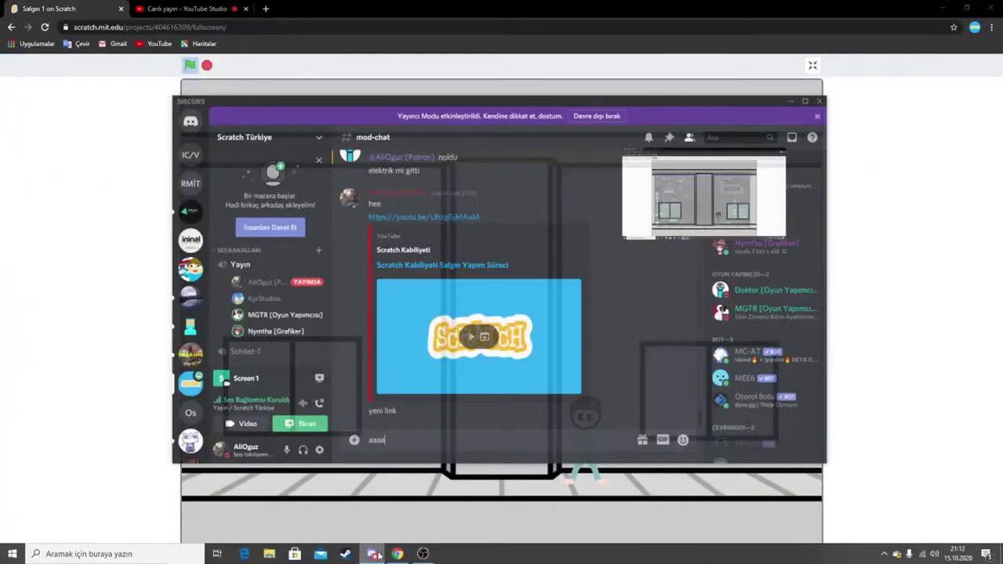
{"action": "key", "text": "ctrl+a"}
{"action": "key", "text": "BackSpace"}
{"action": "key", "text": "alt+Tab"}
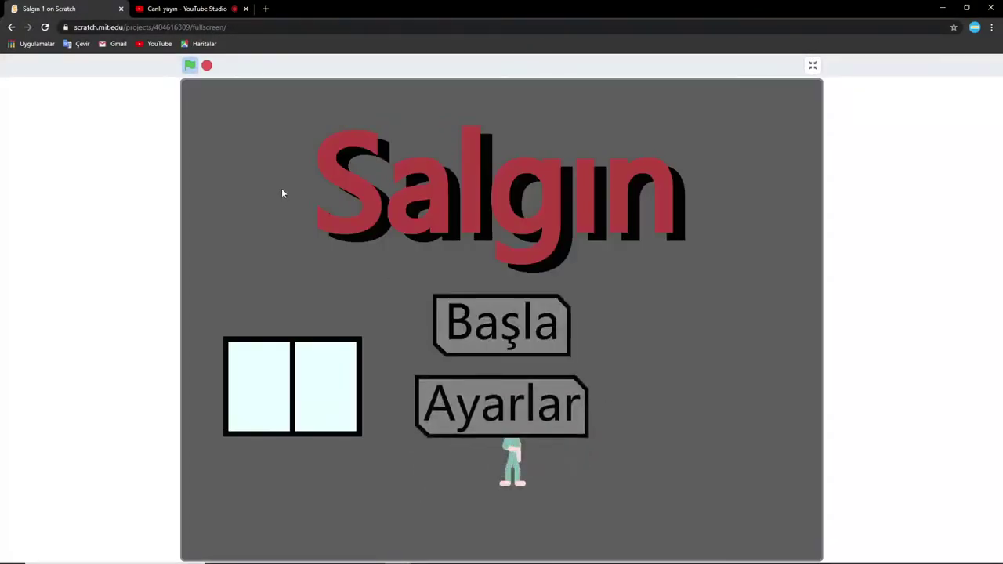
{"action": "left_click", "coordinate": [190, 68]}
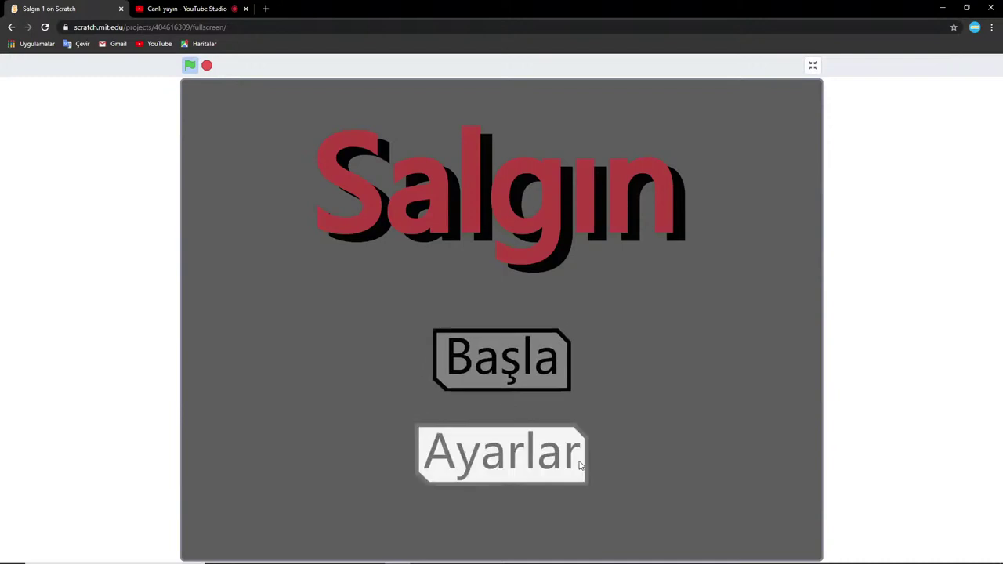
{"action": "left_click", "coordinate": [529, 447]}
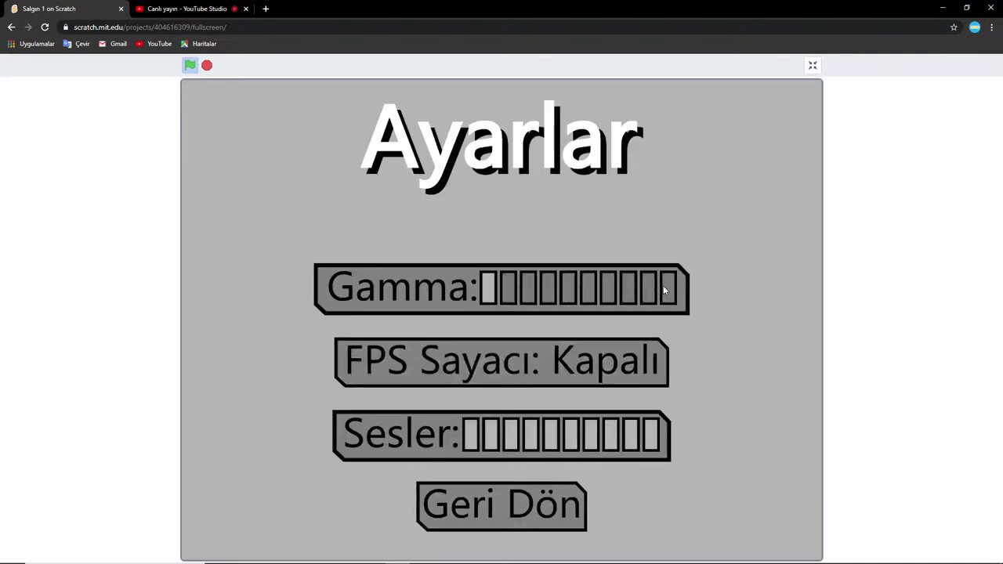
Step: Set Gamma to four of ten segments and FPS Sayacı to Açık, then go back and start with Başla
{"action": "left_click", "coordinate": [662, 290]}
{"action": "left_click", "coordinate": [487, 292]}
{"action": "left_click", "coordinate": [656, 289]}
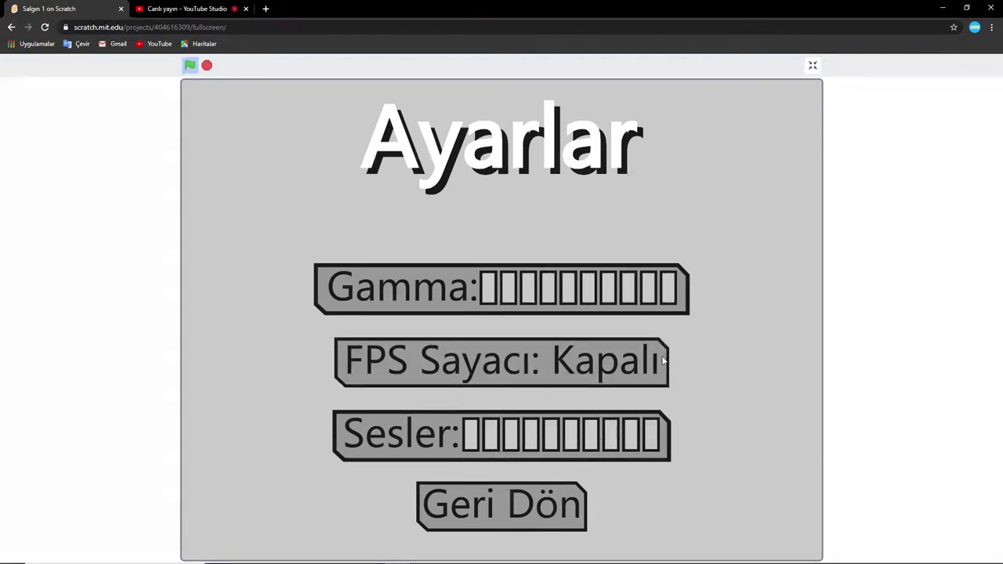
{"action": "left_click", "coordinate": [547, 293]}
{"action": "left_click", "coordinate": [541, 365]}
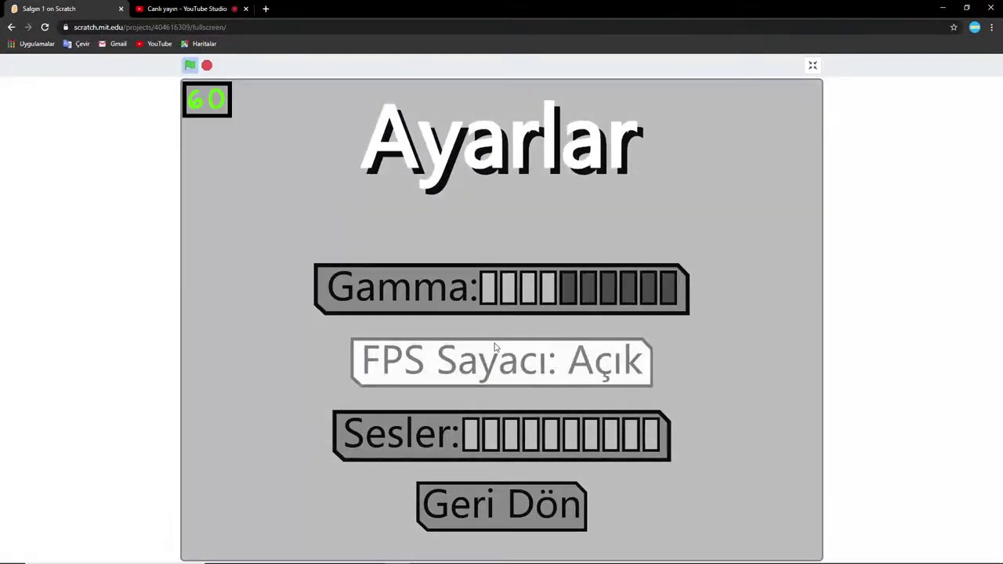
{"action": "left_click", "coordinate": [494, 505]}
{"action": "left_click", "coordinate": [506, 356]}
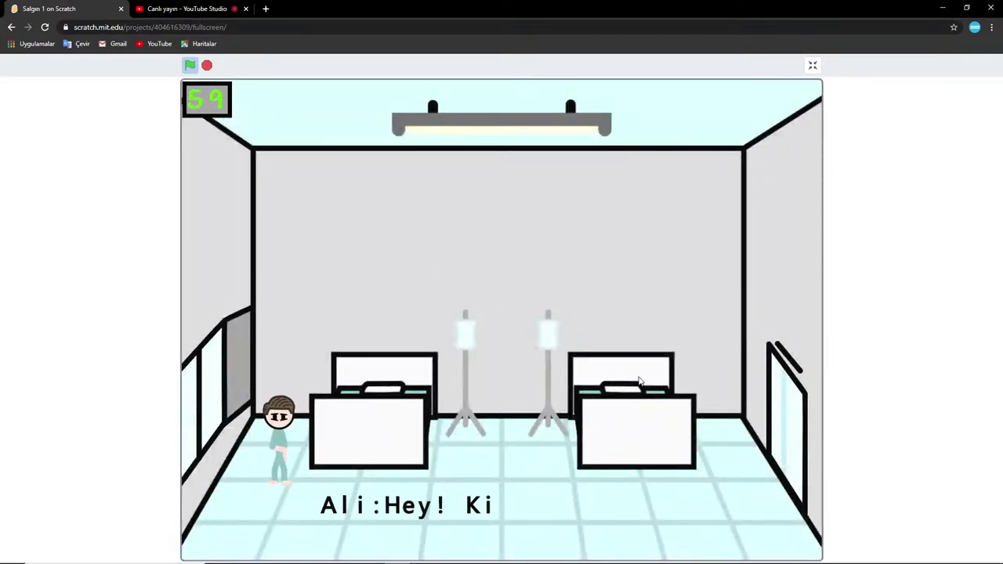
Step: Walk Ali right to check the door ('Kapının arkası dolu gibi'), then back to the left wall
{"action": "key", "text": "Right"}
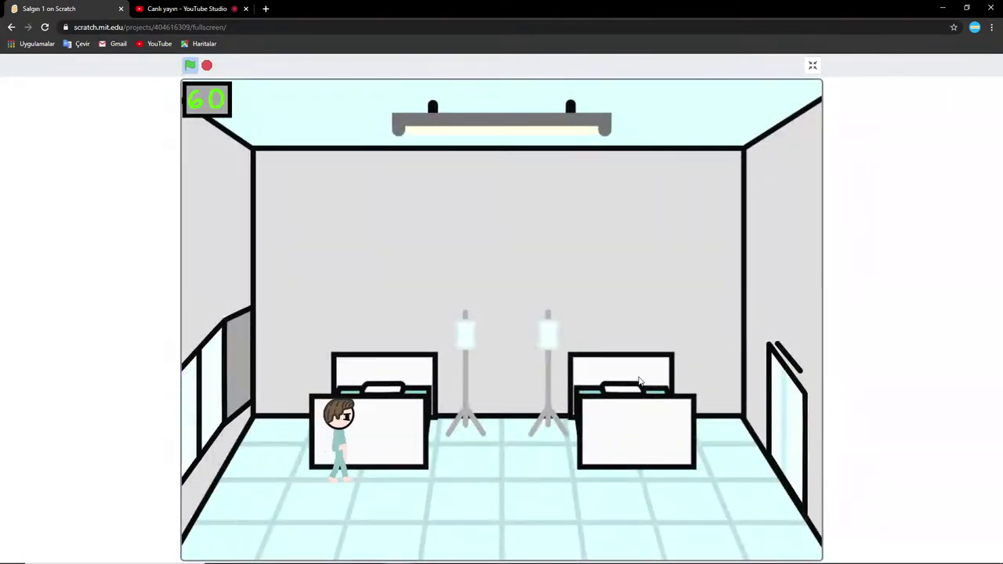
{"action": "key", "text": "Right"}
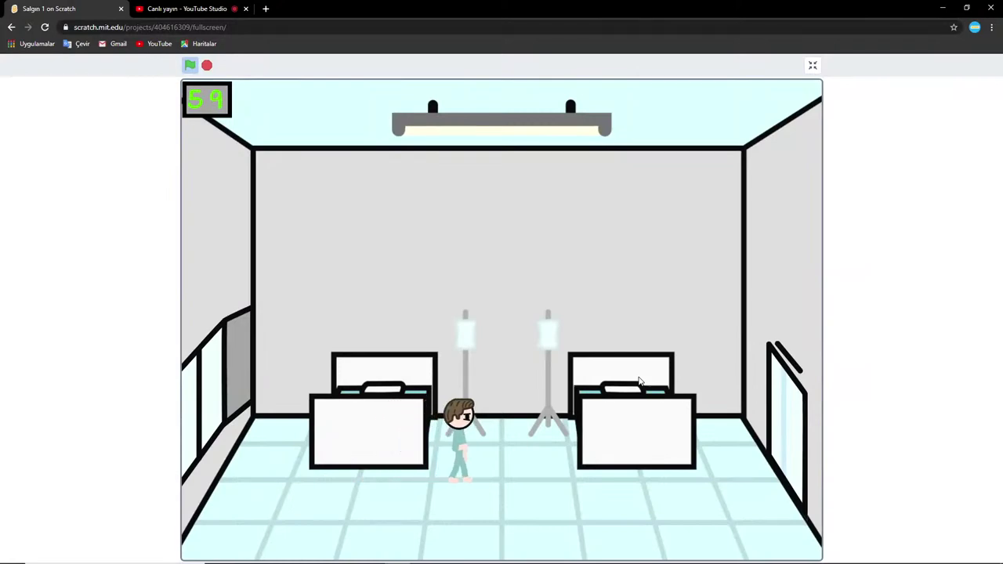
{"action": "key", "text": "Right"}
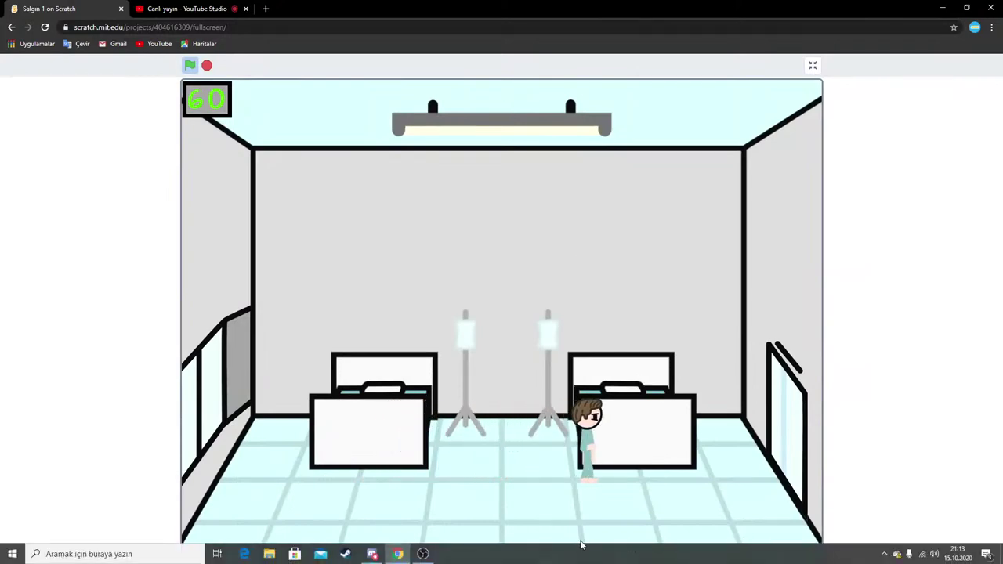
{"action": "key", "text": "Right"}
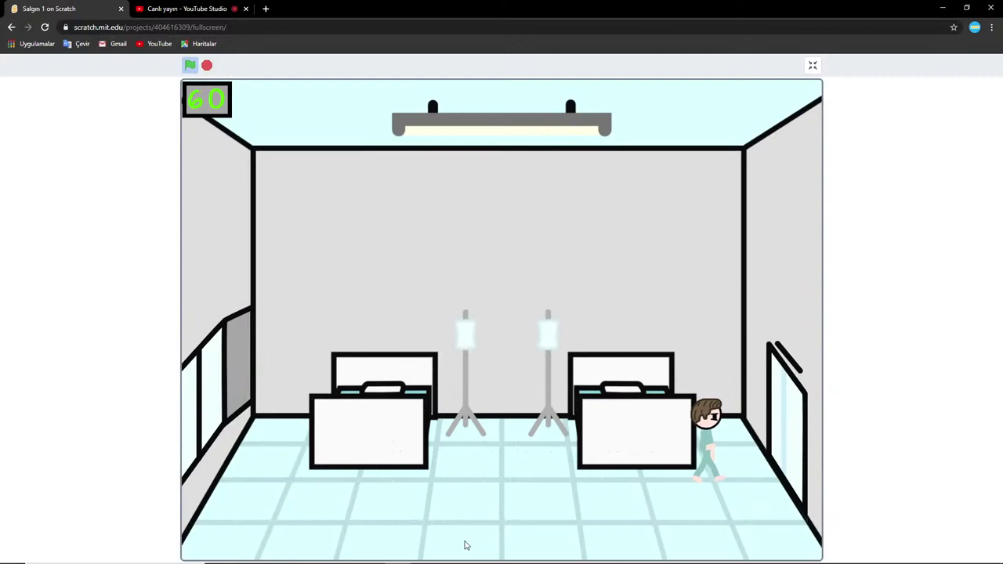
{"action": "key", "text": "e"}
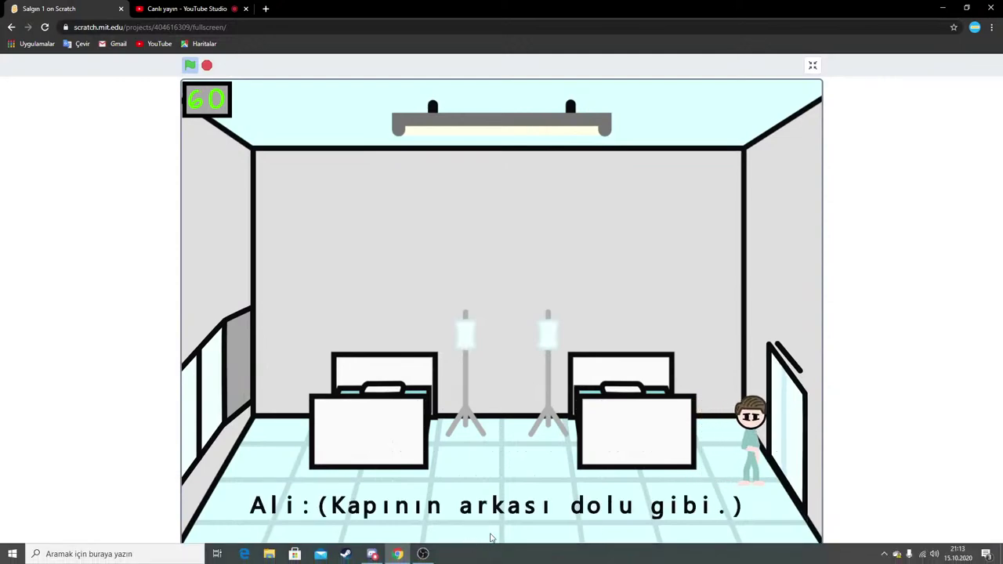
{"action": "key", "text": "Left"}
{"action": "key", "text": "Left"}
{"action": "key", "text": "Left"}
{"action": "key", "text": "Left"}
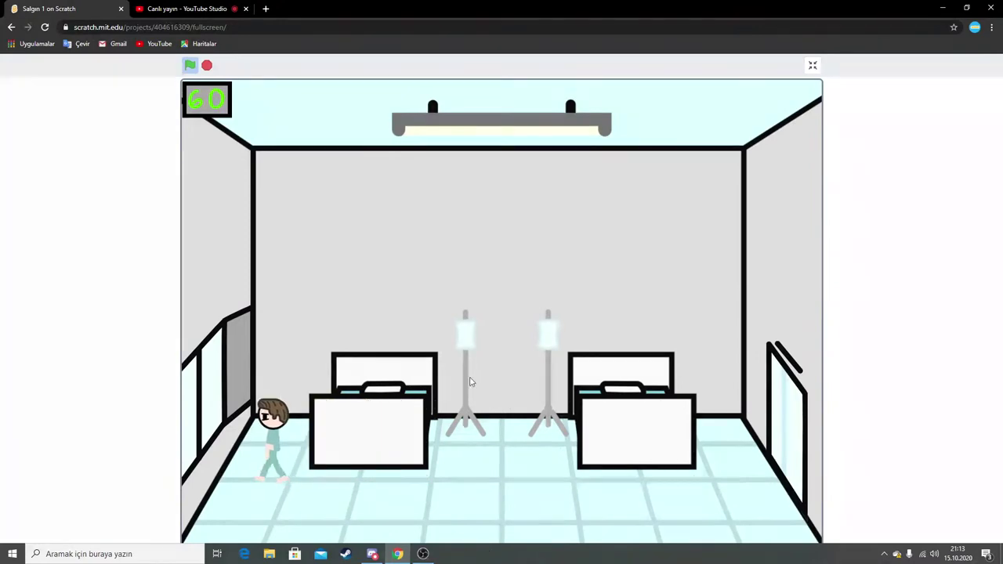
{"action": "key", "text": "Left"}
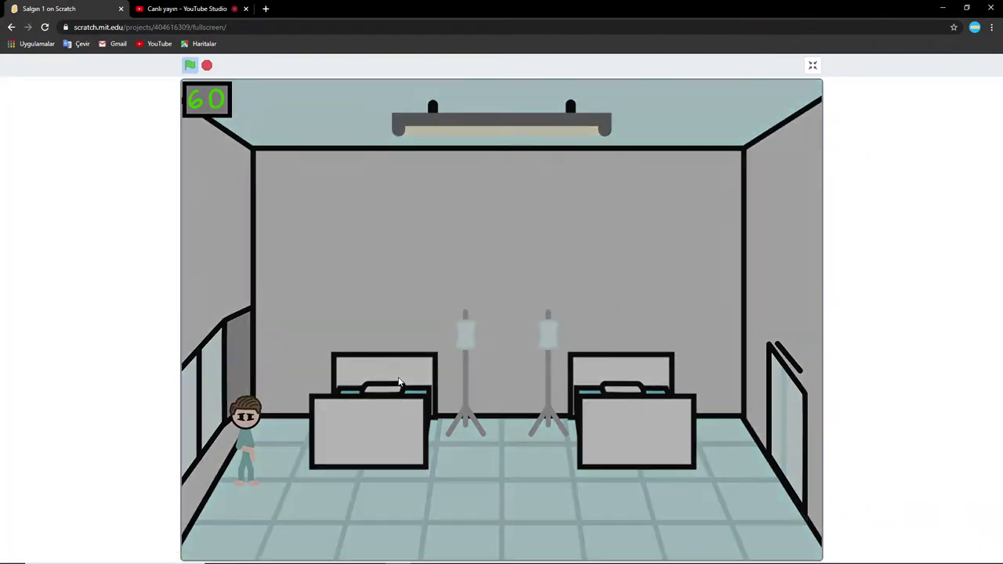
Step: Walk Ali left down the corridor past the pillar and interact with the left window
{"action": "key", "text": "Left"}
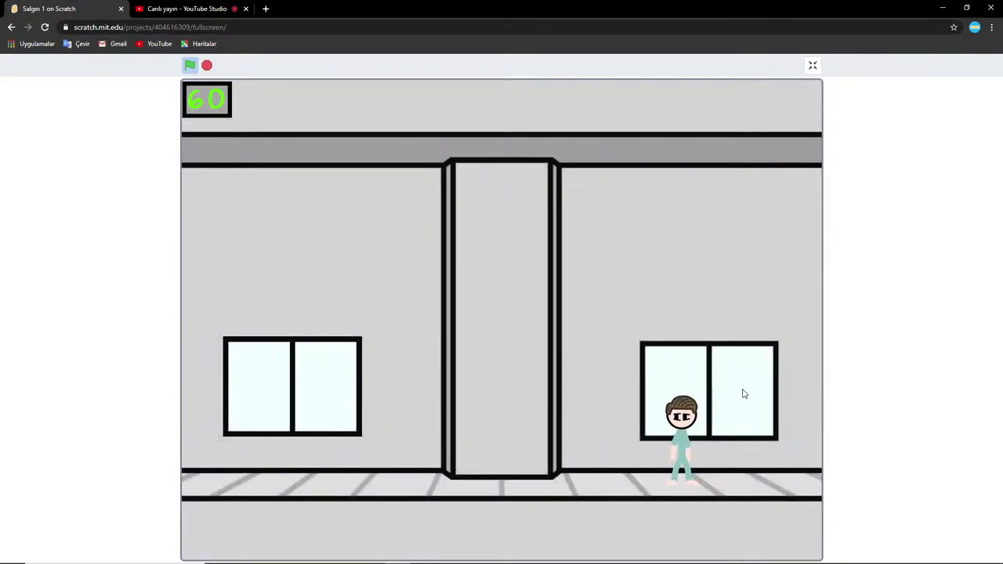
{"action": "key", "text": "Left"}
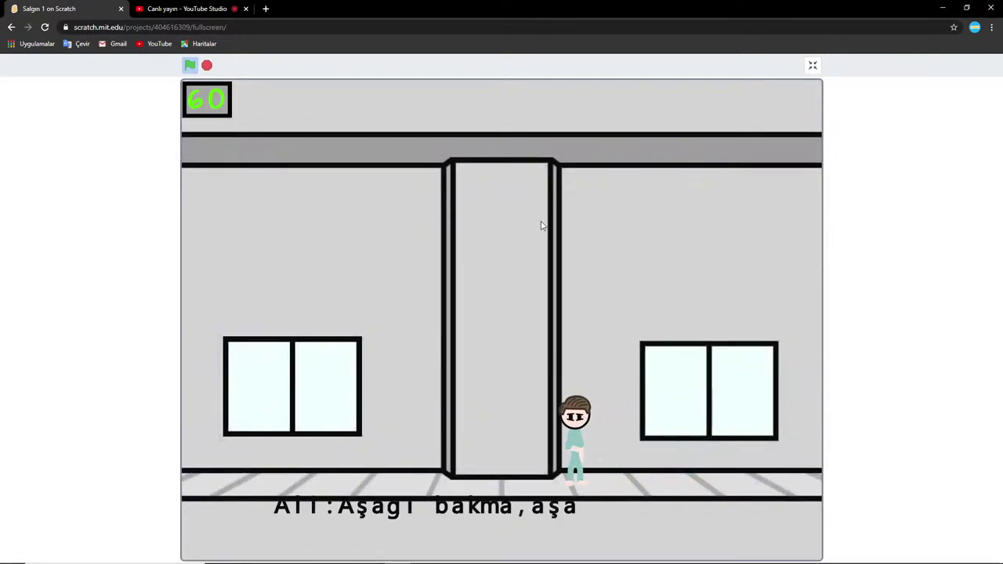
{"action": "key", "text": "Left"}
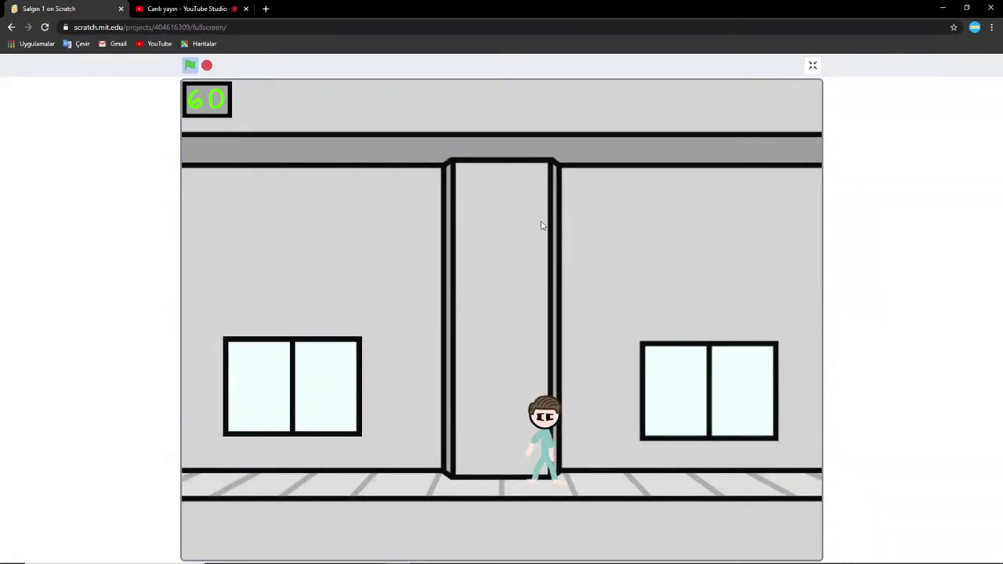
{"action": "key", "text": "Left"}
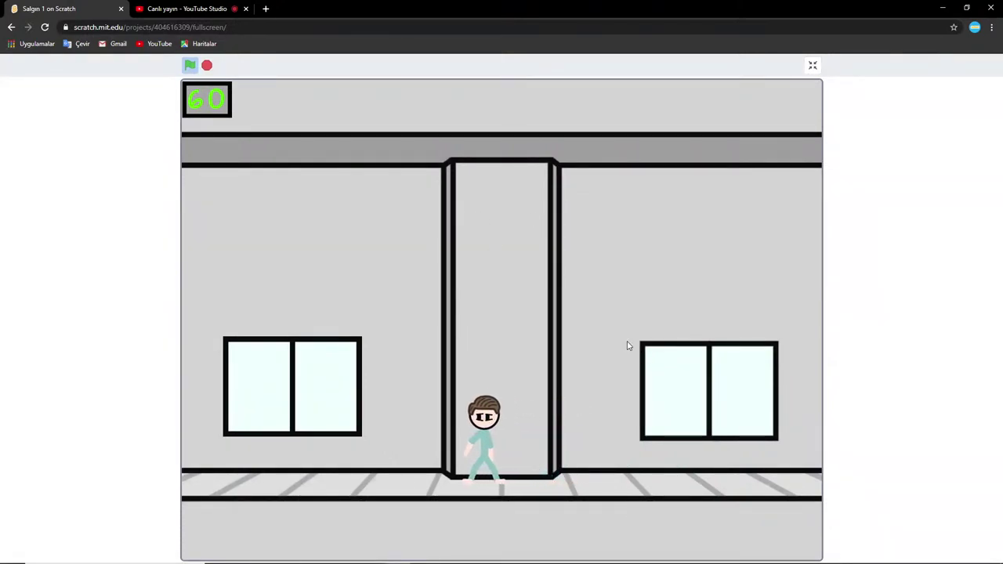
{"action": "key", "text": "Left"}
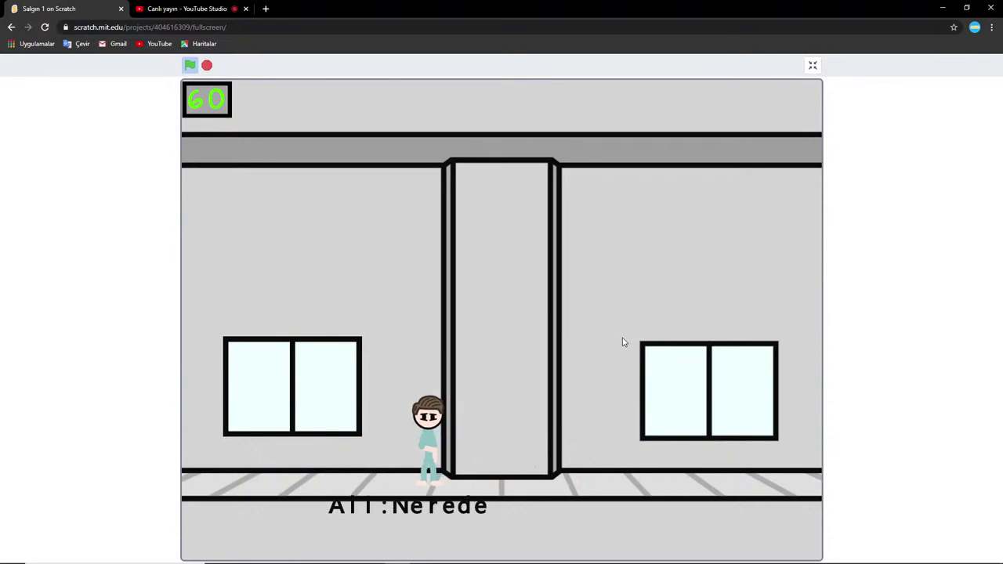
{"action": "key", "text": "Left"}
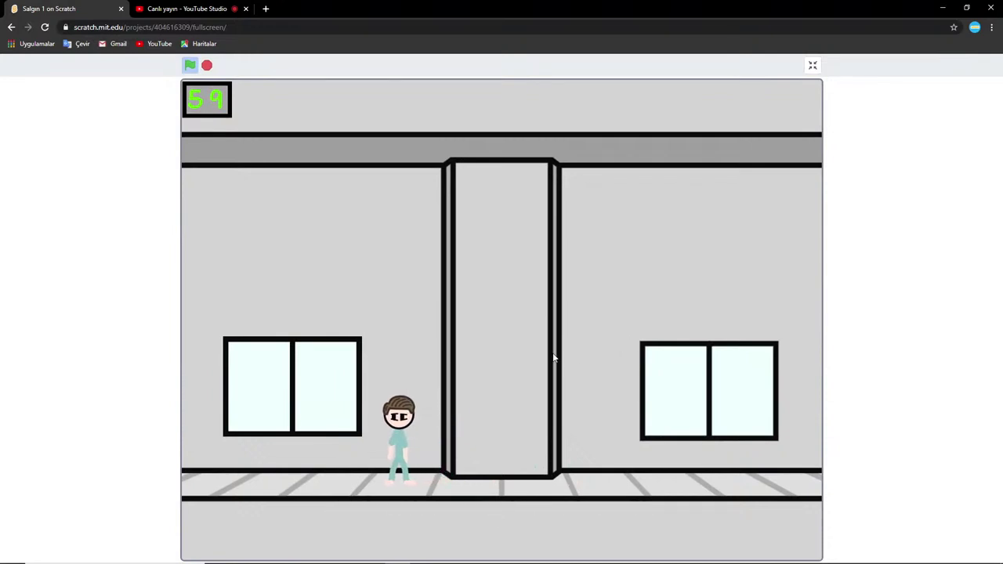
{"action": "key", "text": "Left"}
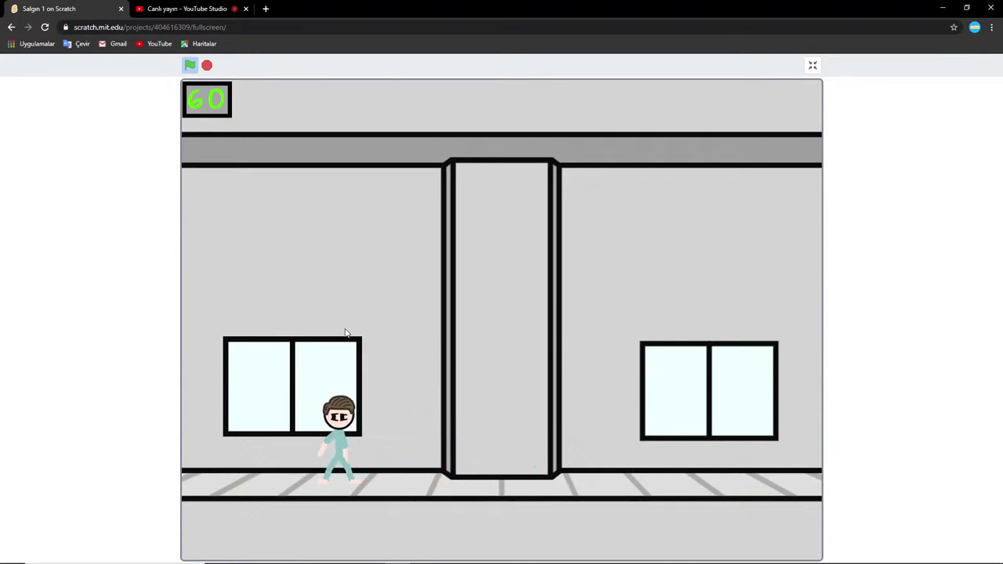
{"action": "key", "text": "e"}
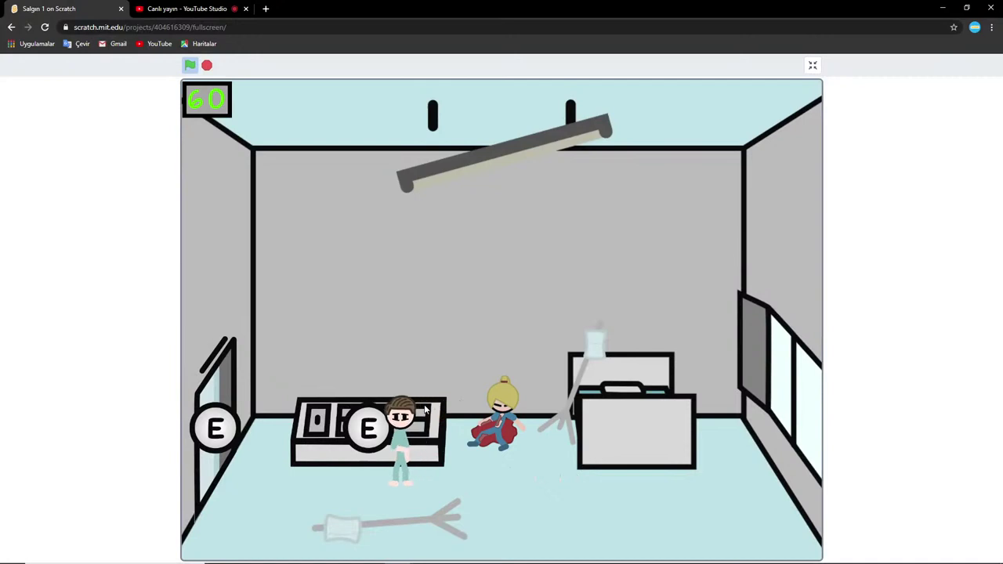
Step: Search the desk to pick up the pistol and try firing it
{"action": "mouse_move", "coordinate": [950, 559]}
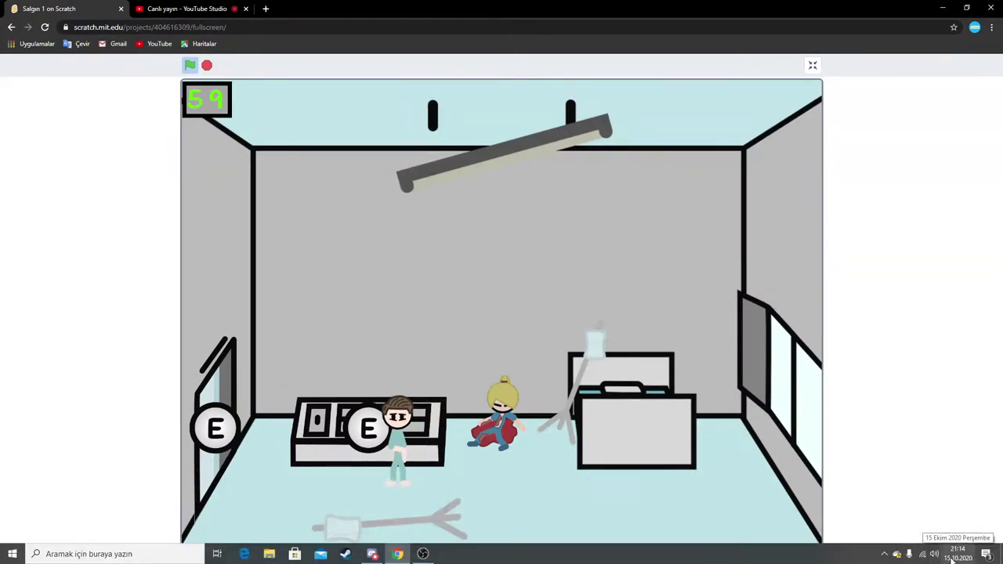
{"action": "key", "text": "e"}
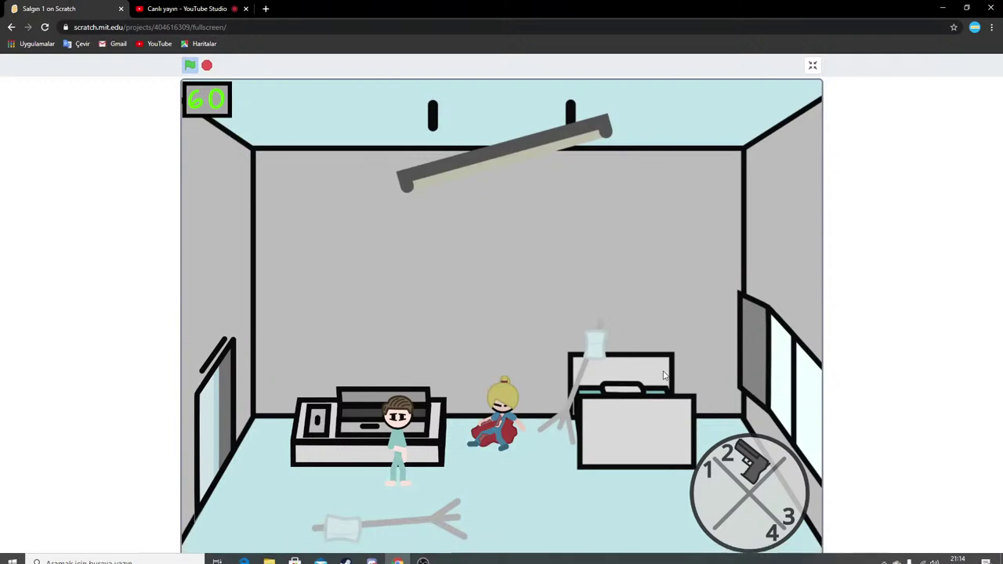
{"action": "left_click", "coordinate": [507, 247]}
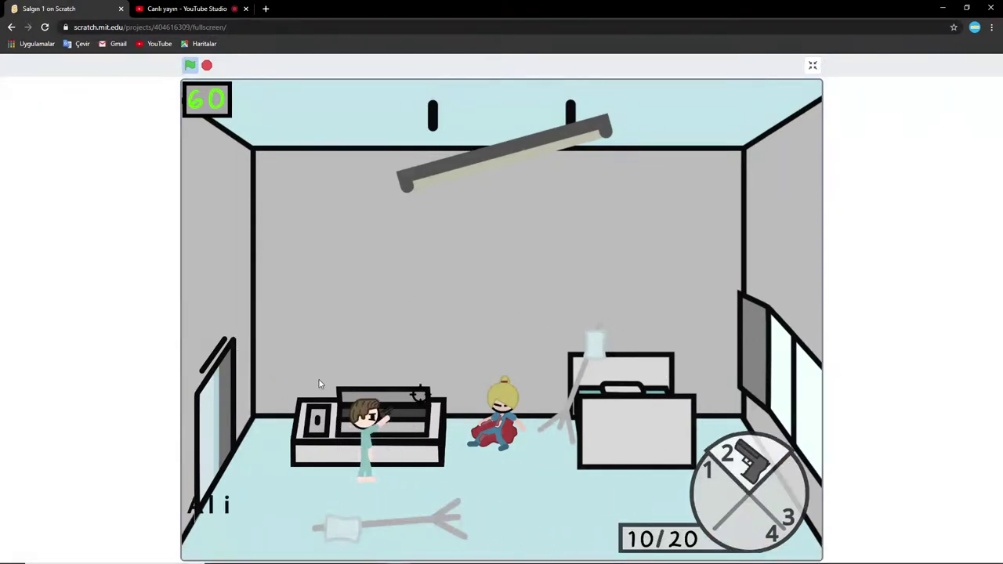
Step: Walk Ali through the left door, firing two shots and shooting the body on the floor
{"action": "key", "text": "a"}
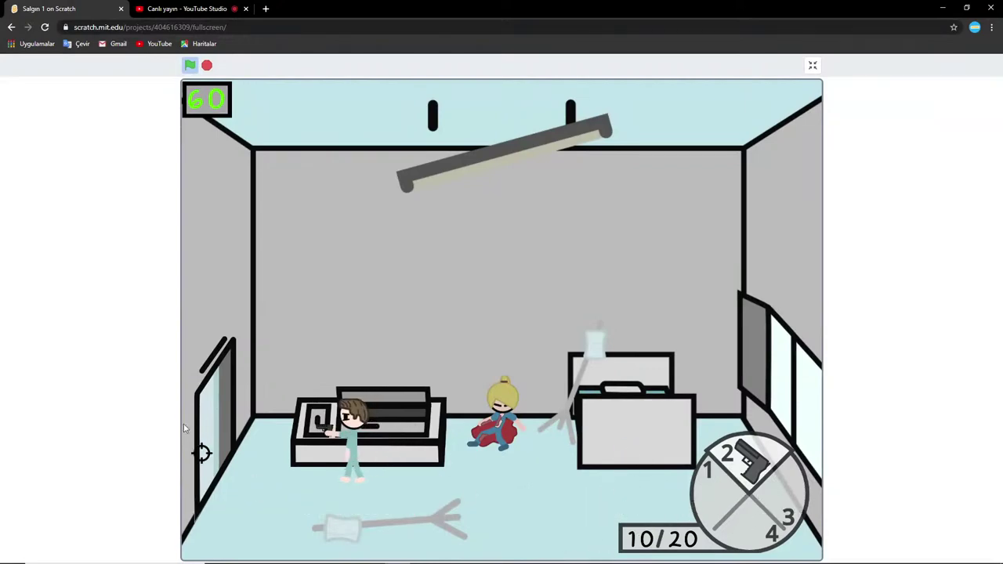
{"action": "key", "text": "e"}
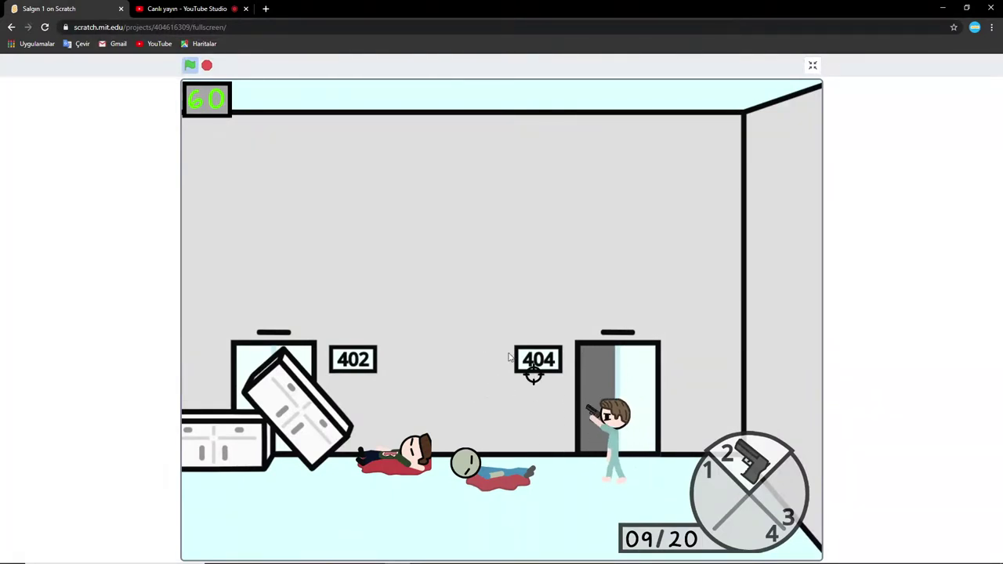
{"action": "left_click", "coordinate": [431, 332]}
{"action": "left_click", "coordinate": [674, 312]}
{"action": "key", "text": "a"}
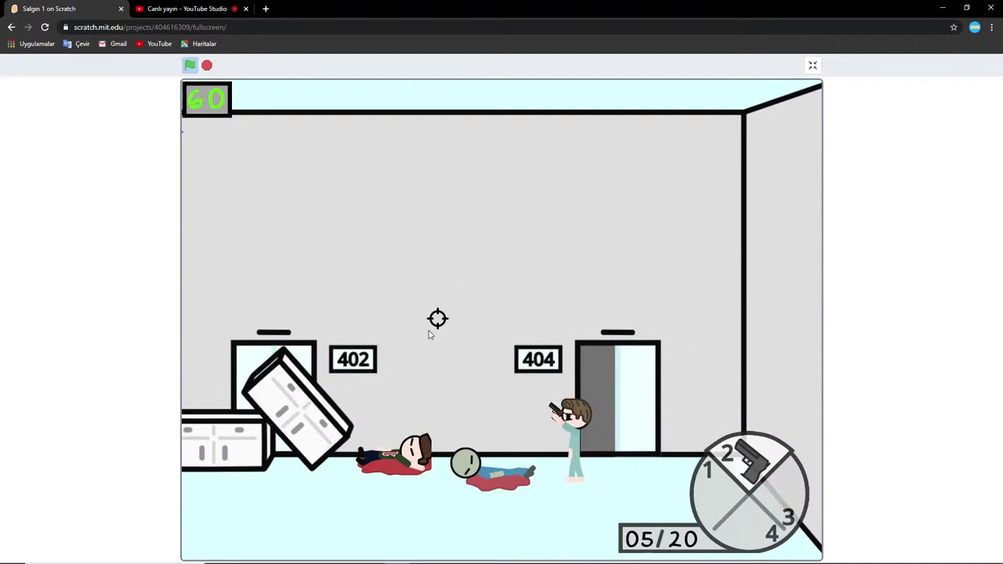
{"action": "left_click", "coordinate": [517, 465]}
{"action": "left_click", "coordinate": [517, 465]}
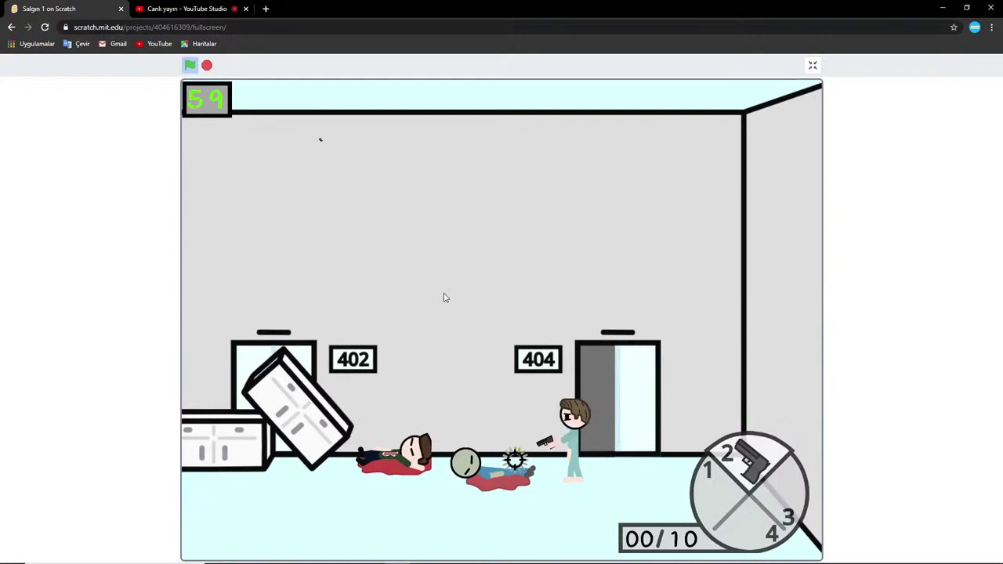
Step: Reload, inspect the body to trigger its dialogue, walk past it, and exit fullscreen
{"action": "key", "text": "a"}
{"action": "key", "text": "r"}
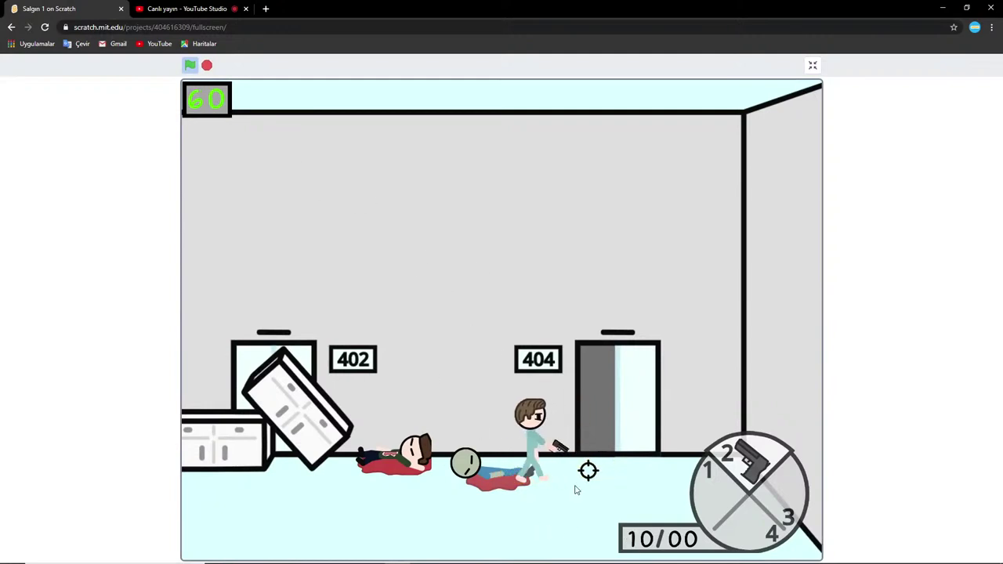
{"action": "key", "text": "a"}
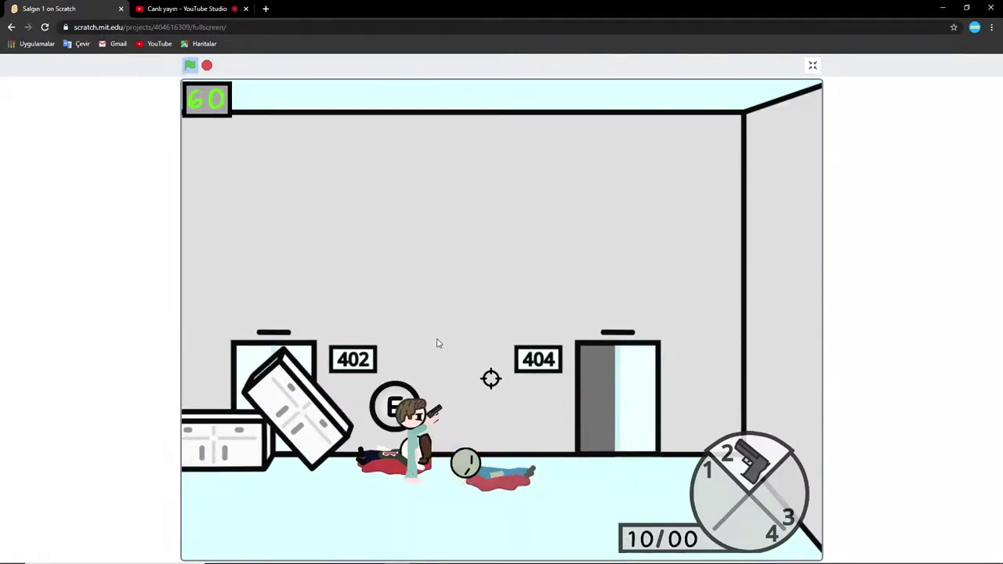
{"action": "key", "text": "e"}
{"action": "key", "text": "a"}
{"action": "key", "text": "a"}
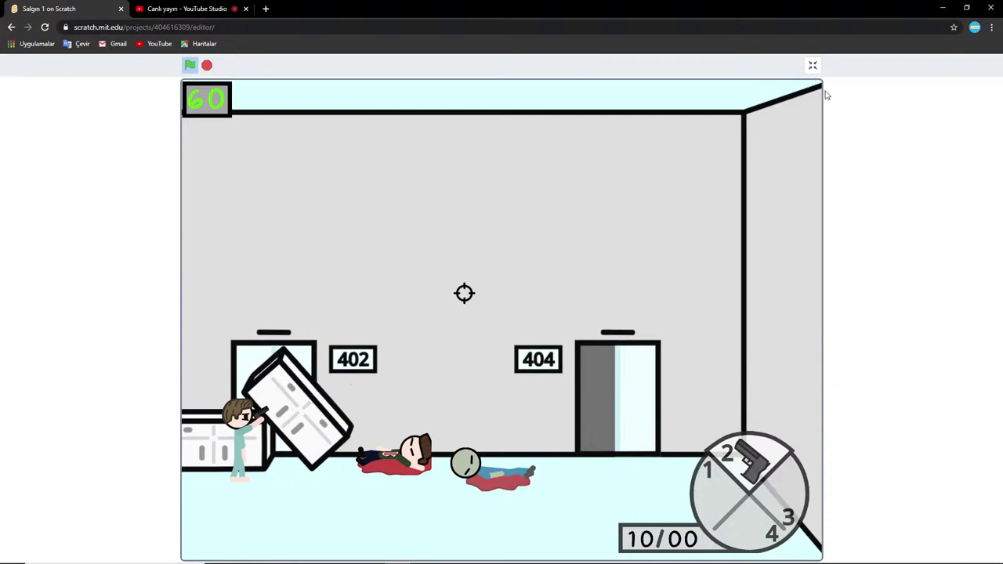
{"action": "left_click", "coordinate": [813, 65]}
Step: In hastane koridor1's script, reattach the ghost-effect 10 block above göster and set go-to x -225, y -75
{"action": "scroll", "coordinate": [862, 471], "scroll_direction": "down", "scroll_amount": 2}
{"action": "left_click", "coordinate": [807, 539]}
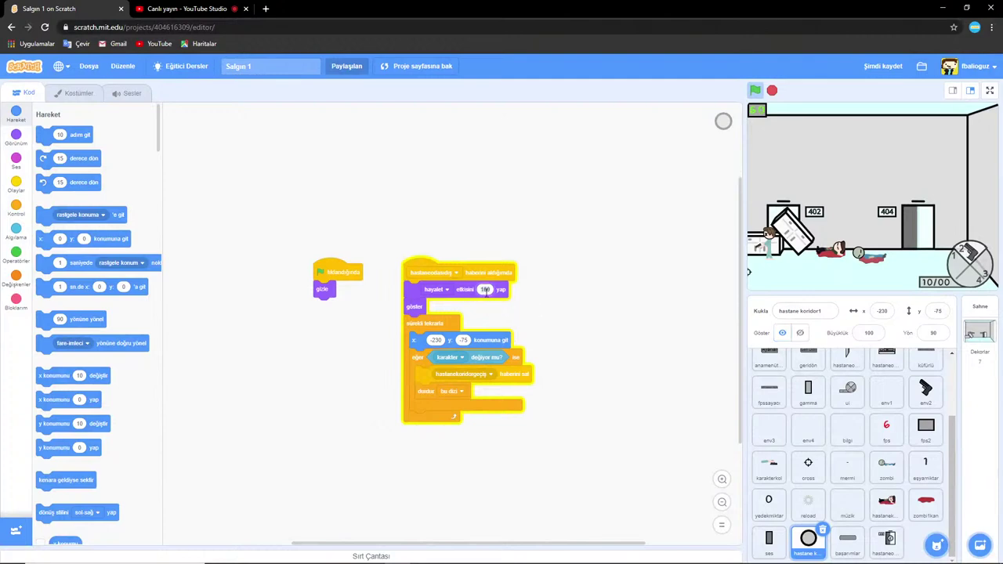
{"action": "left_click_drag", "start_coordinate": [411, 310], "coordinate": [412, 330]}
{"action": "mouse_move", "coordinate": [420, 290]}
{"action": "left_mouse_down"}
{"action": "mouse_move", "coordinate": [541, 324]}
{"action": "mouse_move", "coordinate": [425, 320]}
{"action": "mouse_move", "coordinate": [420, 289]}
{"action": "left_mouse_up"}
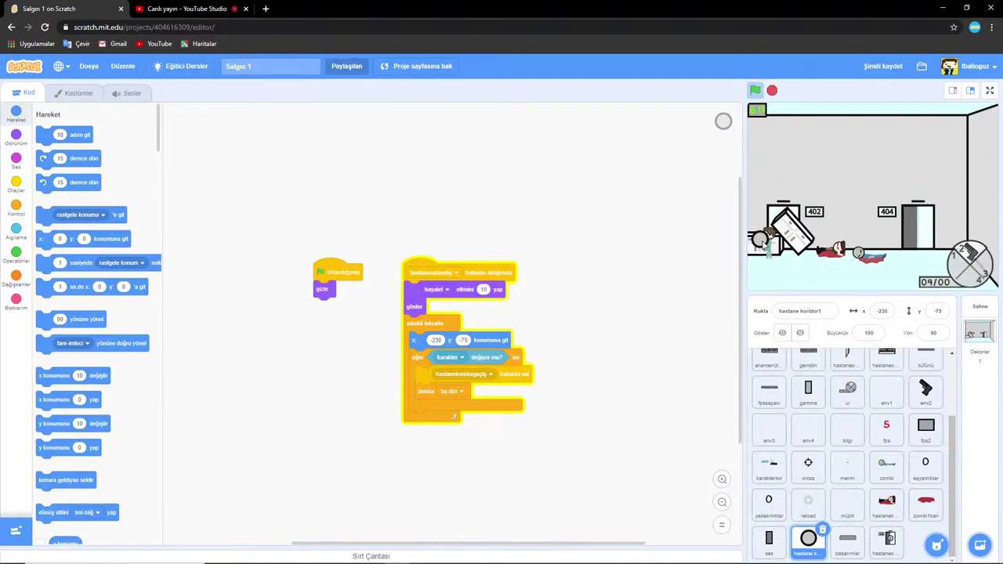
{"action": "left_click_drag", "start_coordinate": [555, 325], "coordinate": [516, 310]}
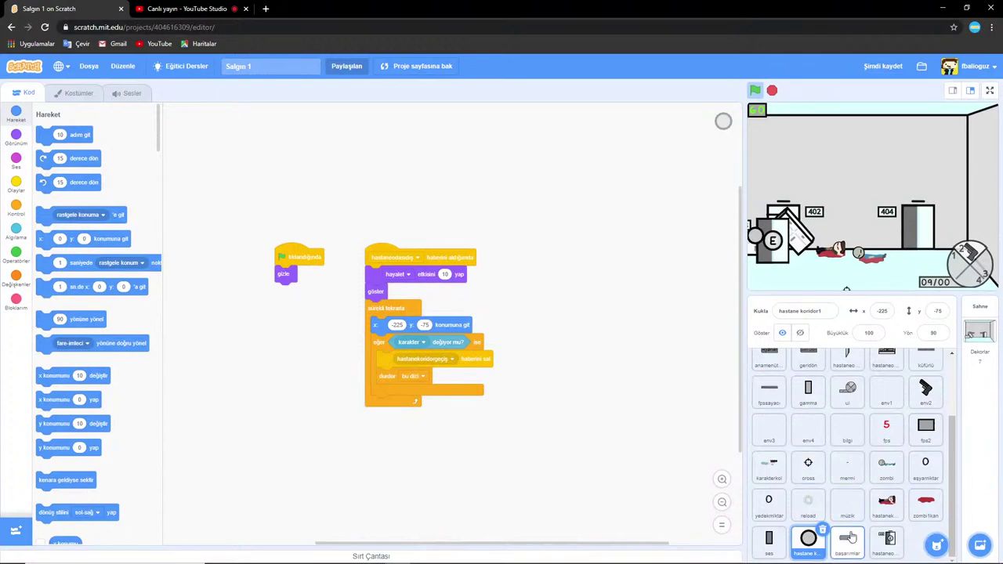
Step: Open hastaneoda2kapısı2's code and pull the if-else out of its forever loop
{"action": "left_click", "coordinate": [884, 541]}
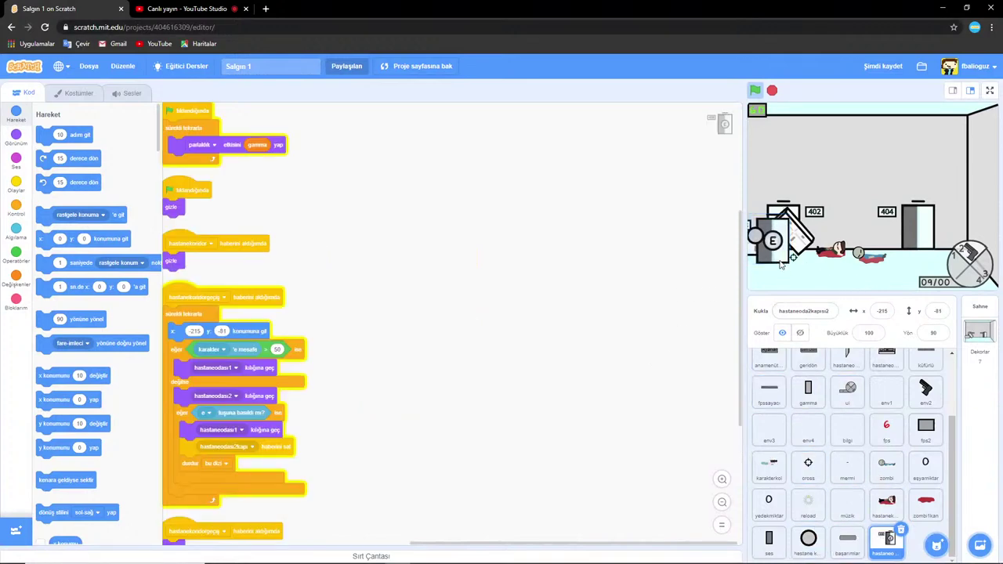
{"action": "scroll", "coordinate": [460, 314], "scroll_direction": "up", "scroll_amount": 1}
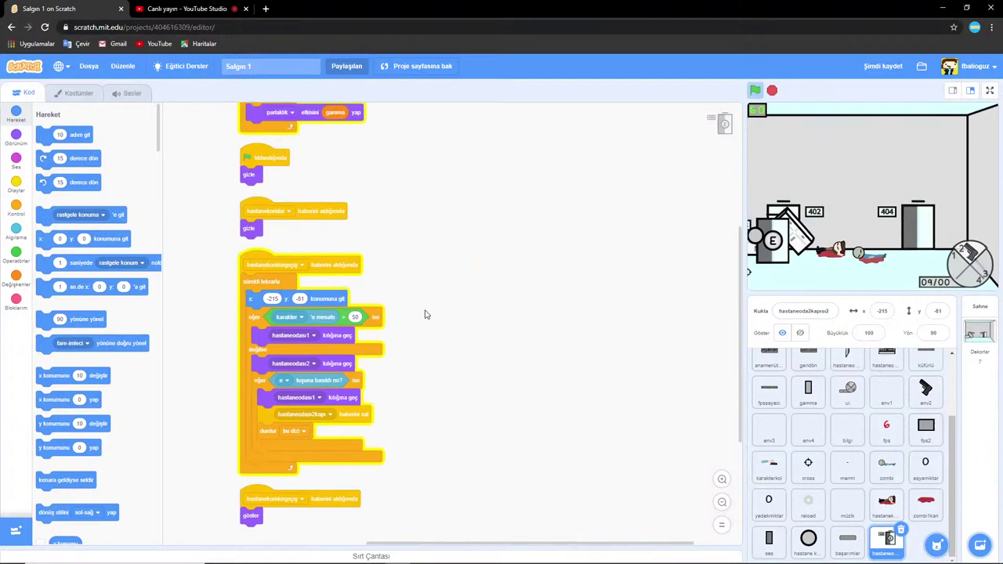
{"action": "scroll", "coordinate": [392, 315], "scroll_direction": "up", "scroll_amount": 1}
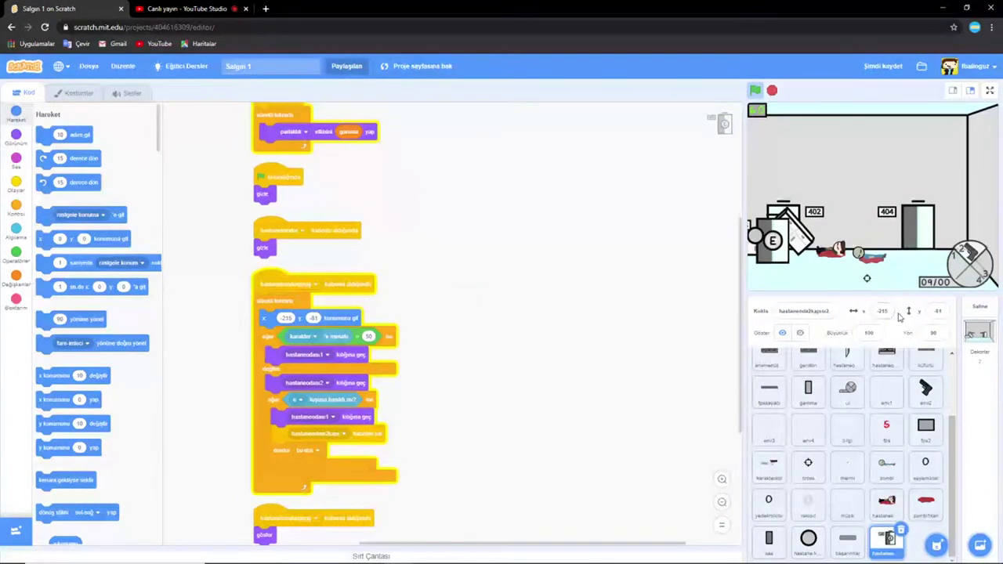
{"action": "left_click_drag", "start_coordinate": [375, 333], "coordinate": [472, 344]}
{"action": "mouse_move", "coordinate": [292, 319]}
{"action": "left_mouse_down"}
{"action": "mouse_move", "coordinate": [492, 304]}
{"action": "mouse_move", "coordinate": [292, 319]}
{"action": "left_mouse_up"}
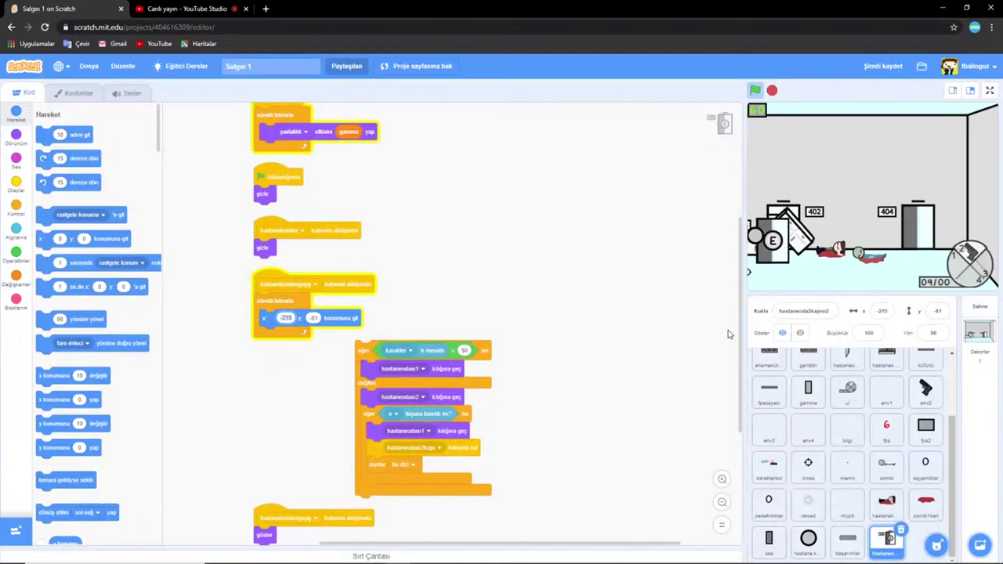
Step: Set the door's go-to block to x 100, y -55
{"action": "key", "text": "ctrl+z"}
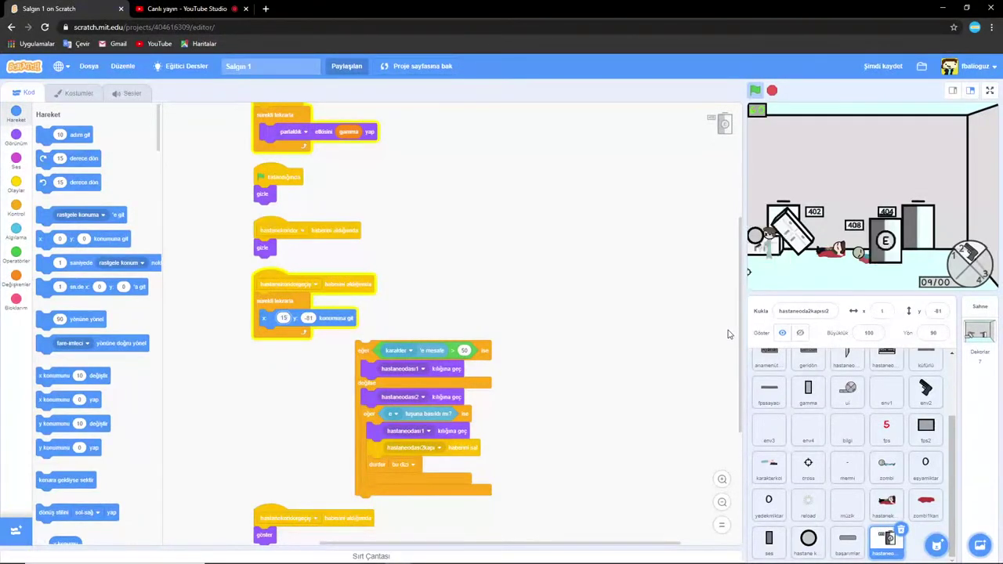
{"action": "key", "text": "ctrl+z"}
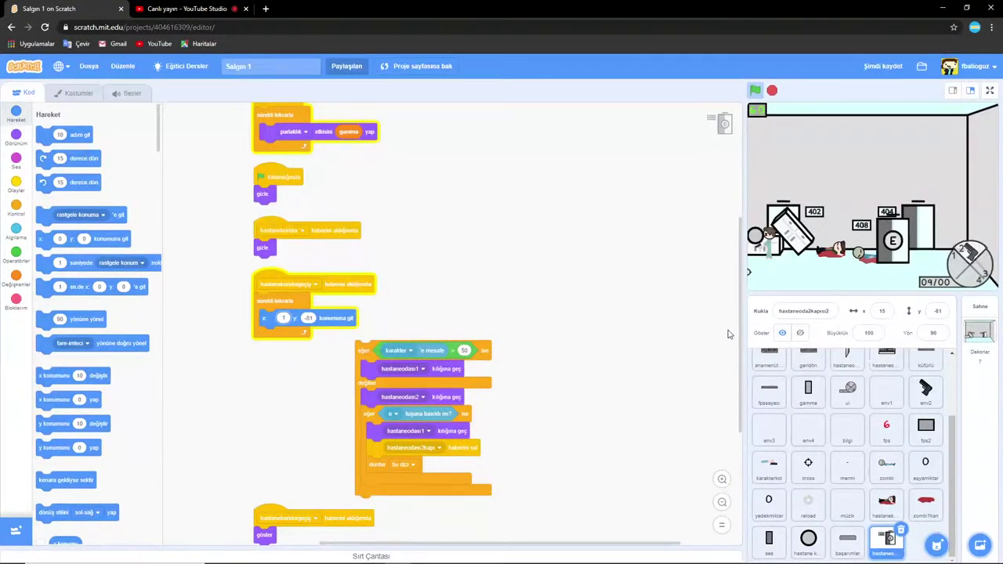
{"action": "key", "text": "BackSpace"}
{"action": "type", "text": "40"}
{"action": "key", "text": "BackSpace"}
{"action": "key", "text": "BackSpace"}
{"action": "type", "text": "32"}
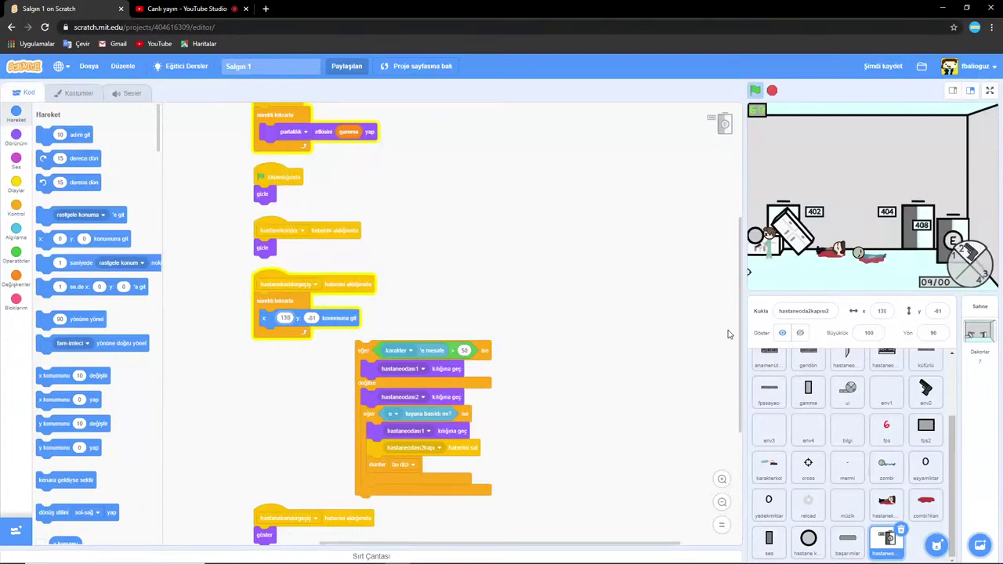
{"action": "key", "text": "BackSpace"}
{"action": "key", "text": "BackSpace"}
{"action": "type", "text": "32"}
{"action": "key", "text": "BackSpace"}
{"action": "key", "text": "BackSpace"}
{"action": "type", "text": "00"}
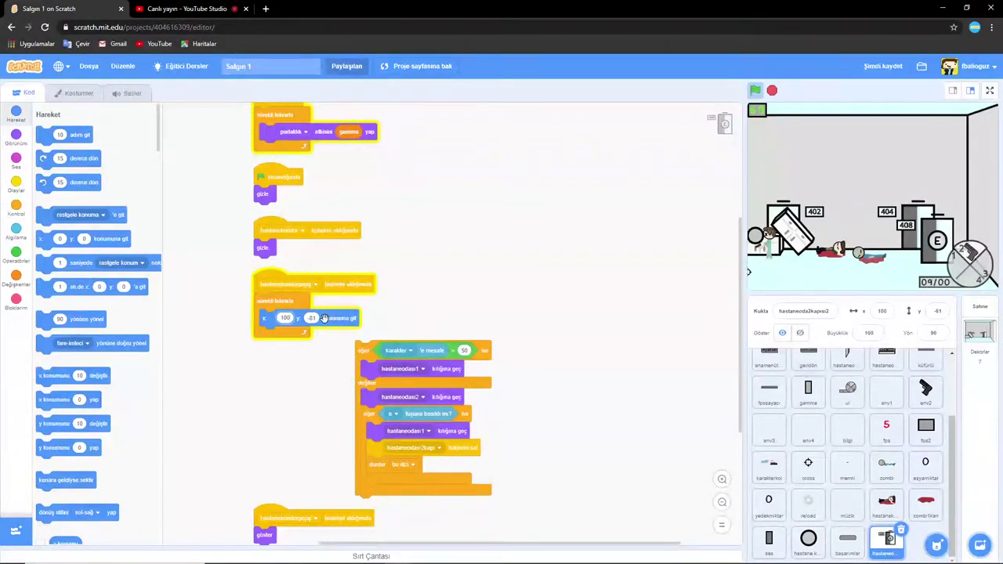
{"action": "key", "text": "BackSpace"}
{"action": "type", "text": "-60"}
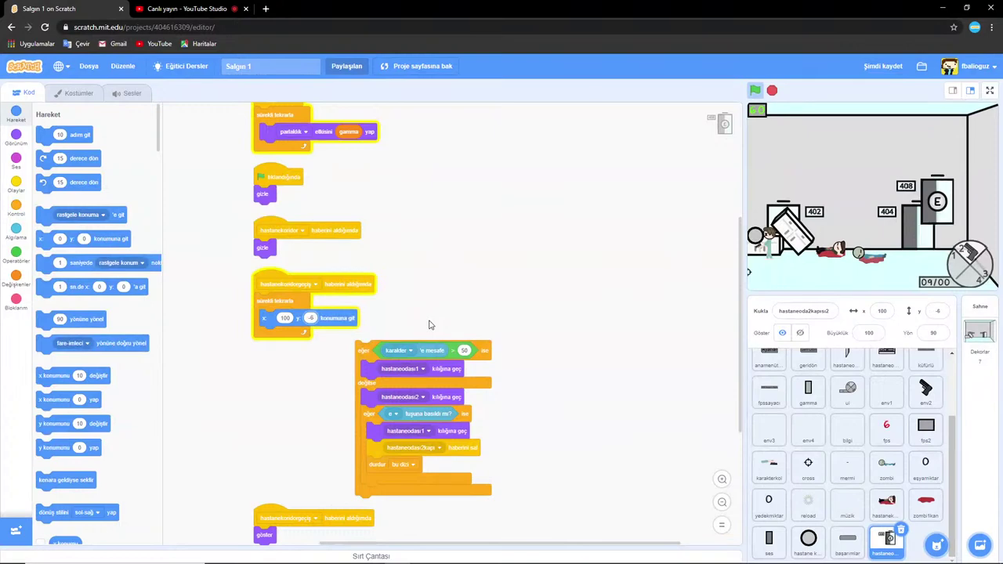
{"action": "key", "text": "BackSpace"}
{"action": "key", "text": "BackSpace"}
{"action": "type", "text": "55"}
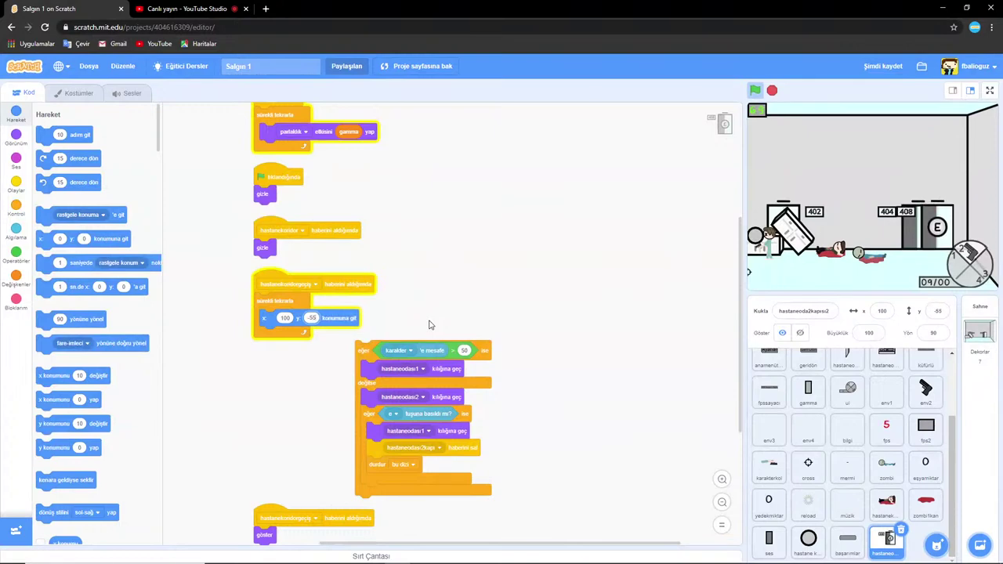
Step: Put the if block back under go-to, move the hastanekoridorgeçiş script up, and clean up blocks
{"action": "left_click_drag", "start_coordinate": [352, 357], "coordinate": [271, 338]}
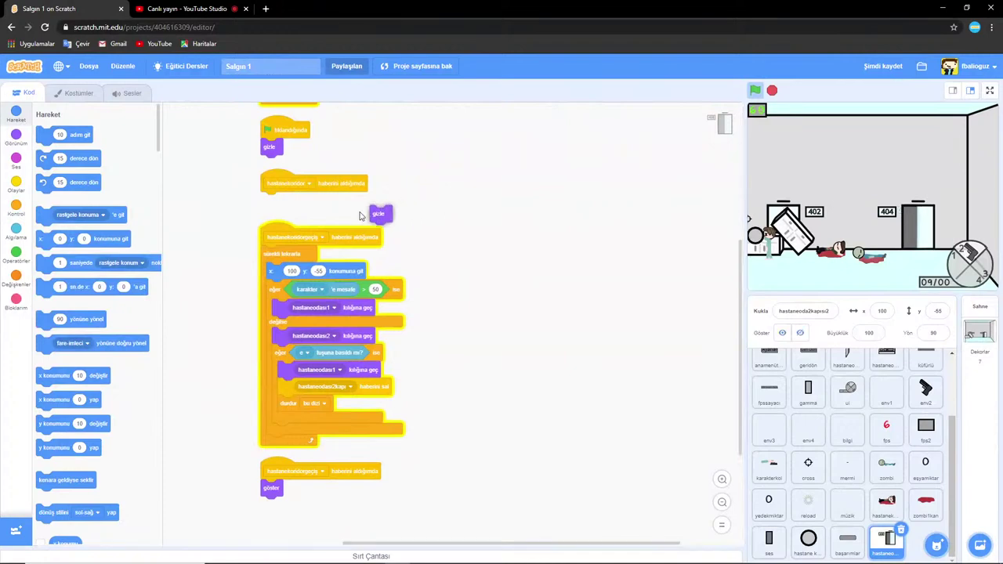
{"action": "left_click_drag", "start_coordinate": [336, 471], "coordinate": [335, 218]}
{"action": "right_click", "coordinate": [463, 202]}
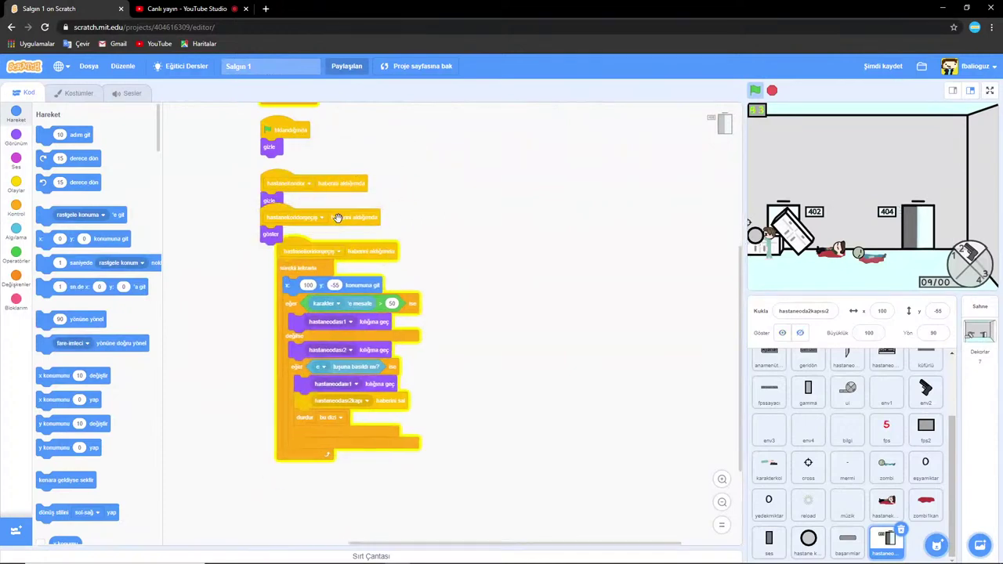
{"action": "left_click", "coordinate": [499, 233]}
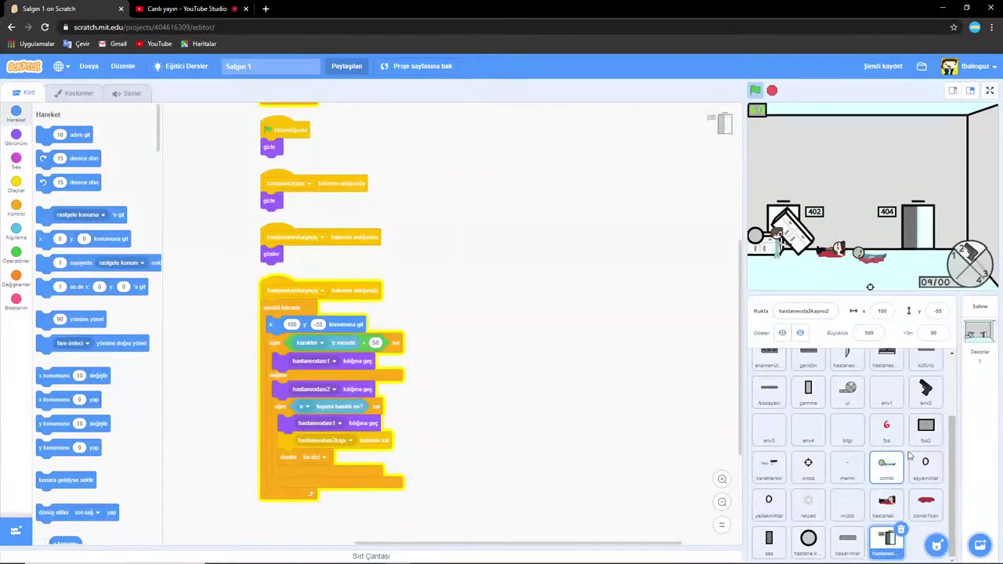
Step: Duplicate the Stage's corridor backdrop script, switch the copy to hastanekoridor2, then select the karakter sprite
{"action": "left_click", "coordinate": [978, 333]}
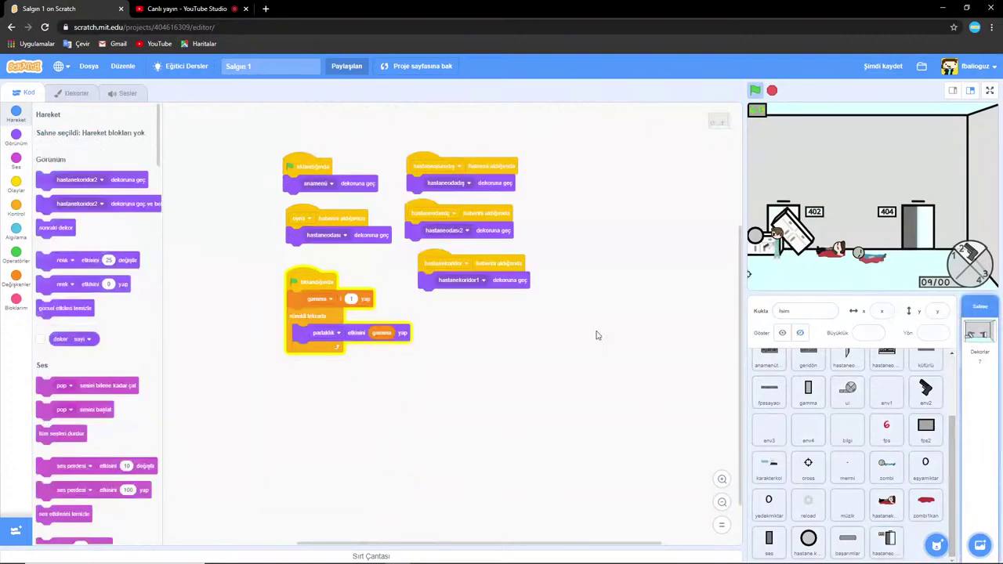
{"action": "right_click", "coordinate": [430, 291]}
{"action": "left_click", "coordinate": [474, 291]}
{"action": "left_click", "coordinate": [468, 367]}
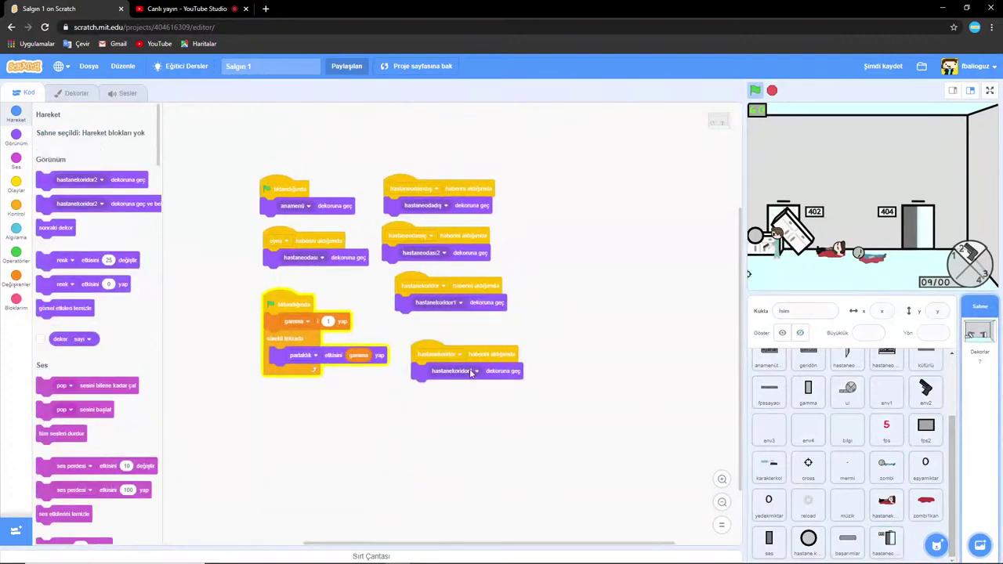
{"action": "left_click", "coordinate": [475, 371]}
{"action": "scroll", "coordinate": [474, 484], "scroll_direction": "down", "scroll_amount": 1}
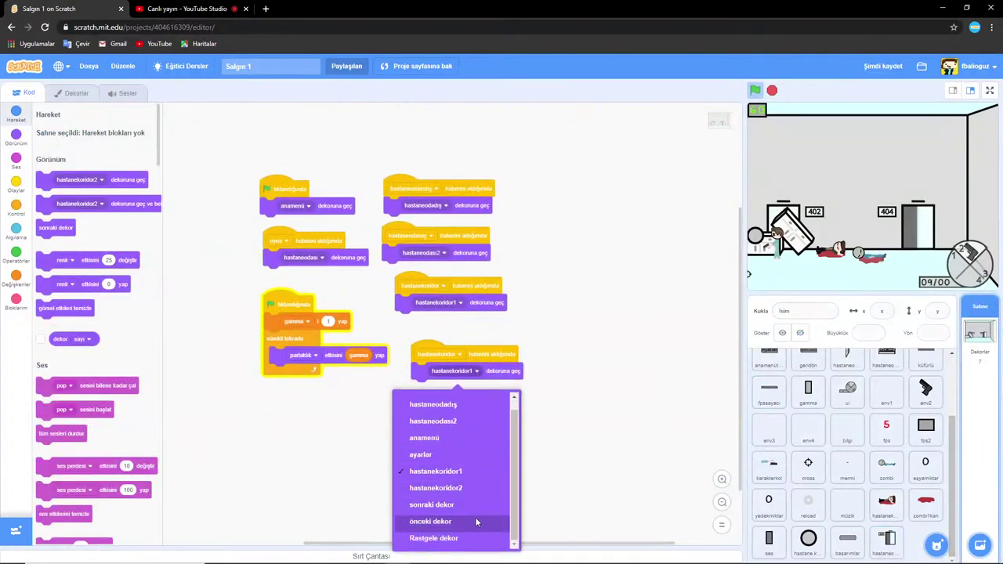
{"action": "left_click", "coordinate": [435, 487]}
{"action": "left_click_drag", "start_coordinate": [482, 354], "coordinate": [476, 337]}
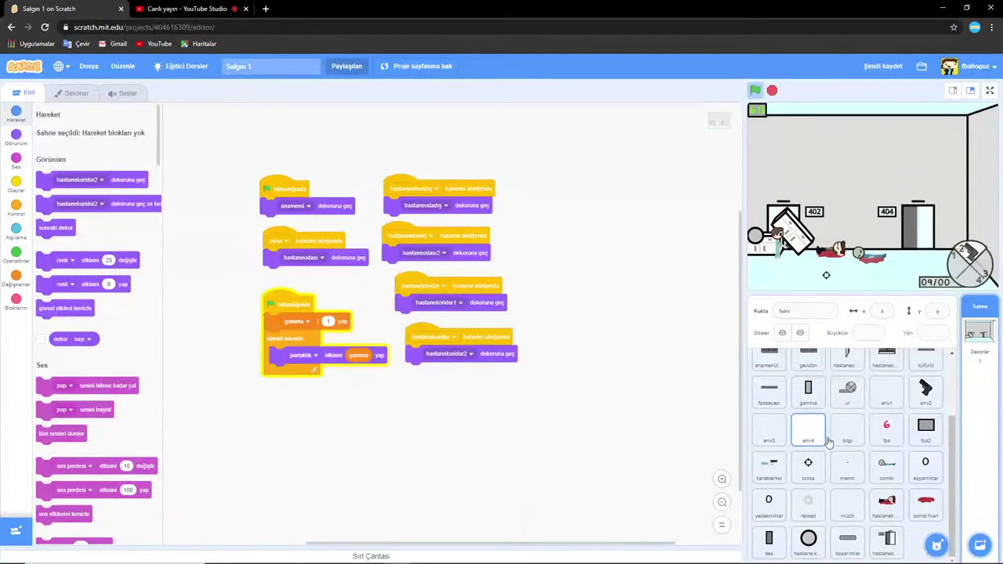
{"action": "scroll", "coordinate": [833, 447], "scroll_direction": "up", "scroll_amount": 3}
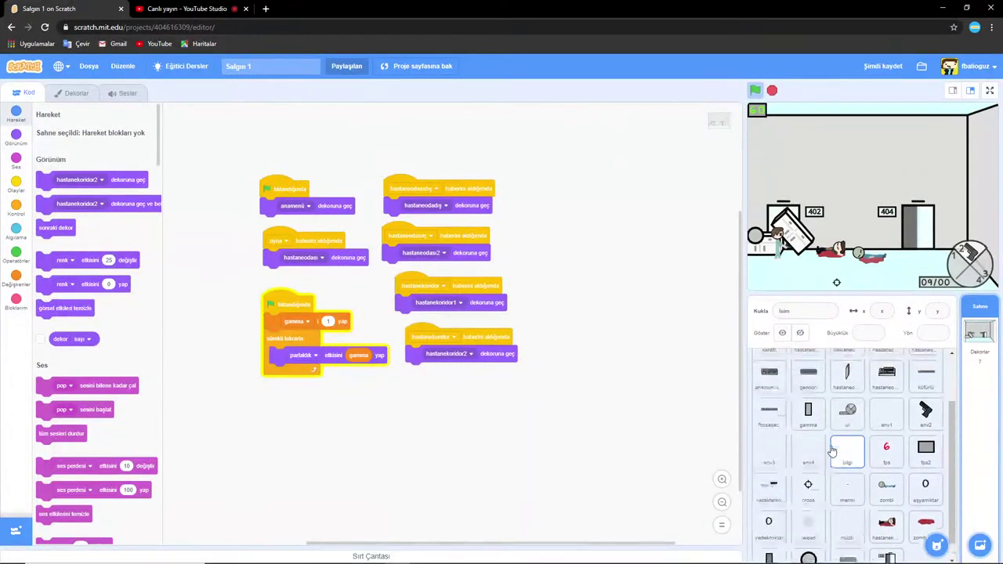
{"action": "left_click", "coordinate": [770, 386]}
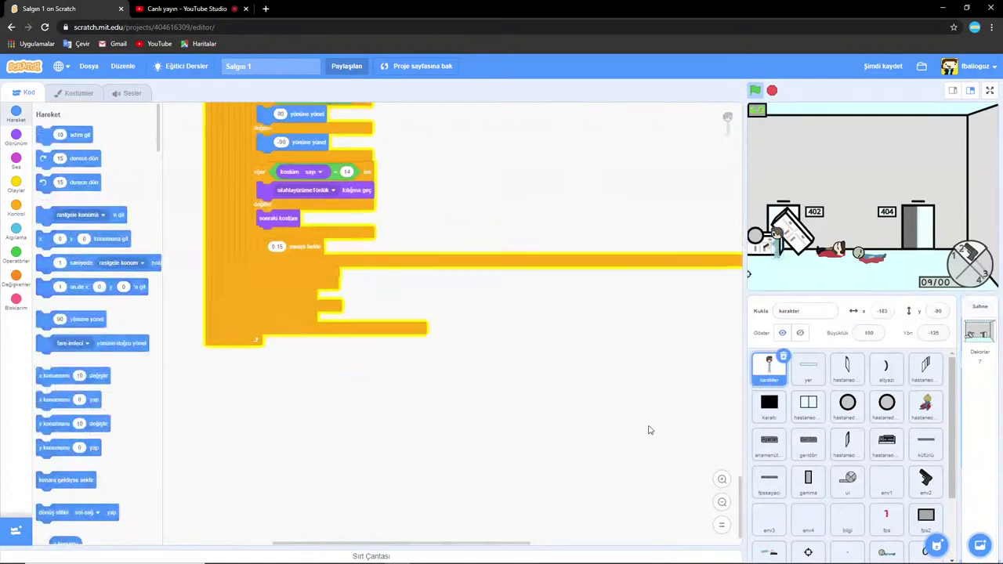
Step: Scroll through the karakter scripts, then switch to the 'Canlı yayın - YouTube Studio' tab
{"action": "scroll", "coordinate": [627, 445], "scroll_direction": "up", "scroll_amount": 10}
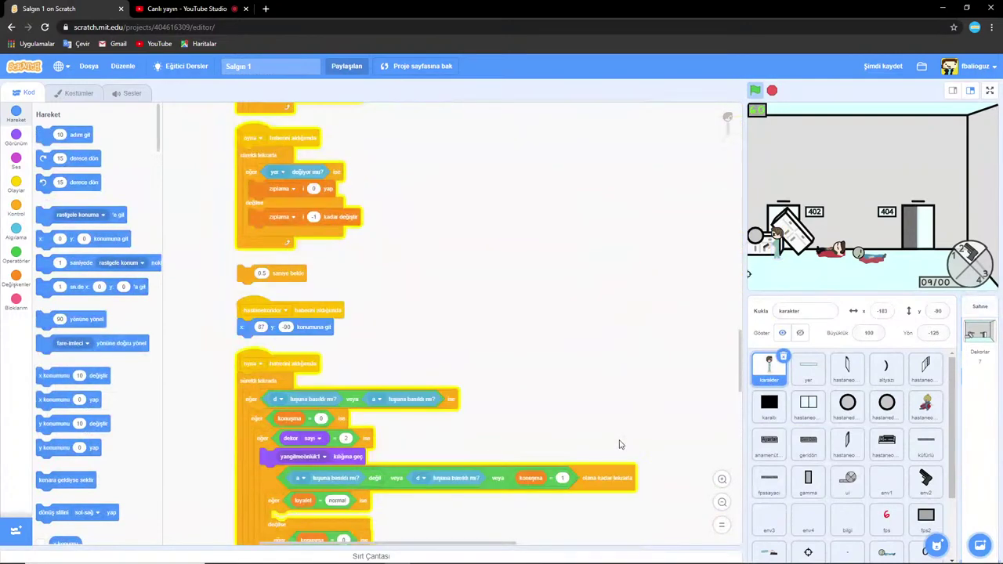
{"action": "scroll", "coordinate": [620, 444], "scroll_direction": "down", "scroll_amount": 4}
{"action": "scroll", "coordinate": [618, 444], "scroll_direction": "down", "scroll_amount": 10}
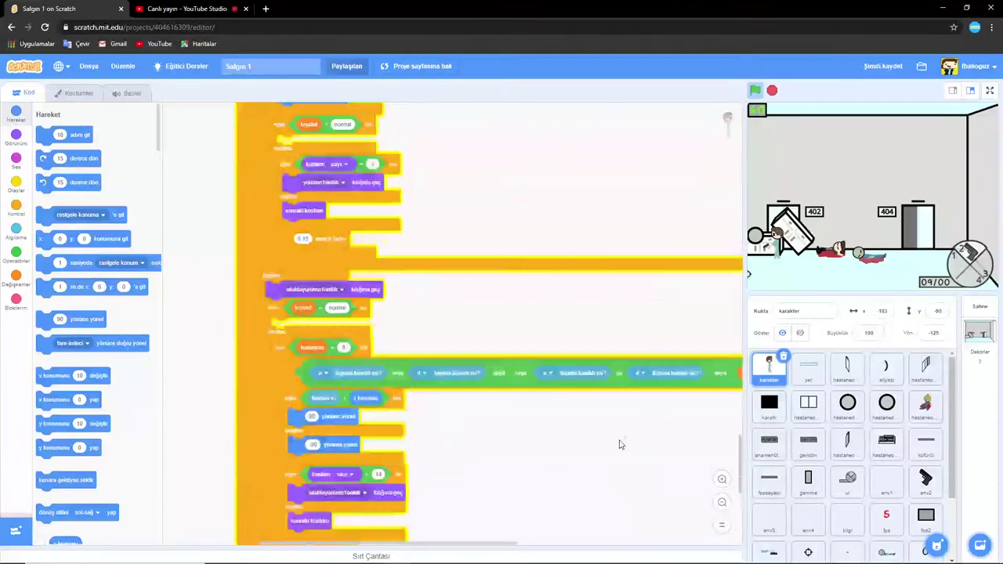
{"action": "scroll", "coordinate": [559, 425], "scroll_direction": "down", "scroll_amount": 10}
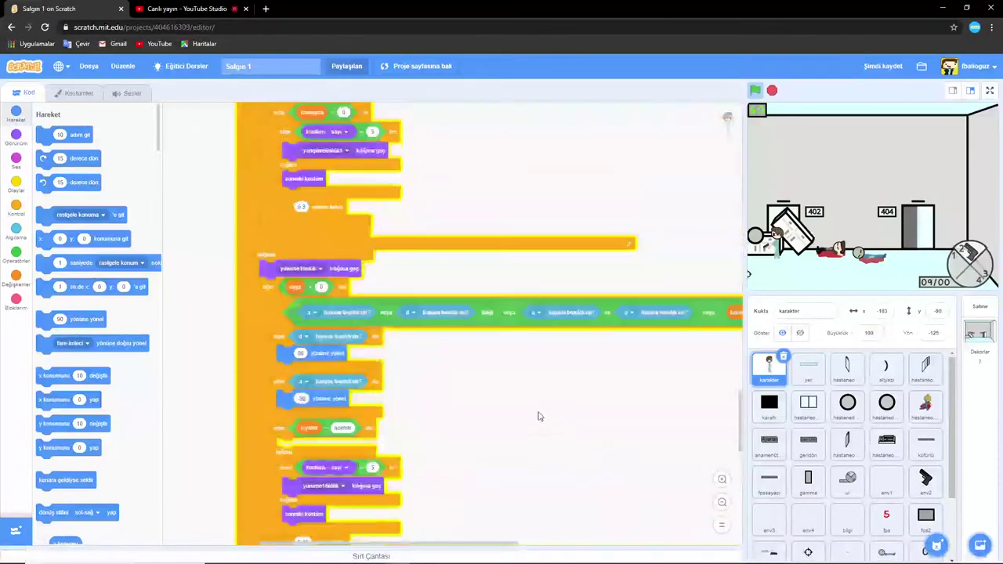
{"action": "scroll", "coordinate": [532, 416], "scroll_direction": "down", "scroll_amount": 3}
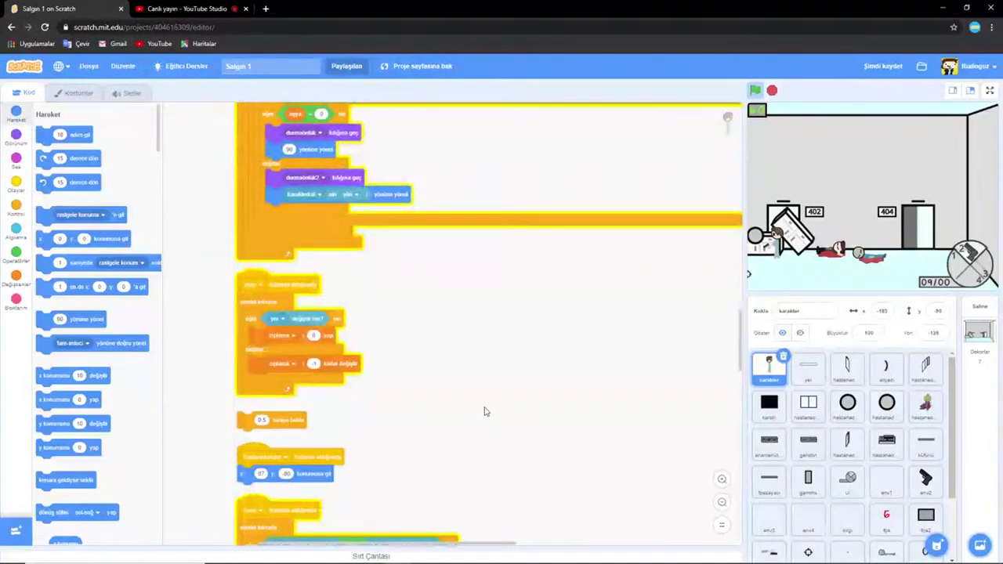
{"action": "scroll", "coordinate": [416, 341], "scroll_direction": "down", "scroll_amount": 8}
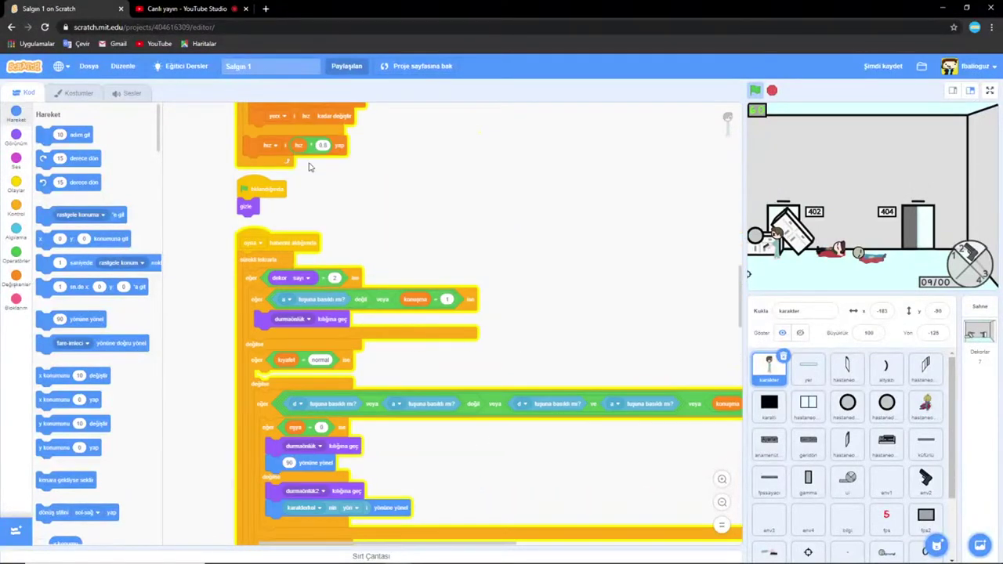
{"action": "left_click", "coordinate": [186, 7]}
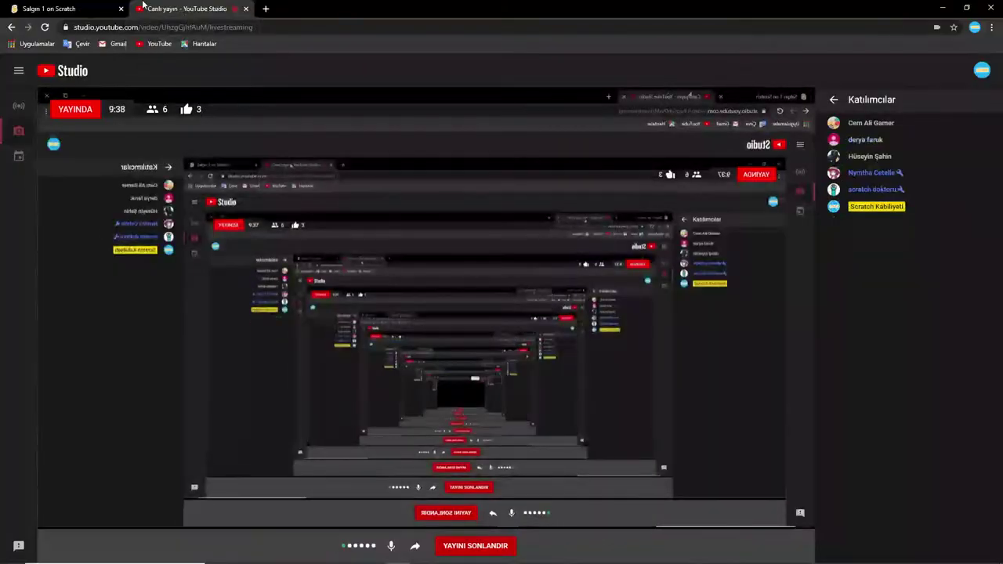
Step: Replace the participants list with the stream's Canlı sohbet live chat in YouTube Studio, then bring Discord forward
{"action": "left_click", "coordinate": [49, 9]}
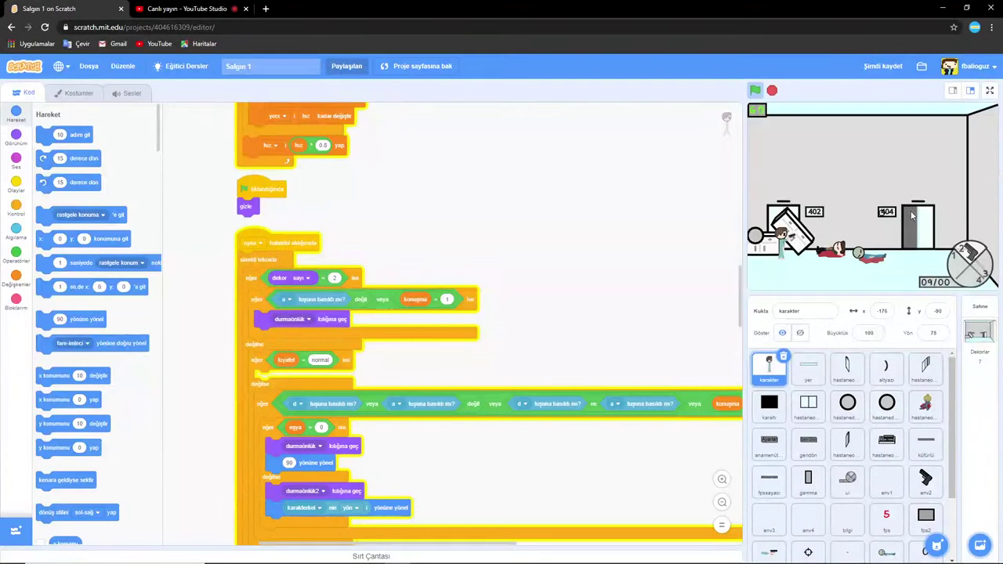
{"action": "left_click", "coordinate": [186, 8]}
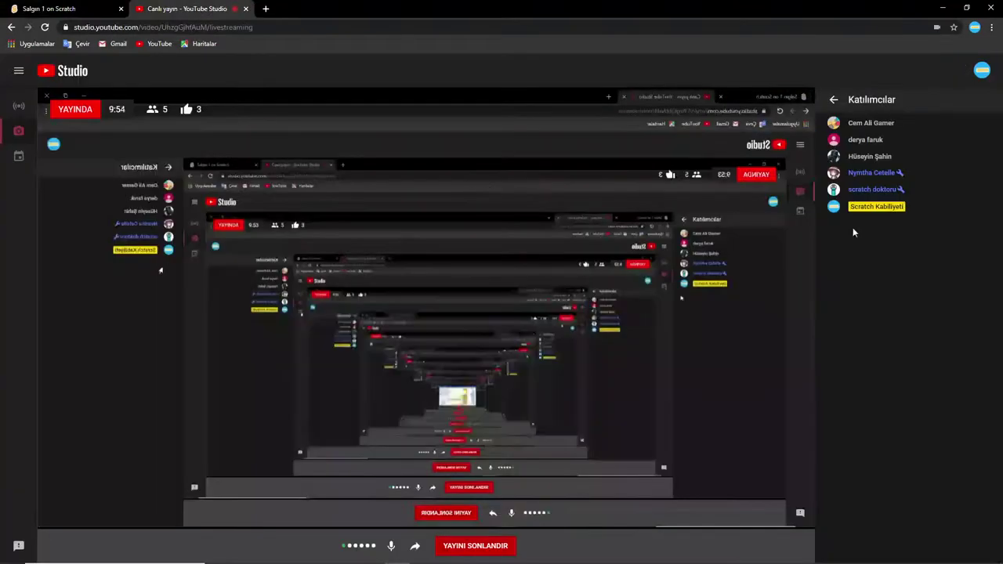
{"action": "left_click", "coordinate": [833, 99]}
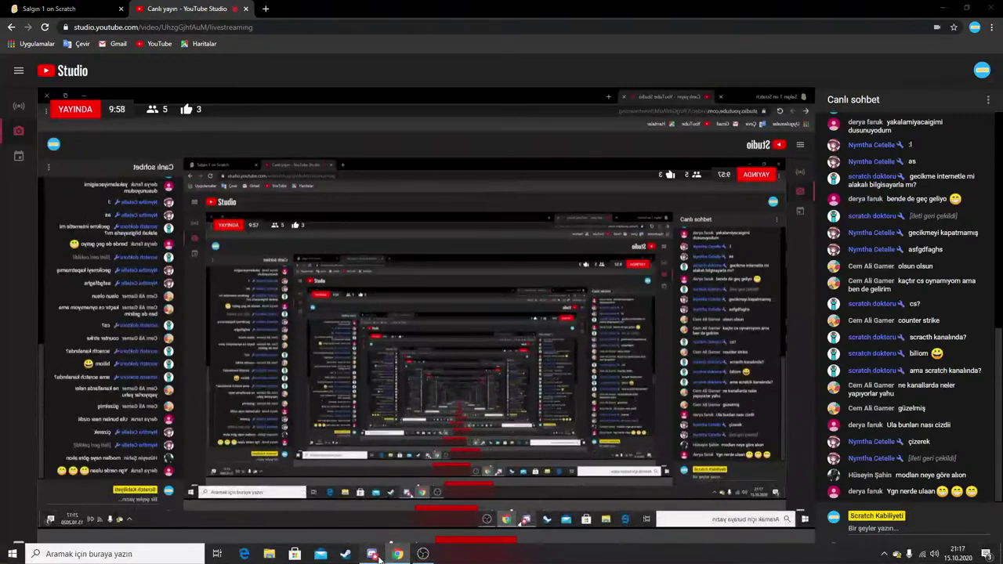
{"action": "left_click", "coordinate": [371, 554]}
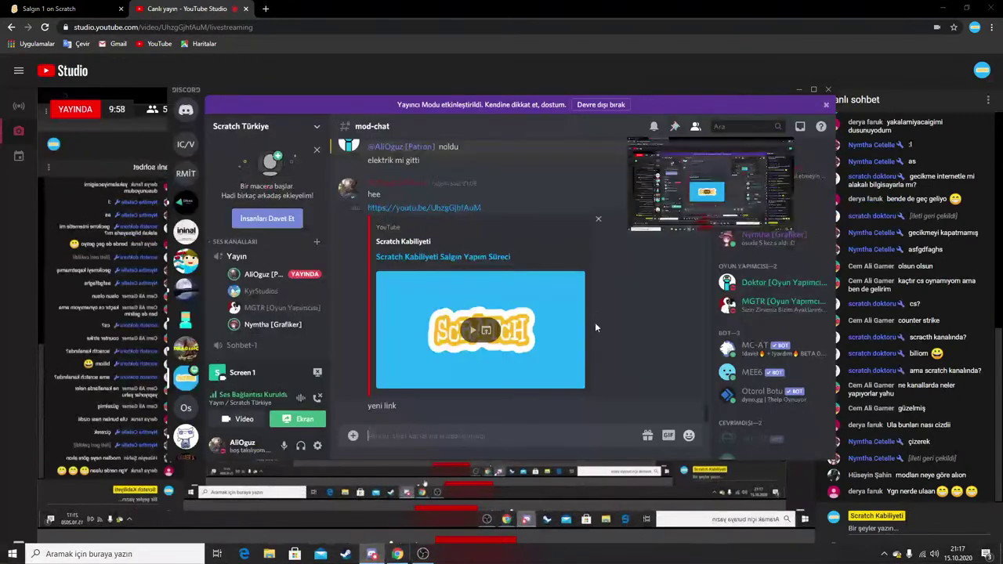
Step: Set the Discord status to Çevrimiçi
{"action": "left_click", "coordinate": [235, 456]}
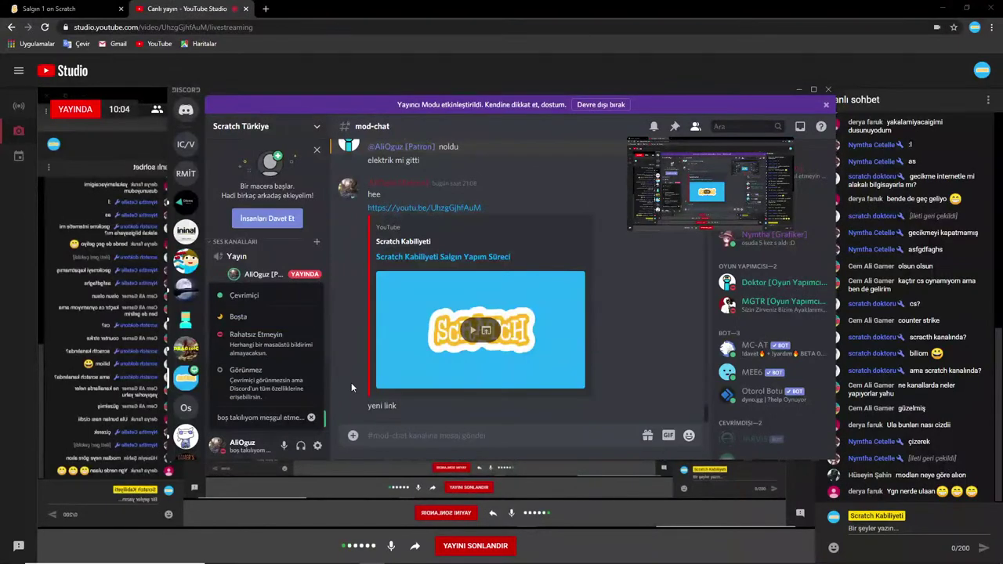
{"action": "left_click", "coordinate": [44, 7]}
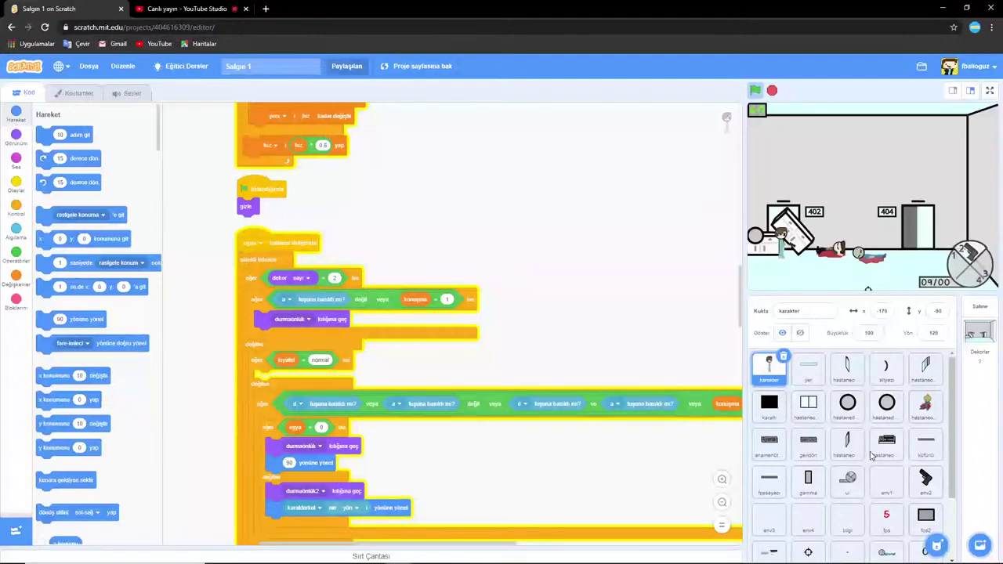
{"action": "scroll", "coordinate": [889, 458], "scroll_direction": "down", "scroll_amount": 3}
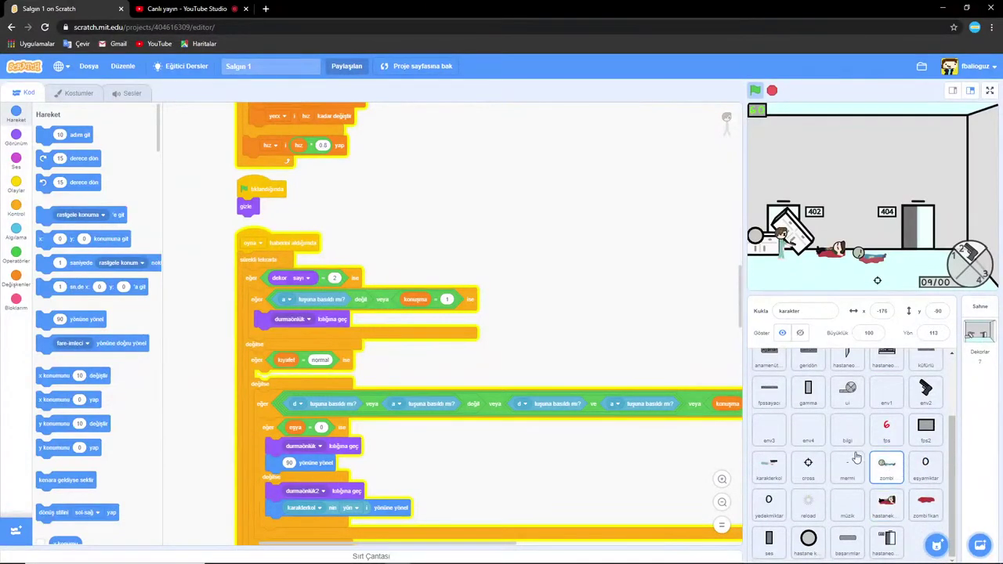
{"action": "left_click", "coordinate": [374, 553]}
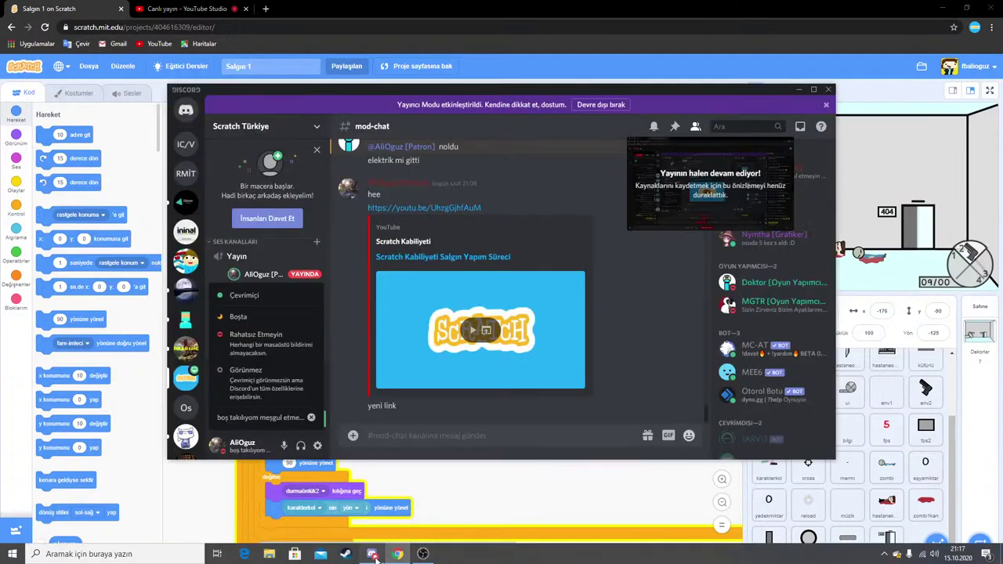
{"action": "left_click", "coordinate": [277, 294]}
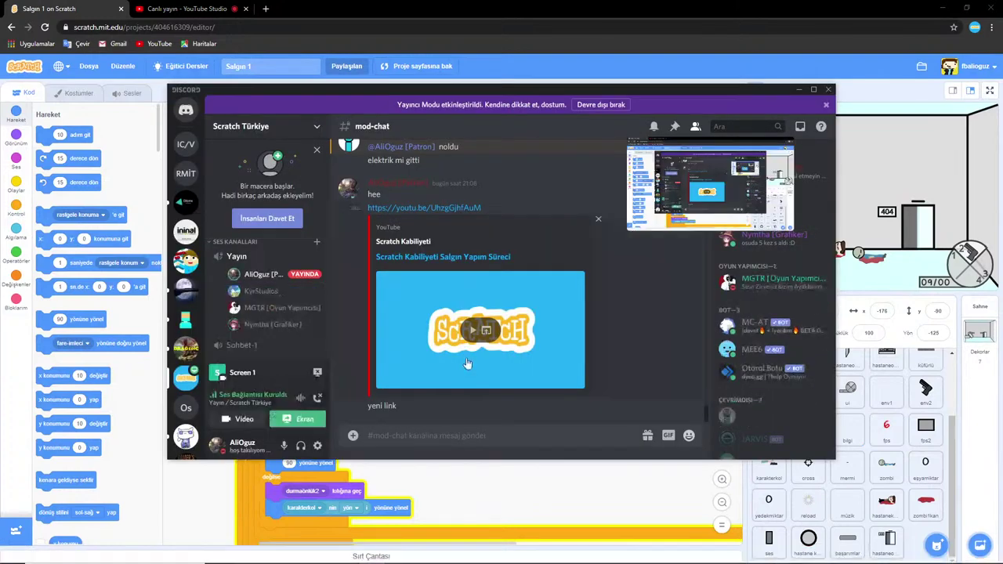
Step: Drag the Discord stream preview to the top-left, then return to the Scratch editor
{"action": "mouse_move", "coordinate": [742, 174]}
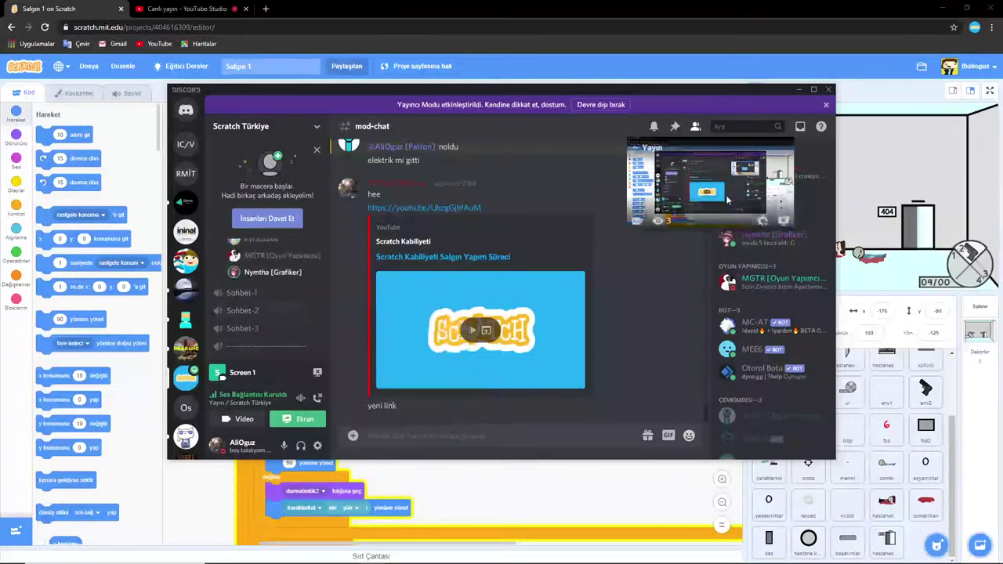
{"action": "left_click_drag", "start_coordinate": [730, 201], "coordinate": [311, 202]}
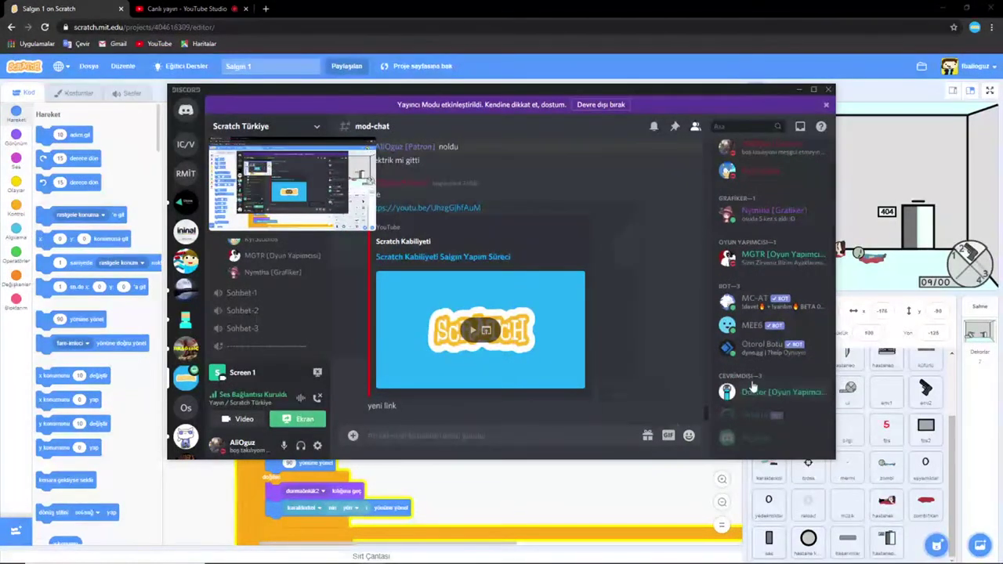
{"action": "scroll", "coordinate": [266, 312], "scroll_direction": "up", "scroll_amount": 2}
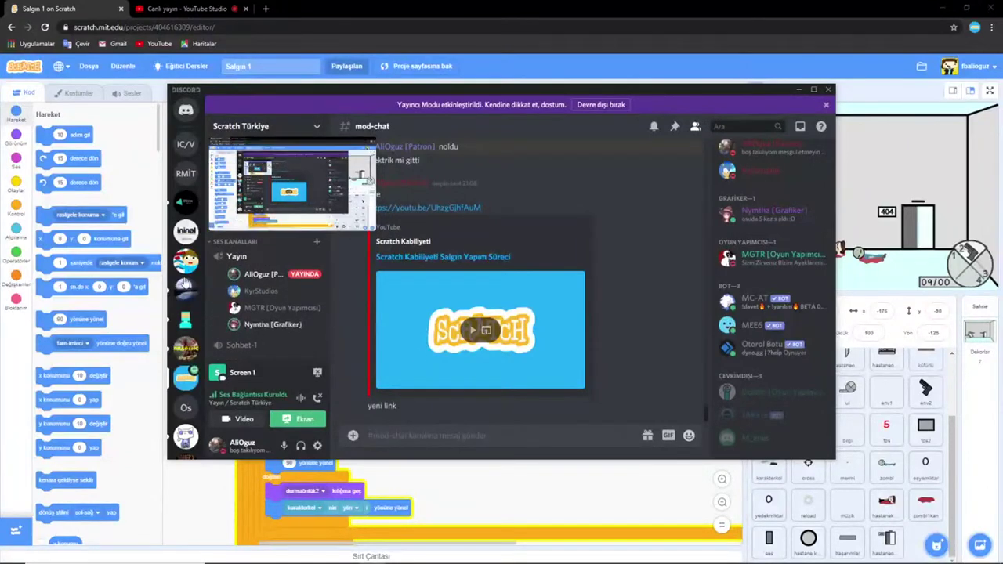
{"action": "left_click", "coordinate": [799, 89]}
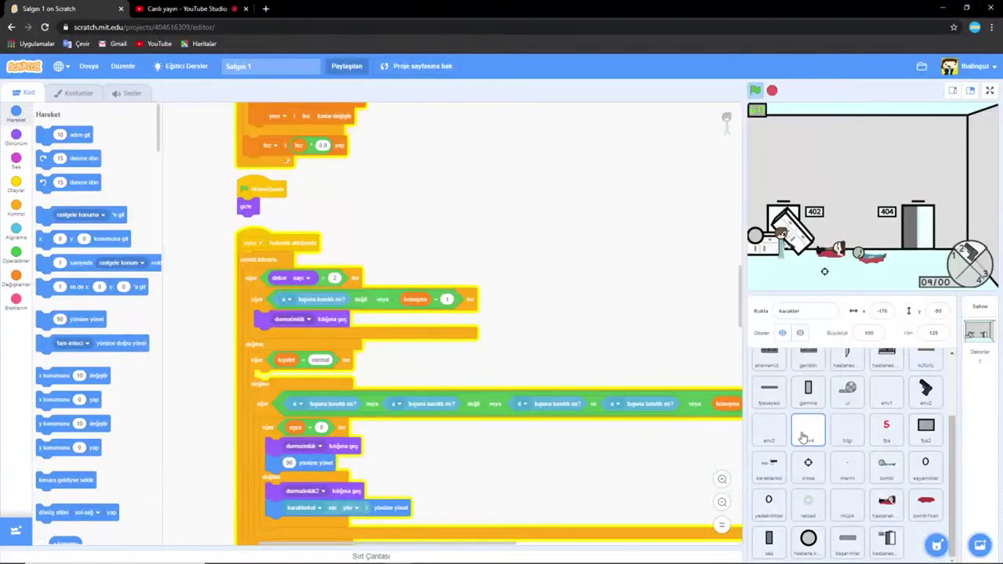
Step: Duplicate karakter's message-triggered go-to script and test it at x 175
{"action": "right_click", "coordinate": [307, 401]}
{"action": "left_click", "coordinate": [318, 406]}
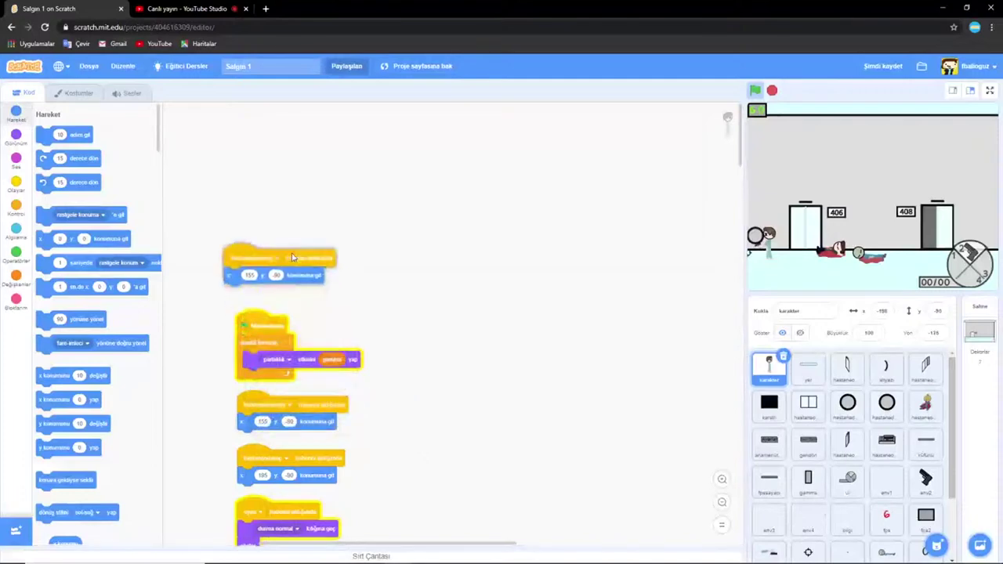
{"action": "left_click", "coordinate": [305, 262]}
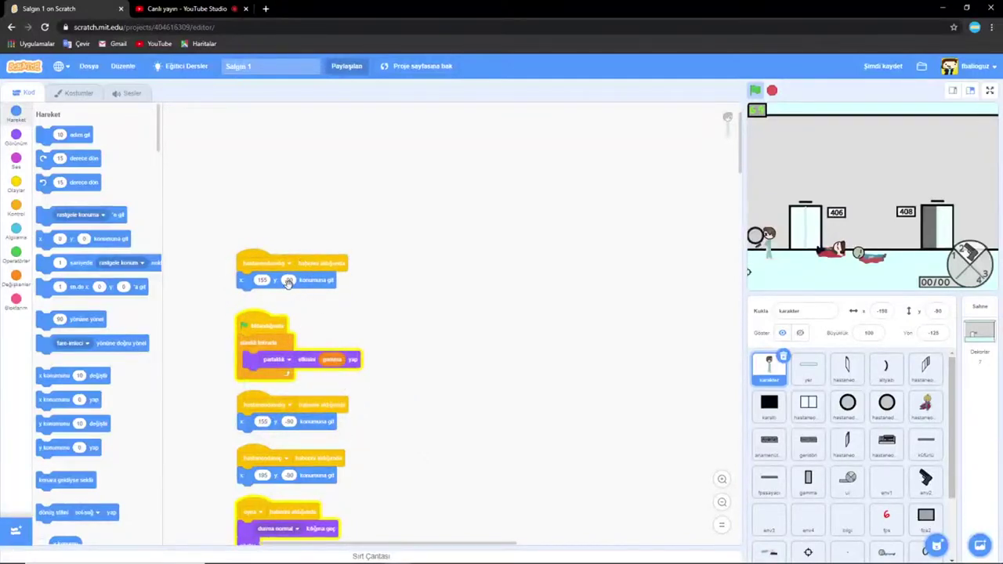
{"action": "left_click", "coordinate": [313, 265]}
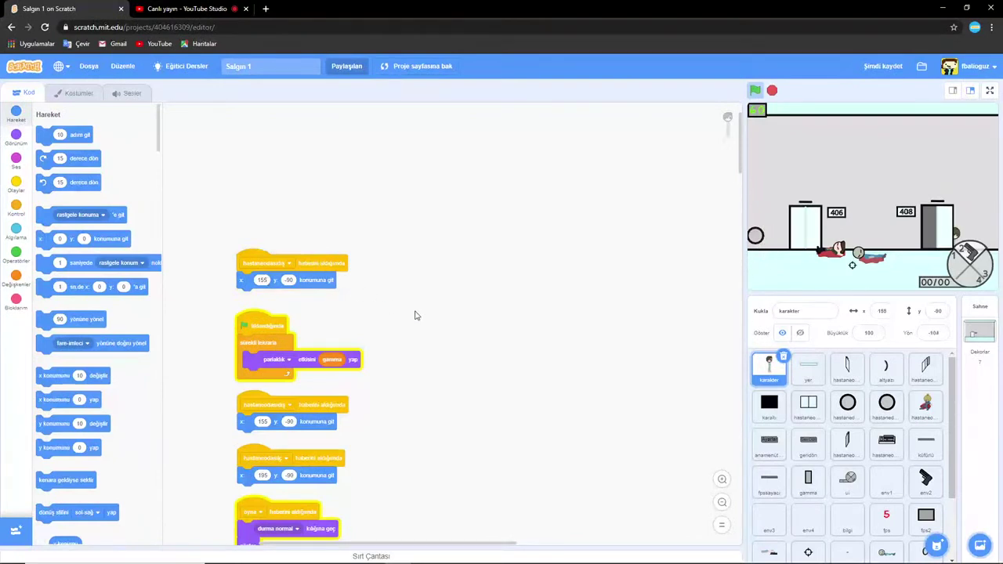
{"action": "type", "text": "175"}
Step: Tidy the karakter code area with Blokları temizle
{"action": "right_click", "coordinate": [376, 317]}
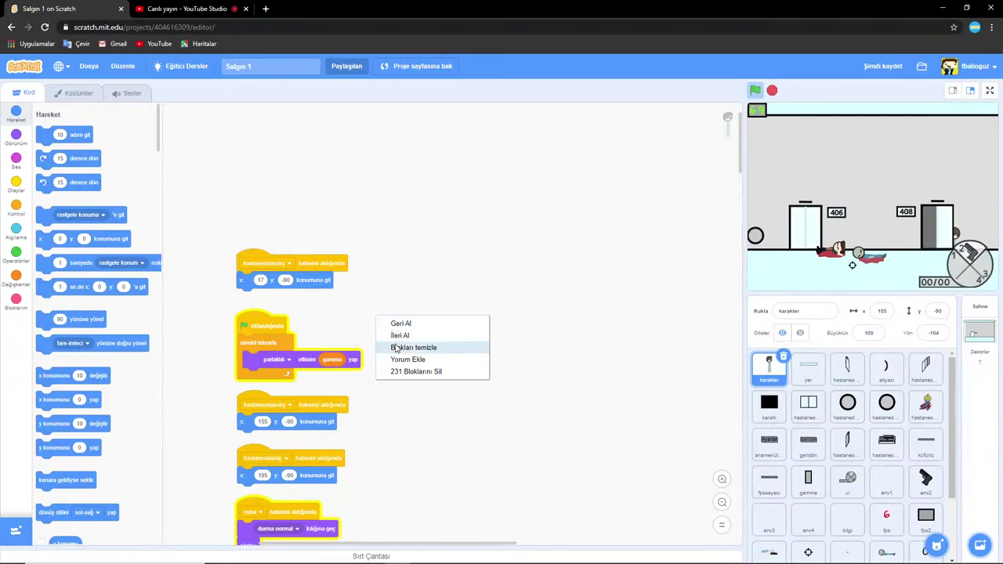
{"action": "left_click", "coordinate": [397, 348]}
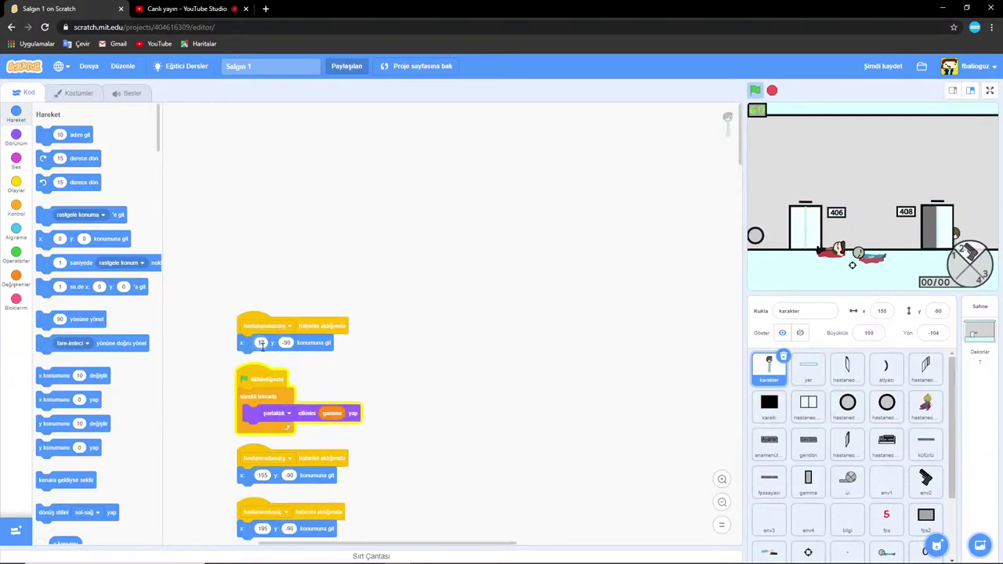
{"action": "right_click", "coordinate": [423, 314]}
{"action": "left_click", "coordinate": [450, 343]}
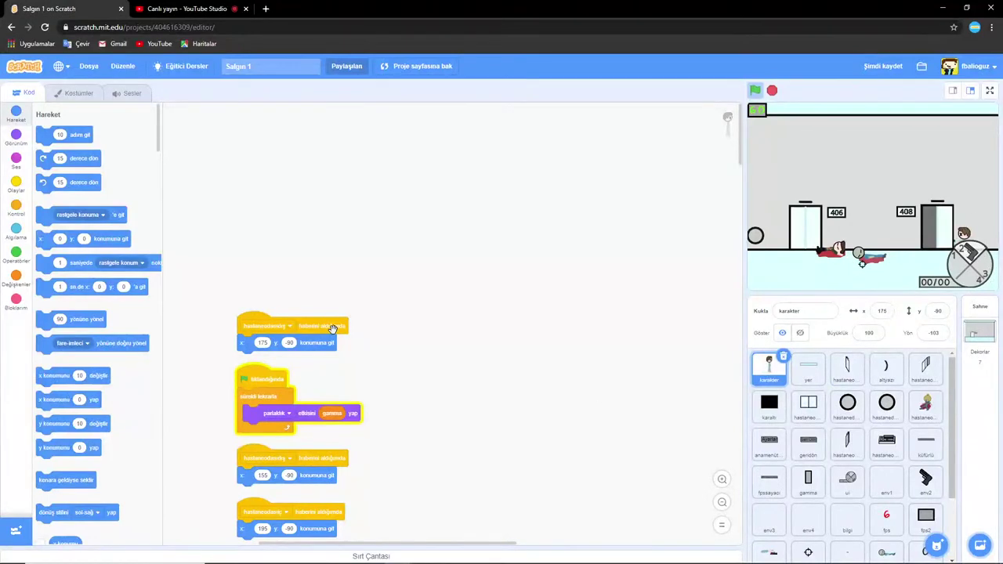
Step: Change the copied script's x to 200 so the character goes to x 200, y -90
{"action": "left_click", "coordinate": [263, 343]}
{"action": "type", "text": "200"}
{"action": "left_click", "coordinate": [324, 324]}
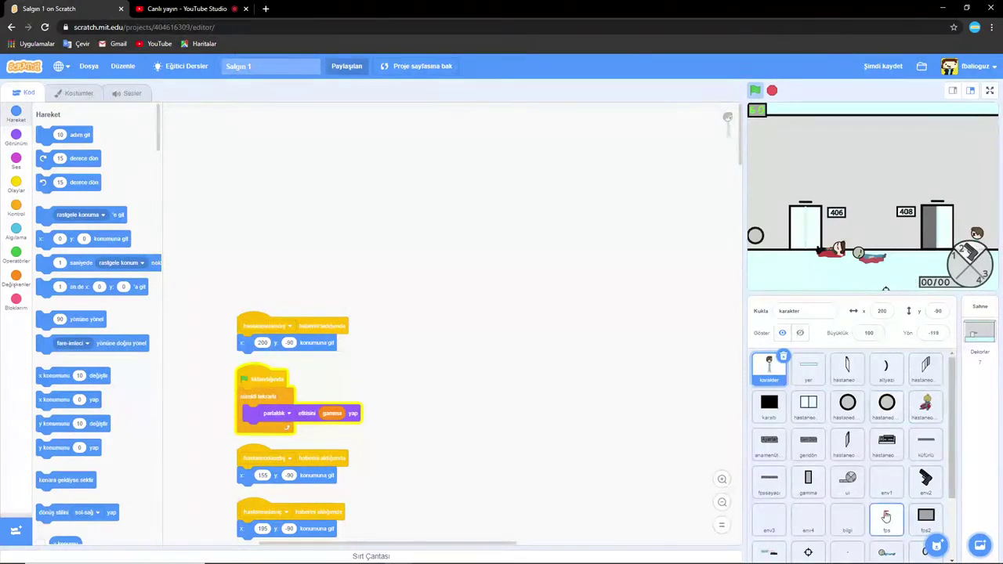
{"action": "scroll", "coordinate": [886, 516], "scroll_direction": "down", "scroll_amount": 3}
{"action": "scroll", "coordinate": [447, 347], "scroll_direction": "down", "scroll_amount": 4}
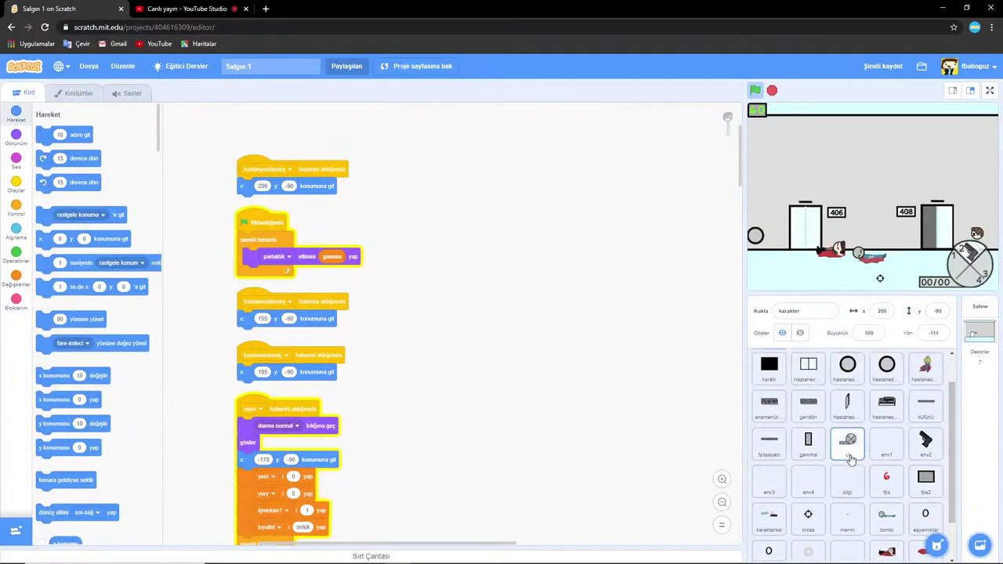
Step: Add a go-to-back-layer block under 'hastaneodası1 kılığına geç' in hastaneoda2kapisi2, then walk left to test
{"action": "left_click", "coordinate": [886, 539]}
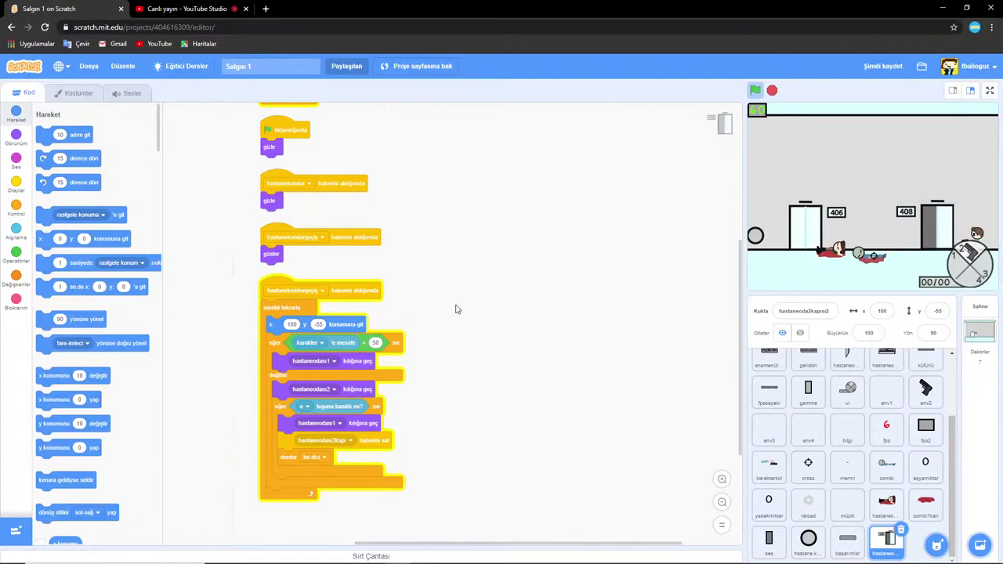
{"action": "scroll", "coordinate": [414, 324], "scroll_direction": "down", "scroll_amount": 3}
{"action": "scroll", "coordinate": [87, 318], "scroll_direction": "down", "scroll_amount": 10}
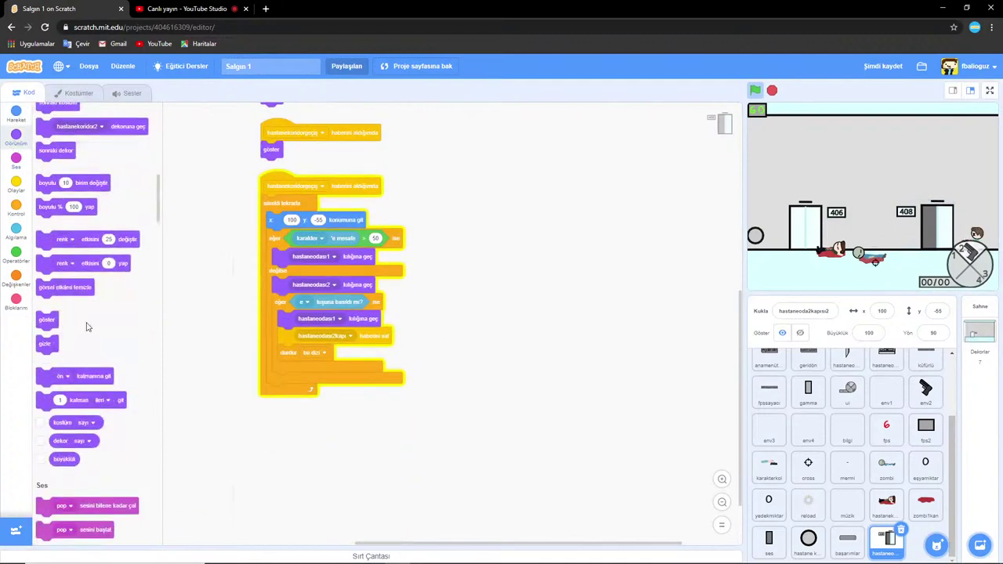
{"action": "scroll", "coordinate": [82, 316], "scroll_direction": "down", "scroll_amount": 3}
{"action": "left_click", "coordinate": [64, 272]}
{"action": "left_click", "coordinate": [61, 295]}
{"action": "left_click_drag", "start_coordinate": [82, 273], "coordinate": [317, 273]}
{"action": "key", "text": "a"}
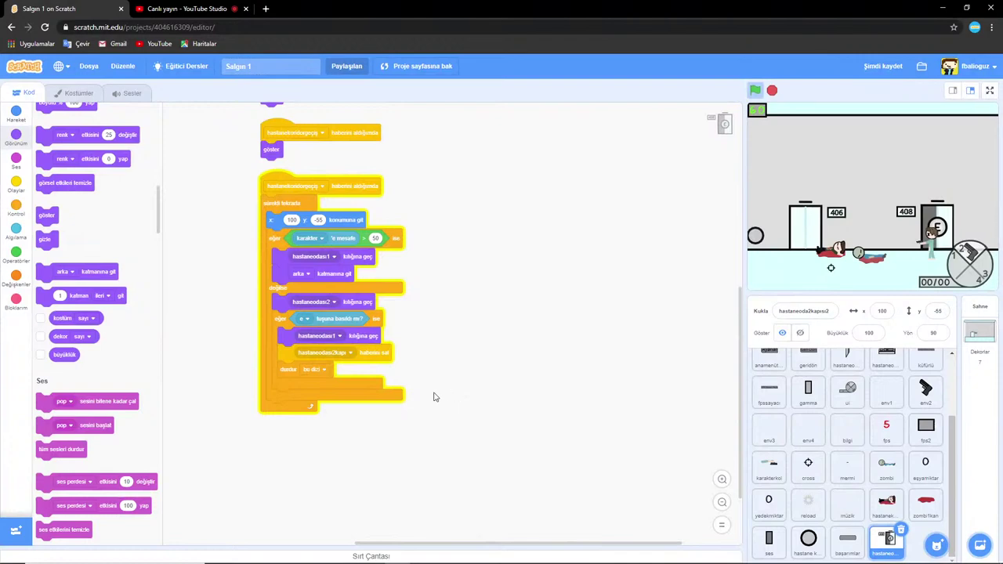
{"action": "scroll", "coordinate": [770, 392], "scroll_direction": "up", "scroll_amount": 3}
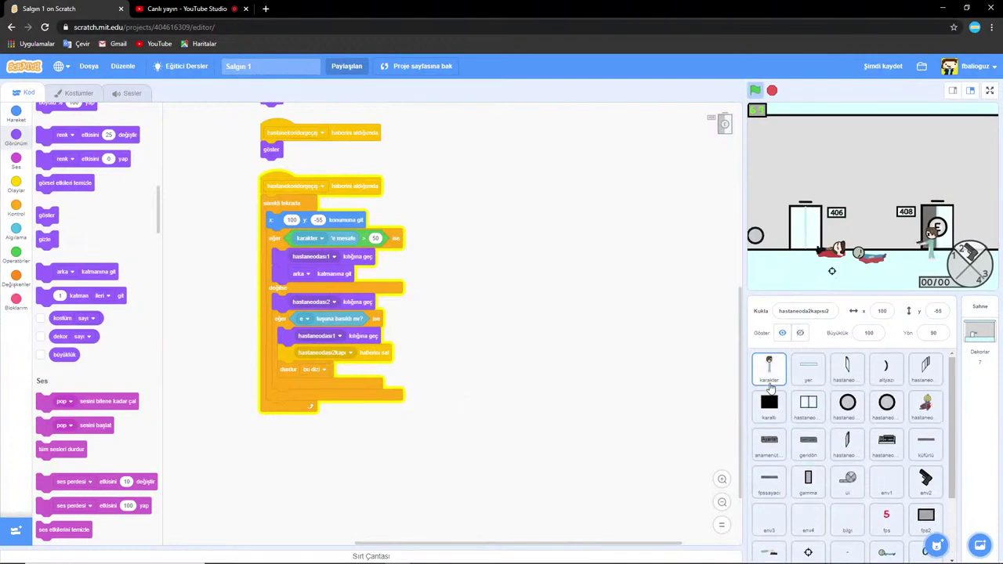
{"action": "left_click", "coordinate": [768, 365]}
{"action": "scroll", "coordinate": [470, 347], "scroll_direction": "down", "scroll_amount": 10}
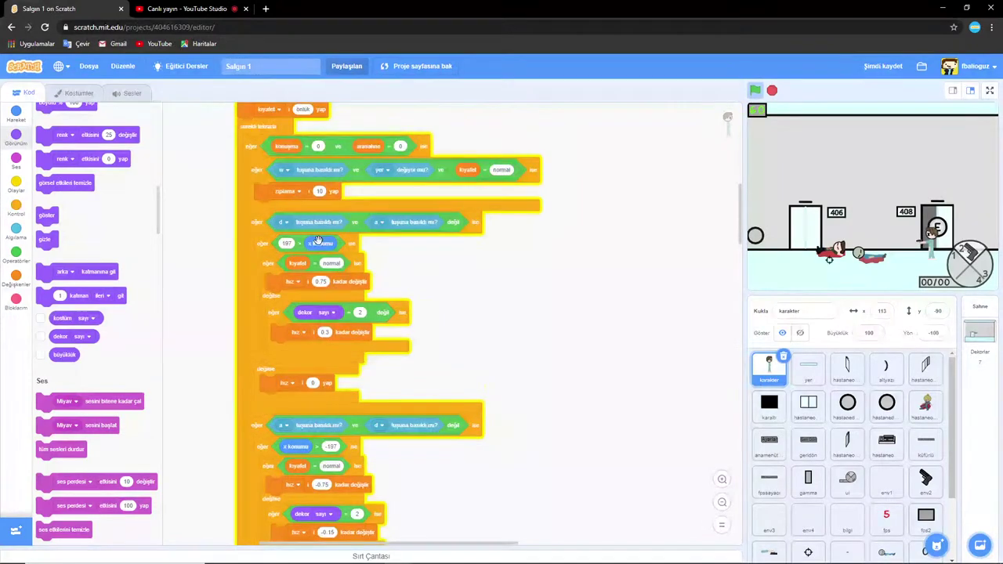
{"action": "scroll", "coordinate": [348, 384], "scroll_direction": "down", "scroll_amount": 3}
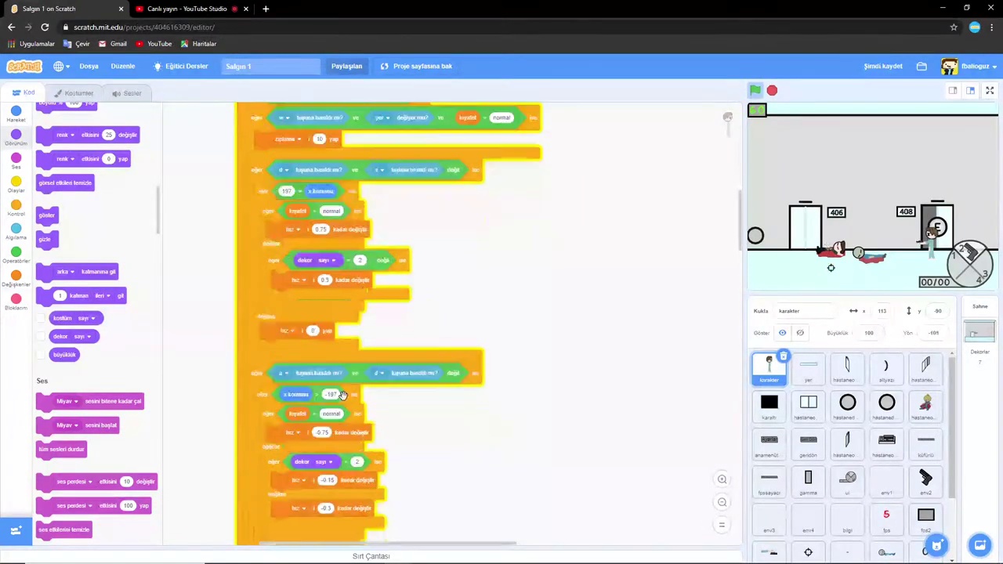
{"action": "scroll", "coordinate": [354, 384], "scroll_direction": "down", "scroll_amount": 3}
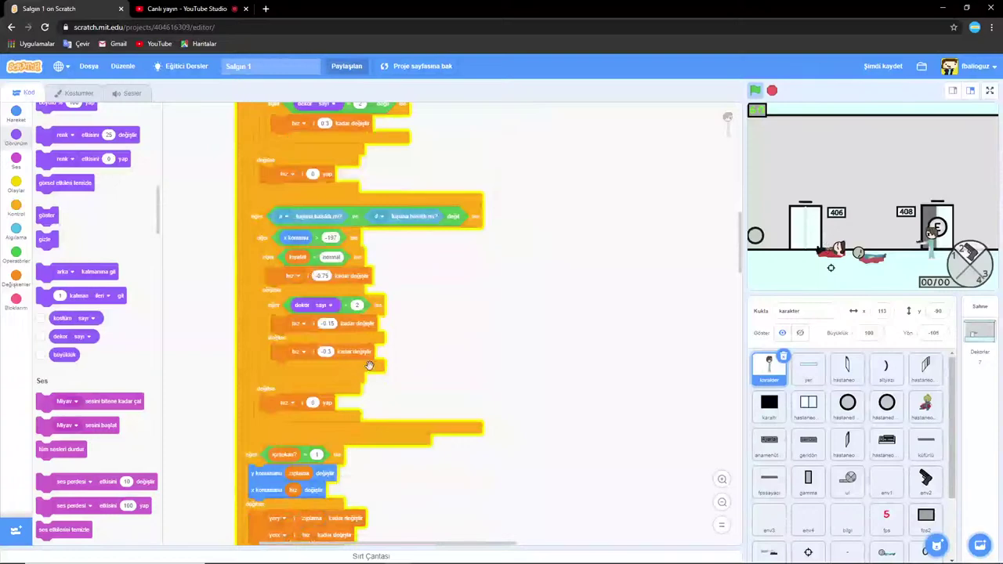
{"action": "scroll", "coordinate": [355, 375], "scroll_direction": "down", "scroll_amount": 5}
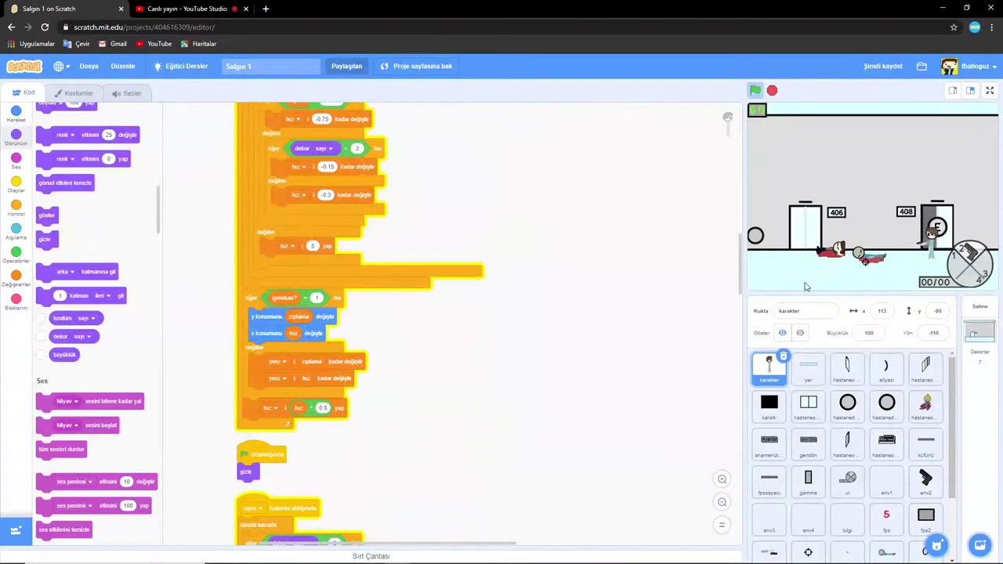
{"action": "scroll", "coordinate": [481, 372], "scroll_direction": "down", "scroll_amount": 4}
{"action": "scroll", "coordinate": [457, 362], "scroll_direction": "down", "scroll_amount": 1}
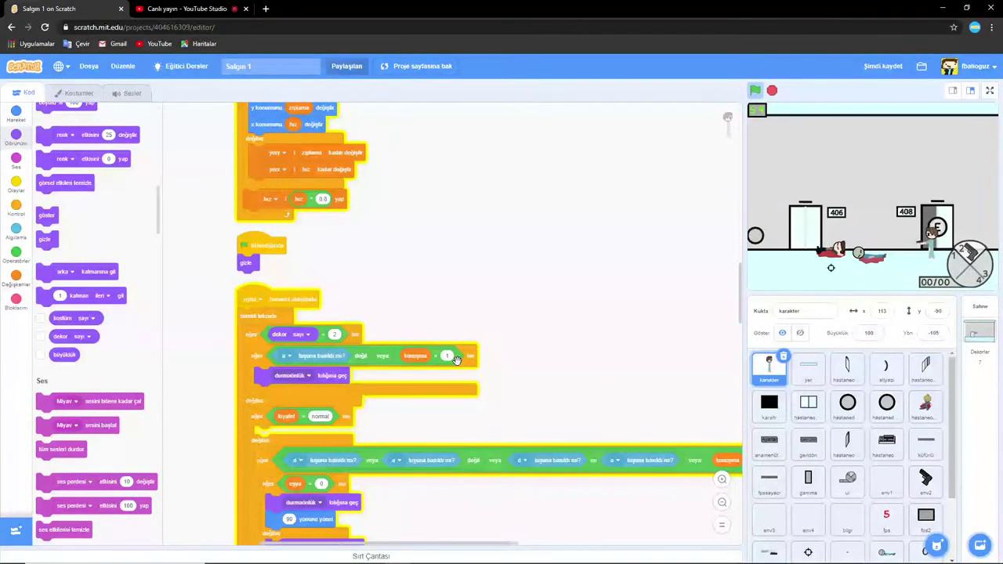
{"action": "scroll", "coordinate": [457, 359], "scroll_direction": "down", "scroll_amount": 2}
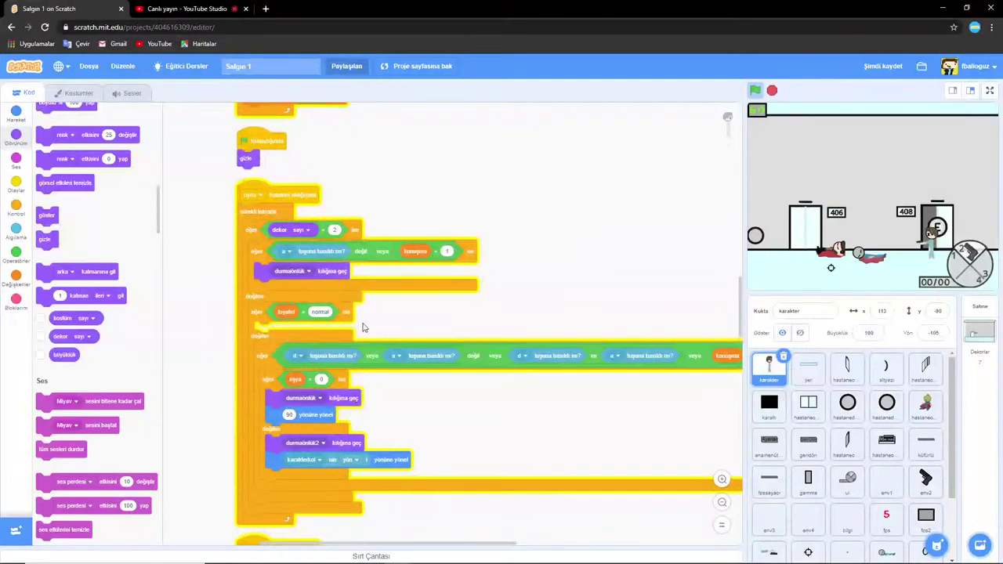
{"action": "scroll", "coordinate": [300, 317], "scroll_direction": "down", "scroll_amount": 3}
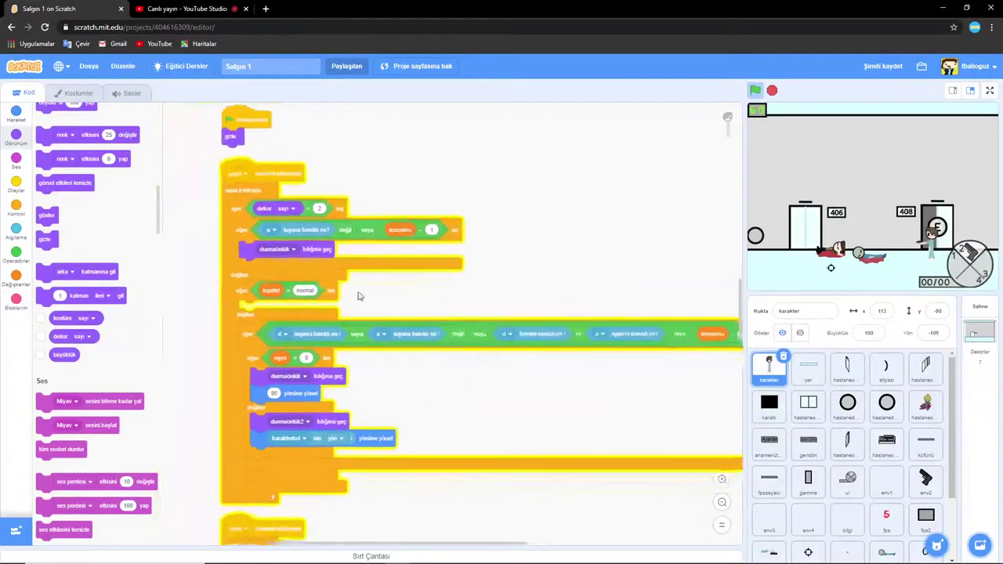
{"action": "scroll", "coordinate": [349, 301], "scroll_direction": "down", "scroll_amount": 2}
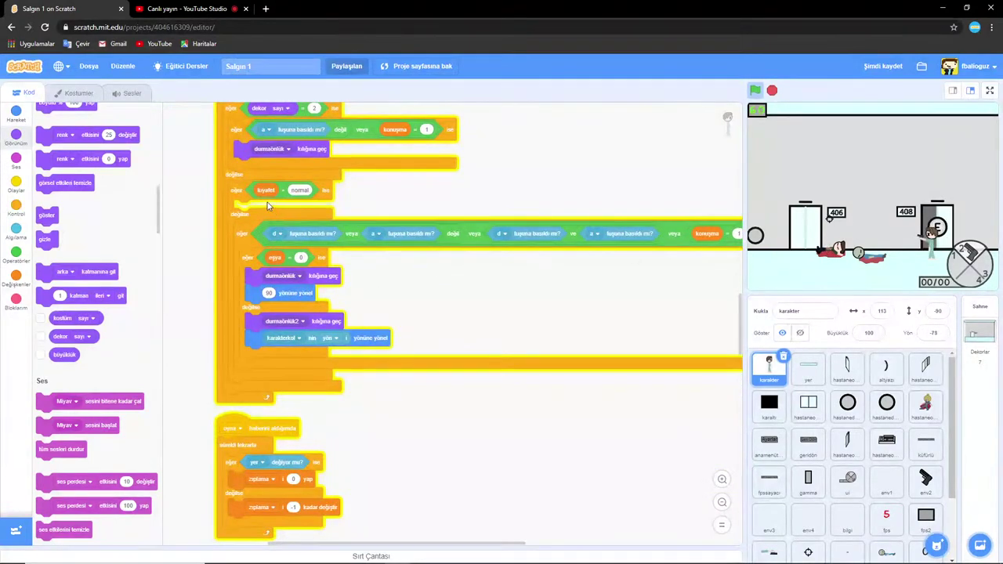
{"action": "scroll", "coordinate": [925, 493], "scroll_direction": "down", "scroll_amount": 3}
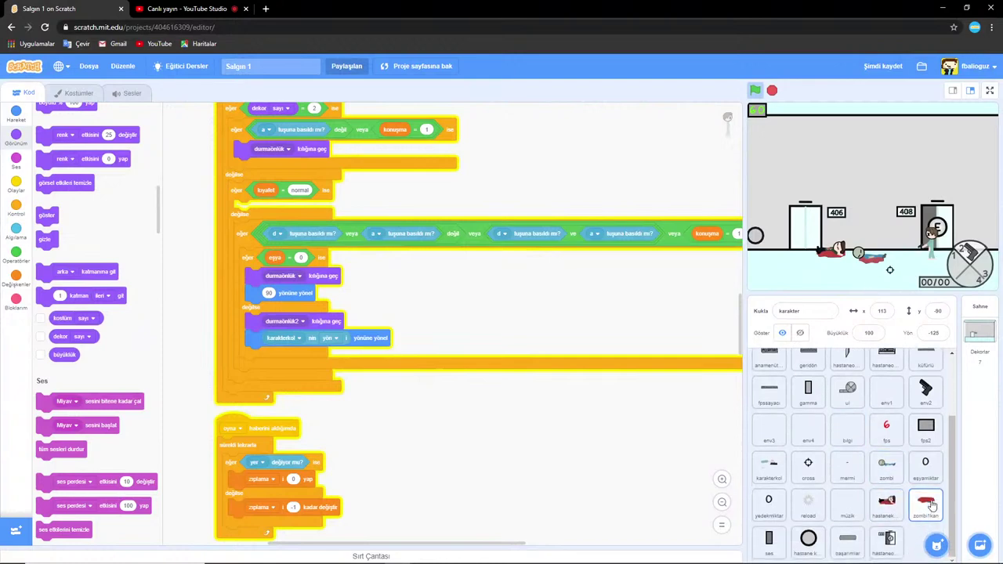
Step: Duplicate zombi1kan's ateş hat block and switch its message to hastanekoridorgeçiş
{"action": "left_click", "coordinate": [925, 506]}
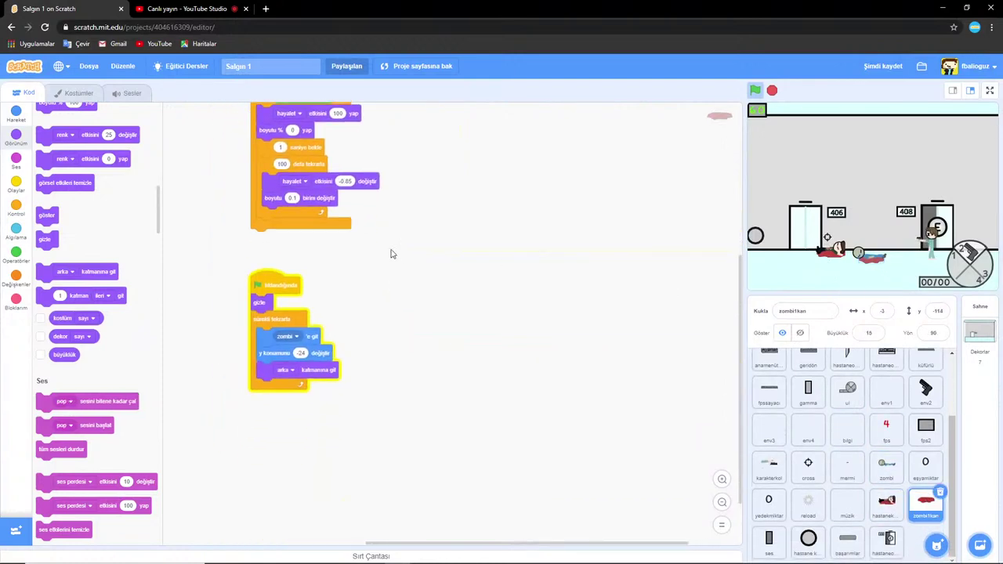
{"action": "left_click_drag", "start_coordinate": [360, 350], "coordinate": [353, 414]}
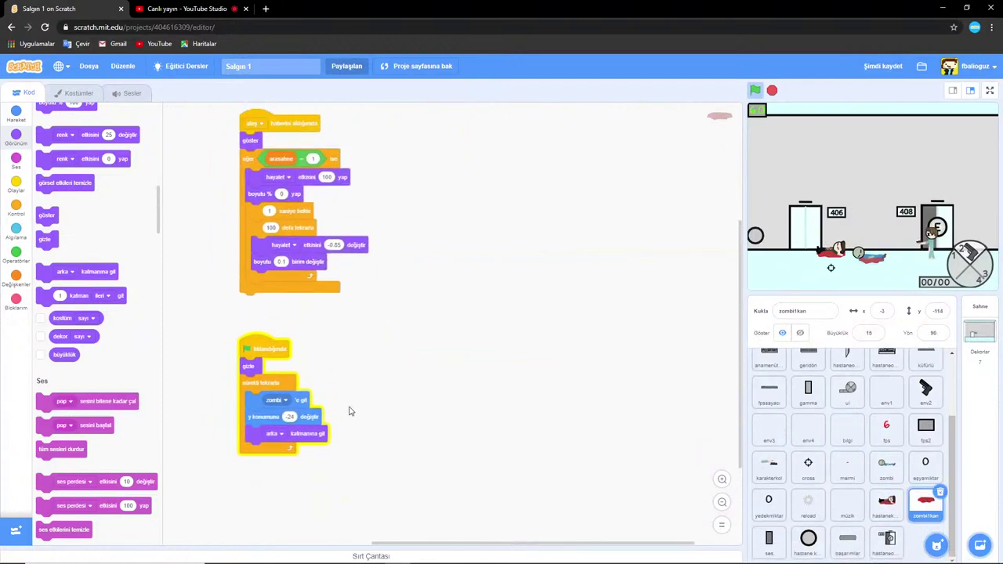
{"action": "right_click", "coordinate": [286, 120]}
{"action": "left_click", "coordinate": [321, 130]}
{"action": "left_click", "coordinate": [408, 288]}
{"action": "left_click_drag", "start_coordinate": [369, 321], "coordinate": [118, 369]}
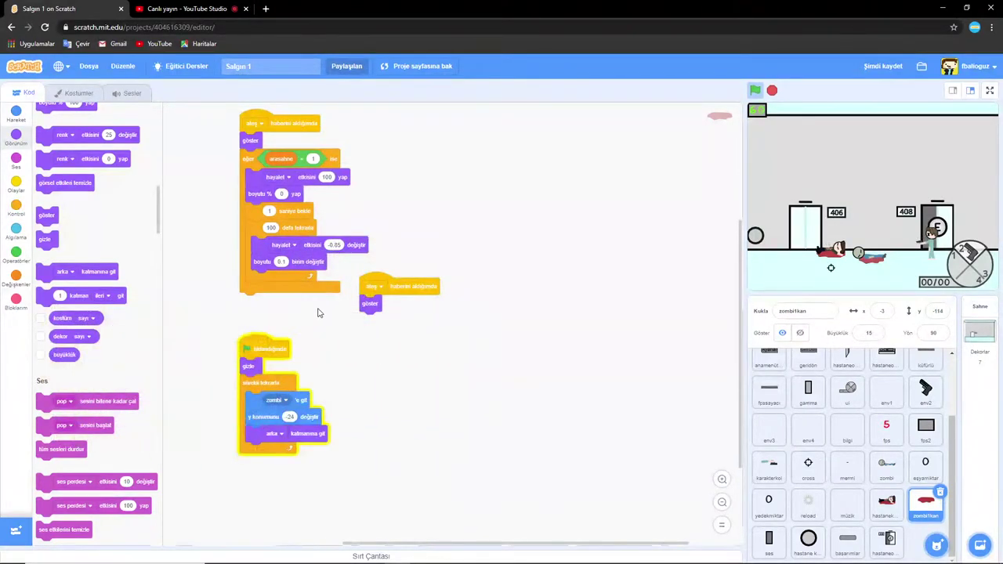
{"action": "left_click", "coordinate": [384, 288]}
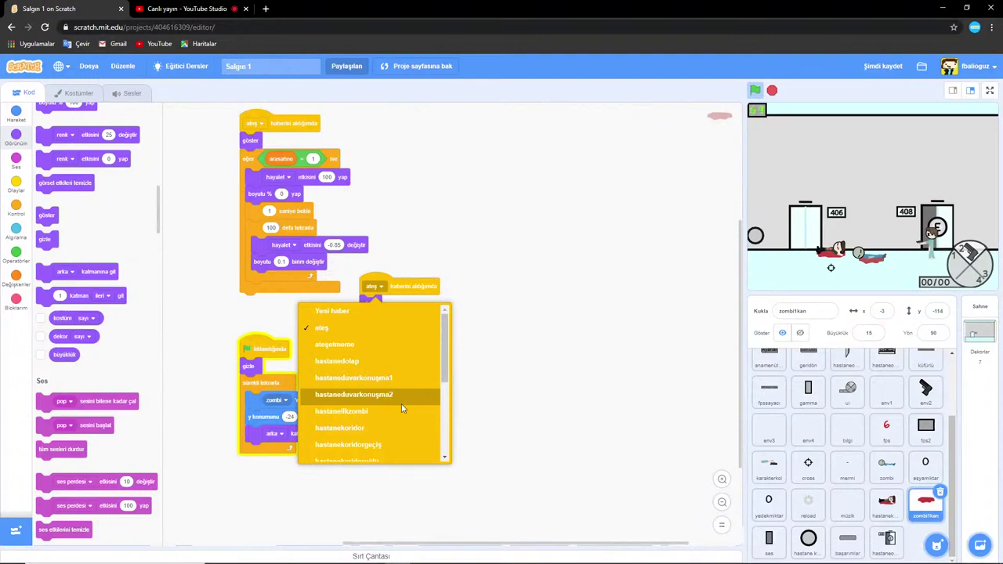
{"action": "left_click", "coordinate": [348, 445]}
{"action": "left_click_drag", "start_coordinate": [391, 291], "coordinate": [159, 363]}
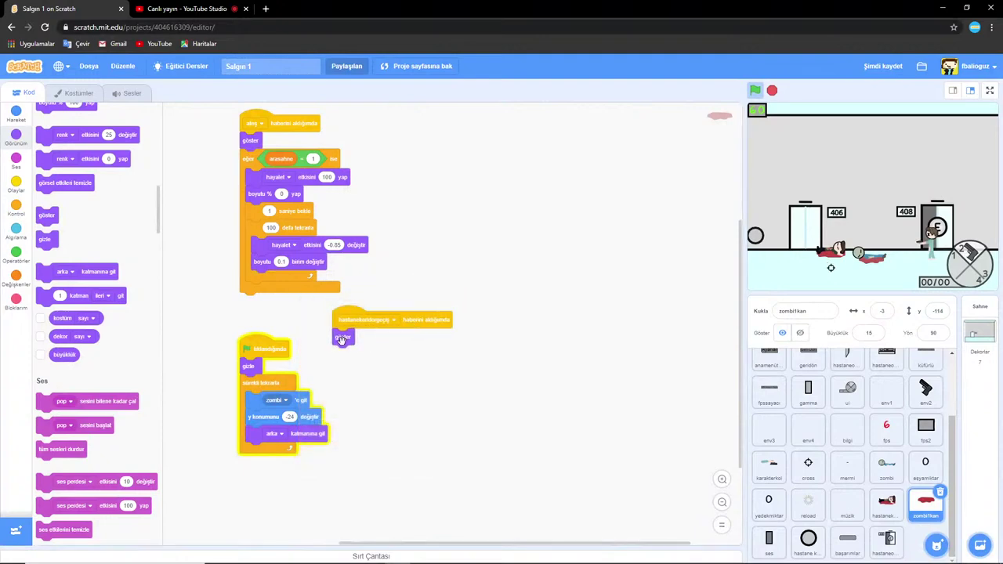
Step: Attach gizle under the hastanekoridorgeçiş hat and clean up the scripts
{"action": "left_click_drag", "start_coordinate": [47, 238], "coordinate": [343, 339]}
{"action": "right_click", "coordinate": [472, 348]}
{"action": "left_click", "coordinate": [481, 354]}
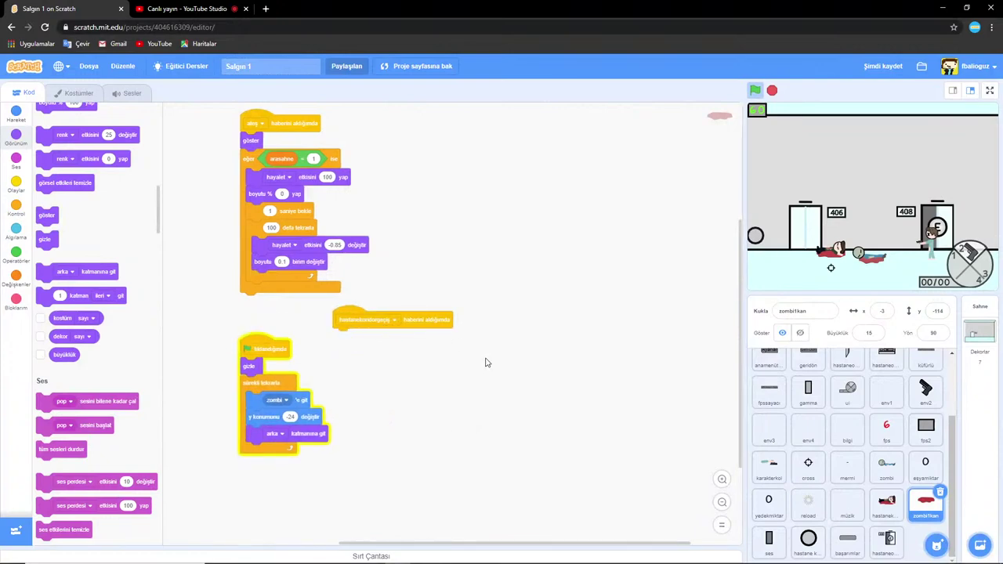
{"action": "left_click_drag", "start_coordinate": [47, 239], "coordinate": [345, 339]}
{"action": "right_click", "coordinate": [466, 279]}
{"action": "left_click", "coordinate": [506, 316]}
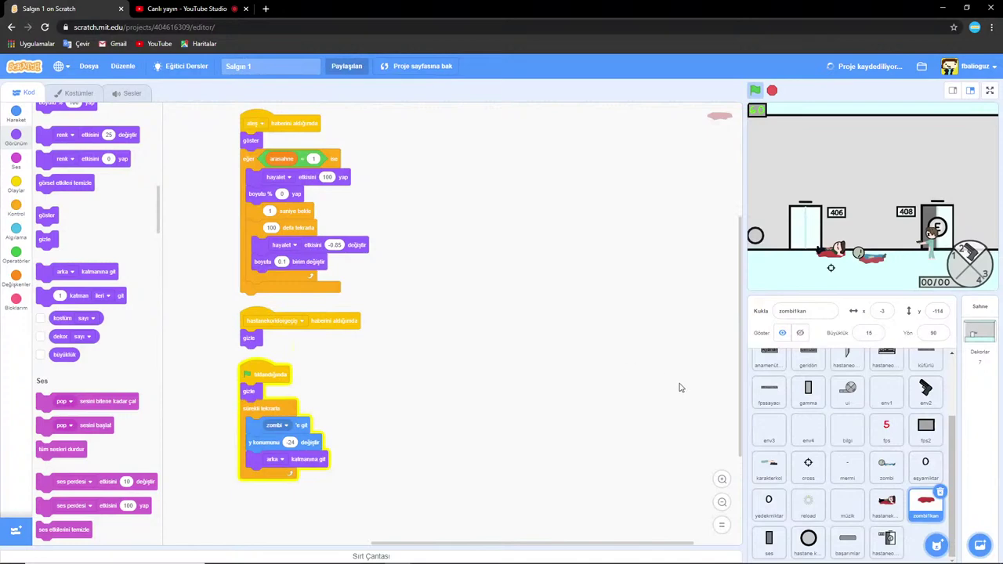
Step: Copy the hide script to hastanekoridorölü, tidy its scripts, and return to zombi1kan
{"action": "left_click_drag", "start_coordinate": [311, 333], "coordinate": [896, 513]}
{"action": "left_click", "coordinate": [890, 511]}
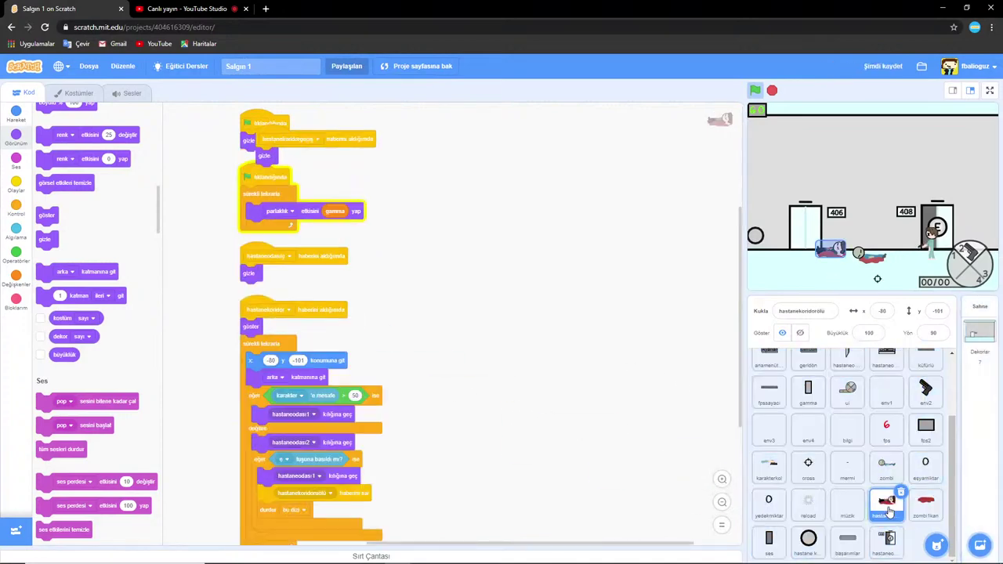
{"action": "left_click_drag", "start_coordinate": [325, 139], "coordinate": [384, 130]}
{"action": "right_click", "coordinate": [474, 167]}
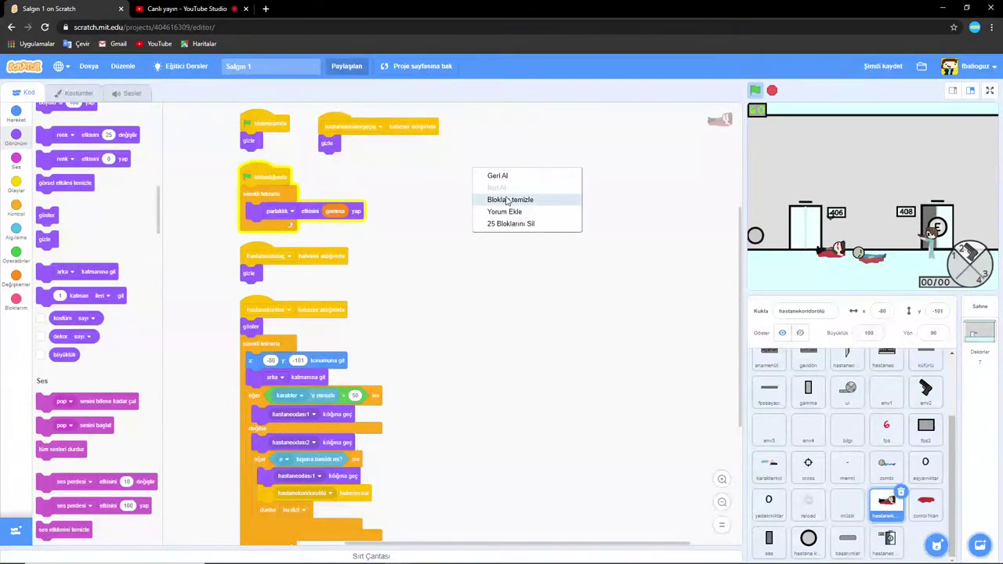
{"action": "left_click", "coordinate": [506, 201]}
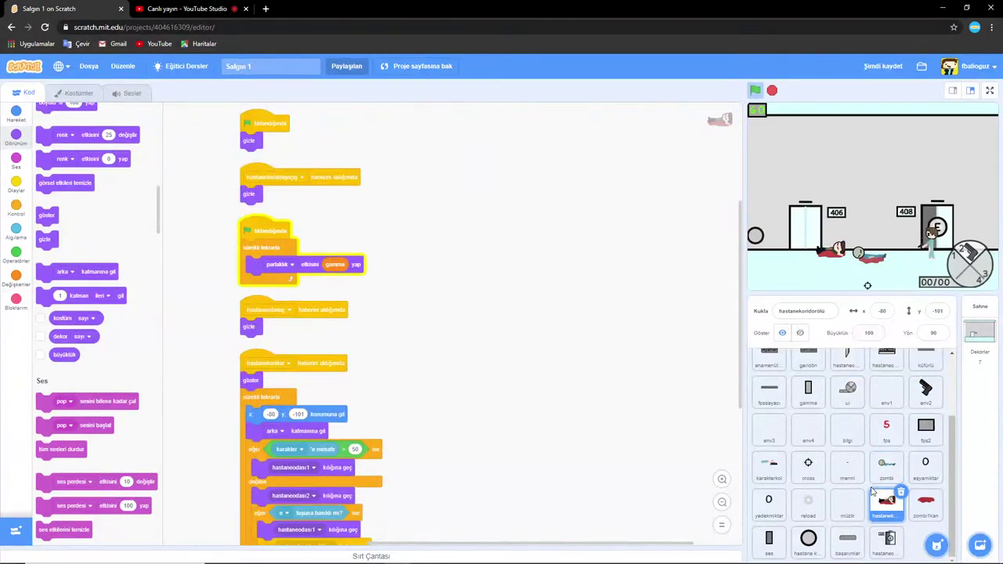
{"action": "left_click", "coordinate": [926, 505]}
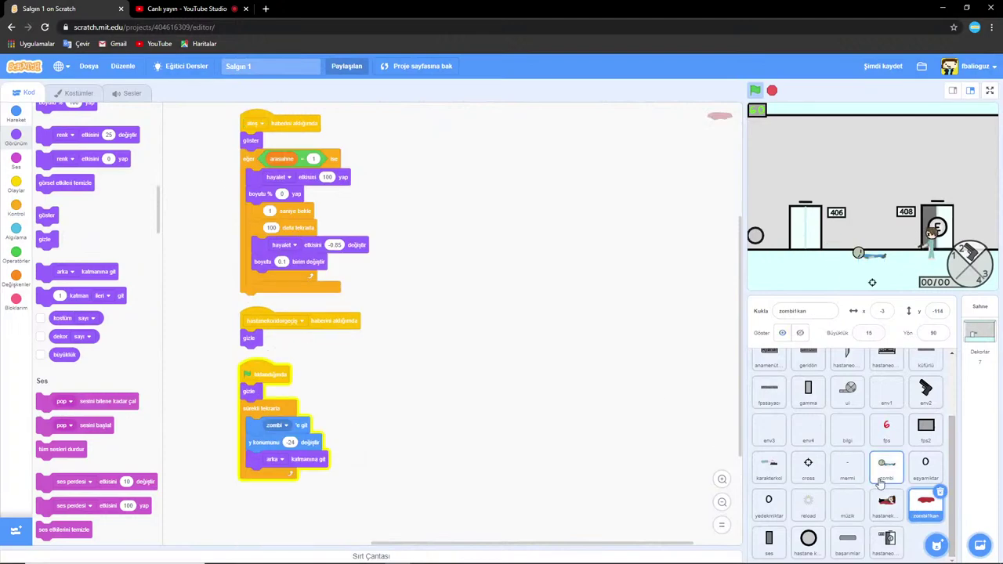
Step: Duplicate the zombi sprite's hastanekoridor message hat and delete the copy's body blocks
{"action": "left_click", "coordinate": [886, 465]}
{"action": "scroll", "coordinate": [349, 285], "scroll_direction": "down", "scroll_amount": 5}
{"action": "scroll", "coordinate": [349, 285], "scroll_direction": "down", "scroll_amount": 10}
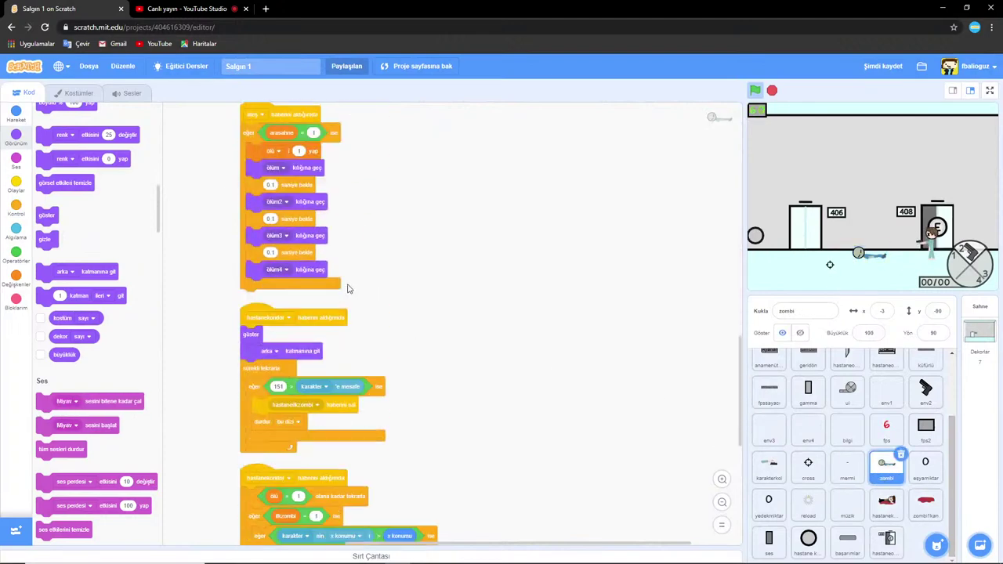
{"action": "scroll", "coordinate": [343, 260], "scroll_direction": "up", "scroll_amount": 4}
{"action": "scroll", "coordinate": [250, 249], "scroll_direction": "down", "scroll_amount": 4}
{"action": "scroll", "coordinate": [250, 251], "scroll_direction": "up", "scroll_amount": 1}
{"action": "right_click", "coordinate": [291, 159]}
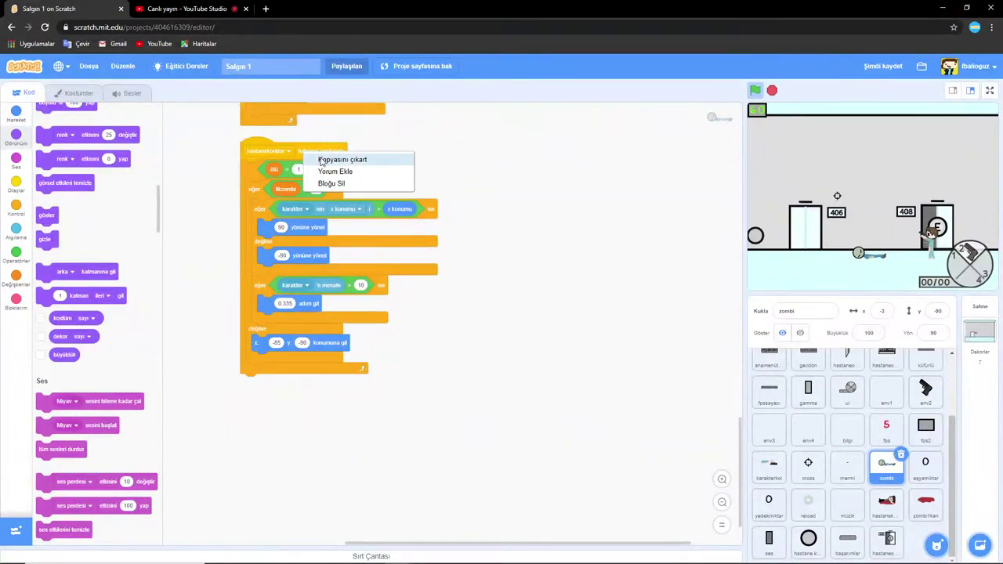
{"action": "left_click", "coordinate": [335, 159]}
{"action": "left_click", "coordinate": [282, 419]}
{"action": "left_click_drag", "start_coordinate": [298, 427], "coordinate": [87, 390]}
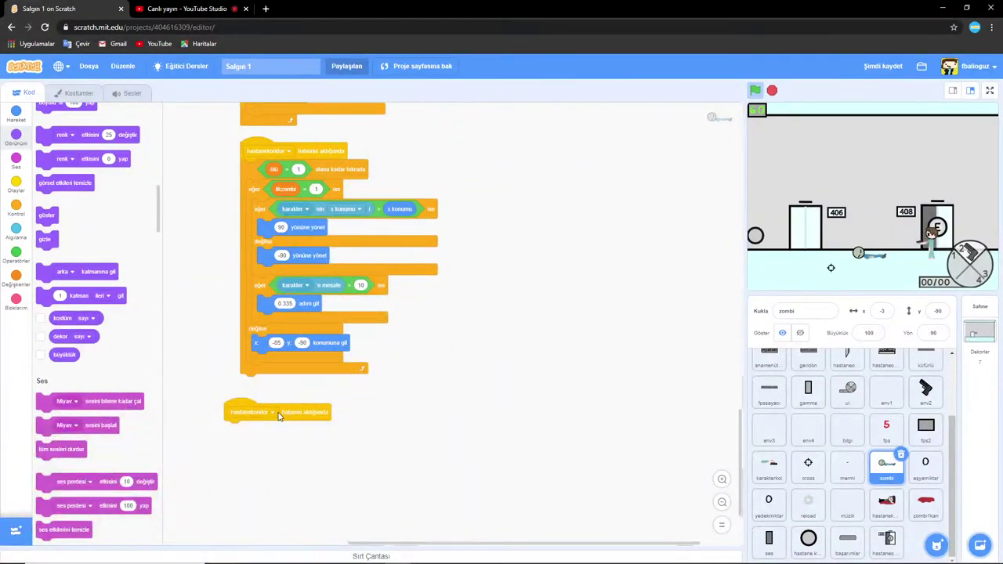
{"action": "left_click_drag", "start_coordinate": [272, 412], "coordinate": [287, 399]}
Step: Set the new hat to hastanekoridorgeçiş and attach gizle so zombi hides on that message
{"action": "left_click", "coordinate": [288, 400]}
{"action": "scroll", "coordinate": [290, 330], "scroll_direction": "down", "scroll_amount": 2}
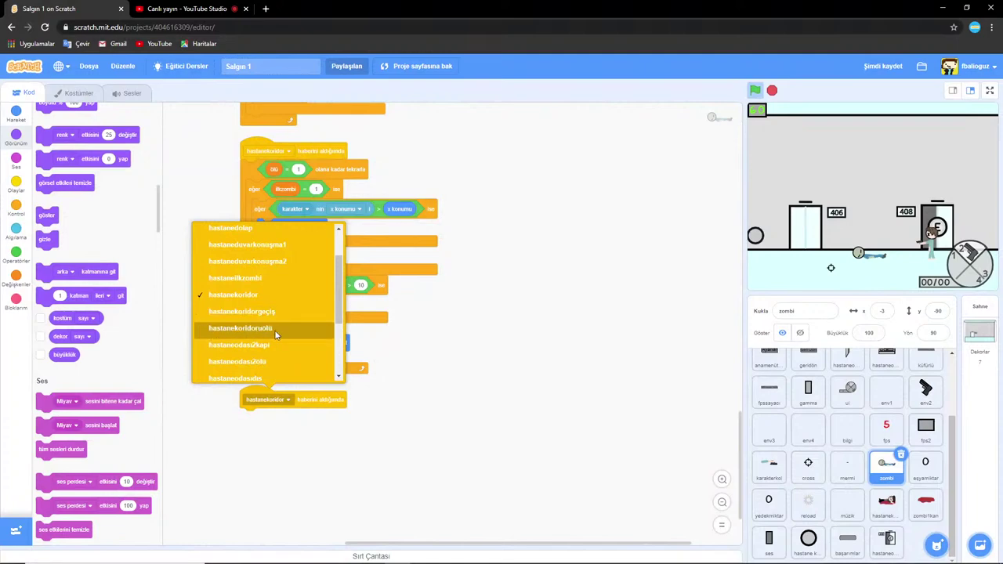
{"action": "scroll", "coordinate": [293, 340], "scroll_direction": "down", "scroll_amount": 1}
{"action": "scroll", "coordinate": [288, 338], "scroll_direction": "down", "scroll_amount": 2}
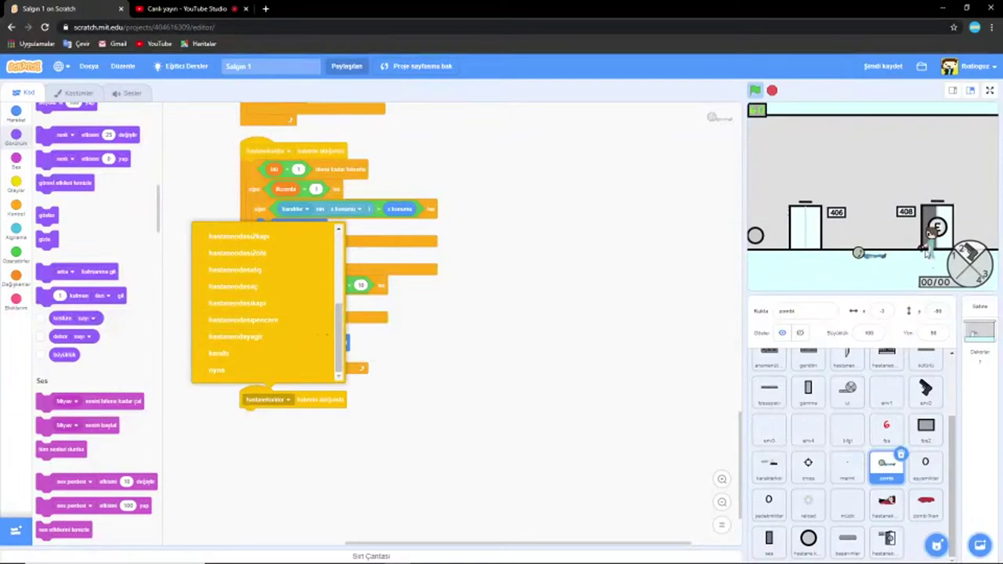
{"action": "scroll", "coordinate": [306, 313], "scroll_direction": "up", "scroll_amount": 2}
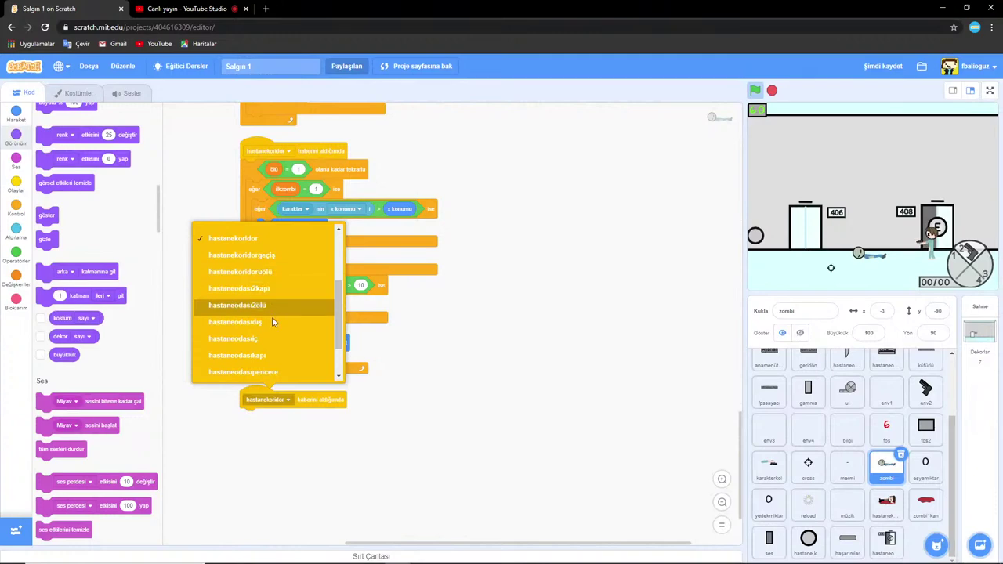
{"action": "scroll", "coordinate": [274, 344], "scroll_direction": "down", "scroll_amount": 2}
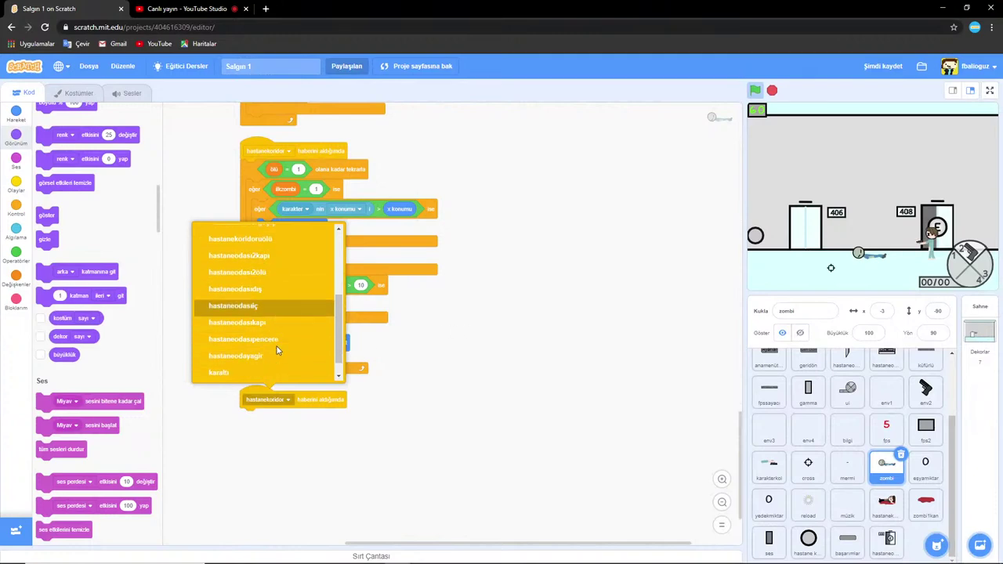
{"action": "scroll", "coordinate": [266, 310], "scroll_direction": "up", "scroll_amount": 5}
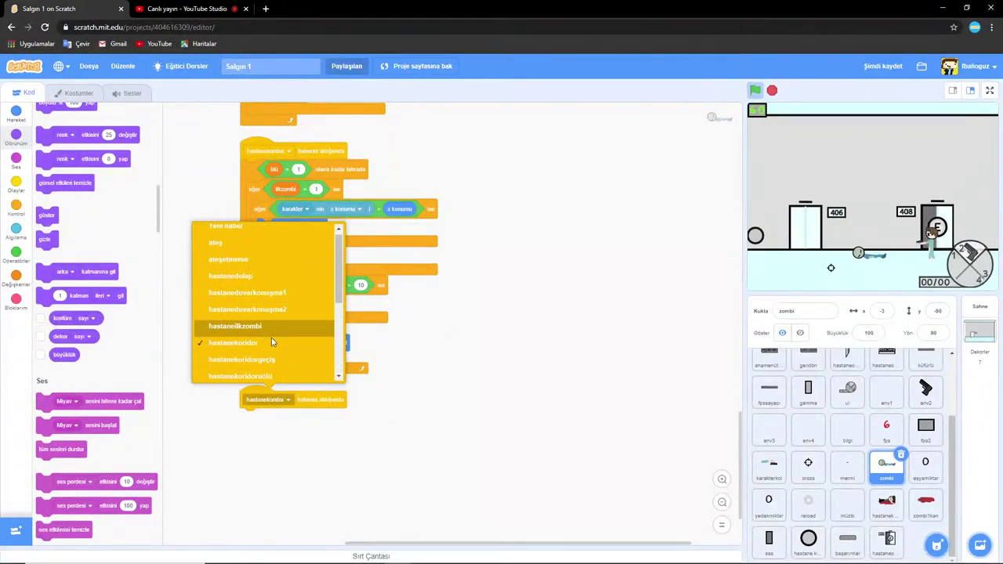
{"action": "left_click", "coordinate": [278, 359]}
{"action": "left_click_drag", "start_coordinate": [44, 239], "coordinate": [259, 419]}
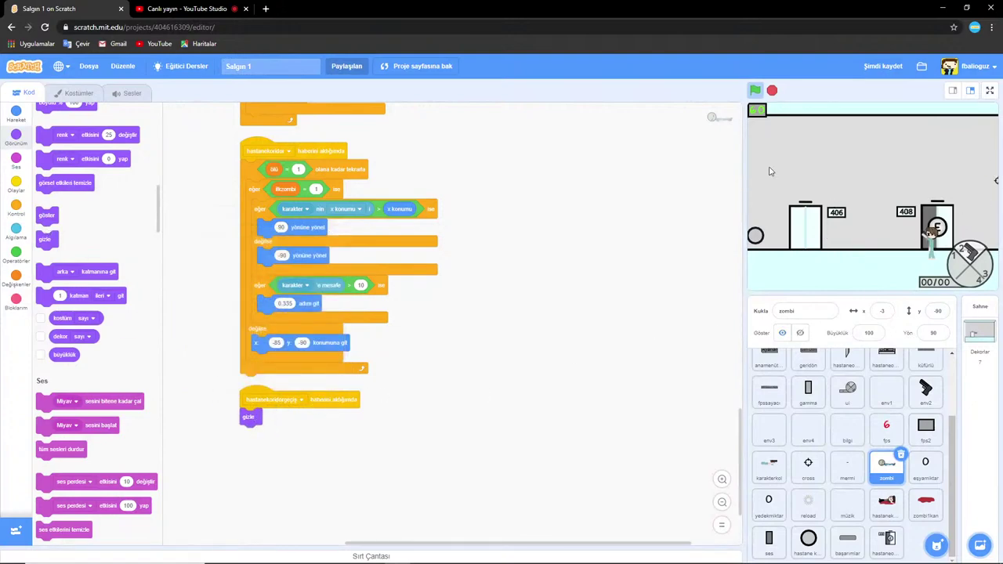
{"action": "left_click", "coordinate": [808, 538]}
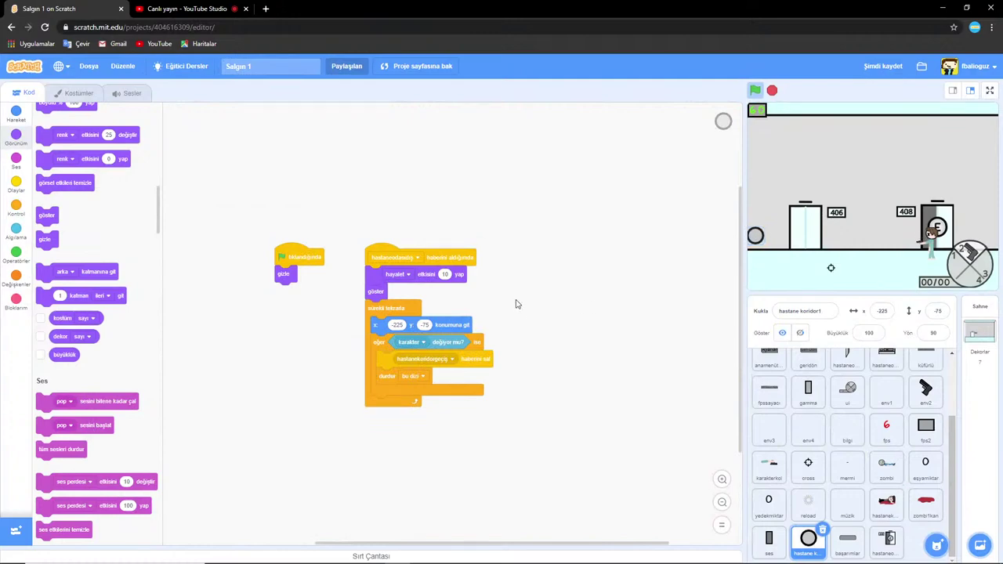
{"action": "left_click_drag", "start_coordinate": [515, 306], "coordinate": [463, 264]}
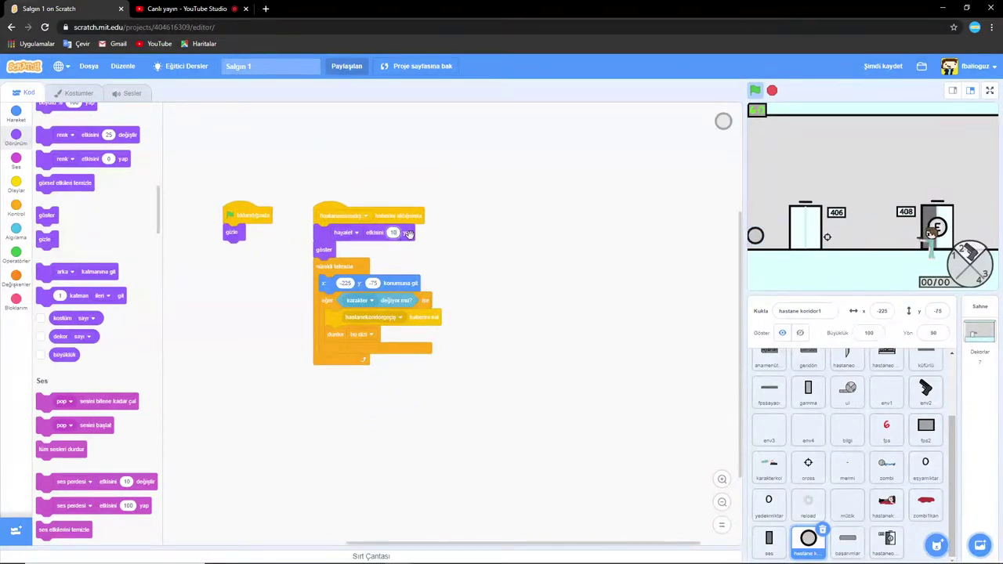
{"action": "left_click", "coordinate": [400, 217]}
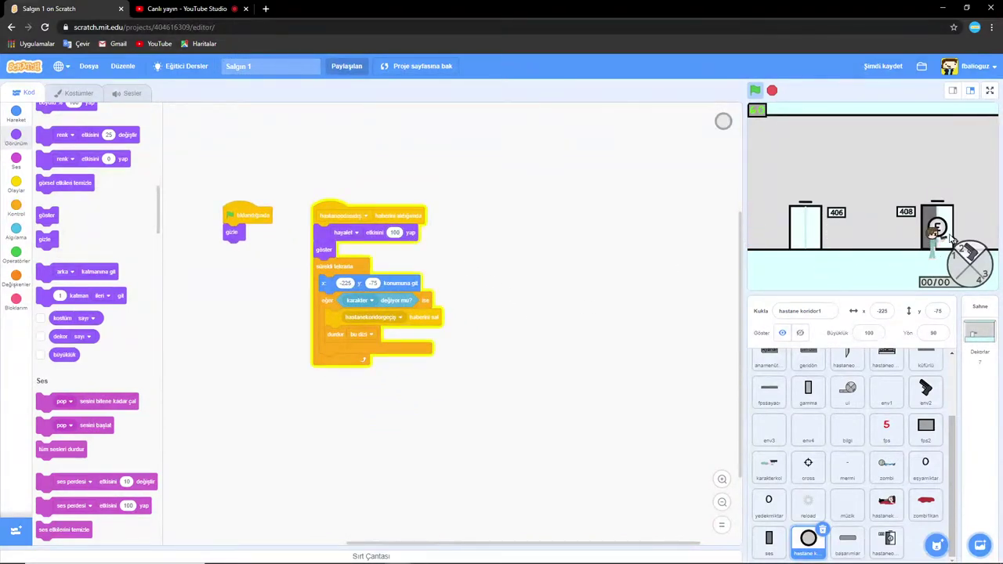
{"action": "key", "text": "a"}
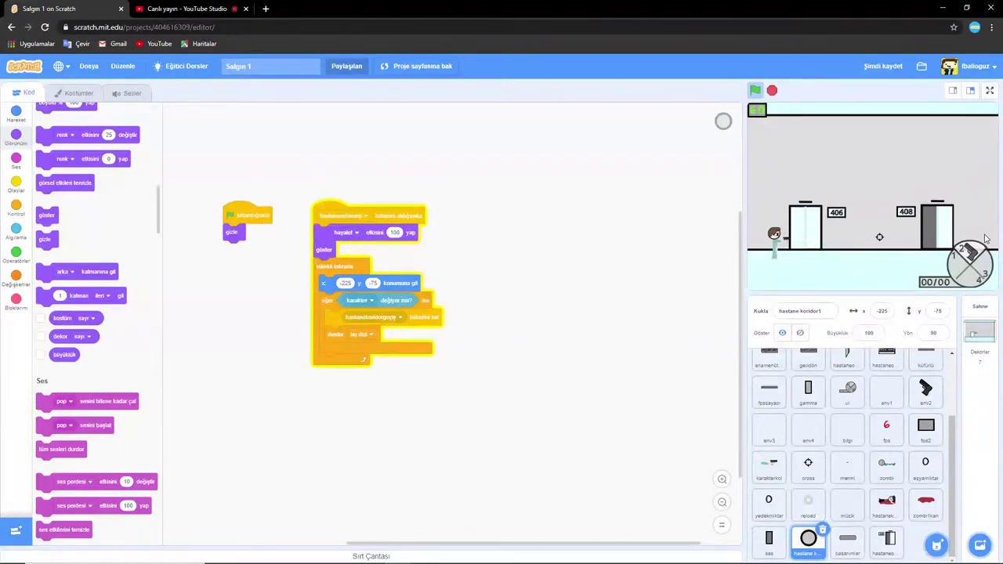
{"action": "scroll", "coordinate": [768, 380], "scroll_direction": "up", "scroll_amount": 3}
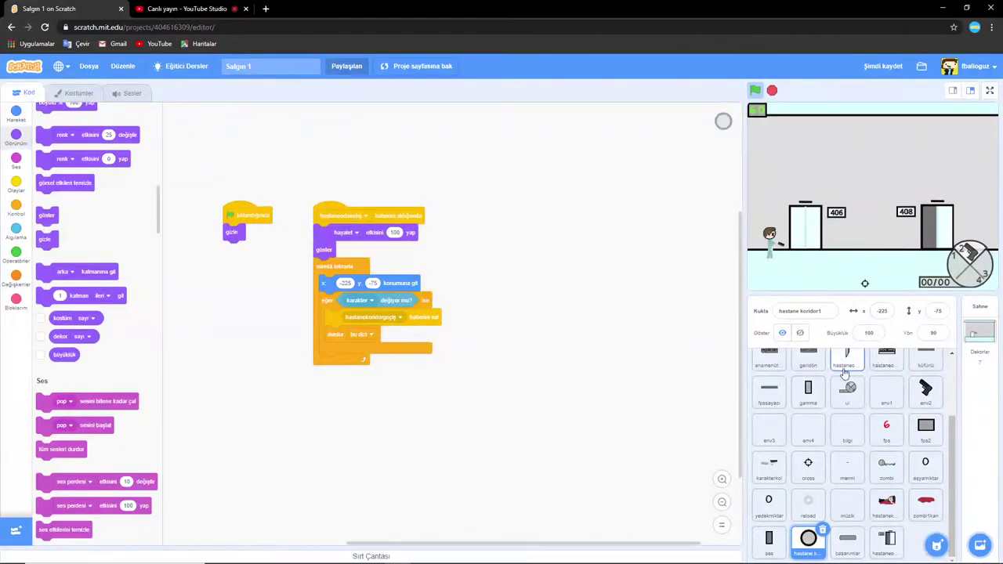
Step: Make karakter's x 200, y -90 script trigger on the hastanekoridorgeçiş message
{"action": "left_click", "coordinate": [768, 380]}
{"action": "scroll", "coordinate": [513, 345], "scroll_direction": "down", "scroll_amount": 10}
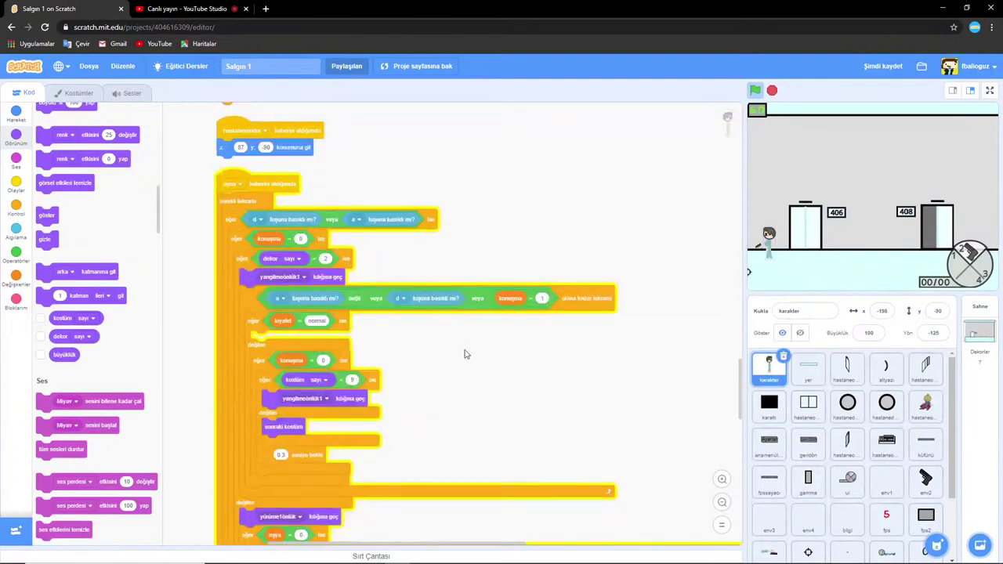
{"action": "scroll", "coordinate": [464, 354], "scroll_direction": "down", "scroll_amount": 3}
{"action": "scroll", "coordinate": [809, 439], "scroll_direction": "down", "scroll_amount": 5}
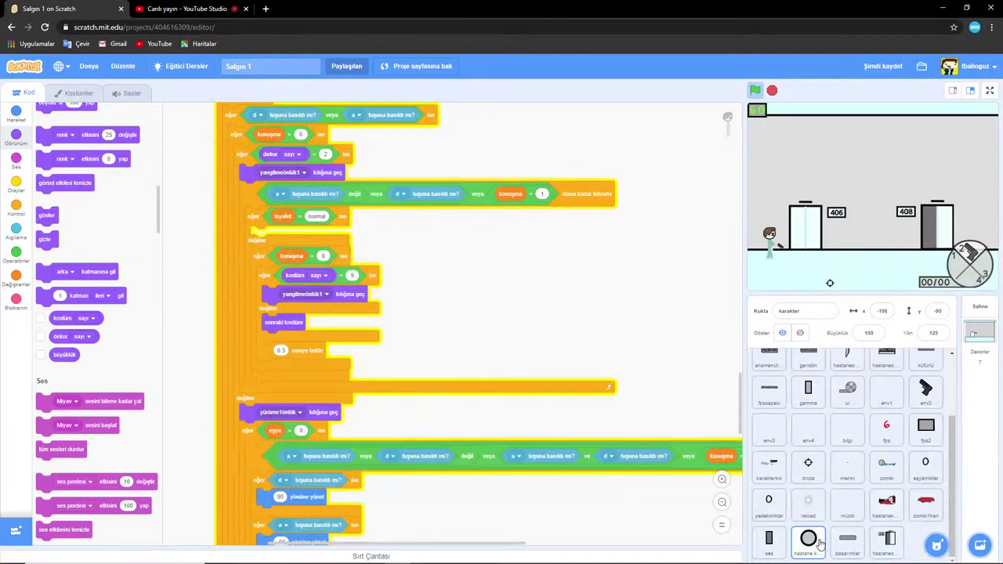
{"action": "left_click", "coordinate": [819, 541]}
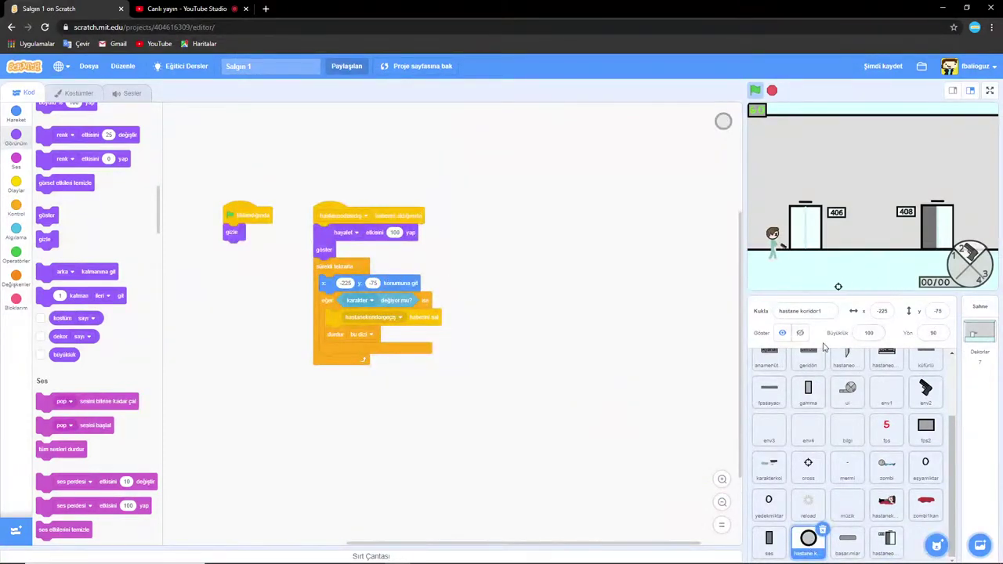
{"action": "scroll", "coordinate": [797, 387], "scroll_direction": "up", "scroll_amount": 1}
{"action": "scroll", "coordinate": [798, 387], "scroll_direction": "up", "scroll_amount": 2}
{"action": "left_click", "coordinate": [768, 362]}
{"action": "scroll", "coordinate": [631, 273], "scroll_direction": "down", "scroll_amount": 5}
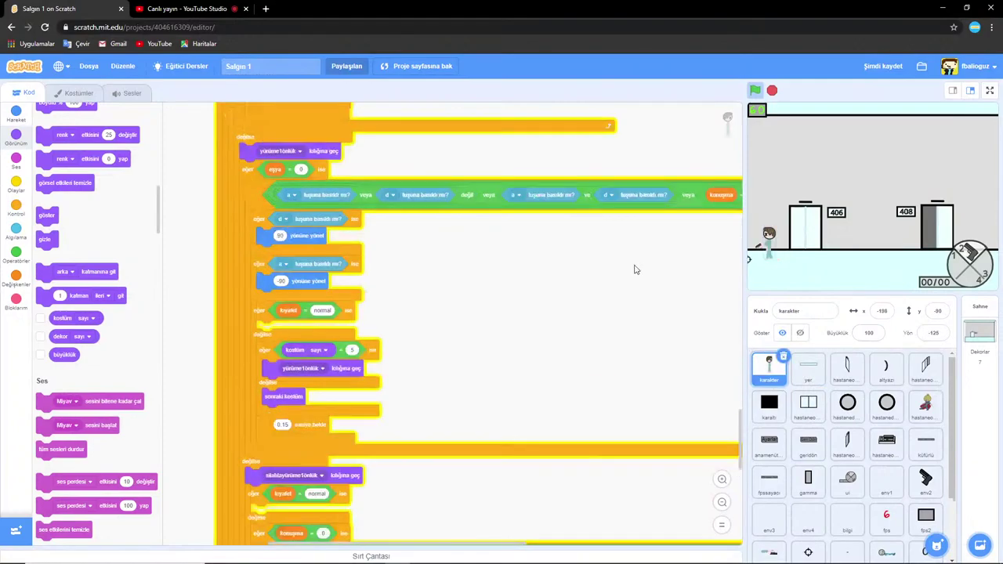
{"action": "scroll", "coordinate": [623, 279], "scroll_direction": "down", "scroll_amount": 10}
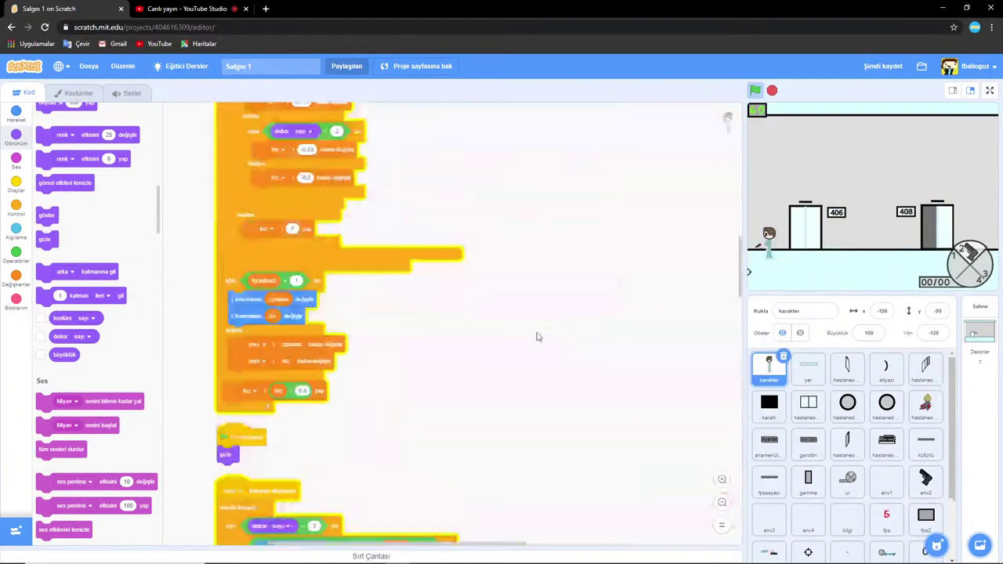
{"action": "scroll", "coordinate": [527, 340], "scroll_direction": "up", "scroll_amount": 10}
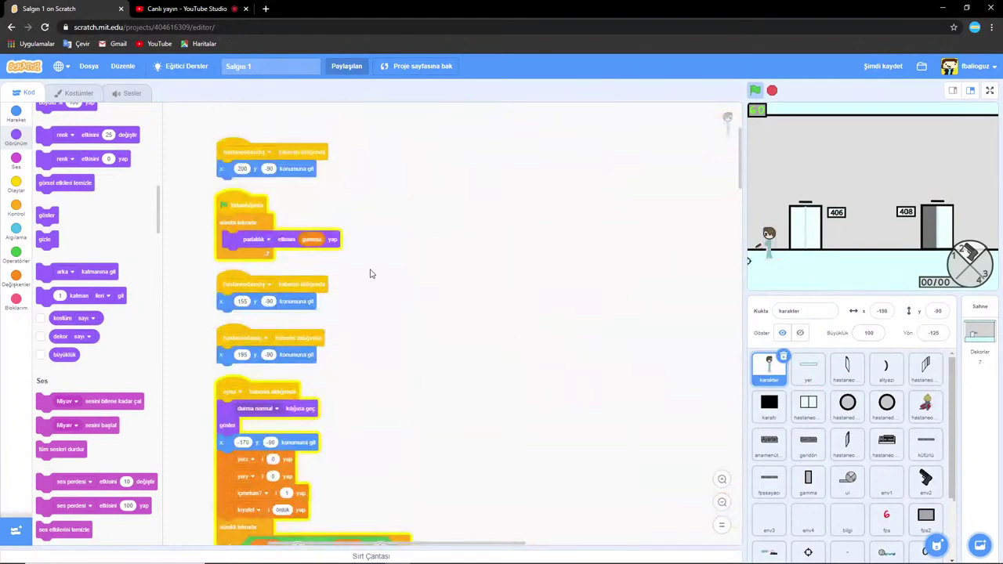
{"action": "scroll", "coordinate": [371, 270], "scroll_direction": "up", "scroll_amount": 2}
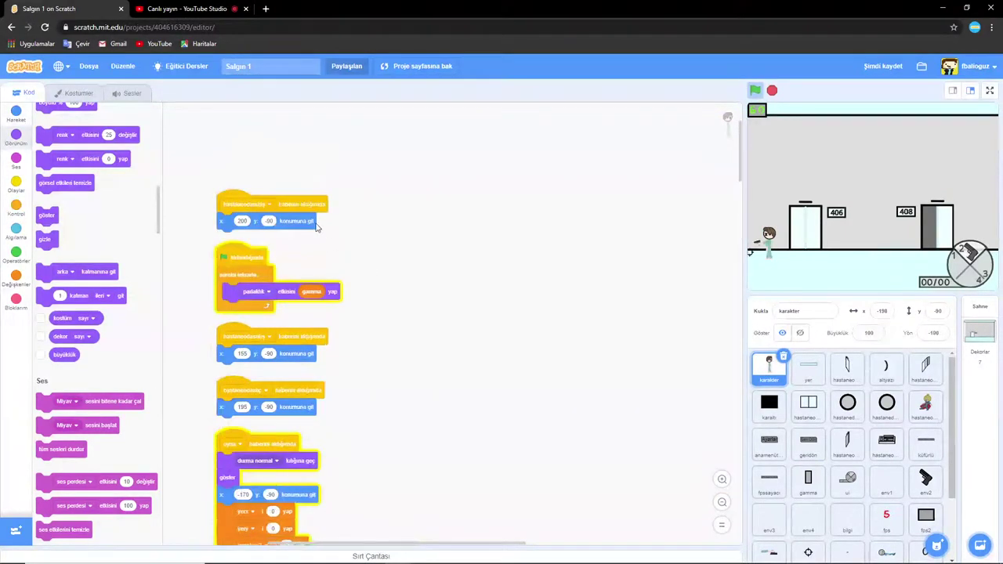
{"action": "left_click", "coordinate": [287, 202]}
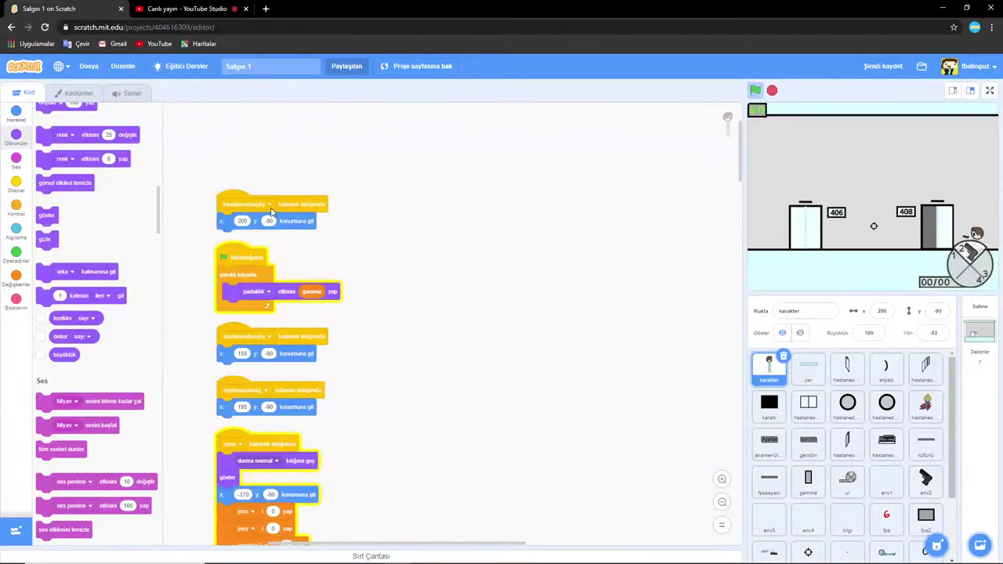
{"action": "left_click", "coordinate": [271, 212]}
{"action": "left_click", "coordinate": [286, 327]}
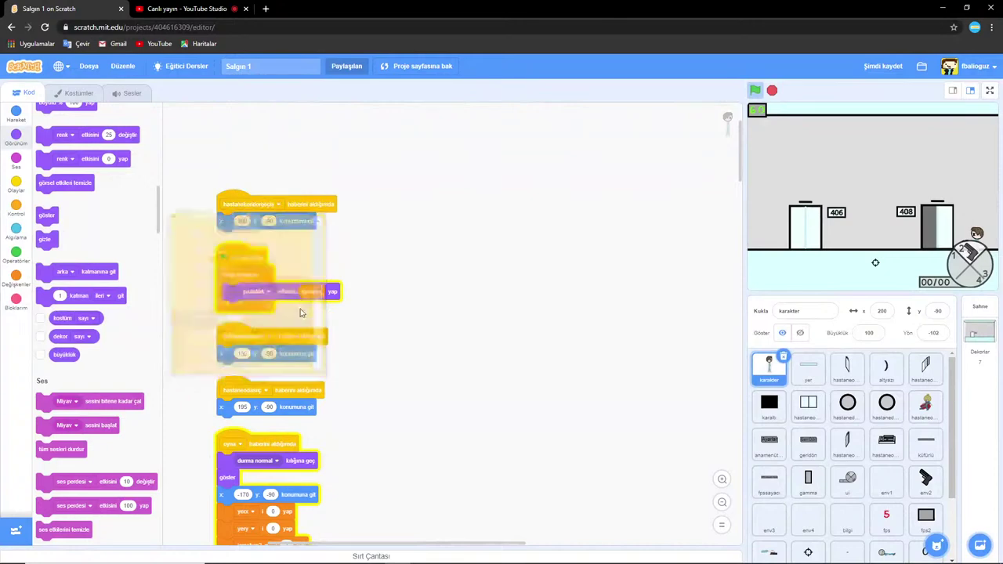
Step: Run the game with the green flag, view it fullscreen, then exit fullscreen
{"action": "left_click", "coordinate": [754, 91]}
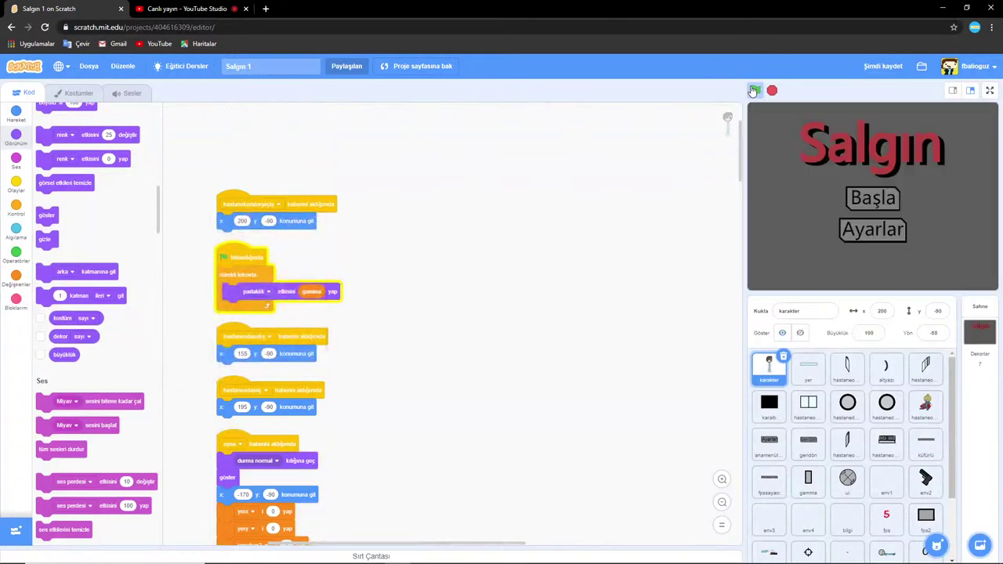
{"action": "left_click", "coordinate": [991, 92]}
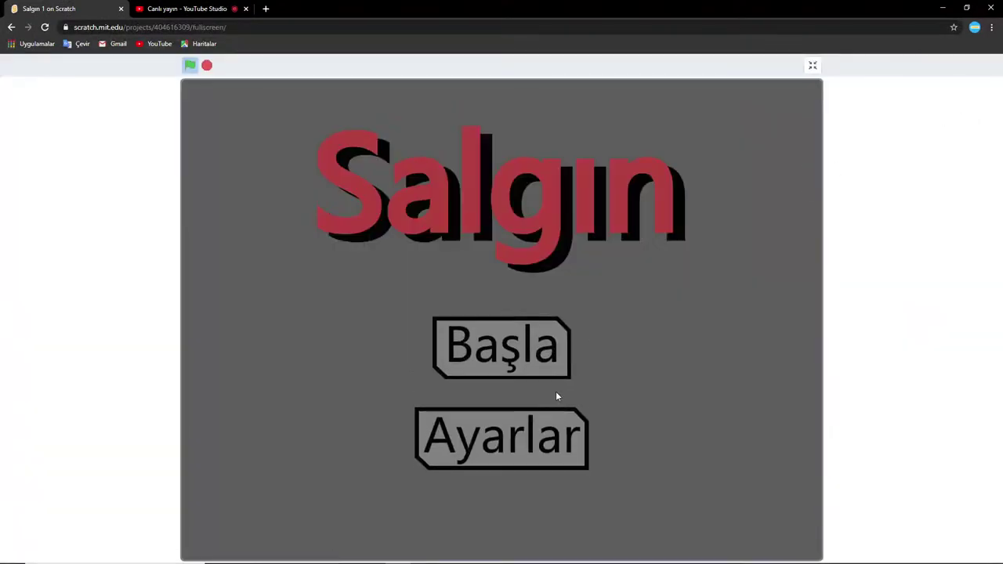
{"action": "left_click", "coordinate": [813, 67]}
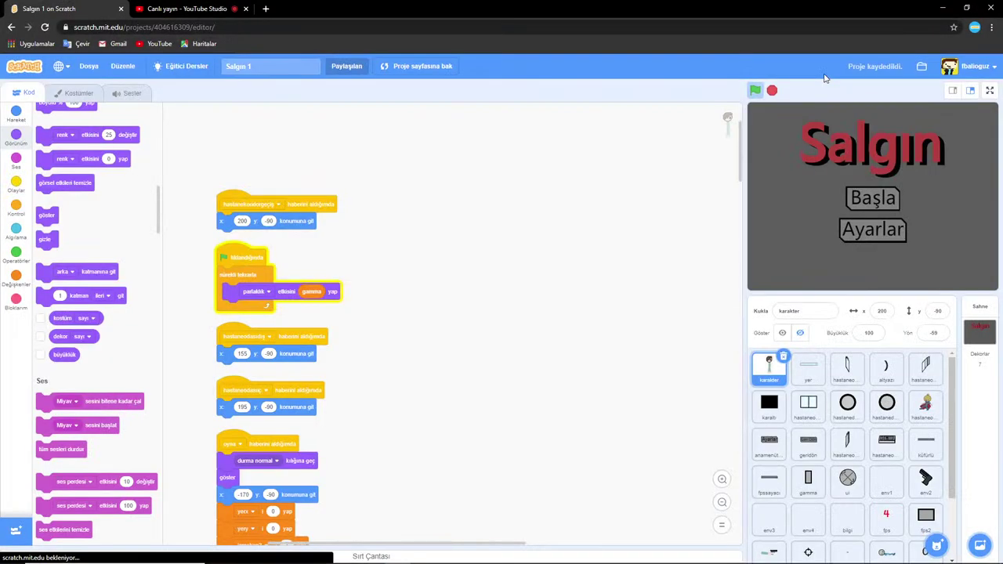
Step: Swap the hastanekoridor1 backdrop's door labels with the Text tool so they read 404 and 402
{"action": "left_click", "coordinate": [979, 329]}
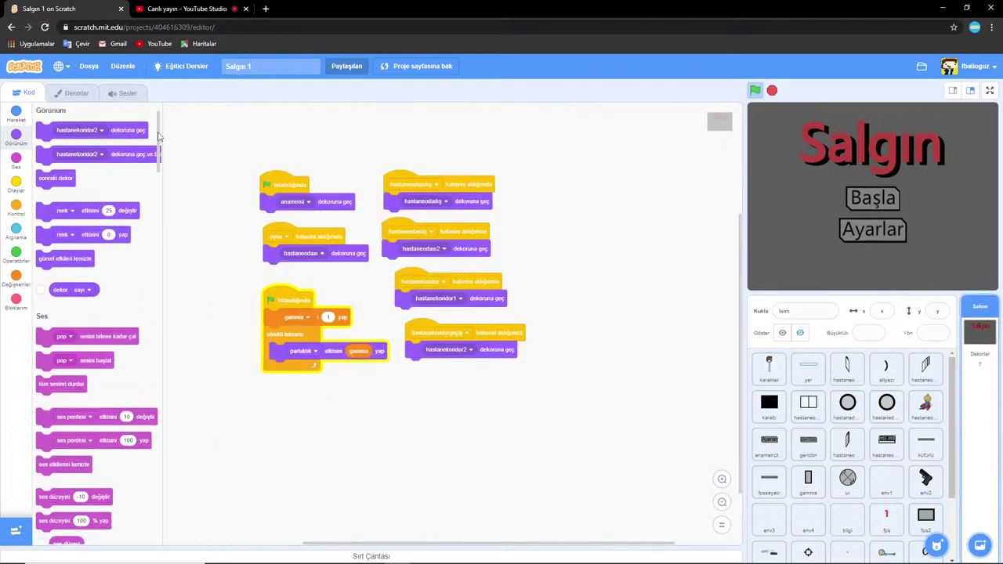
{"action": "left_click", "coordinate": [69, 93]}
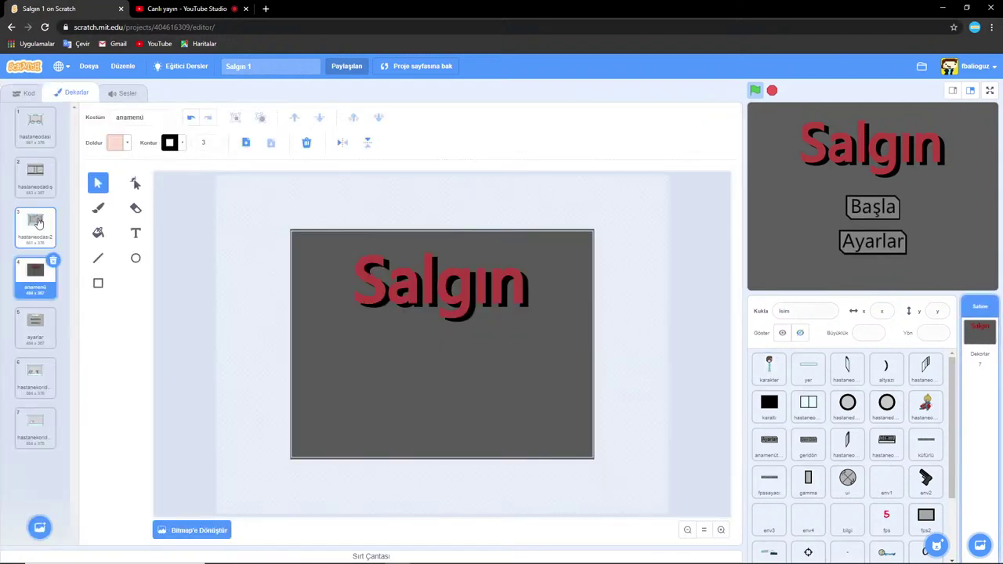
{"action": "left_click", "coordinate": [35, 226]}
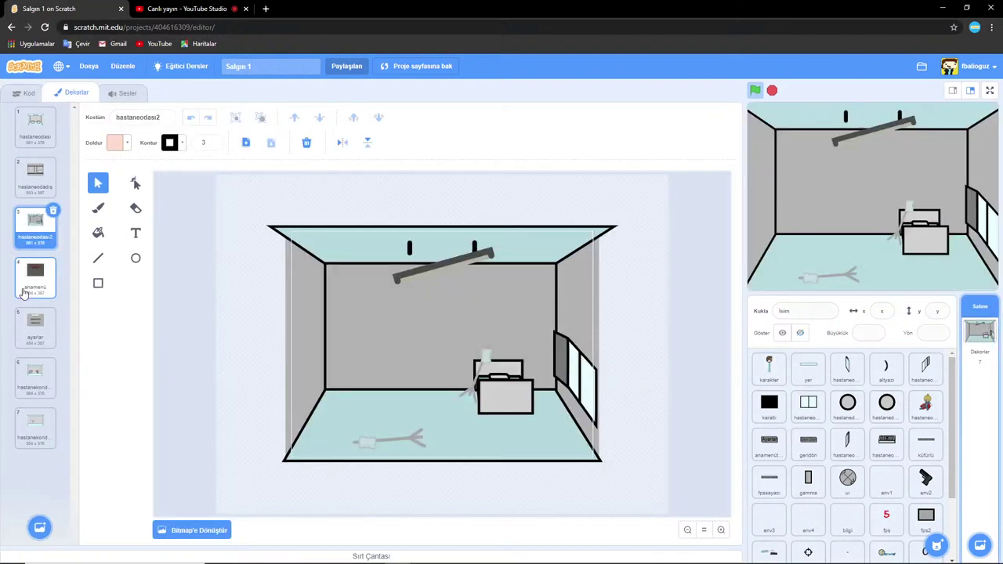
{"action": "left_click", "coordinate": [469, 363]}
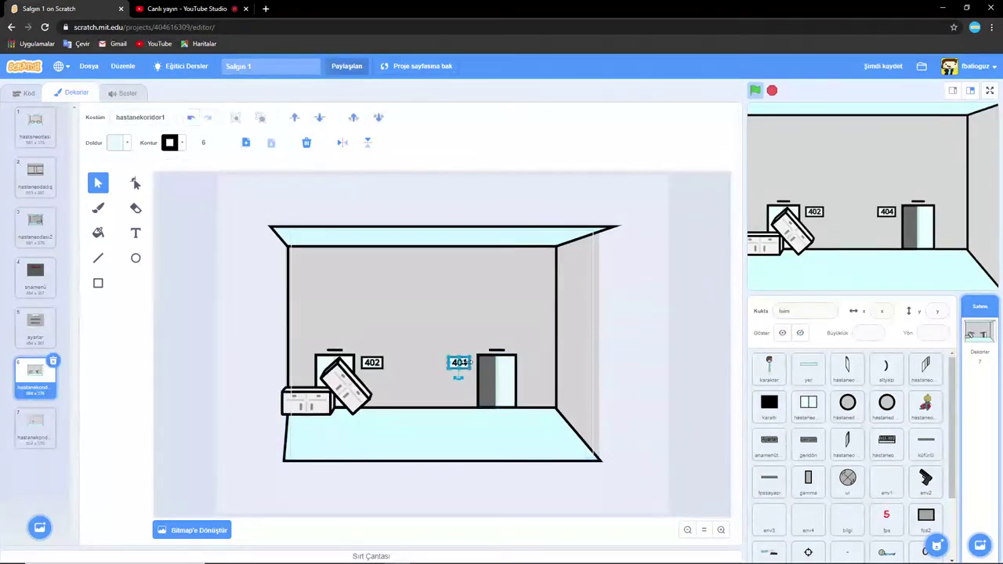
{"action": "left_click", "coordinate": [190, 117]}
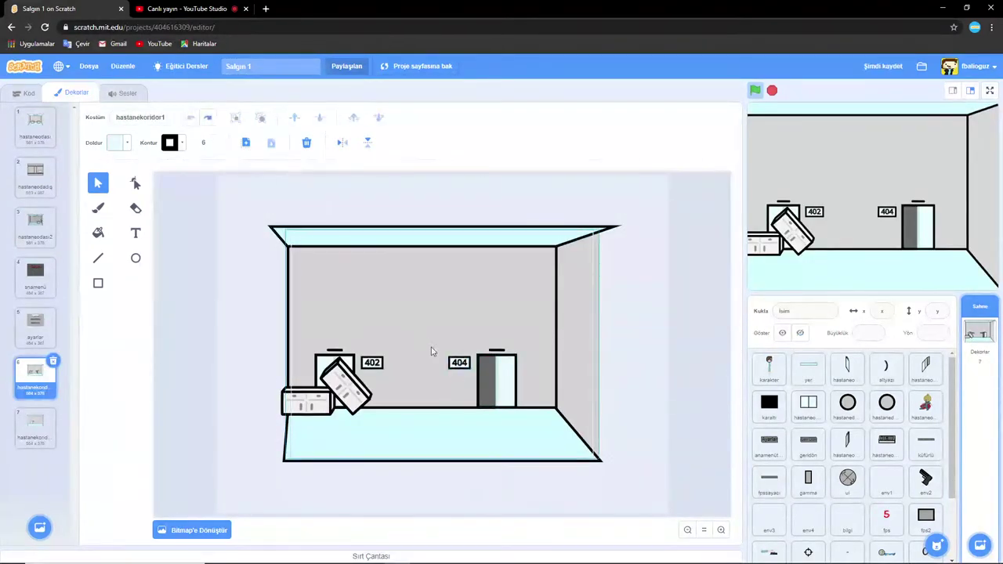
{"action": "left_click", "coordinate": [453, 360]}
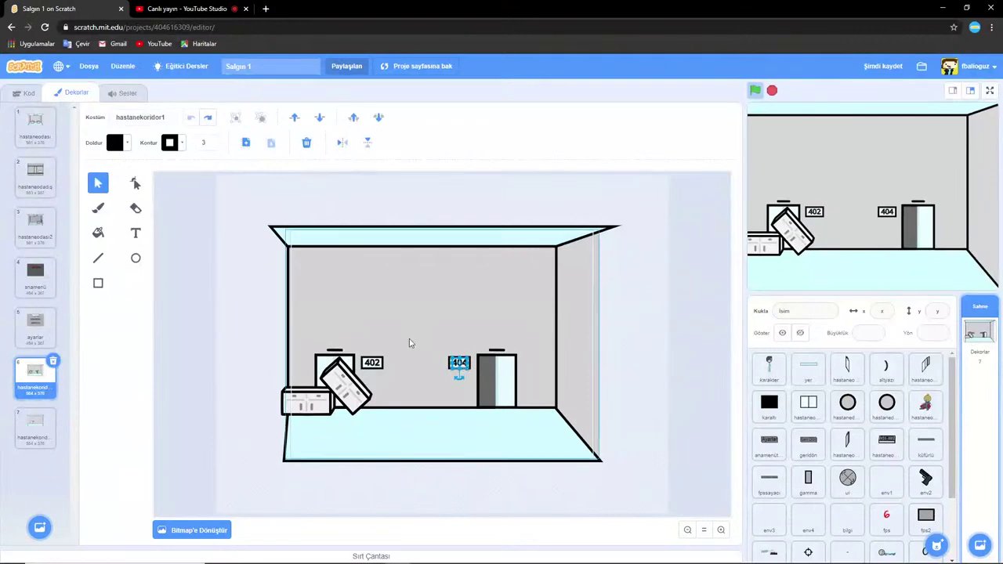
{"action": "left_click", "coordinate": [134, 235]}
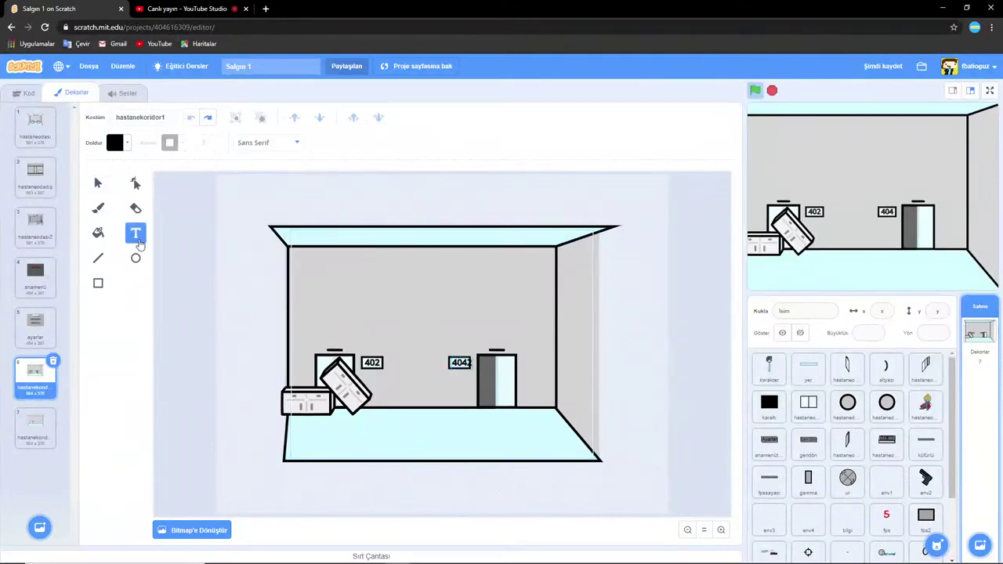
{"action": "left_click", "coordinate": [382, 369]}
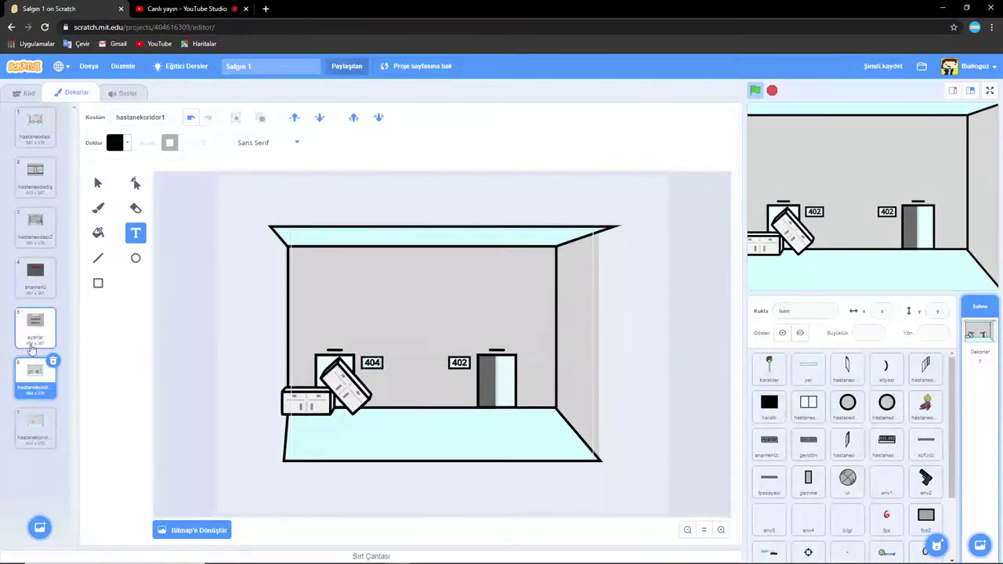
Step: Check the hastanekoridor2 backdrop's door labelled 408 and the hastaneoda2kapısı2 door costumes
{"action": "left_click", "coordinate": [31, 423]}
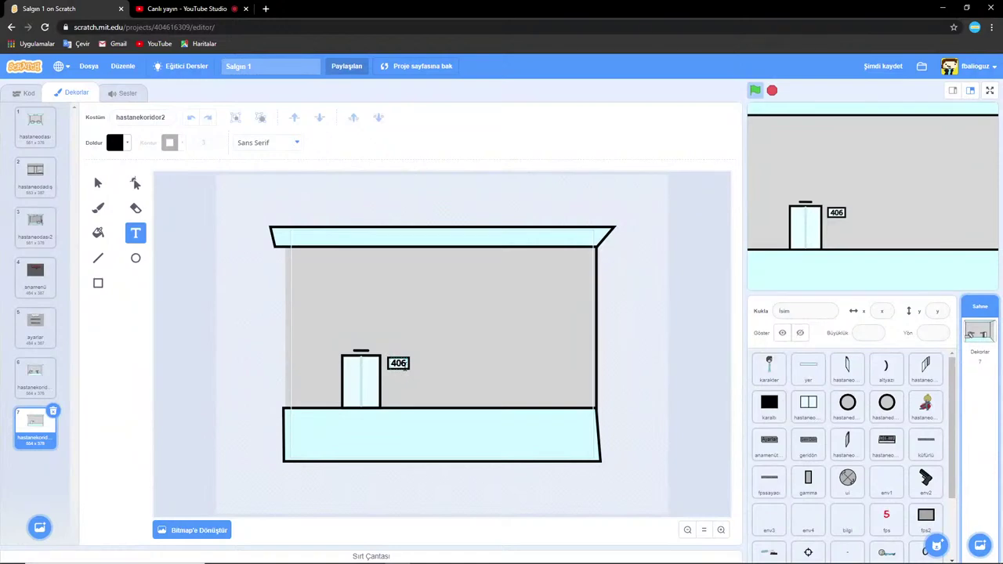
{"action": "scroll", "coordinate": [901, 485], "scroll_direction": "down", "scroll_amount": 2}
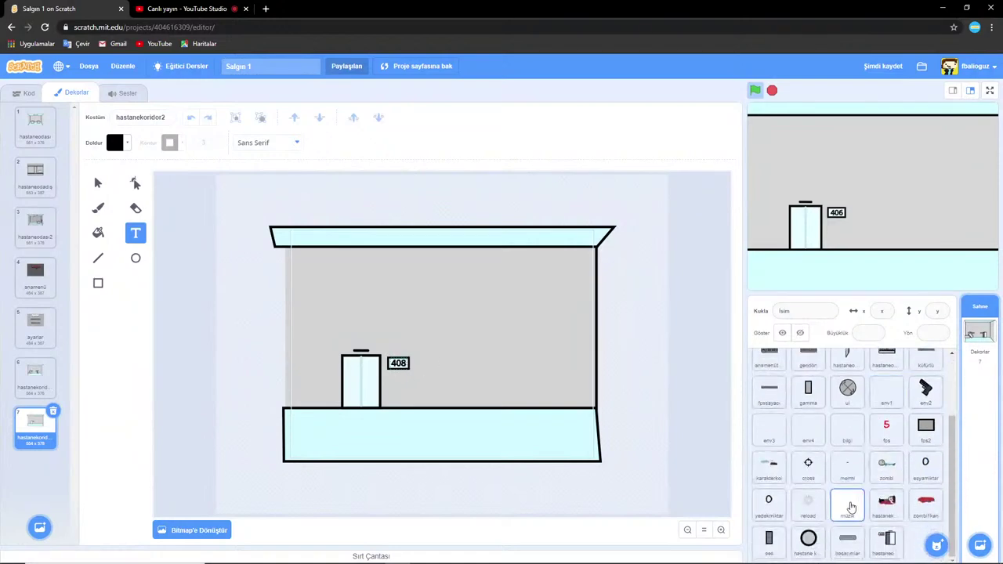
{"action": "left_click", "coordinate": [892, 538]}
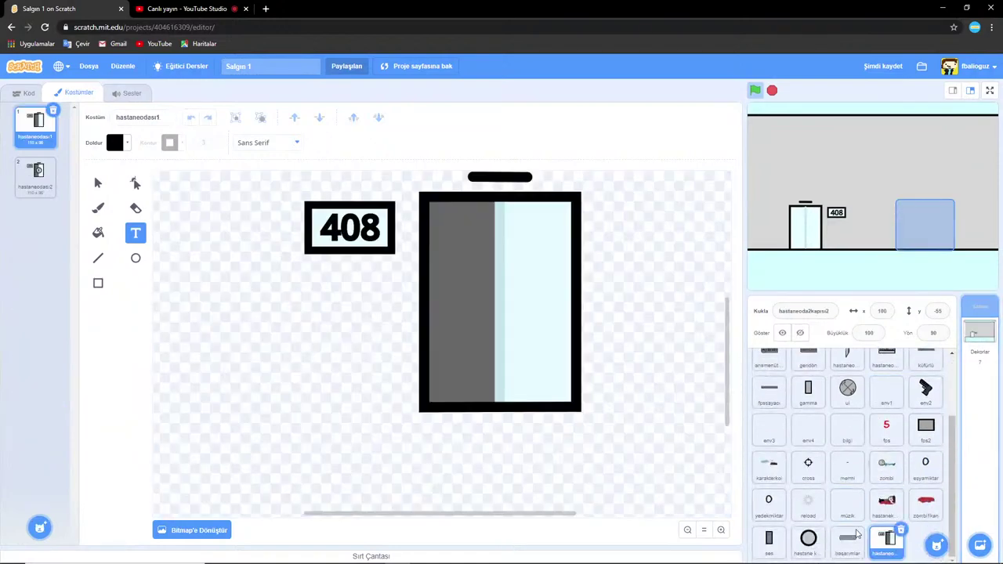
Step: Select the door's second costume with the E prompt, then return to its code
{"action": "left_click", "coordinate": [35, 174]}
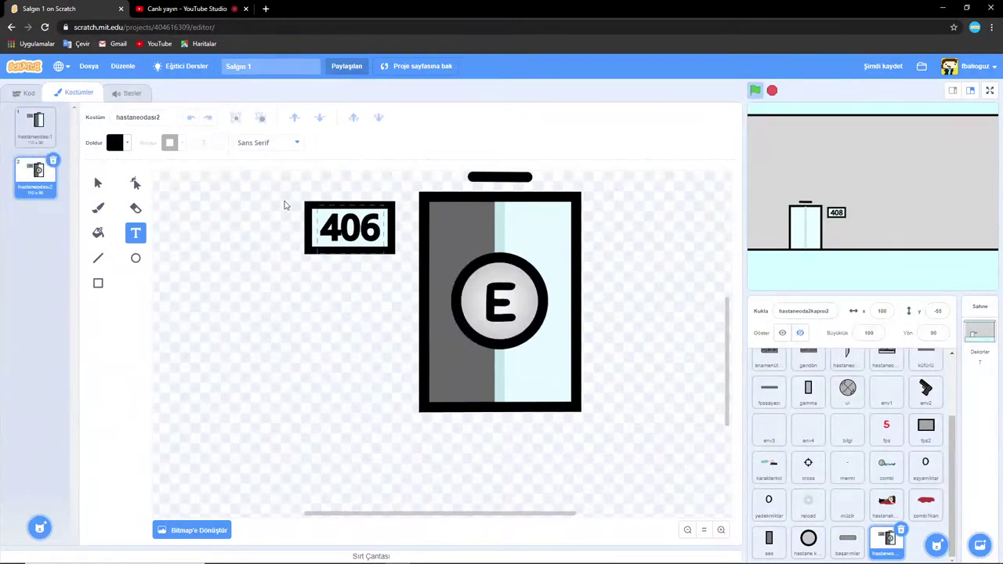
{"action": "left_click", "coordinate": [26, 93]}
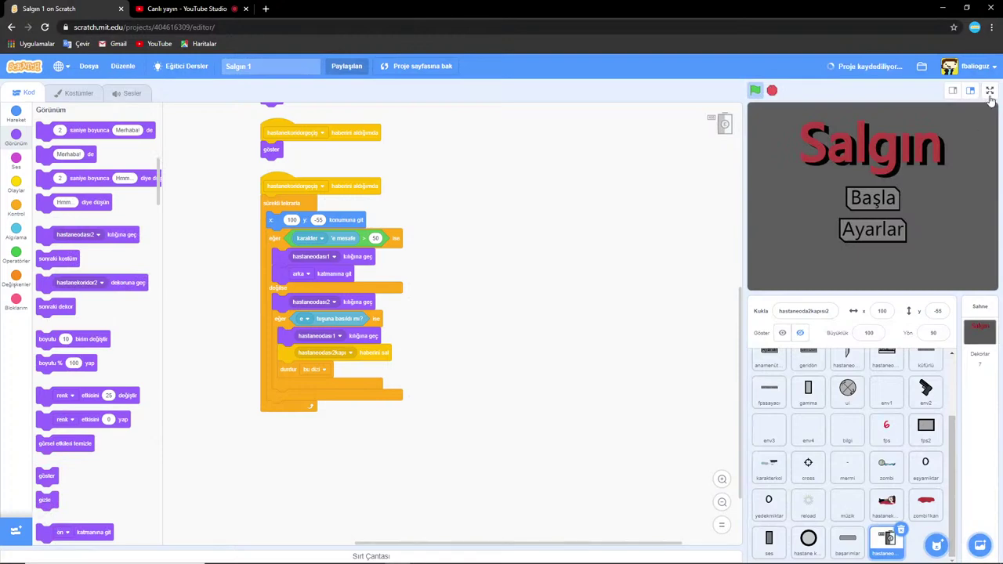
{"action": "scroll", "coordinate": [833, 447], "scroll_direction": "up", "scroll_amount": 3}
Step: Review karakter's speed script (change by 1 outside backdrop 2) and start the game
{"action": "left_click", "coordinate": [768, 367]}
{"action": "scroll", "coordinate": [476, 339], "scroll_direction": "down", "scroll_amount": 5}
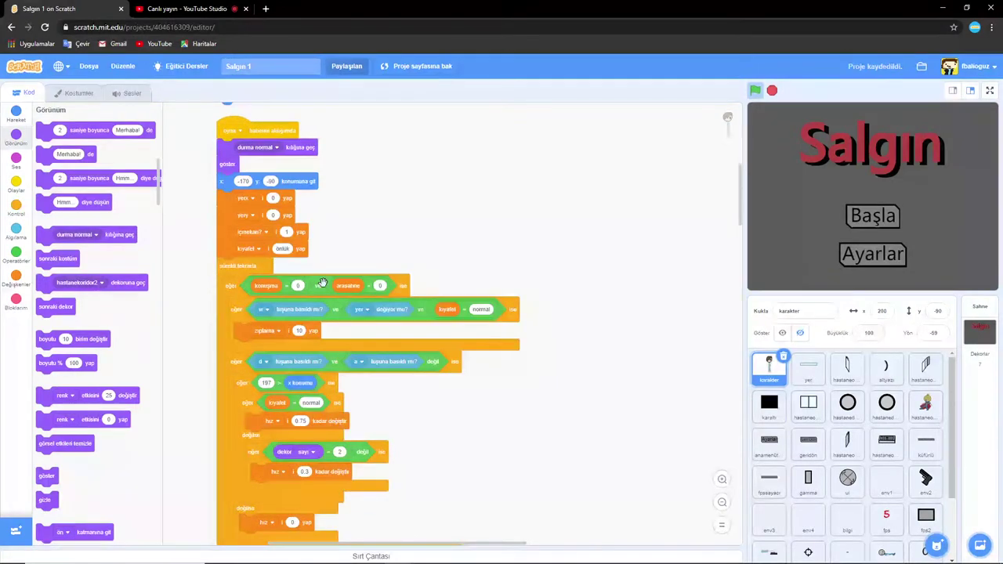
{"action": "scroll", "coordinate": [322, 283], "scroll_direction": "down", "scroll_amount": 3}
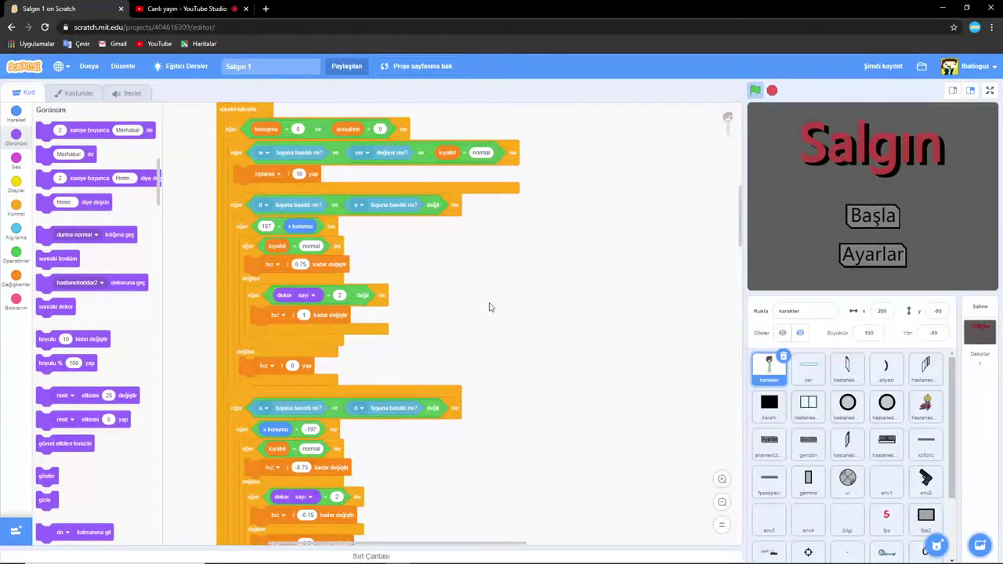
{"action": "scroll", "coordinate": [362, 261], "scroll_direction": "down", "scroll_amount": 1}
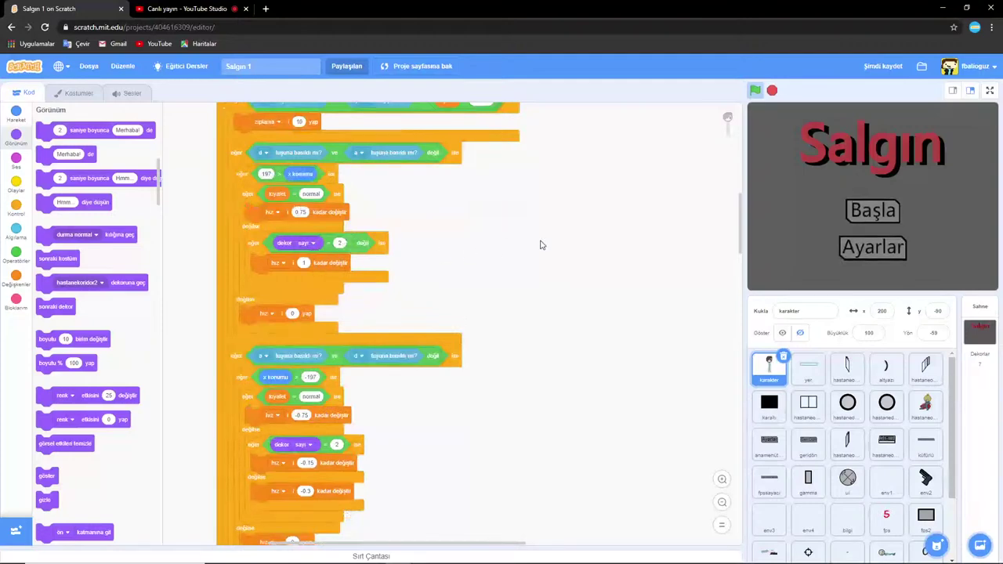
{"action": "scroll", "coordinate": [495, 244], "scroll_direction": "up", "scroll_amount": 1}
{"action": "left_click", "coordinate": [802, 212]}
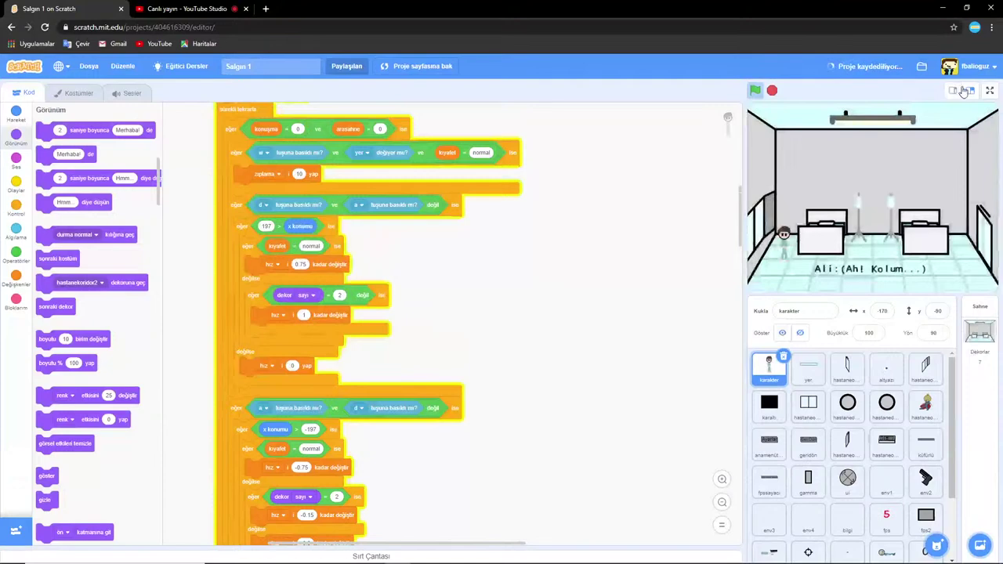
Step: In fullscreen, press E at the room door and walk left, then exit fullscreen
{"action": "left_click", "coordinate": [989, 90]}
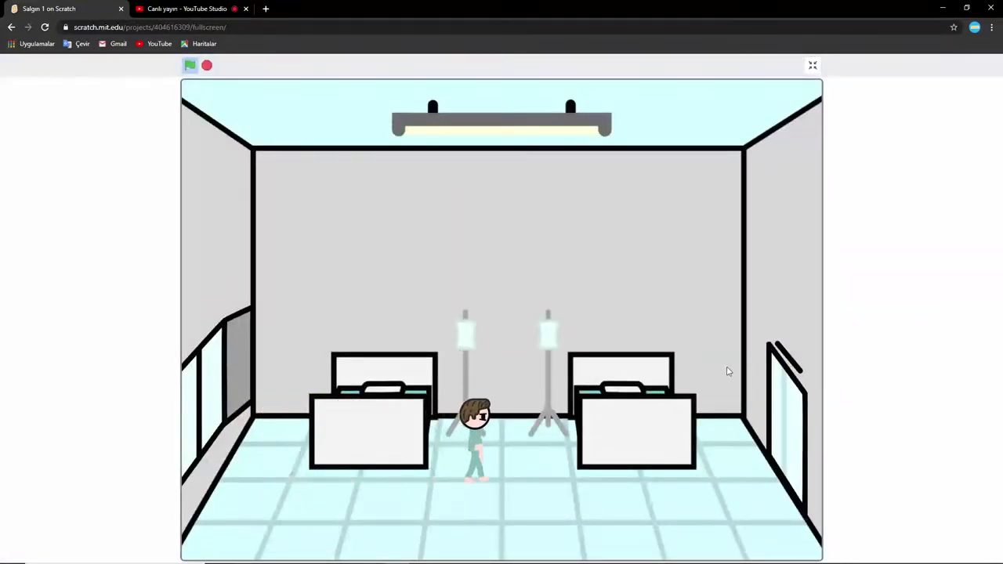
{"action": "key", "text": "e"}
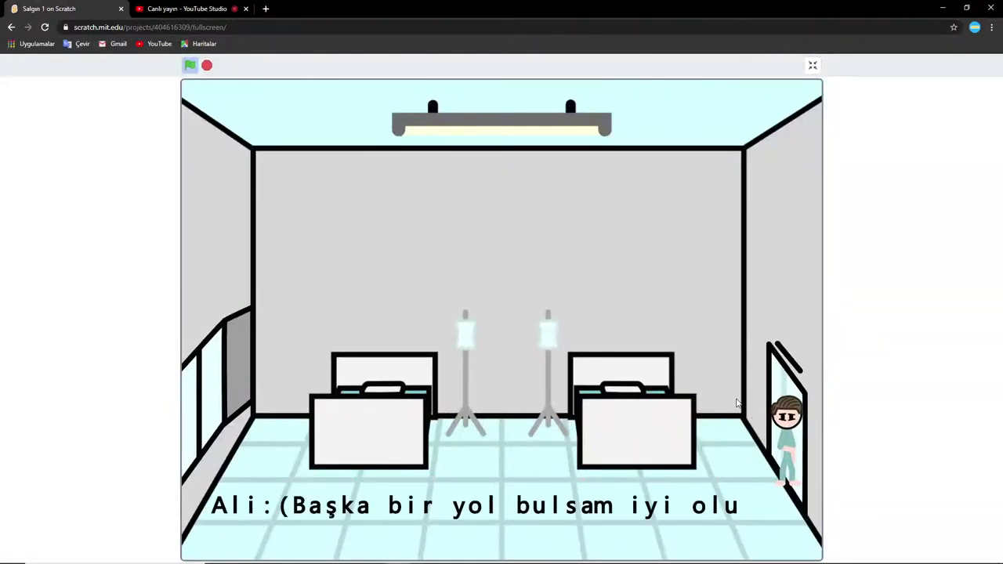
{"action": "key", "text": "Left"}
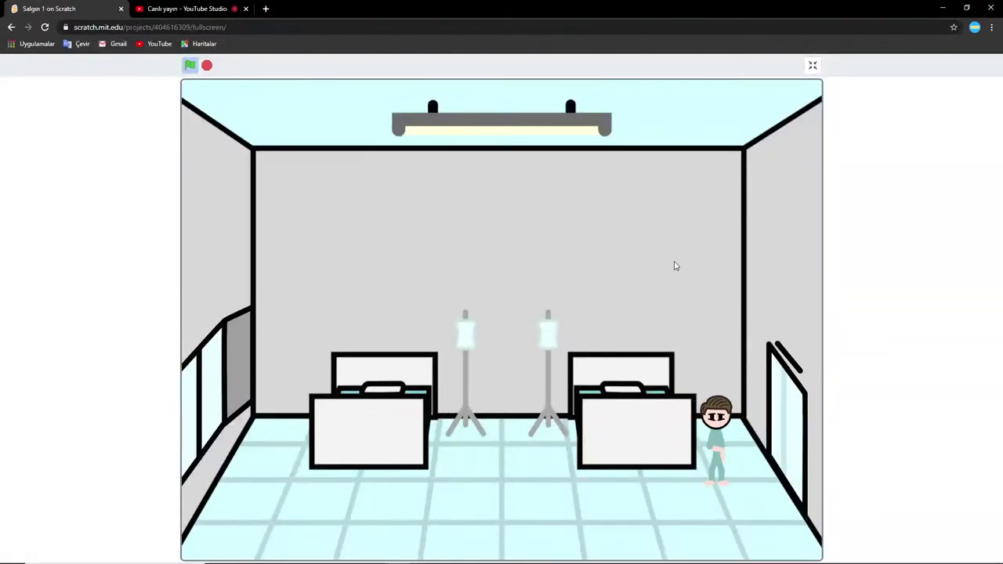
{"action": "left_click", "coordinate": [812, 65]}
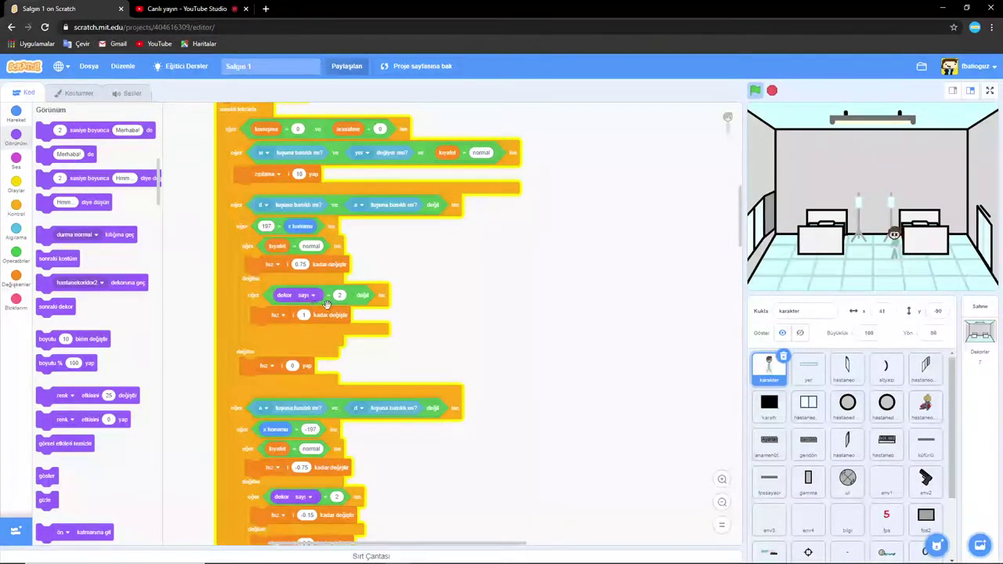
Step: Playtest fullscreen, walking the character to room 406's doorway in the corridor
{"action": "scroll", "coordinate": [329, 304], "scroll_direction": "down", "scroll_amount": 3}
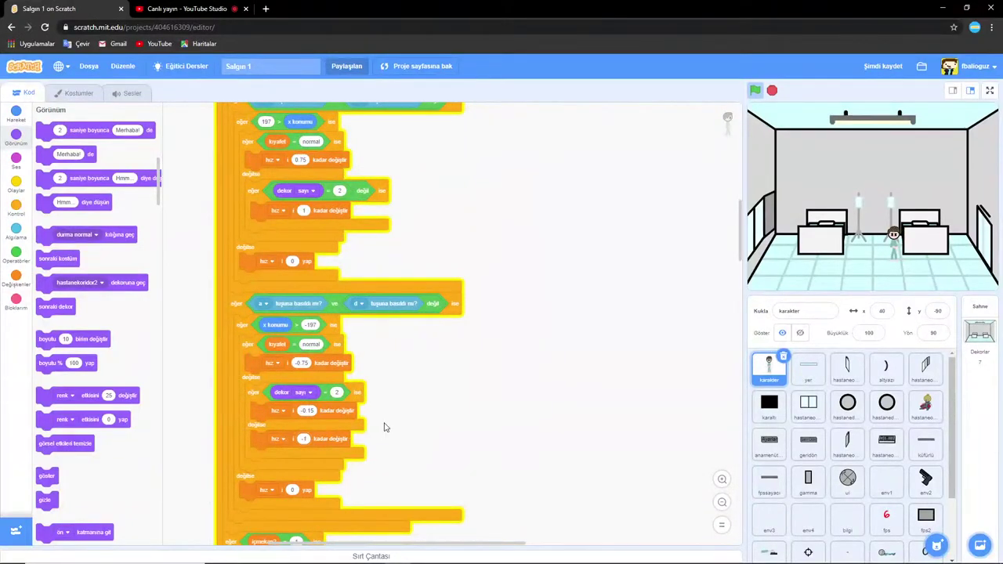
{"action": "left_click", "coordinate": [989, 91]}
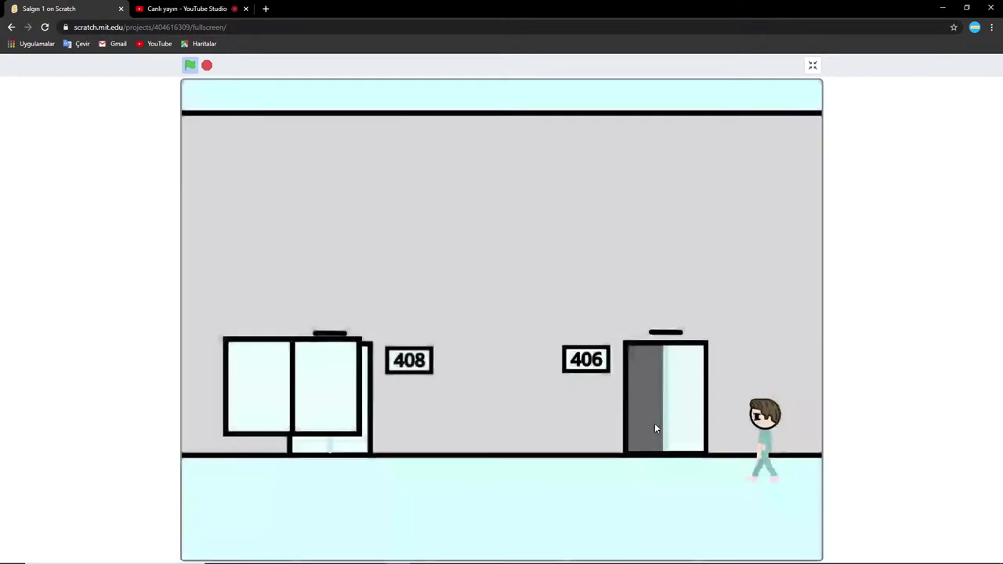
{"action": "key", "text": "Right"}
{"action": "key", "text": "Left"}
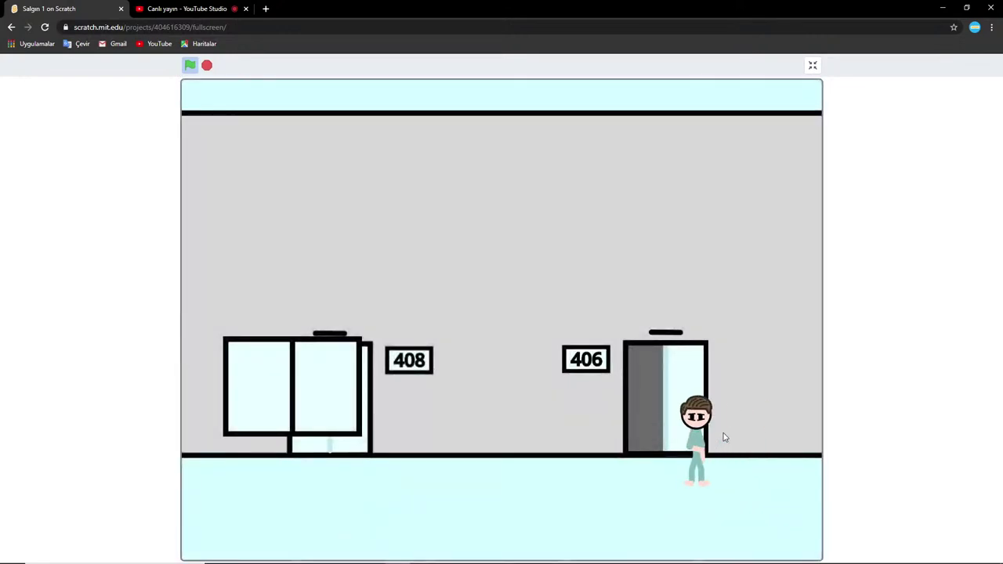
Step: Leave fullscreen and select the hastane koridor1 sprite to show its scripts
{"action": "left_click", "coordinate": [814, 67]}
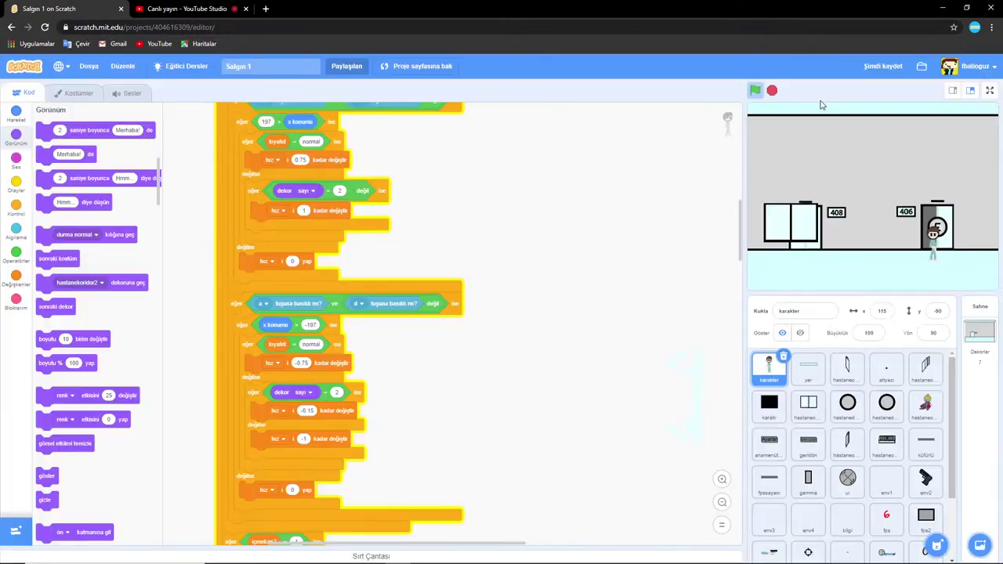
{"action": "scroll", "coordinate": [821, 501], "scroll_direction": "down", "scroll_amount": 3}
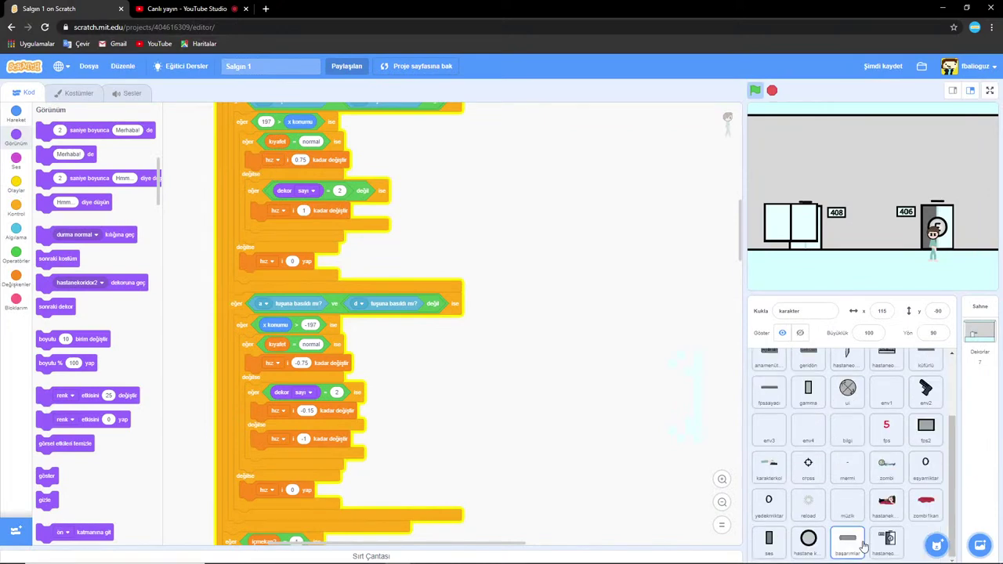
{"action": "left_click", "coordinate": [819, 548]}
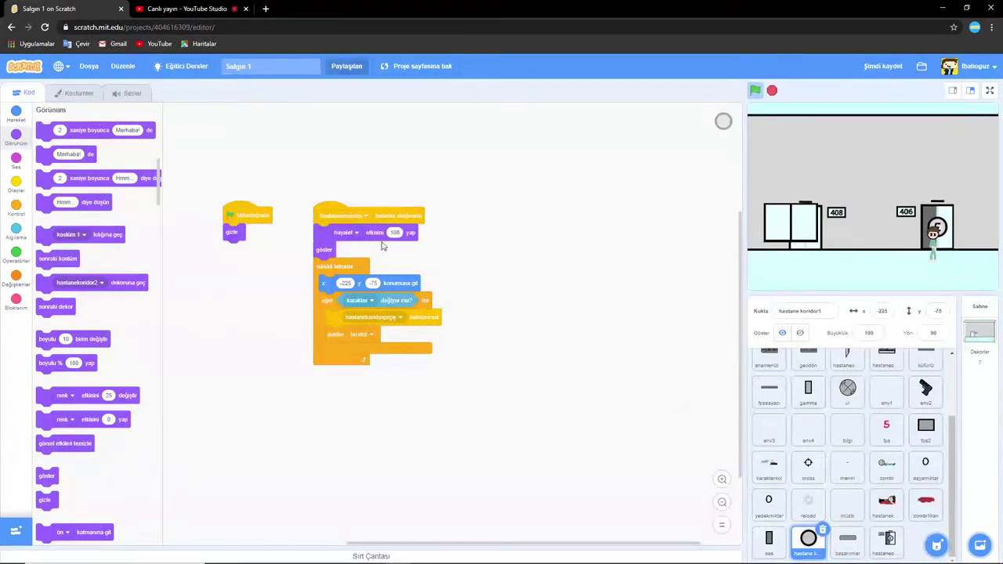
Step: Check the hat block's broadcast message list and the Stage's backdrop-switching scripts
{"action": "left_click", "coordinate": [365, 216]}
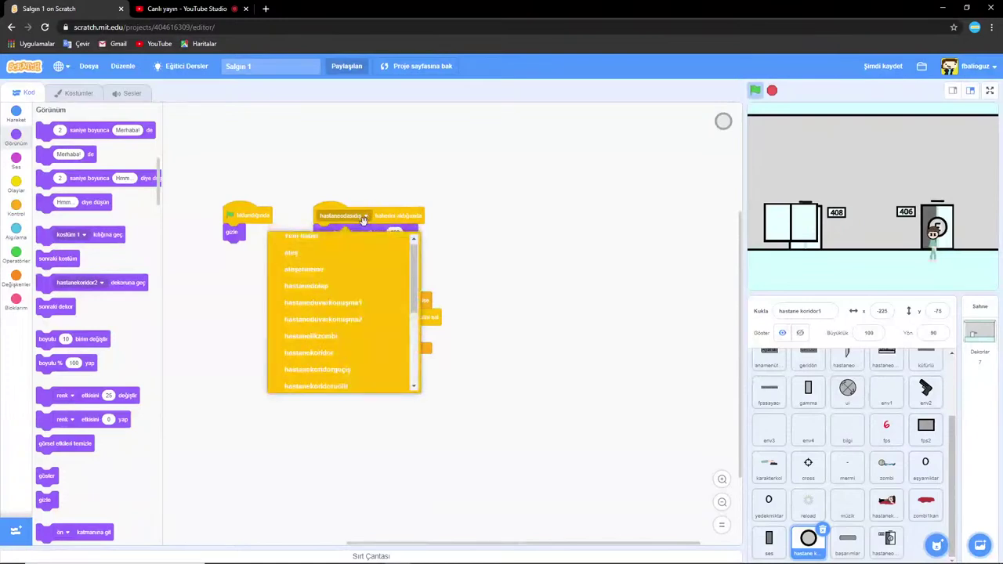
{"action": "left_click", "coordinate": [503, 251]}
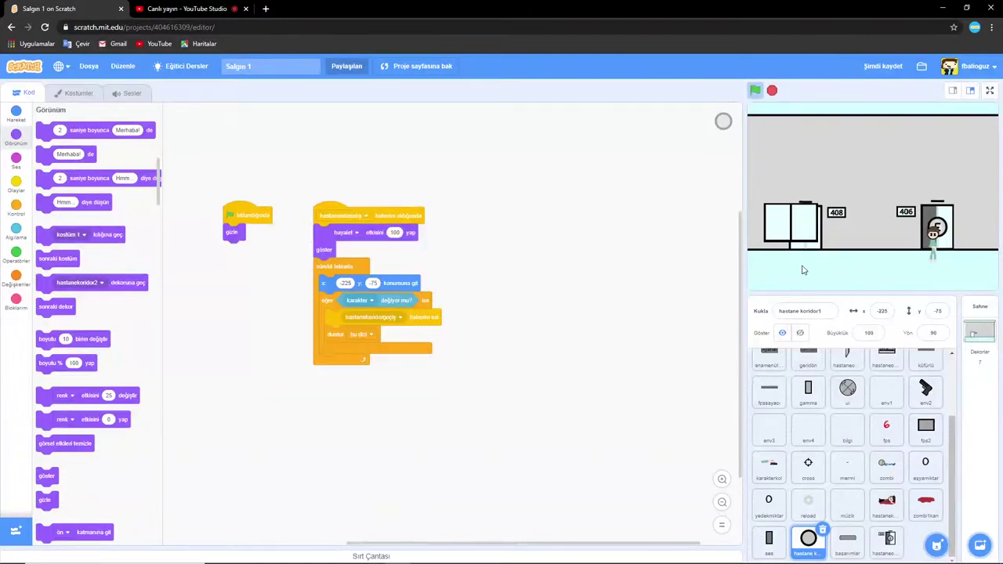
{"action": "left_click", "coordinate": [988, 334]}
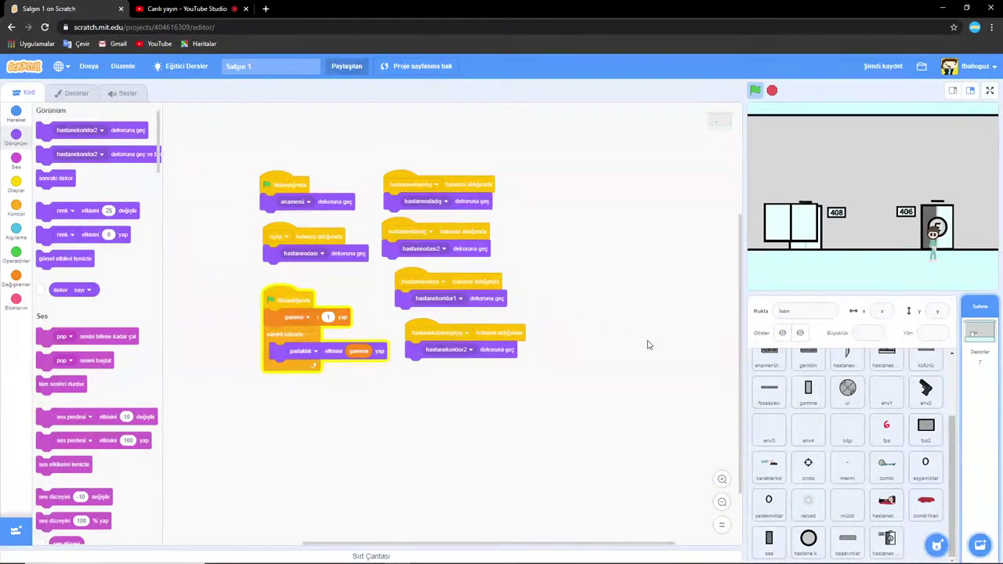
Step: Reselect hastane koridor1 and restart the game at the Salgın title screen
{"action": "left_click", "coordinate": [809, 549]}
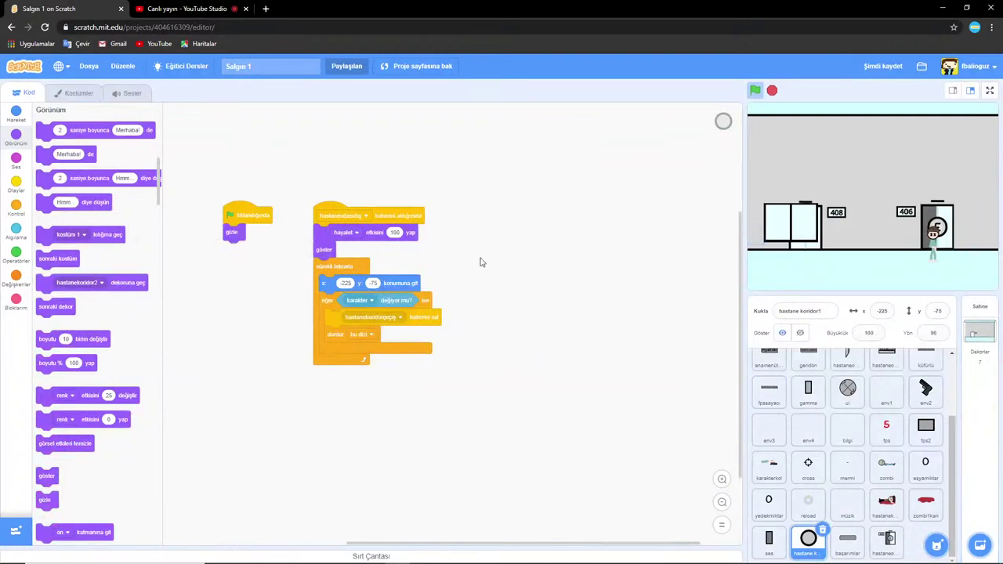
{"action": "scroll", "coordinate": [484, 262], "scroll_direction": "right", "scroll_amount": 1}
{"action": "left_click", "coordinate": [754, 92]}
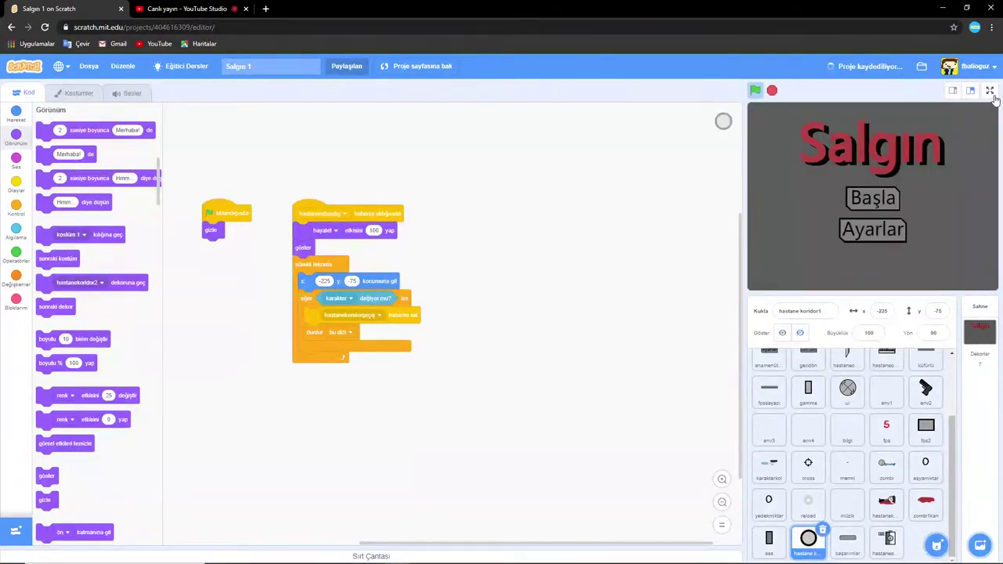
Step: Start the game fullscreen with Başla, walk left and use the room's door
{"action": "left_click", "coordinate": [990, 92]}
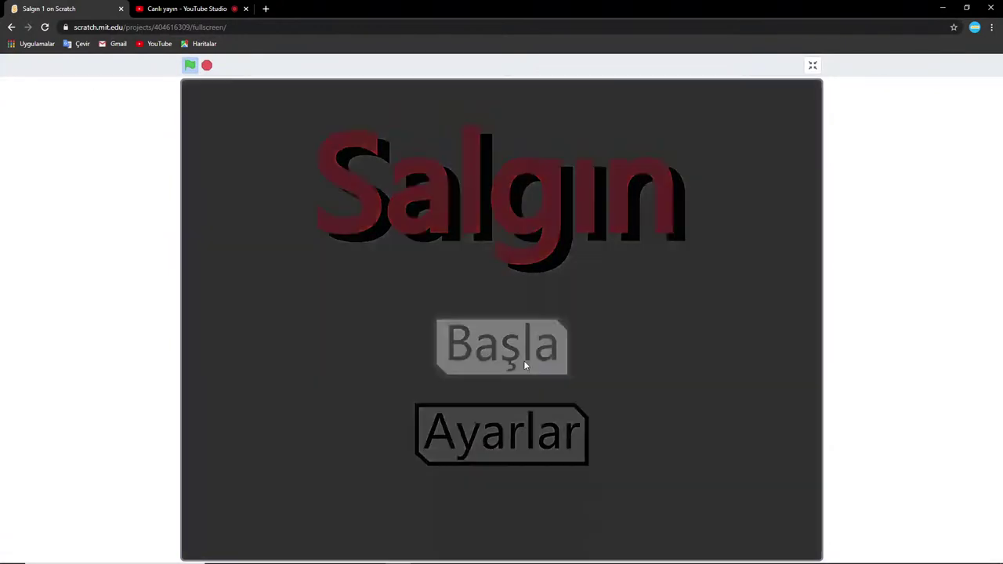
{"action": "left_click", "coordinate": [524, 362]}
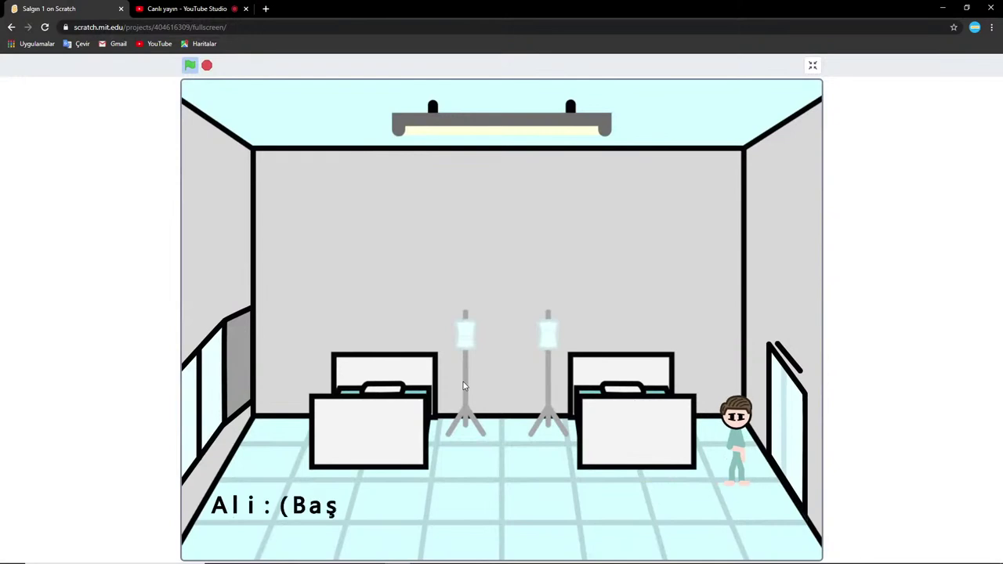
{"action": "key", "text": "Left"}
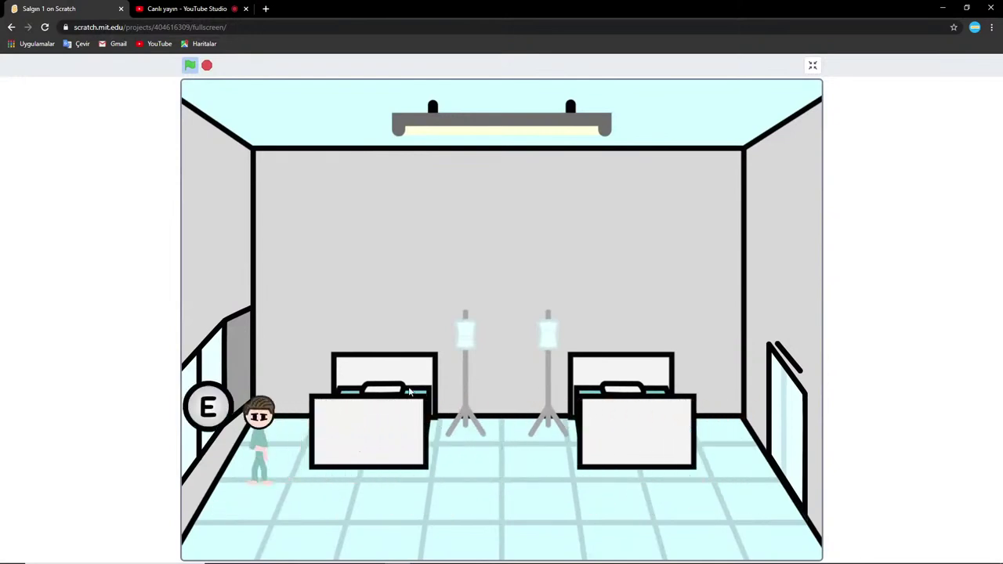
{"action": "key", "text": "e"}
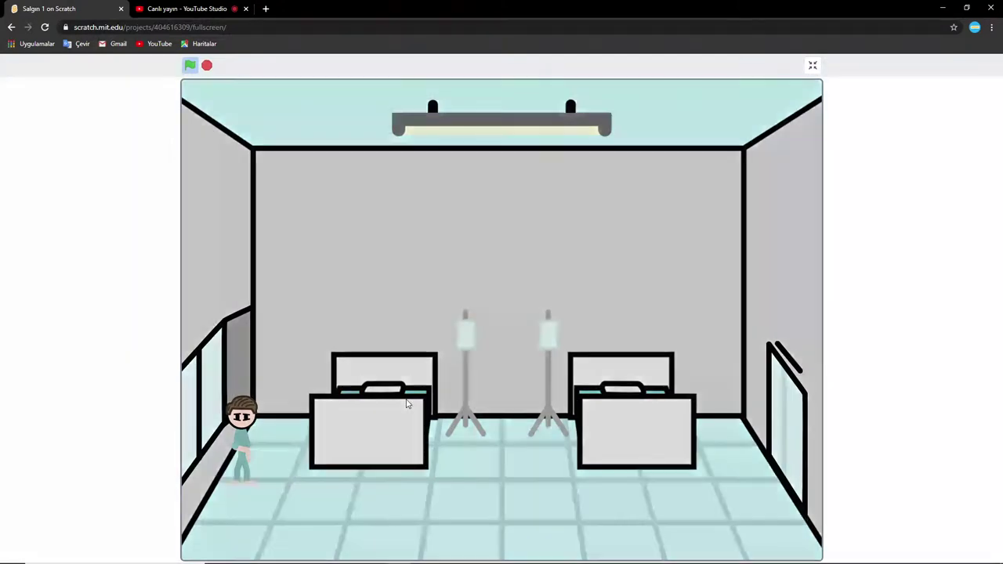
Step: Walk Ali left along the corridor past the pillar and interact with the left window
{"action": "key", "text": "Left"}
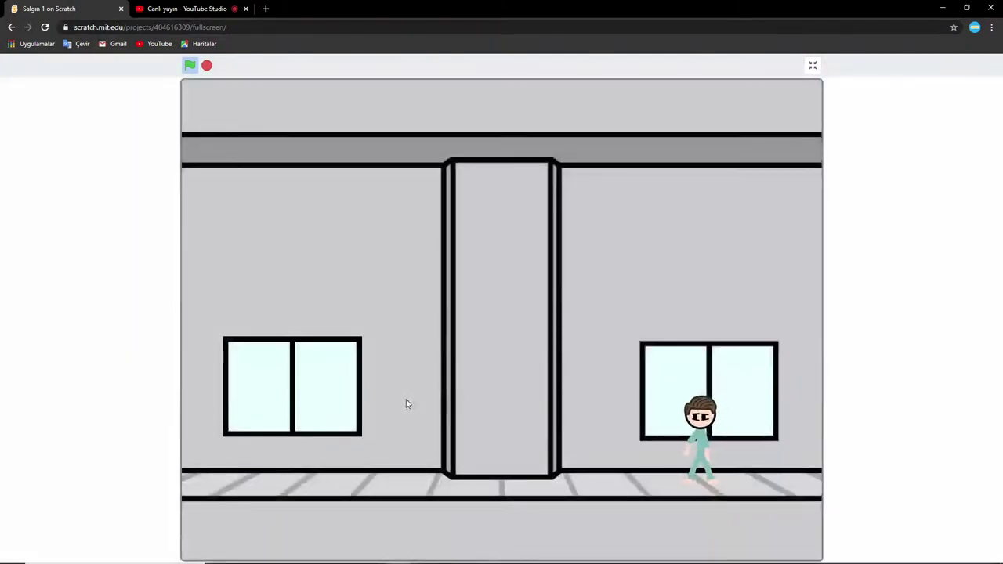
{"action": "key", "text": "Left"}
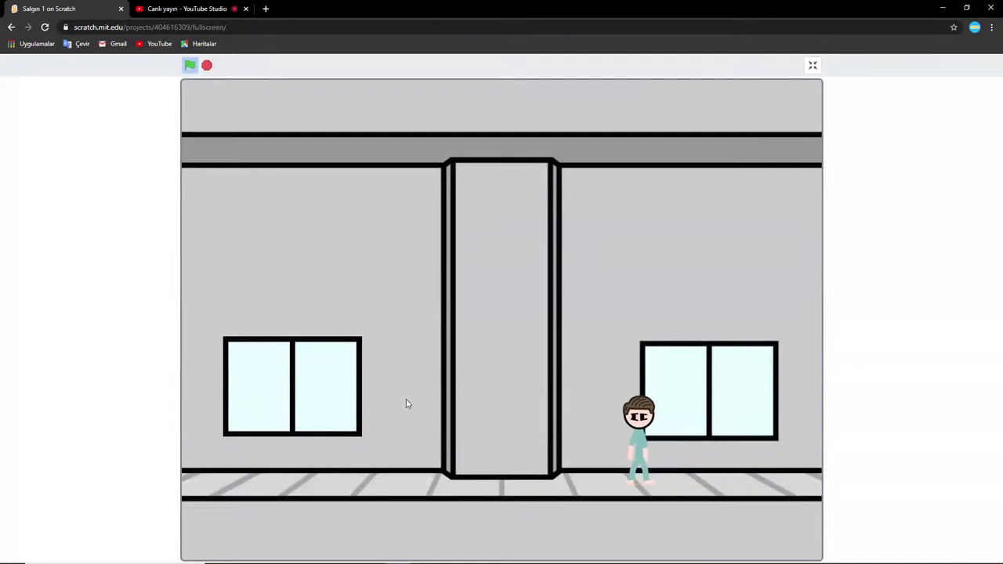
{"action": "key", "text": "Left"}
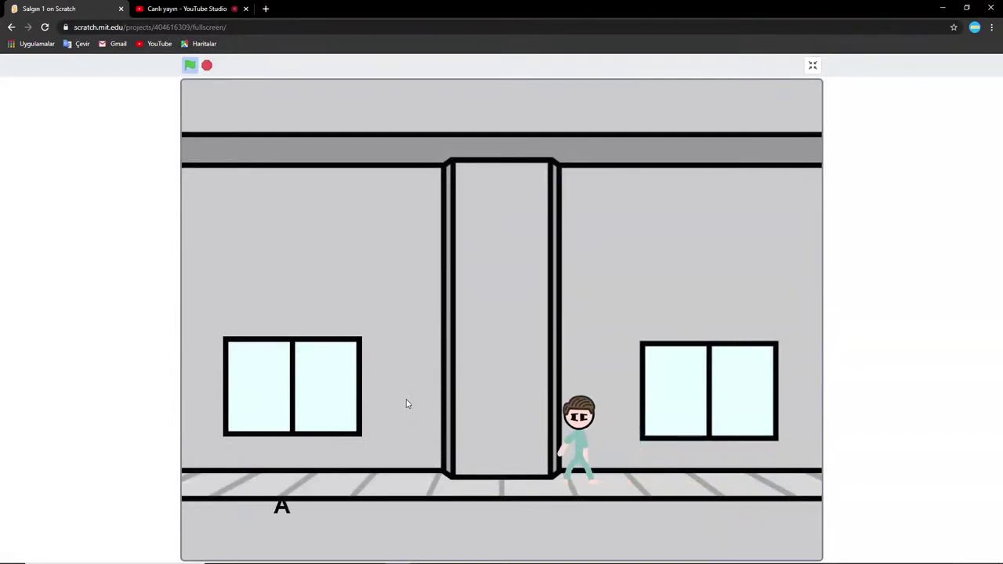
{"action": "key", "text": "Left"}
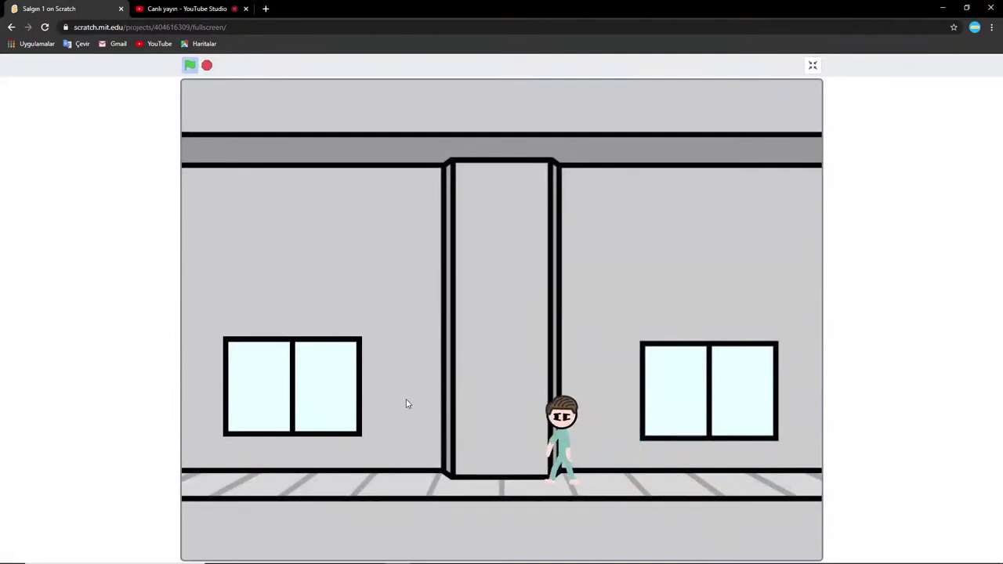
{"action": "key", "text": "Left"}
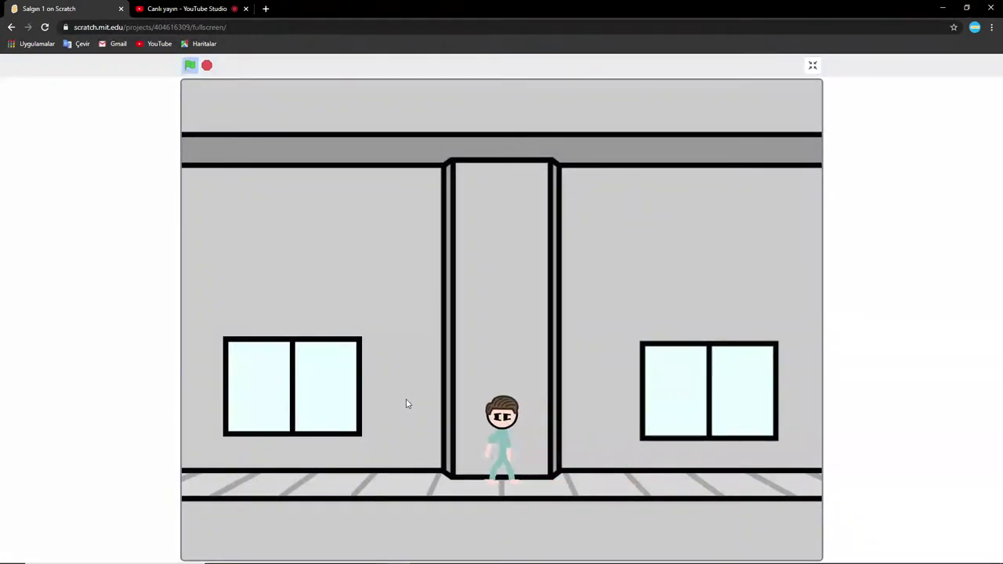
{"action": "key", "text": "Left"}
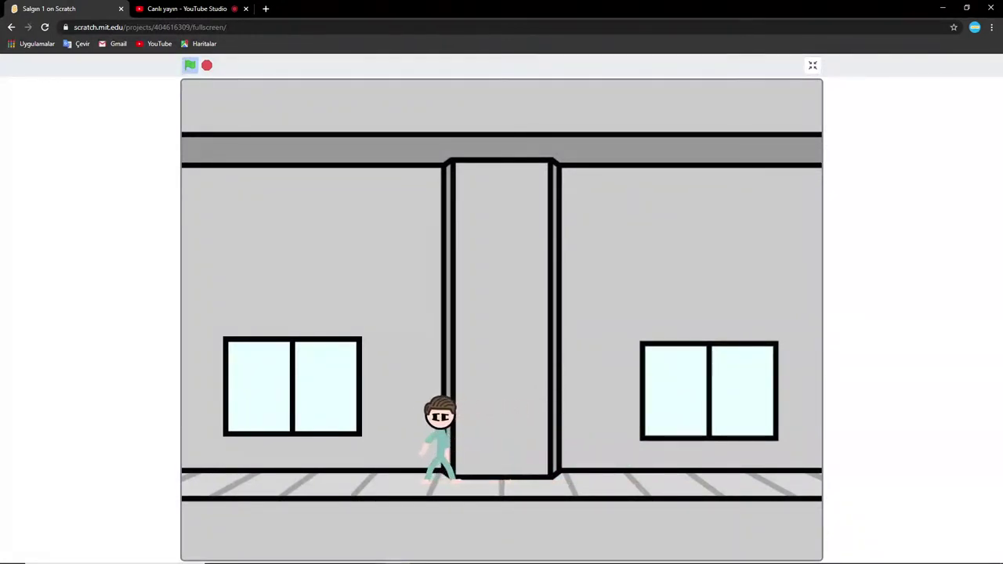
{"action": "key", "text": "Left"}
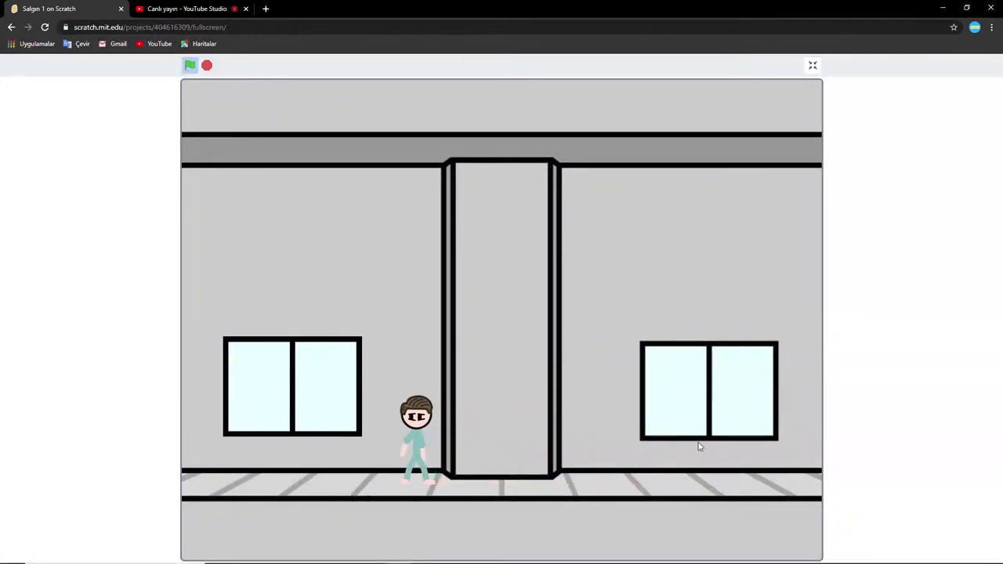
{"action": "key", "text": "Left"}
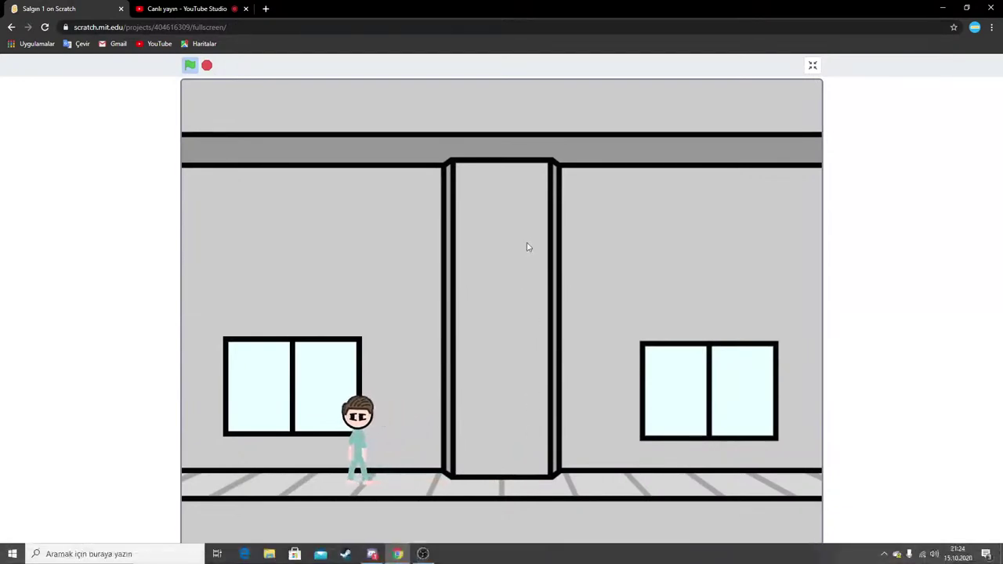
{"action": "key", "text": "Left"}
{"action": "key", "text": "e"}
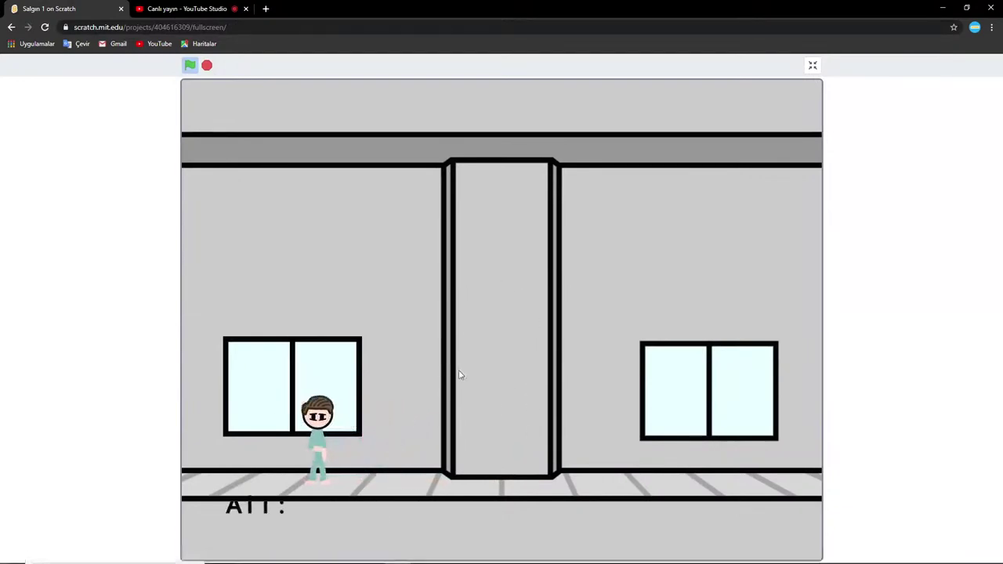
{"action": "left_click", "coordinate": [372, 554]}
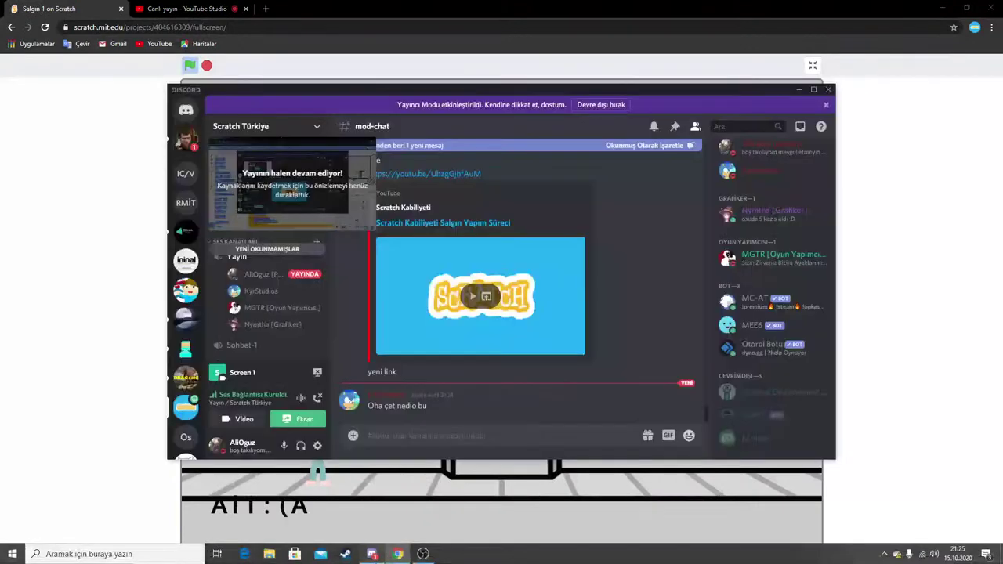
{"action": "left_click", "coordinate": [186, 140]}
{"action": "left_click", "coordinate": [909, 331]}
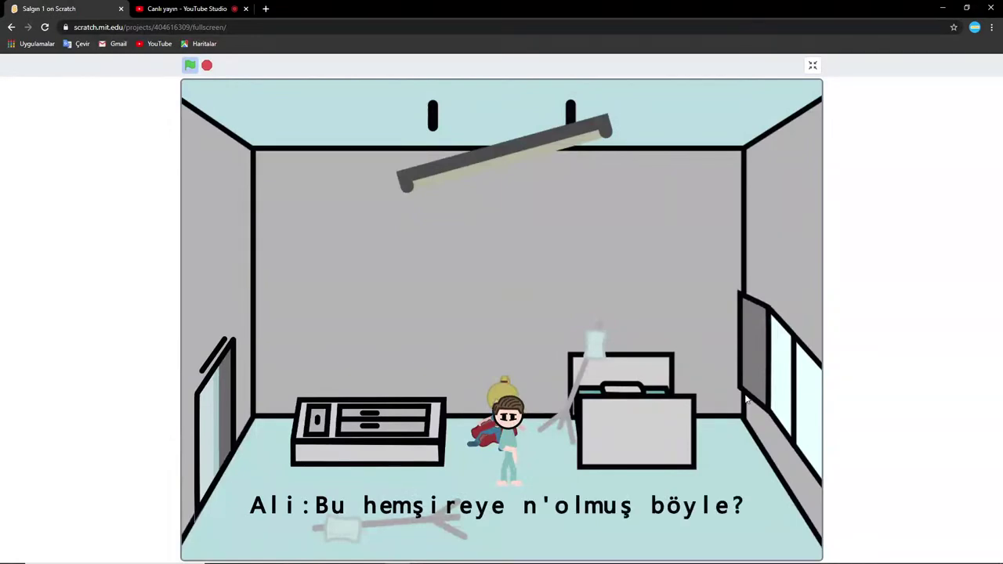
Step: Walk Ali left past the desk, out the room door and toward door 406
{"action": "key", "text": "Left"}
{"action": "key", "text": "Right"}
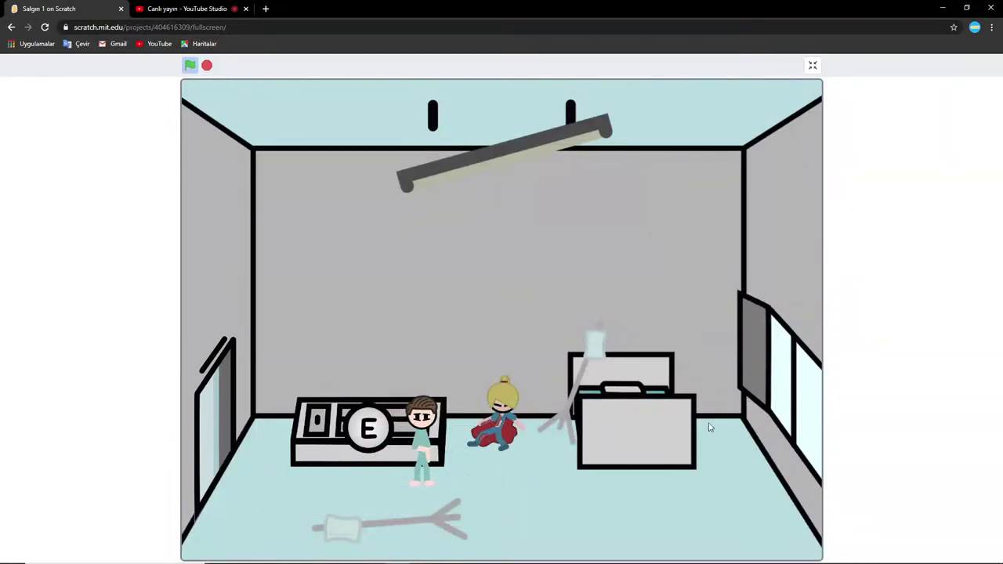
{"action": "key", "text": "Left"}
{"action": "key", "text": "e"}
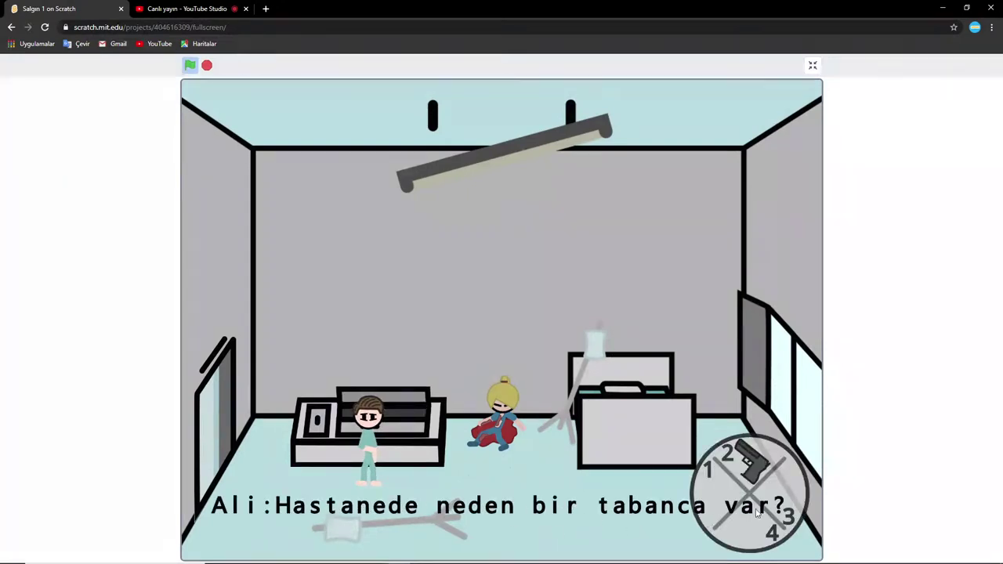
{"action": "key", "text": "Left"}
{"action": "key", "text": "e"}
{"action": "key", "text": "Left"}
Step: Set the 'haberini aldığında' trigger to hastanekoridor, then restart the game fullscreen
{"action": "left_click", "coordinate": [812, 65]}
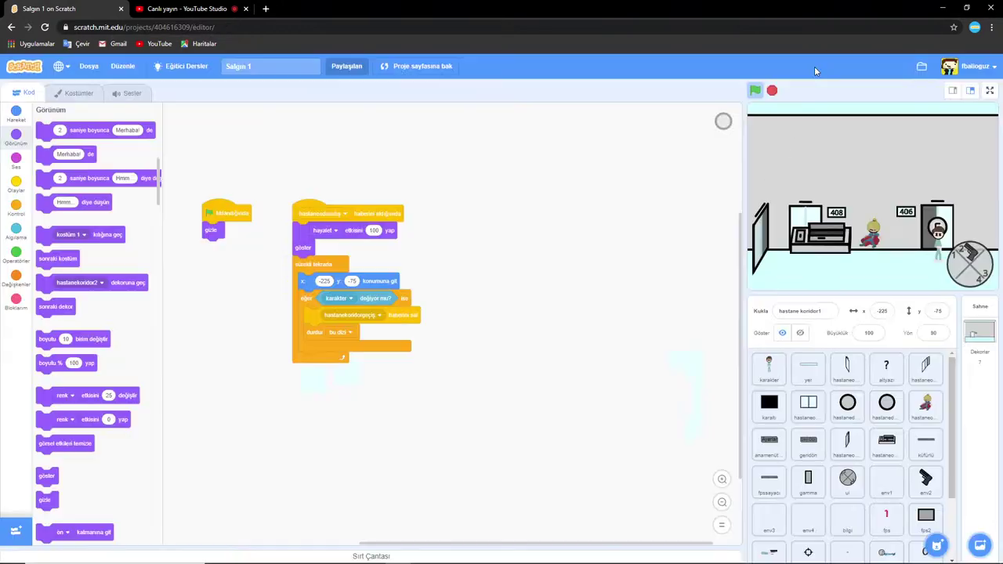
{"action": "left_click", "coordinate": [344, 213]}
{"action": "scroll", "coordinate": [337, 311], "scroll_direction": "down", "scroll_amount": 2}
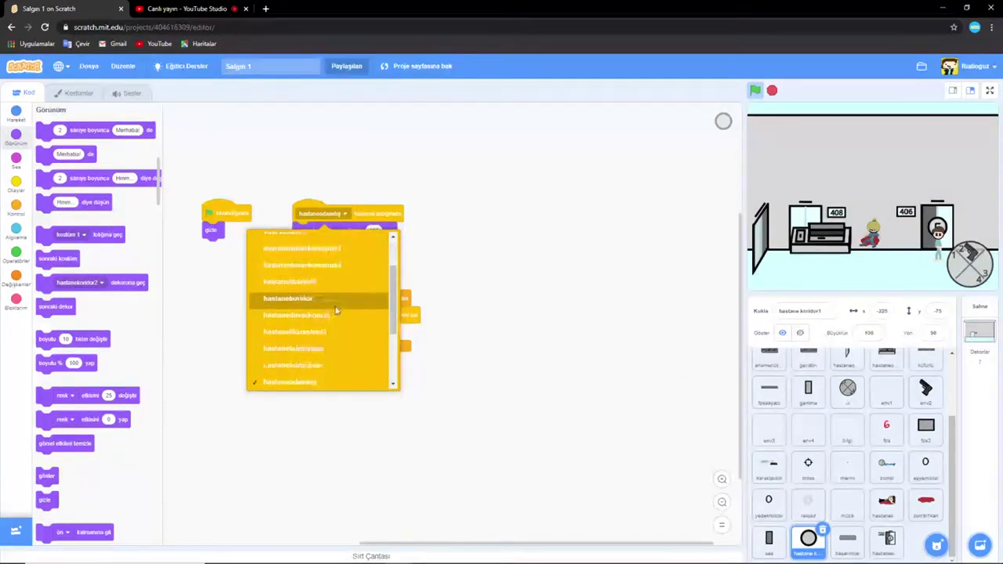
{"action": "left_click", "coordinate": [331, 309]}
{"action": "left_click", "coordinate": [339, 216]}
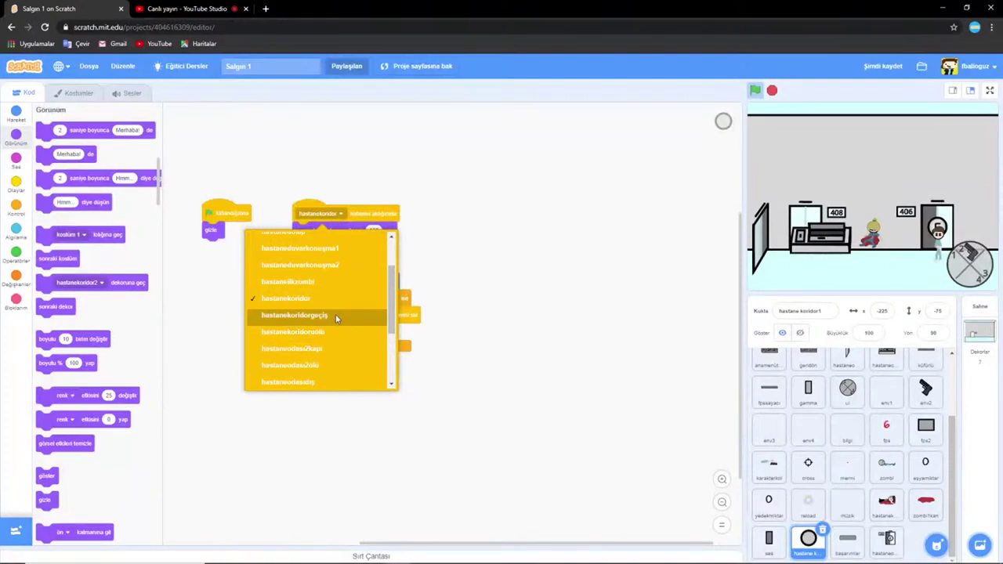
{"action": "scroll", "coordinate": [342, 329], "scroll_direction": "down", "scroll_amount": 2}
{"action": "left_click", "coordinate": [627, 211]}
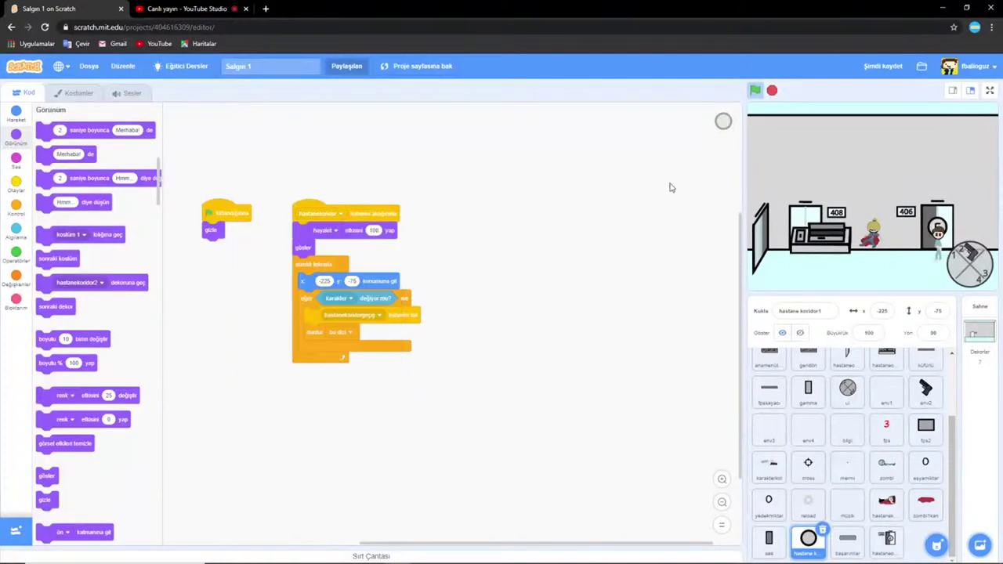
{"action": "left_click", "coordinate": [754, 91]}
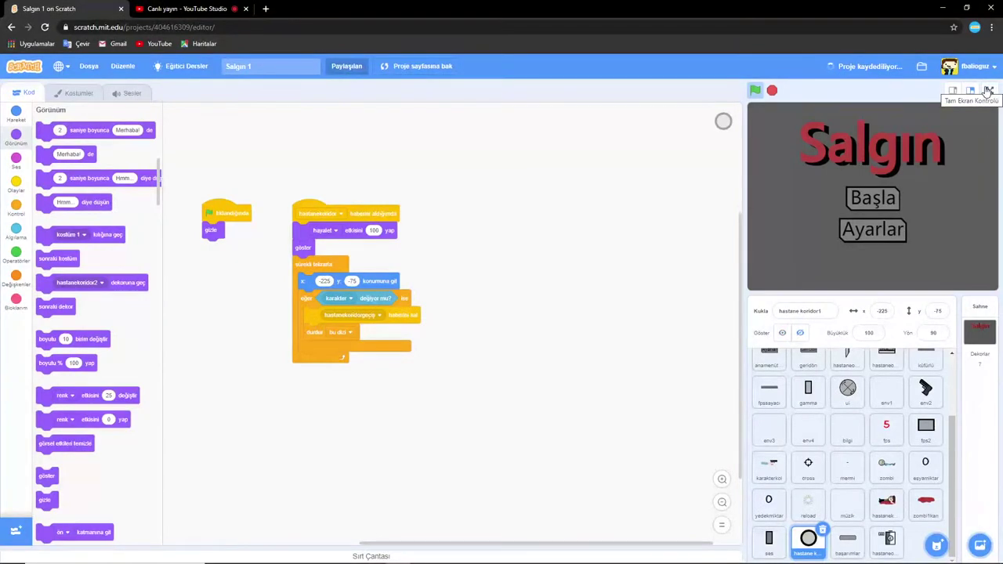
{"action": "left_click", "coordinate": [989, 92]}
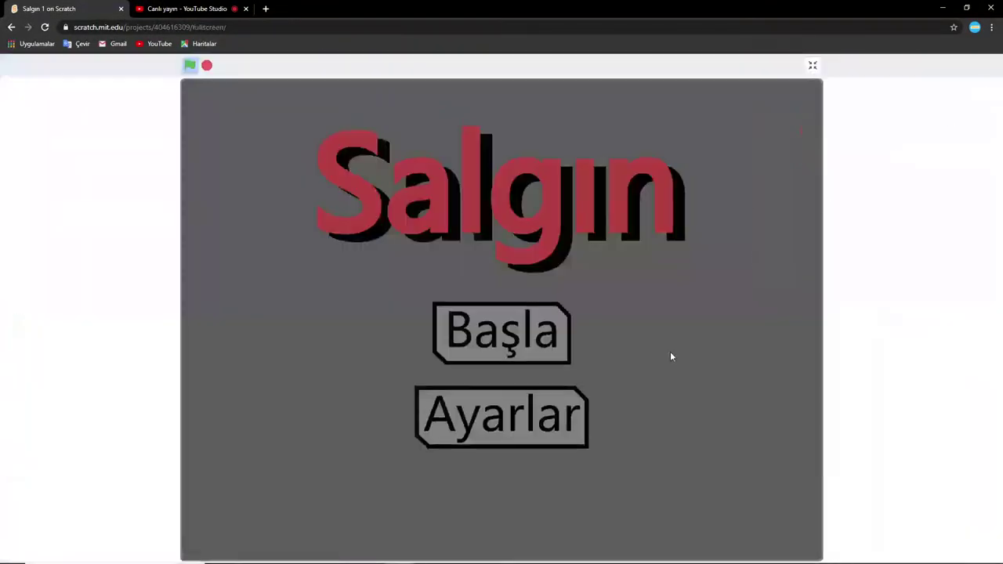
Step: Start from Başla, pass through the ward door and interact with the hallway window
{"action": "left_click", "coordinate": [535, 365]}
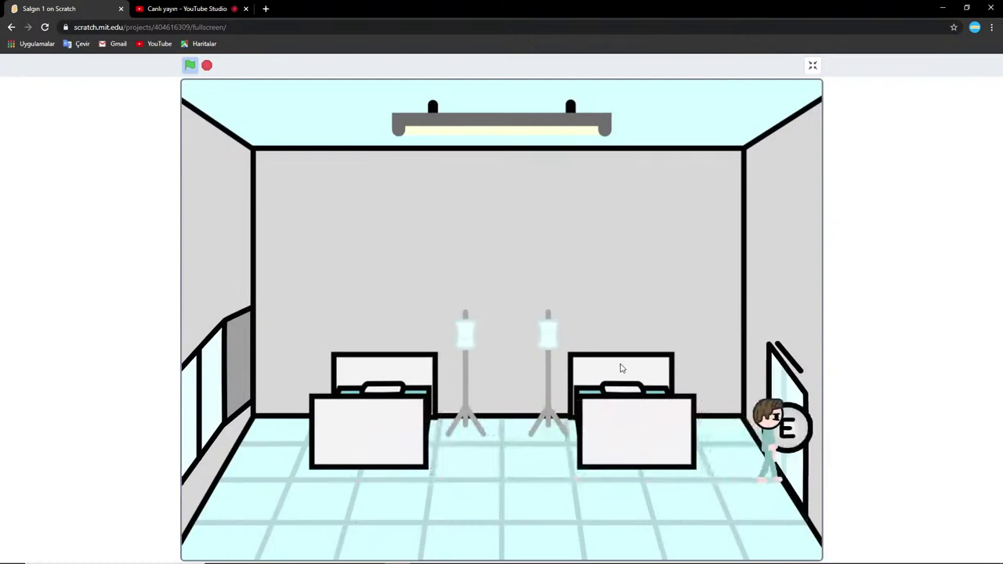
{"action": "key", "text": "e"}
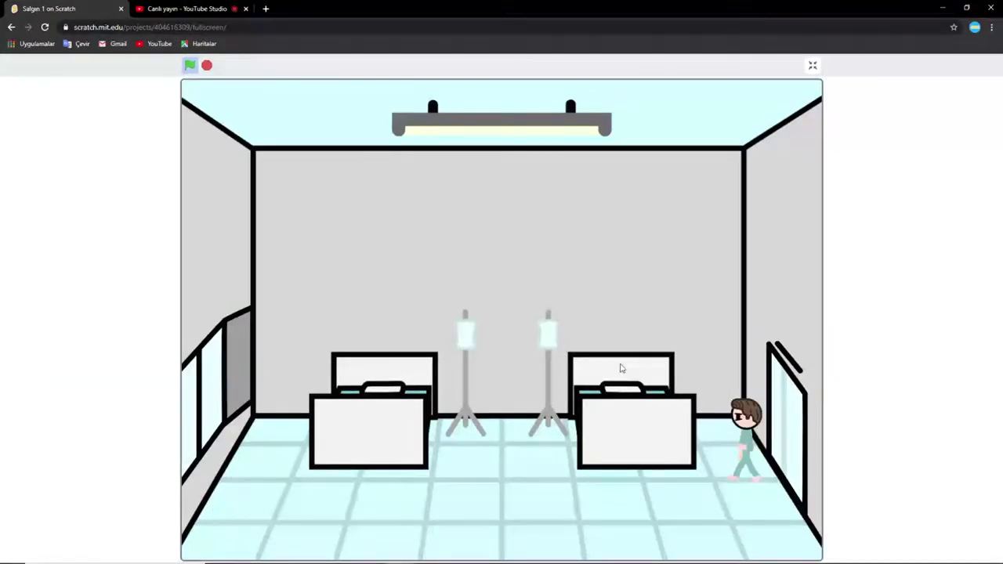
{"action": "key", "text": "e"}
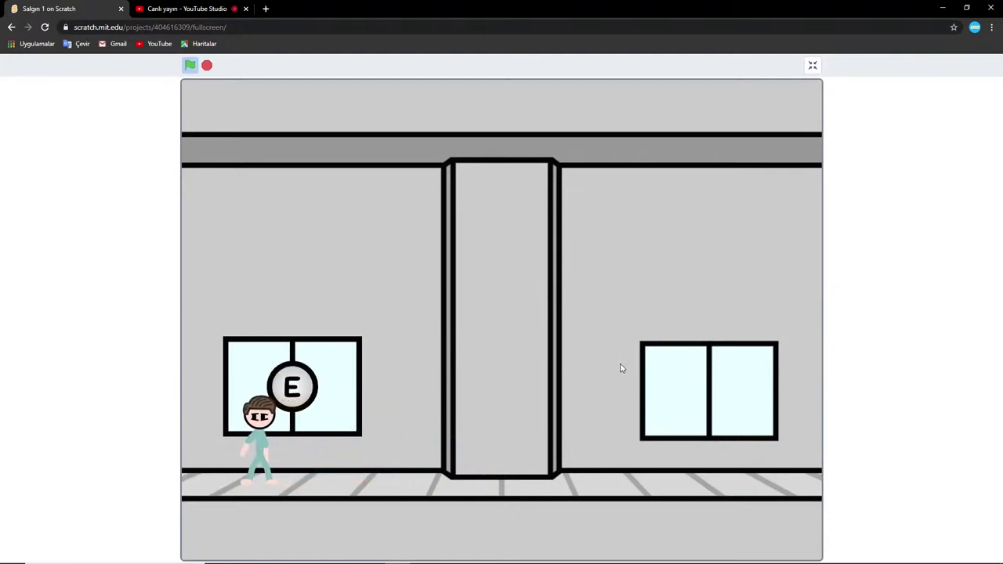
{"action": "key", "text": "e"}
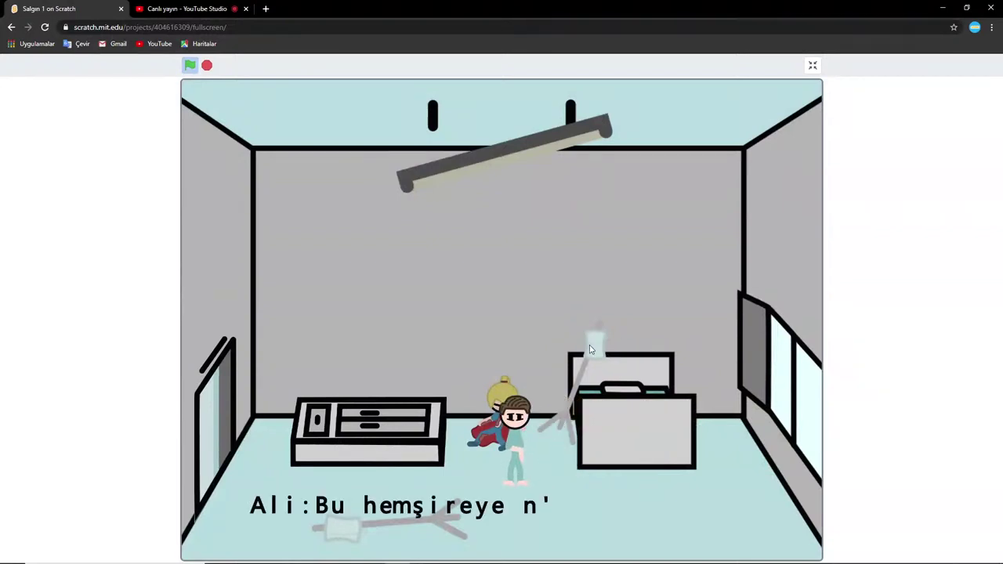
Step: Walk back and forth in the nurse's room, then exit through the door into the 408/406 corridor
{"action": "key", "text": "Left"}
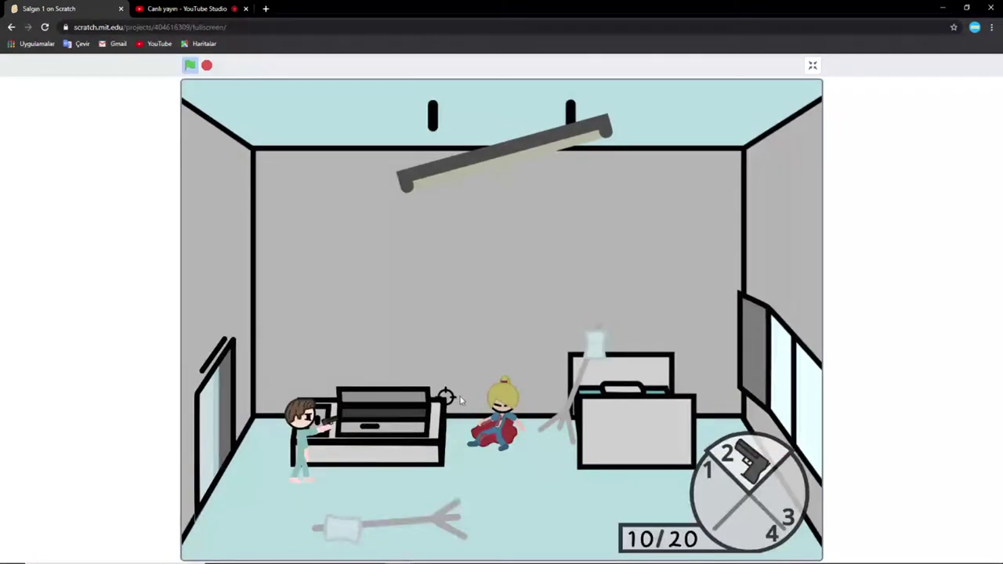
{"action": "key", "text": "Right"}
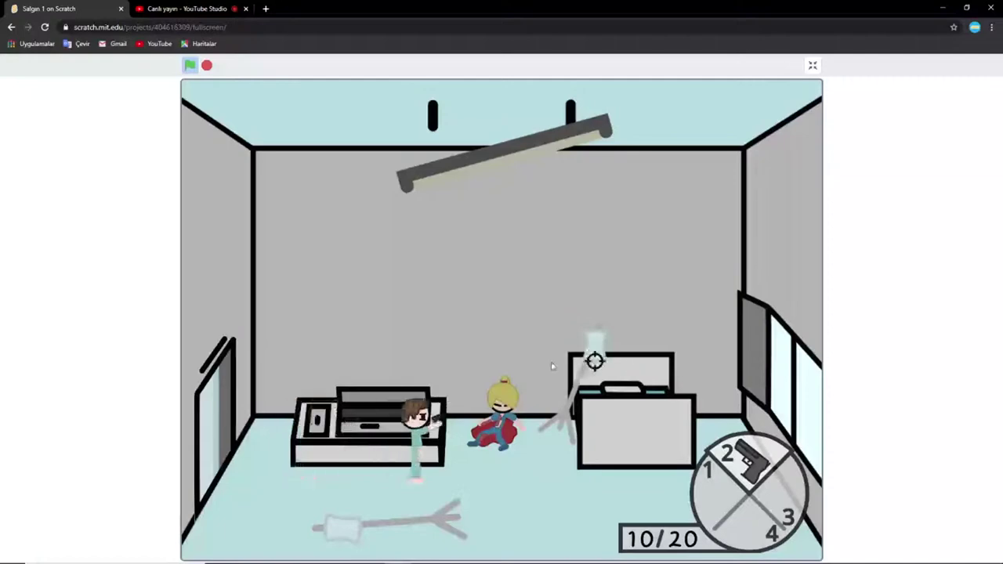
{"action": "key", "text": "Left"}
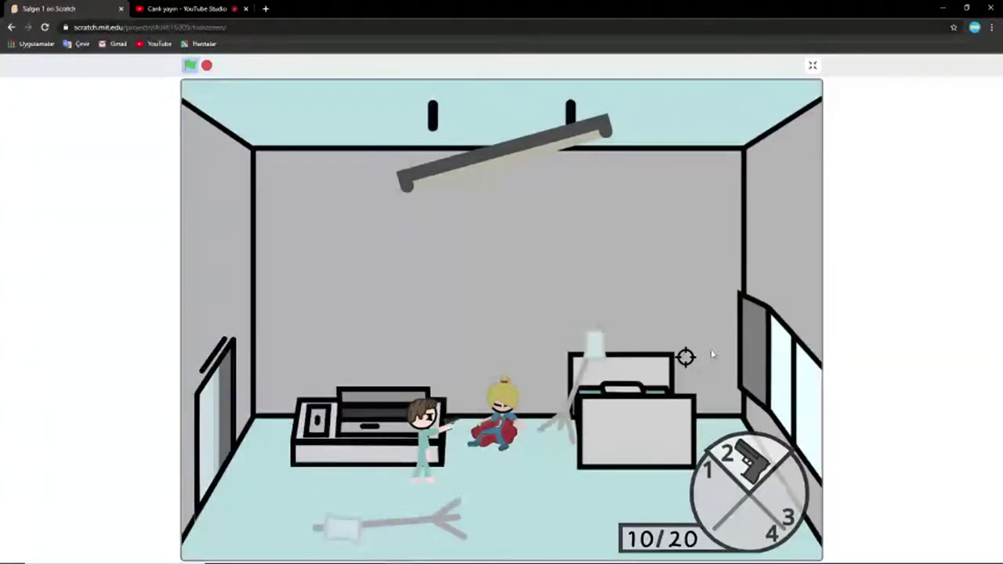
{"action": "key", "text": "Right"}
{"action": "key", "text": "Left"}
{"action": "key", "text": "Left"}
{"action": "key", "text": "e"}
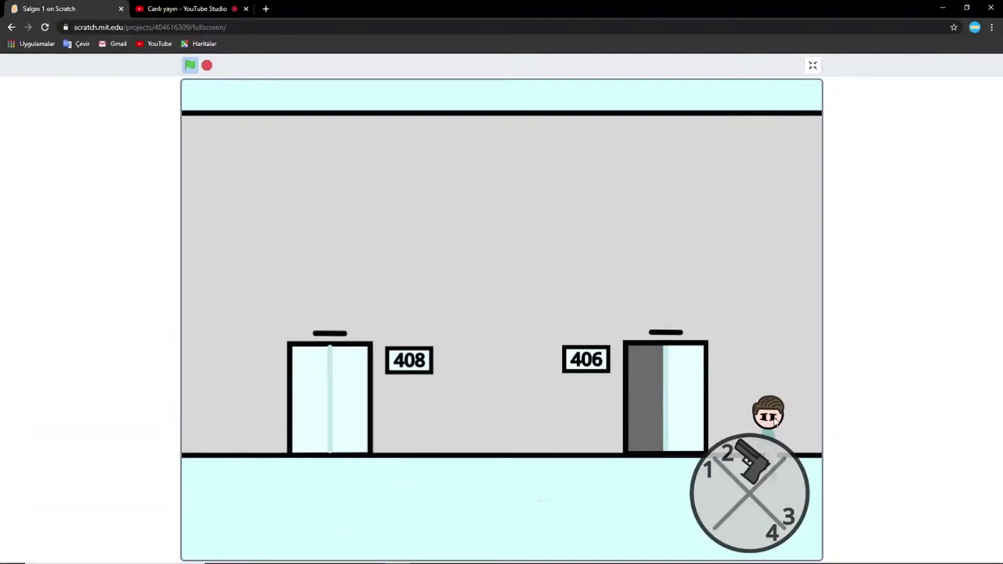
Step: Insert a 0.2-second 'bekle' block under the message trigger, restart and save the project
{"action": "left_click", "coordinate": [813, 65]}
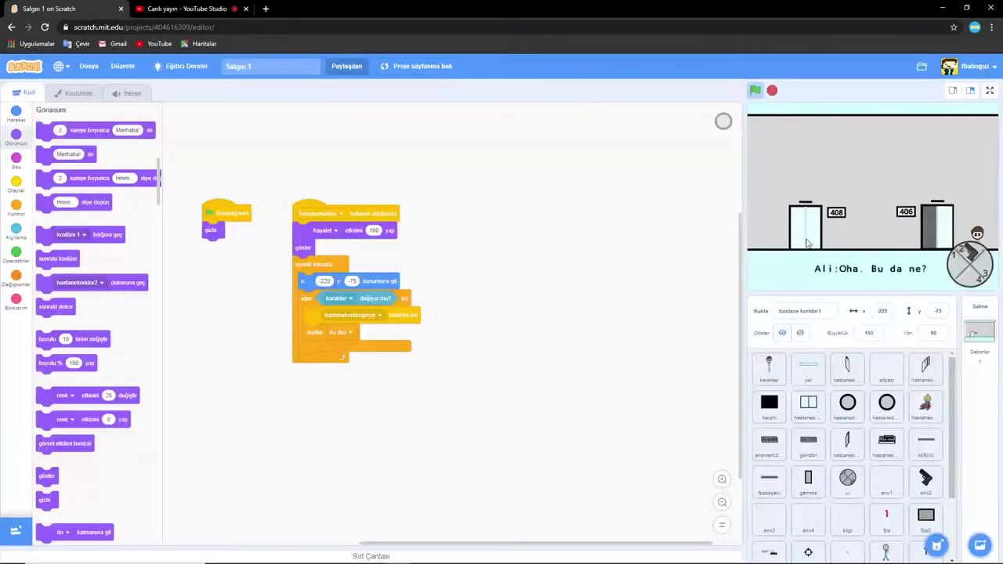
{"action": "left_click", "coordinate": [15, 188]}
{"action": "scroll", "coordinate": [64, 251], "scroll_direction": "down", "scroll_amount": 3}
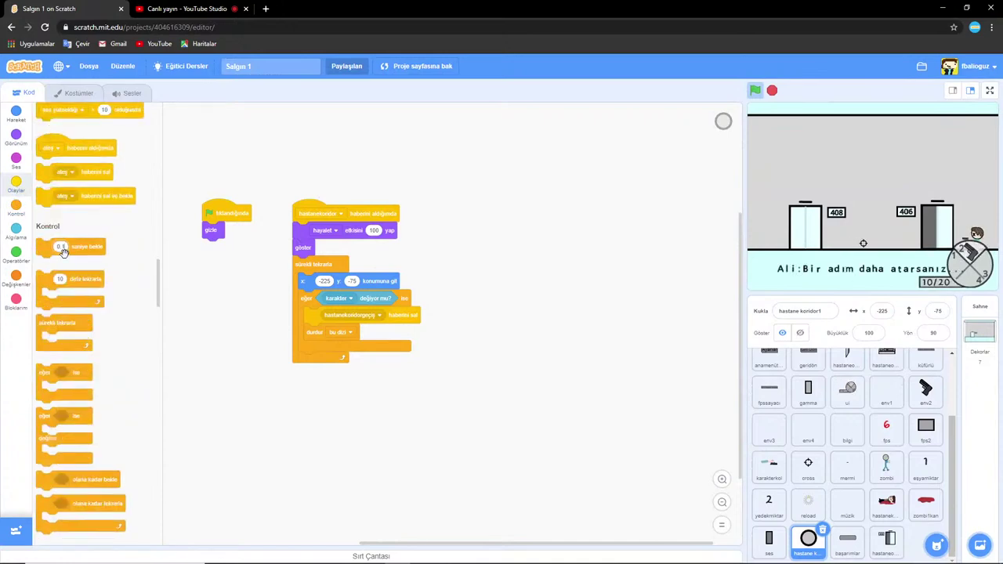
{"action": "left_click_drag", "start_coordinate": [98, 246], "coordinate": [360, 227]}
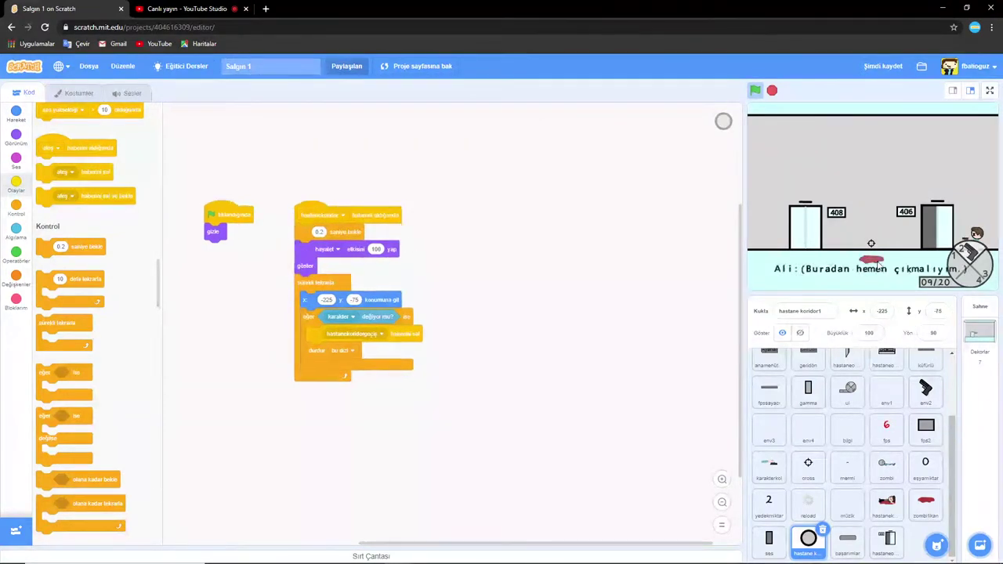
{"action": "left_click", "coordinate": [755, 91]}
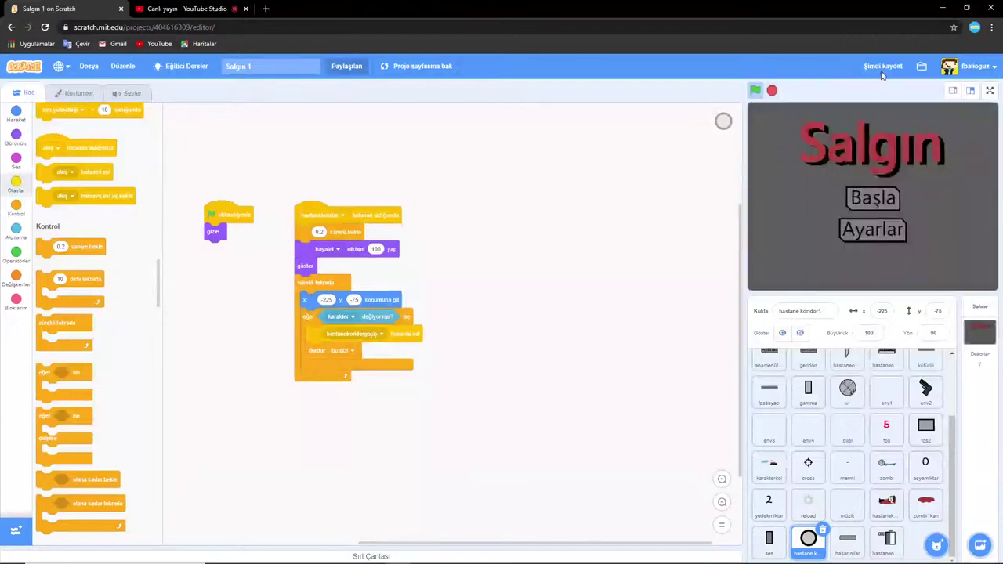
{"action": "left_click", "coordinate": [883, 67]}
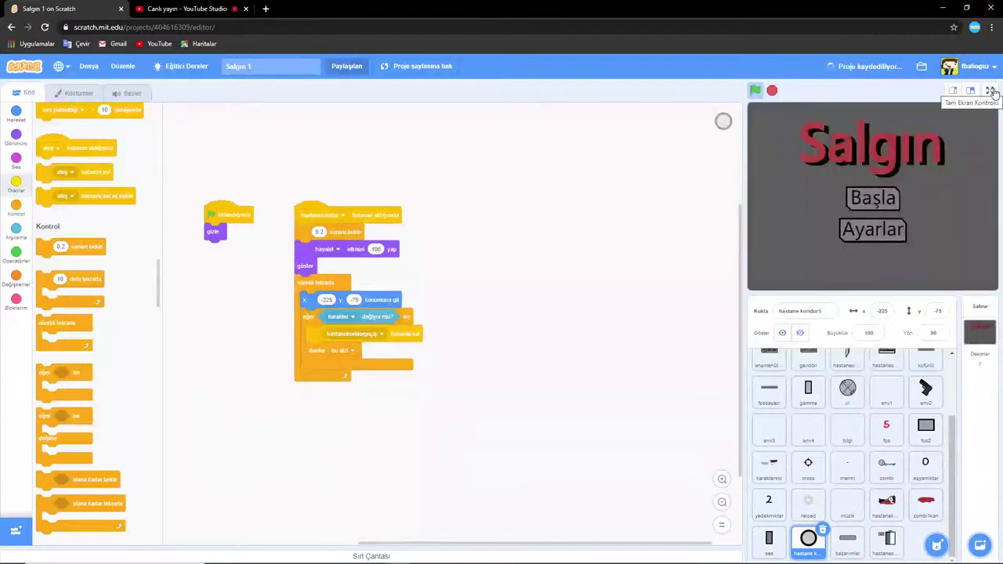
Step: Run the game fullscreen and walk Ali right across the ward toward the door
{"action": "left_click", "coordinate": [992, 92]}
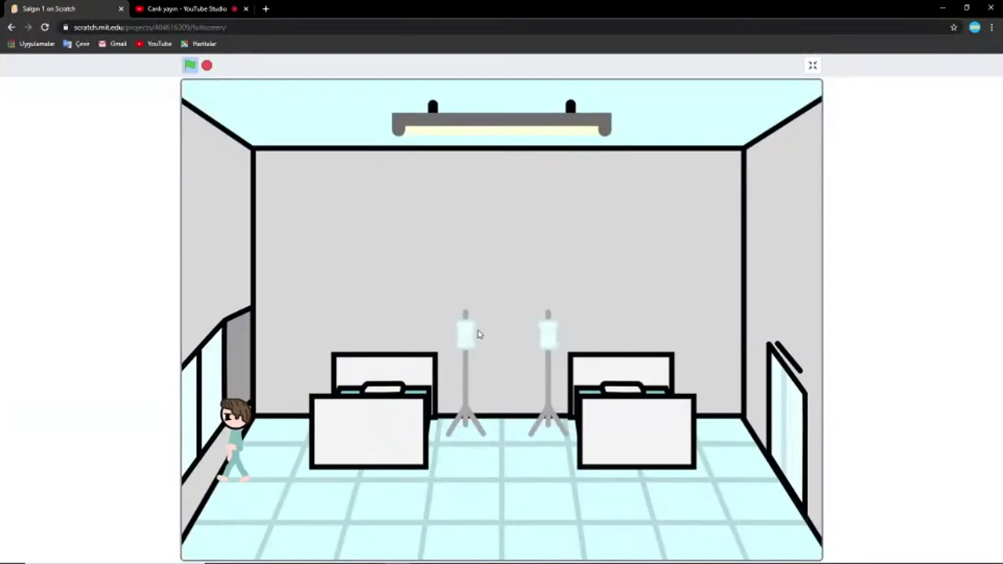
{"action": "key", "text": "Right"}
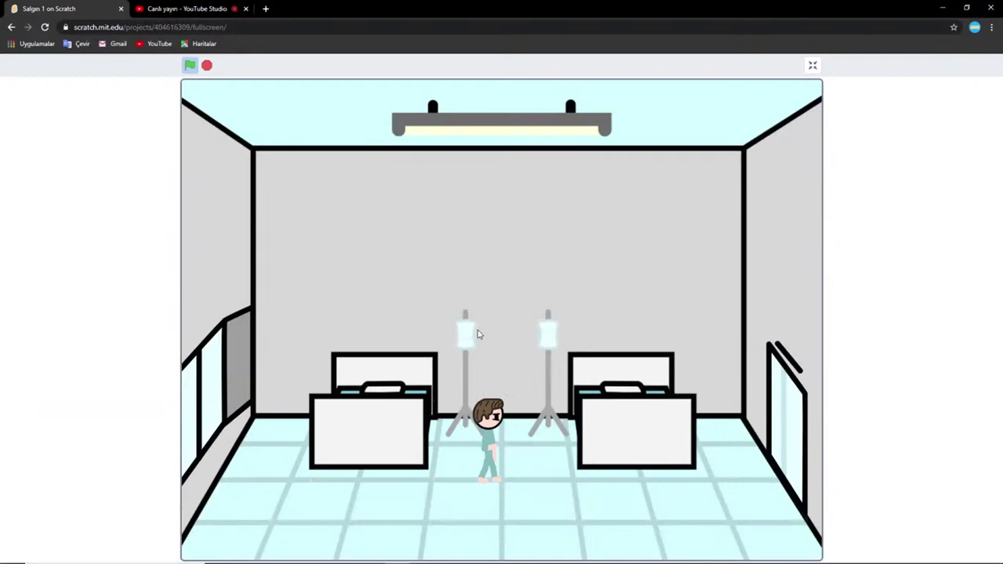
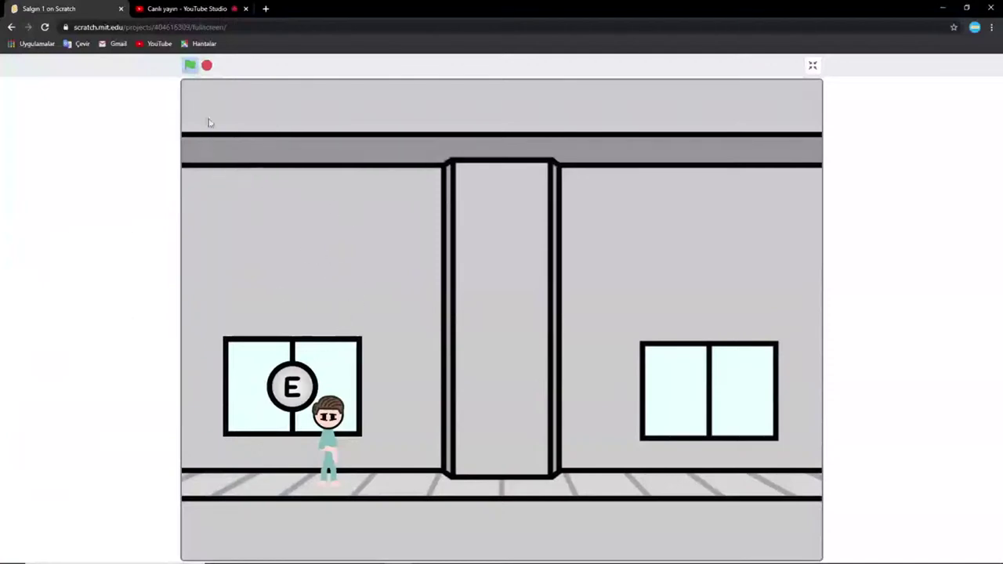
Step: Open youtube.com in a new tab and start Create > Go live
{"action": "left_click", "coordinate": [265, 8]}
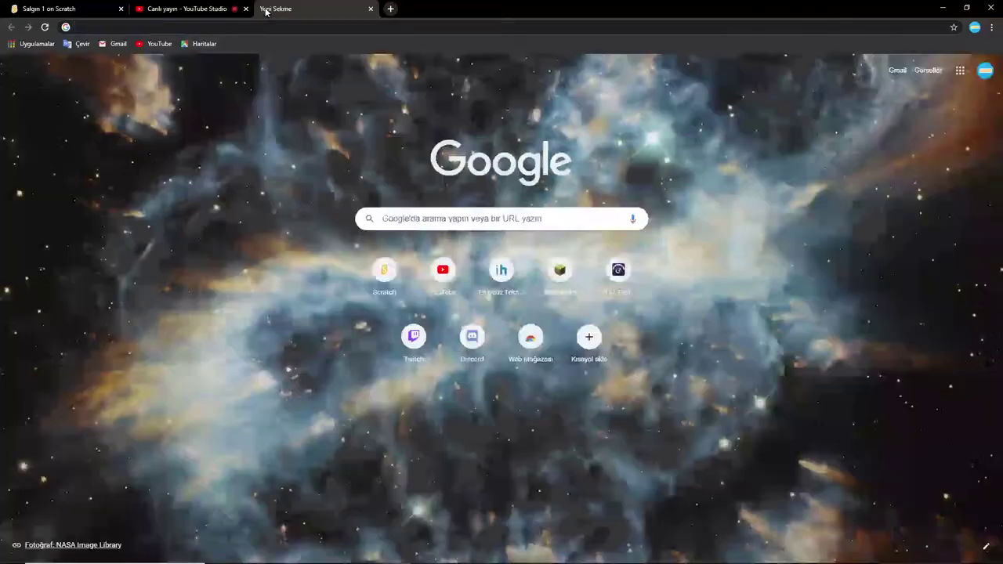
{"action": "type", "text": "you"}
{"action": "key", "text": "Return"}
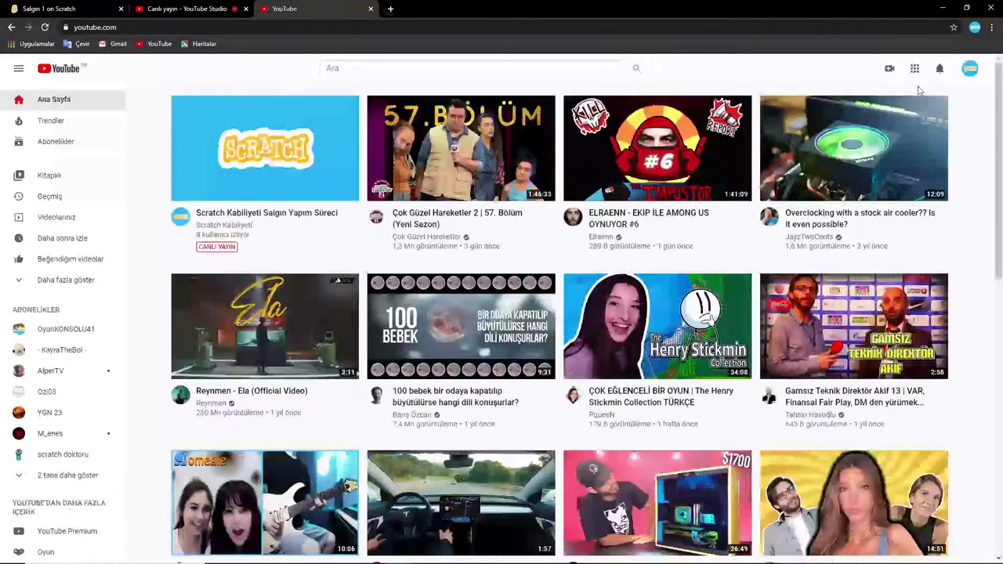
{"action": "left_click", "coordinate": [970, 69]}
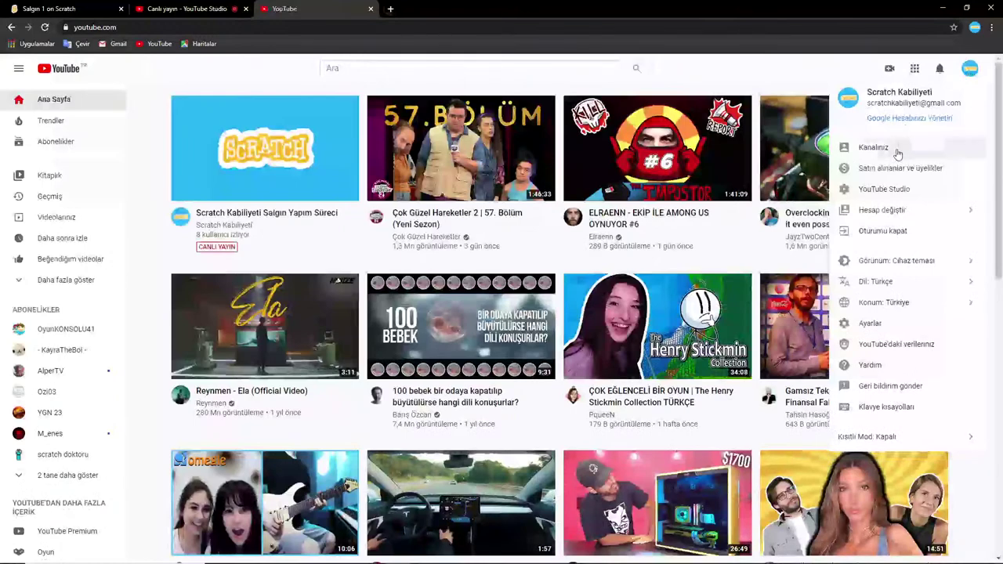
{"action": "left_click", "coordinate": [888, 69]}
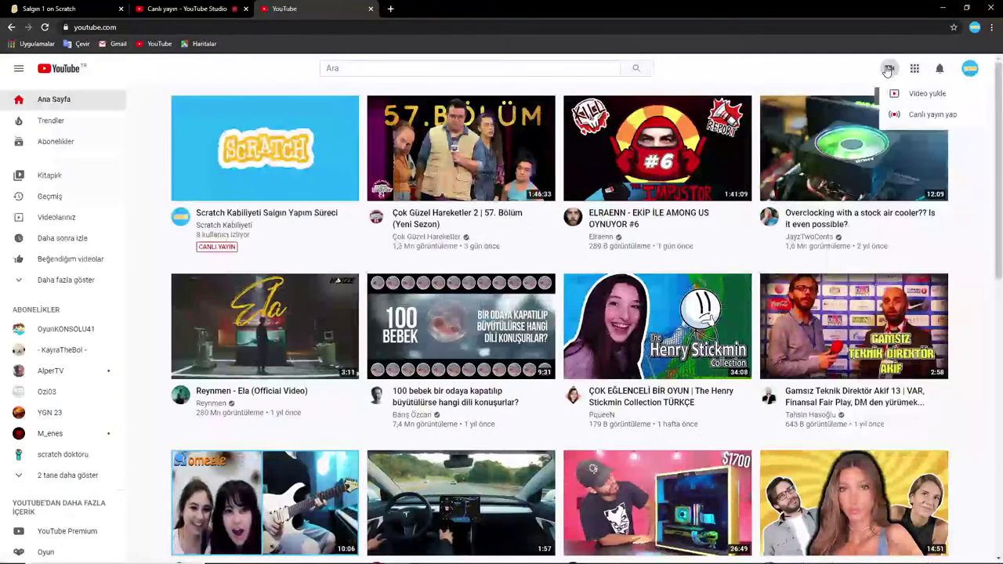
{"action": "left_click", "coordinate": [920, 115]}
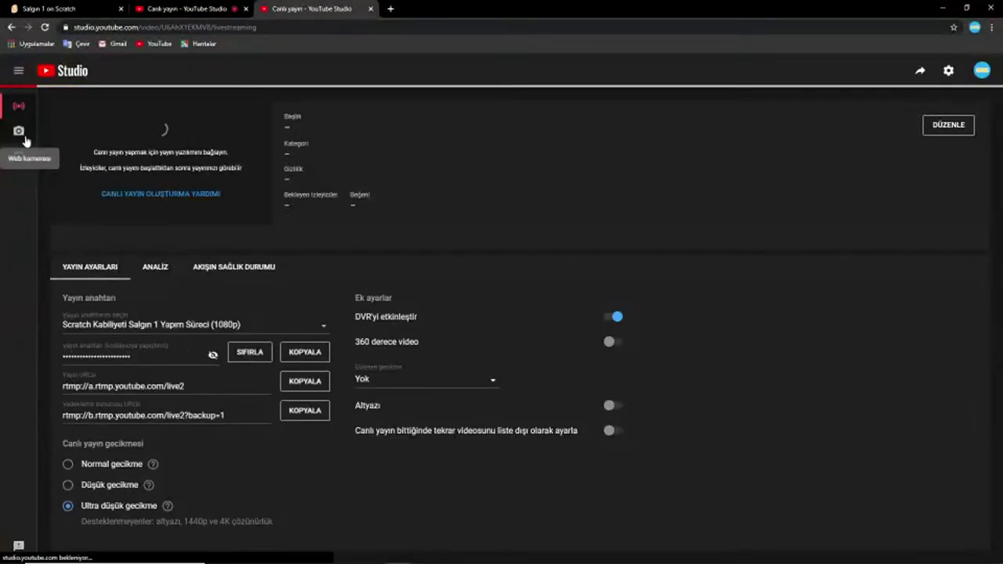
Step: Open the running live stream's control room from Manage and close the extra Studio tab
{"action": "left_click", "coordinate": [25, 139]}
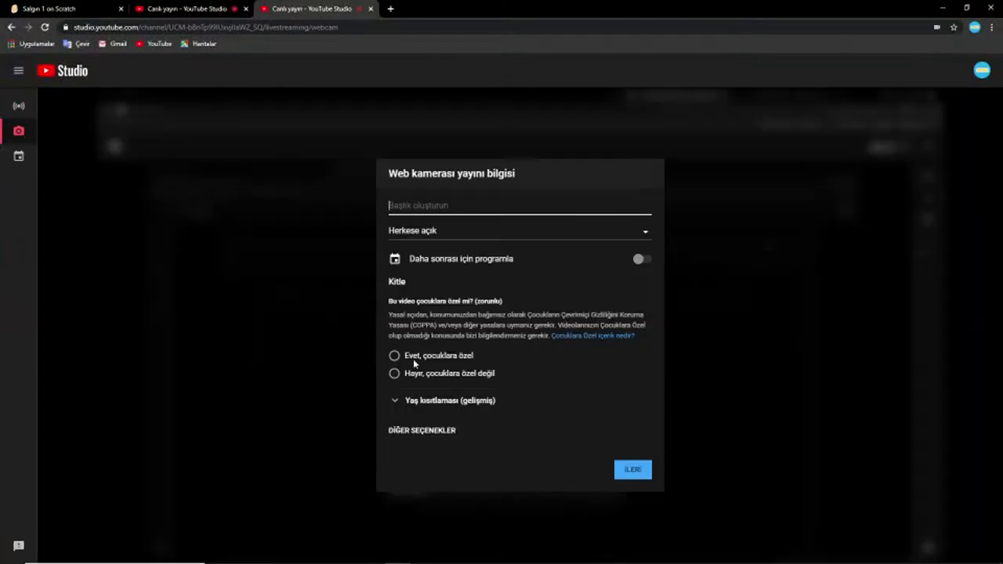
{"action": "left_click", "coordinate": [20, 155]}
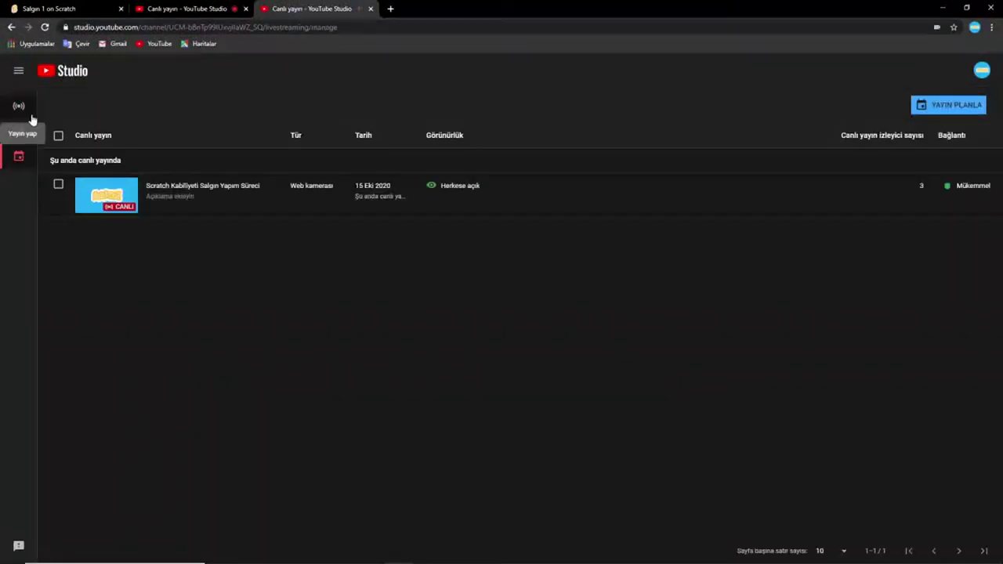
{"action": "left_click", "coordinate": [30, 116]}
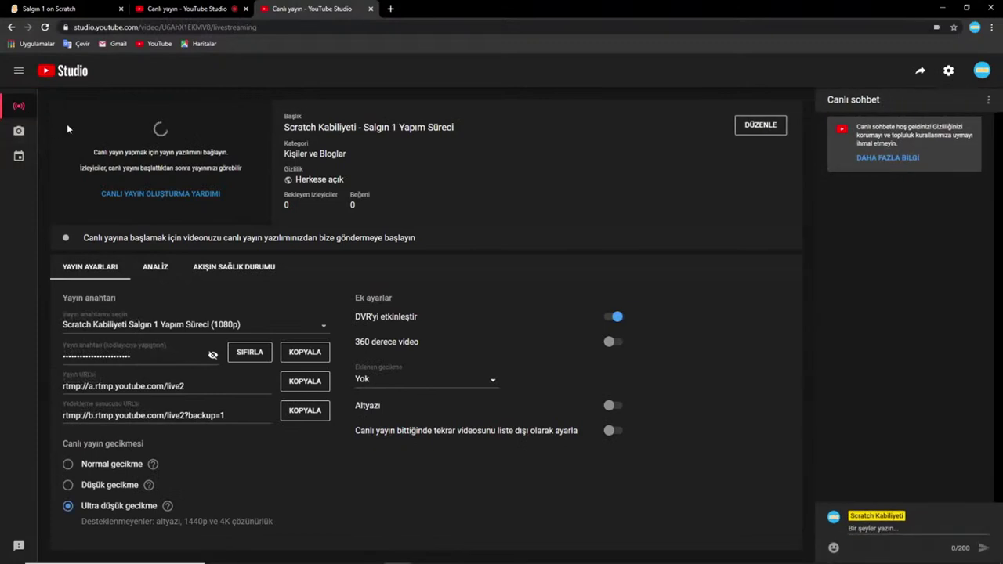
{"action": "mouse_move", "coordinate": [487, 552]}
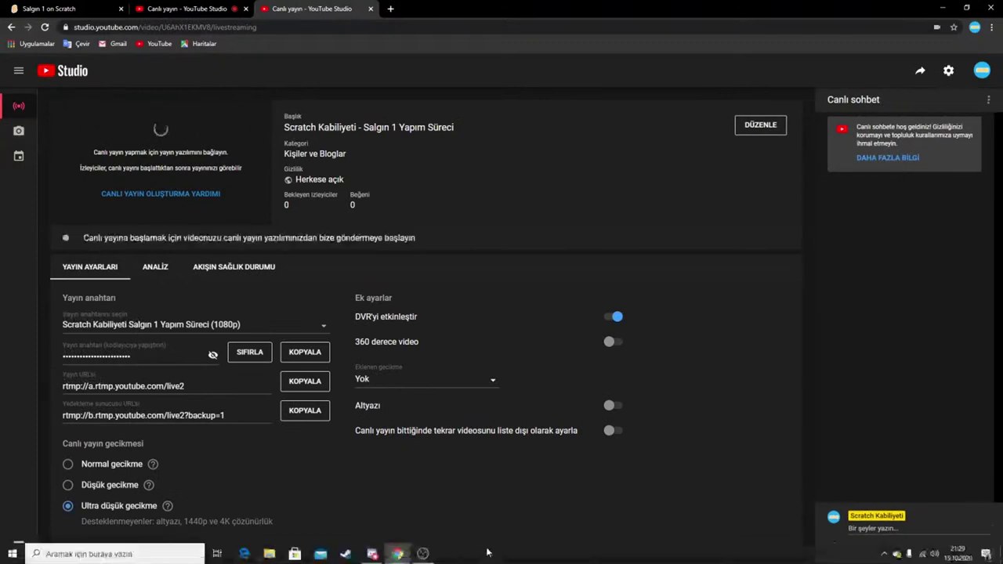
{"action": "left_click", "coordinate": [422, 553]}
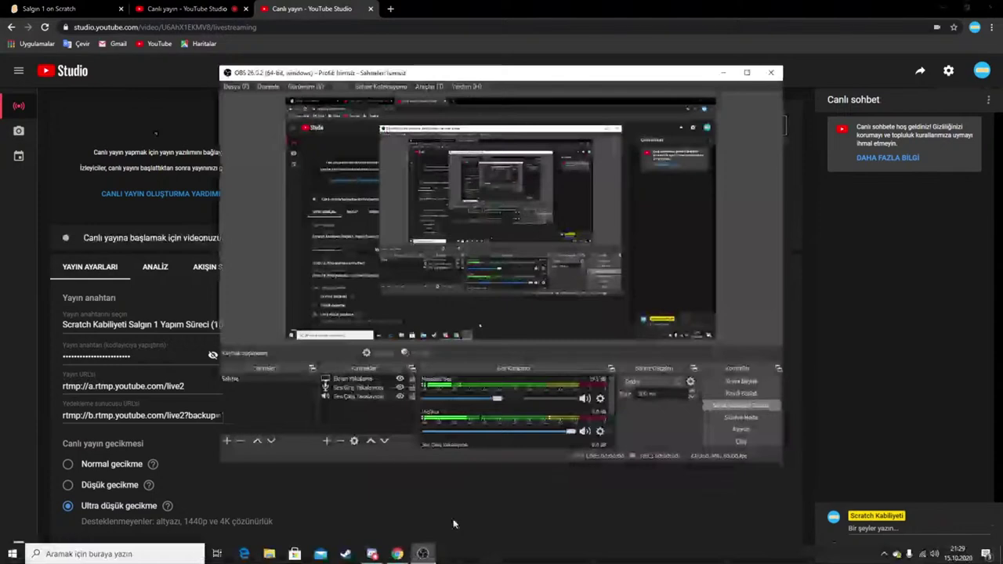
{"action": "left_click", "coordinate": [369, 11]}
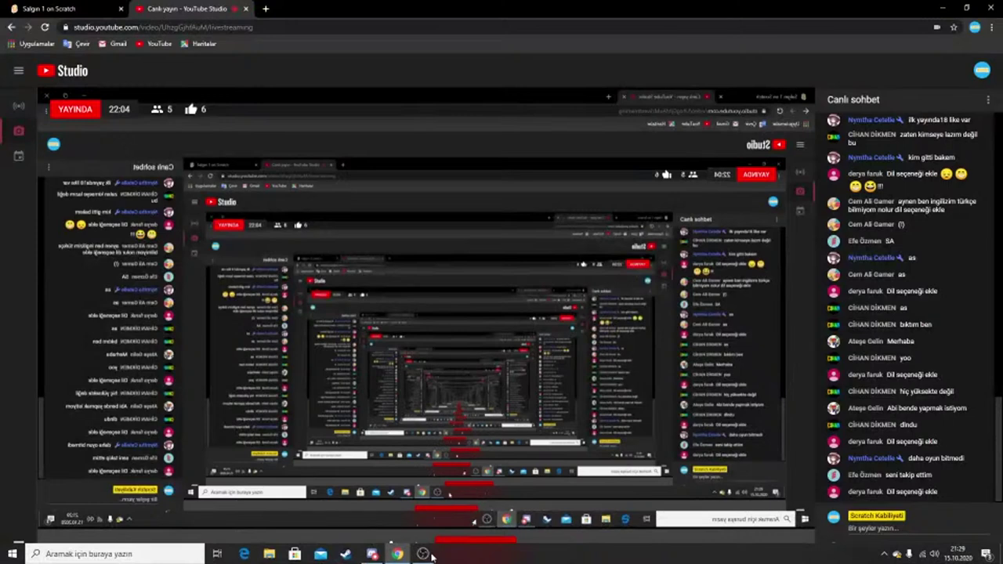
Step: Minimise OBS and switch back to the Salgın 1 Scratch tab with Ctrl+Tab
{"action": "left_click", "coordinate": [429, 553]}
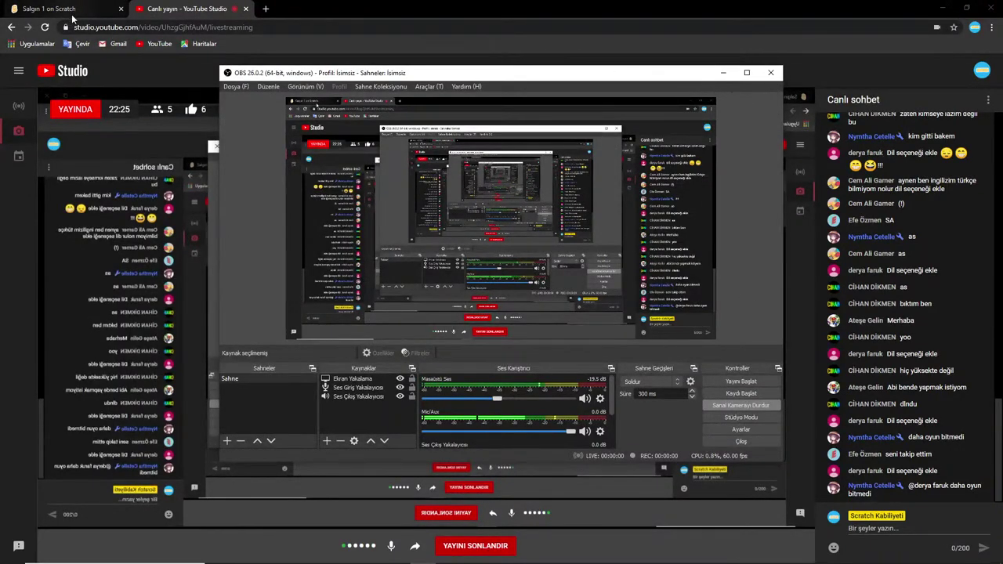
{"action": "left_click", "coordinate": [722, 72]}
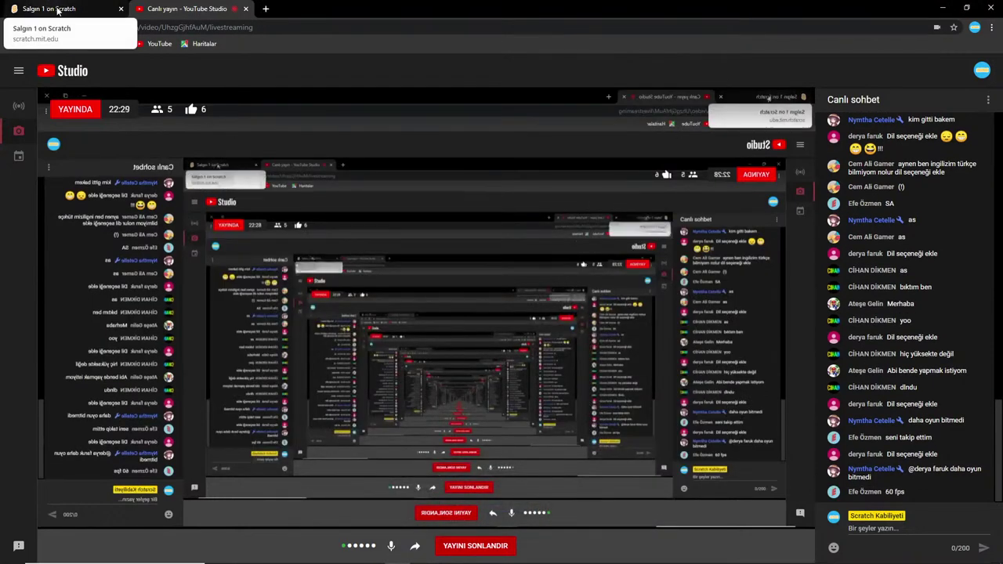
{"action": "mouse_move", "coordinate": [436, 556]}
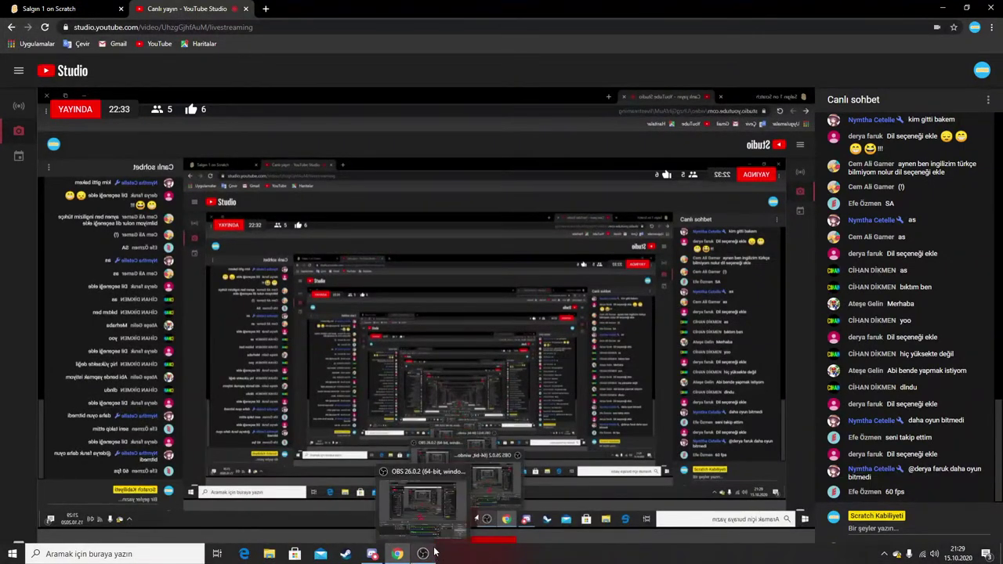
{"action": "key", "text": "ctrl+Tab"}
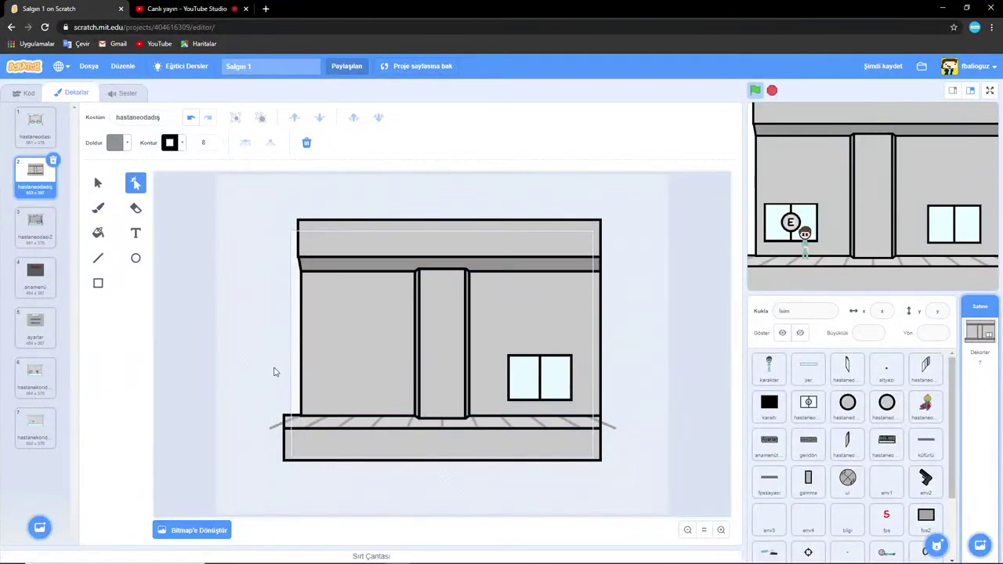
Step: Try slanting the floor strip's left edge, then reset it to a straight shape
{"action": "left_click", "coordinate": [292, 424]}
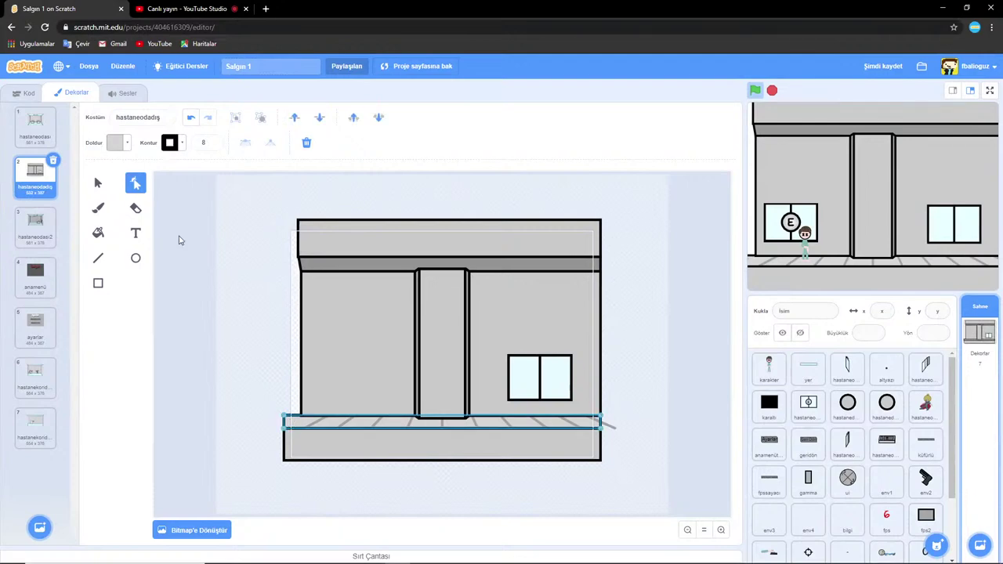
{"action": "mouse_move", "coordinate": [285, 417]}
{"action": "left_mouse_down"}
{"action": "mouse_move", "coordinate": [302, 421]}
{"action": "mouse_move", "coordinate": [287, 417]}
{"action": "left_mouse_up"}
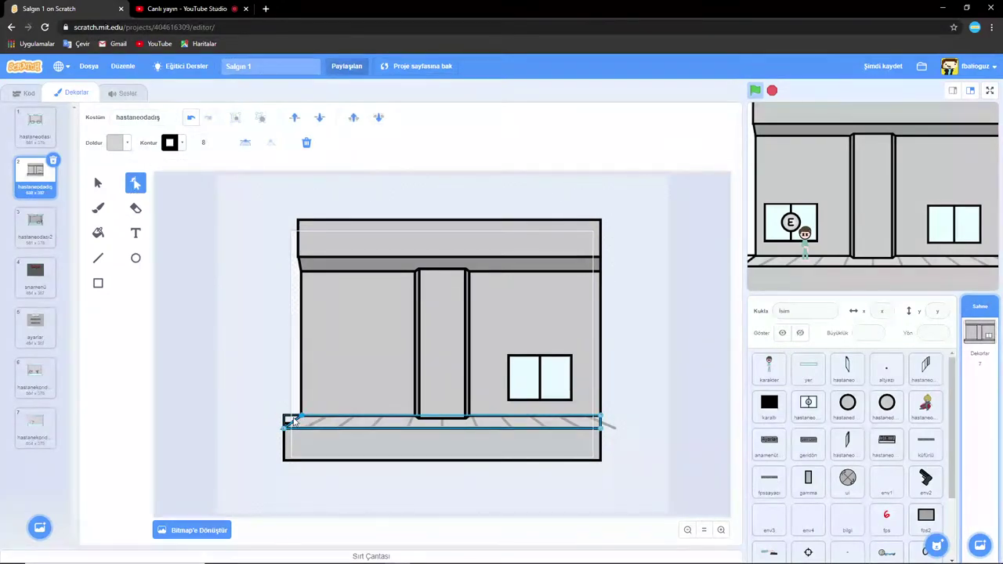
{"action": "mouse_move", "coordinate": [292, 422]}
{"action": "left_mouse_down"}
{"action": "mouse_move", "coordinate": [304, 423]}
{"action": "mouse_move", "coordinate": [286, 422]}
{"action": "left_mouse_up"}
{"action": "left_click", "coordinate": [287, 427]}
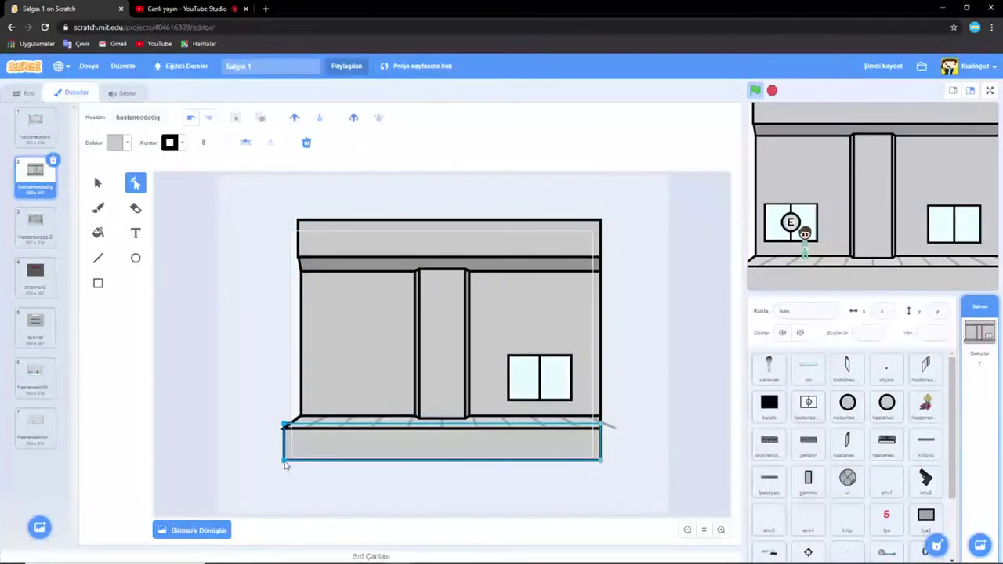
{"action": "left_click", "coordinate": [296, 470]}
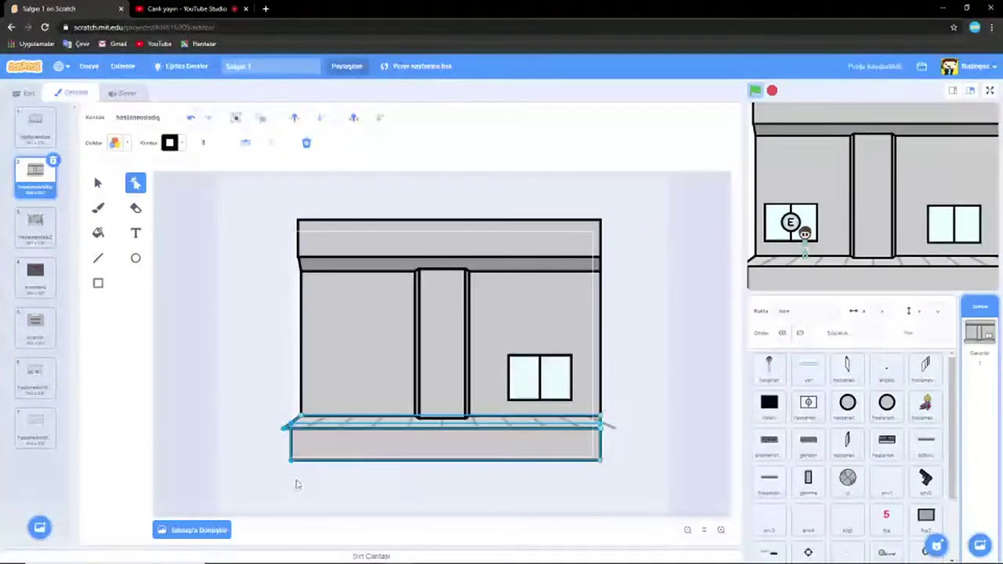
{"action": "left_click_drag", "start_coordinate": [288, 425], "coordinate": [297, 427]}
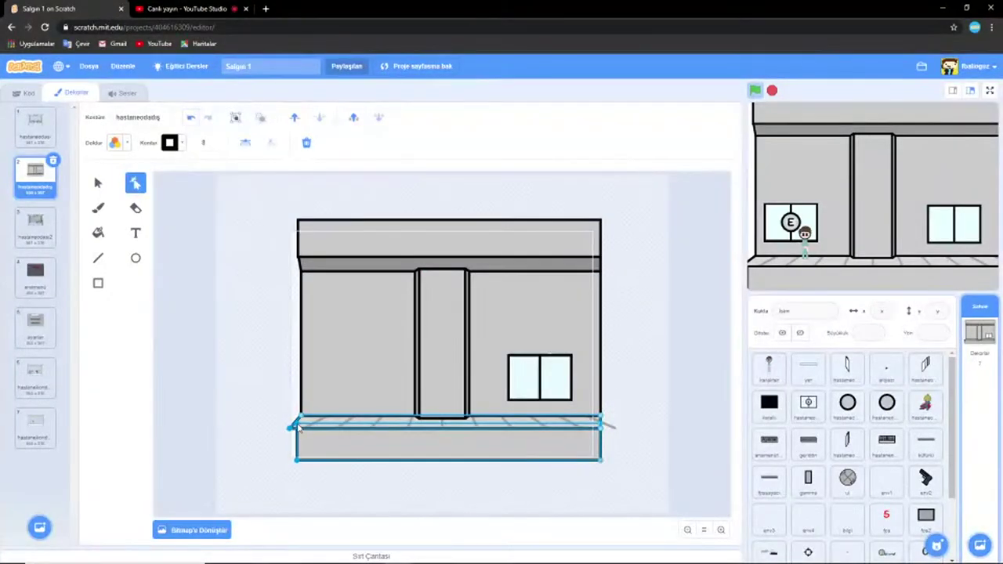
{"action": "left_click", "coordinate": [285, 431]}
{"action": "left_click", "coordinate": [291, 423]}
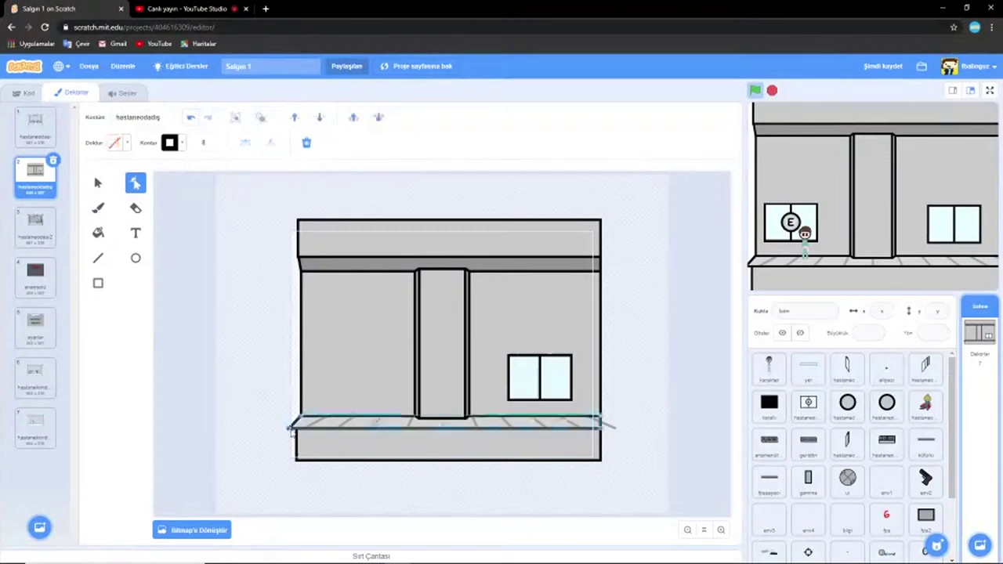
{"action": "left_click", "coordinate": [297, 429]}
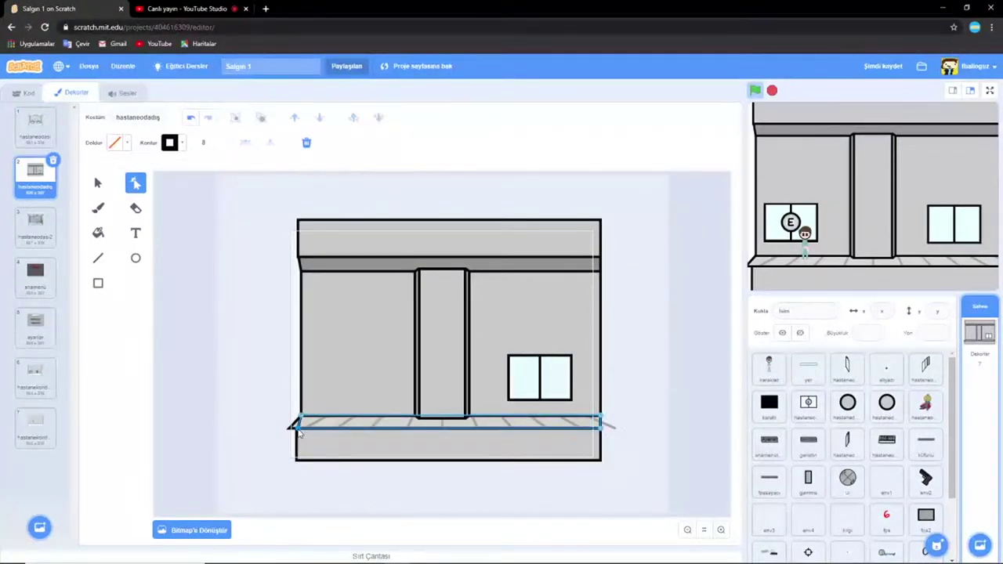
Step: Lower the floor rectangle's top edge and extend the floor shapes' left edges further left
{"action": "left_click", "coordinate": [294, 430]}
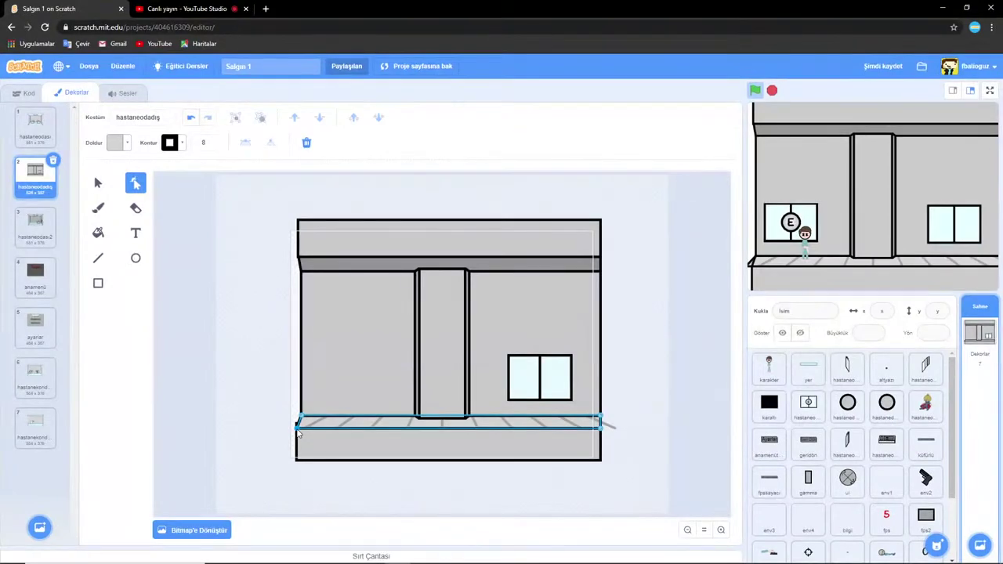
{"action": "left_click", "coordinate": [348, 446]}
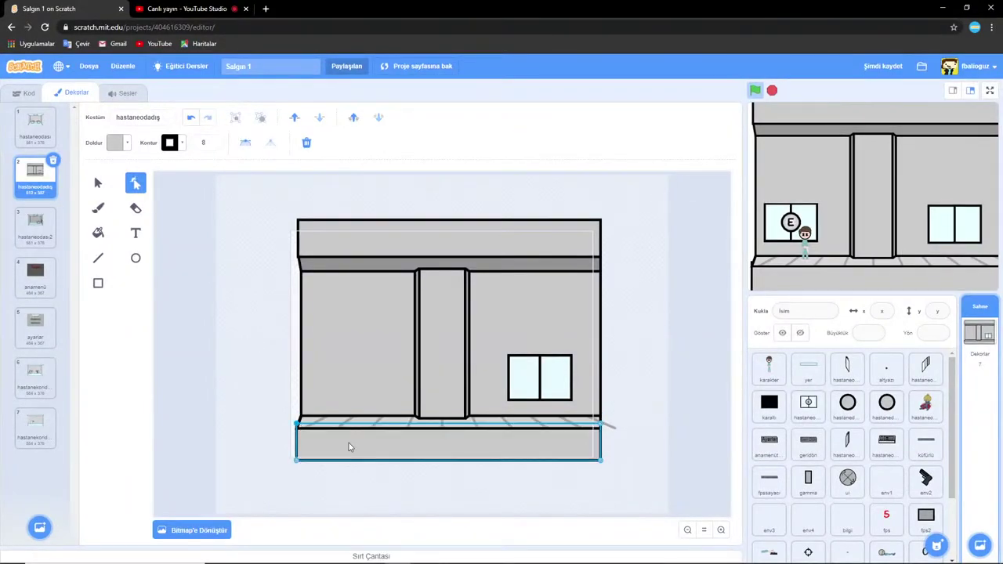
{"action": "left_click_drag", "start_coordinate": [603, 428], "coordinate": [603, 433]}
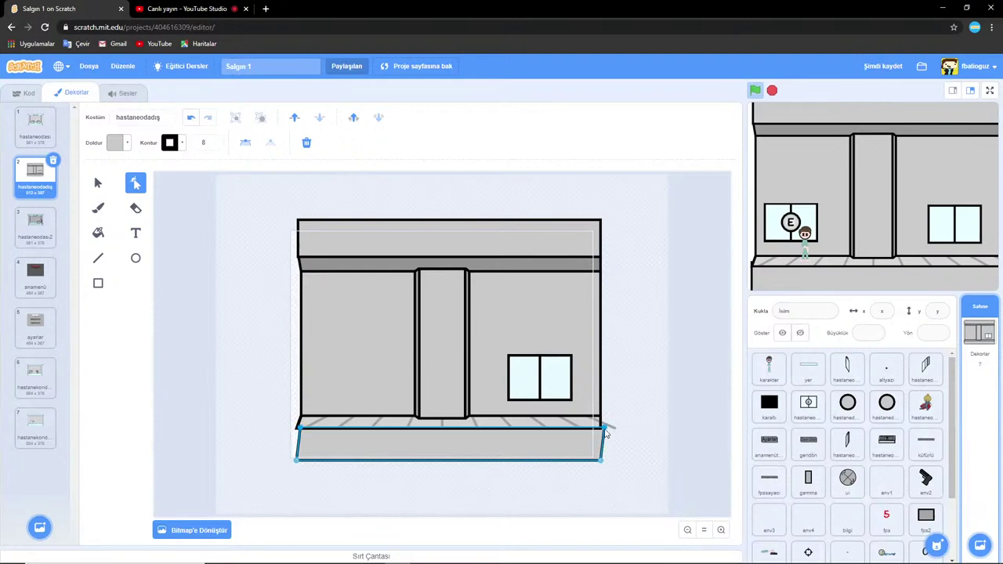
{"action": "left_click", "coordinate": [286, 424]}
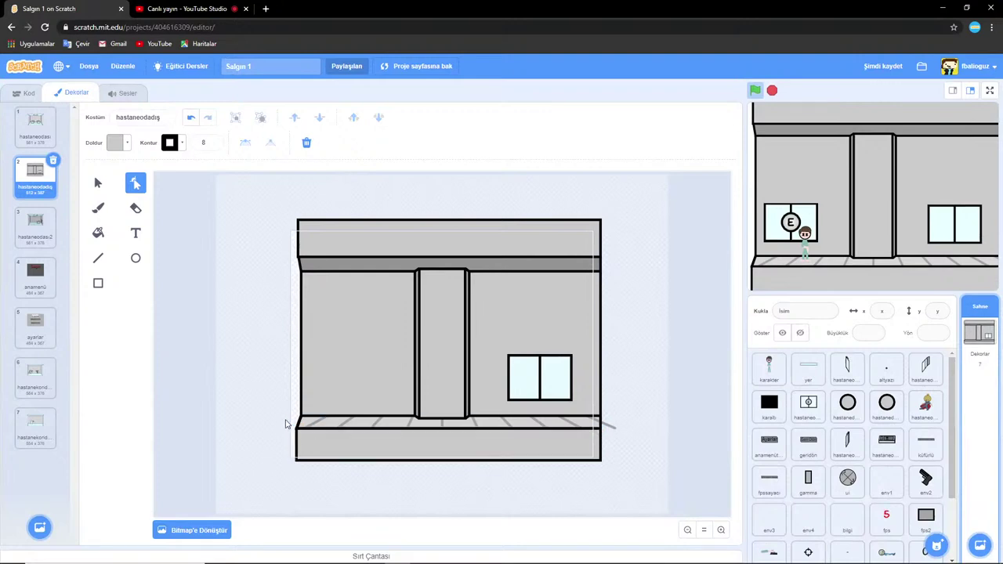
{"action": "left_click", "coordinate": [299, 433]}
{"action": "left_click_drag", "start_coordinate": [297, 433], "coordinate": [291, 430]}
{"action": "left_click", "coordinate": [278, 377]}
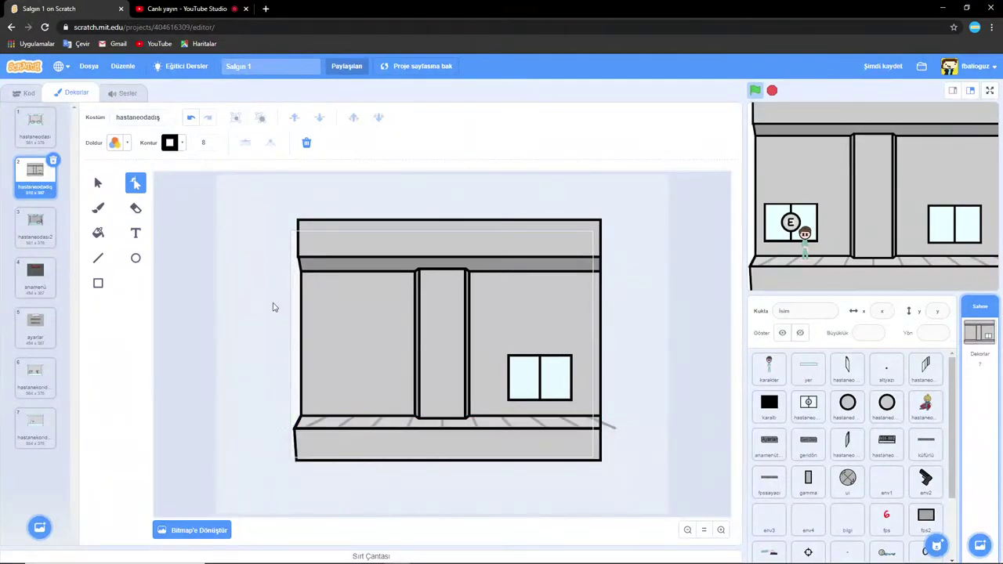
{"action": "left_click", "coordinate": [190, 117]}
{"action": "left_click_drag", "start_coordinate": [291, 474], "coordinate": [292, 436]}
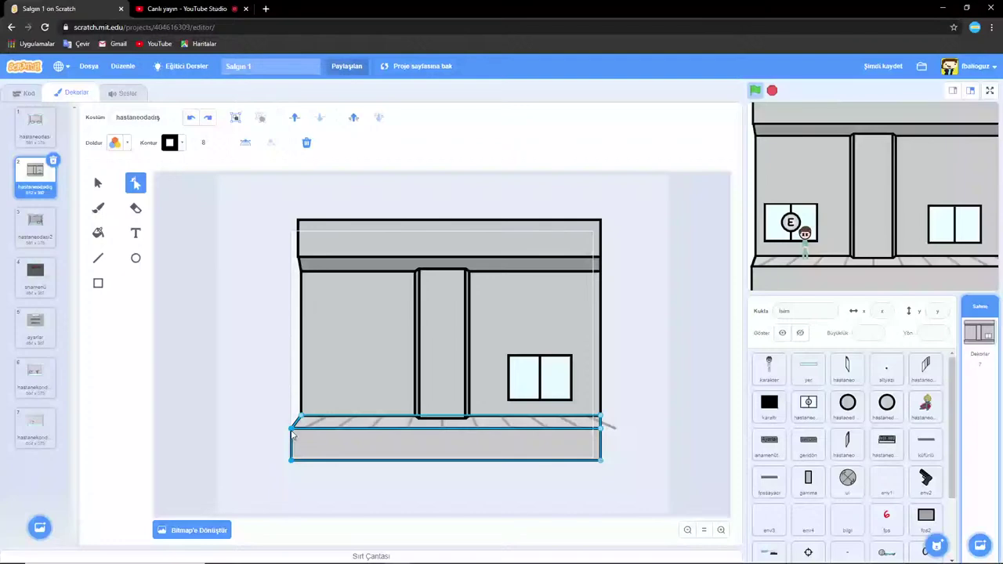
Step: Move a diagonal floor hatch line to the right
{"action": "left_click", "coordinate": [315, 431]}
{"action": "left_click_drag", "start_coordinate": [315, 433], "coordinate": [340, 435]}
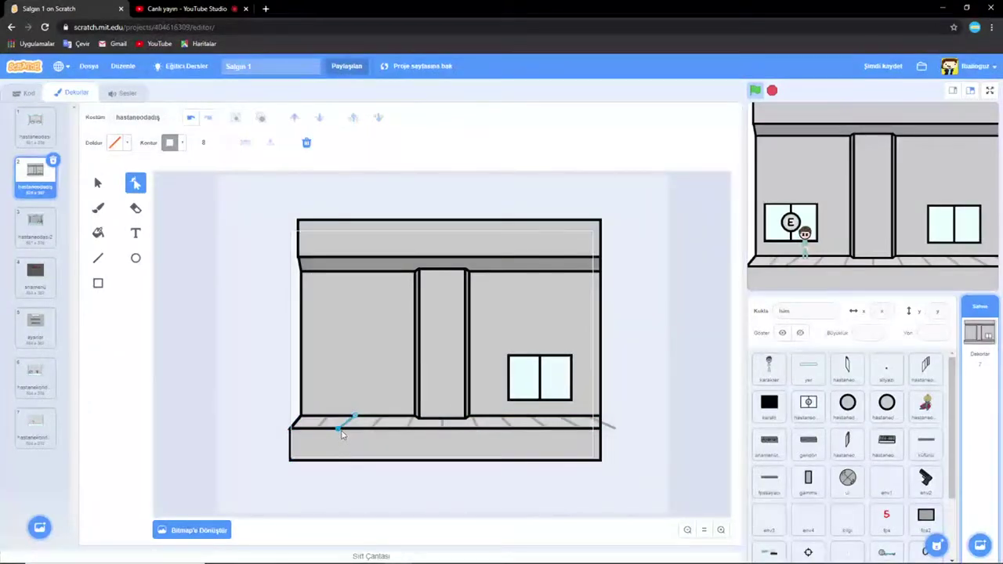
{"action": "left_click_drag", "start_coordinate": [342, 436], "coordinate": [374, 435]}
{"action": "left_click", "coordinate": [619, 387]}
Step: Extend the building's top shape slightly further left
{"action": "left_click", "coordinate": [302, 267]}
{"action": "left_click_drag", "start_coordinate": [298, 260], "coordinate": [294, 256]}
{"action": "left_click", "coordinate": [283, 338]}
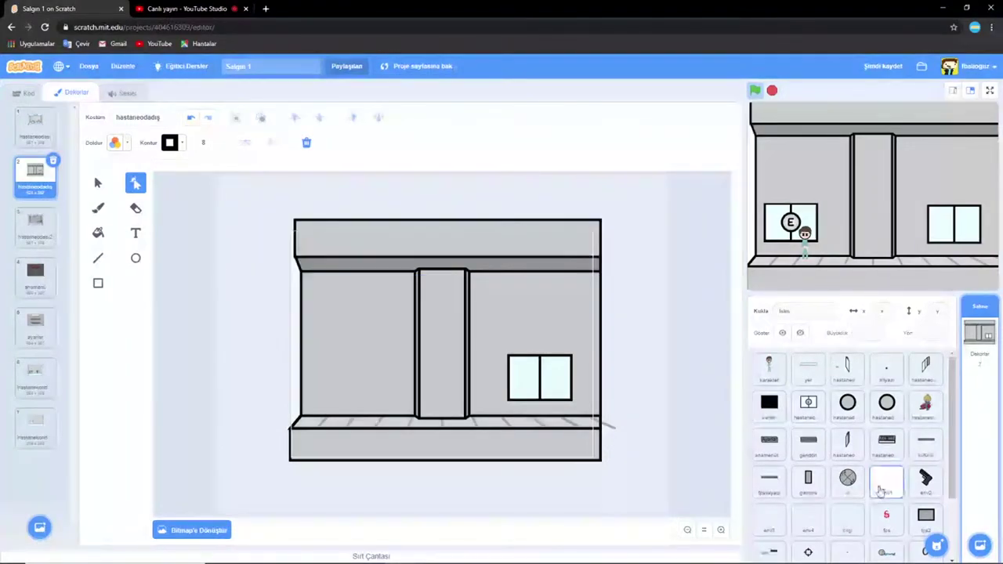
Step: Set the E-marked window sprite's x position to -140 (after first trying -150)
{"action": "scroll", "coordinate": [853, 486], "scroll_direction": "down", "scroll_amount": 3}
{"action": "scroll", "coordinate": [858, 470], "scroll_direction": "up", "scroll_amount": 3}
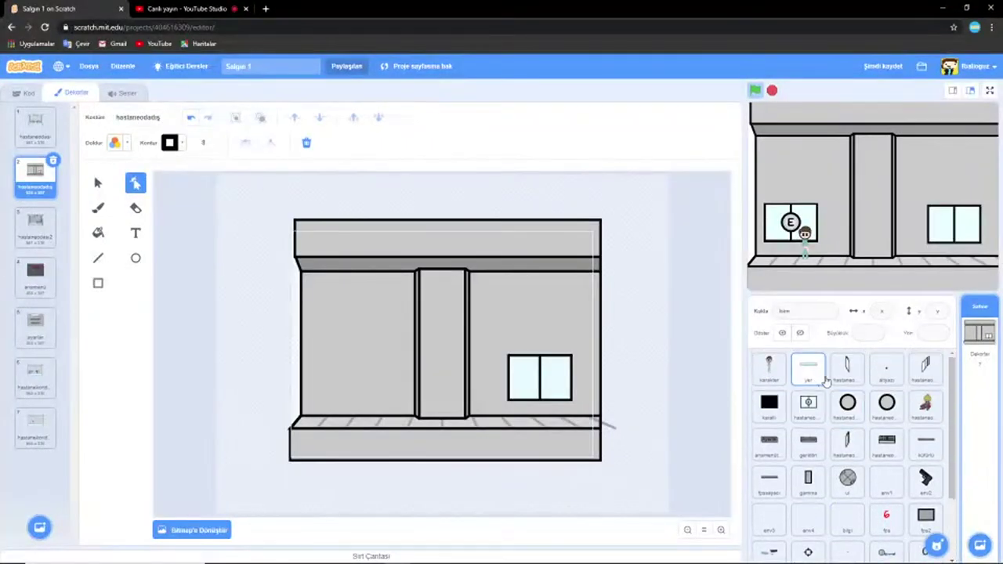
{"action": "left_click", "coordinate": [809, 405]}
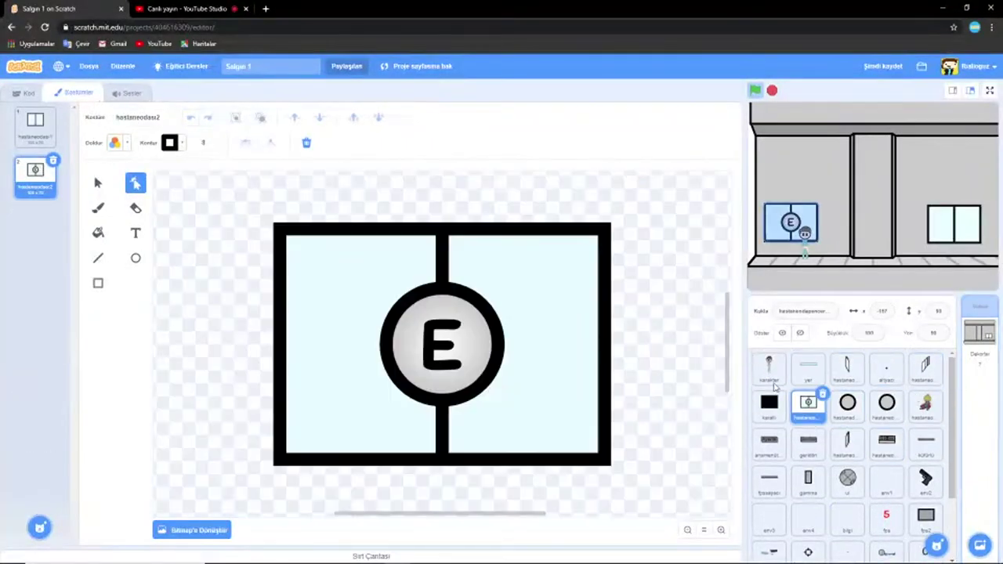
{"action": "left_click", "coordinate": [24, 93]}
{"action": "scroll", "coordinate": [385, 327], "scroll_direction": "down", "scroll_amount": 3}
{"action": "scroll", "coordinate": [381, 318], "scroll_direction": "up", "scroll_amount": 4}
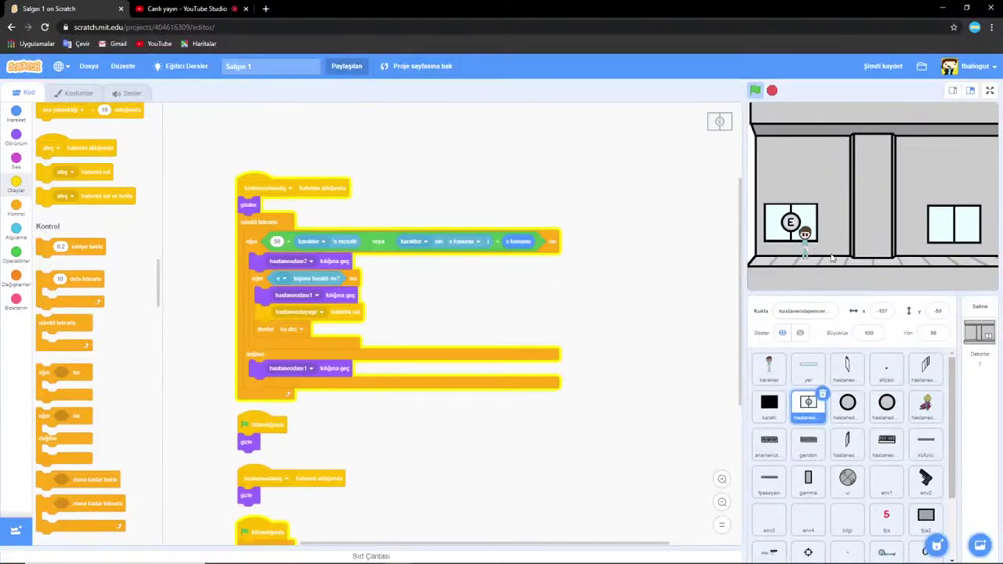
{"action": "left_click", "coordinate": [891, 311]}
{"action": "key", "text": "Return"}
{"action": "left_click", "coordinate": [882, 311]}
{"action": "key", "text": "BackSpace"}
{"action": "type", "text": "4"}
{"action": "key", "text": "Return"}
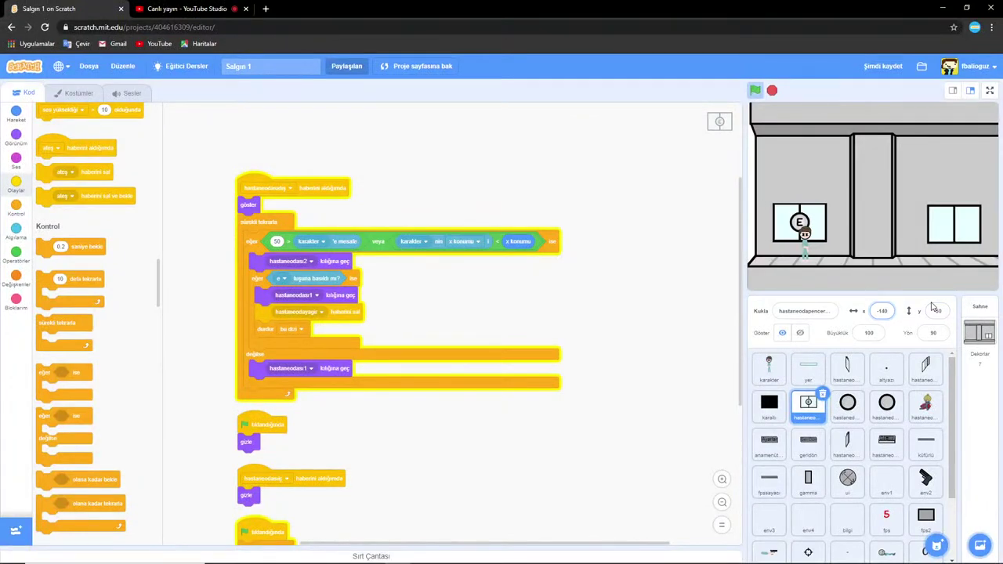
{"action": "left_click", "coordinate": [886, 311]}
Step: Bring the OBS recording window up over the editor
{"action": "mouse_move", "coordinate": [423, 553]}
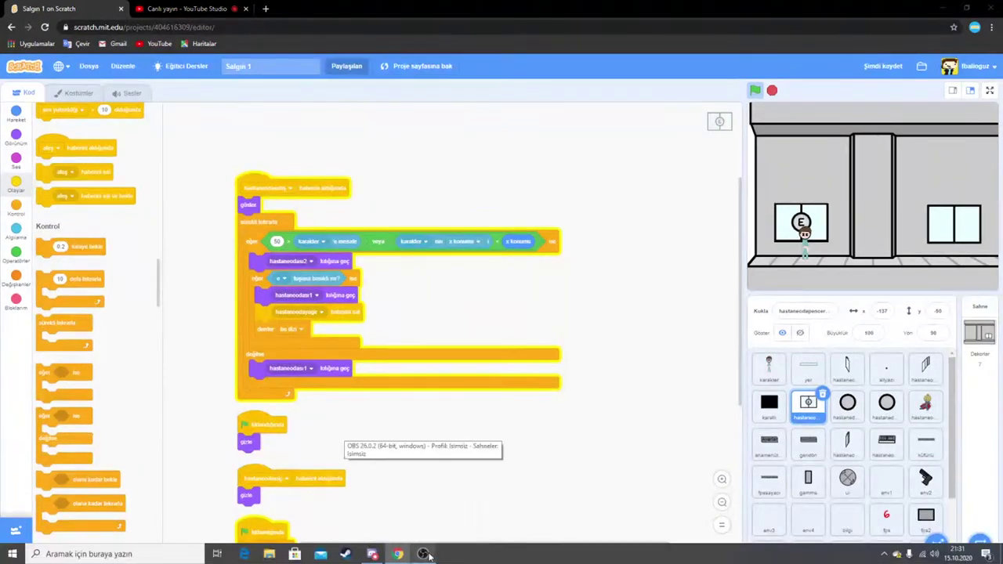
{"action": "left_click", "coordinate": [462, 502]}
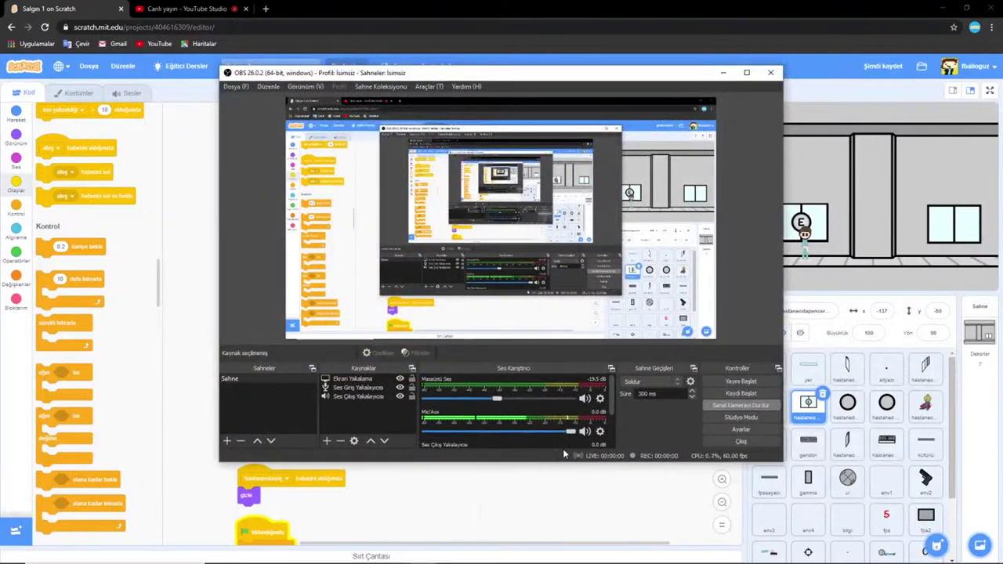
{"action": "mouse_move", "coordinate": [474, 556]}
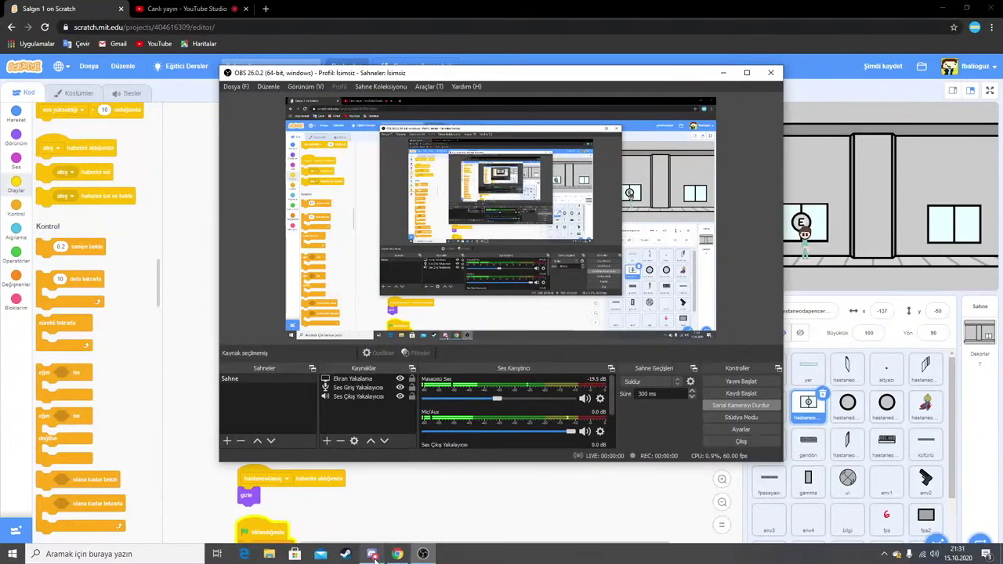
Step: Read the messages in the YouTube Studio live chat
{"action": "left_click", "coordinate": [188, 9]}
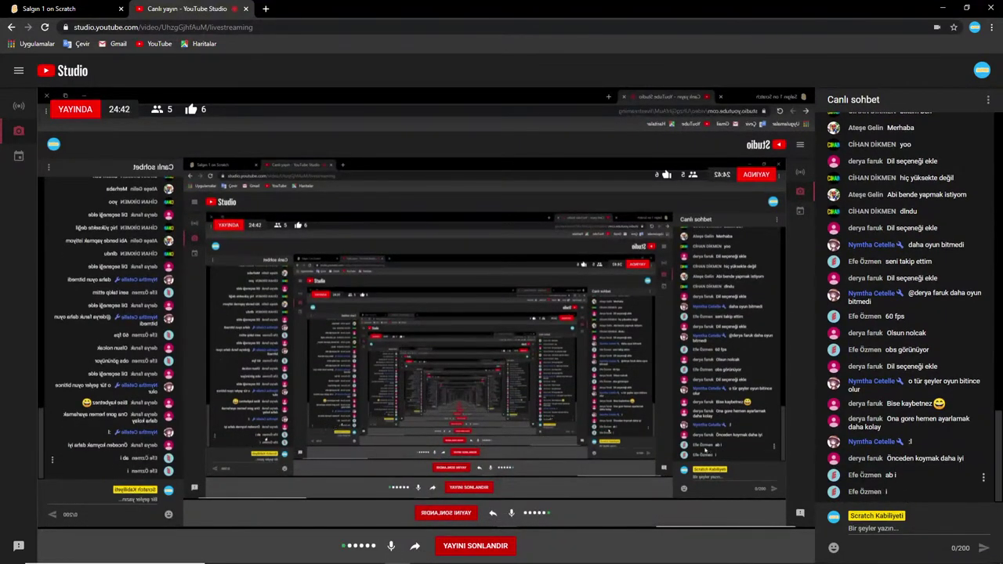
{"action": "left_click_drag", "start_coordinate": [848, 476], "coordinate": [879, 476]}
{"action": "left_click", "coordinate": [902, 481]}
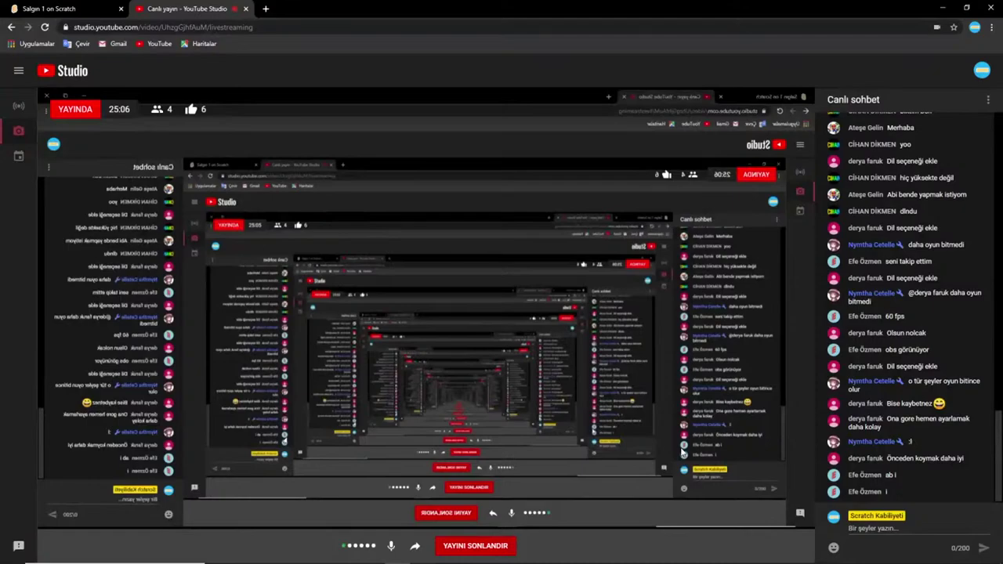
Step: Minimise OBS and return to the Salgın 1 Scratch editor tab
{"action": "left_click", "coordinate": [53, 6]}
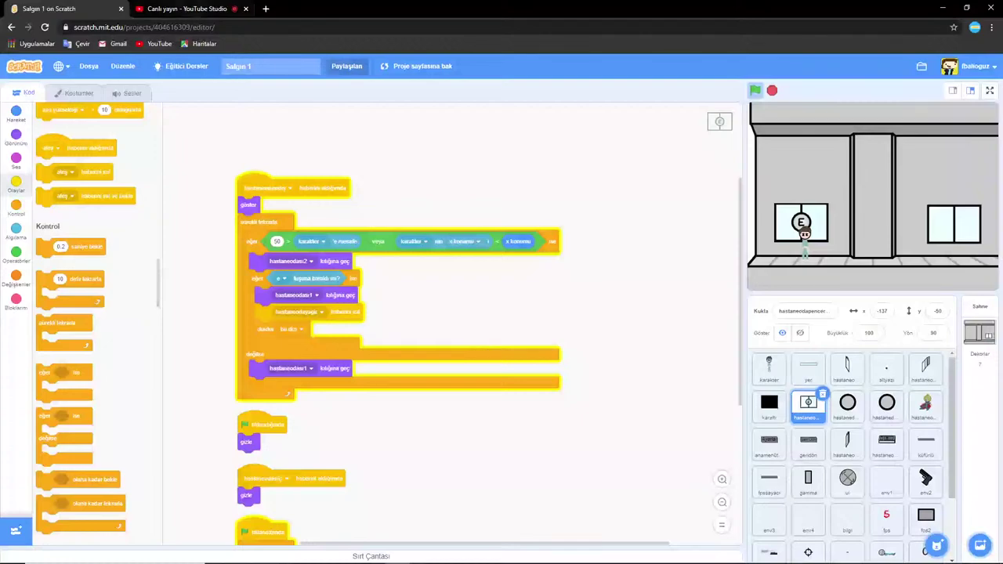
{"action": "mouse_move", "coordinate": [374, 555]}
{"action": "left_click", "coordinate": [368, 501]}
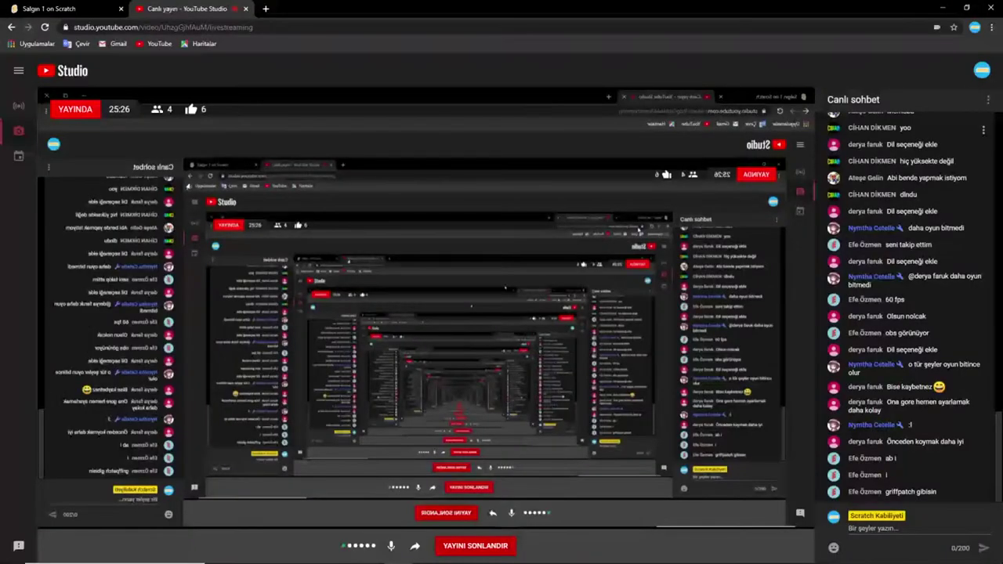
{"action": "key", "text": "alt+Tab"}
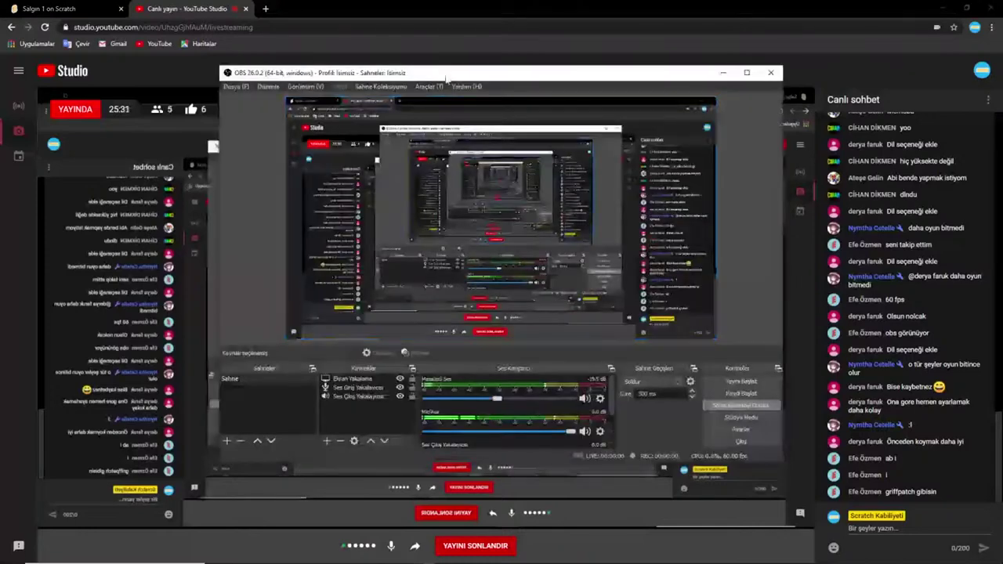
{"action": "left_click", "coordinate": [720, 73]}
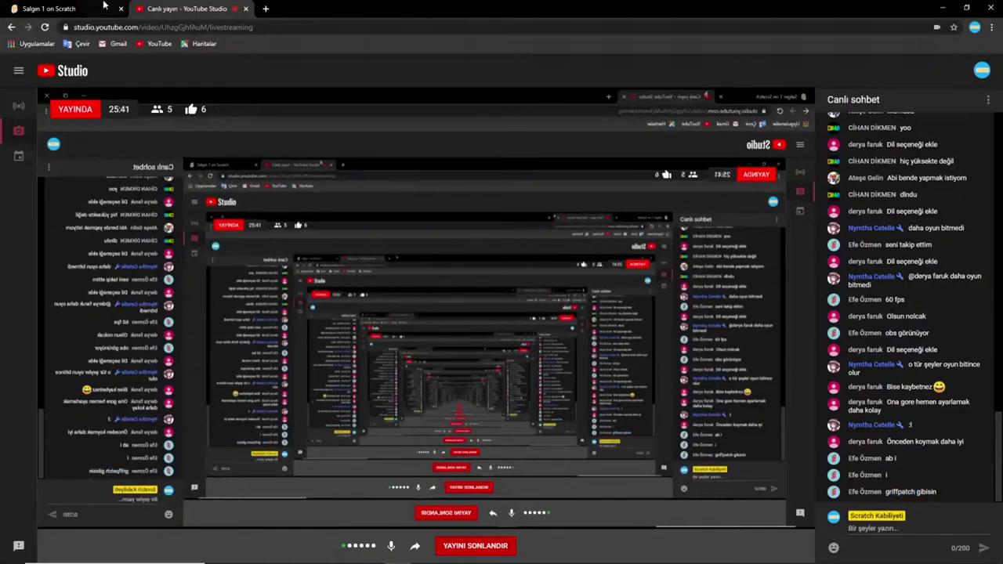
{"action": "left_click", "coordinate": [47, 8]}
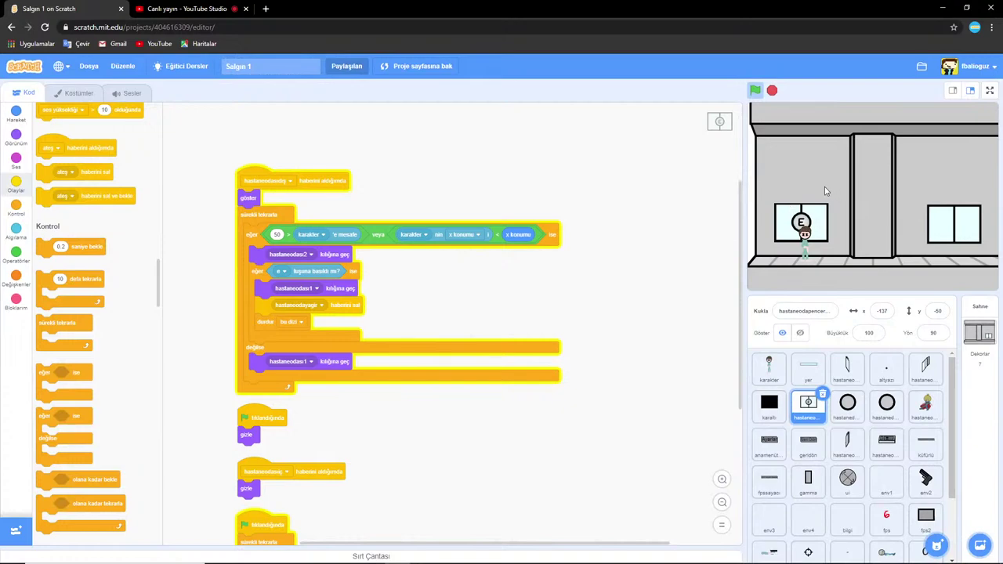
Step: Draw a tall rectangle along the backdrop's left wall and send it to the back
{"action": "left_click", "coordinate": [980, 333]}
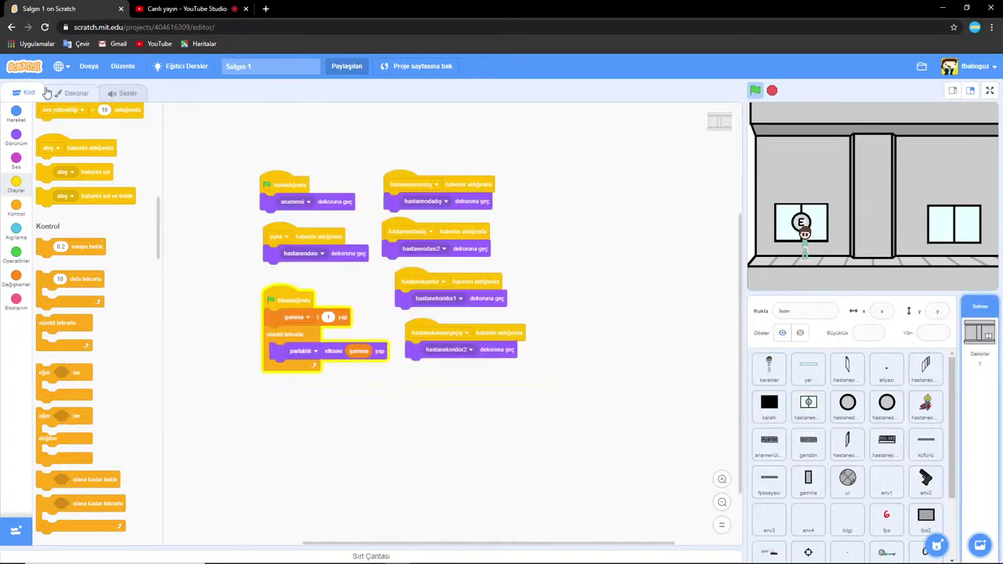
{"action": "left_click", "coordinate": [49, 92]}
{"action": "left_click", "coordinate": [98, 283]}
{"action": "mouse_move", "coordinate": [248, 203]}
{"action": "left_mouse_down"}
{"action": "mouse_move", "coordinate": [287, 258]}
{"action": "mouse_move", "coordinate": [318, 470]}
{"action": "left_mouse_up"}
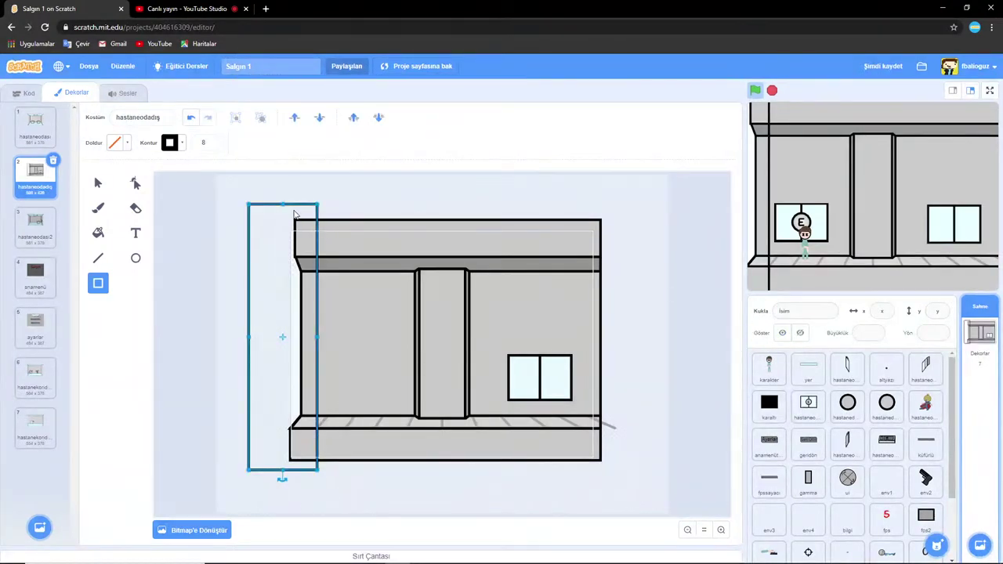
{"action": "left_click_drag", "start_coordinate": [248, 210], "coordinate": [331, 221]}
{"action": "left_click", "coordinate": [379, 117]}
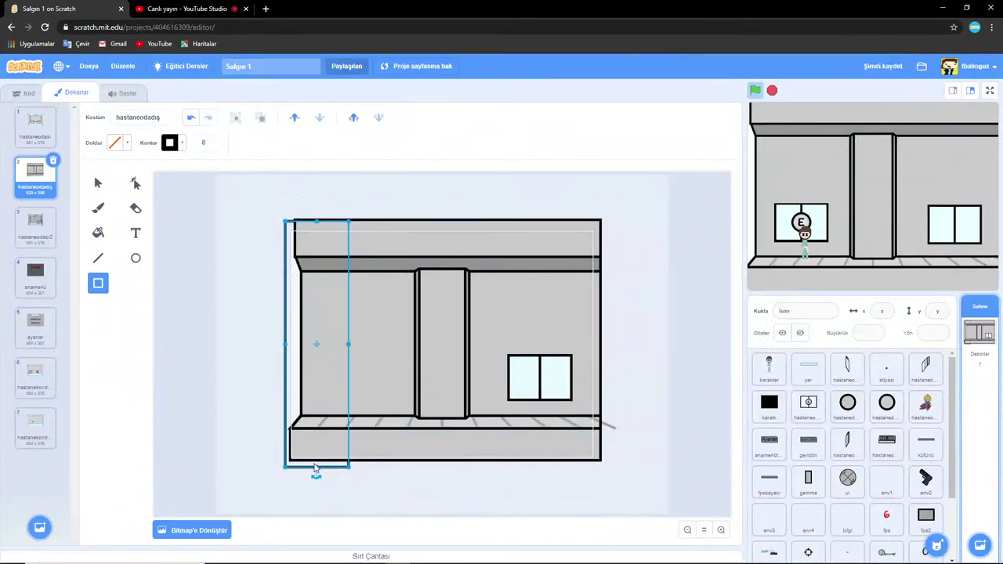
{"action": "left_click_drag", "start_coordinate": [315, 468], "coordinate": [315, 460]}
Step: Give the rectangle a light pale-teal fill
{"action": "left_click", "coordinate": [115, 142]}
{"action": "left_click_drag", "start_coordinate": [141, 263], "coordinate": [88, 232]}
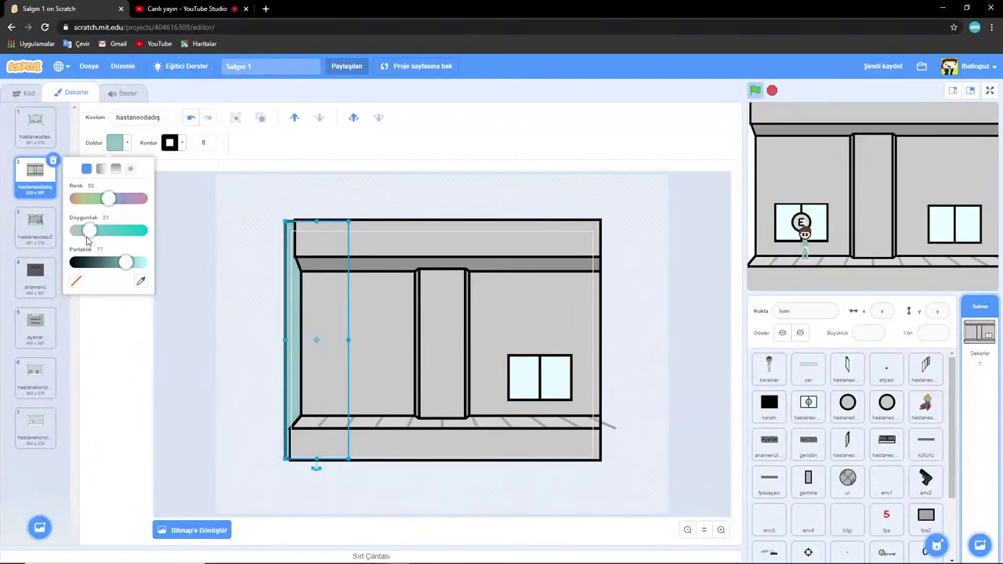
{"action": "left_click_drag", "start_coordinate": [125, 263], "coordinate": [143, 266]}
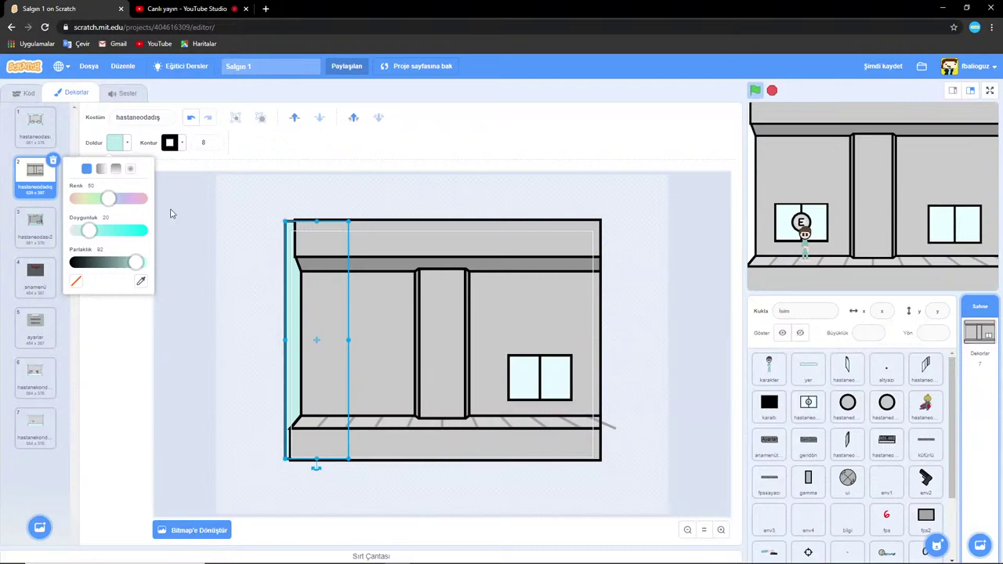
{"action": "left_click", "coordinate": [129, 261]}
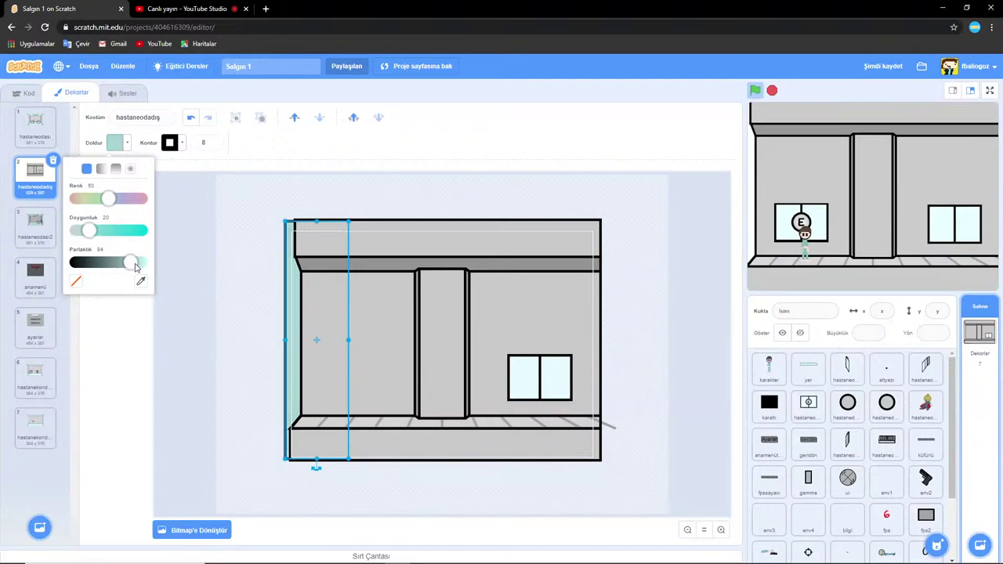
{"action": "left_click", "coordinate": [394, 197]}
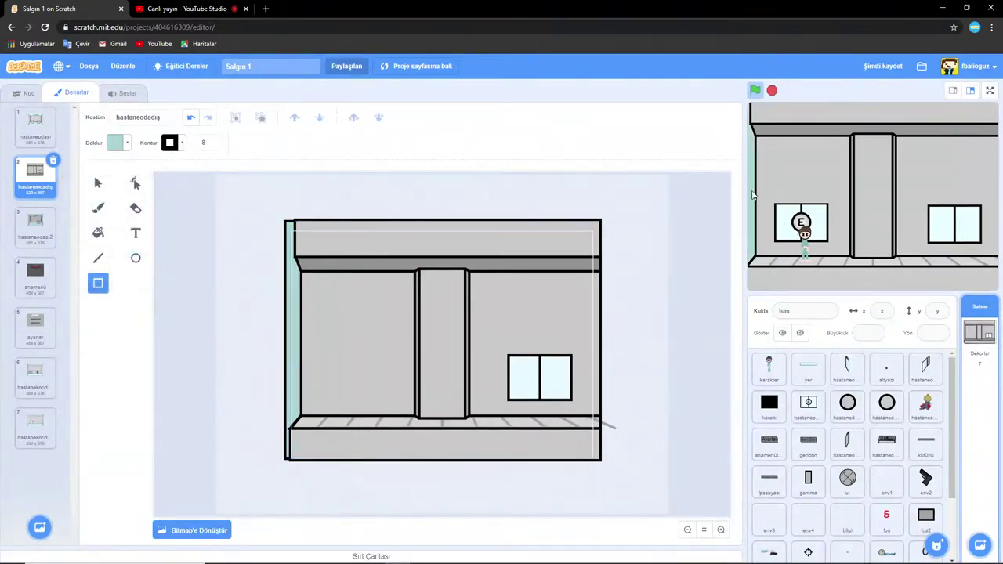
{"action": "left_click", "coordinate": [990, 90]}
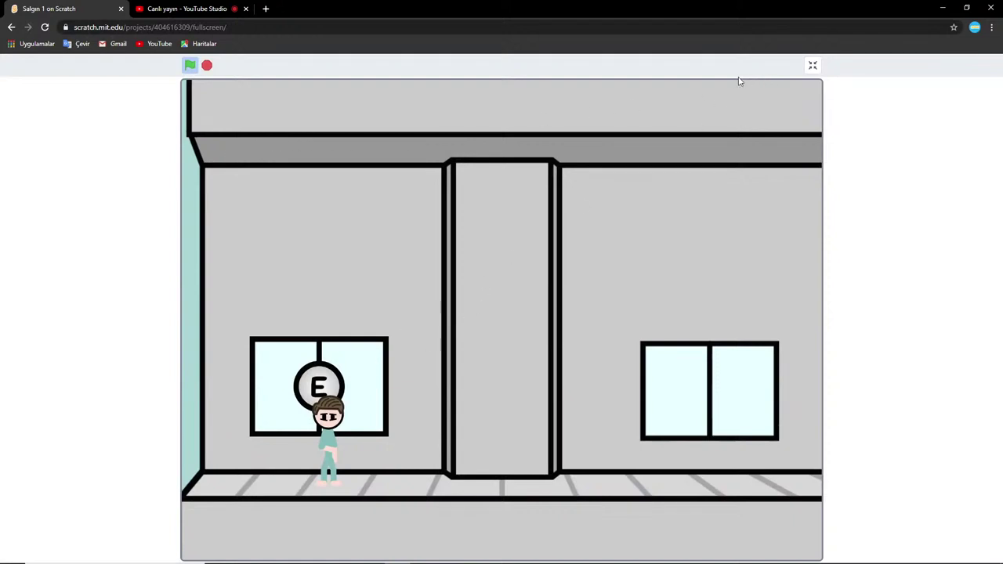
Step: Exit full screen and select the teal left-wall shape with the Select tool
{"action": "left_click", "coordinate": [813, 68]}
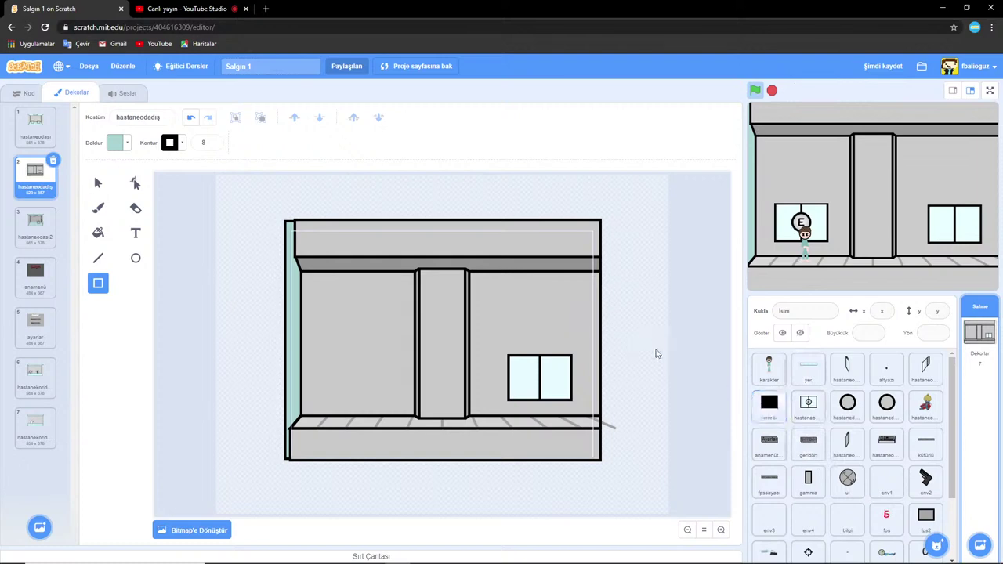
{"action": "mouse_move", "coordinate": [415, 555]}
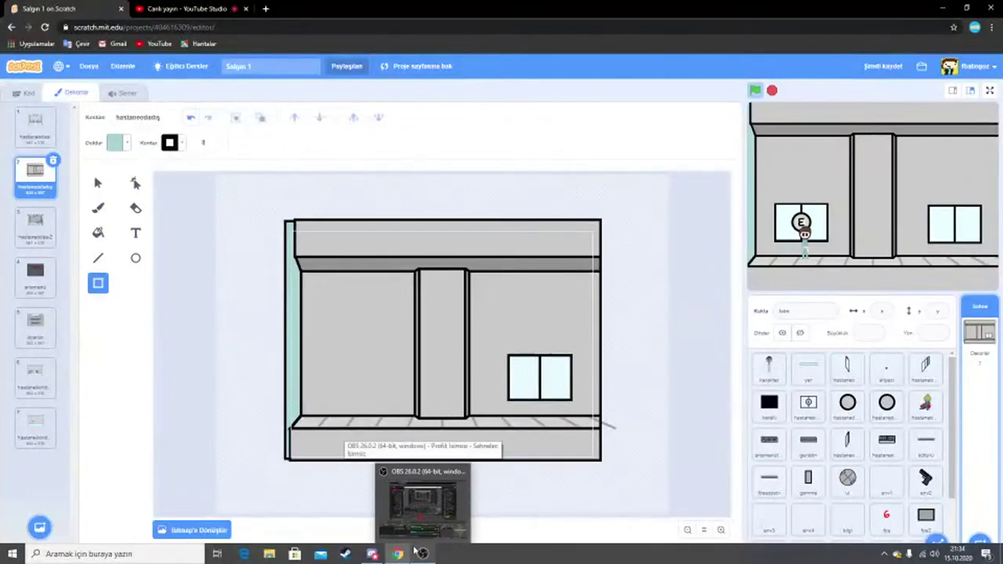
{"action": "left_click", "coordinate": [98, 184]}
{"action": "left_click", "coordinate": [298, 295]}
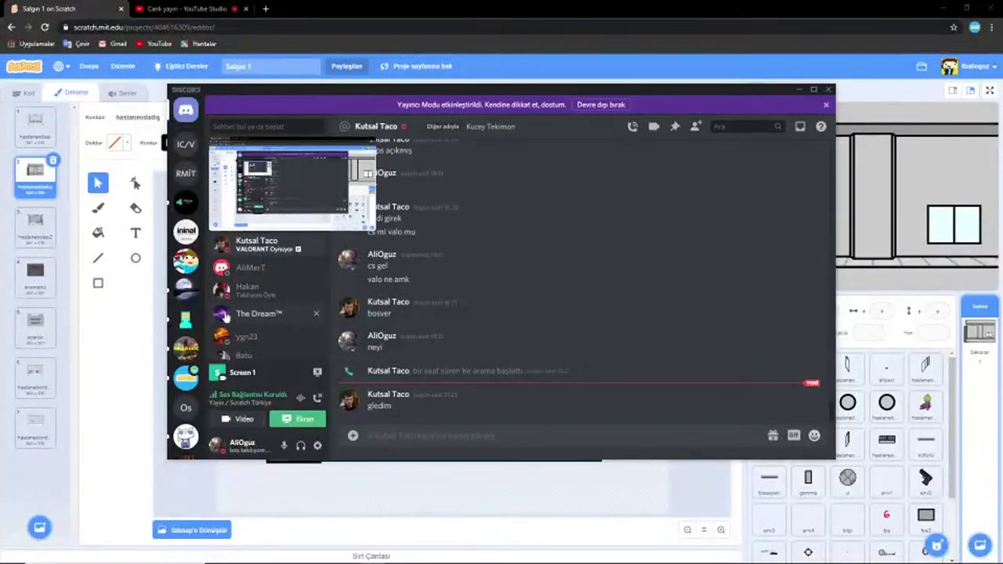
Step: Browse the Scratch Türkiye server's #foto-chat channel in Discord
{"action": "left_click", "coordinate": [185, 377]}
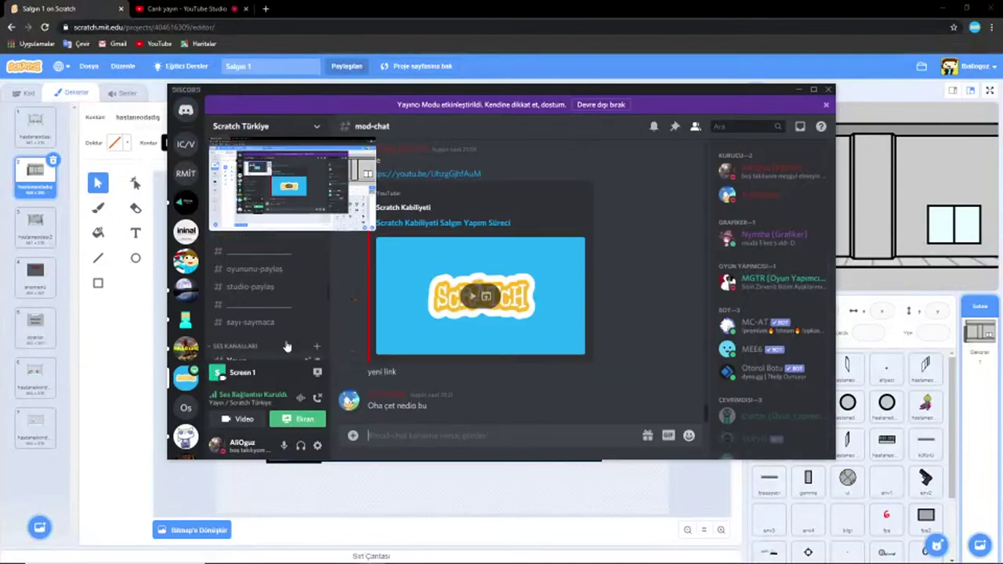
{"action": "scroll", "coordinate": [251, 261], "scroll_direction": "up", "scroll_amount": 5}
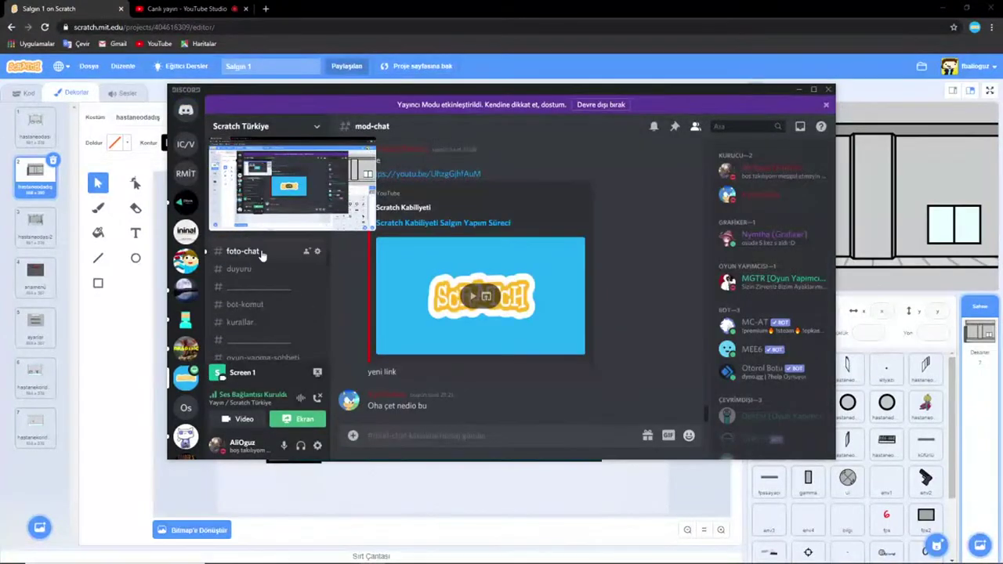
{"action": "left_click", "coordinate": [263, 252]}
{"action": "scroll", "coordinate": [547, 302], "scroll_direction": "up", "scroll_amount": 1}
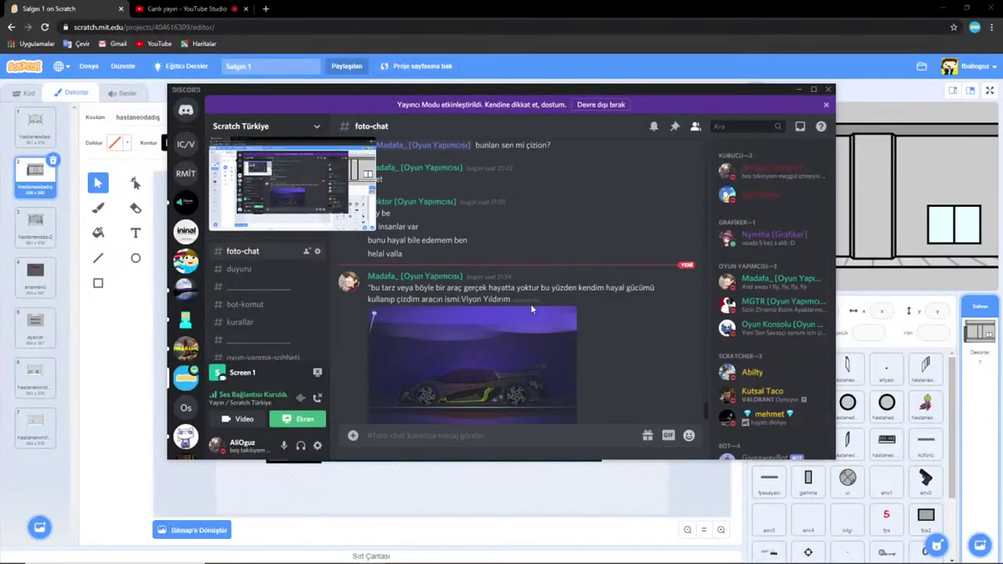
{"action": "left_click_drag", "start_coordinate": [368, 287], "coordinate": [486, 277]}
{"action": "scroll", "coordinate": [539, 337], "scroll_direction": "down", "scroll_amount": 1}
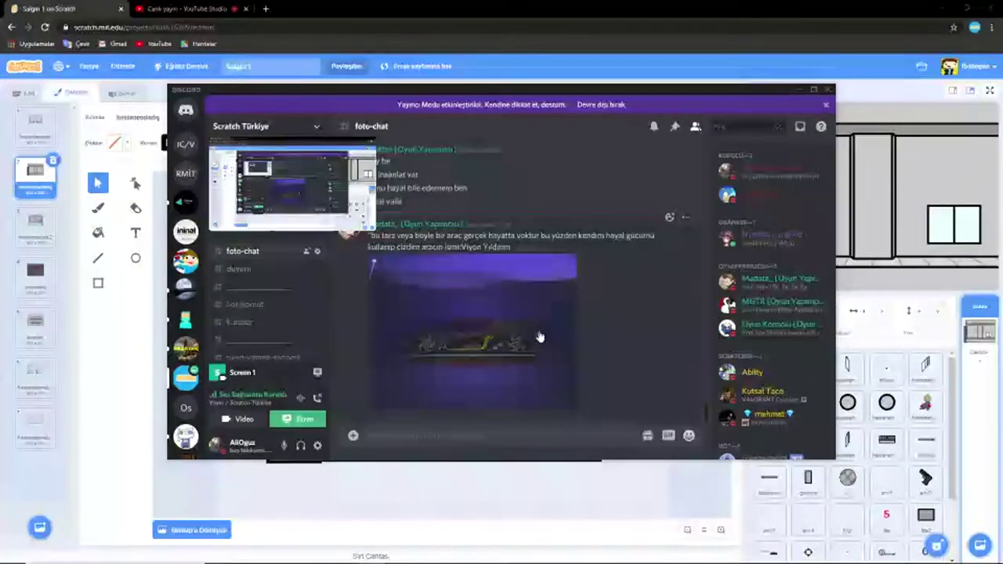
Step: Hide Discord and return to the Scratch editor tab in Chrome
{"action": "key", "text": "alt+Tab"}
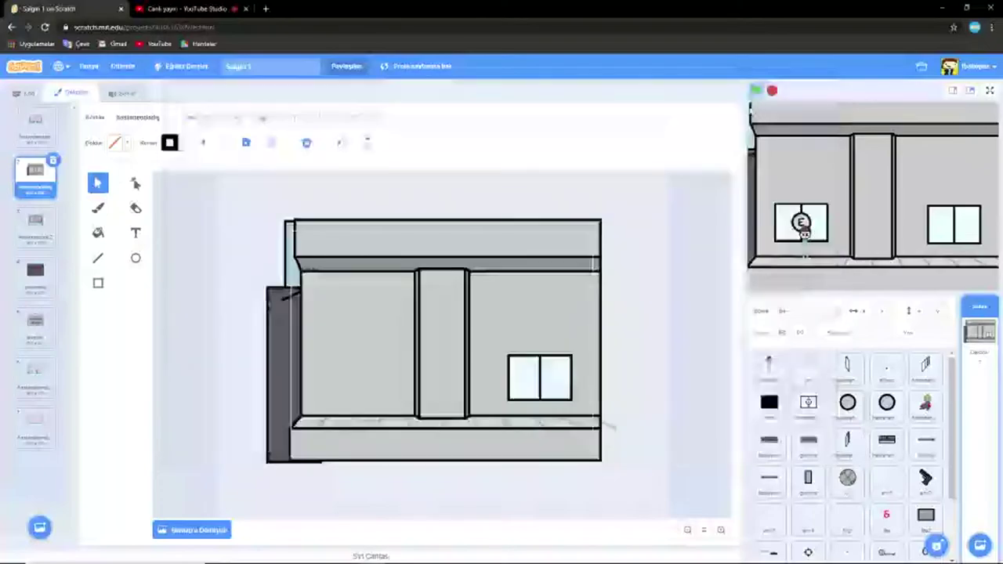
{"action": "left_click", "coordinate": [180, 9]}
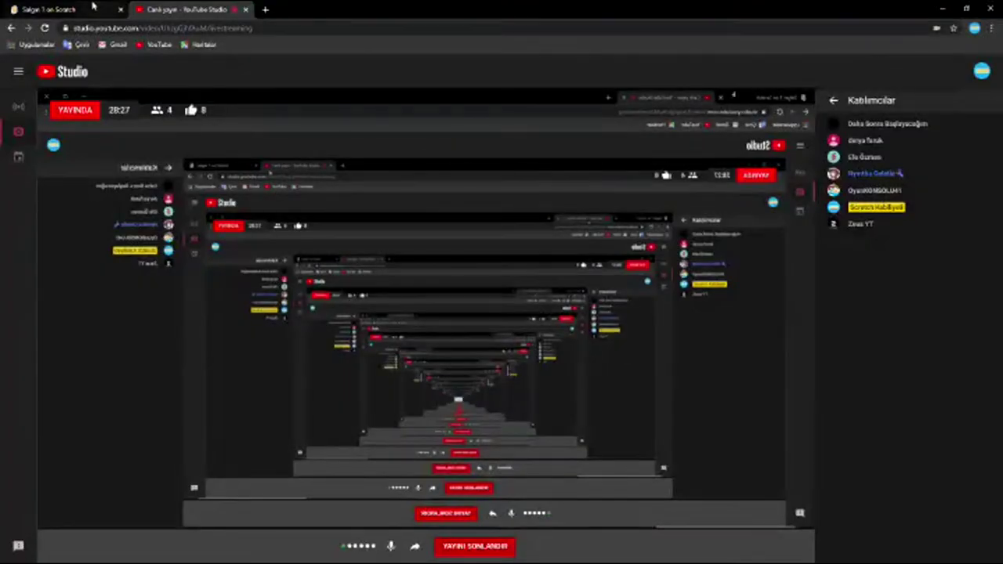
{"action": "left_click", "coordinate": [67, 10]}
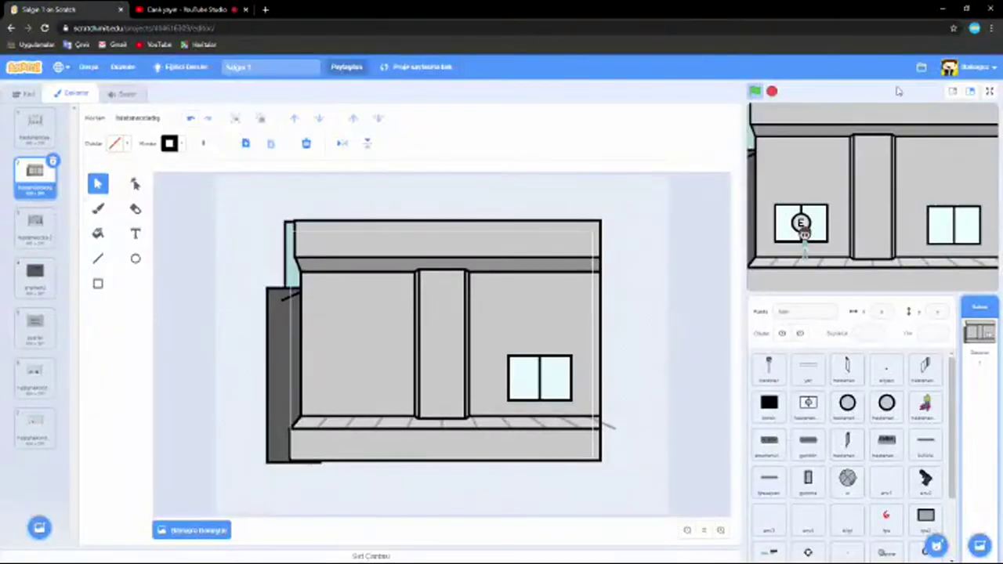
{"action": "left_click", "coordinate": [970, 79]}
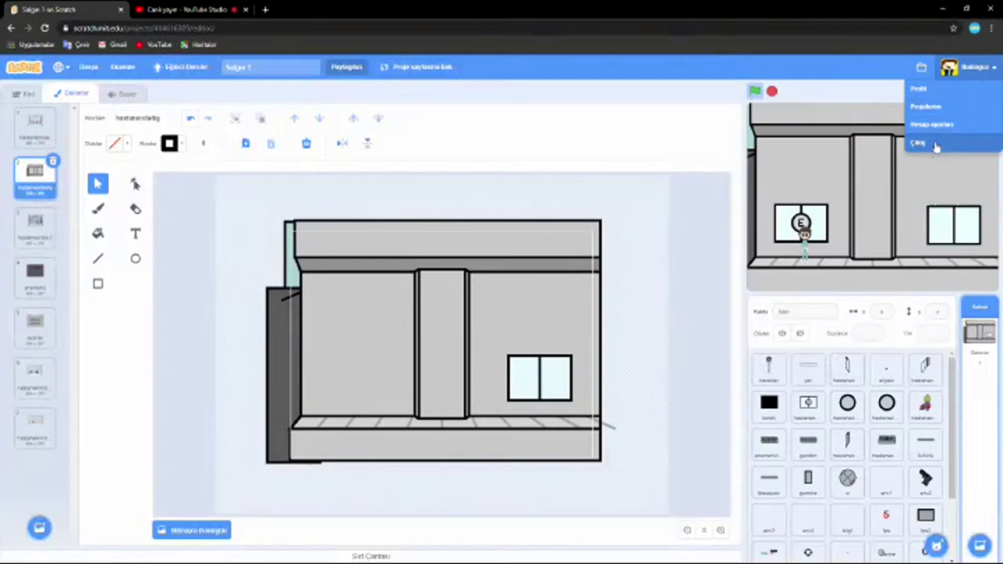
Step: Run the project, sign out (Çıkış), and sign in (Giriş) with a saved Chrome login
{"action": "left_click", "coordinate": [809, 91]}
{"action": "left_click", "coordinate": [756, 90]}
{"action": "left_click", "coordinate": [962, 65]}
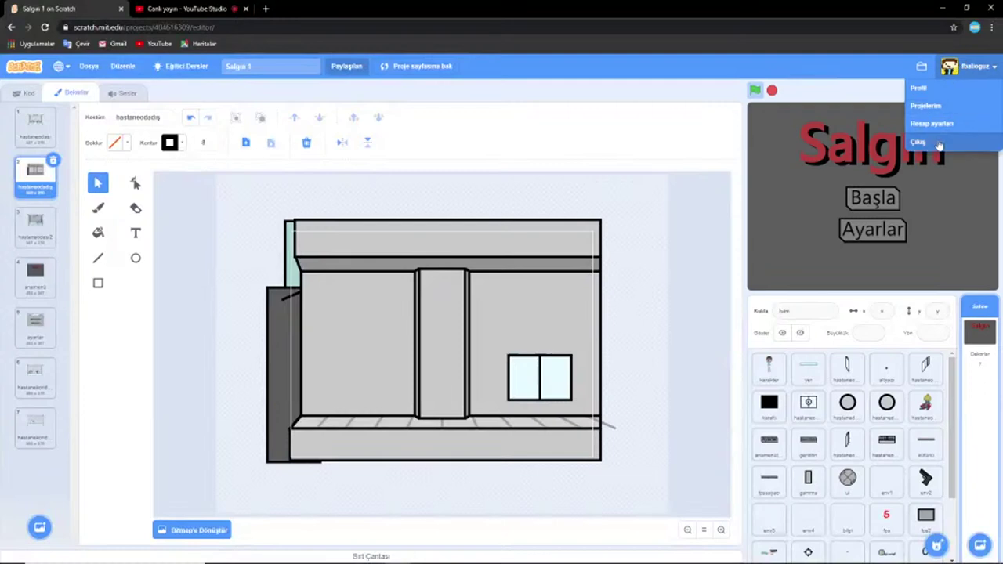
{"action": "left_click", "coordinate": [918, 139]}
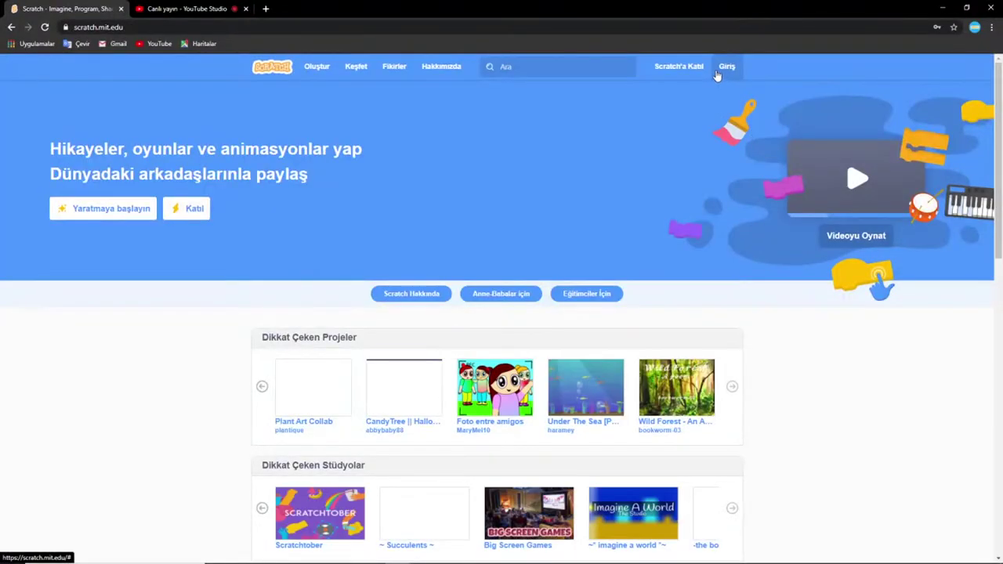
{"action": "left_click", "coordinate": [718, 67]}
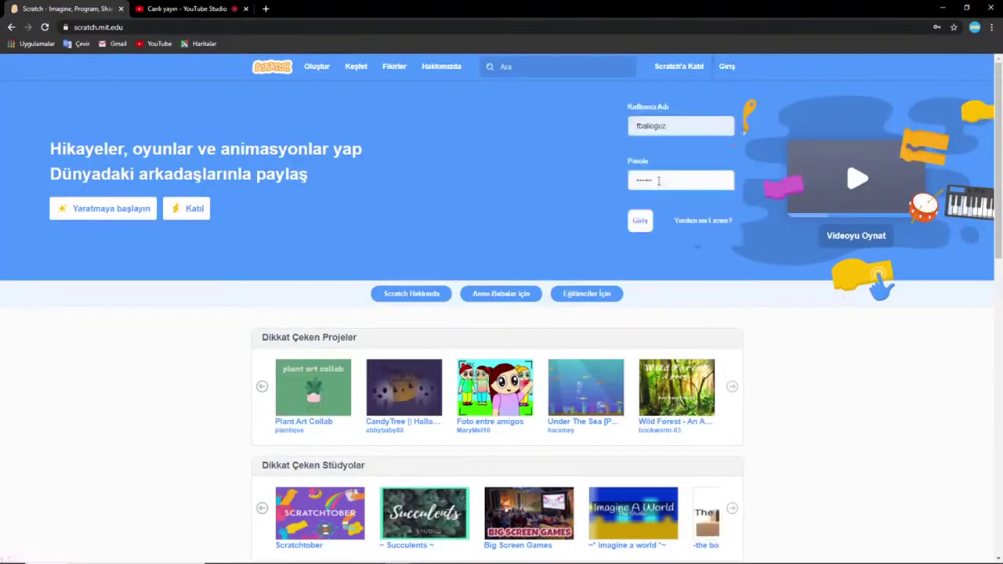
{"action": "left_click", "coordinate": [680, 125]}
{"action": "left_click", "coordinate": [650, 179]}
{"action": "left_click", "coordinate": [642, 223]}
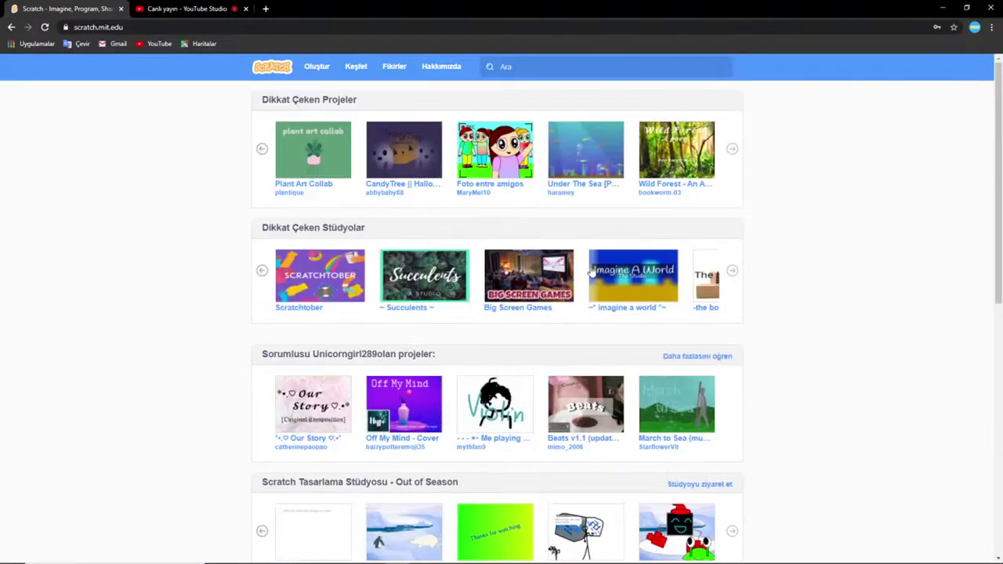
Step: Open the Hız Sınırı project from Kendiminkiler (My Stuff), then switch to OBS
{"action": "left_click", "coordinate": [638, 79]}
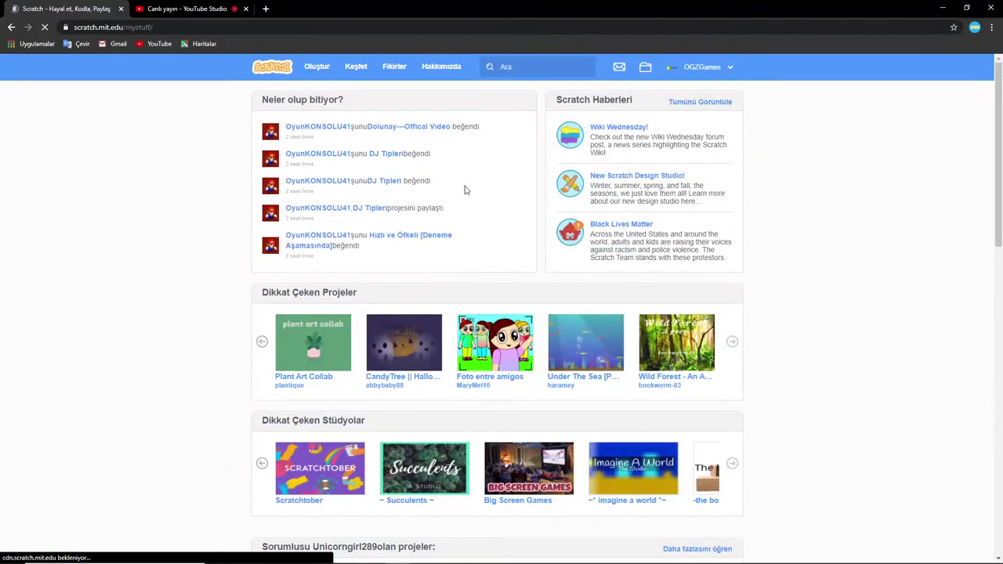
{"action": "left_click_drag", "start_coordinate": [503, 226], "coordinate": [465, 175]}
{"action": "left_click", "coordinate": [470, 187]}
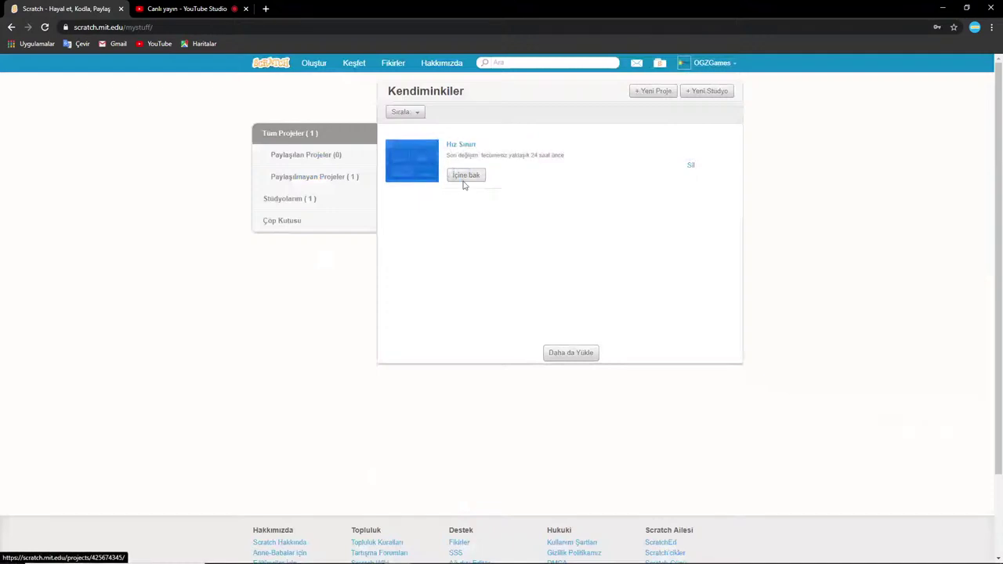
{"action": "mouse_move", "coordinate": [576, 555]}
{"action": "left_click_drag", "start_coordinate": [582, 145], "coordinate": [556, 155]}
{"action": "left_click", "coordinate": [582, 163]}
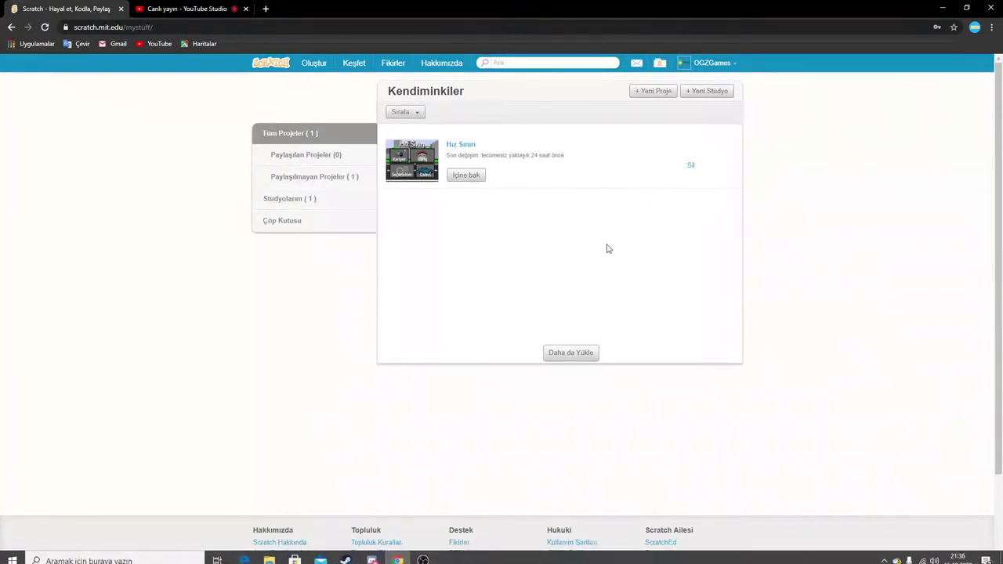
{"action": "key", "text": "alt+Tab"}
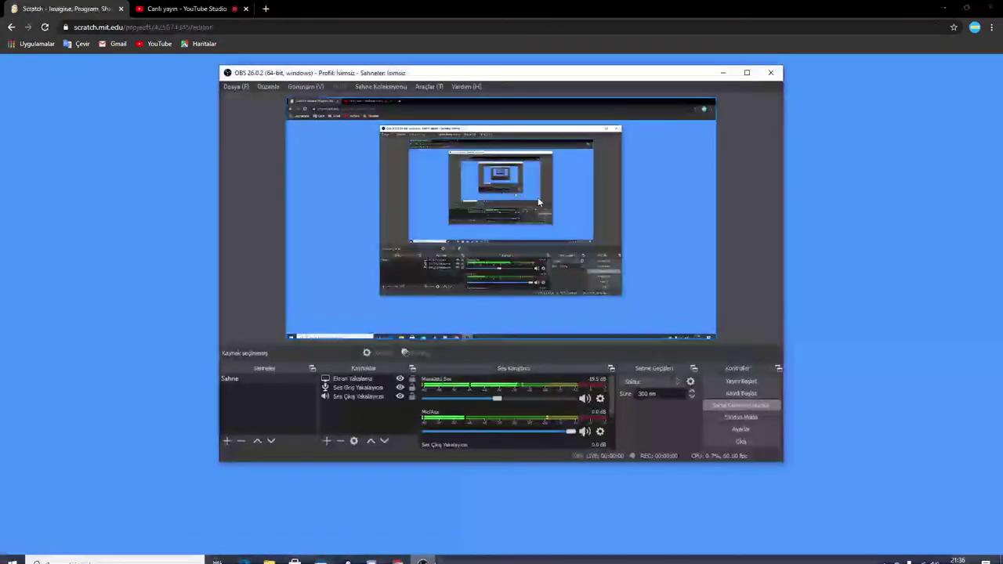
Step: Play Hız Sınırı full screen and view its Galeri screen with the car, then return to the editor
{"action": "key", "text": "alt+Tab"}
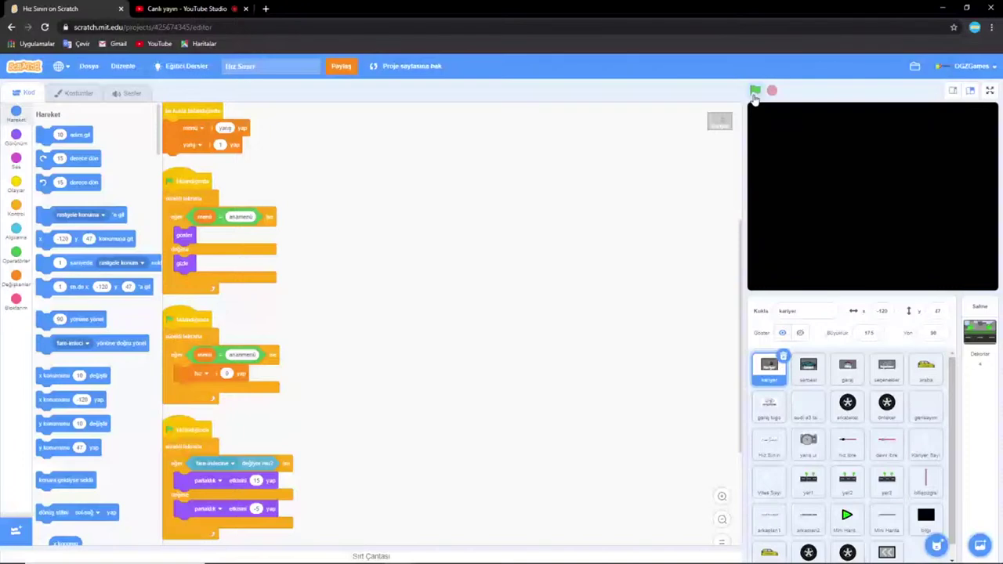
{"action": "left_click", "coordinate": [989, 90]}
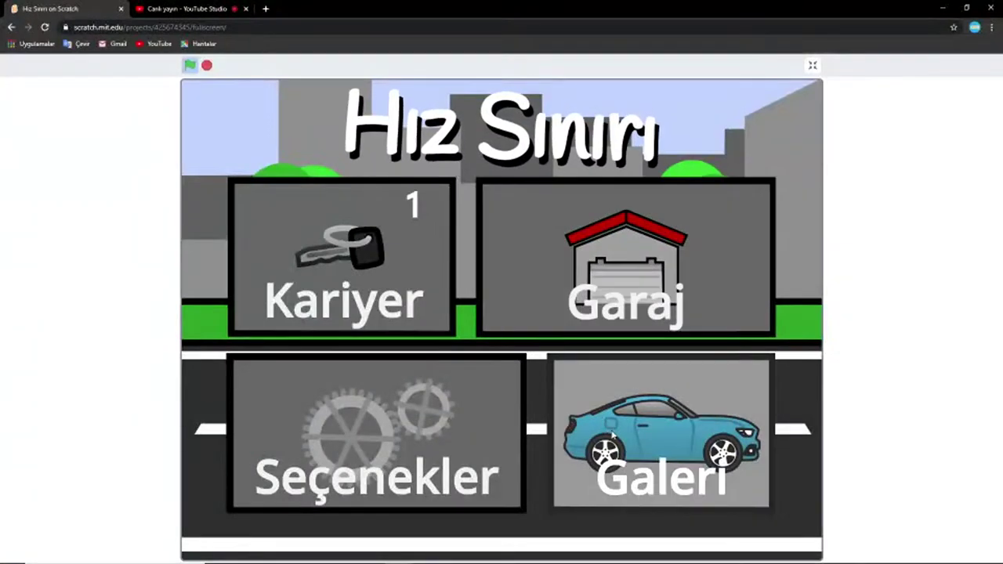
{"action": "left_click", "coordinate": [641, 427]}
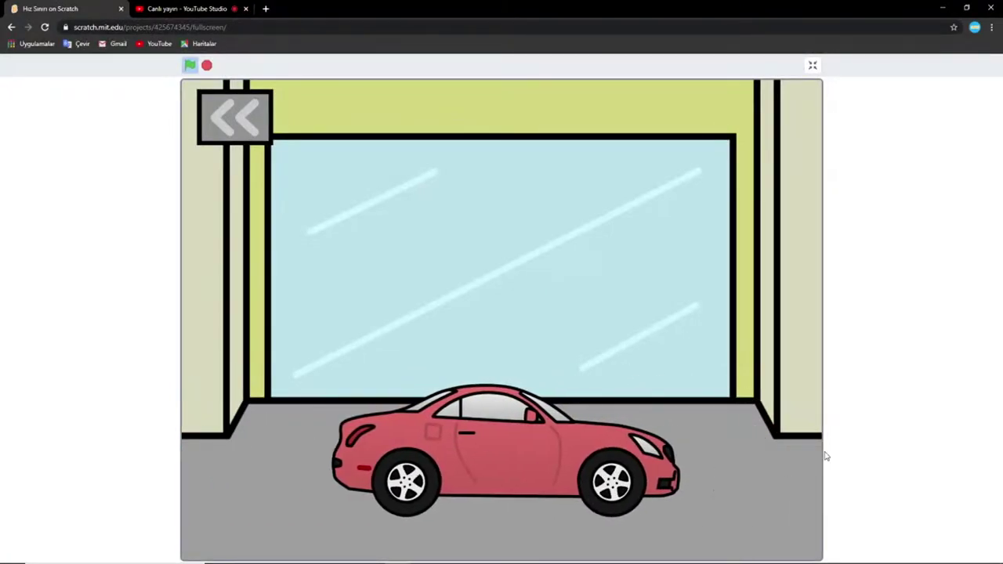
{"action": "left_click", "coordinate": [814, 68]}
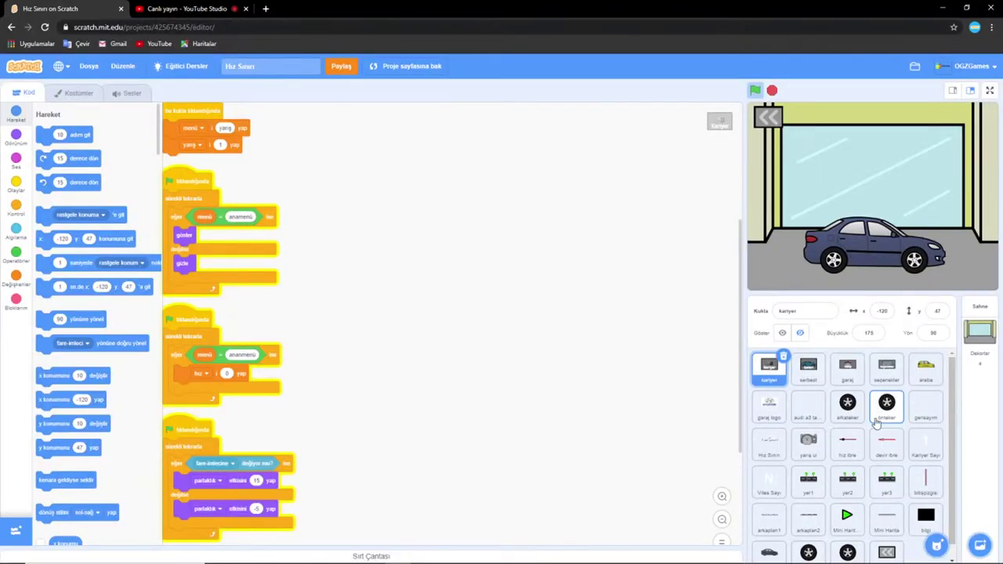
Step: Select the galeriaraba sprite and browse its costumes
{"action": "left_click", "coordinate": [769, 549]}
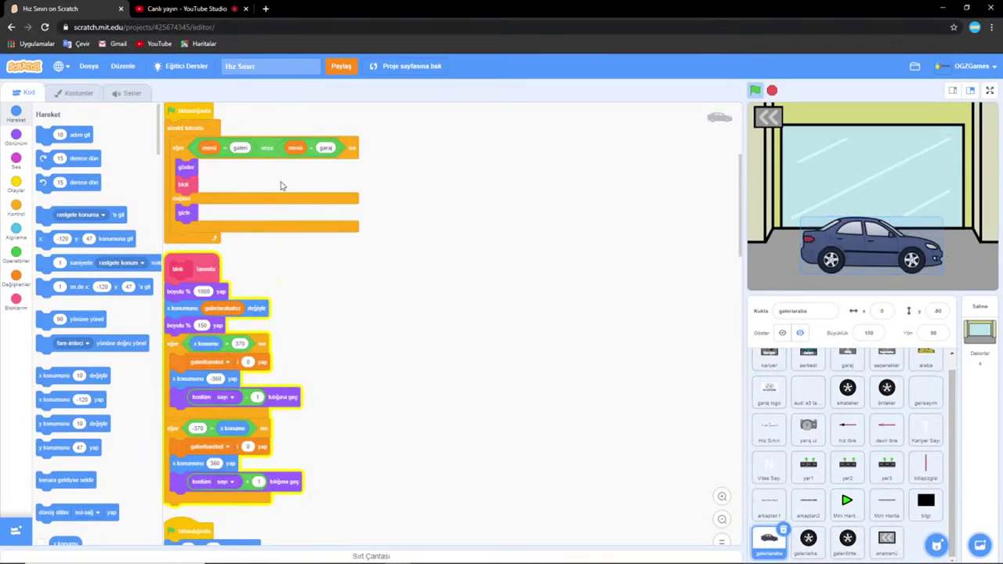
{"action": "left_click", "coordinate": [68, 94]}
{"action": "scroll", "coordinate": [51, 266], "scroll_direction": "down", "scroll_amount": 5}
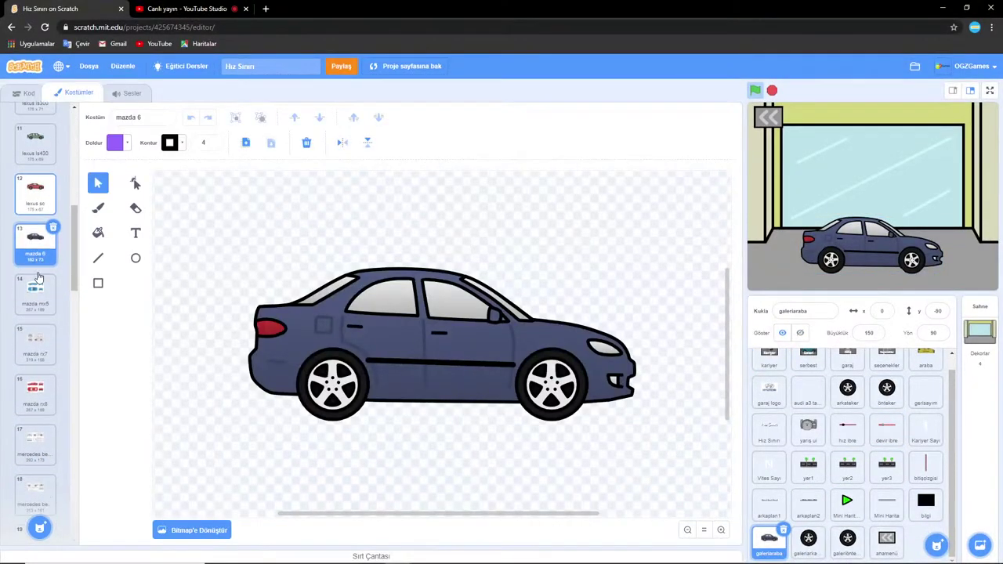
{"action": "scroll", "coordinate": [39, 258], "scroll_direction": "down", "scroll_amount": 5}
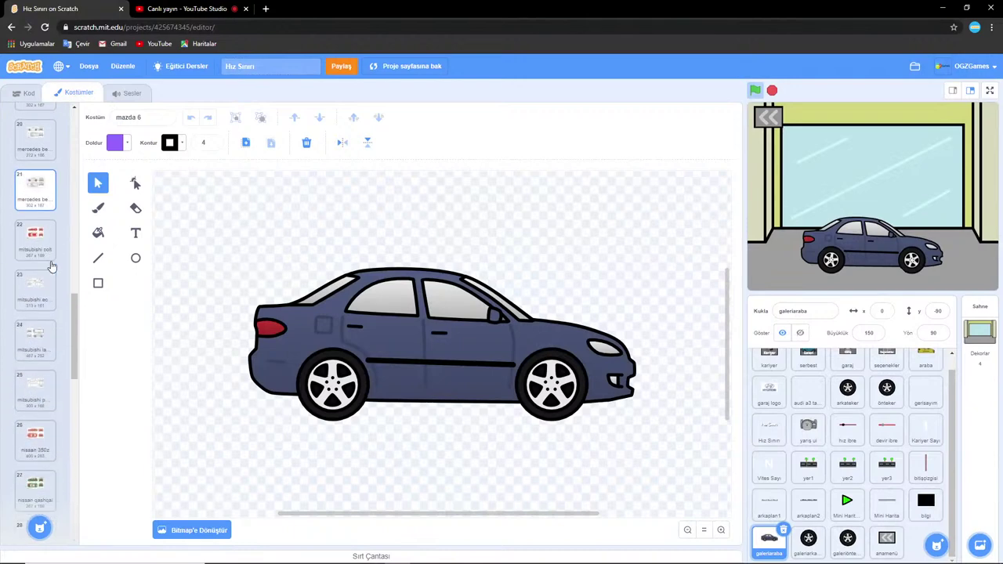
{"action": "scroll", "coordinate": [43, 283], "scroll_direction": "down", "scroll_amount": 2}
{"action": "scroll", "coordinate": [28, 360], "scroll_direction": "up", "scroll_amount": 6}
{"action": "scroll", "coordinate": [23, 310], "scroll_direction": "up", "scroll_amount": 2}
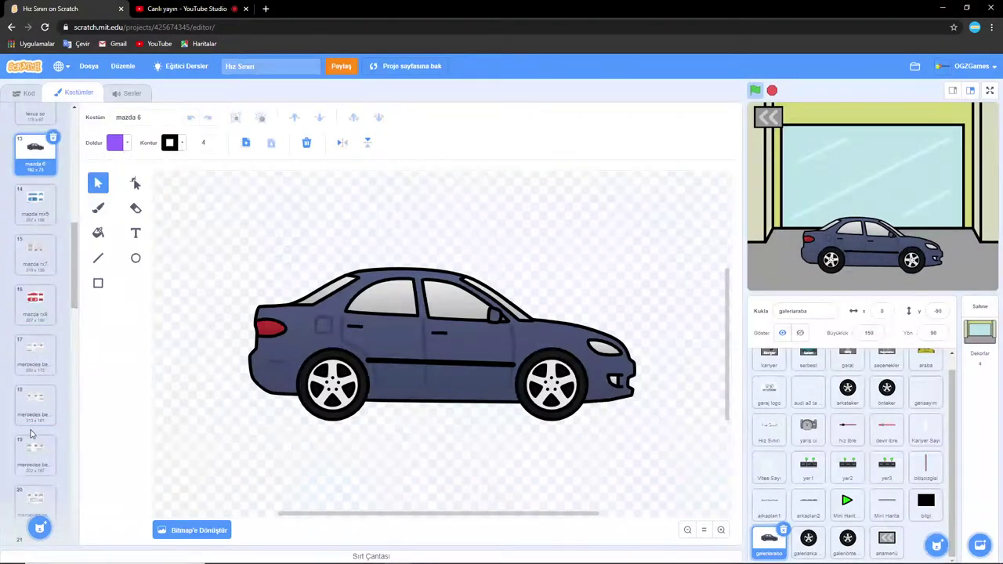
{"action": "scroll", "coordinate": [27, 456], "scroll_direction": "down", "scroll_amount": 6}
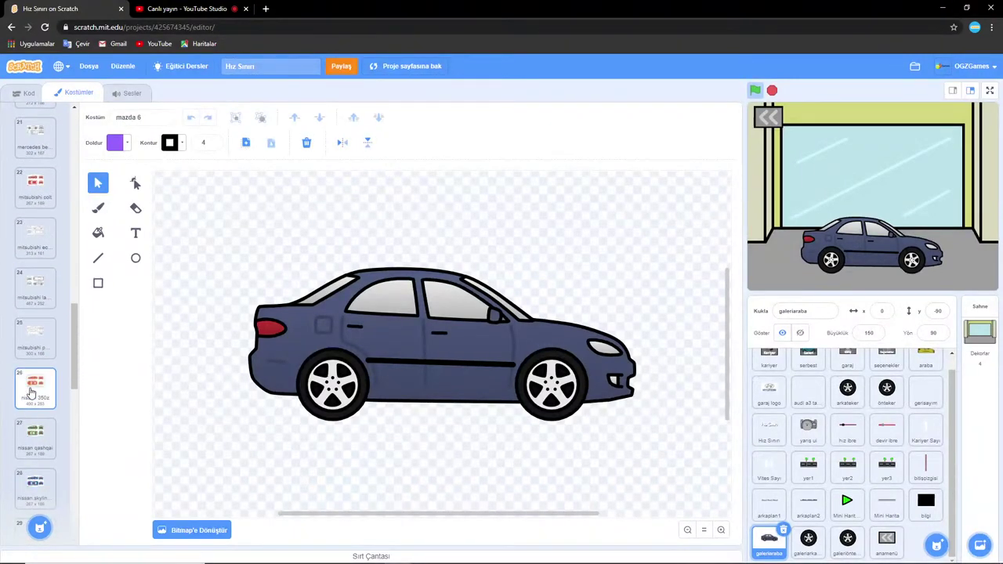
{"action": "scroll", "coordinate": [49, 329], "scroll_direction": "down", "scroll_amount": 6}
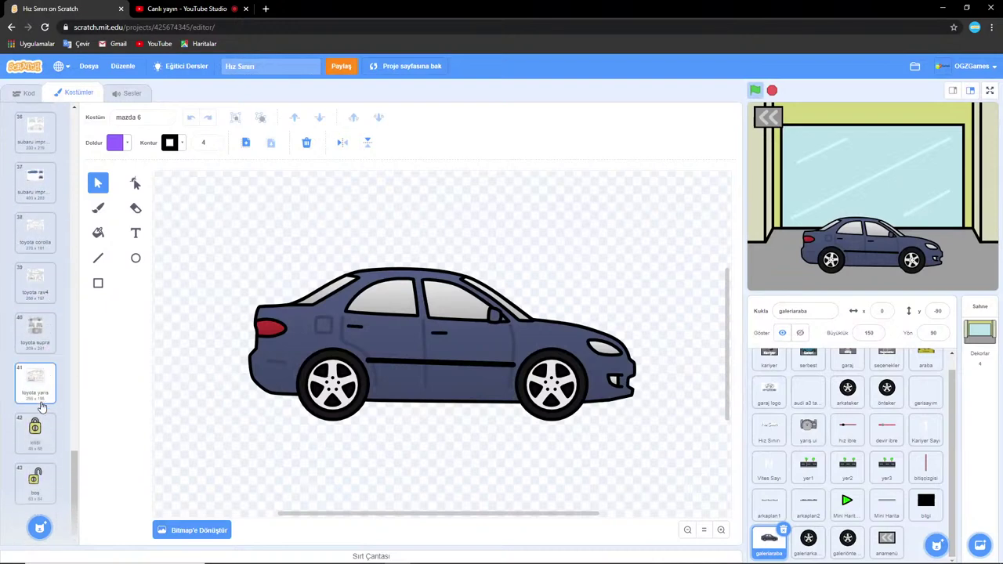
Step: Select the araba sprite and switch it to the red mitsubishi lancer costume
{"action": "left_click", "coordinate": [922, 390]}
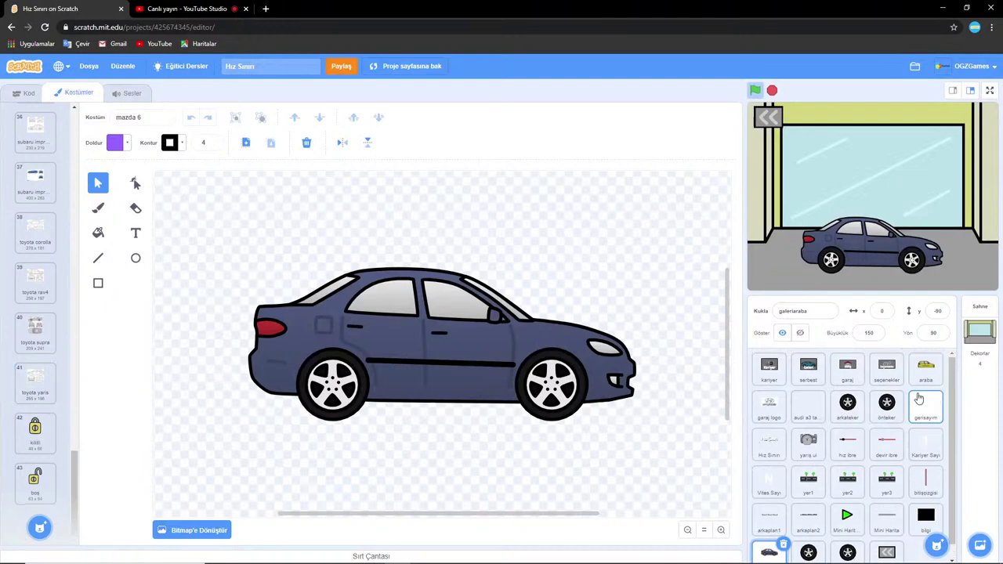
{"action": "left_click", "coordinate": [923, 375]}
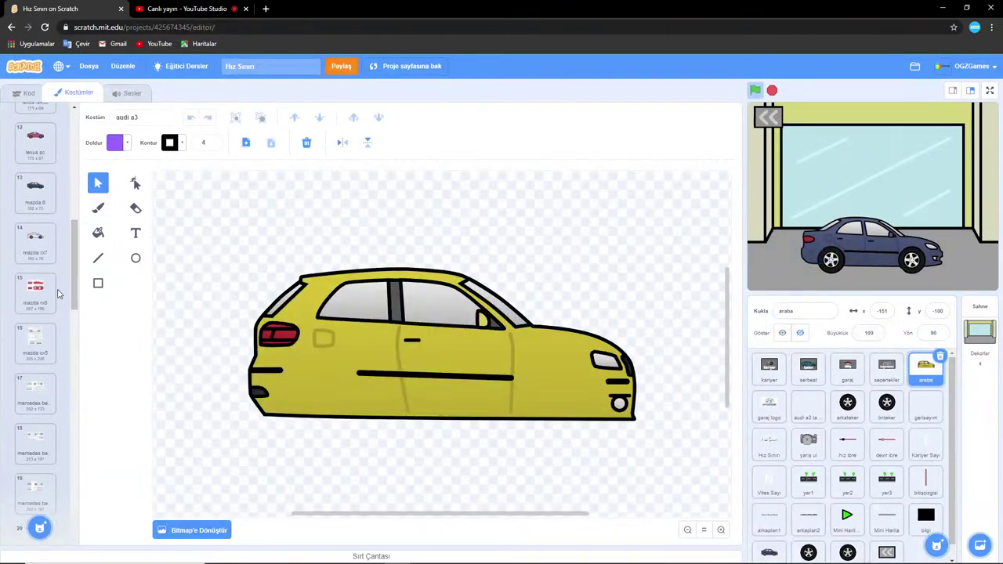
{"action": "scroll", "coordinate": [45, 223], "scroll_direction": "up", "scroll_amount": 2}
{"action": "scroll", "coordinate": [36, 243], "scroll_direction": "down", "scroll_amount": 4}
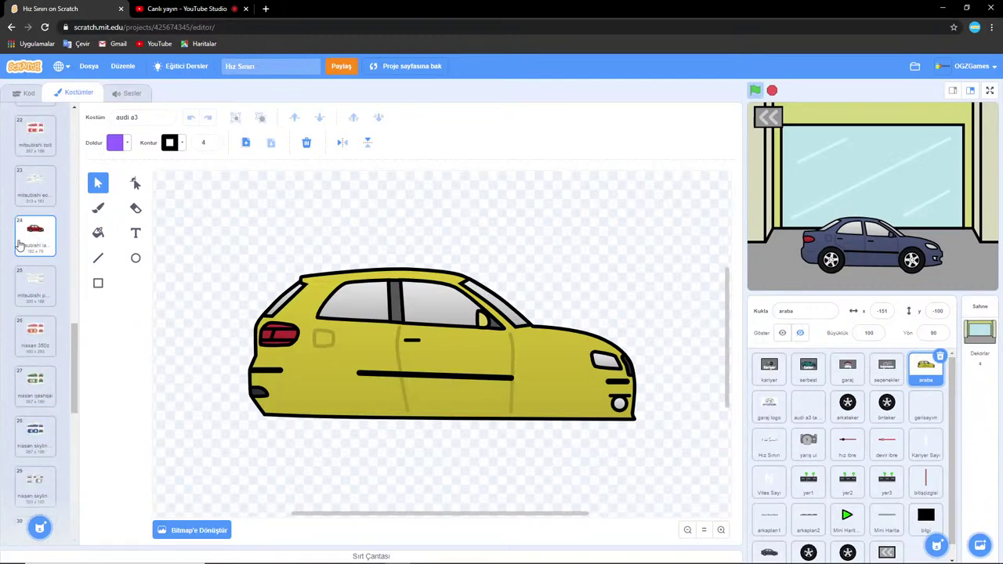
{"action": "left_click", "coordinate": [33, 235]}
{"action": "left_click_drag", "start_coordinate": [687, 481], "coordinate": [687, 481]}
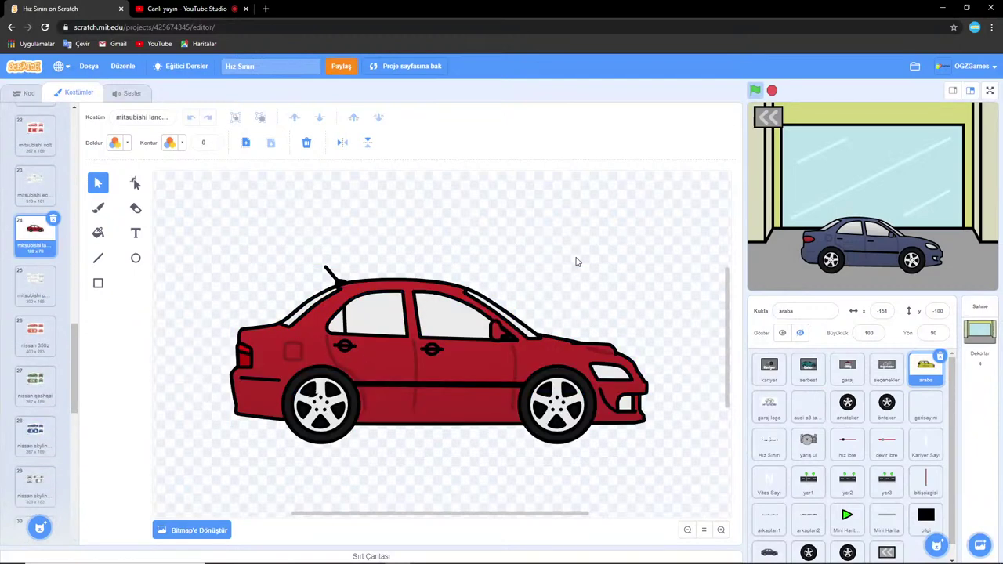
{"action": "scroll", "coordinate": [47, 306], "scroll_direction": "down", "scroll_amount": 5}
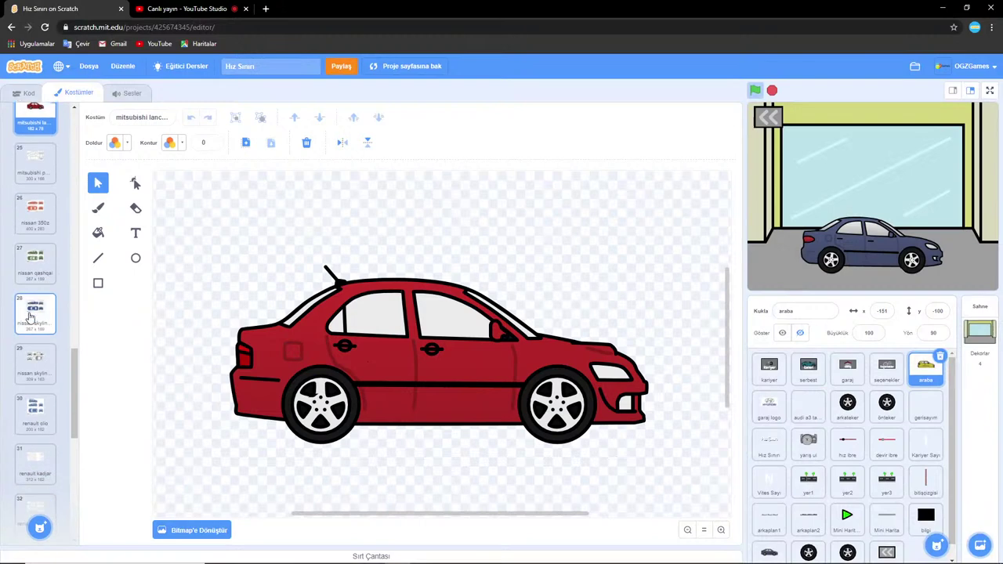
{"action": "scroll", "coordinate": [30, 320], "scroll_direction": "down", "scroll_amount": 5}
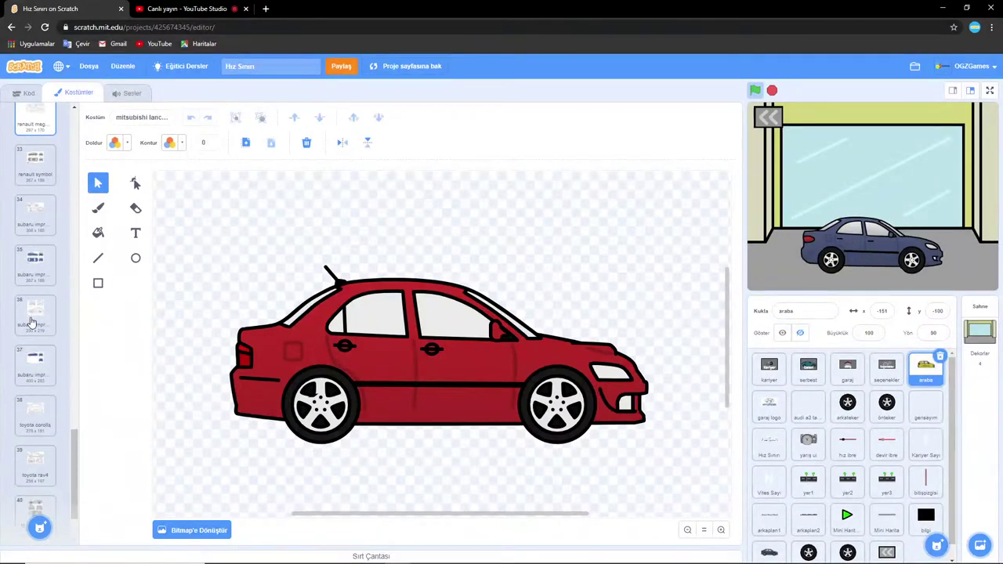
{"action": "scroll", "coordinate": [32, 321], "scroll_direction": "down", "scroll_amount": 2}
{"action": "scroll", "coordinate": [35, 328], "scroll_direction": "up", "scroll_amount": 15}
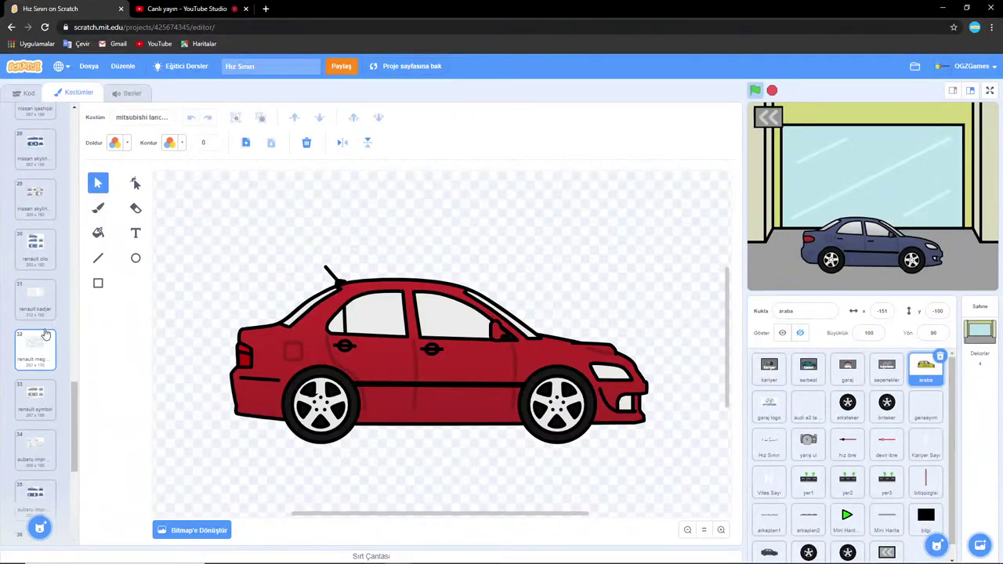
Step: Run the game full screen and start a Kariyer race from the main menu
{"action": "left_click", "coordinate": [989, 91]}
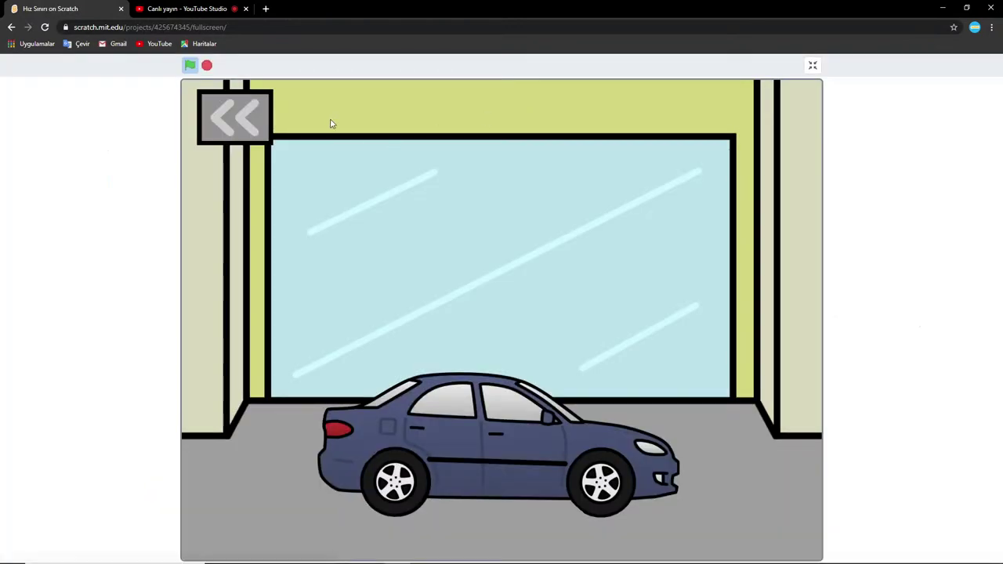
{"action": "left_click", "coordinate": [251, 117]}
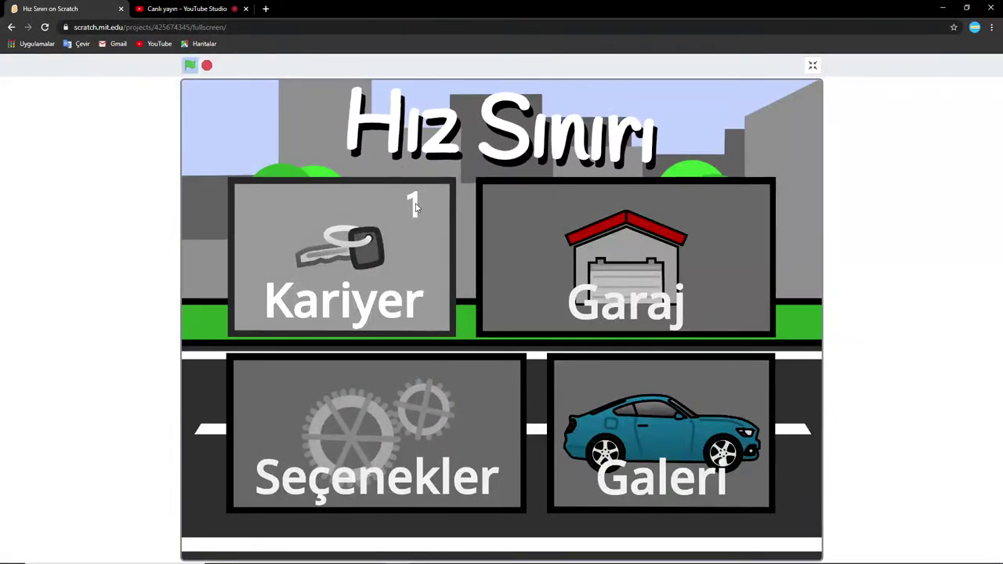
{"action": "left_click", "coordinate": [428, 243]}
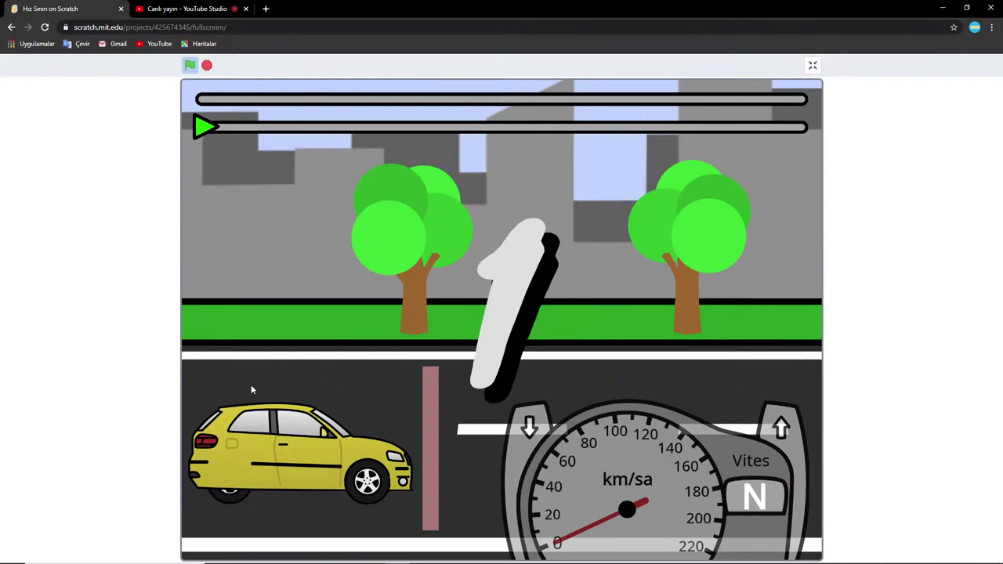
{"action": "left_click", "coordinate": [189, 65]}
{"action": "left_click", "coordinate": [329, 318]}
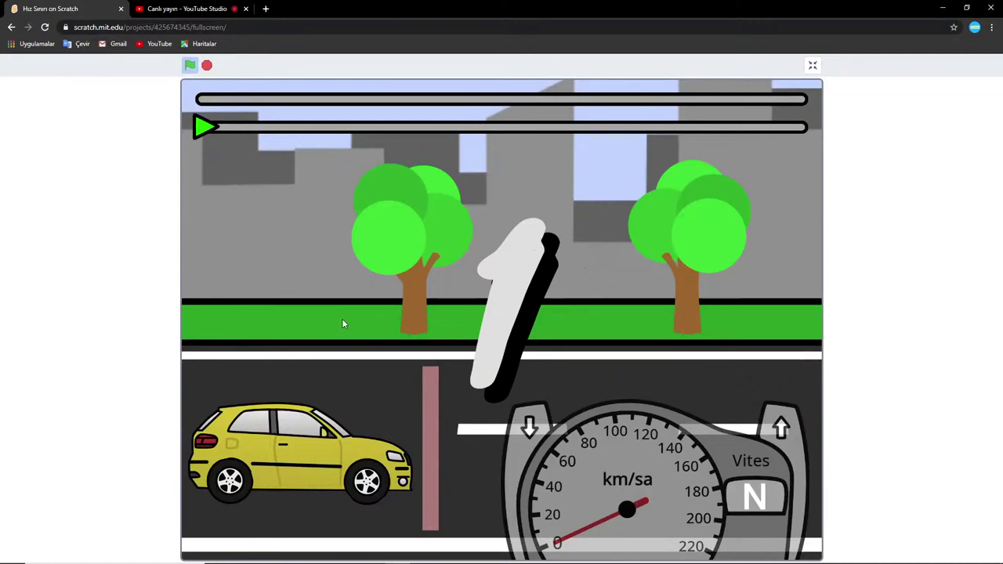
Step: Drive the car up to sixth gear, then shift down to neutral to stop
{"action": "key", "text": "Up"}
{"action": "key", "text": "Up"}
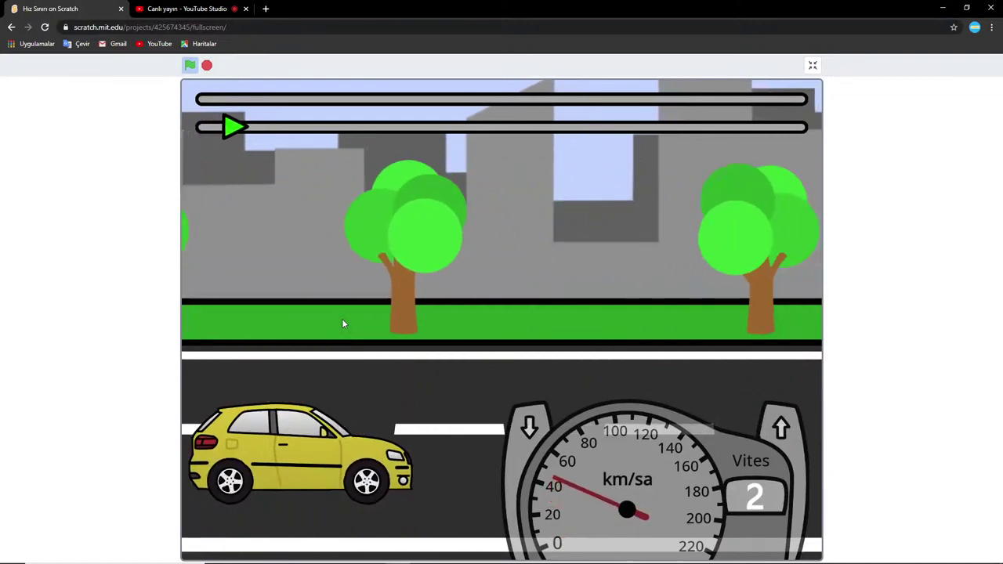
{"action": "key", "text": "Up"}
{"action": "key", "text": "Up"}
{"action": "key", "text": "Up"}
{"action": "key", "text": "Up"}
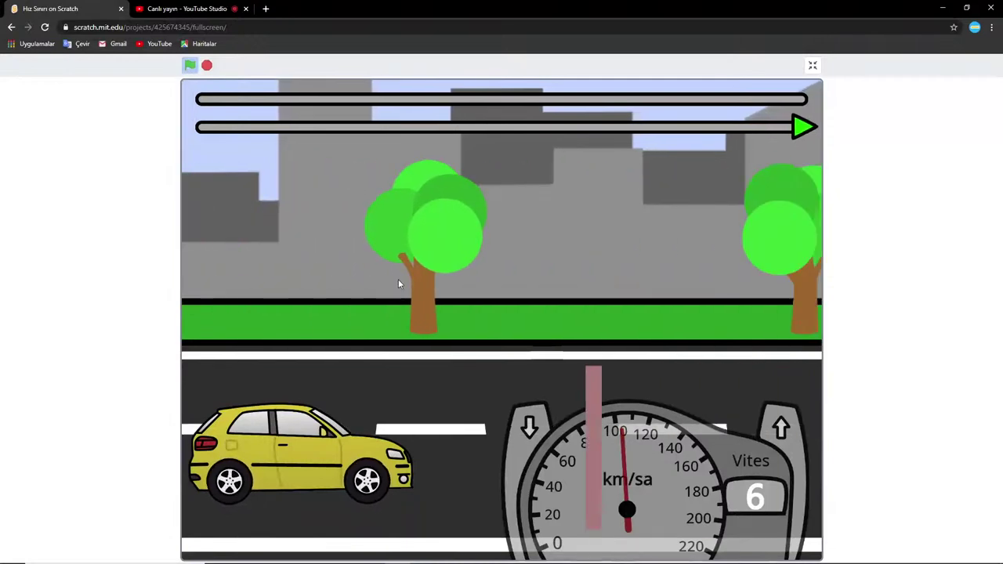
{"action": "key", "text": "Down"}
{"action": "key", "text": "Down"}
{"action": "key", "text": "Down"}
{"action": "key", "text": "Down"}
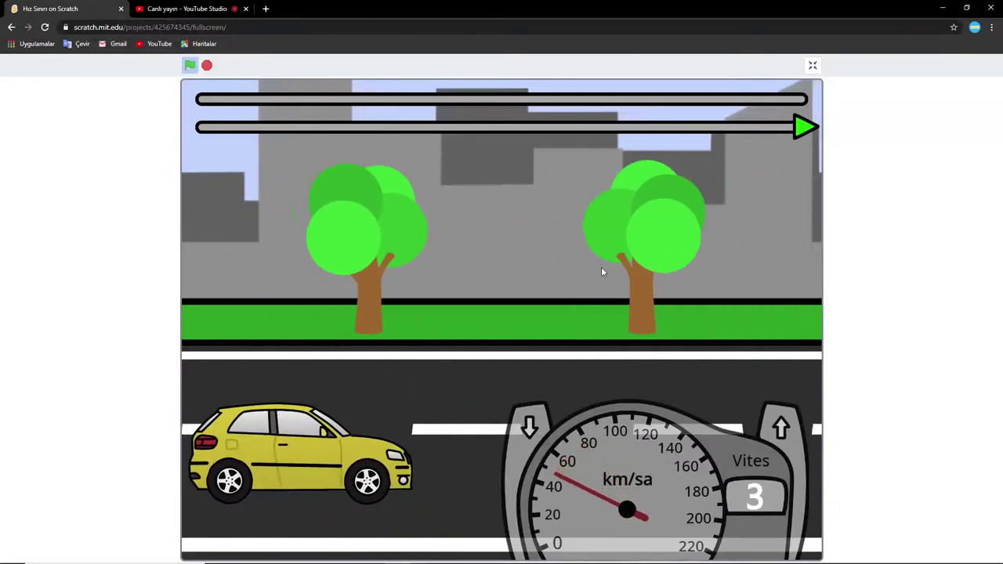
{"action": "key", "text": "Down"}
{"action": "key", "text": "Down"}
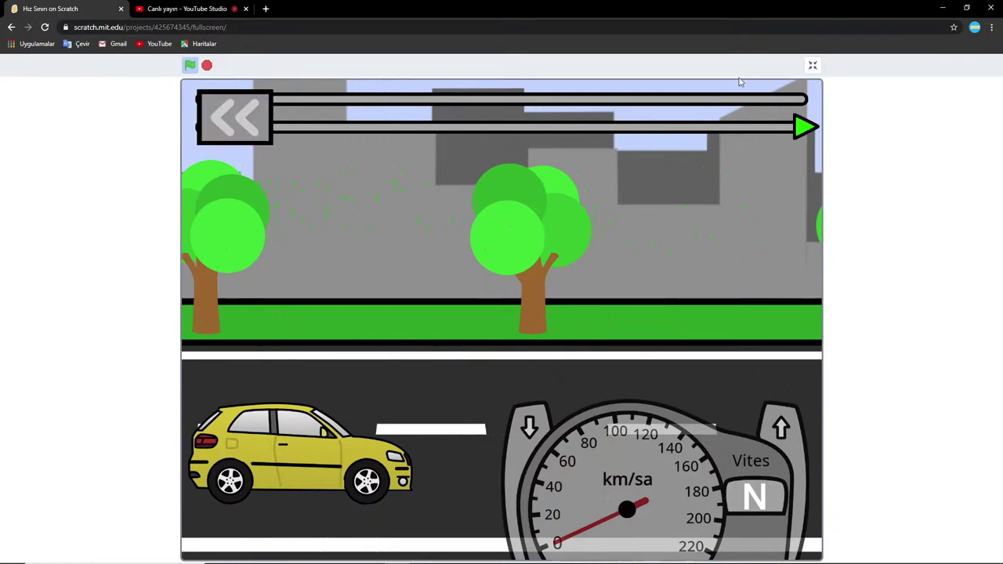
Step: Visit the garage from the main menu twice, then exit full screen to the editor
{"action": "left_click", "coordinate": [243, 133]}
{"action": "left_click", "coordinate": [591, 329]}
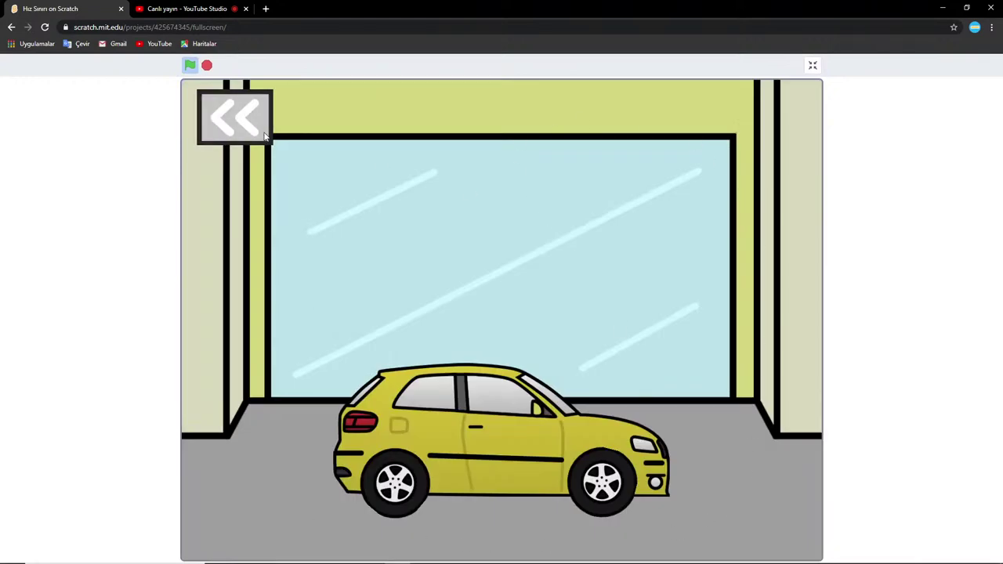
{"action": "left_click", "coordinate": [235, 118]}
{"action": "left_click", "coordinate": [620, 192]}
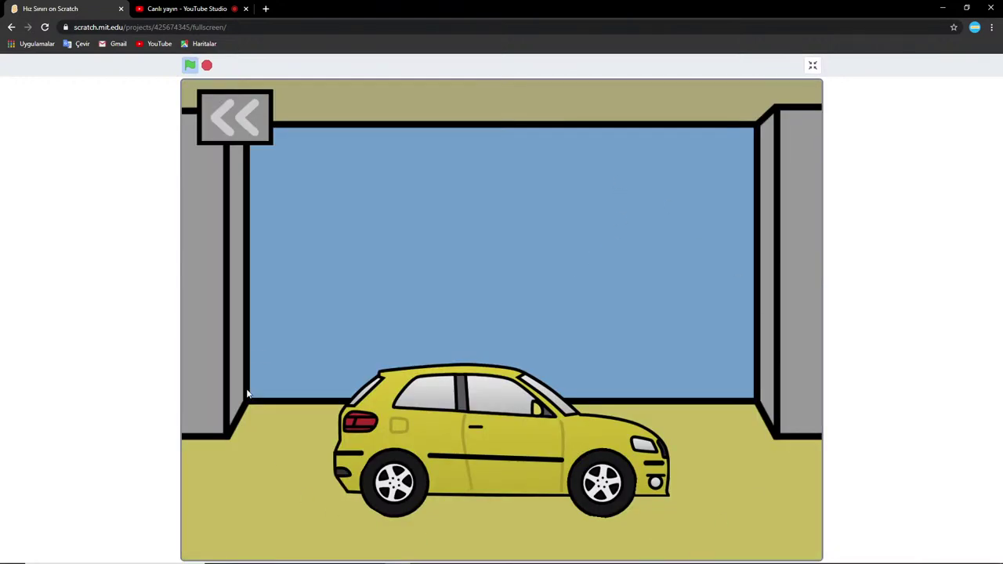
{"action": "left_click", "coordinate": [235, 117]}
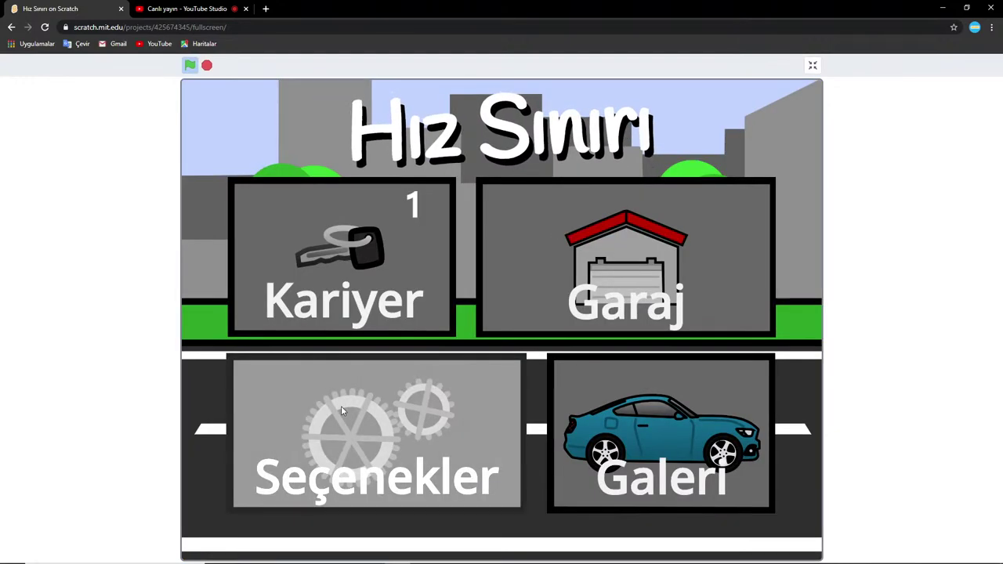
{"action": "left_click", "coordinate": [814, 65]}
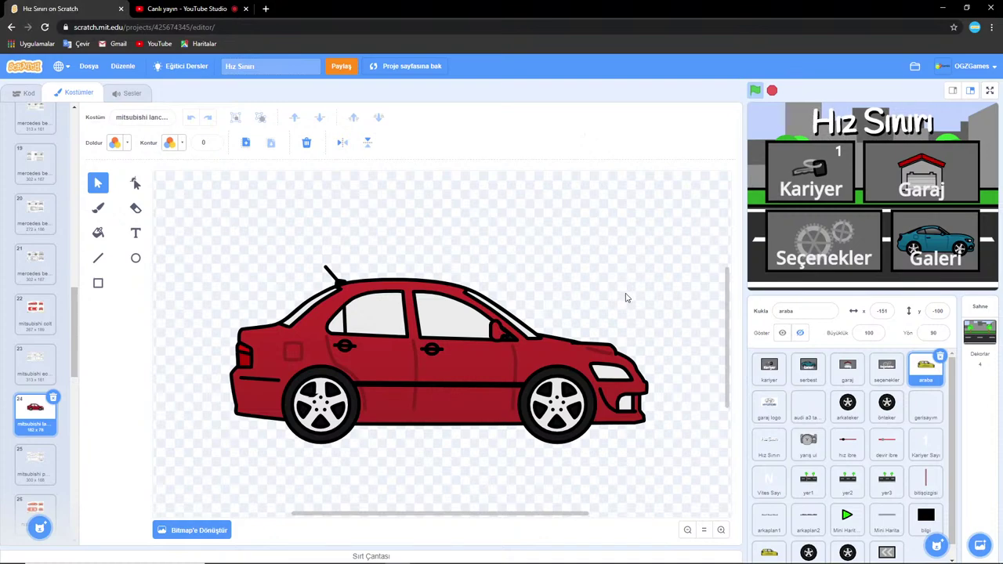
Step: Minimize the OBS streaming window and select the hız ibre speedometer needle sprite
{"action": "left_click", "coordinate": [413, 555]}
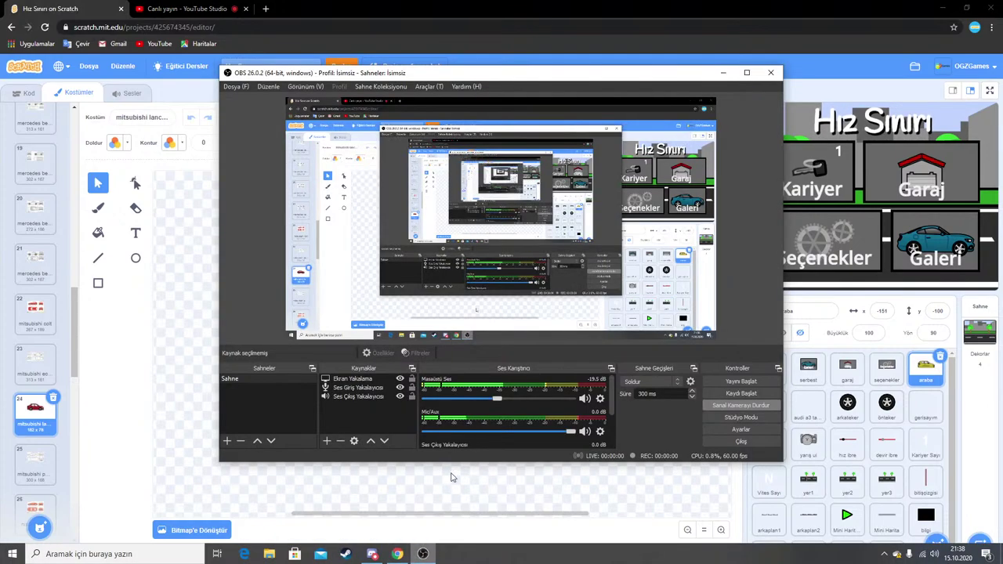
{"action": "left_click", "coordinate": [722, 72]}
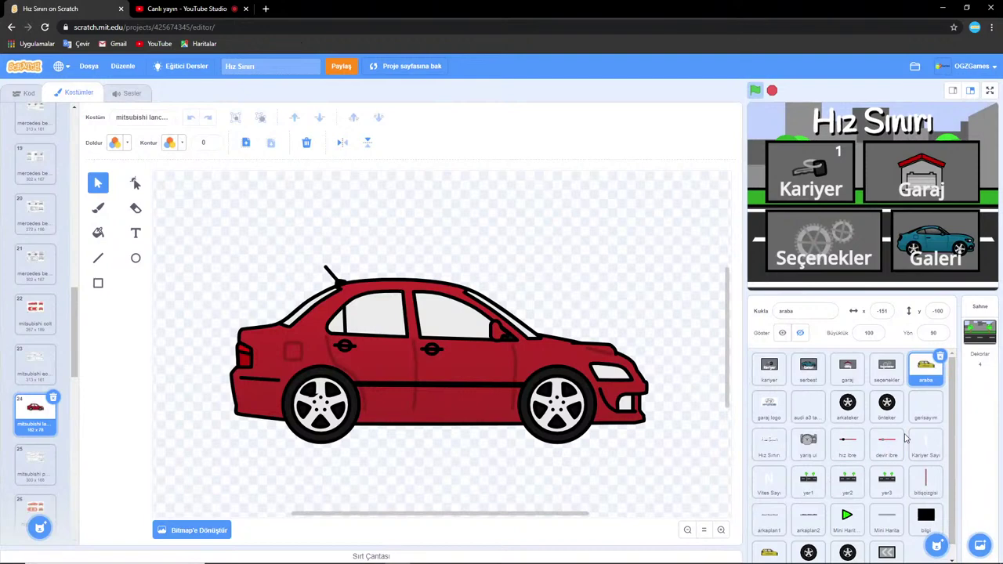
{"action": "left_click", "coordinate": [852, 458]}
Step: Open the hız ibre scripts, show the hız variable monitor, and run the game full screen
{"action": "left_click", "coordinate": [24, 91]}
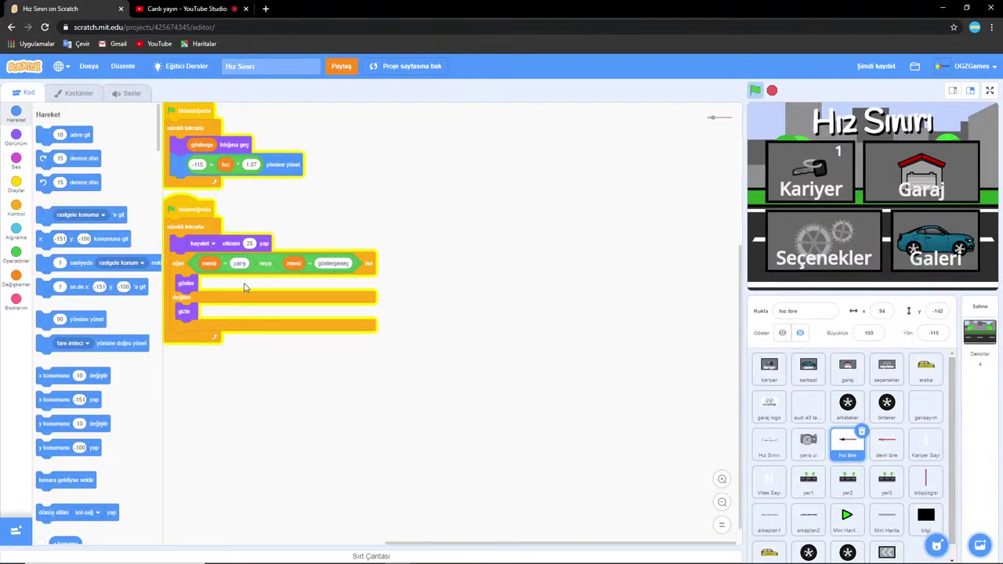
{"action": "left_click_drag", "start_coordinate": [399, 377], "coordinate": [421, 374]}
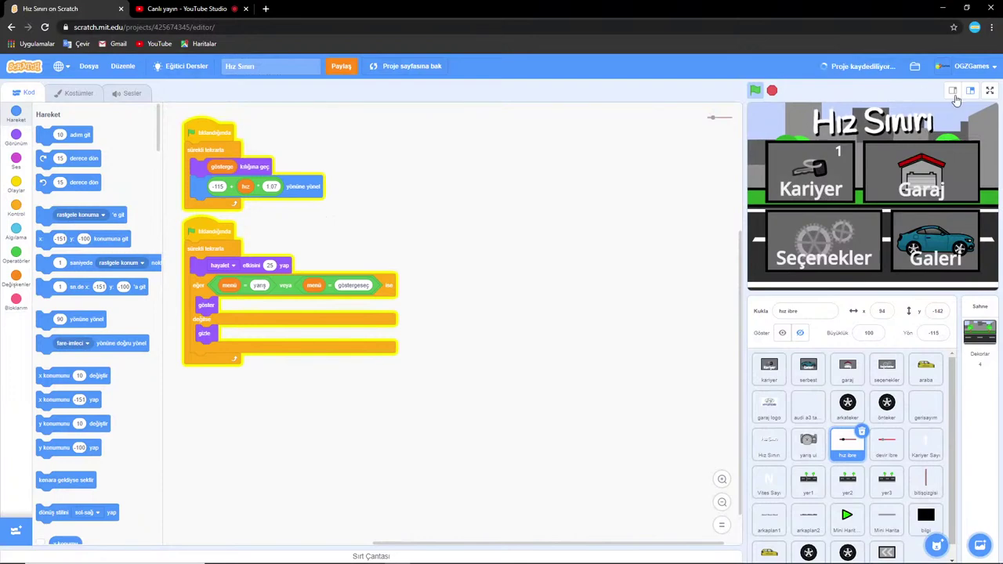
{"action": "left_click", "coordinate": [988, 91]}
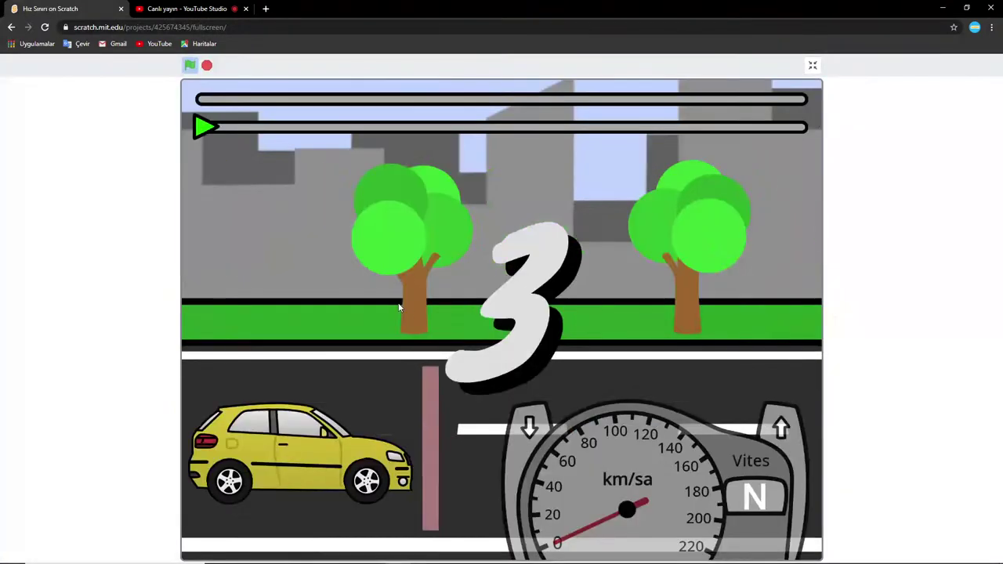
{"action": "left_click", "coordinate": [815, 67]}
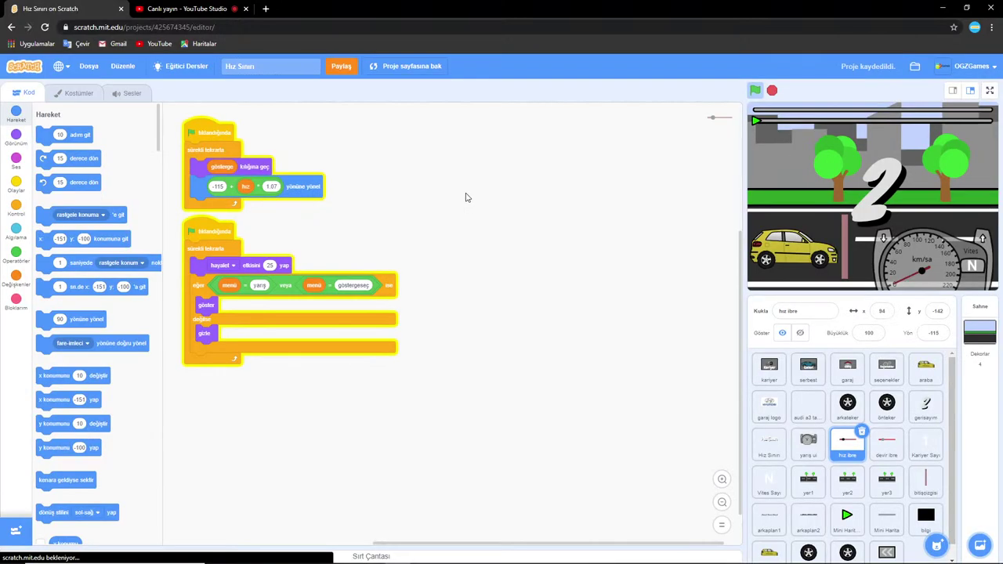
{"action": "left_click", "coordinate": [16, 275]}
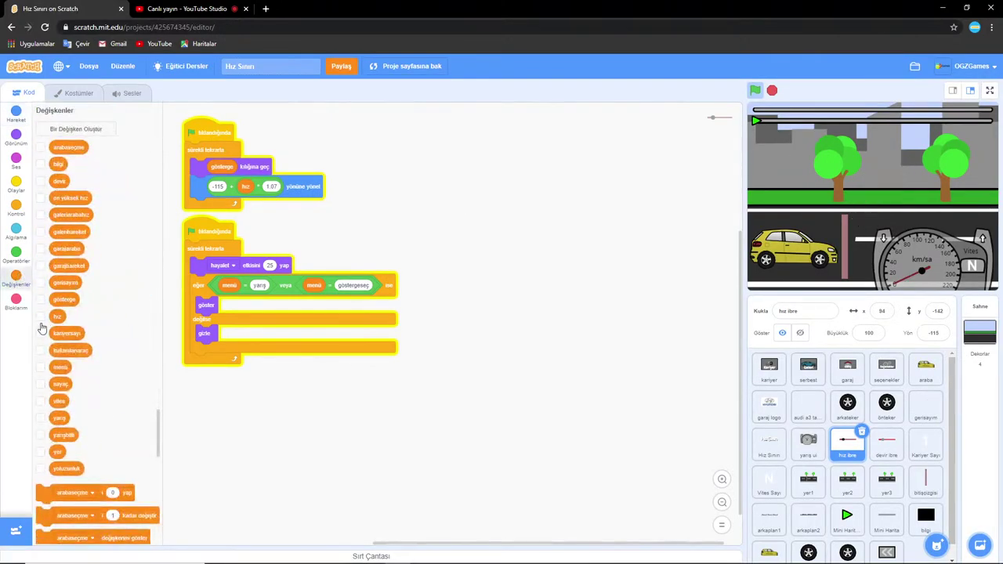
{"action": "left_click", "coordinate": [989, 91]}
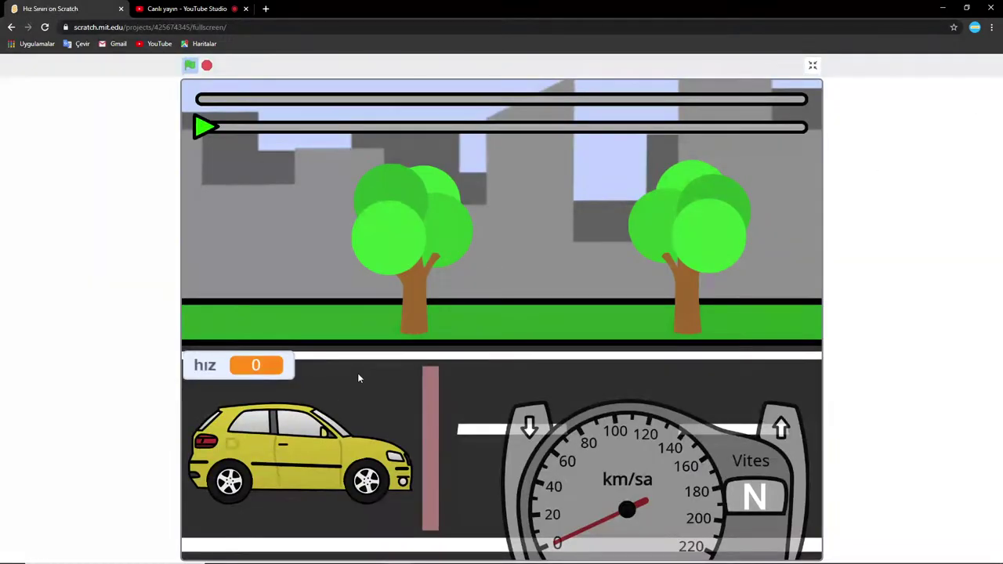
Step: Shift the car from neutral up through gears 1–6 to reach speed 104, then exit full screen
{"action": "key", "text": "Up"}
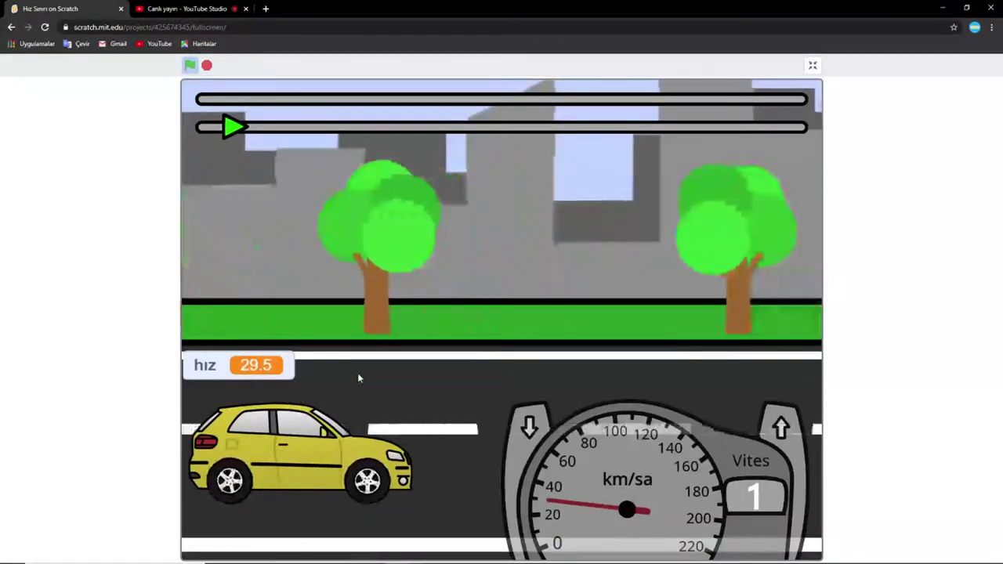
{"action": "key", "text": "Up"}
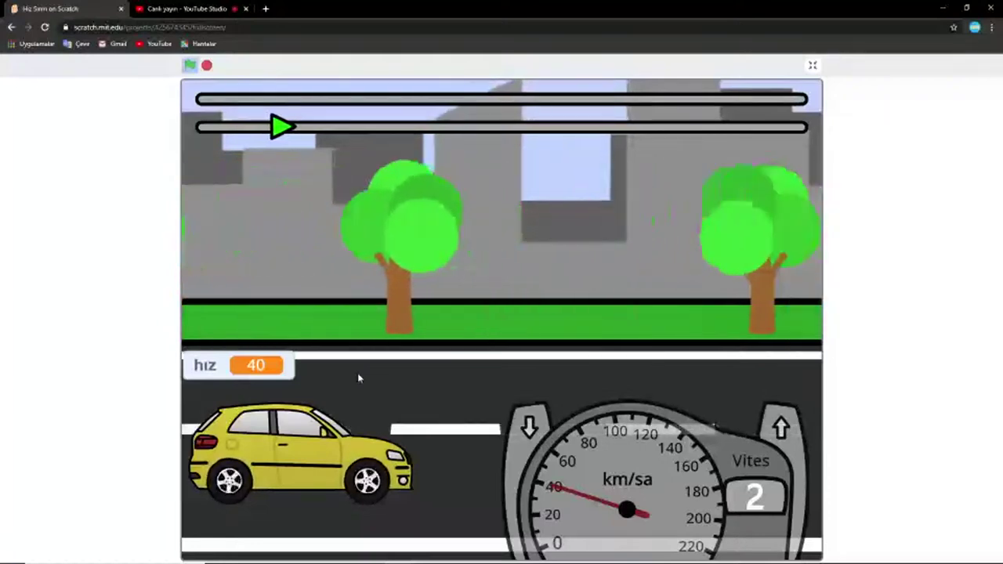
{"action": "key", "text": "Up"}
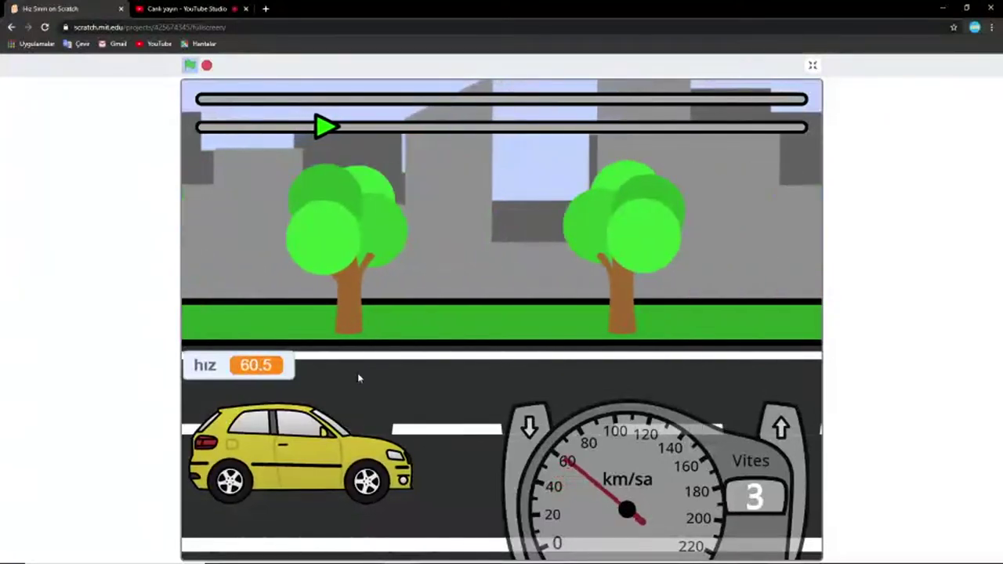
{"action": "key", "text": "Up"}
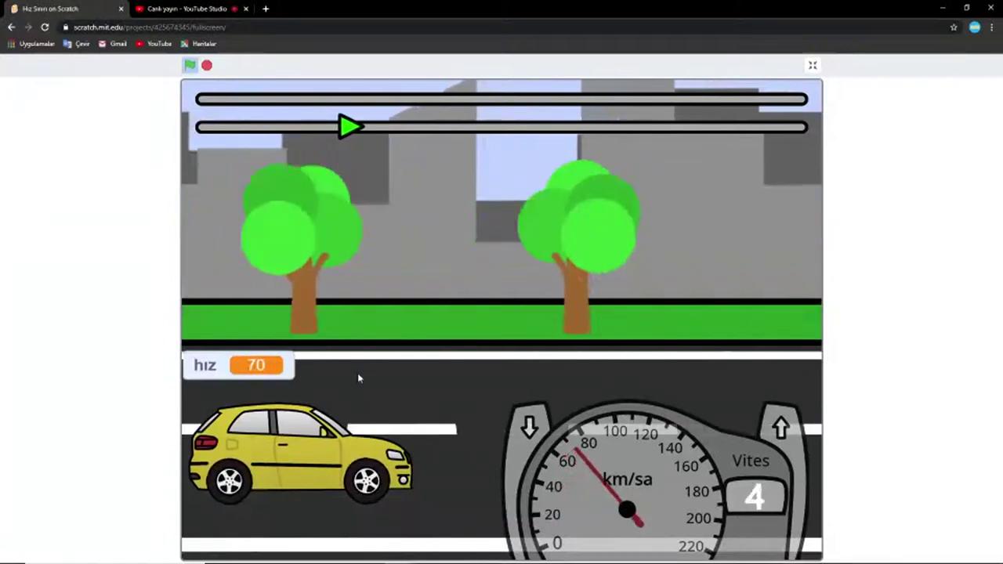
{"action": "key", "text": "Up"}
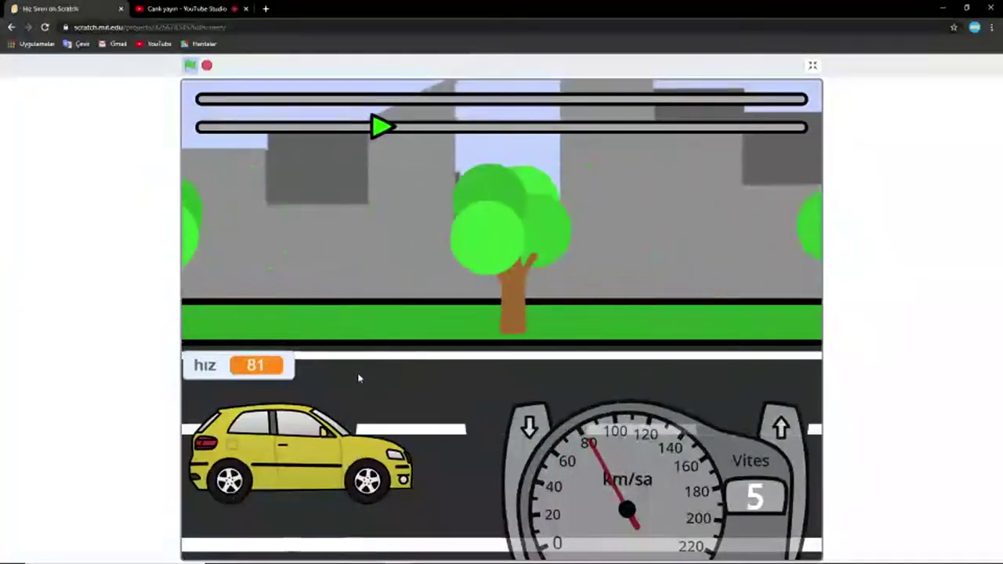
{"action": "key", "text": "Up"}
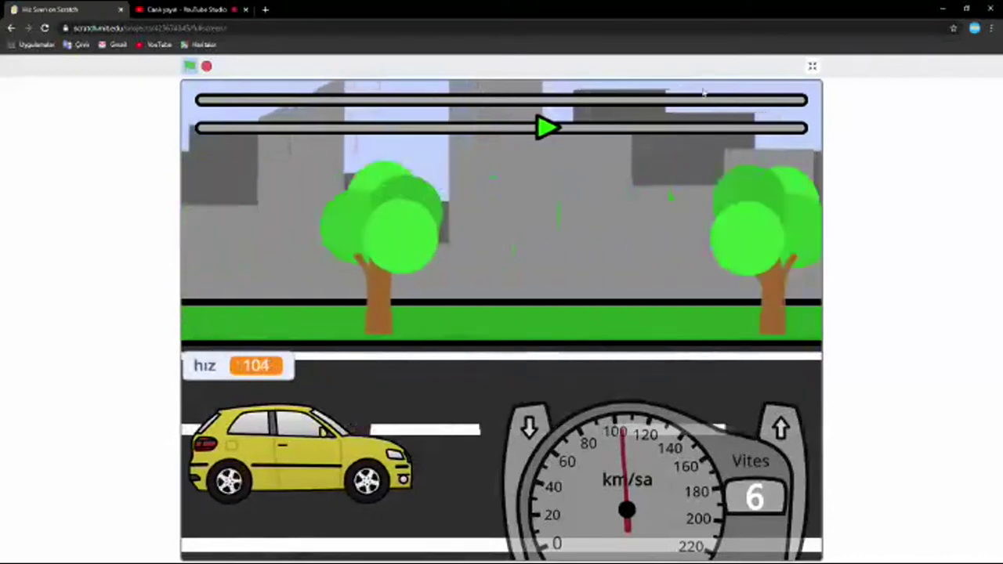
{"action": "left_click", "coordinate": [814, 67]}
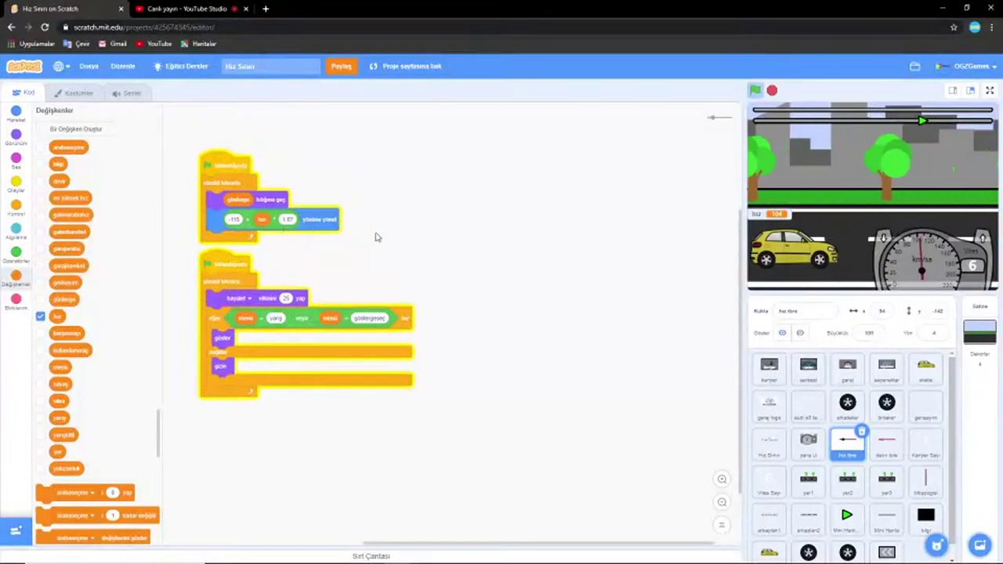
Step: Add a 'point in direction' block set to -115
{"action": "left_click", "coordinate": [17, 114]}
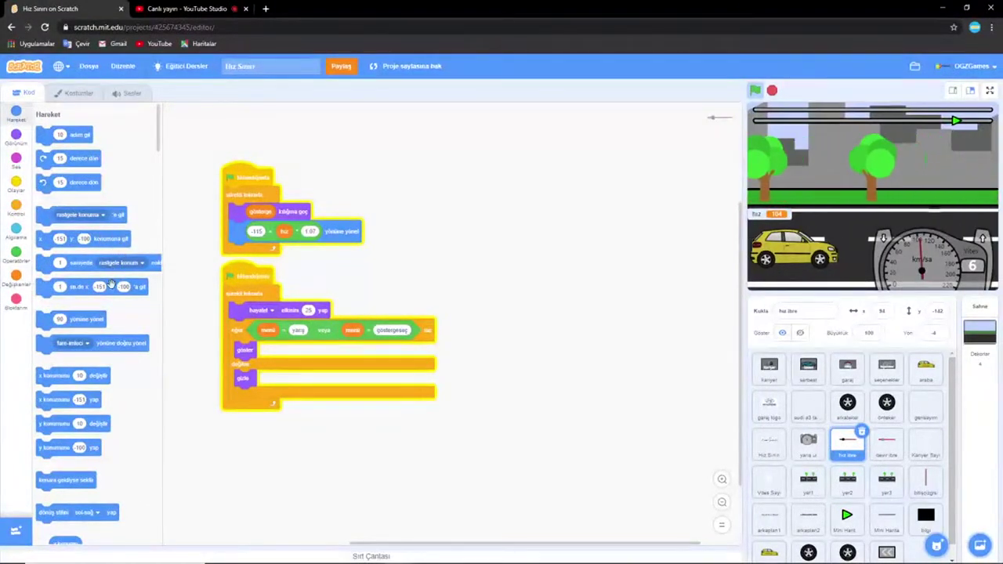
{"action": "scroll", "coordinate": [113, 252], "scroll_direction": "down", "scroll_amount": 2}
{"action": "left_click_drag", "start_coordinate": [89, 268], "coordinate": [384, 263]}
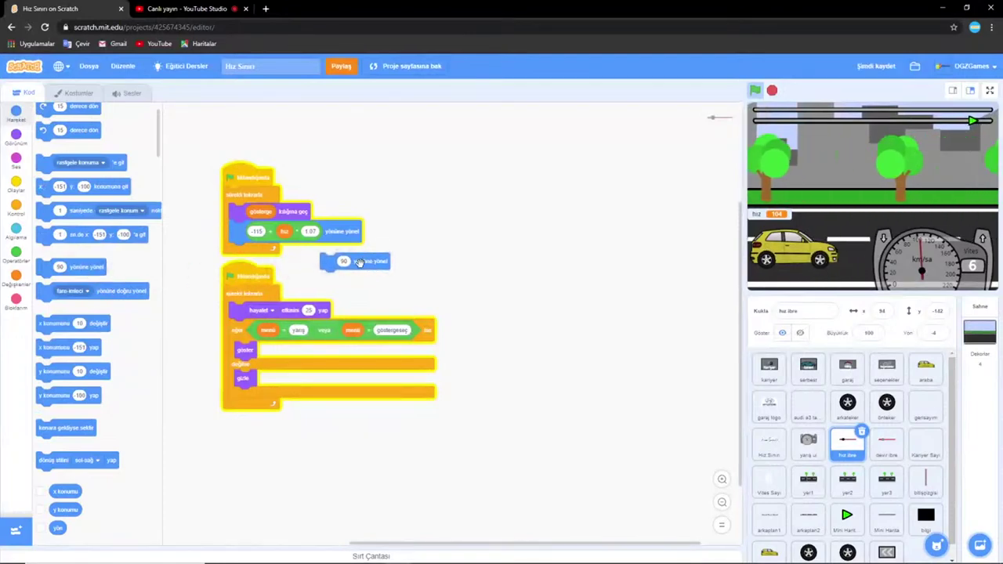
{"action": "left_click", "coordinate": [345, 260]}
{"action": "type", "text": "-115"}
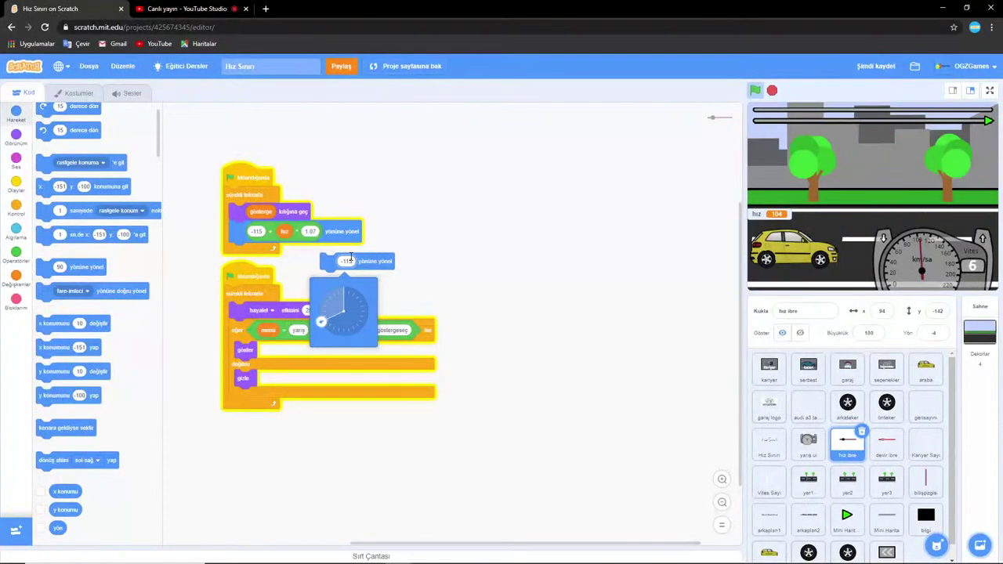
{"action": "left_click", "coordinate": [419, 257]}
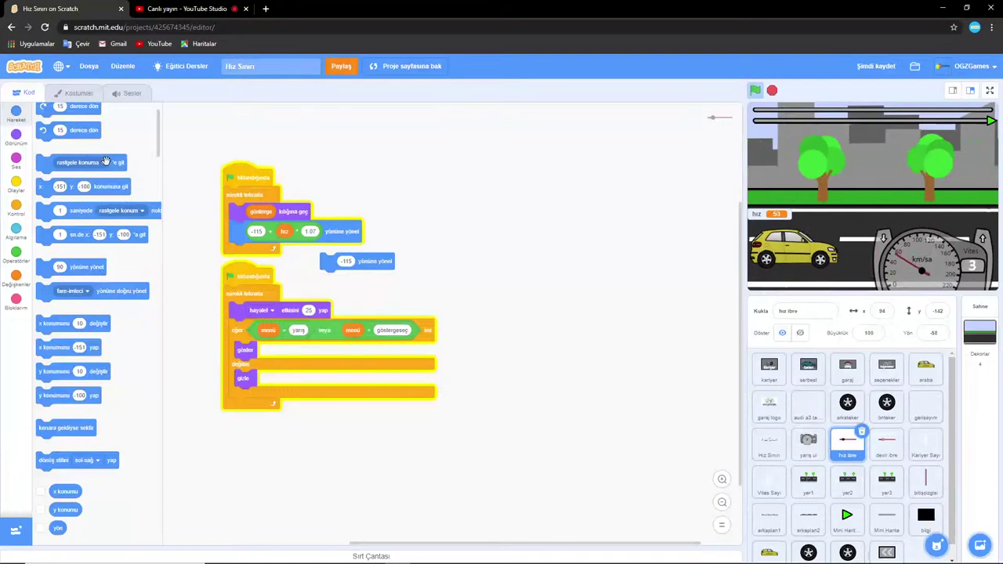
Step: Add 'turn hız * 1.07 degrees' after it in the top script and remove the old direction block
{"action": "scroll", "coordinate": [98, 235], "scroll_direction": "up", "scroll_amount": 2}
{"action": "left_click_drag", "start_coordinate": [70, 158], "coordinate": [372, 276]}
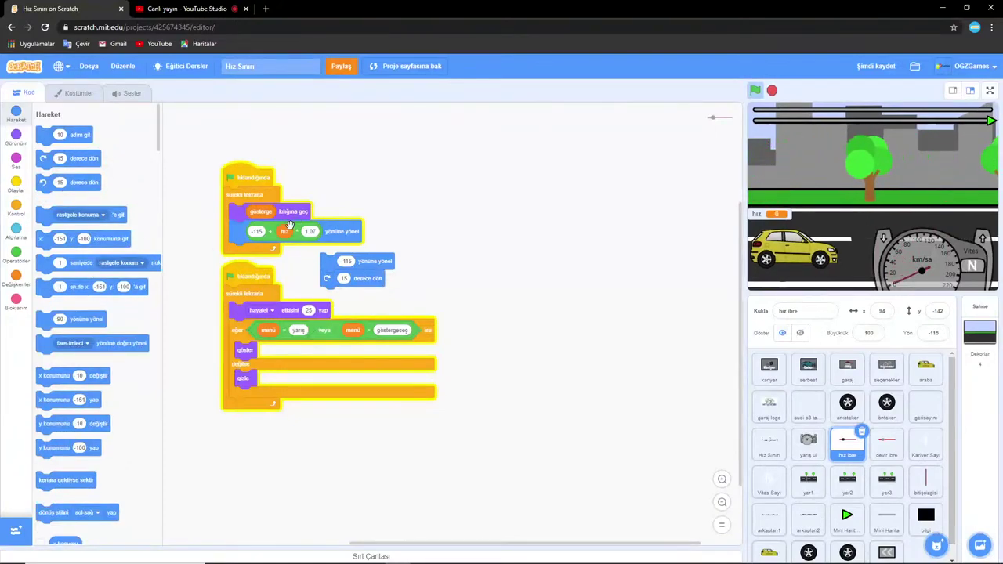
{"action": "left_click_drag", "start_coordinate": [262, 231], "coordinate": [287, 234]}
{"action": "left_click_drag", "start_coordinate": [249, 266], "coordinate": [164, 271]}
{"action": "left_click_drag", "start_coordinate": [373, 219], "coordinate": [98, 274]}
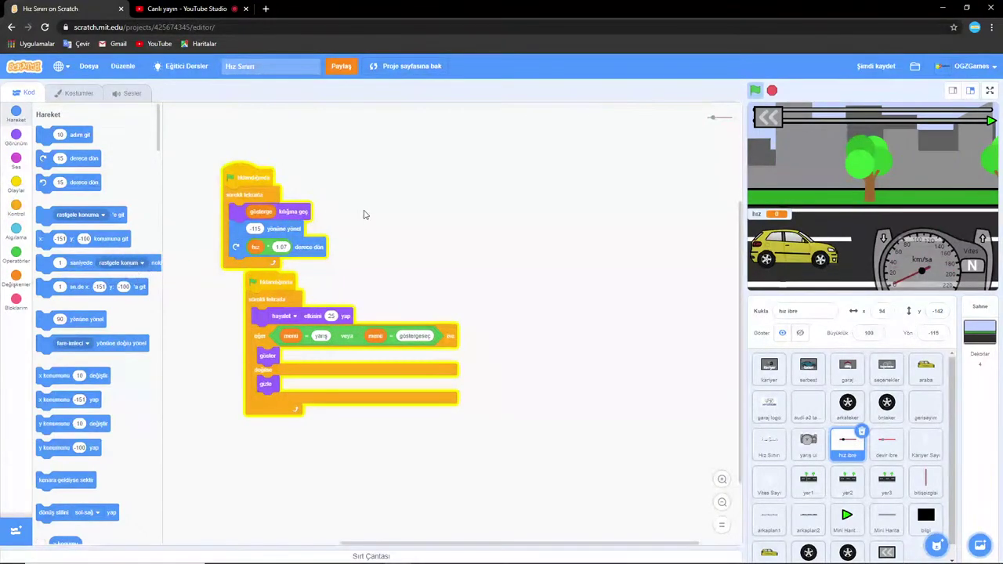
Step: Start a race full screen and shift up through the gears to test the needle
{"action": "left_click", "coordinate": [817, 176]}
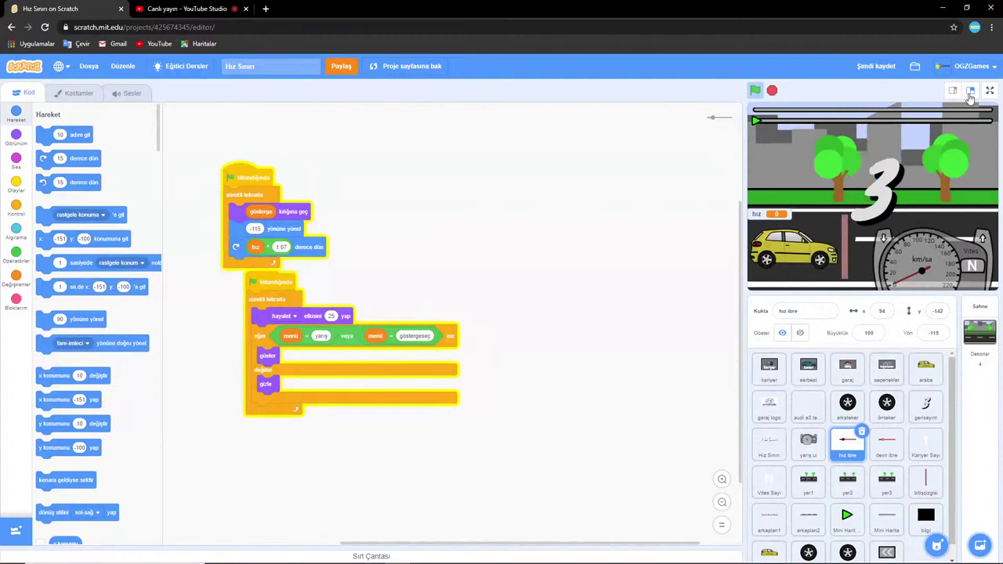
{"action": "left_click", "coordinate": [989, 90]}
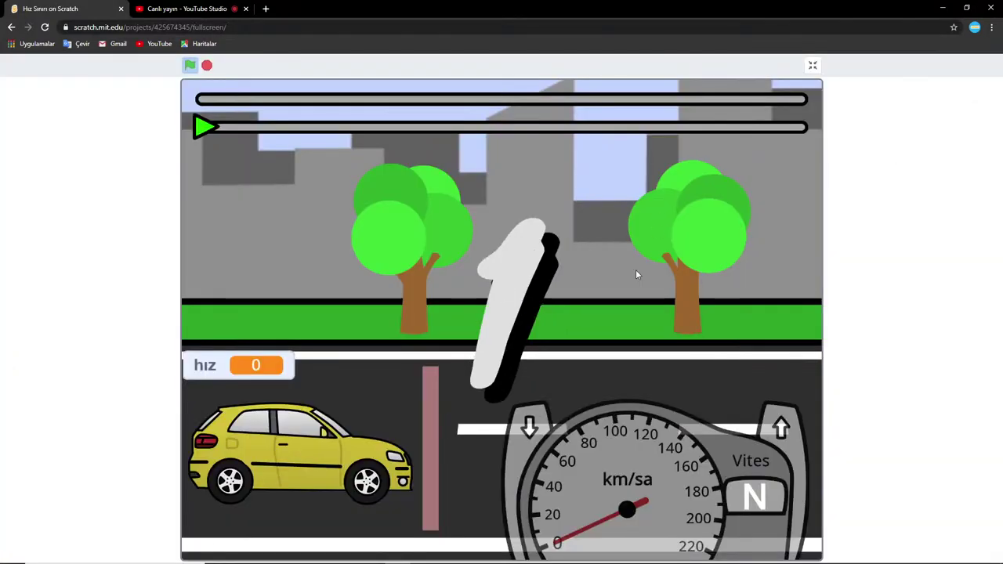
{"action": "key", "text": "Up"}
{"action": "key", "text": "Up"}
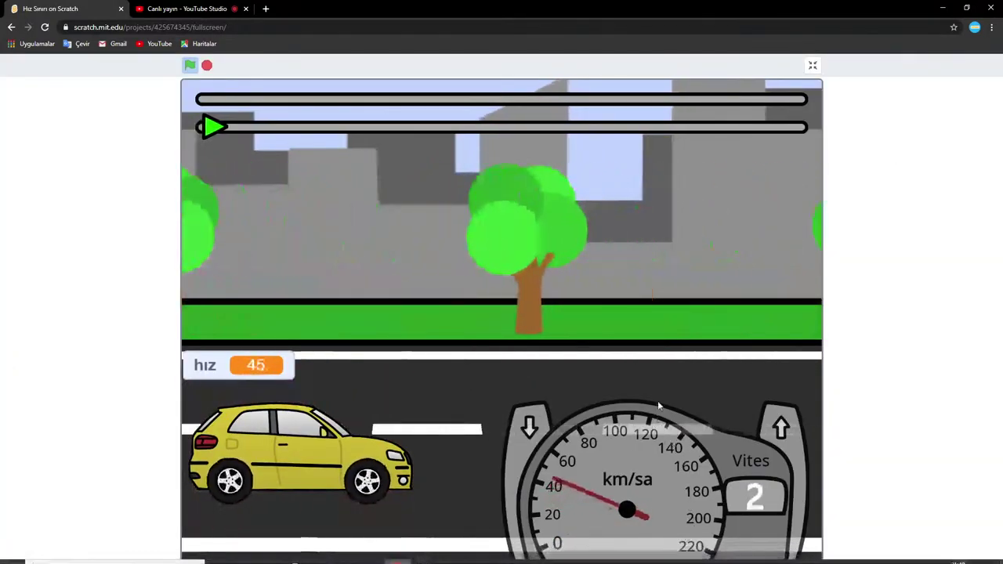
{"action": "key", "text": "Up"}
{"action": "key", "text": "Up"}
{"action": "key", "text": "Up"}
{"action": "key", "text": "Up"}
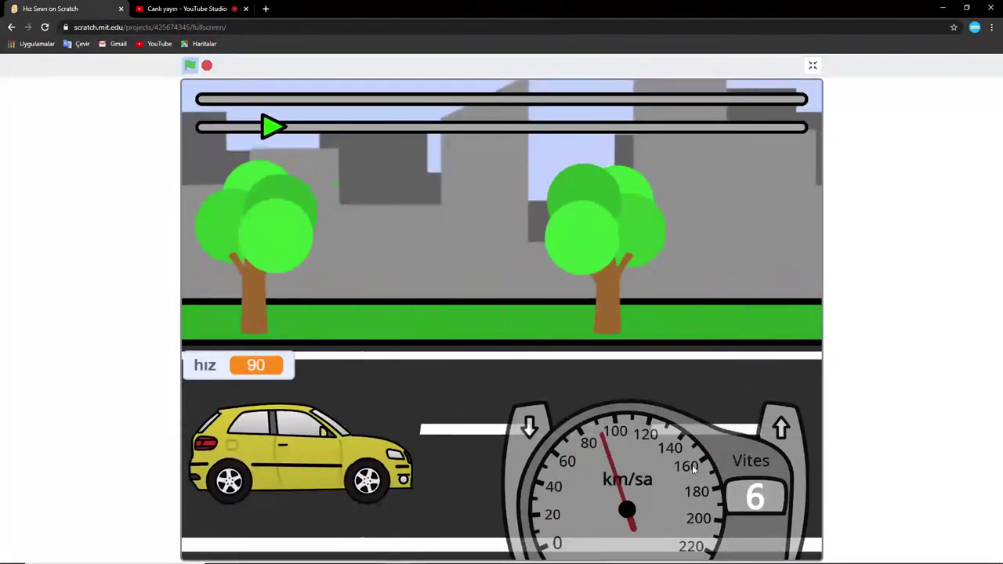
{"action": "key", "text": "Up"}
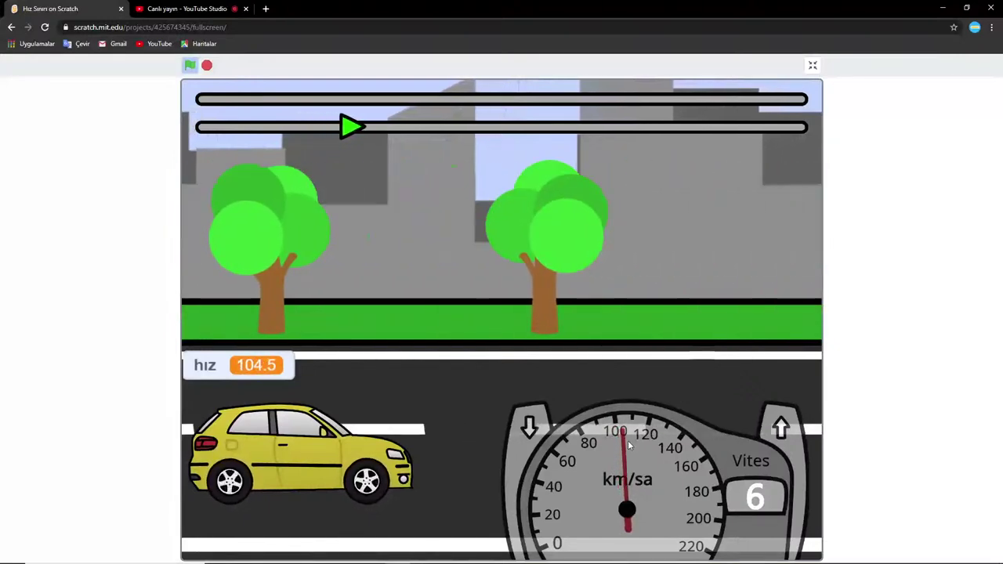
{"action": "left_click", "coordinate": [812, 65]}
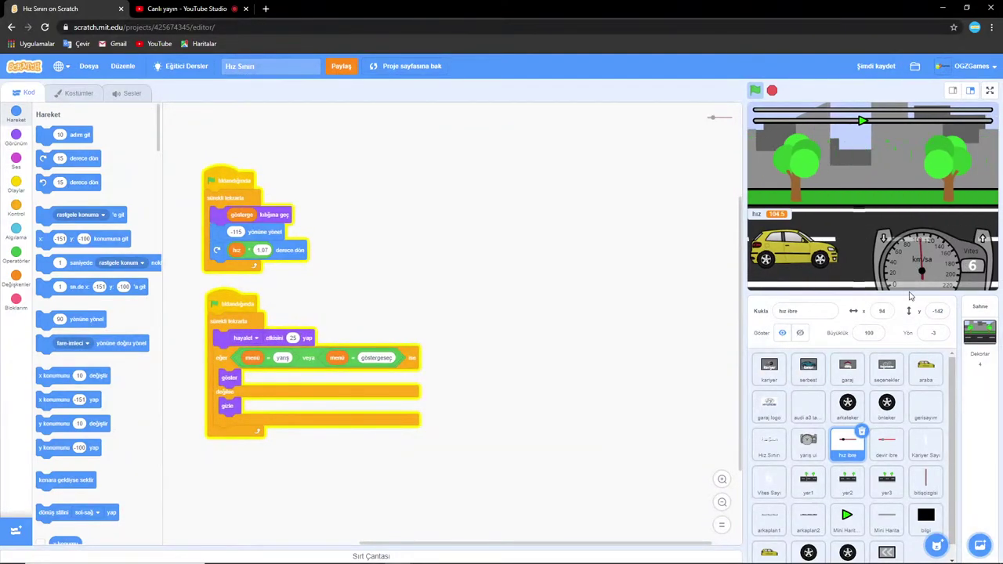
Step: Toggle full screen to check the code, then switch to the YouTube Studio live-stream tab
{"action": "left_click", "coordinate": [990, 90]}
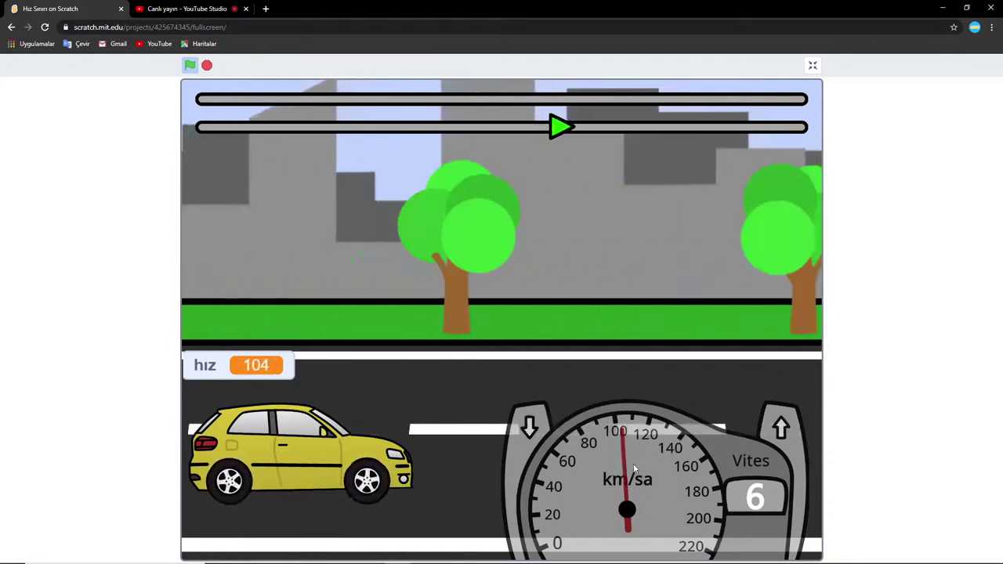
{"action": "left_click", "coordinate": [812, 65]}
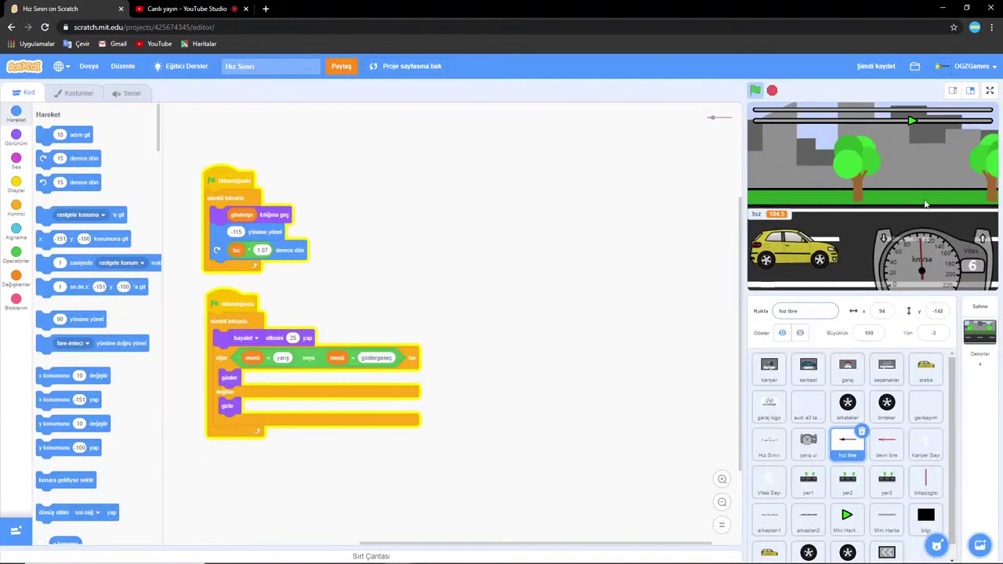
{"action": "left_click", "coordinate": [990, 91]}
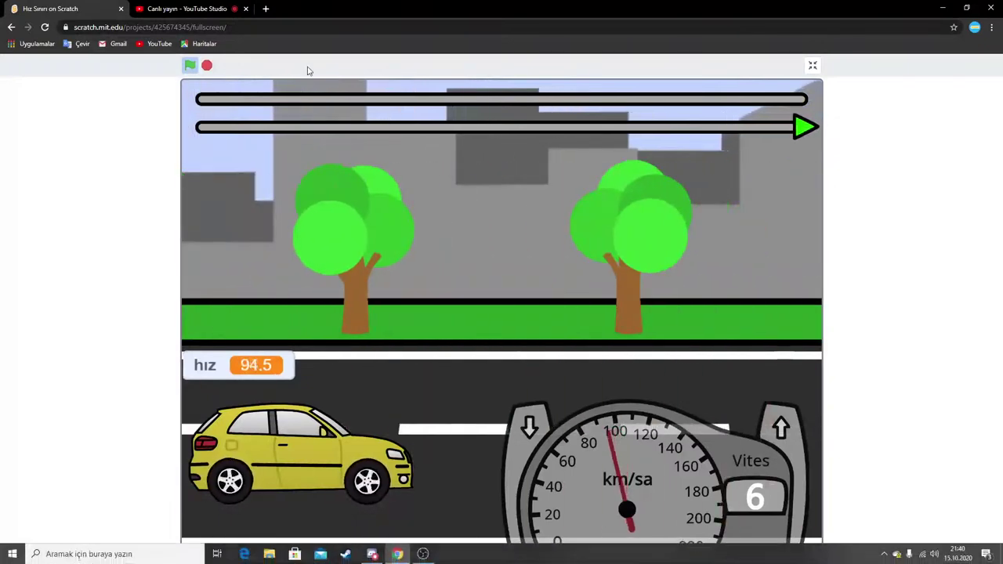
{"action": "key", "text": "ctrl+Tab"}
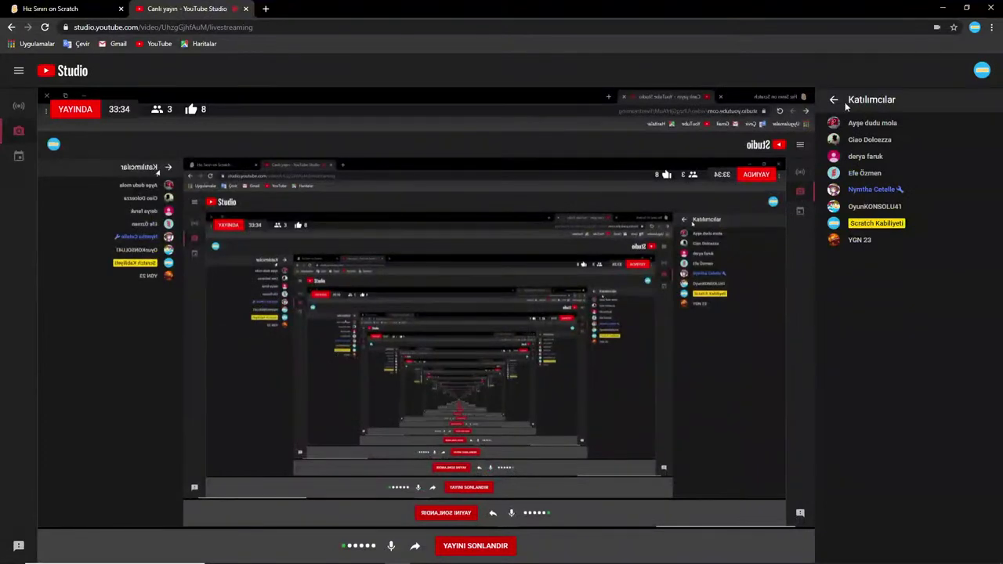
Step: Restore the live chat in place of Katılımcılar, select and deselect a chat word, and return to Hız Sınırı
{"action": "left_click", "coordinate": [834, 100]}
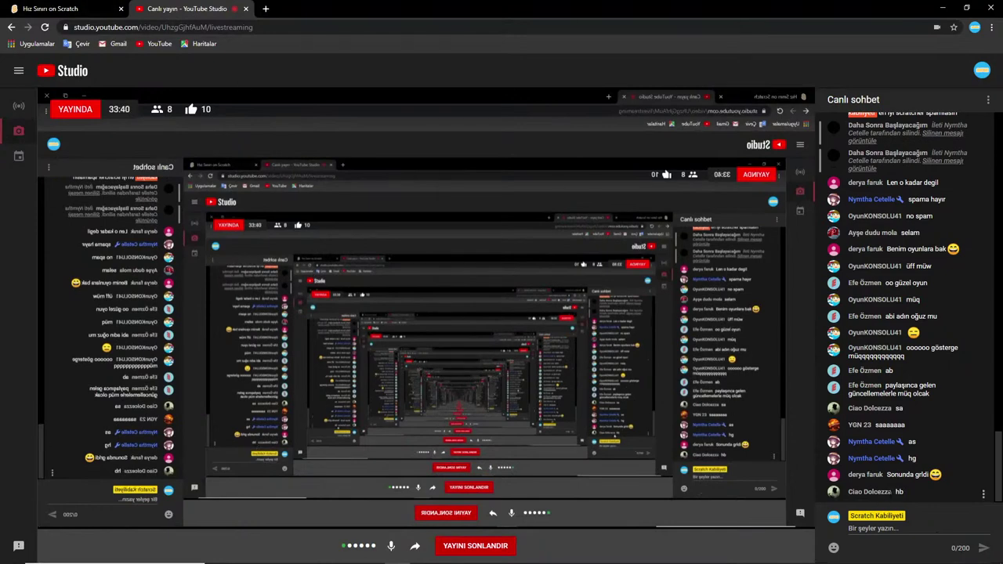
{"action": "double_click", "coordinate": [899, 491]}
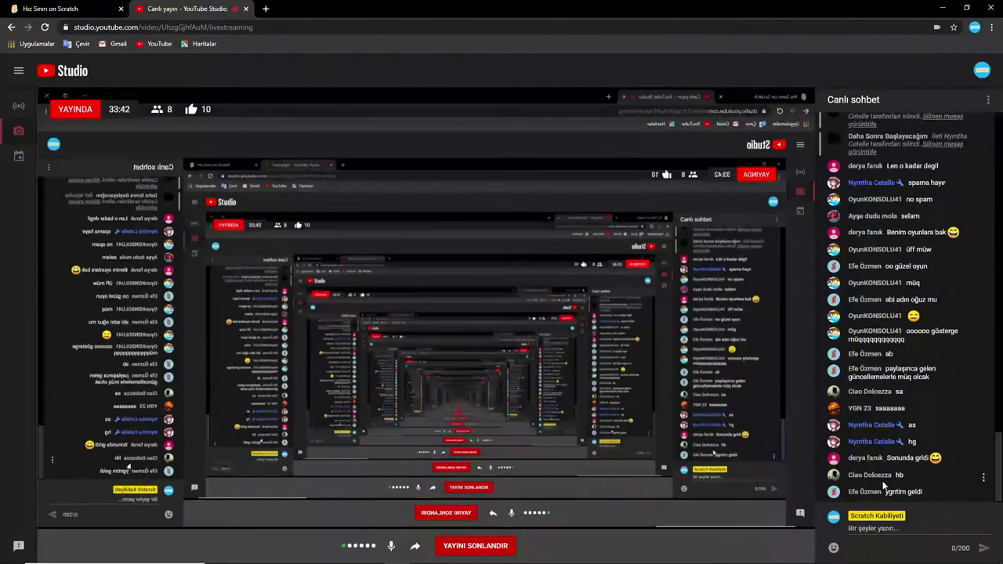
{"action": "left_click", "coordinate": [924, 412]}
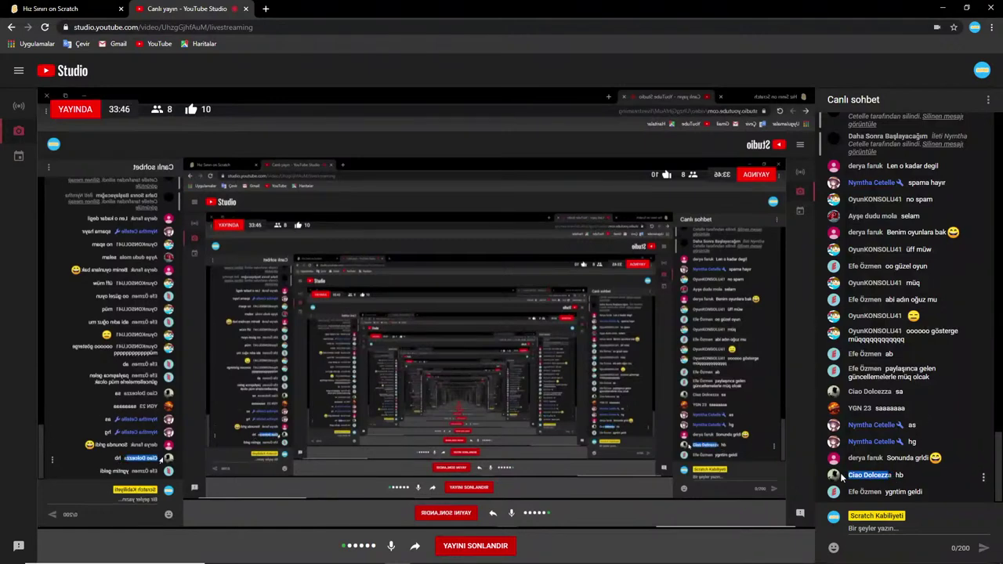
{"action": "left_click", "coordinate": [55, 8]}
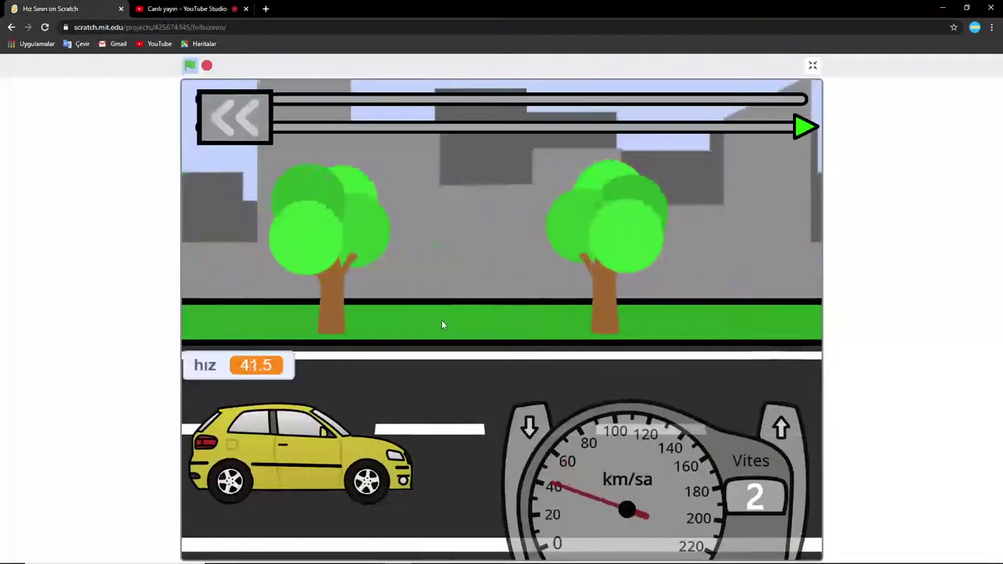
Step: Shift to neutral, return to the main menu, untick the hız monitor, and save with Şimdi kaydet
{"action": "key", "text": "Down"}
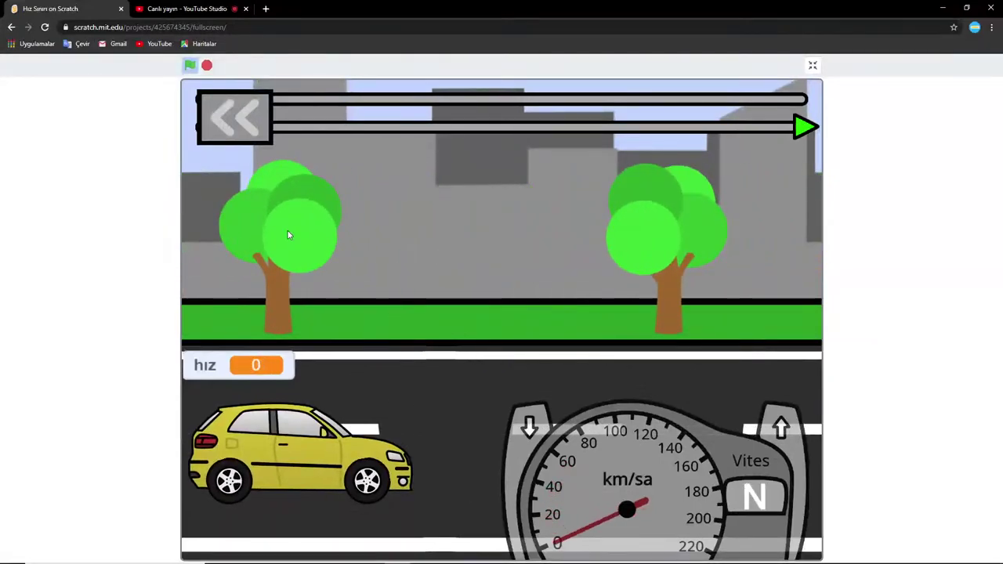
{"action": "left_click", "coordinate": [222, 140]}
{"action": "key", "text": "Escape"}
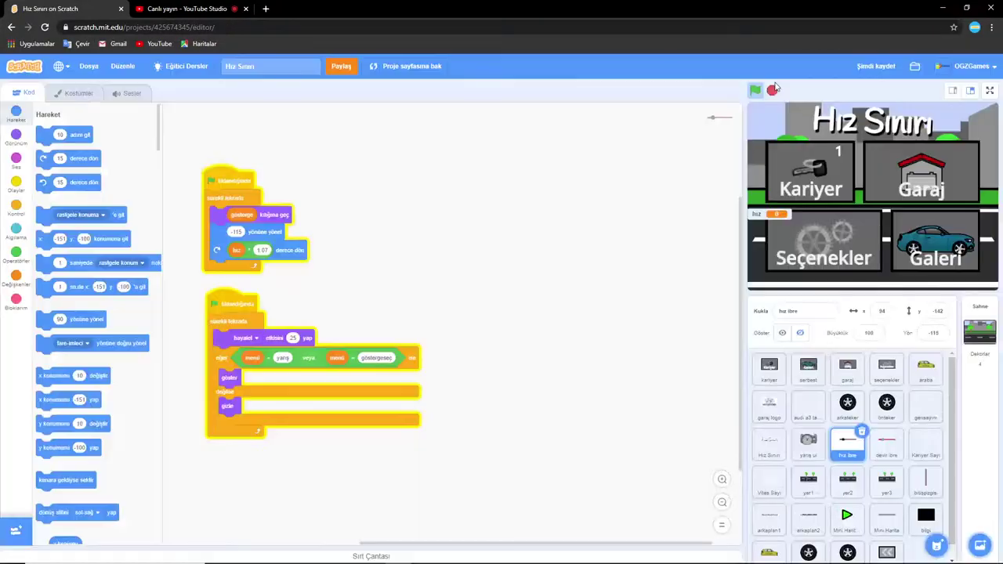
{"action": "left_click", "coordinate": [16, 276]}
{"action": "left_click", "coordinate": [41, 317]}
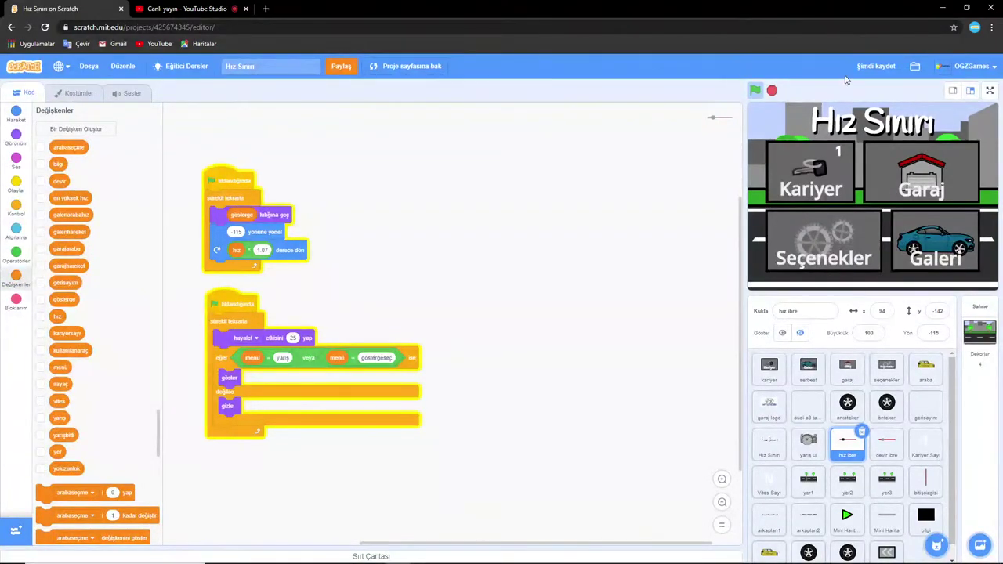
{"action": "left_click", "coordinate": [915, 73]}
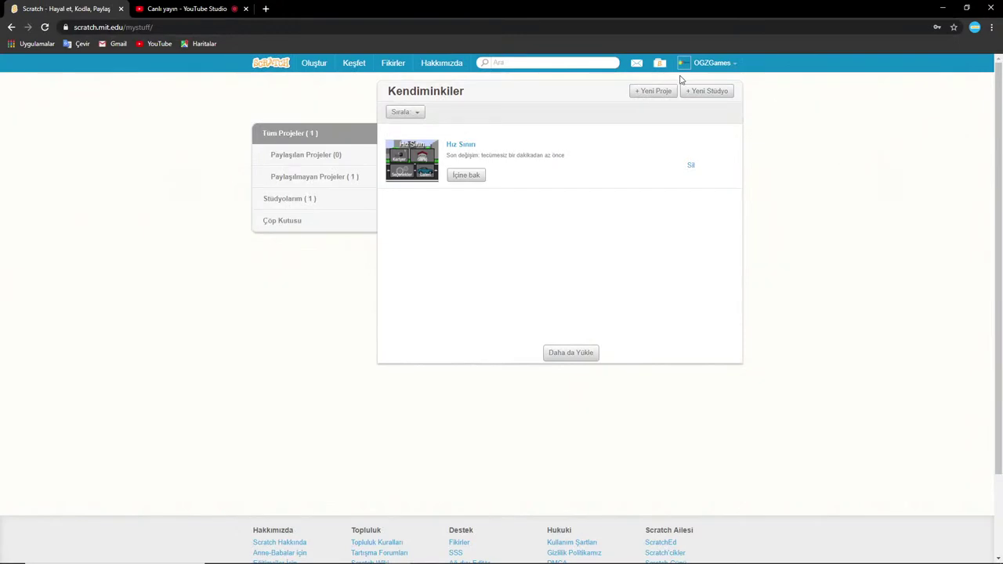
Step: Sign out of the current Scratch account and return to the homepage
{"action": "left_click", "coordinate": [709, 62]}
{"action": "left_click", "coordinate": [682, 132]}
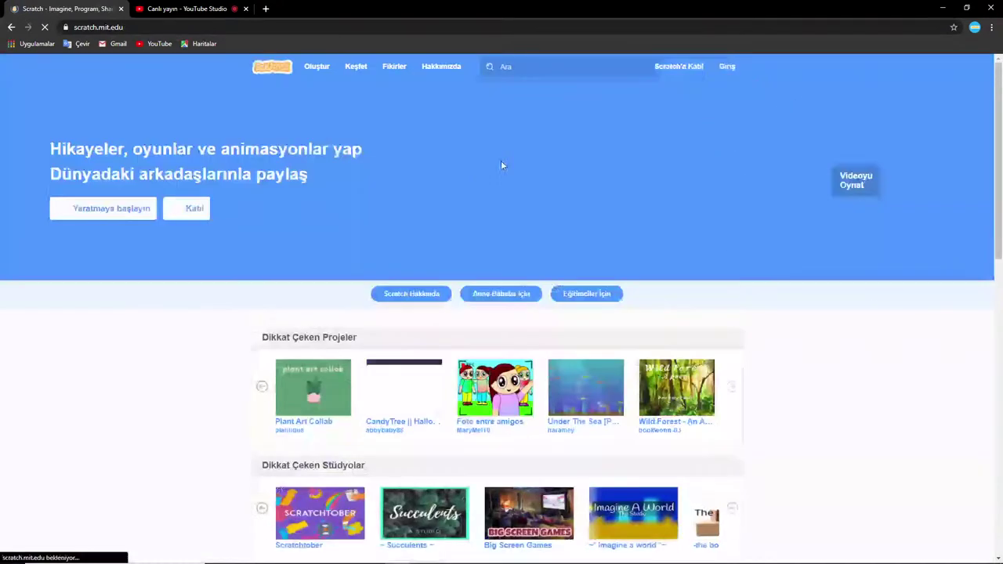
{"action": "left_click", "coordinate": [699, 71]}
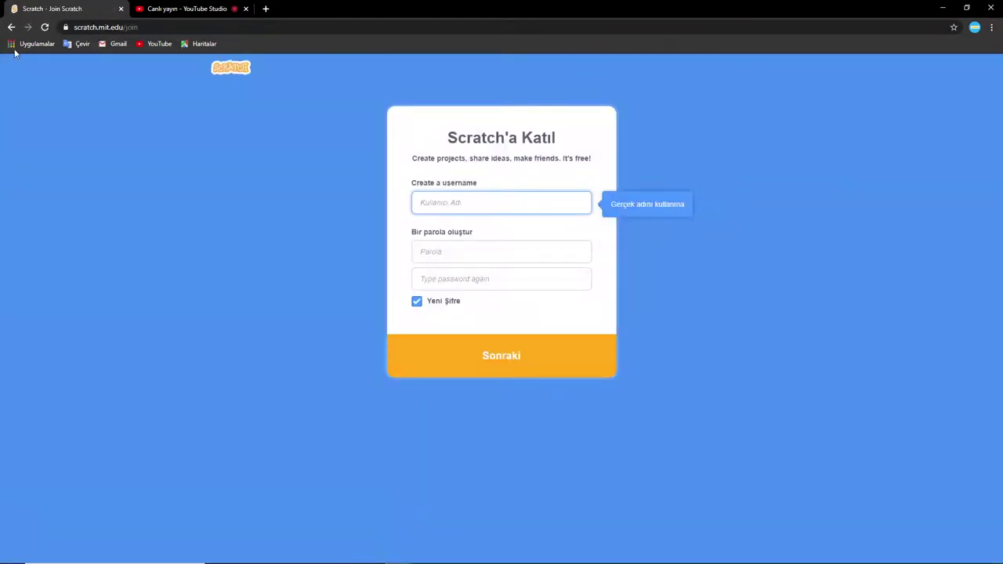
{"action": "left_click", "coordinate": [11, 27]}
Step: Sign in again using a different saved account from the login autofill
{"action": "left_click", "coordinate": [726, 67]}
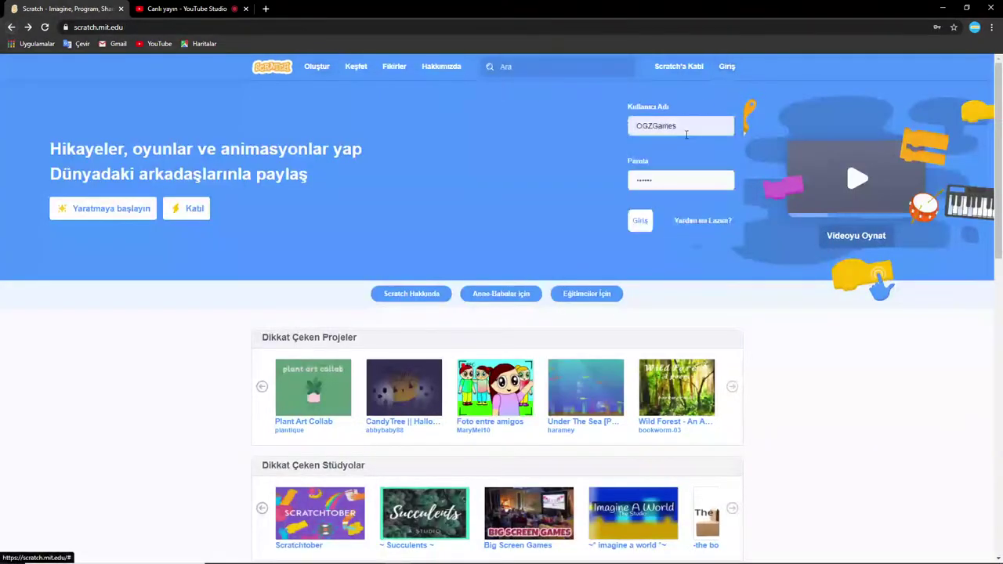
{"action": "left_click", "coordinate": [688, 128]}
{"action": "left_click", "coordinate": [672, 185]}
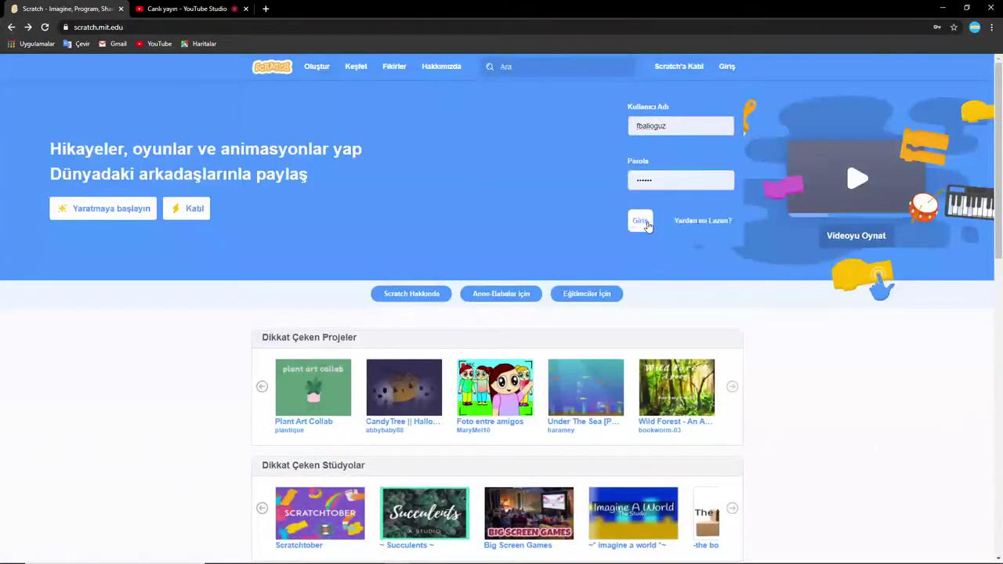
{"action": "left_click", "coordinate": [649, 224]}
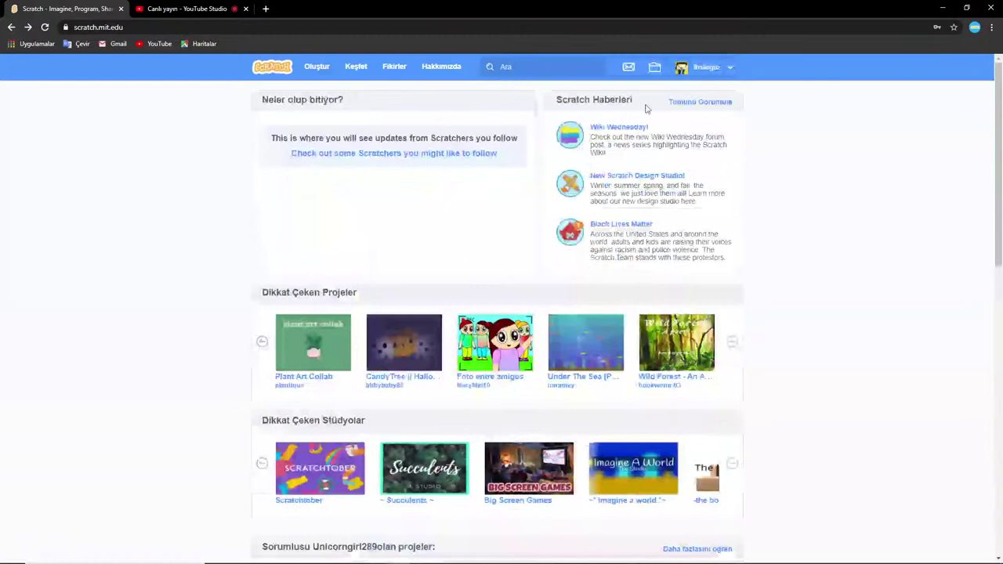
Step: Open Messages in a new tab, then open City Town from My Stuff in the editor
{"action": "right_click", "coordinate": [629, 67]}
{"action": "left_click", "coordinate": [666, 75]}
{"action": "left_click", "coordinate": [654, 68]}
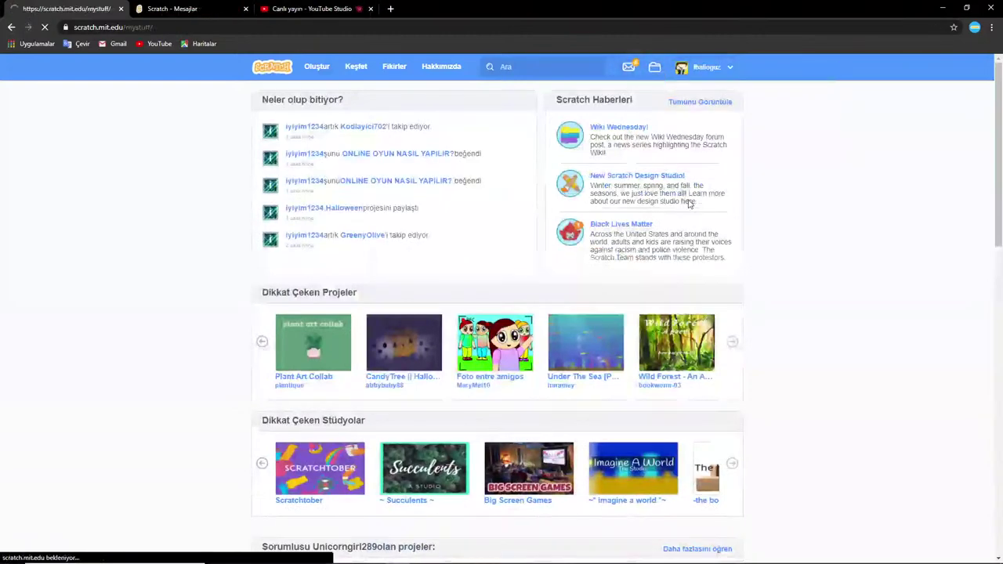
{"action": "scroll", "coordinate": [558, 280], "scroll_direction": "down", "scroll_amount": 1}
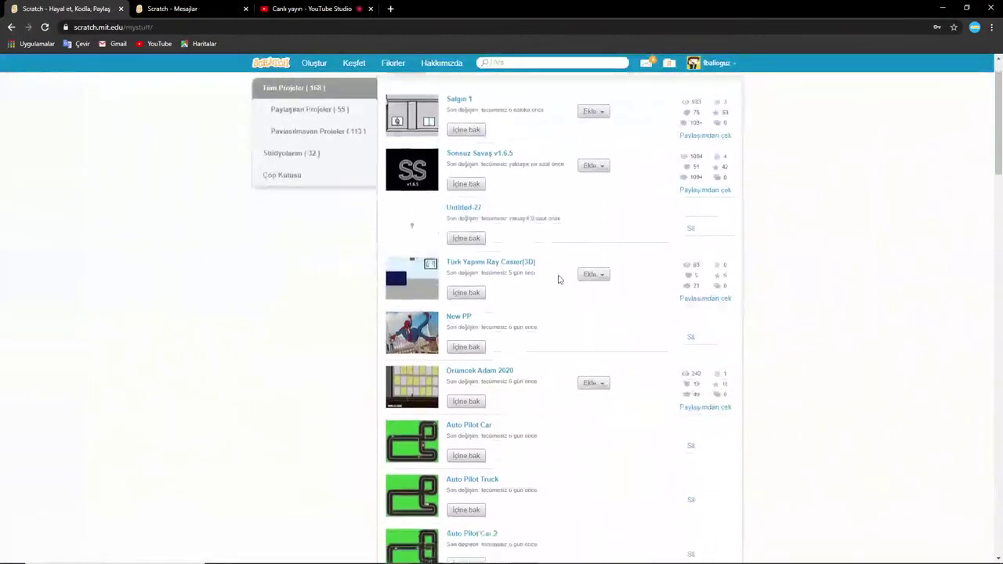
{"action": "scroll", "coordinate": [522, 327], "scroll_direction": "down", "scroll_amount": 1}
{"action": "scroll", "coordinate": [521, 327], "scroll_direction": "down", "scroll_amount": 5}
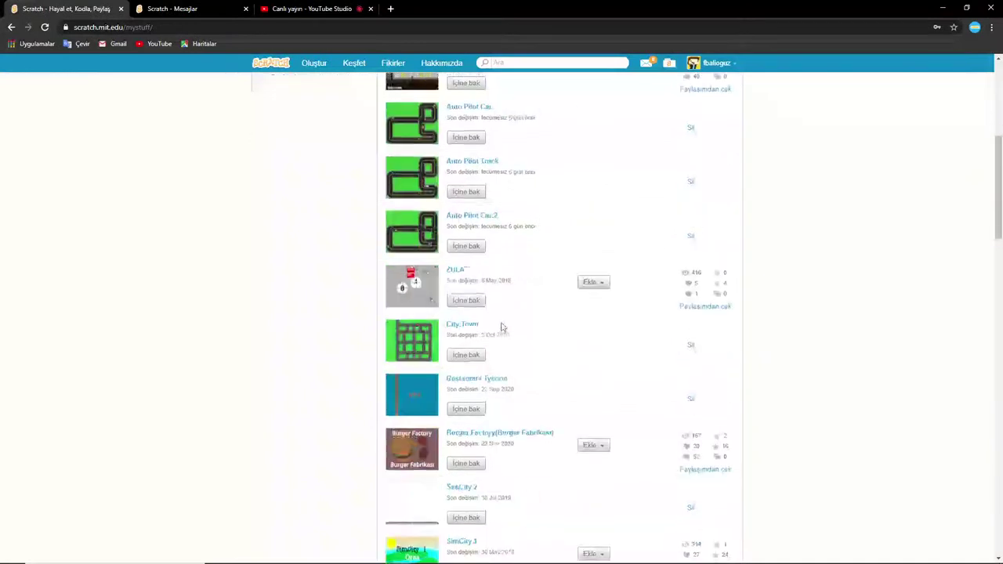
{"action": "left_click", "coordinate": [467, 353]}
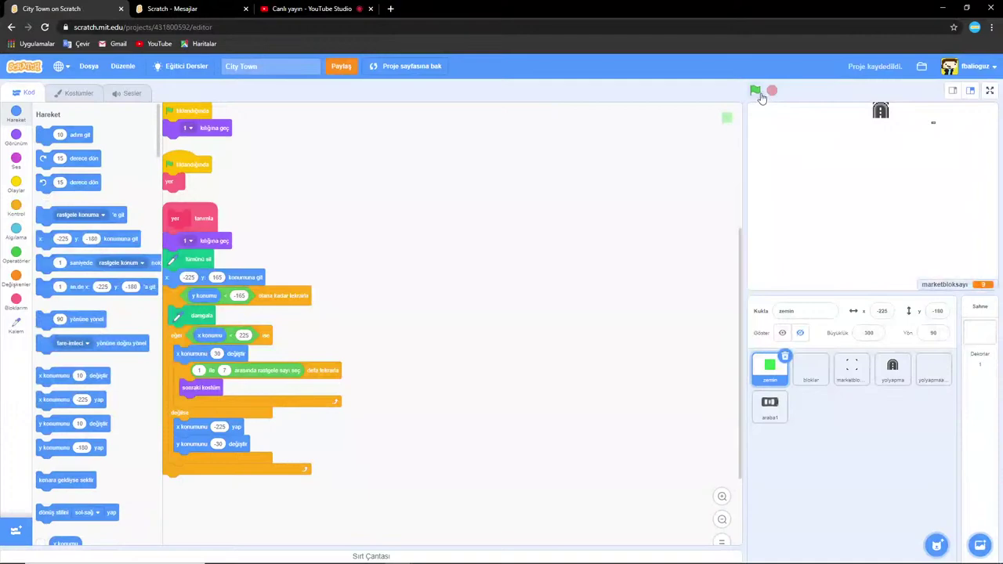
Step: Run City Town full screen and lay five road tiles extending the road downward
{"action": "left_click", "coordinate": [759, 93]}
{"action": "left_click", "coordinate": [991, 91]}
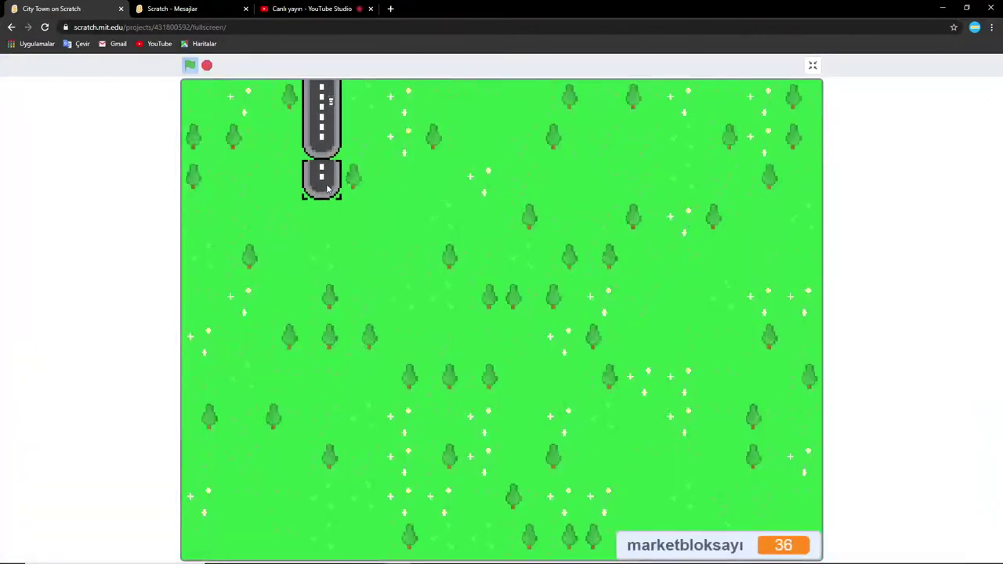
{"action": "left_click", "coordinate": [328, 188]}
{"action": "left_click", "coordinate": [328, 221]}
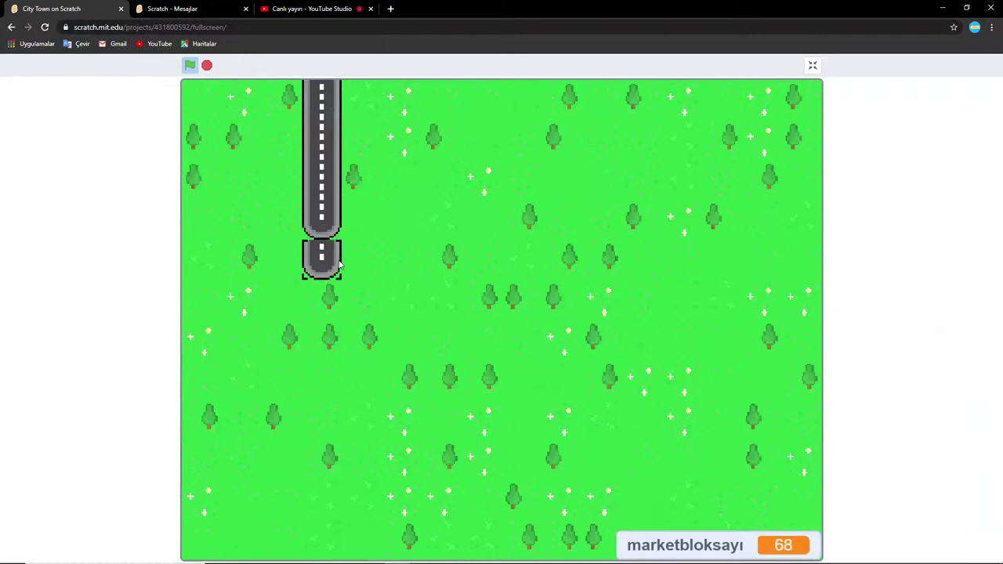
{"action": "left_click", "coordinate": [334, 308]}
{"action": "left_click", "coordinate": [335, 347]}
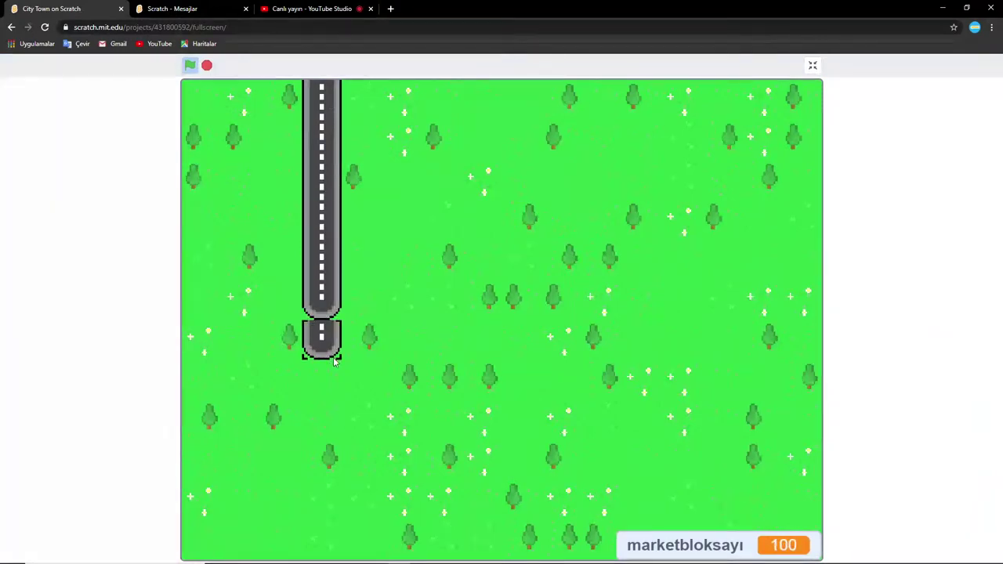
{"action": "left_click", "coordinate": [335, 395]}
Step: Exit full screen and inspect each sprite's scripts, returning to yolyapma
{"action": "left_click", "coordinate": [813, 65]}
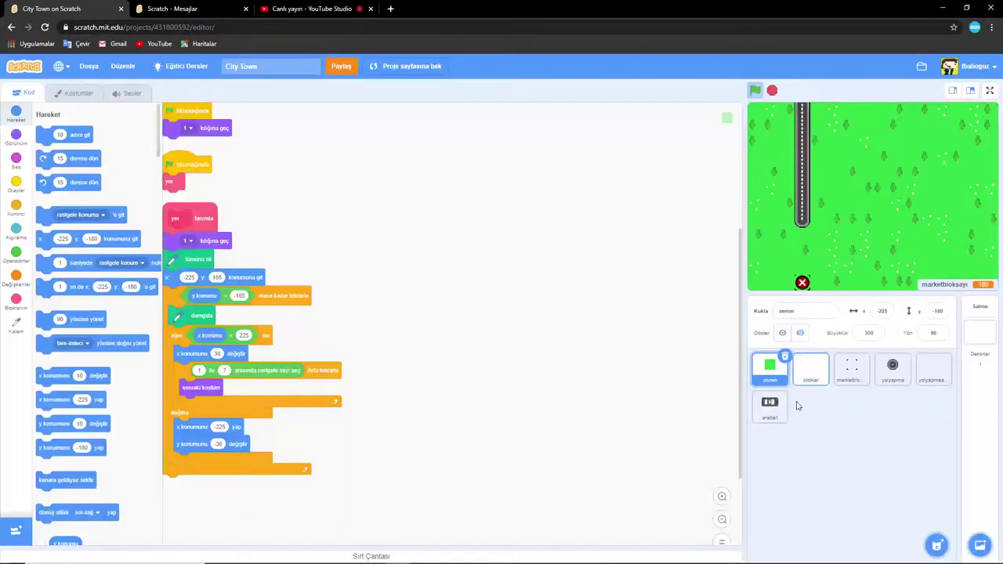
{"action": "left_click", "coordinate": [896, 382]}
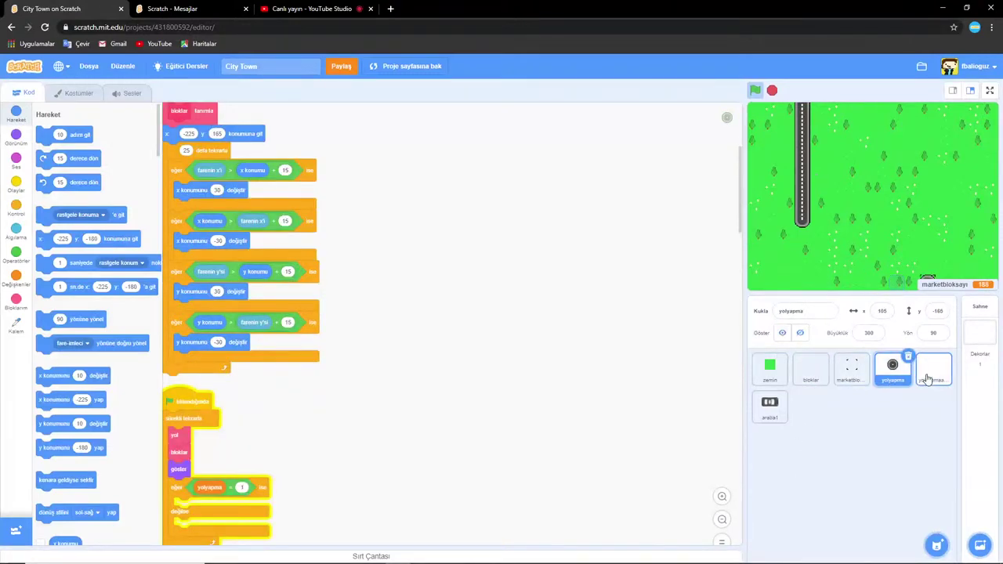
{"action": "left_click", "coordinate": [852, 375]}
{"action": "left_click", "coordinate": [810, 375]}
{"action": "left_click", "coordinate": [935, 375]}
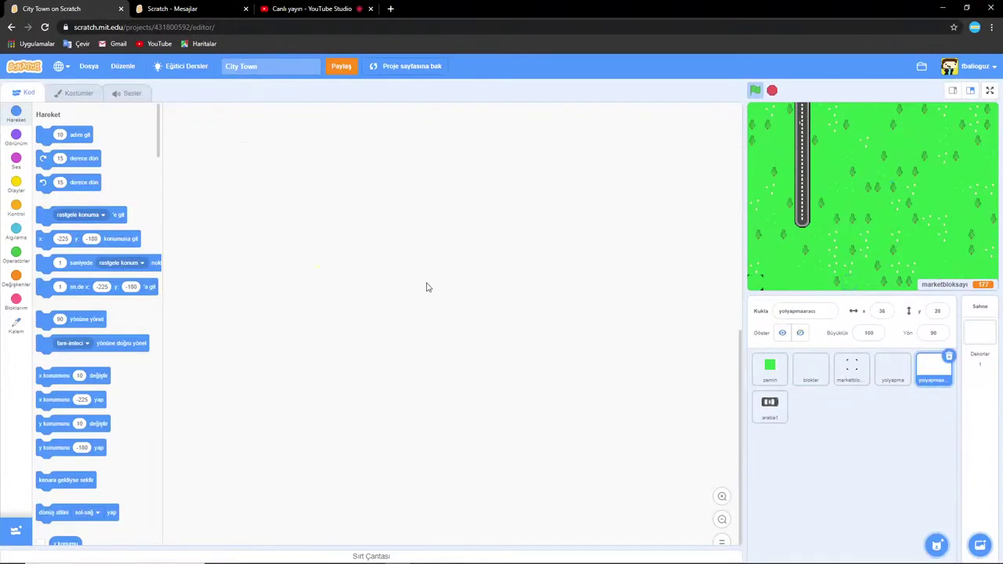
{"action": "left_click", "coordinate": [896, 379]}
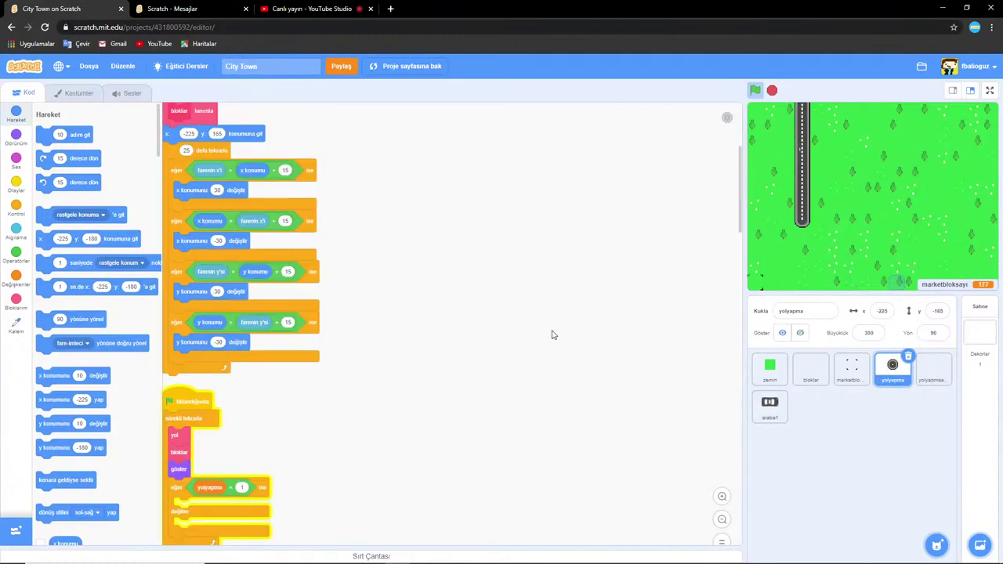
Step: Replace silme with a duplicated boş costume block in yolyapma's first if, then test full screen
{"action": "scroll", "coordinate": [414, 293], "scroll_direction": "down", "scroll_amount": 10}
{"action": "scroll", "coordinate": [385, 300], "scroll_direction": "down", "scroll_amount": 10}
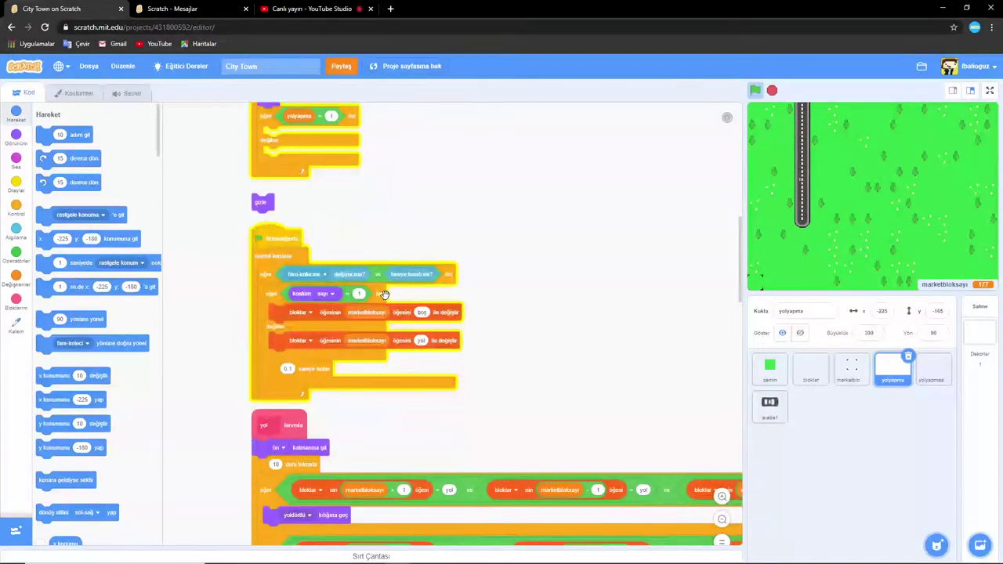
{"action": "scroll", "coordinate": [368, 282], "scroll_direction": "down", "scroll_amount": 5}
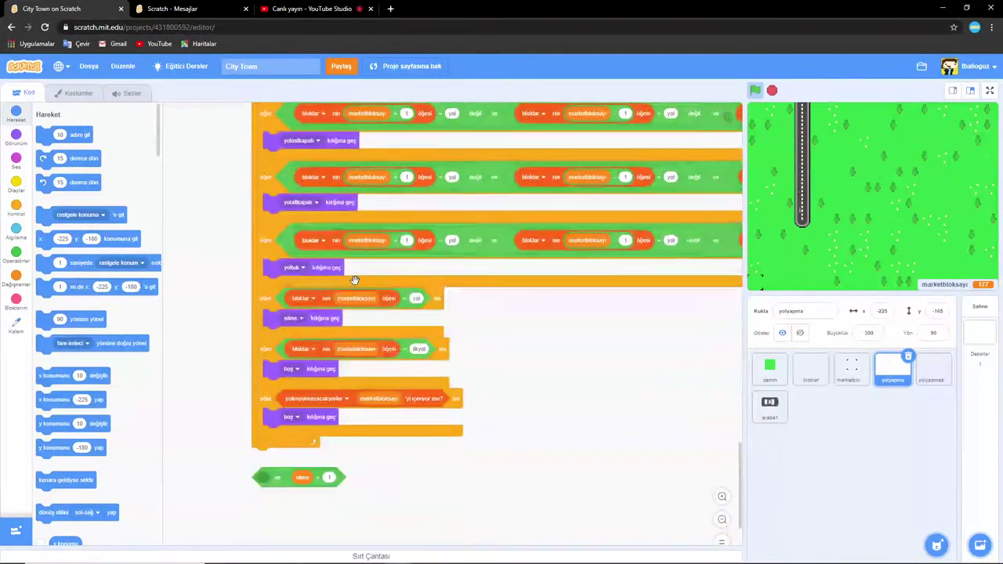
{"action": "left_click_drag", "start_coordinate": [319, 322], "coordinate": [490, 319]}
{"action": "right_click", "coordinate": [302, 356]}
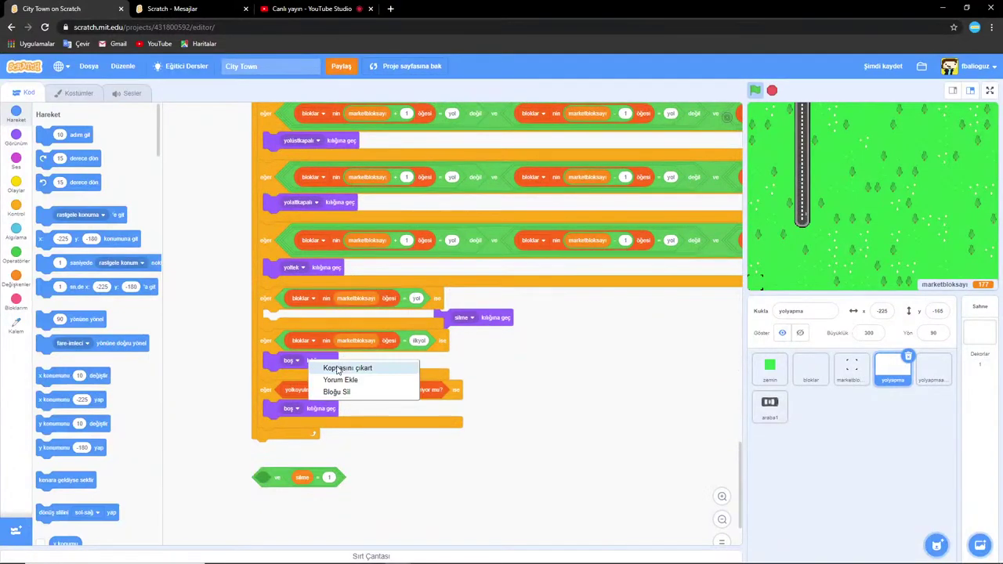
{"action": "left_click", "coordinate": [329, 363]}
{"action": "left_click", "coordinate": [302, 312]}
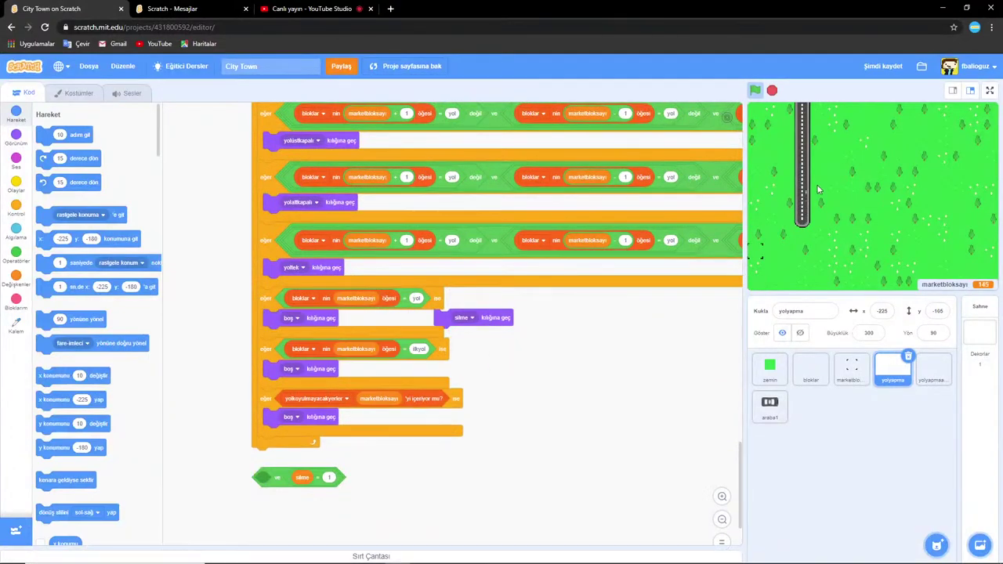
{"action": "left_click", "coordinate": [990, 91]}
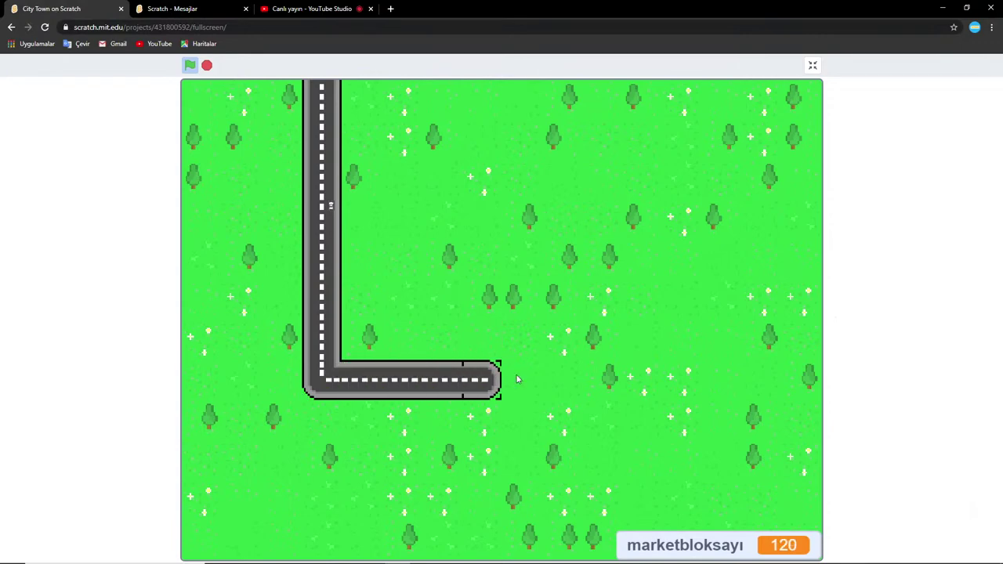
Step: Draw roads joining the pieces into a four-block grid with a dead-end stub on the left
{"action": "left_click_drag", "start_coordinate": [633, 376], "coordinate": [528, 380]}
{"action": "mouse_move", "coordinate": [644, 351]}
{"action": "left_mouse_down"}
{"action": "mouse_move", "coordinate": [641, 205]}
{"action": "mouse_move", "coordinate": [589, 177]}
{"action": "mouse_move", "coordinate": [456, 189]}
{"action": "mouse_move", "coordinate": [385, 183]}
{"action": "mouse_move", "coordinate": [442, 219]}
{"action": "mouse_move", "coordinate": [481, 219]}
{"action": "mouse_move", "coordinate": [479, 370]}
{"action": "mouse_move", "coordinate": [361, 278]}
{"action": "mouse_move", "coordinate": [469, 264]}
{"action": "mouse_move", "coordinate": [538, 299]}
{"action": "mouse_move", "coordinate": [642, 299]}
{"action": "left_mouse_up"}
{"action": "left_click_drag", "start_coordinate": [378, 233], "coordinate": [326, 165]}
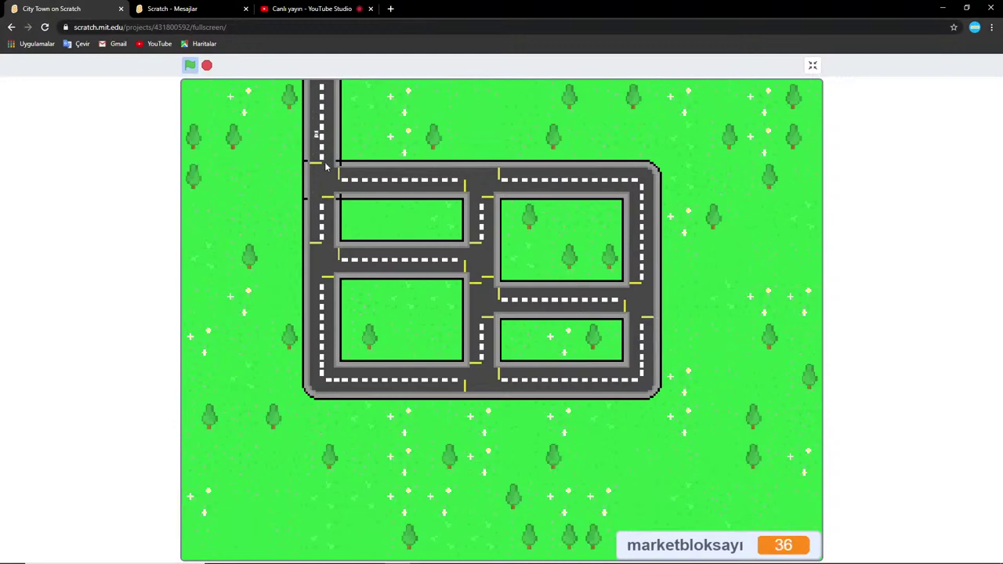
{"action": "left_click", "coordinate": [286, 299]}
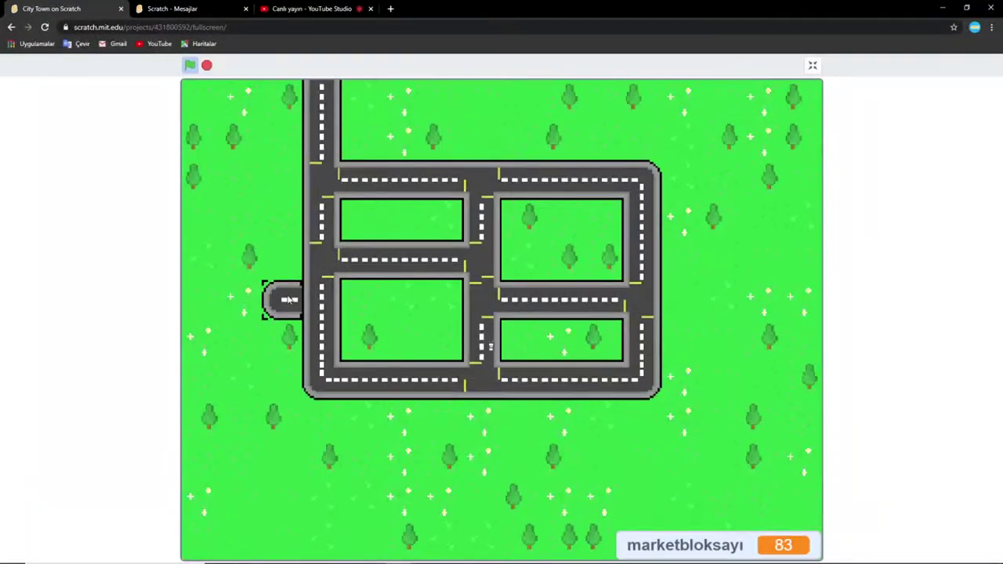
{"action": "key", "text": "ctrl+3"}
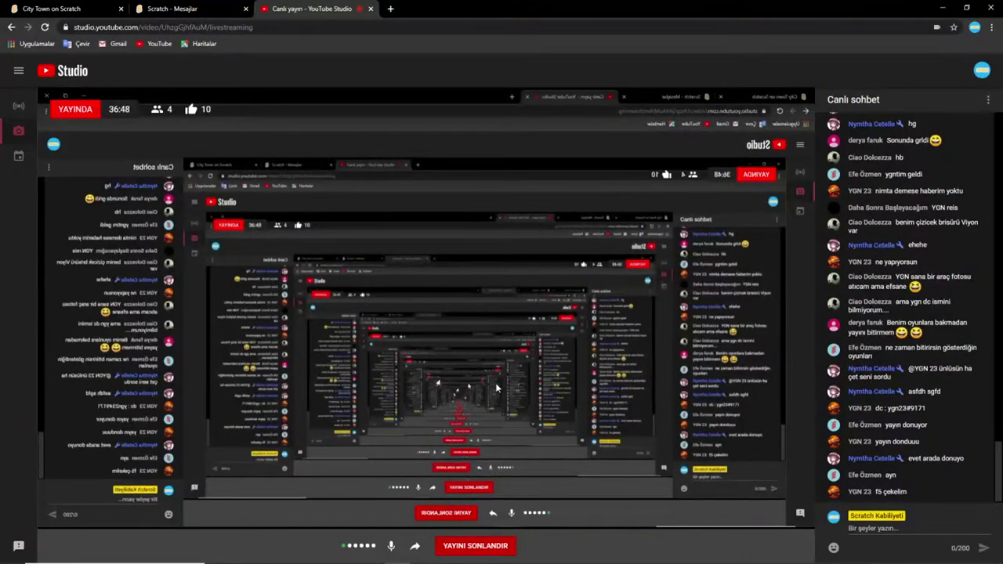
Step: Close the City Town project tab
{"action": "left_click", "coordinate": [166, 8]}
{"action": "left_click", "coordinate": [115, 6]}
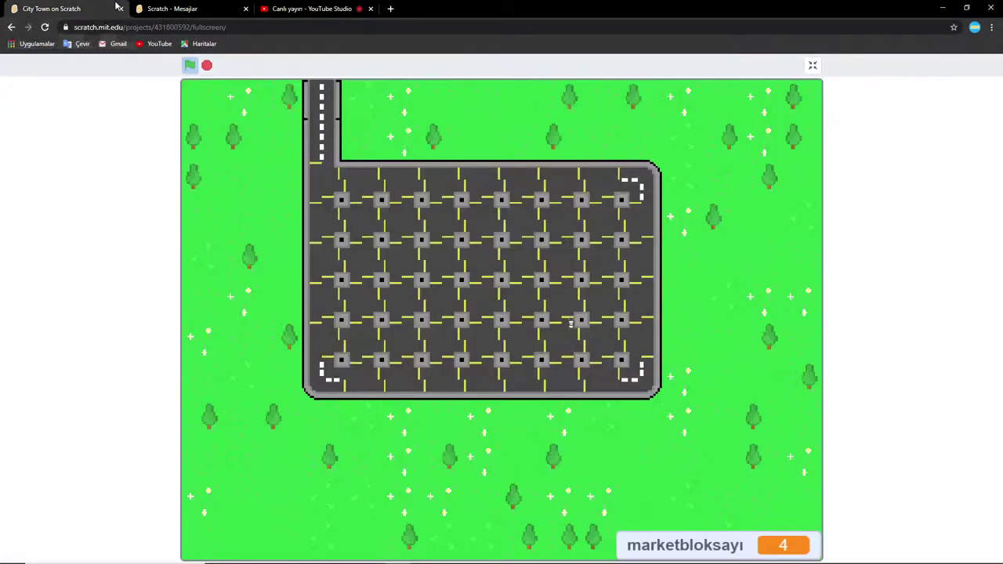
{"action": "middle_click", "coordinate": [48, 10]}
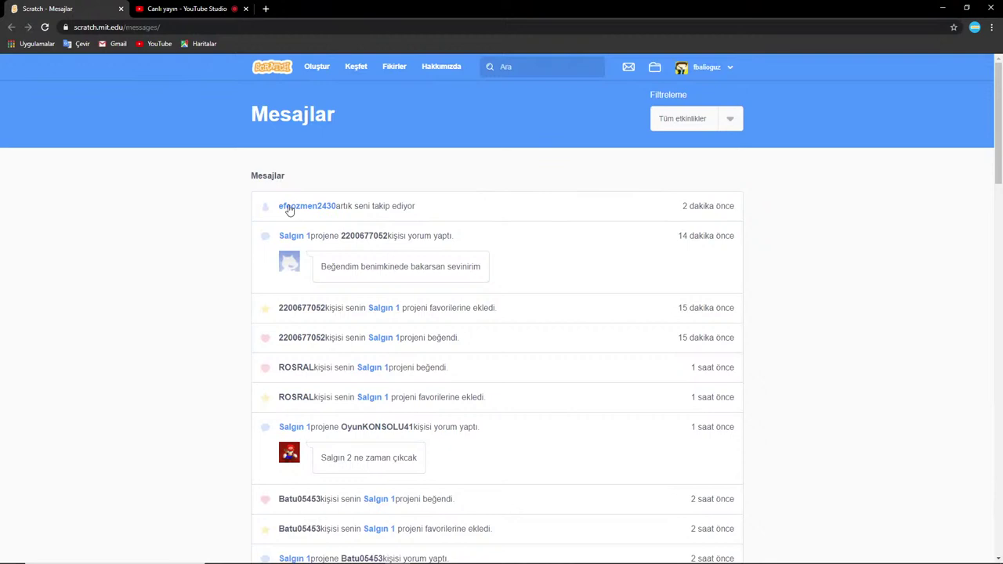
Step: Read through the Mesajlar notifications list and scroll back to the top
{"action": "left_click_drag", "start_coordinate": [412, 396], "coordinate": [449, 284]}
{"action": "left_click", "coordinate": [486, 279]}
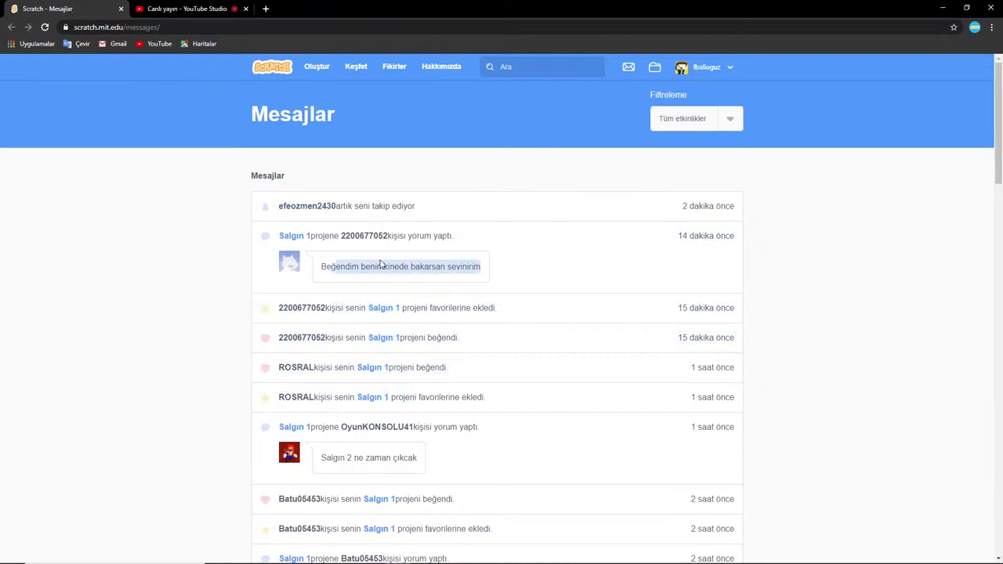
{"action": "left_click", "coordinate": [482, 254]}
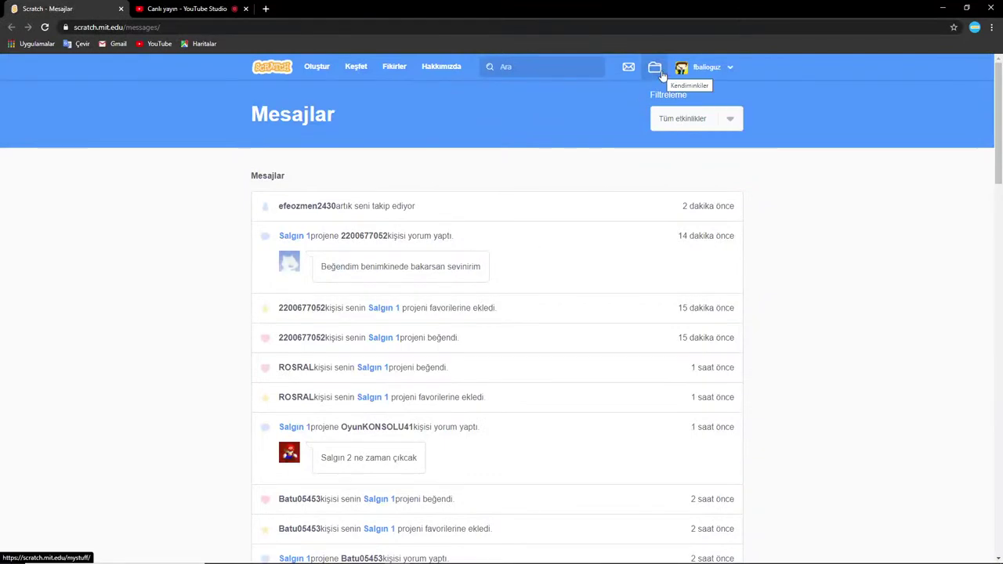
{"action": "scroll", "coordinate": [575, 253], "scroll_direction": "down", "scroll_amount": 15}
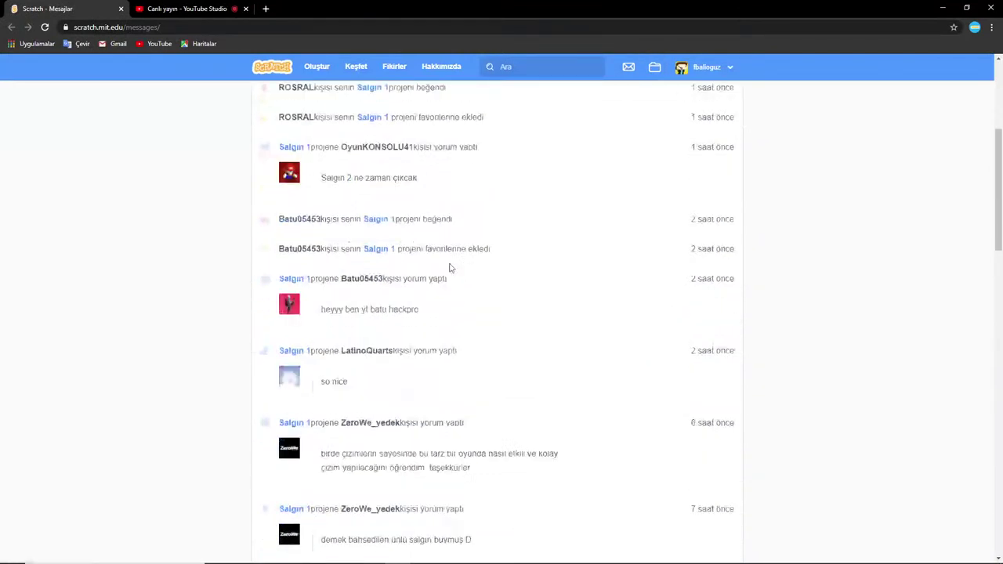
{"action": "scroll", "coordinate": [328, 291], "scroll_direction": "down", "scroll_amount": 3}
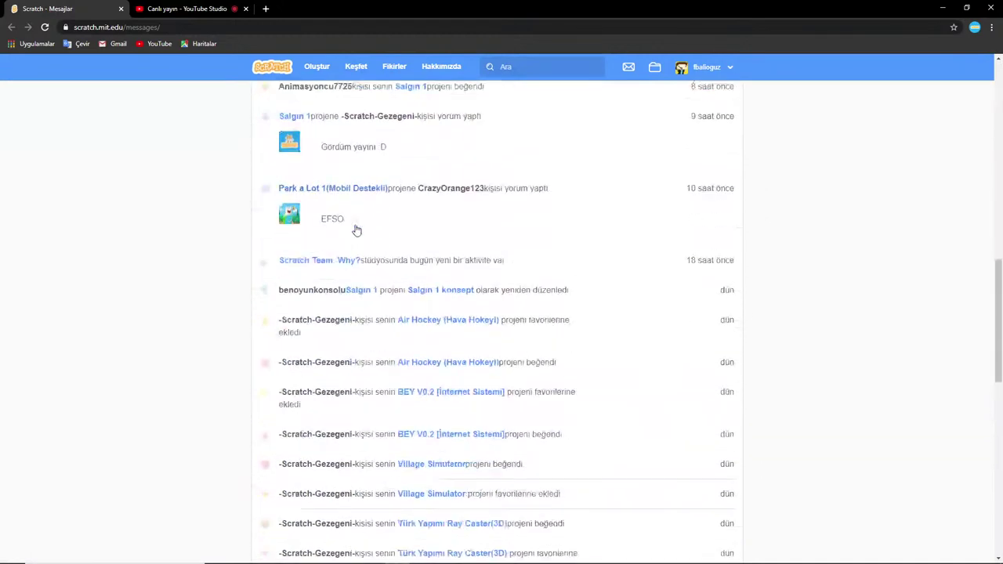
{"action": "scroll", "coordinate": [578, 271], "scroll_direction": "down", "scroll_amount": 10}
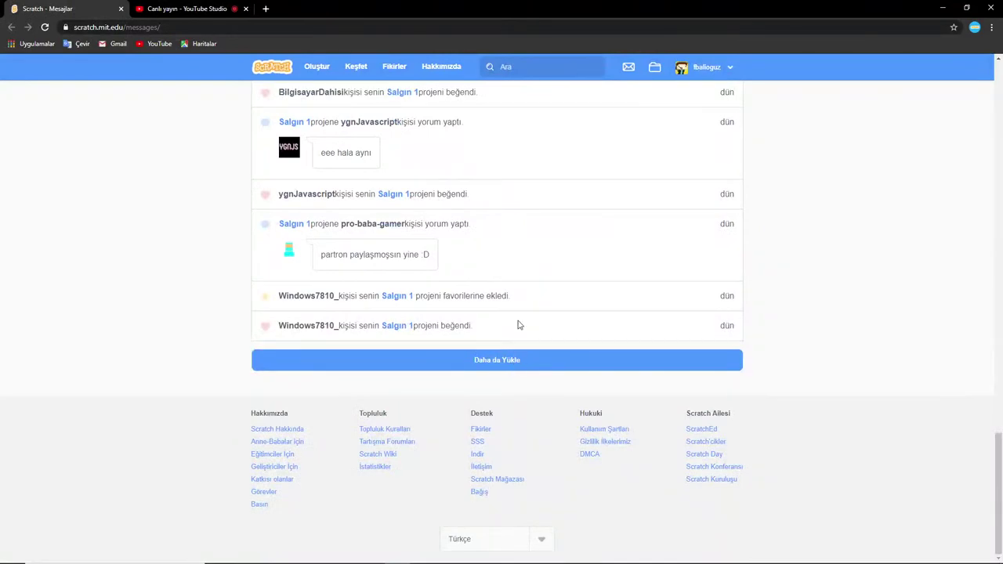
{"action": "scroll", "coordinate": [518, 307], "scroll_direction": "down", "scroll_amount": 10}
{"action": "scroll", "coordinate": [383, 274], "scroll_direction": "up", "scroll_amount": 2}
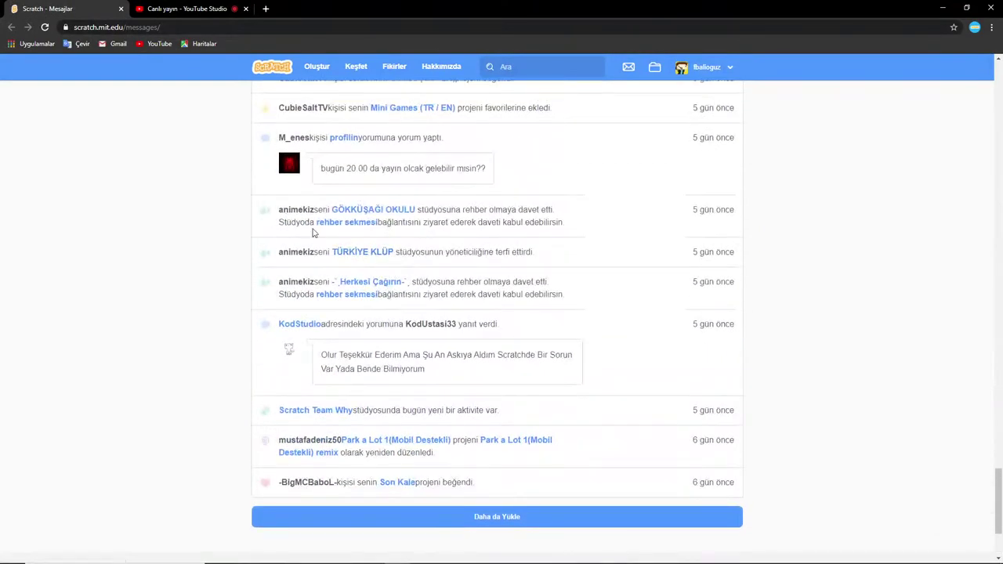
{"action": "scroll", "coordinate": [313, 271], "scroll_direction": "up", "scroll_amount": 12}
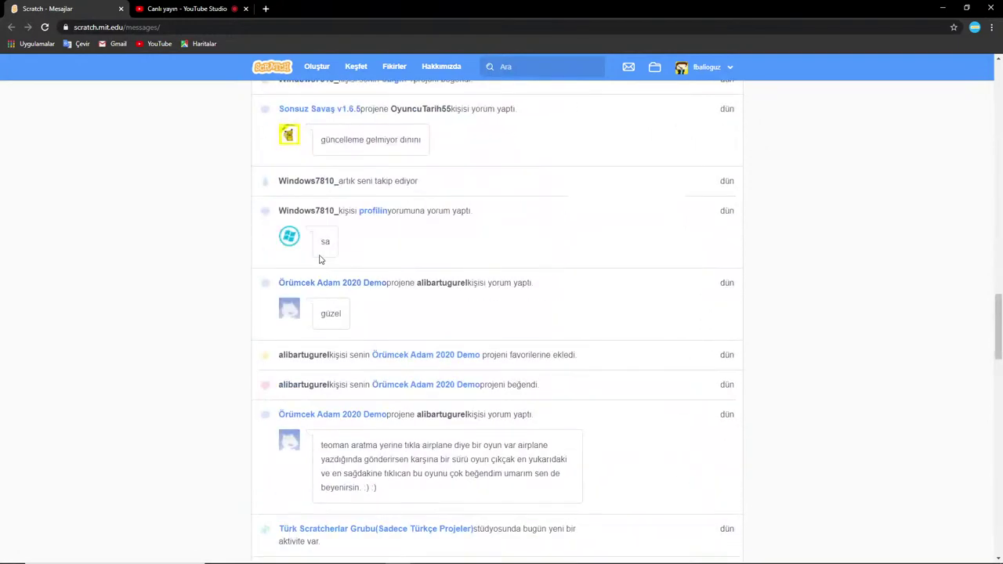
{"action": "scroll", "coordinate": [297, 290], "scroll_direction": "up", "scroll_amount": 6}
{"action": "scroll", "coordinate": [289, 297], "scroll_direction": "up", "scroll_amount": 15}
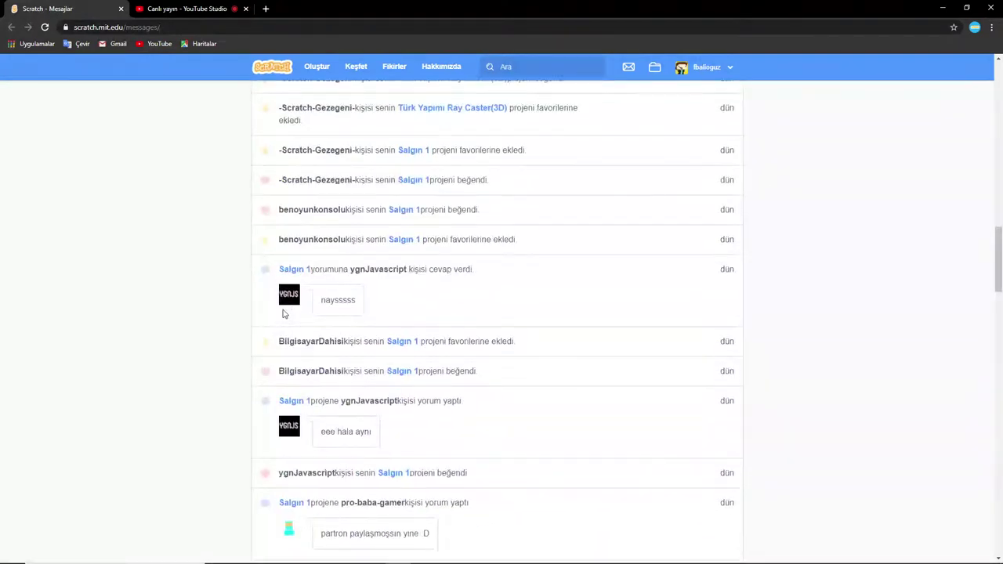
{"action": "scroll", "coordinate": [729, 376], "scroll_direction": "up", "scroll_amount": 5}
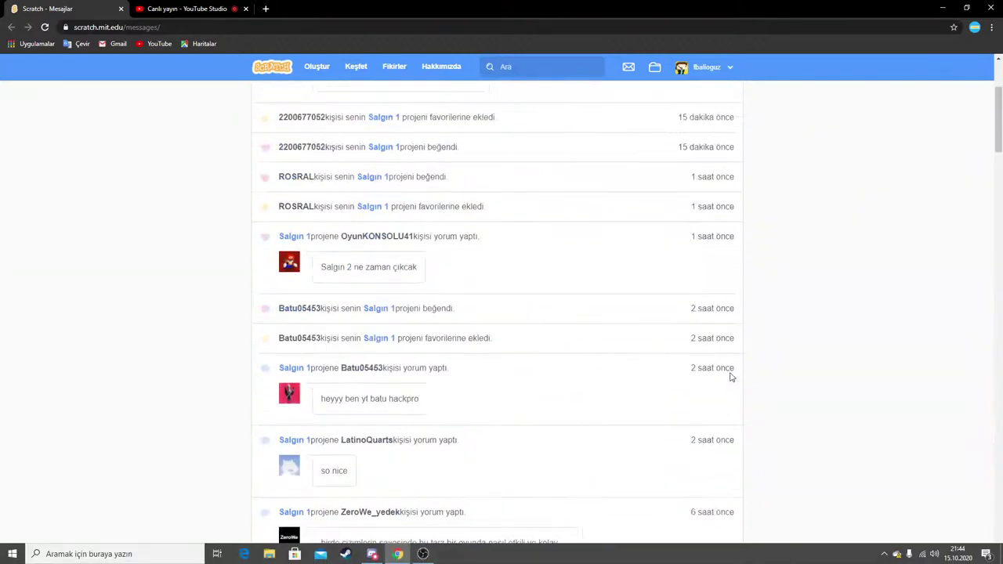
{"action": "left_click", "coordinate": [172, 7]}
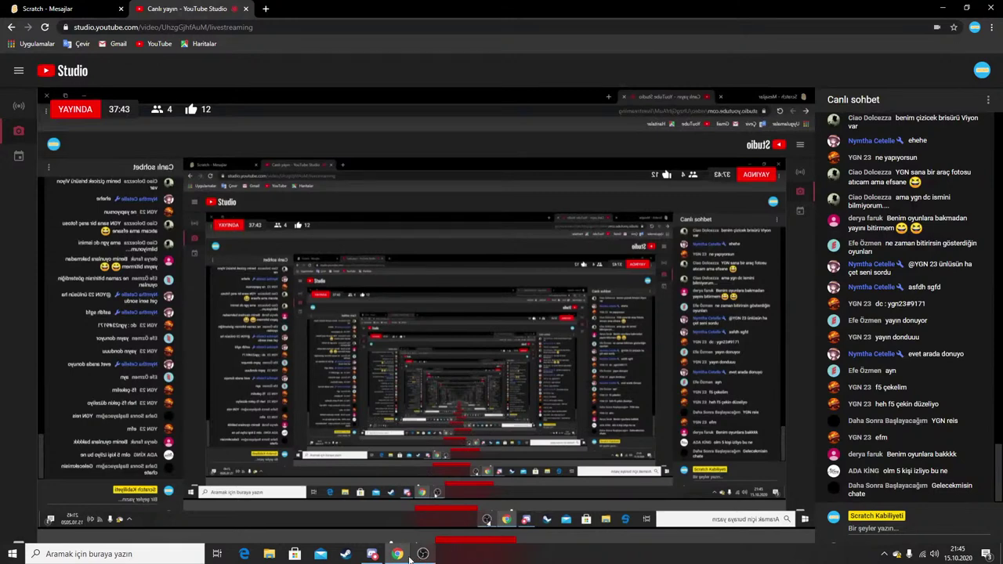
Step: Bring the Discord window up from the taskbar
{"action": "left_click", "coordinate": [372, 554]}
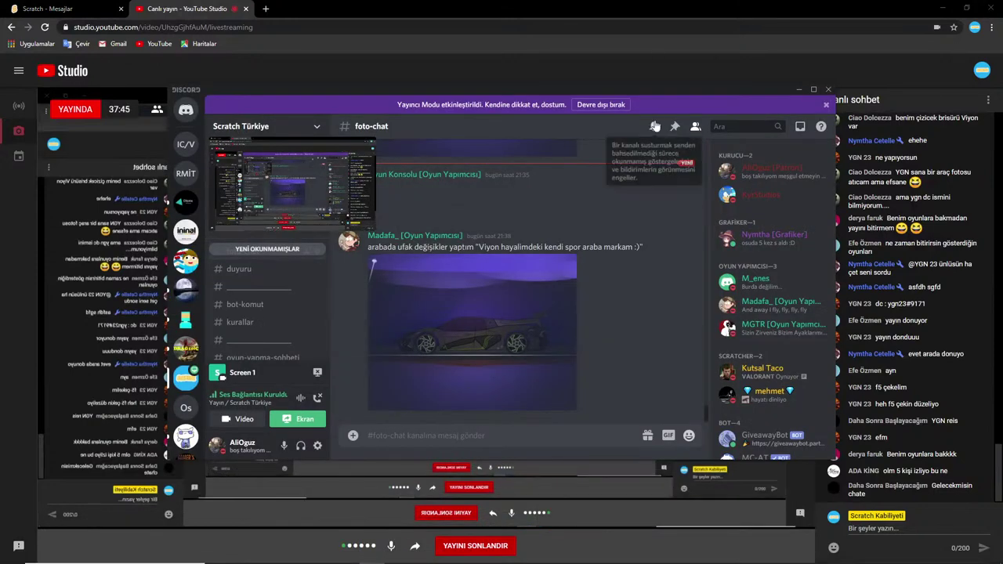
Step: Turn off Discord's Streamer Mode, move the stream preview aside, and open #mod-chat
{"action": "left_click", "coordinate": [605, 106]}
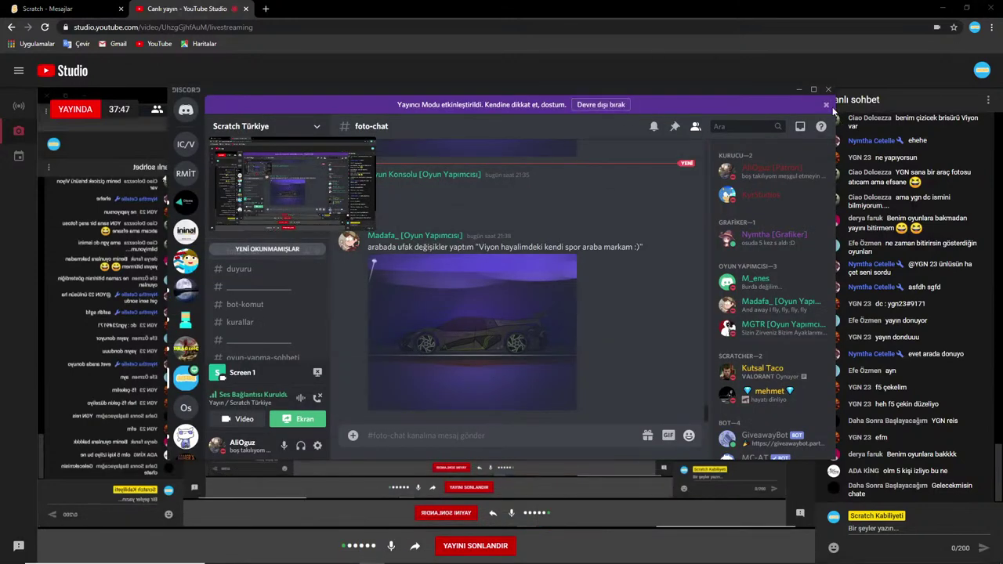
{"action": "mouse_move", "coordinate": [329, 199]}
{"action": "left_click_drag", "start_coordinate": [329, 199], "coordinate": [463, 214]}
{"action": "scroll", "coordinate": [279, 251], "scroll_direction": "up", "scroll_amount": 3}
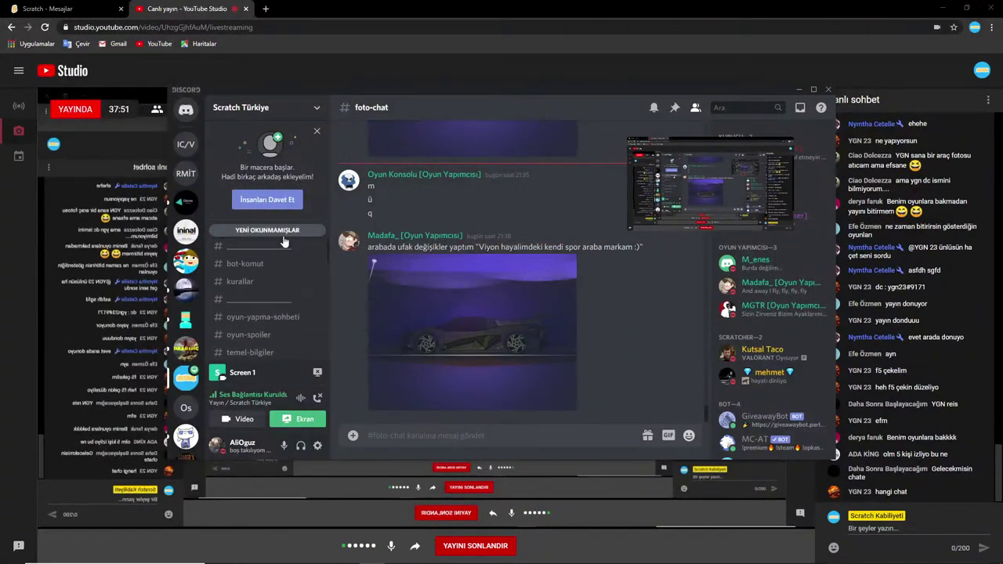
{"action": "left_click", "coordinate": [266, 235]}
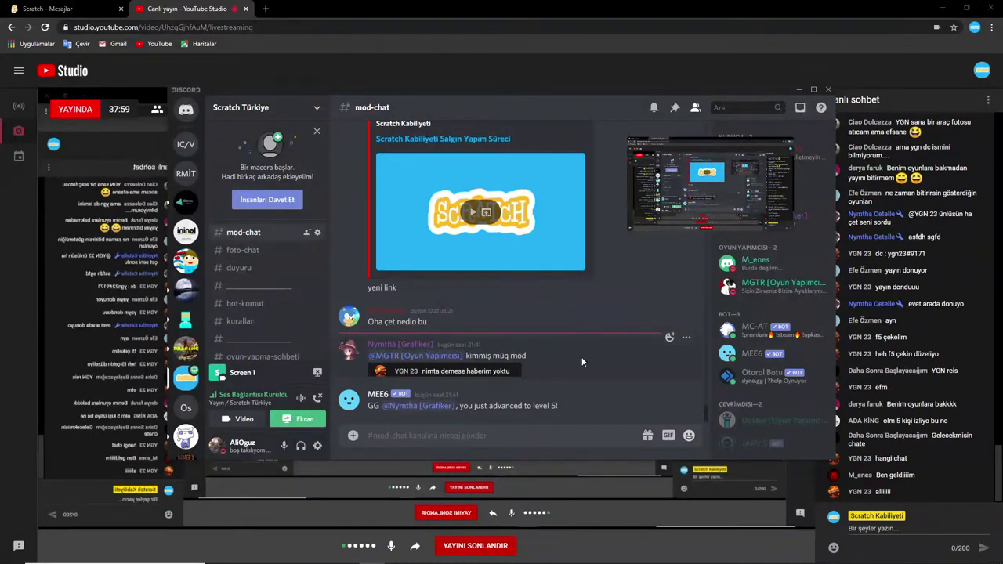
{"action": "left_click", "coordinate": [662, 5]}
Step: Post 'efm' in the YouTube Studio live chat
{"action": "left_click", "coordinate": [909, 528]}
{"action": "type", "text": "efm"}
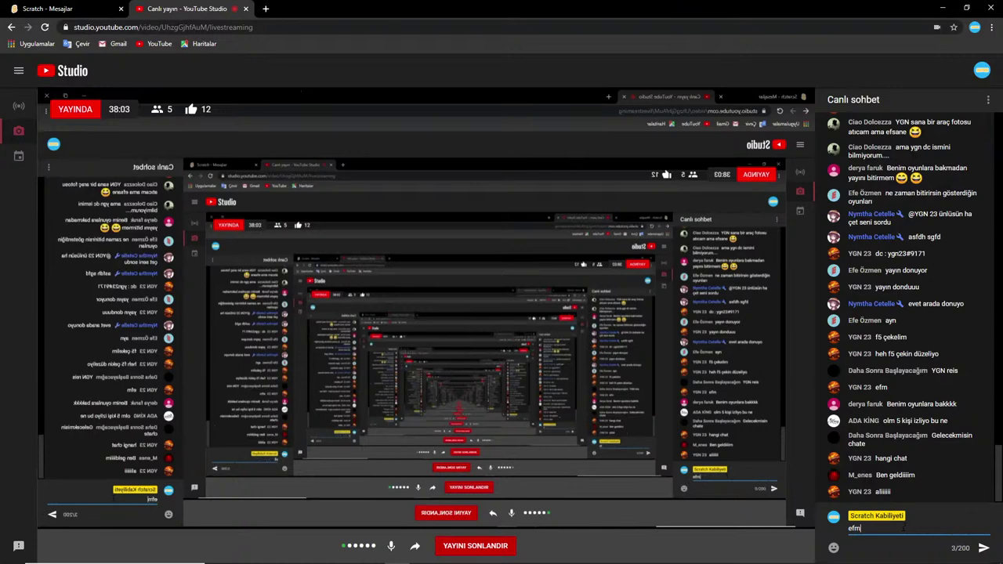
{"action": "key", "text": "Return"}
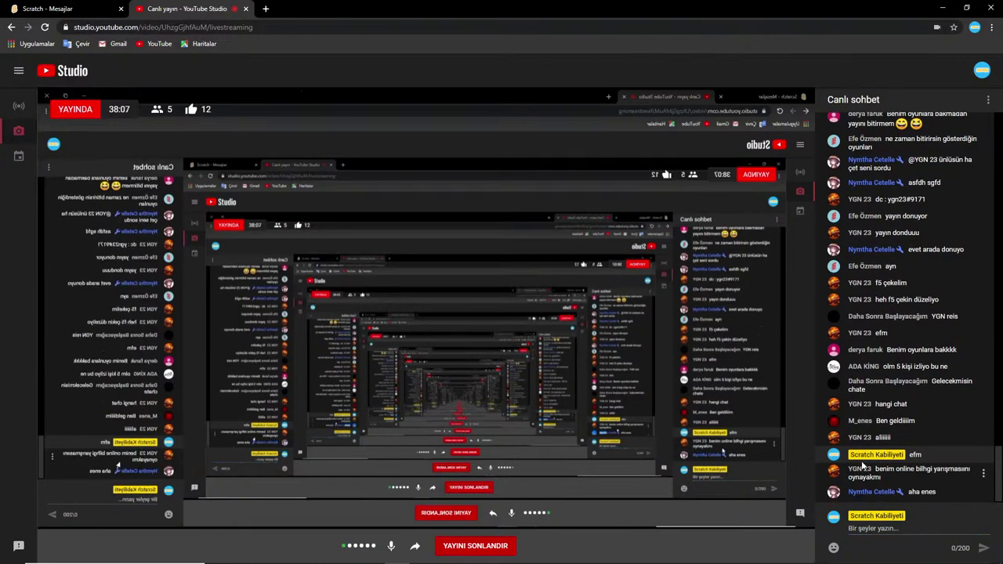
Step: Go to the Scratch messages tab and start typing a search term
{"action": "left_click", "coordinate": [31, 7]}
{"action": "left_click", "coordinate": [542, 65]}
{"action": "type", "text": "yngl"}
{"action": "key", "text": "BackSpace"}
{"action": "key", "text": "BackSpace"}
{"action": "key", "text": "BackSpace"}
Step: Search Scratch for 'gnjavasıc' and start the Online Bilgi Yarışması quiz project
{"action": "type", "text": "g"}
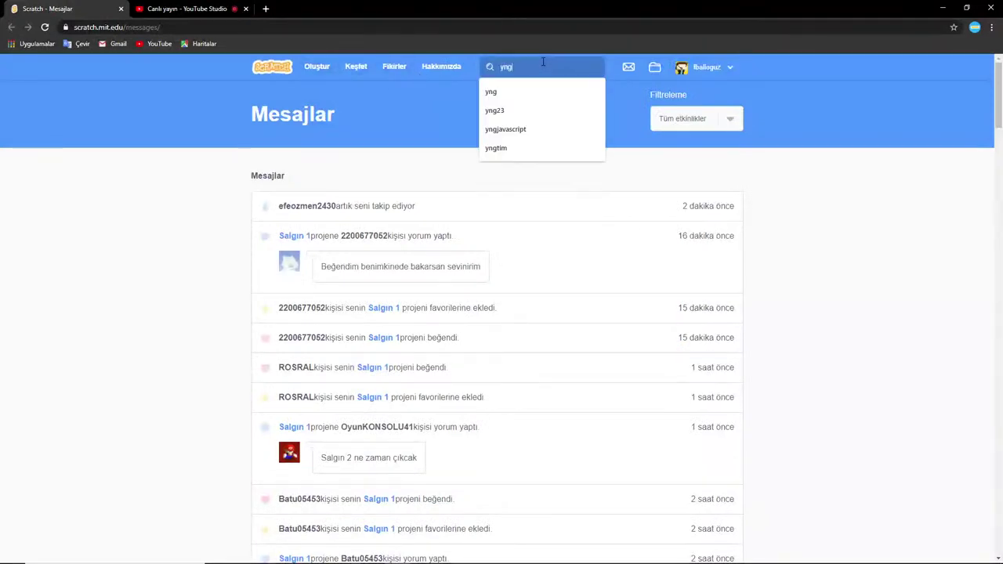
{"action": "type", "text": "njavası"}
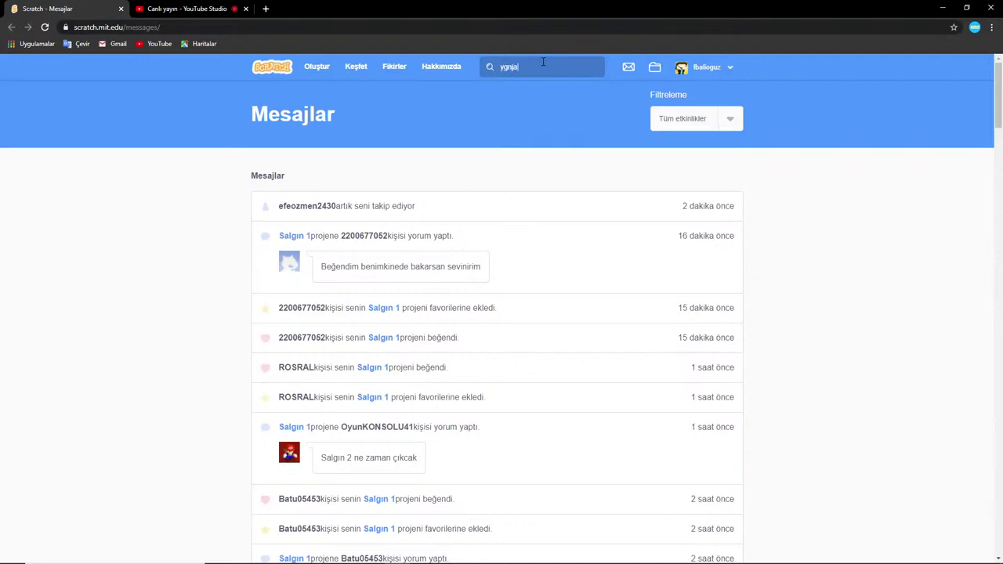
{"action": "type", "text": "c"}
{"action": "key", "text": "Return"}
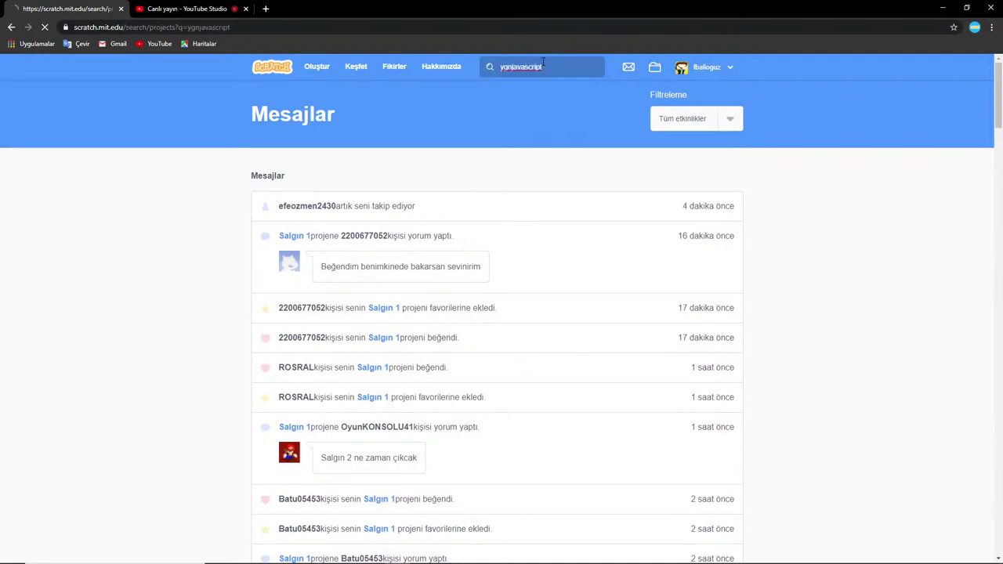
{"action": "key", "text": "ctrl+Tab"}
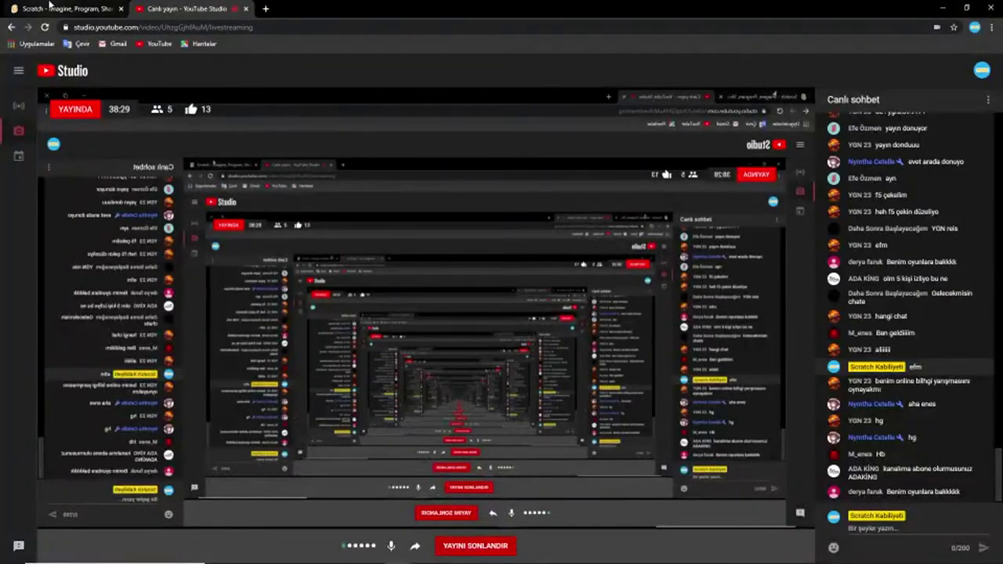
{"action": "left_click", "coordinate": [49, 9]}
{"action": "left_click", "coordinate": [397, 249]}
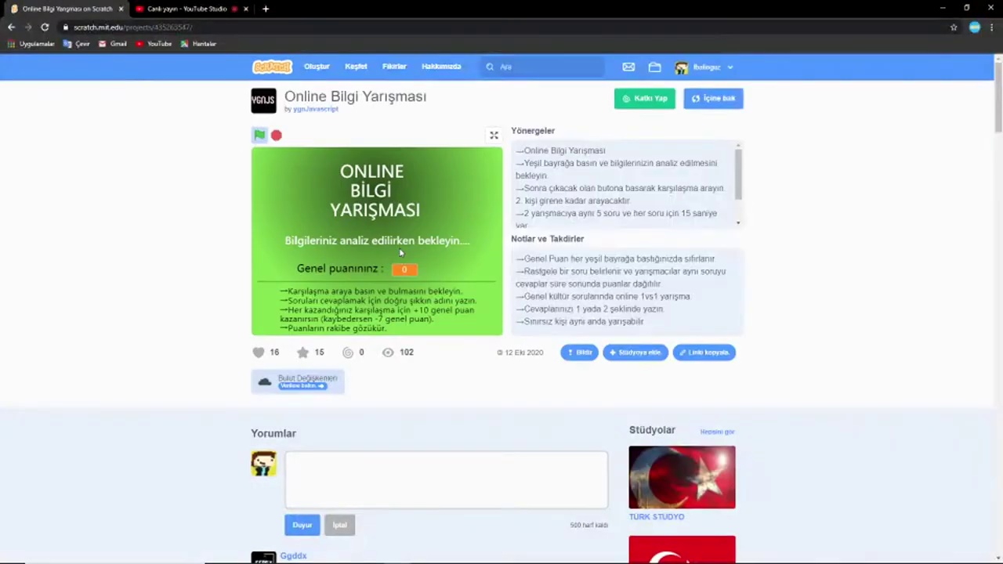
Step: Open the author's profile in a new tab, find an opponent, and show the quiz full screen
{"action": "left_click", "coordinate": [267, 10]}
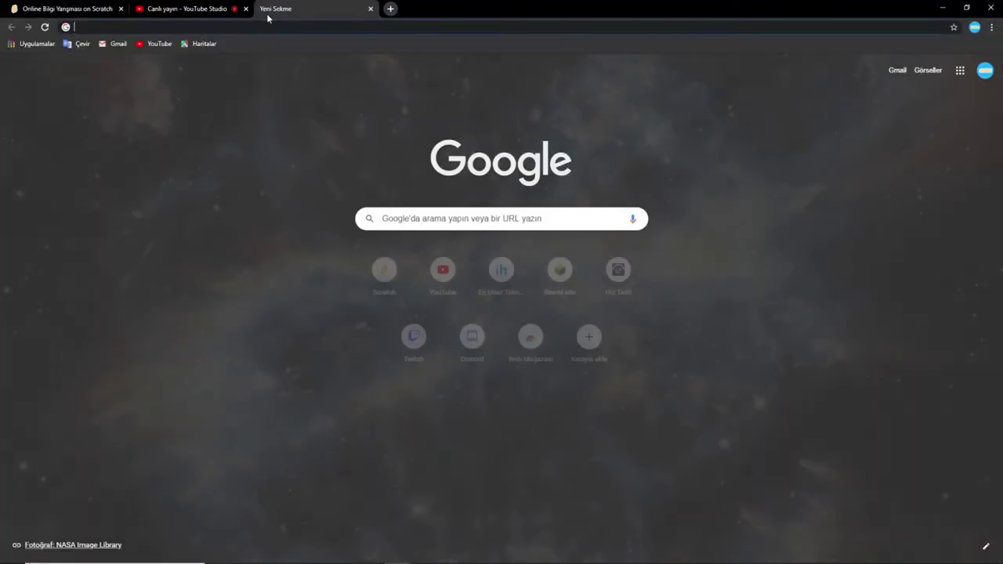
{"action": "key", "text": "ctrl+1"}
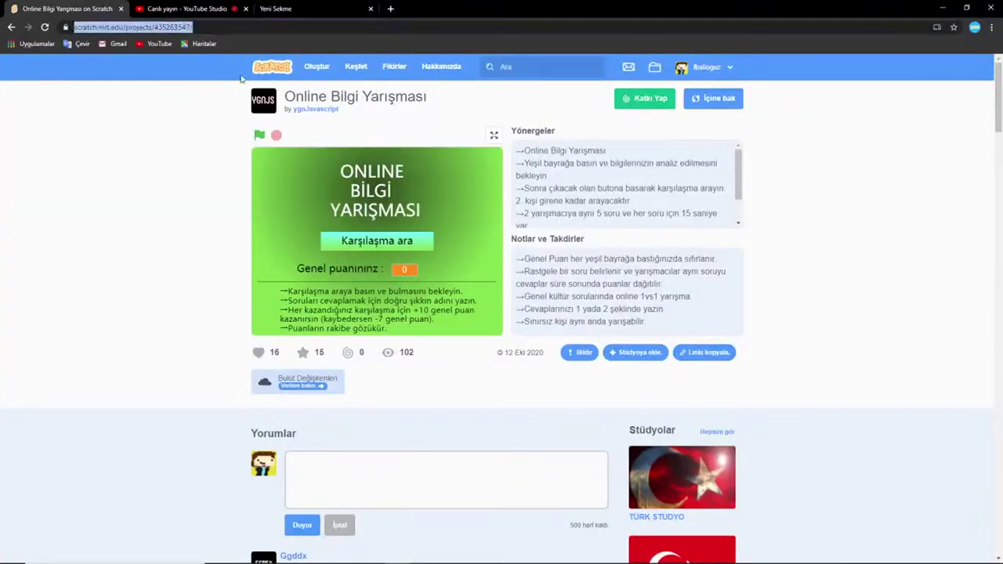
{"action": "right_click", "coordinate": [311, 111]}
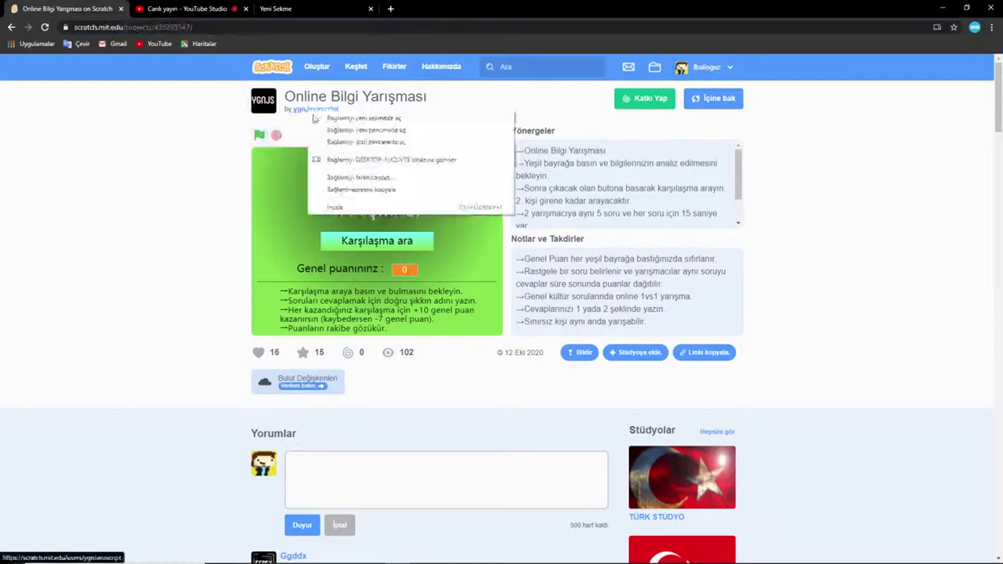
{"action": "left_click", "coordinate": [423, 119]}
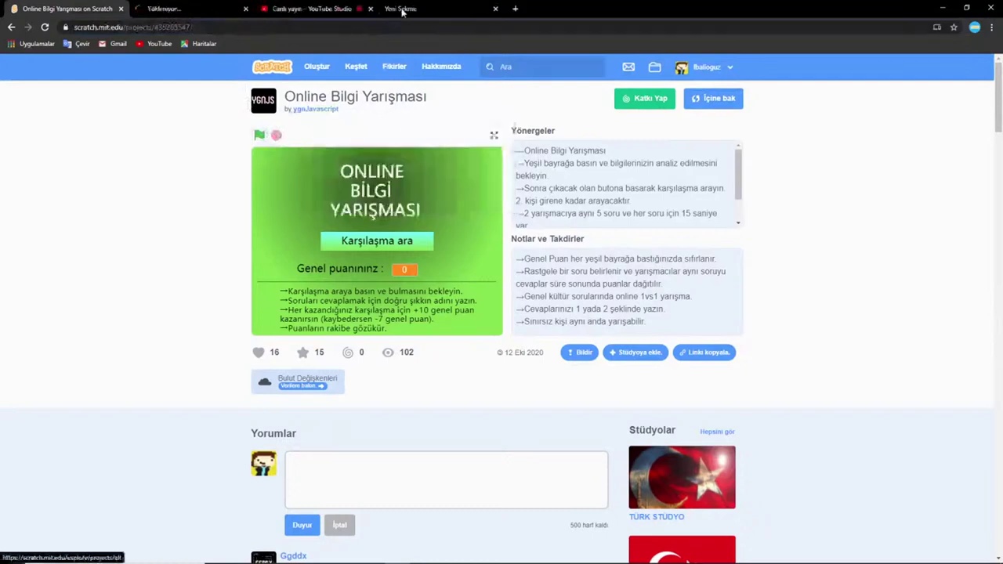
{"action": "left_click", "coordinate": [394, 246]}
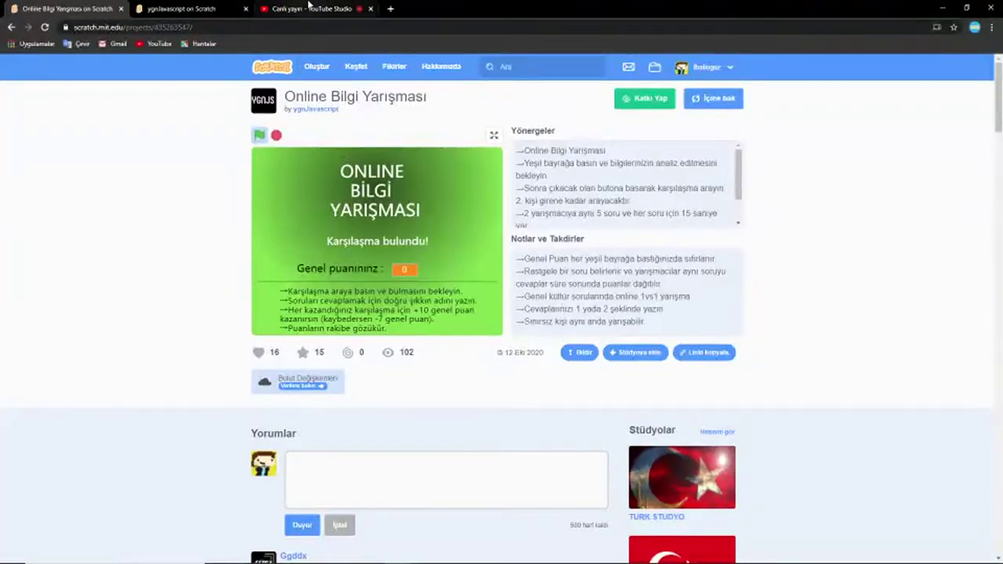
{"action": "left_click", "coordinate": [495, 137]}
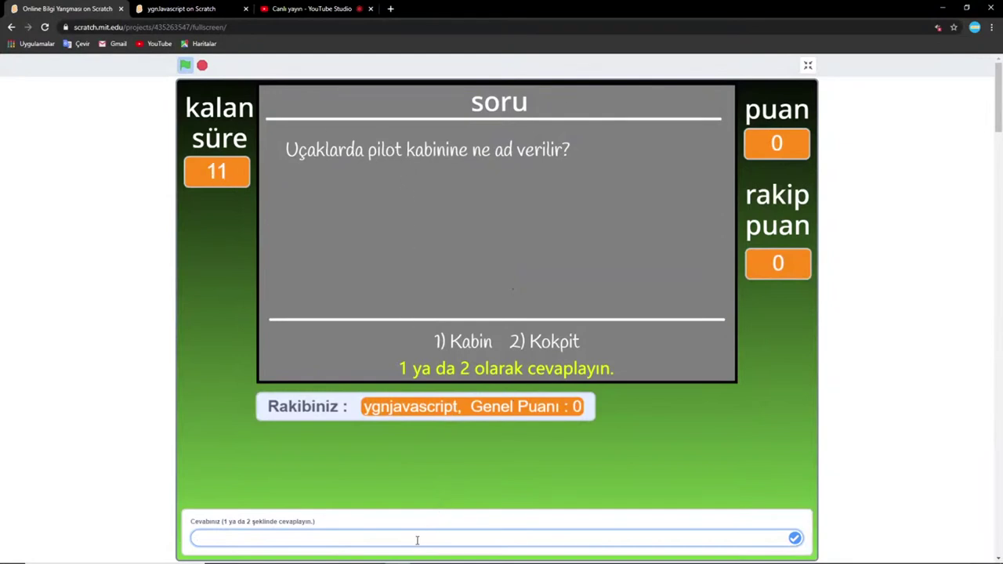
Step: Answer 2 Kokpit, 2 Gelincik, 1 Çeltik and 1 Sultan Alparslan, winning 10 to 6
{"action": "type", "text": "2"}
{"action": "key", "text": "BackSpace"}
{"action": "type", "text": "2"}
{"action": "key", "text": "Return"}
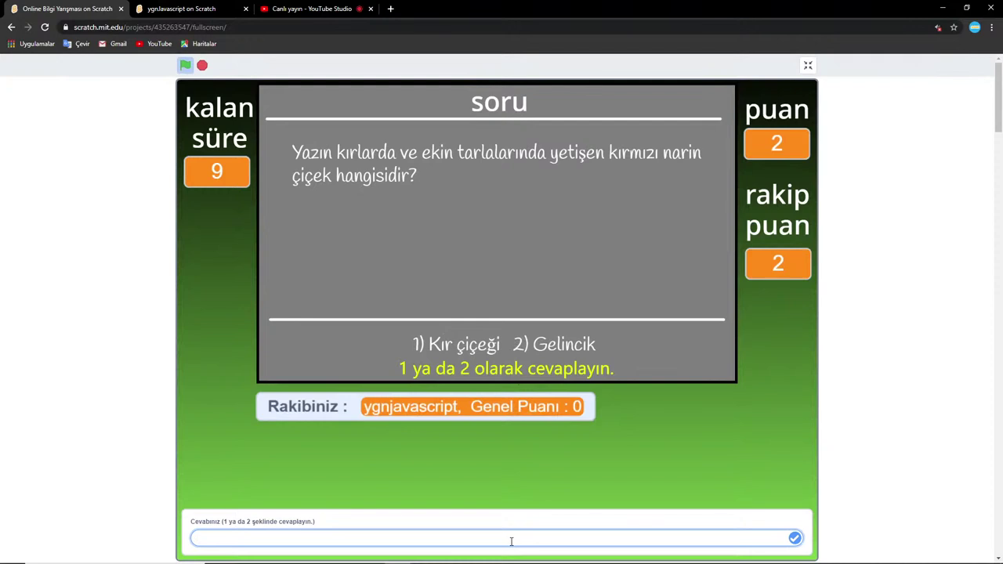
{"action": "type", "text": "2"}
{"action": "key", "text": "Return"}
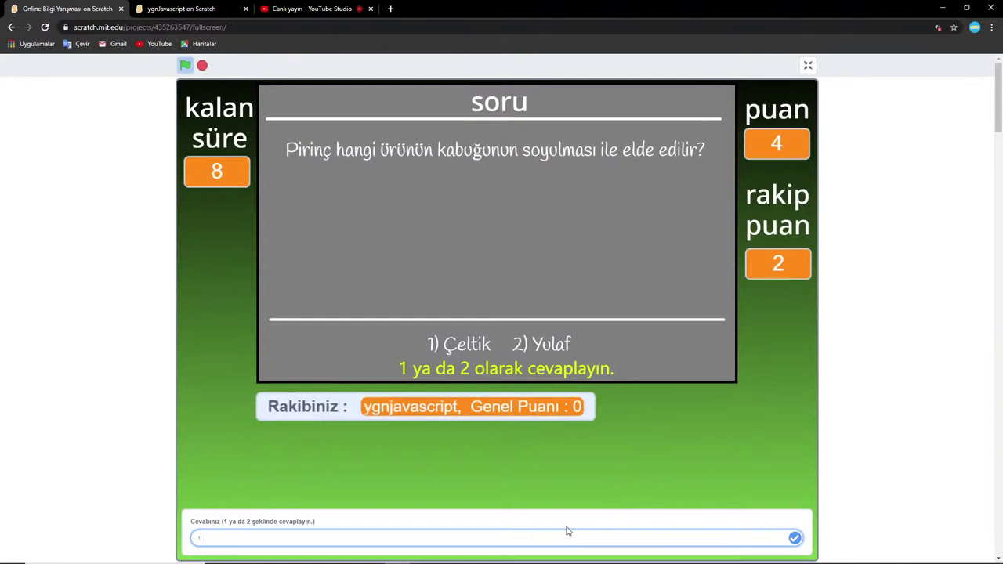
{"action": "type", "text": "1"}
{"action": "key", "text": "Return"}
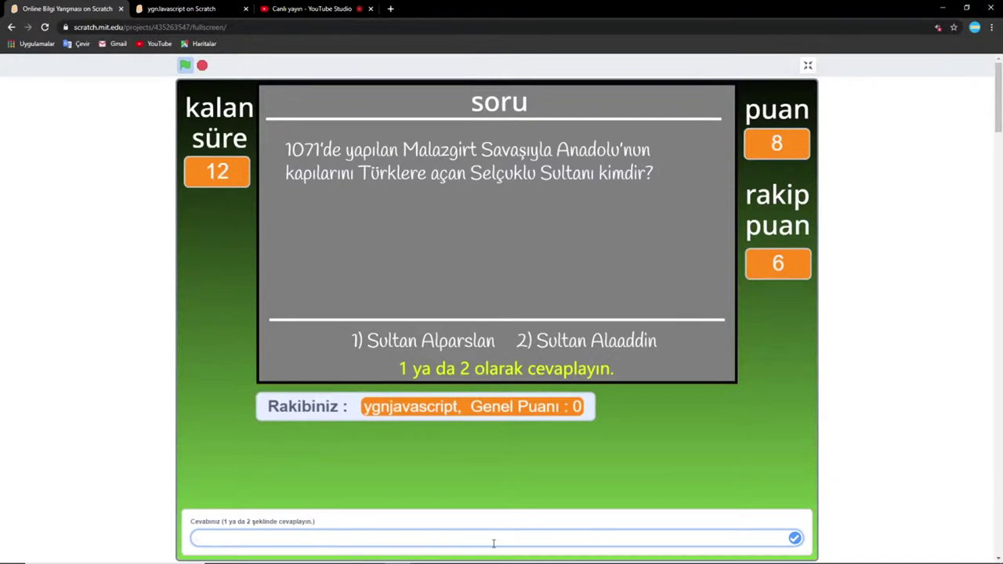
{"action": "key", "text": "Return"}
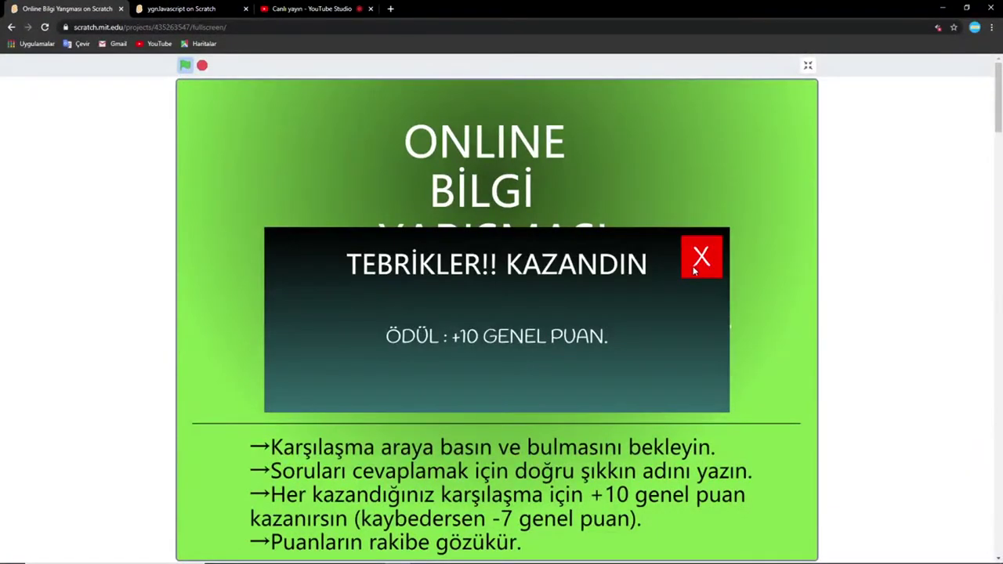
Step: Dismiss the quiz win message and queue for a new opponent
{"action": "left_click", "coordinate": [695, 270]}
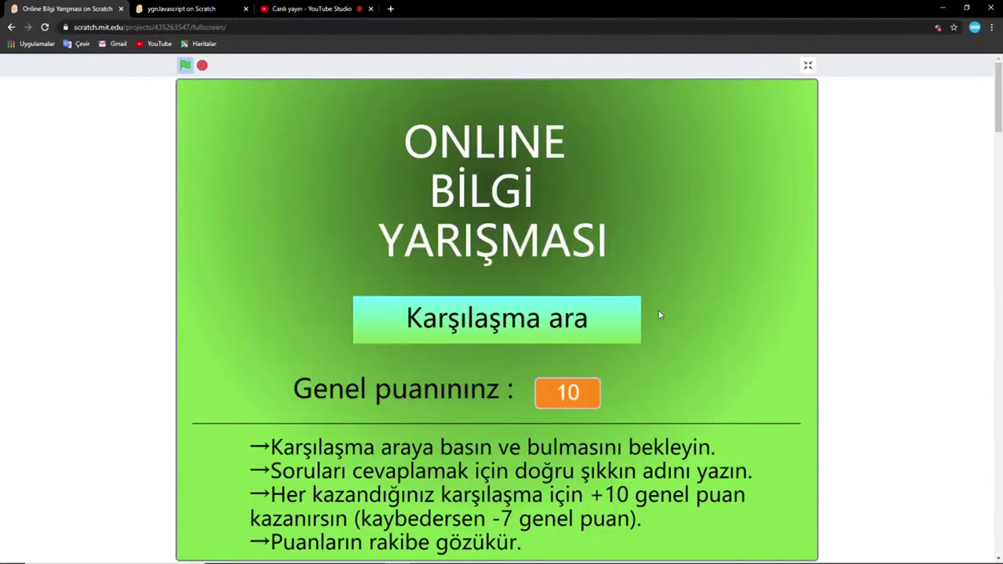
{"action": "left_click", "coordinate": [631, 314]}
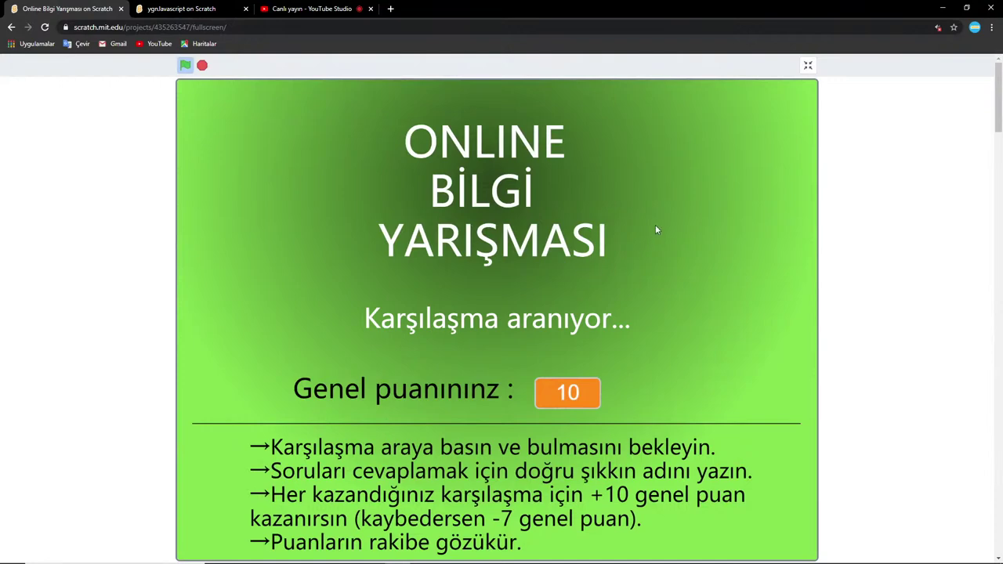
{"action": "left_click", "coordinate": [188, 8]}
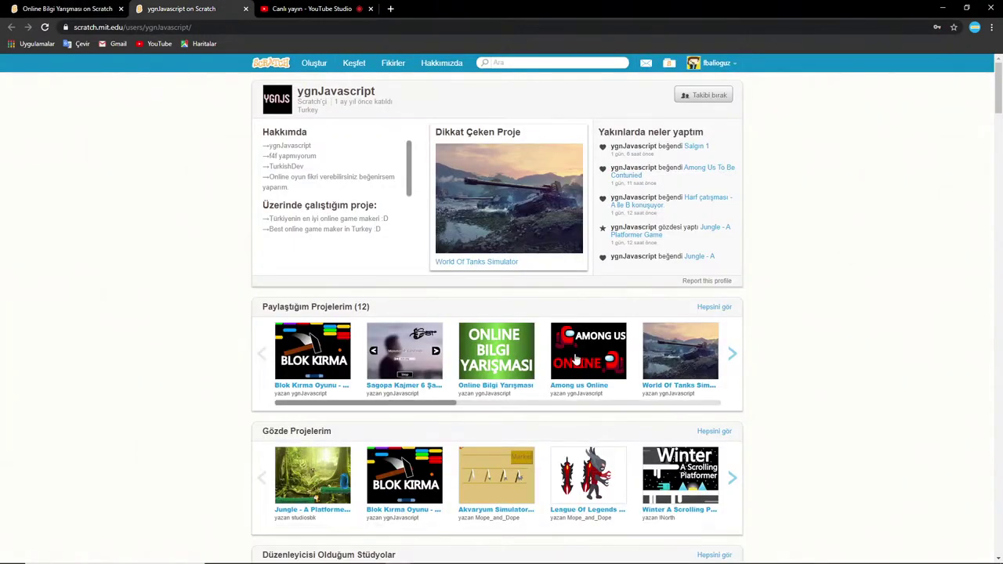
Step: Close the Among us Online announcement, then go back to the new quiz match
{"action": "key", "text": "ctrl+1"}
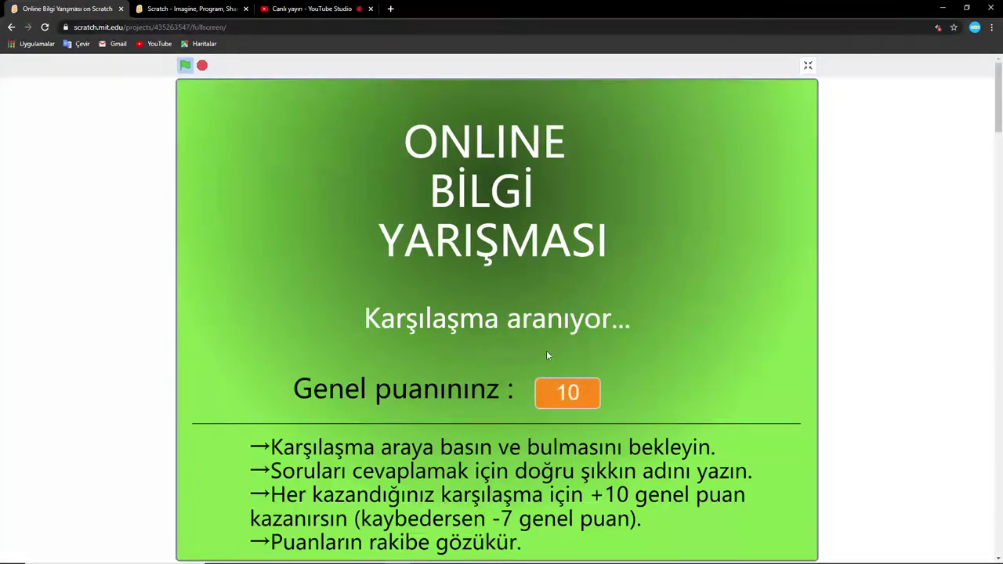
{"action": "key", "text": "ctrl+2"}
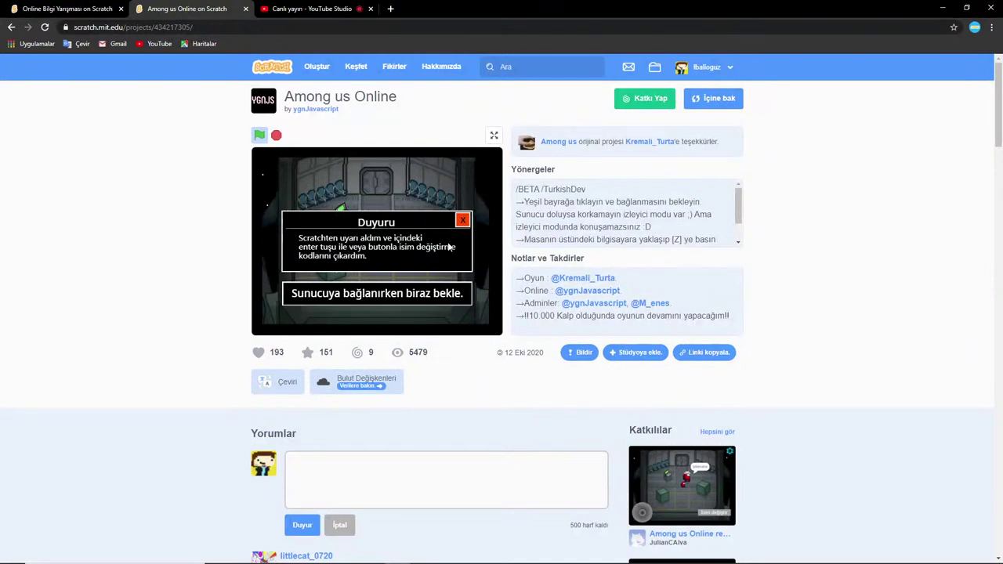
{"action": "left_click", "coordinate": [463, 222]}
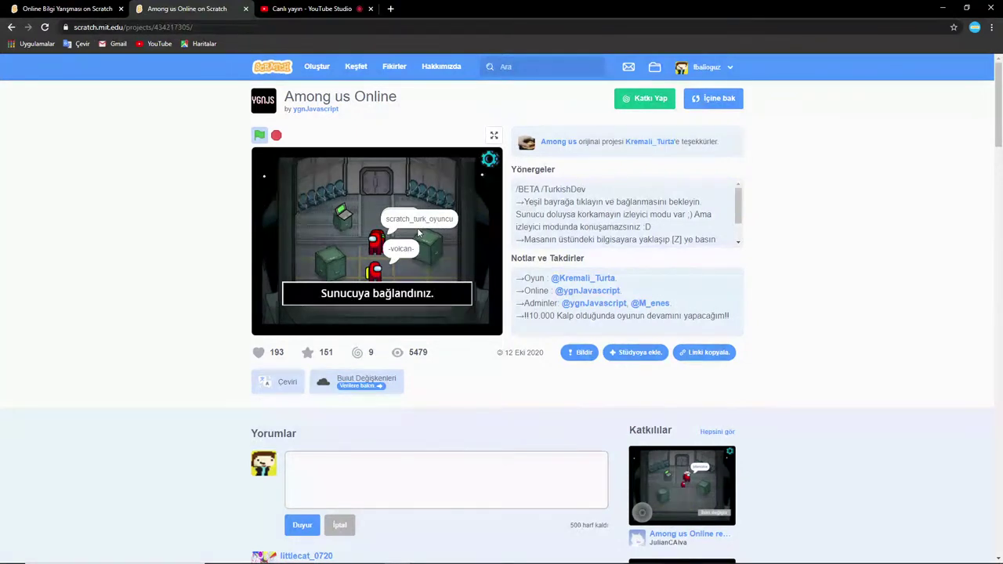
{"action": "left_click", "coordinate": [79, 9]}
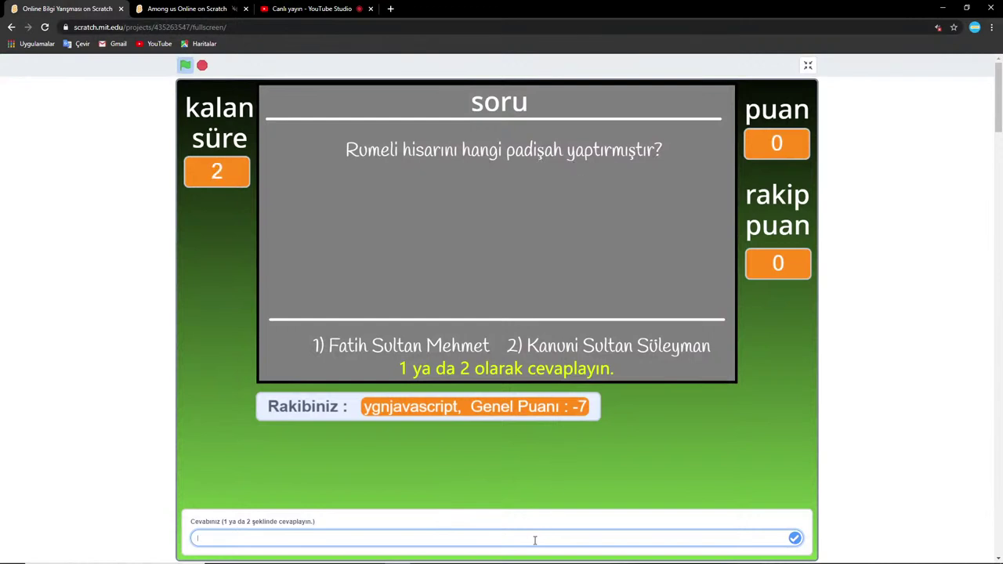
Step: Answer Fatih Sultan Mehmet, Çeltik and Gelincik, then dismiss the 6–10 loss message
{"action": "key", "text": "Return"}
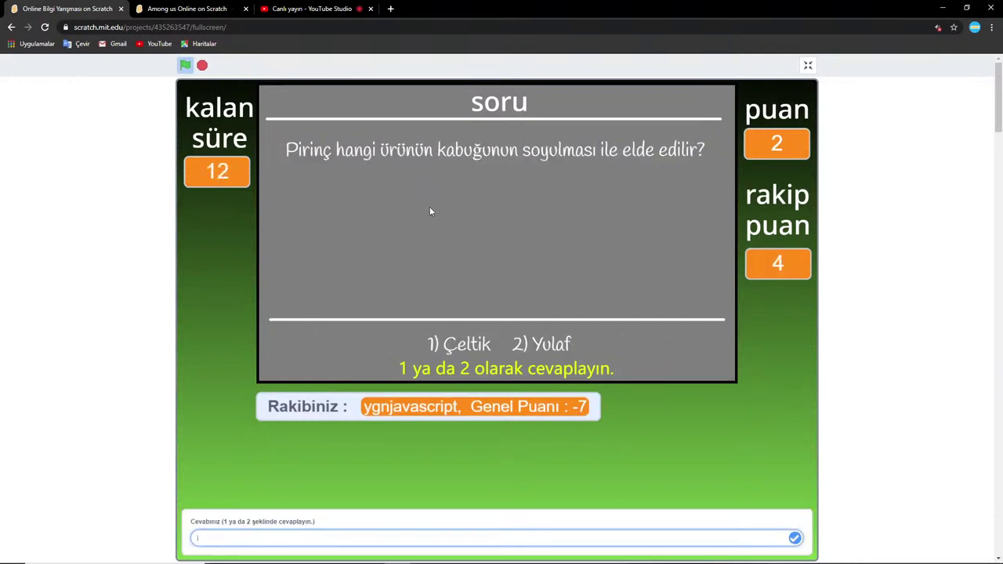
{"action": "key", "text": "Return"}
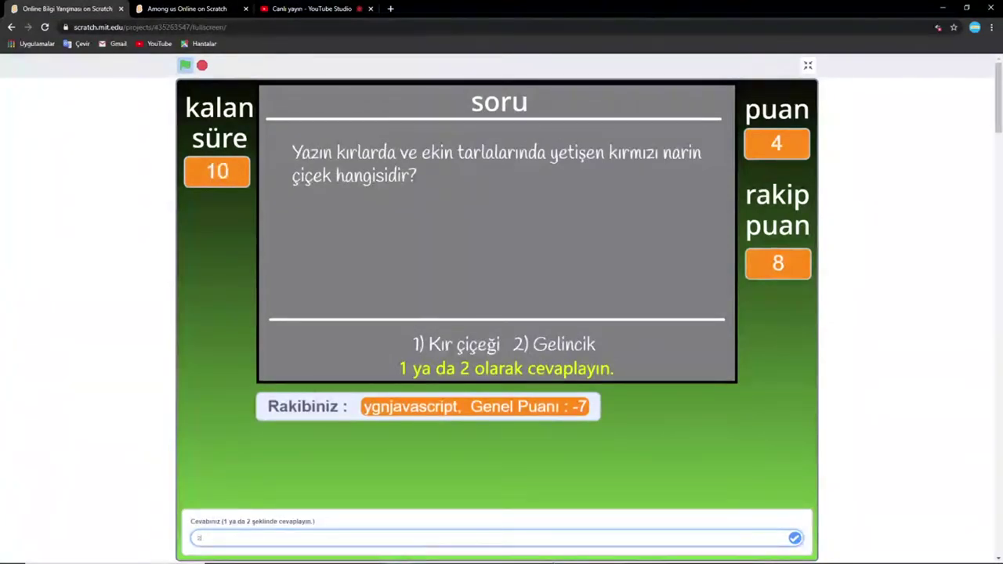
{"action": "key", "text": "Return"}
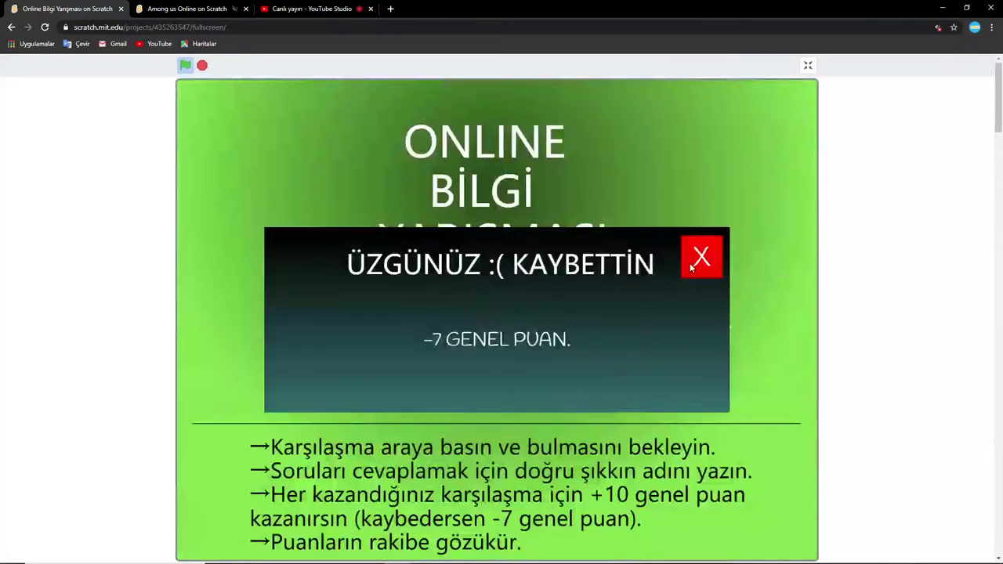
{"action": "left_click", "coordinate": [694, 267]}
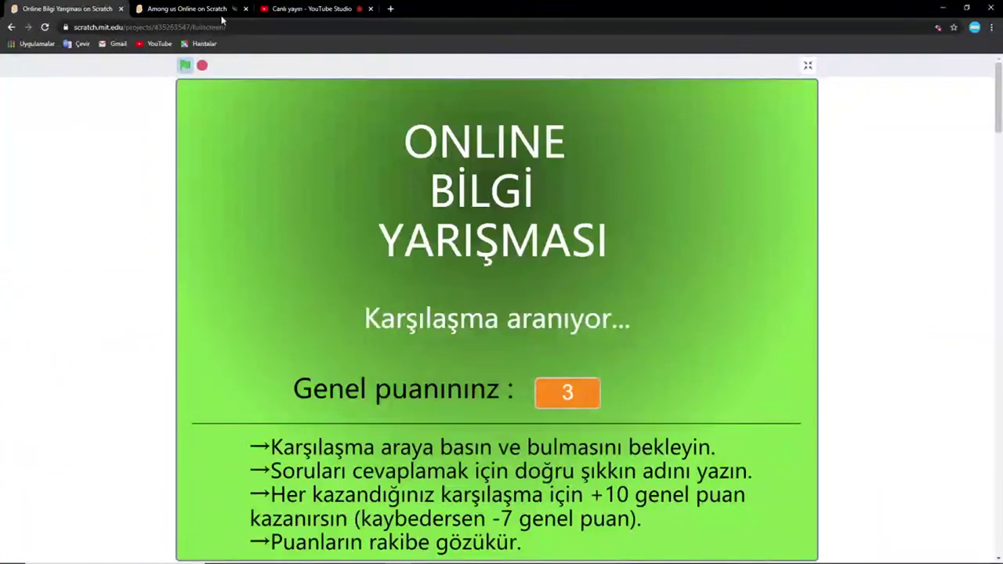
{"action": "left_click", "coordinate": [196, 8]}
Step: Play Among us Online full screen and walk the crewmate to the laptop to open Equipments
{"action": "left_click", "coordinate": [494, 135]}
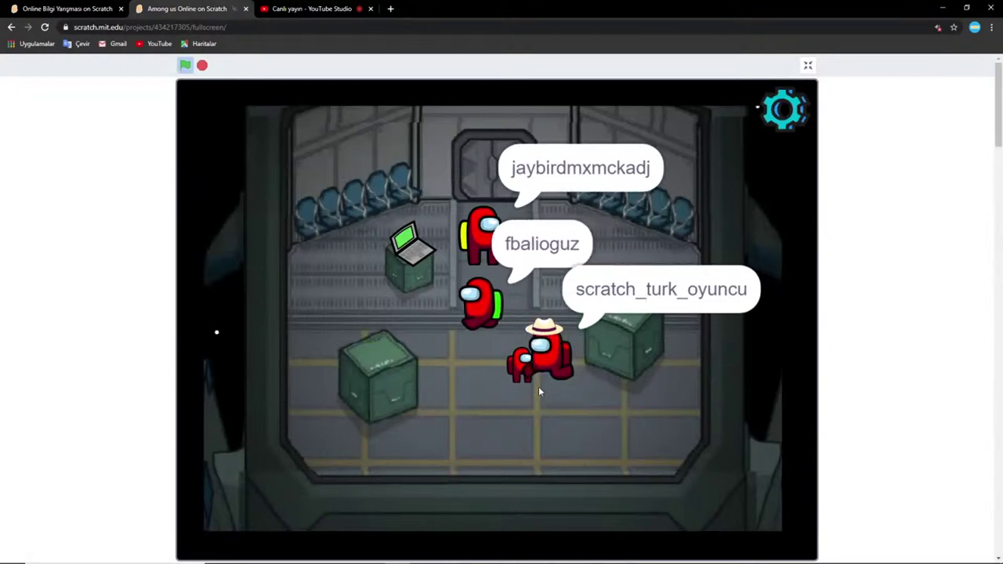
{"action": "key", "text": "Up"}
{"action": "key", "text": "Left"}
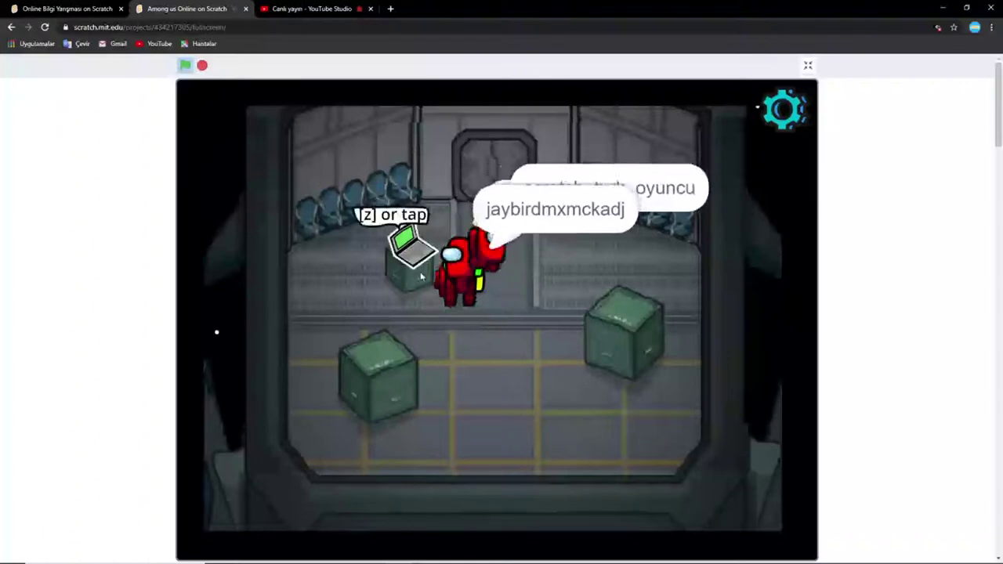
{"action": "key", "text": "z"}
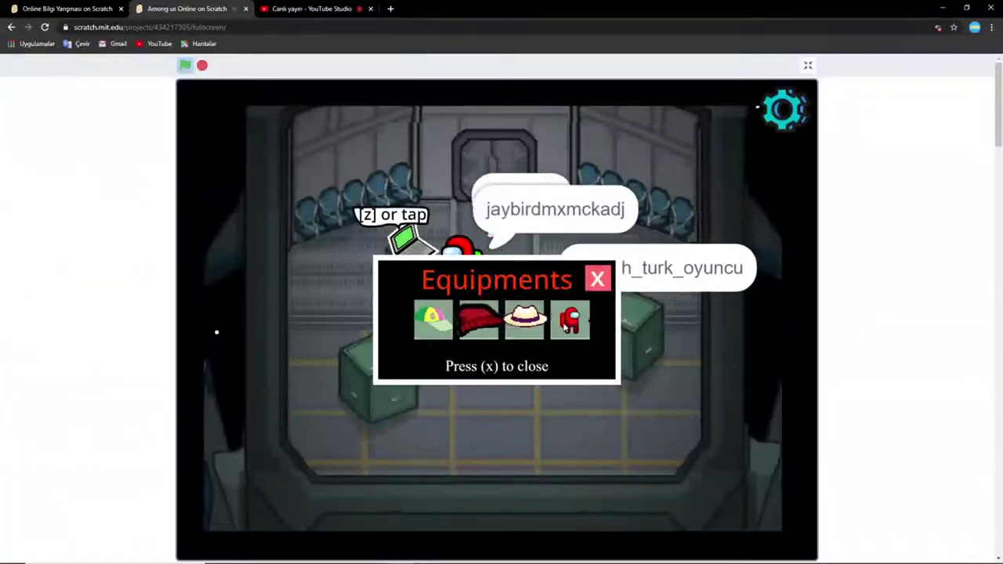
Step: Close Equipments, check the Ayarlar settings panel, and exit full screen
{"action": "left_click", "coordinate": [589, 287]}
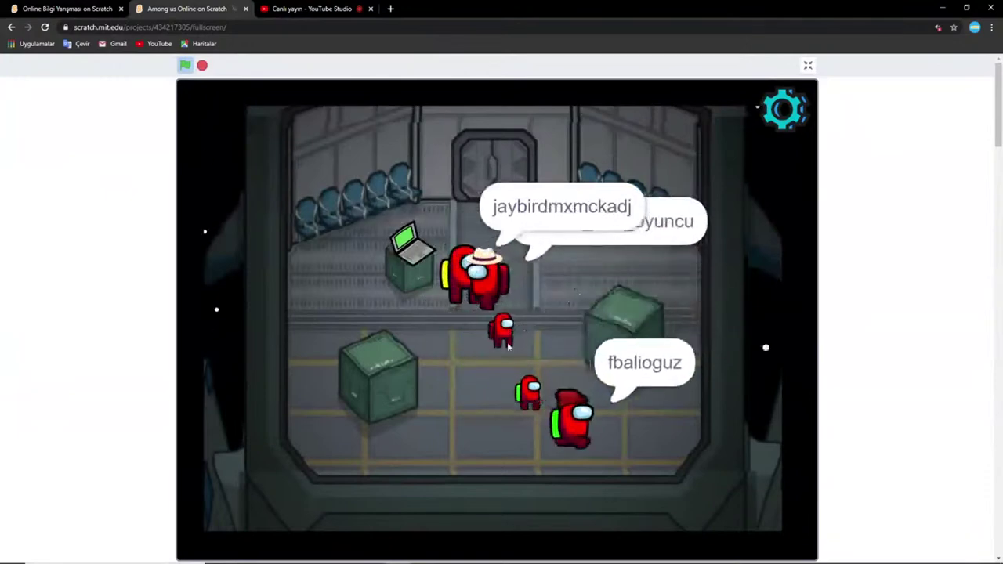
{"action": "left_click", "coordinate": [776, 116]}
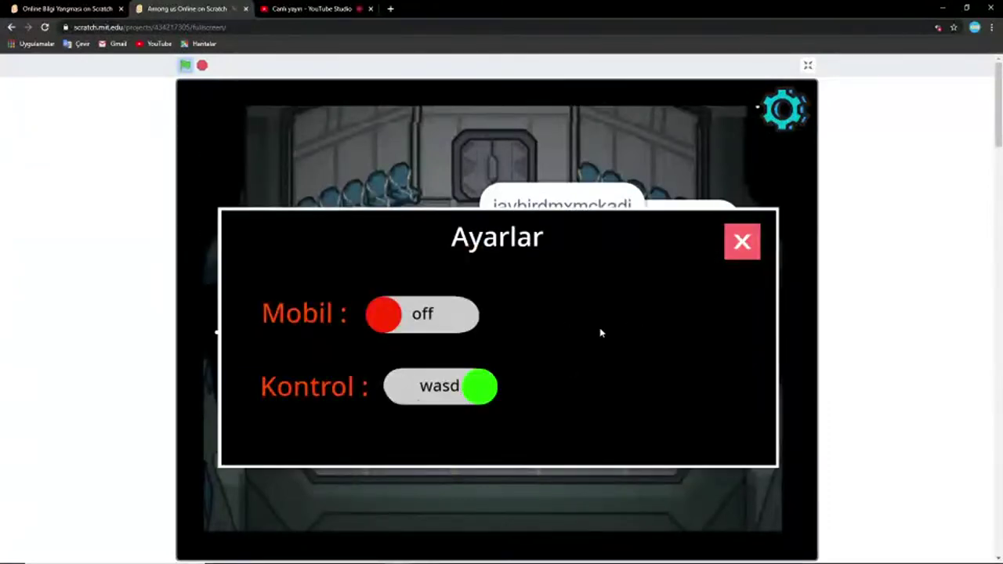
{"action": "left_click", "coordinate": [742, 243]}
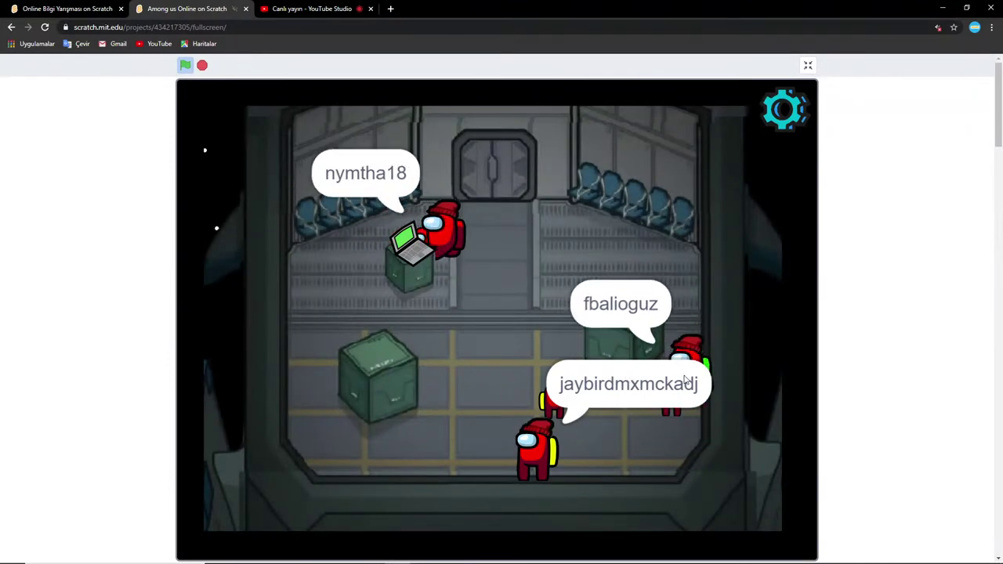
{"action": "left_click", "coordinate": [807, 65]}
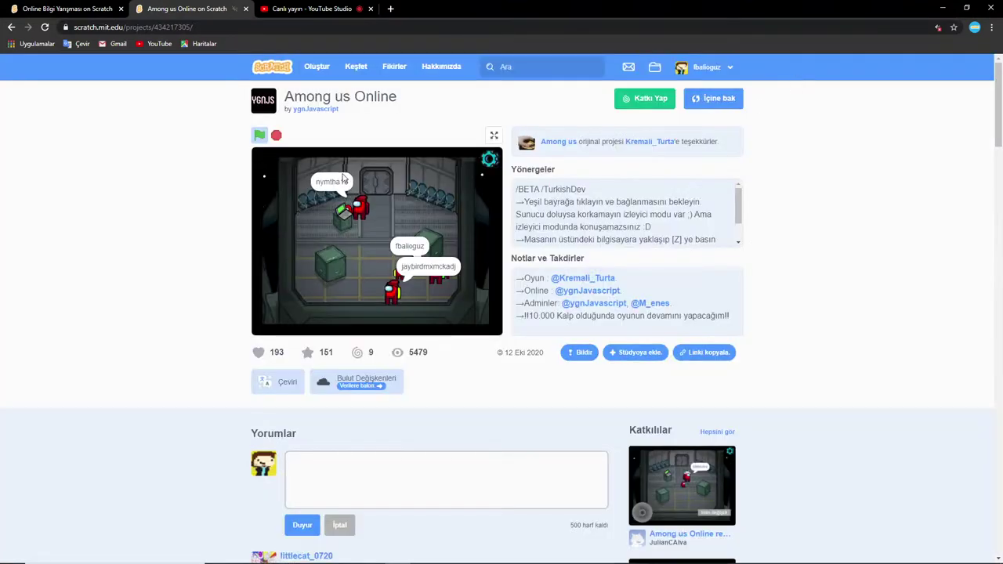
{"action": "scroll", "coordinate": [745, 322], "scroll_direction": "down", "scroll_amount": 3}
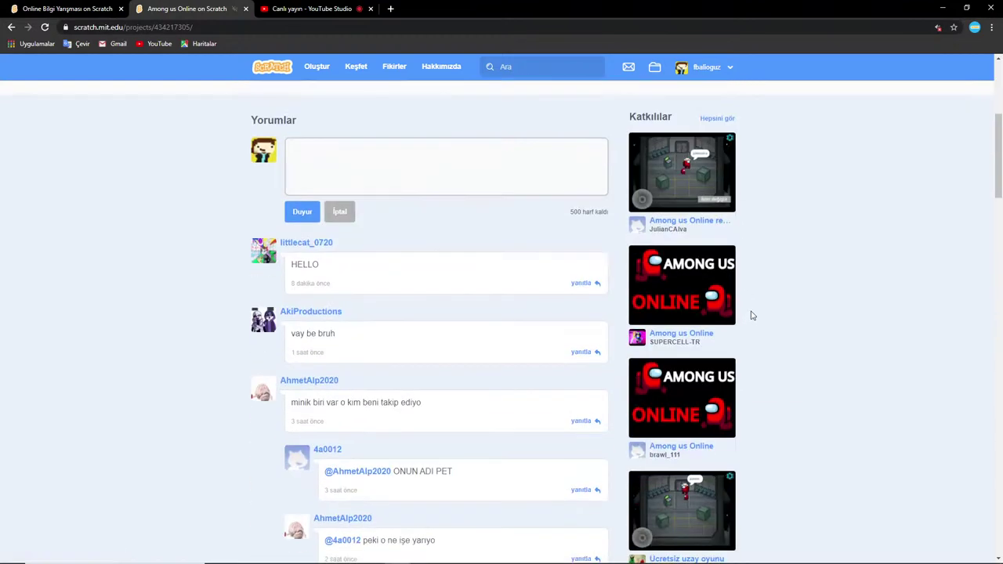
{"action": "scroll", "coordinate": [727, 240], "scroll_direction": "up", "scroll_amount": 3}
{"action": "left_click", "coordinate": [548, 67]}
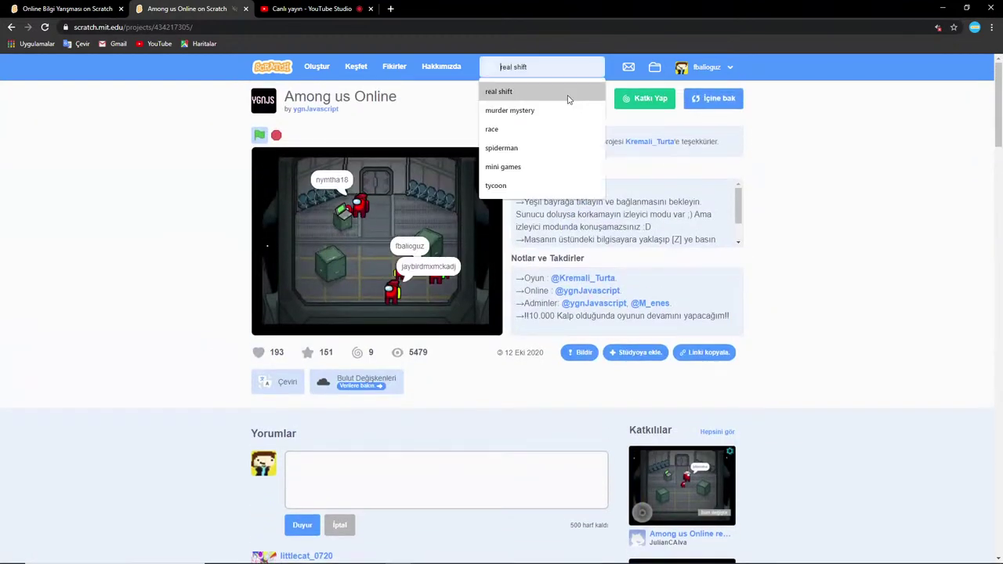
{"action": "type", "text": "m_enes"}
{"action": "key", "text": "Return"}
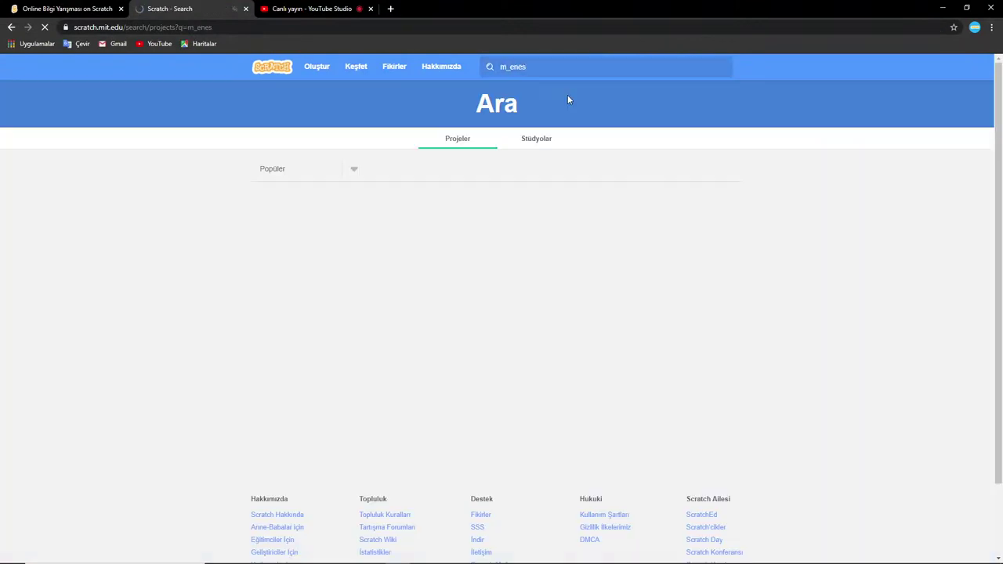
{"action": "left_click", "coordinate": [293, 313]}
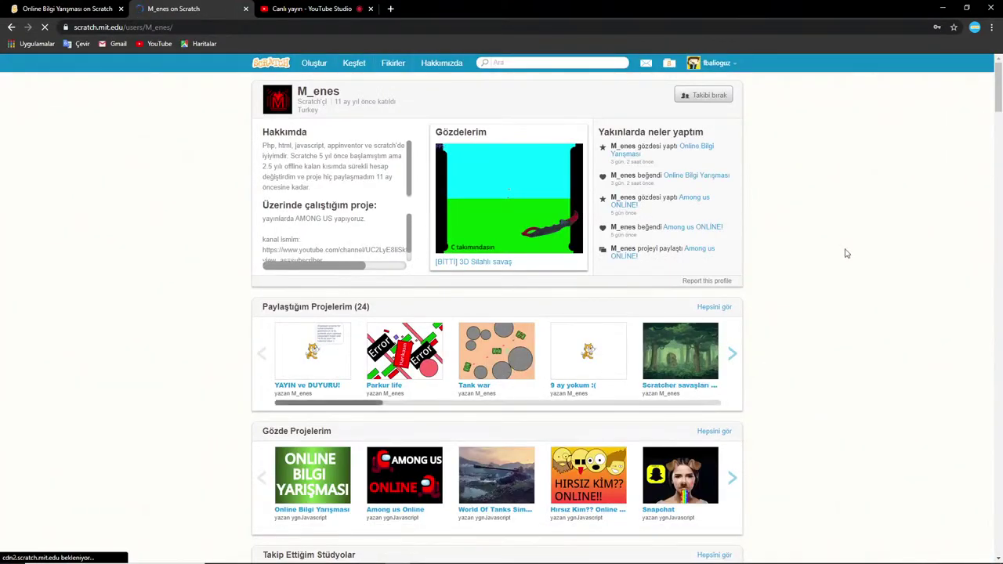
Step: Browse the M_enes profile, check the YouTube Studio live stream, and return to Scratch
{"action": "scroll", "coordinate": [897, 230], "scroll_direction": "down", "scroll_amount": 1}
{"action": "scroll", "coordinate": [897, 229], "scroll_direction": "down", "scroll_amount": 4}
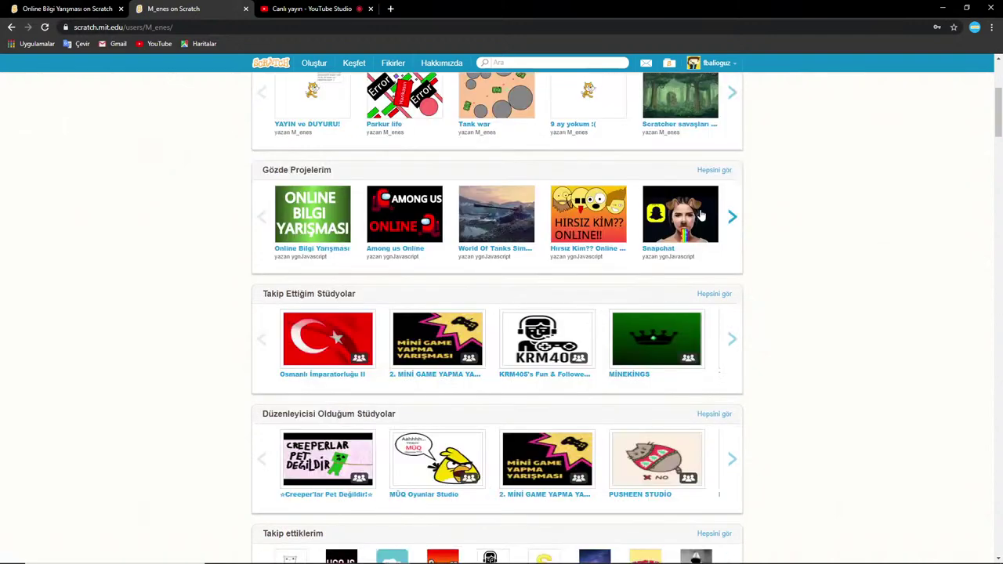
{"action": "scroll", "coordinate": [702, 216], "scroll_direction": "down", "scroll_amount": 3}
{"action": "scroll", "coordinate": [671, 204], "scroll_direction": "up", "scroll_amount": 3}
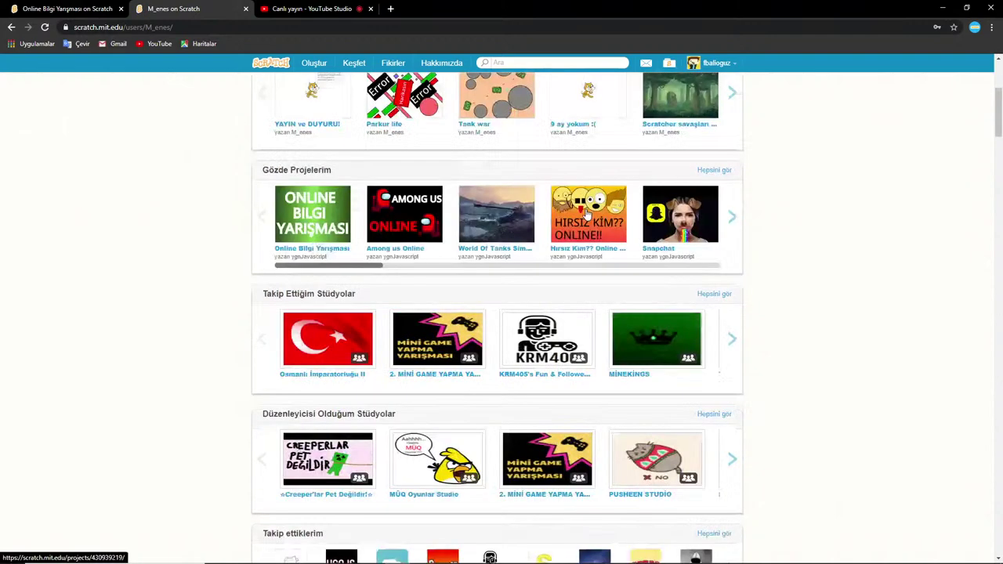
{"action": "left_click", "coordinate": [288, 9]}
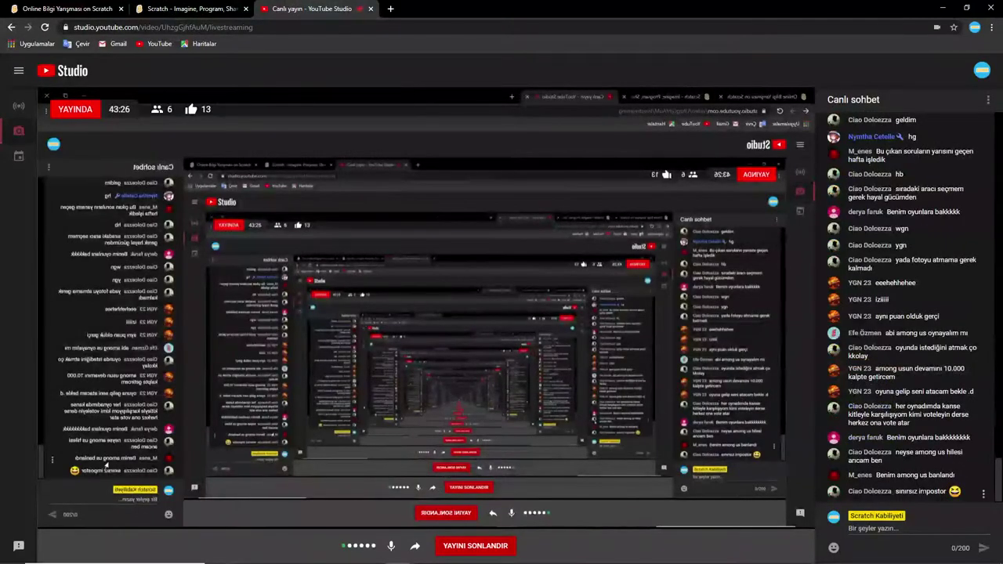
{"action": "left_click", "coordinate": [149, 9]}
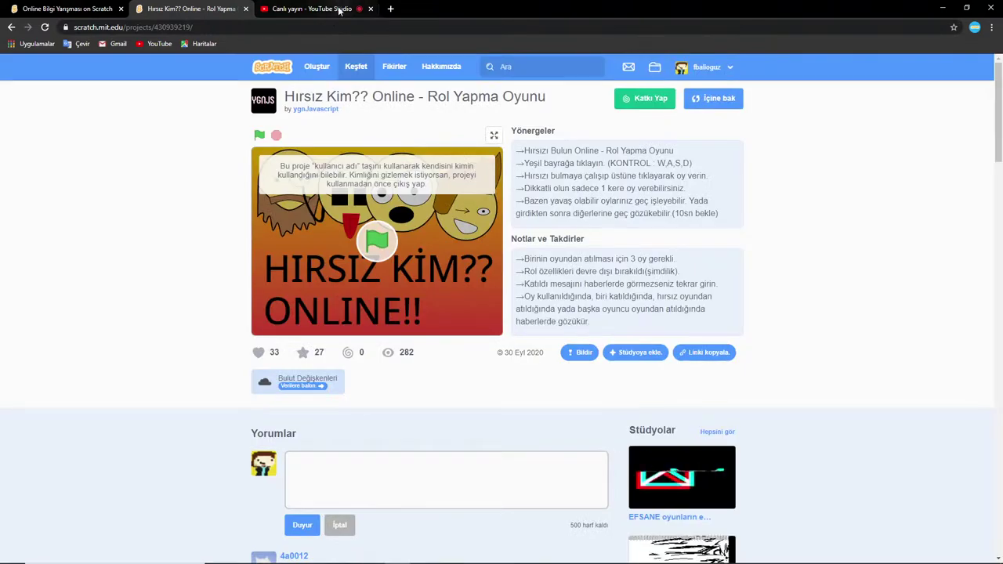
Step: Join Hırsız Kim?? full screen with the nickname 'Ali' after 'A' is rejected
{"action": "left_click", "coordinate": [495, 135]}
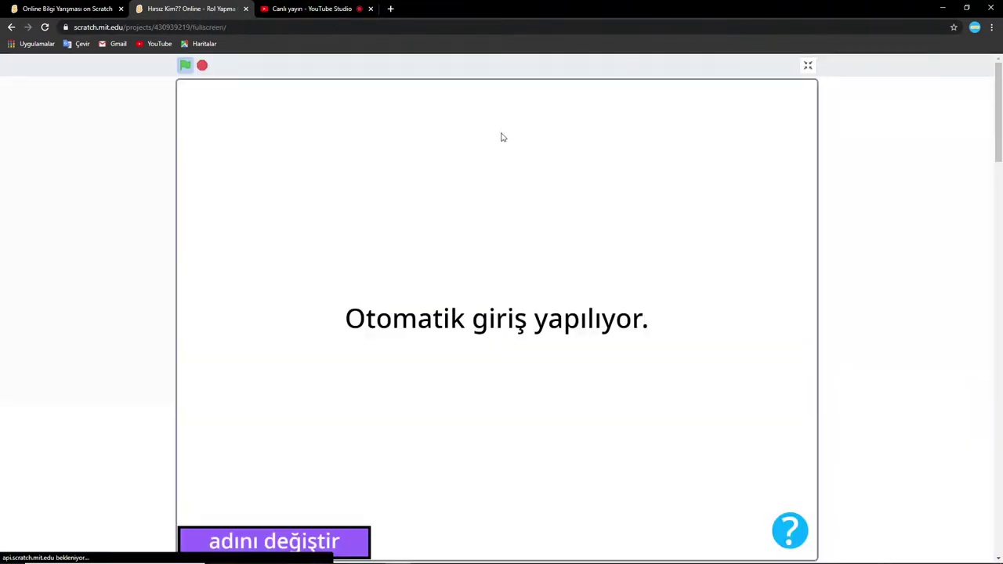
{"action": "left_click", "coordinate": [335, 542]}
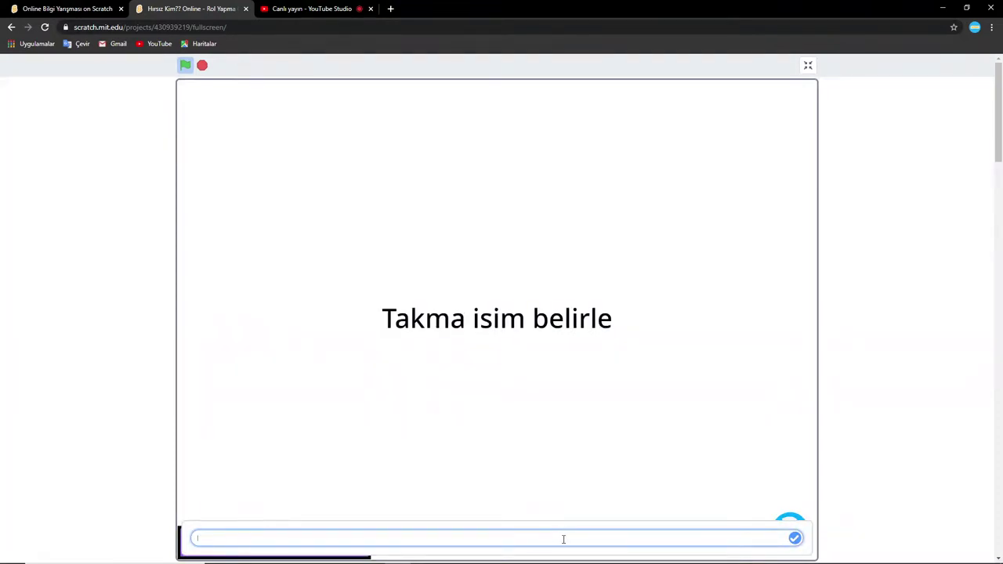
{"action": "type", "text": "A"}
{"action": "key", "text": "Return"}
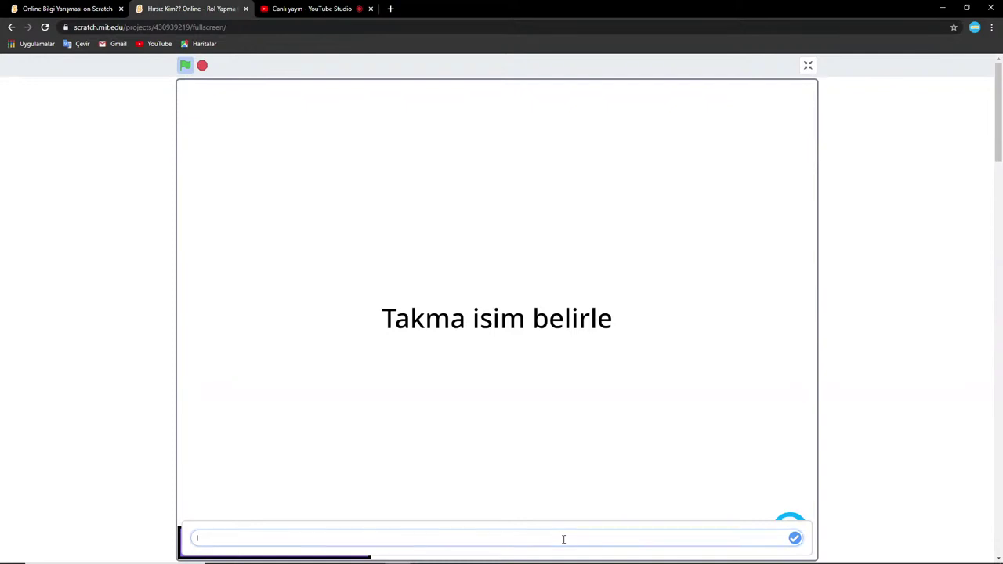
{"action": "left_click", "coordinate": [794, 539]}
{"action": "left_click", "coordinate": [794, 538]}
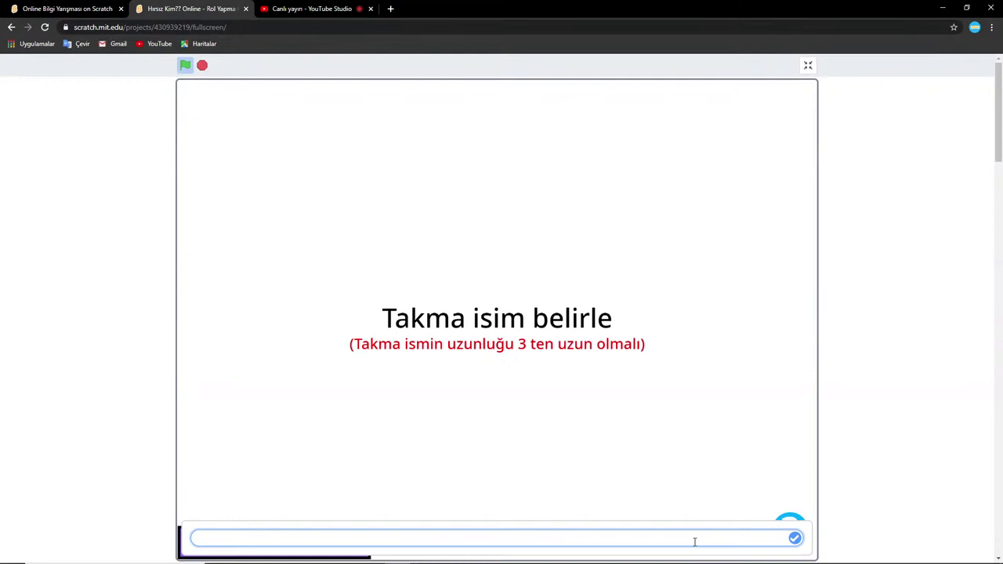
{"action": "type", "text": "Ali"}
{"action": "key", "text": "Return"}
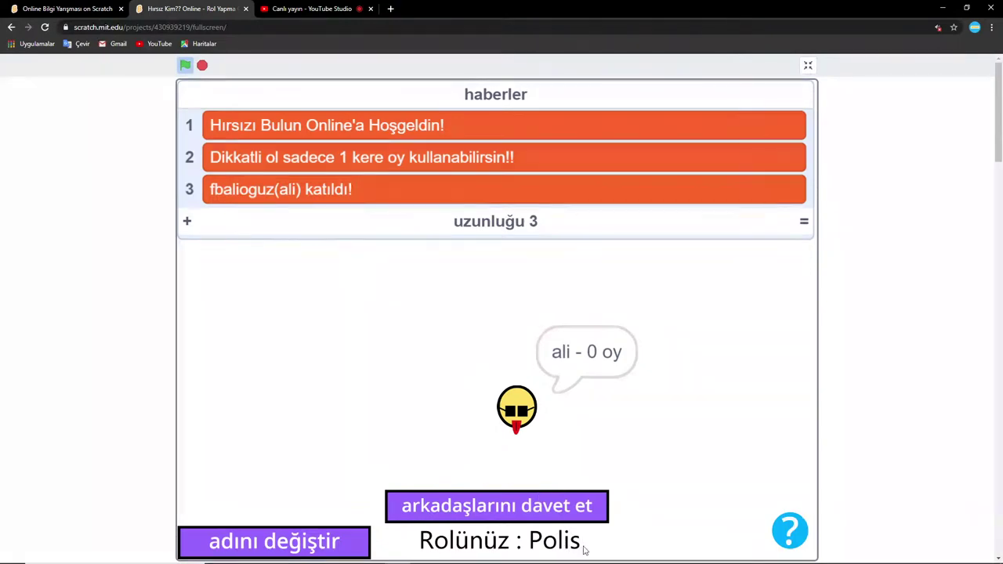
Step: Leave full screen, move the character with A and W, then return to the quiz
{"action": "left_click", "coordinate": [809, 67]}
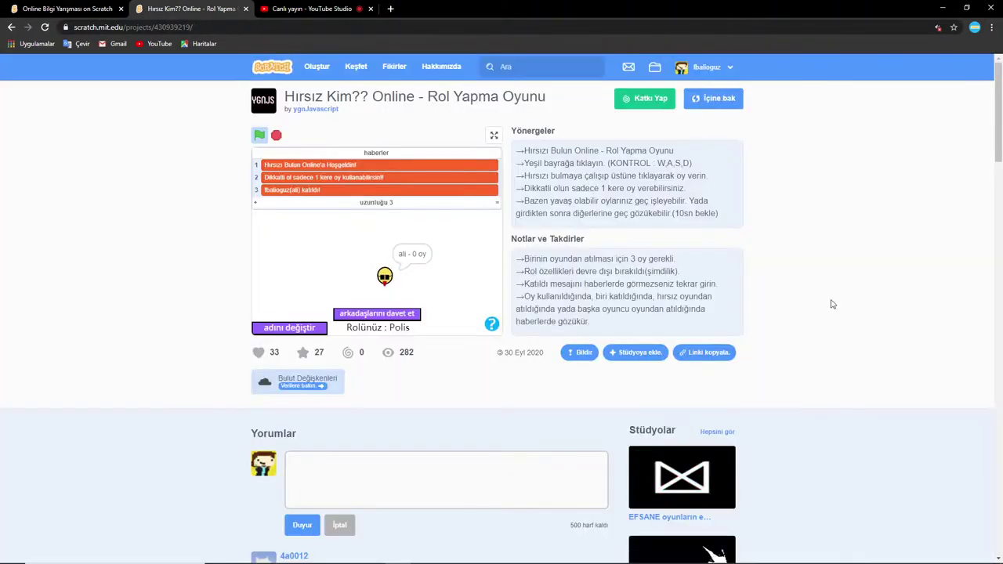
{"action": "scroll", "coordinate": [833, 300], "scroll_direction": "down", "scroll_amount": 5}
{"action": "scroll", "coordinate": [701, 267], "scroll_direction": "up", "scroll_amount": 4}
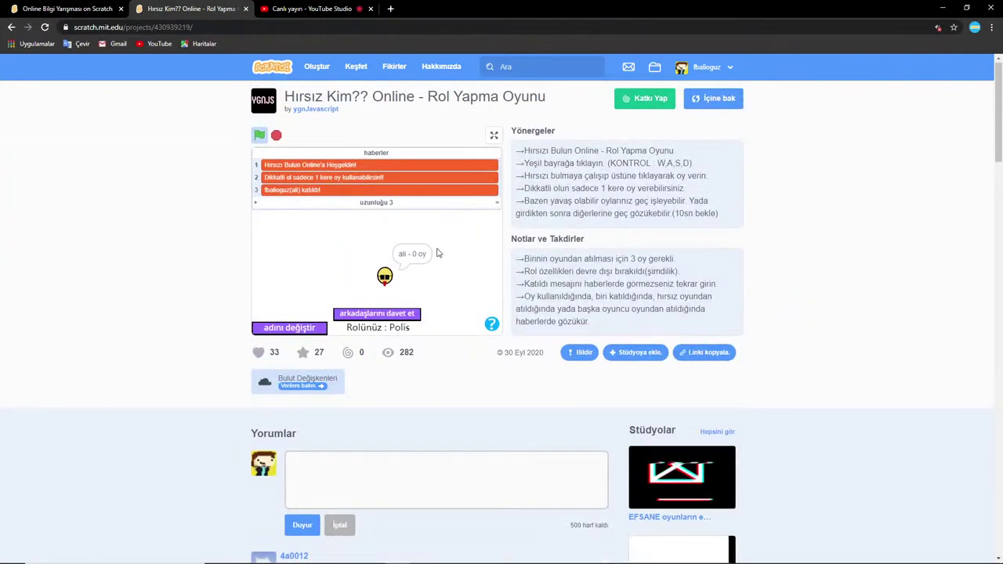
{"action": "key", "text": "a"}
{"action": "key", "text": "w"}
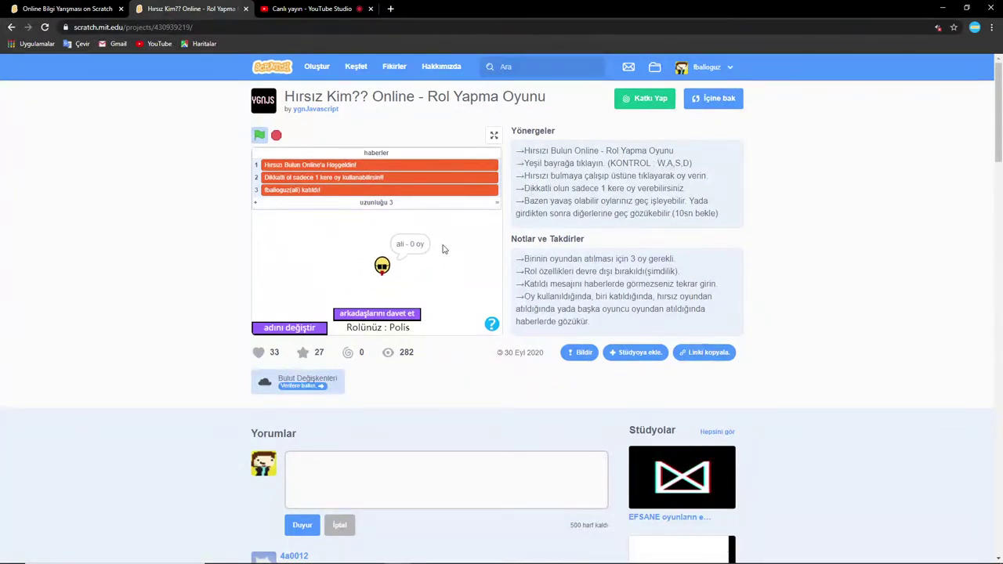
{"action": "scroll", "coordinate": [790, 228], "scroll_direction": "down", "scroll_amount": 4}
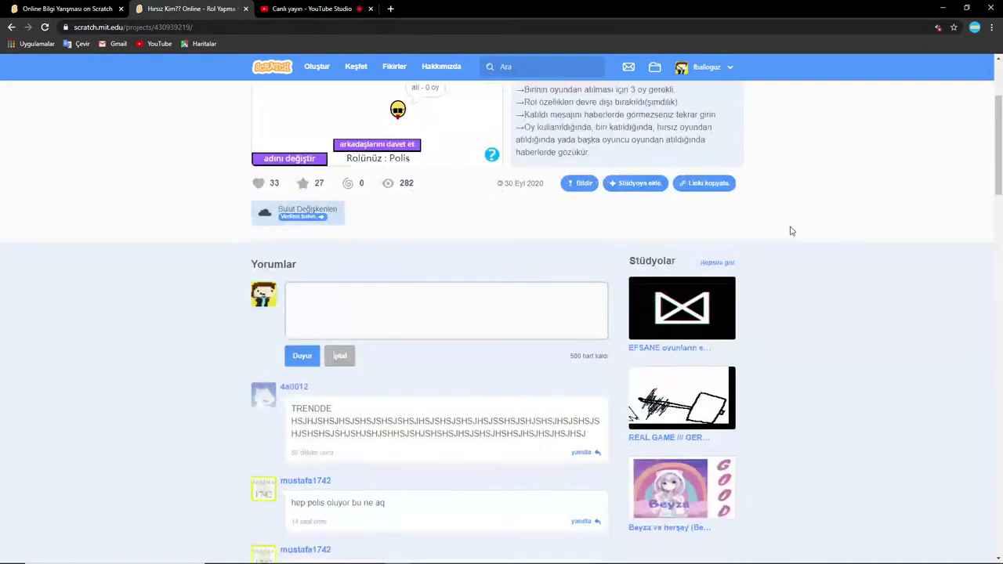
{"action": "scroll", "coordinate": [492, 255], "scroll_direction": "up", "scroll_amount": 3}
{"action": "scroll", "coordinate": [422, 204], "scroll_direction": "up", "scroll_amount": 1}
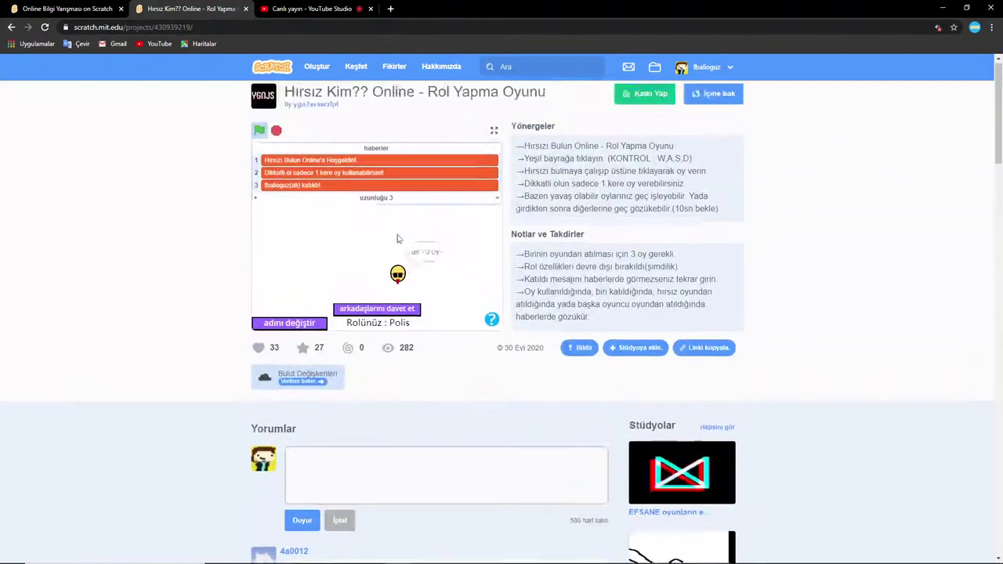
{"action": "left_click", "coordinate": [39, 6]}
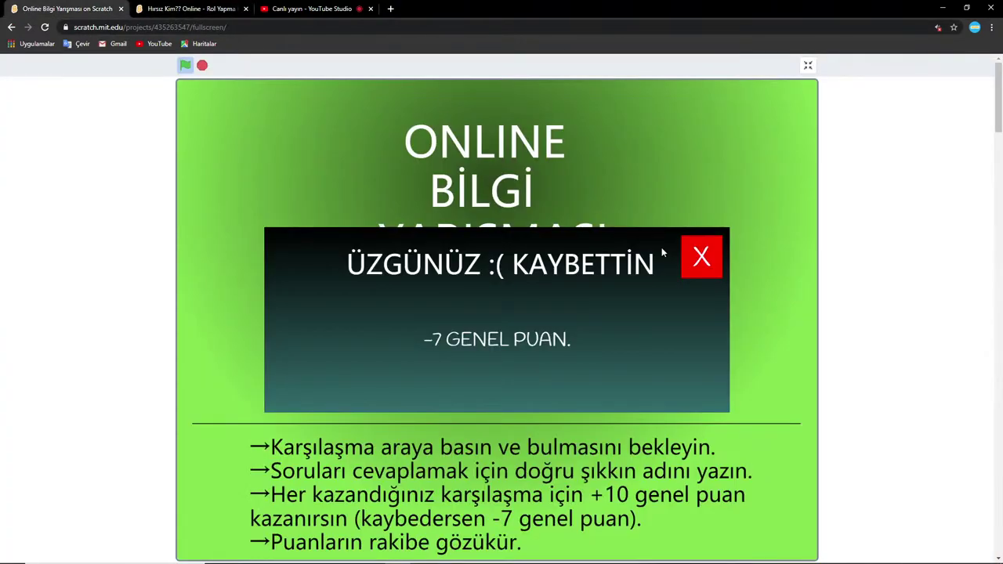
Step: Dismiss the quiz loss message and close the Hırsız Kim?? tab with Ctrl+W
{"action": "left_click", "coordinate": [705, 262]}
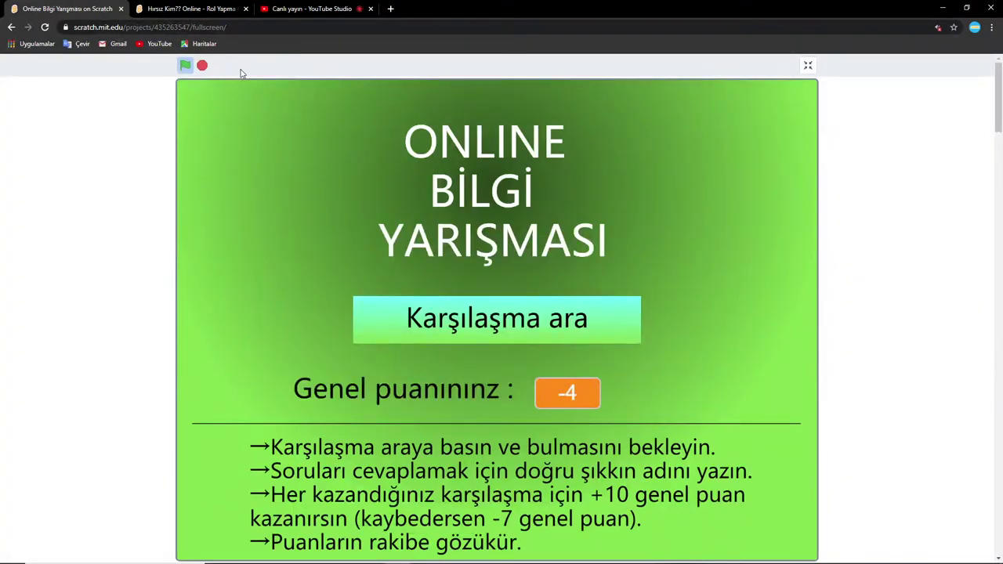
{"action": "left_click", "coordinate": [184, 8]}
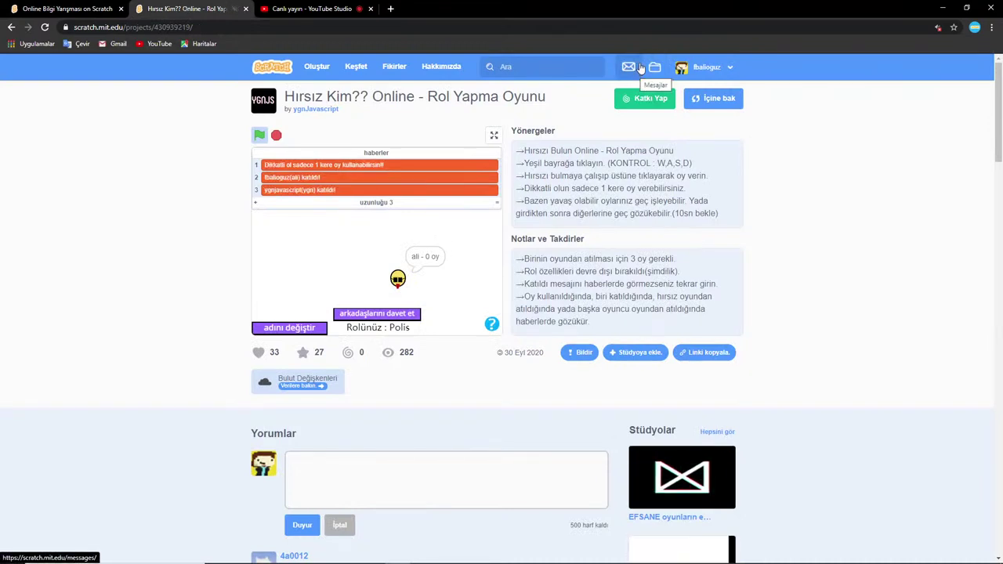
{"action": "left_click", "coordinate": [48, 6]}
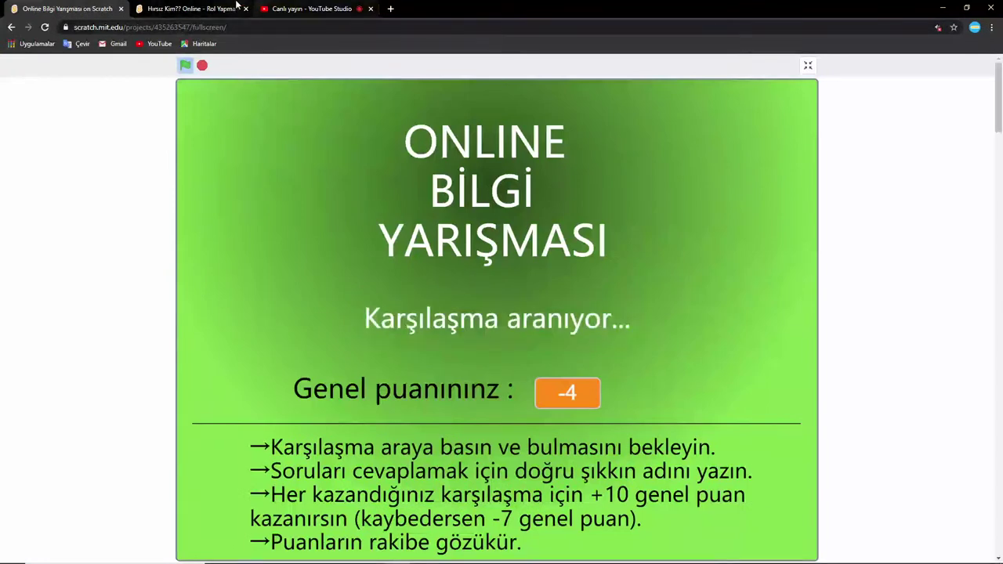
{"action": "left_click", "coordinate": [182, 10]}
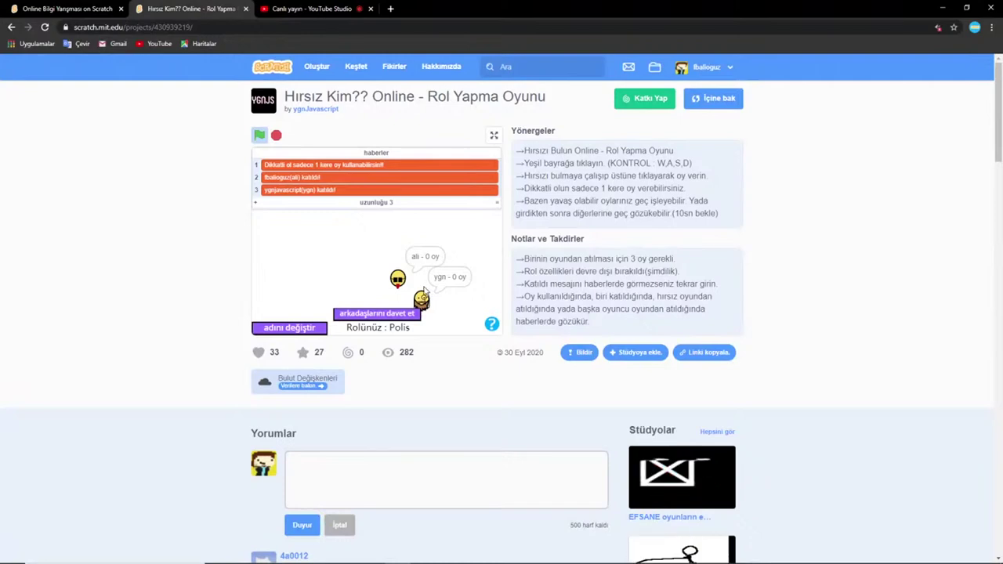
{"action": "left_click", "coordinate": [70, 8]}
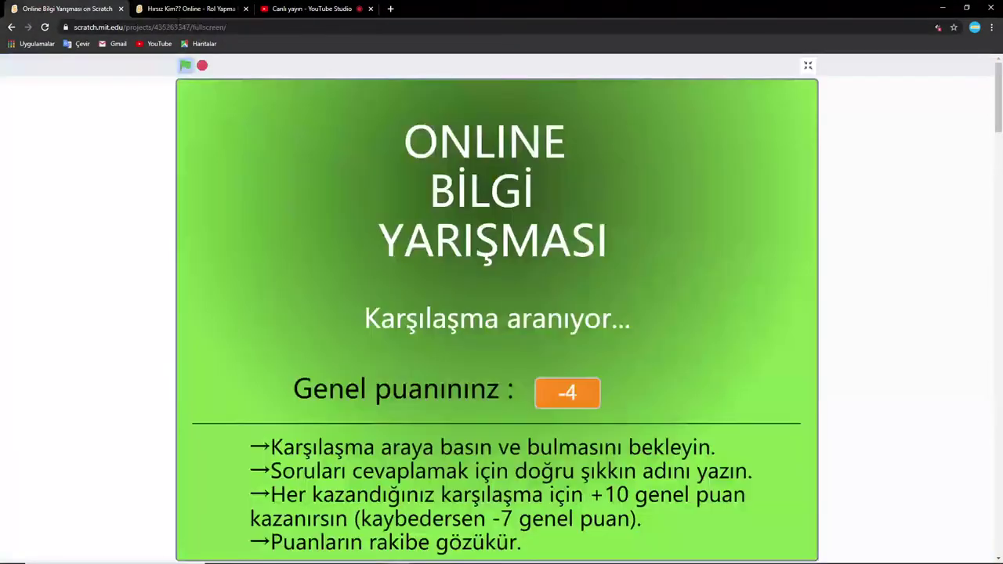
{"action": "key", "text": "ctrl+Tab"}
{"action": "key", "text": "ctrl+w"}
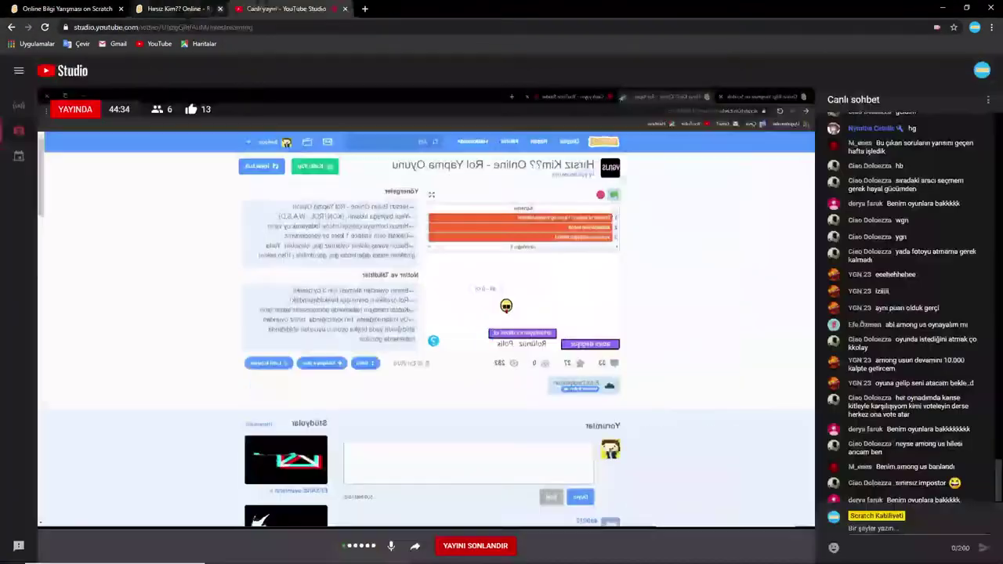
{"action": "key", "text": "ctrl+Tab"}
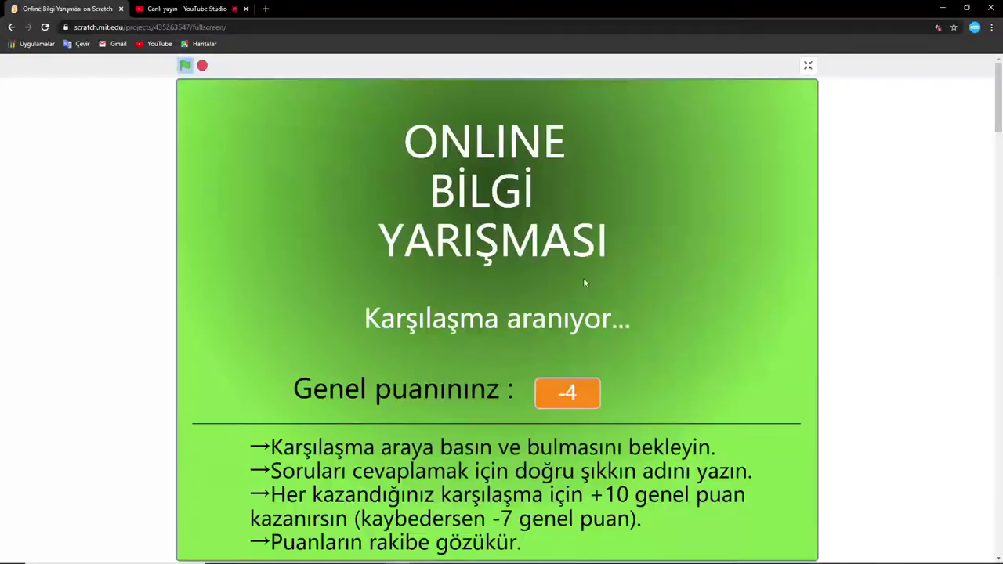
Step: Restart the quiz with the green flag so the overall score resets from -4 to 0
{"action": "mouse_move", "coordinate": [401, 552]}
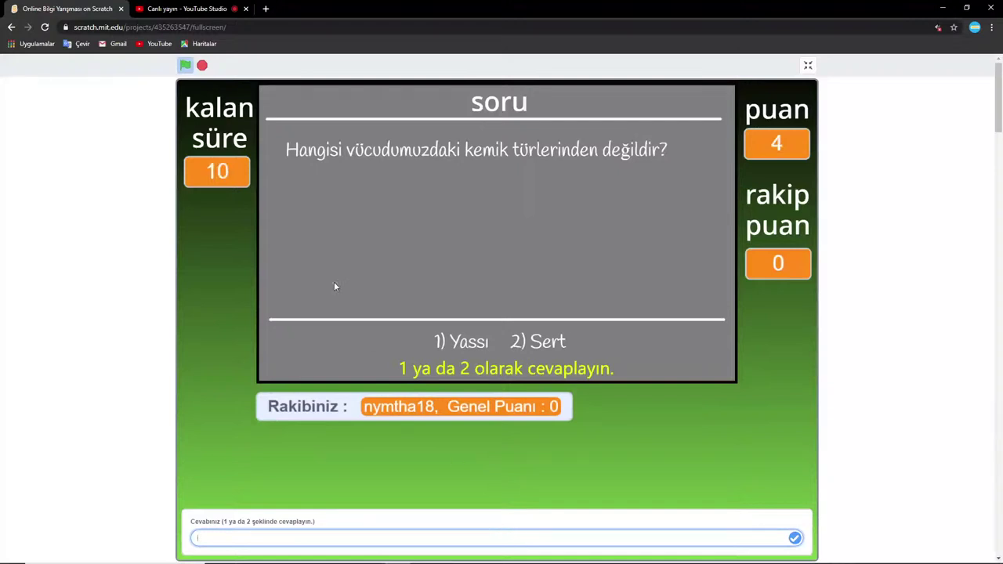
{"action": "left_click", "coordinate": [187, 67]}
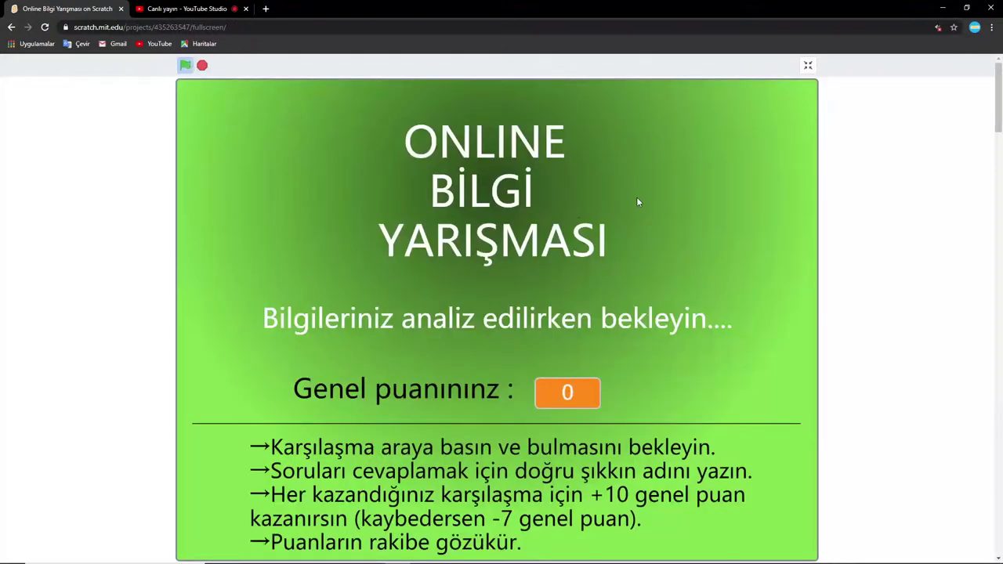
Step: Queue for an opponent and win by answering İmece, Gelincik, Sultan Alparslan, Mimar Sinan and more
{"action": "left_click", "coordinate": [503, 320]}
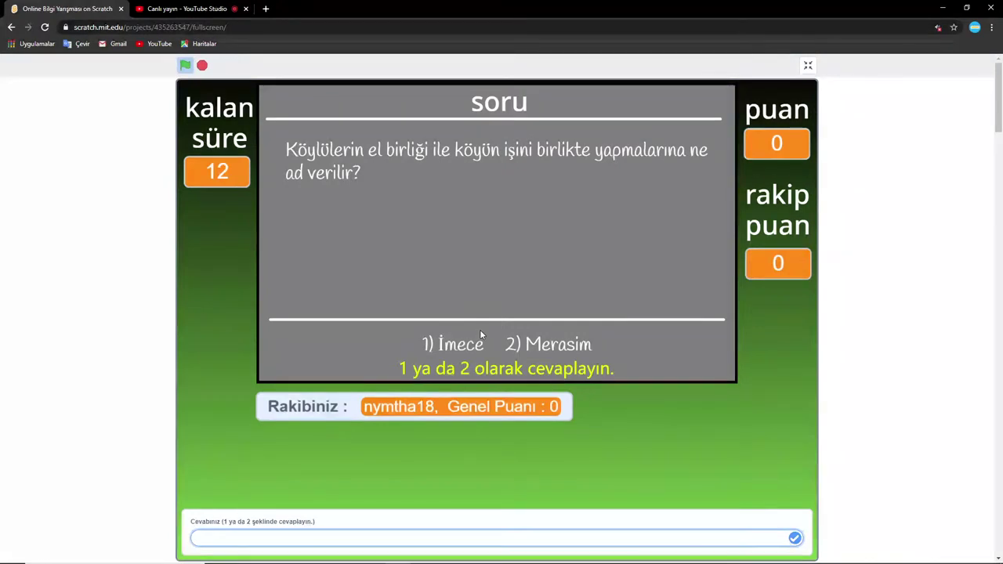
{"action": "type", "text": "1"}
{"action": "key", "text": "Return"}
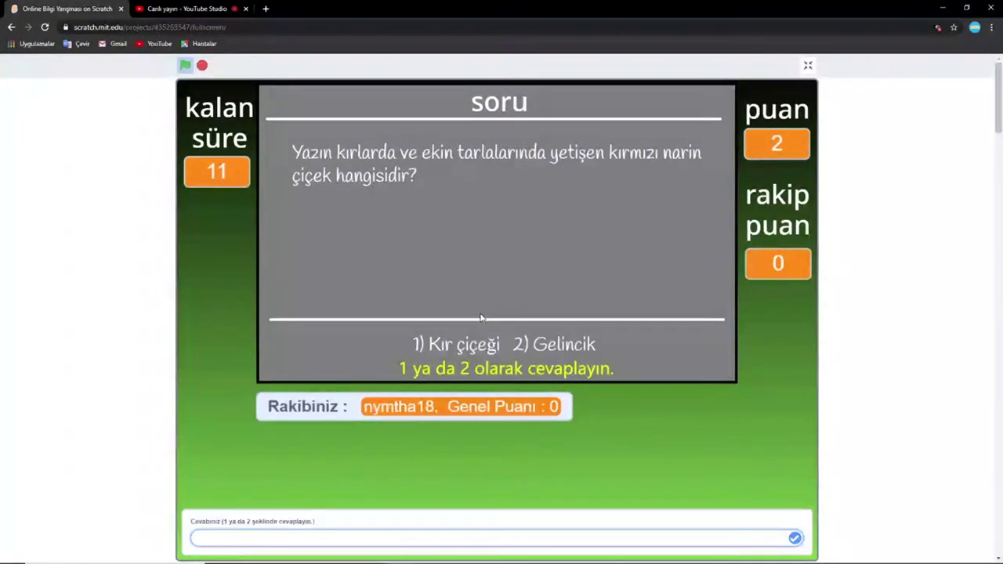
{"action": "type", "text": "2"}
{"action": "key", "text": "Return"}
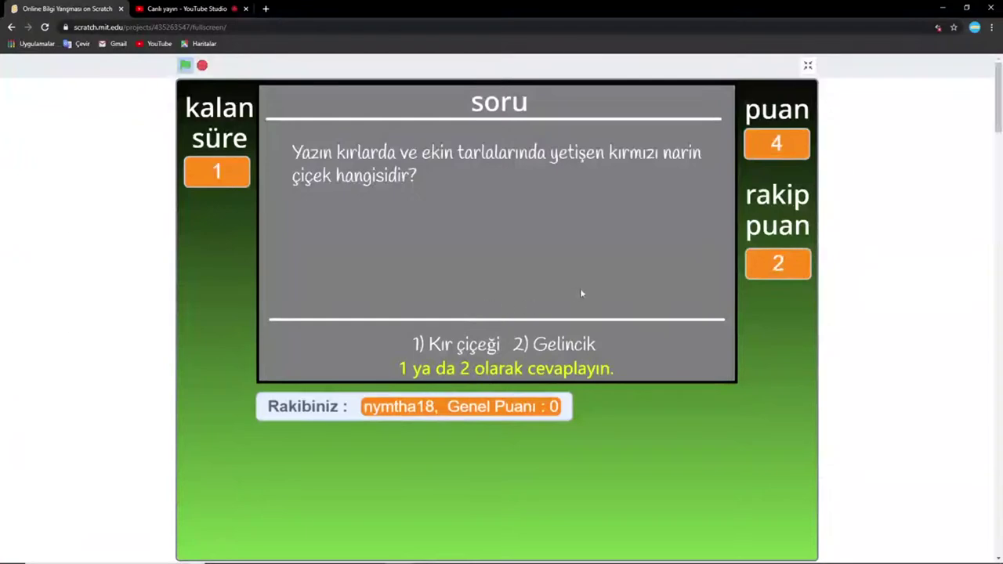
{"action": "type", "text": "2"}
{"action": "key", "text": "Return"}
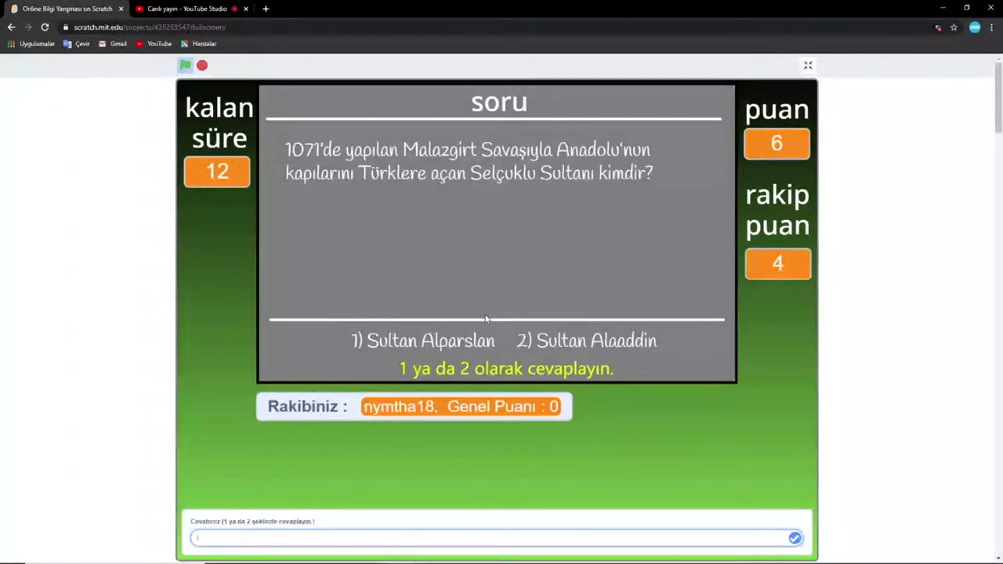
{"action": "type", "text": "1"}
{"action": "key", "text": "Return"}
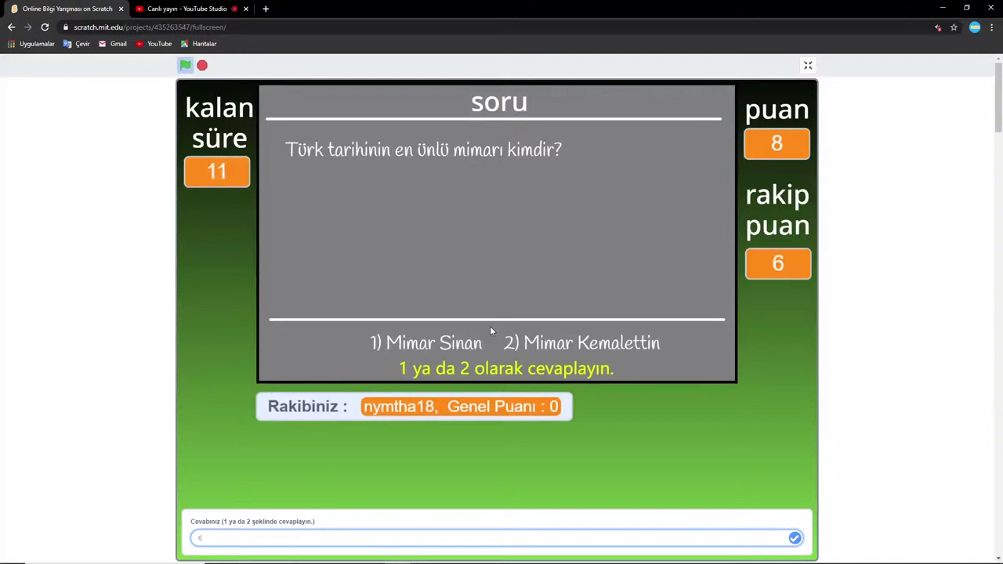
{"action": "key", "text": "Return"}
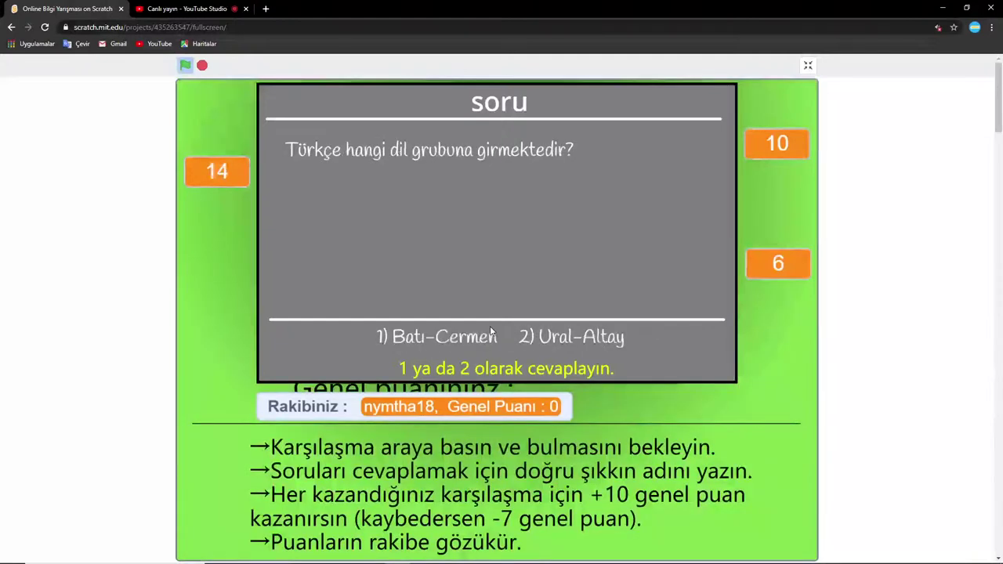
{"action": "key", "text": "2"}
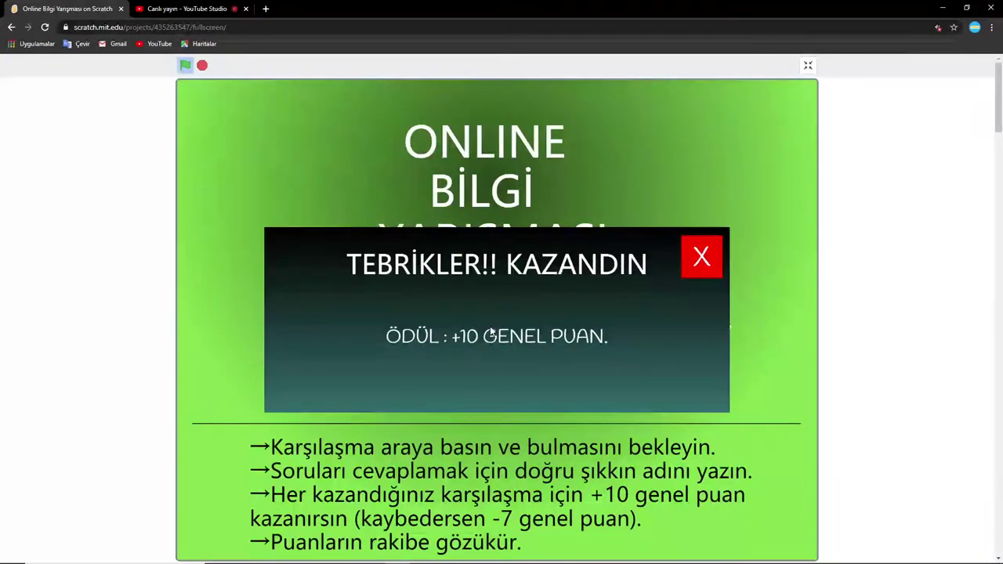
Step: Queue for a new match and answer Mimar Sinan, Almanya and Çobanlar
{"action": "mouse_move", "coordinate": [423, 554]}
{"action": "left_click", "coordinate": [513, 330]}
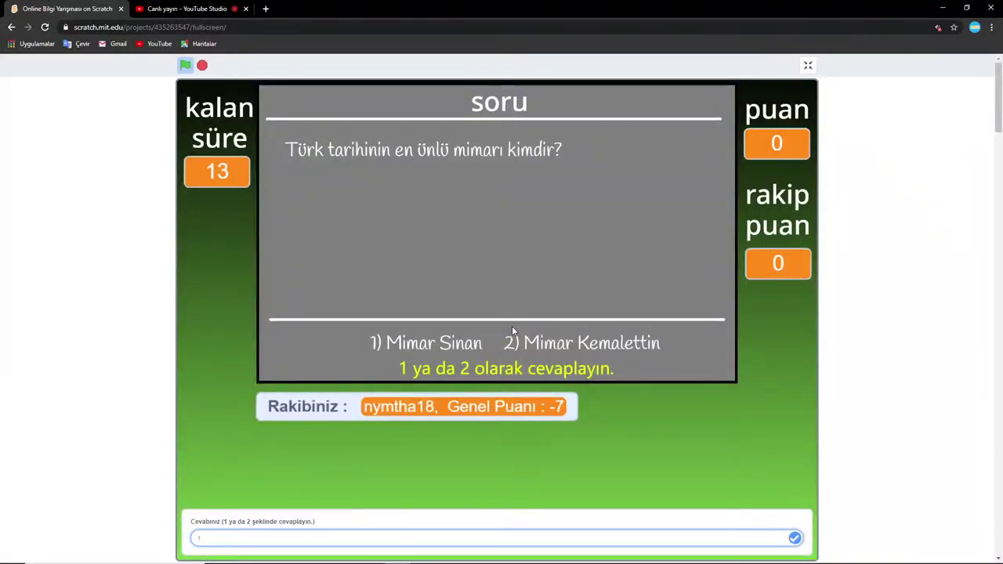
{"action": "type", "text": "1"}
{"action": "key", "text": "Return"}
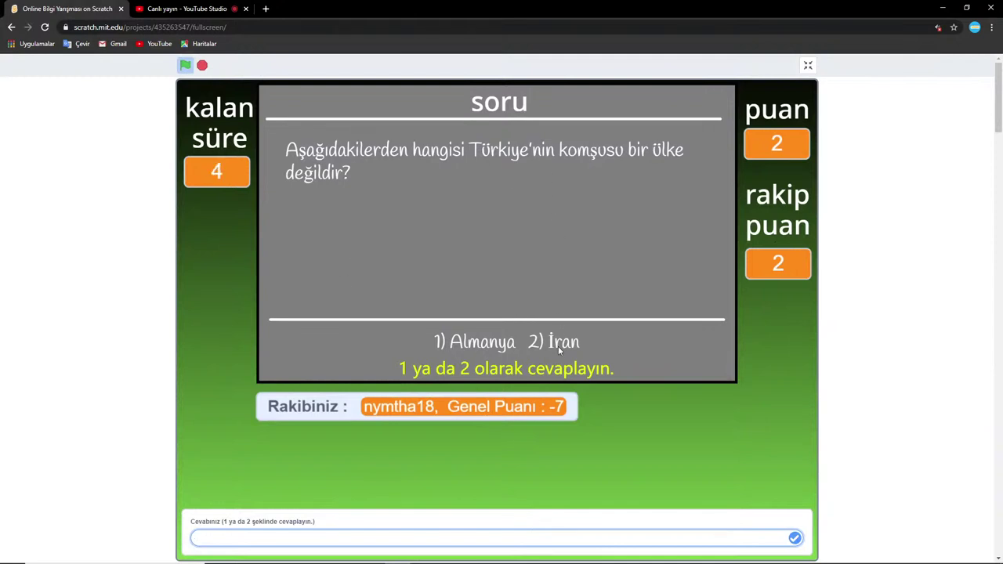
{"action": "type", "text": "1"}
{"action": "key", "text": "Return"}
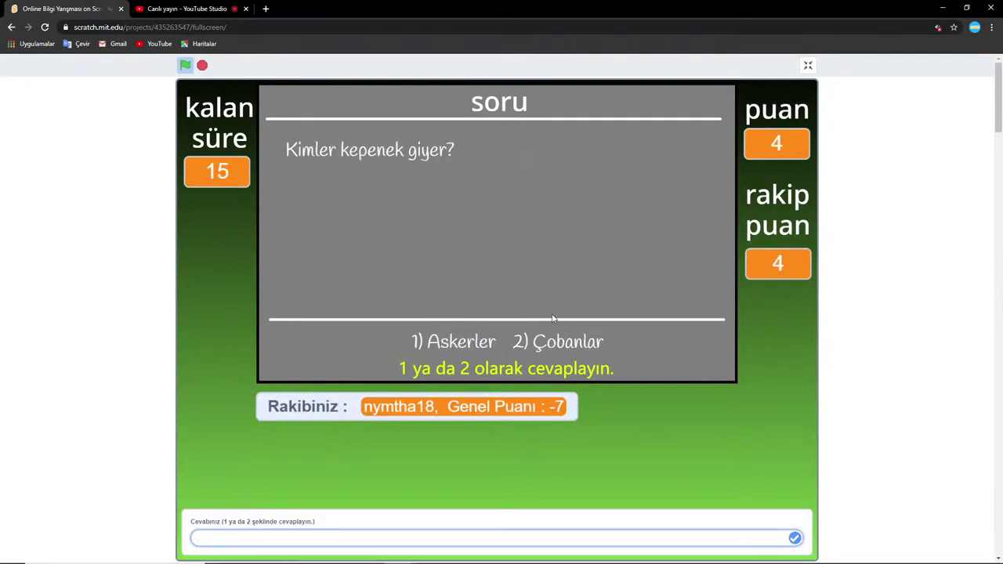
{"action": "type", "text": "2"}
{"action": "key", "text": "Return"}
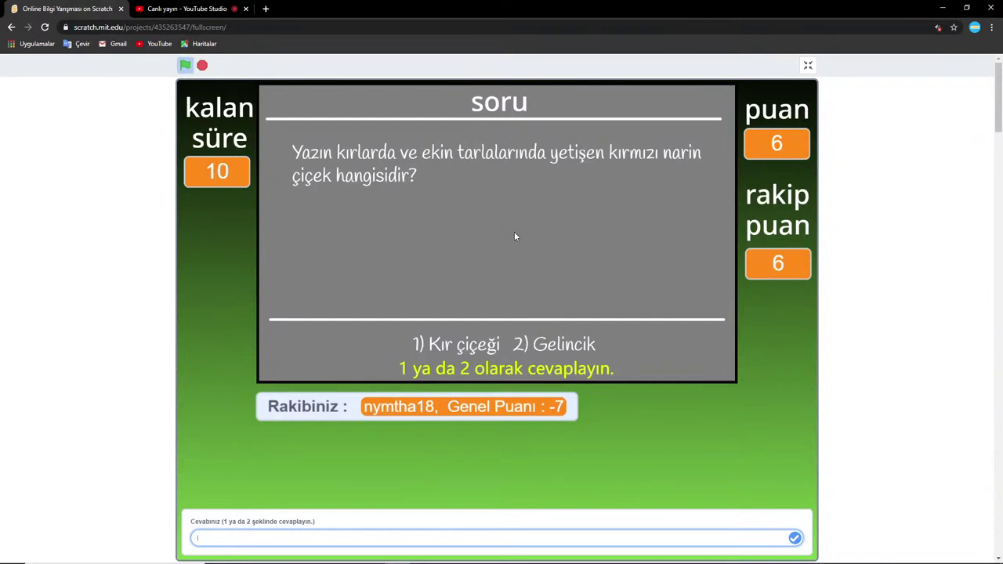
Step: Answer Gelincik and 2 to reach a draw, then close the BERABERE!! popup
{"action": "key", "text": "Return"}
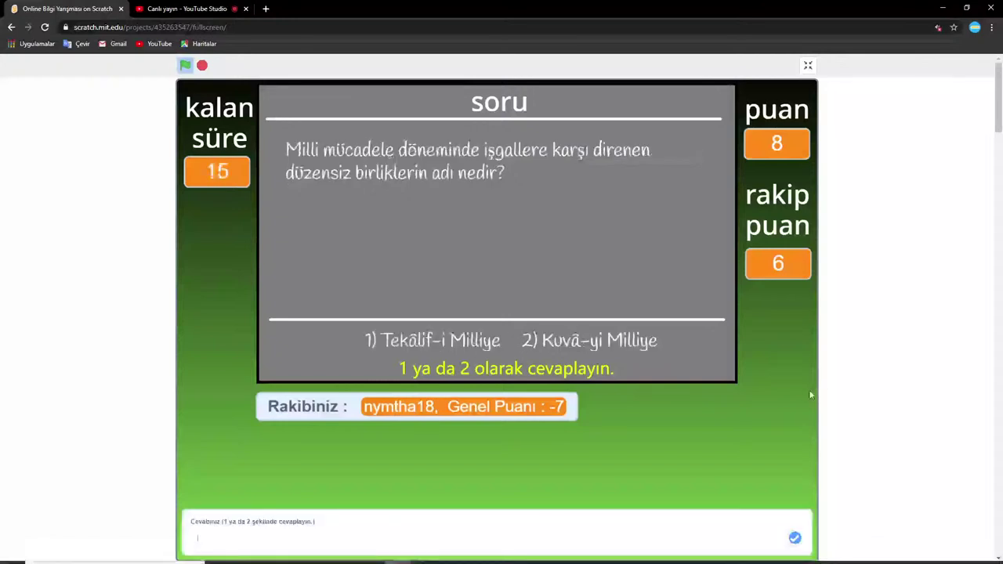
{"action": "left_click", "coordinate": [650, 535]}
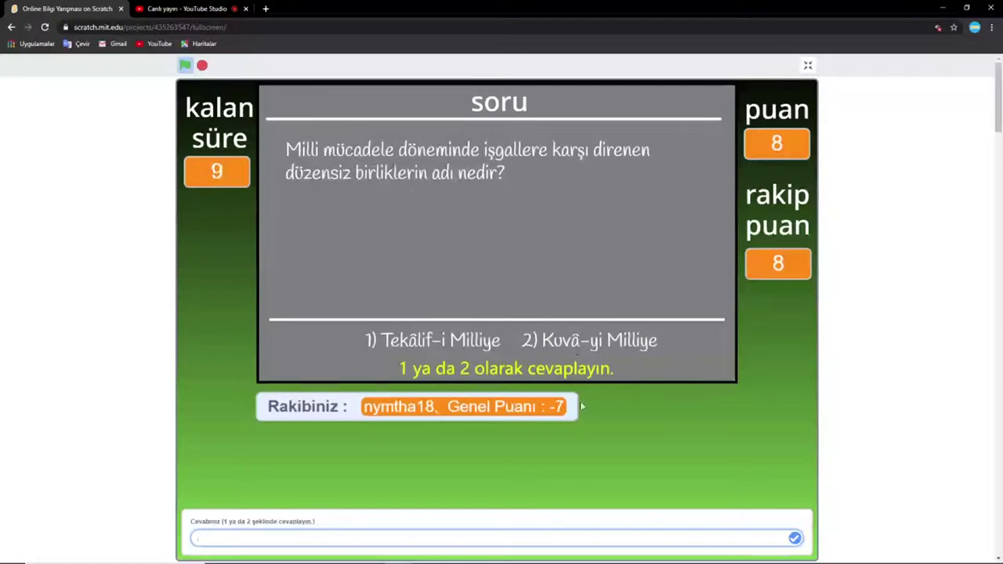
{"action": "mouse_move", "coordinate": [553, 554]}
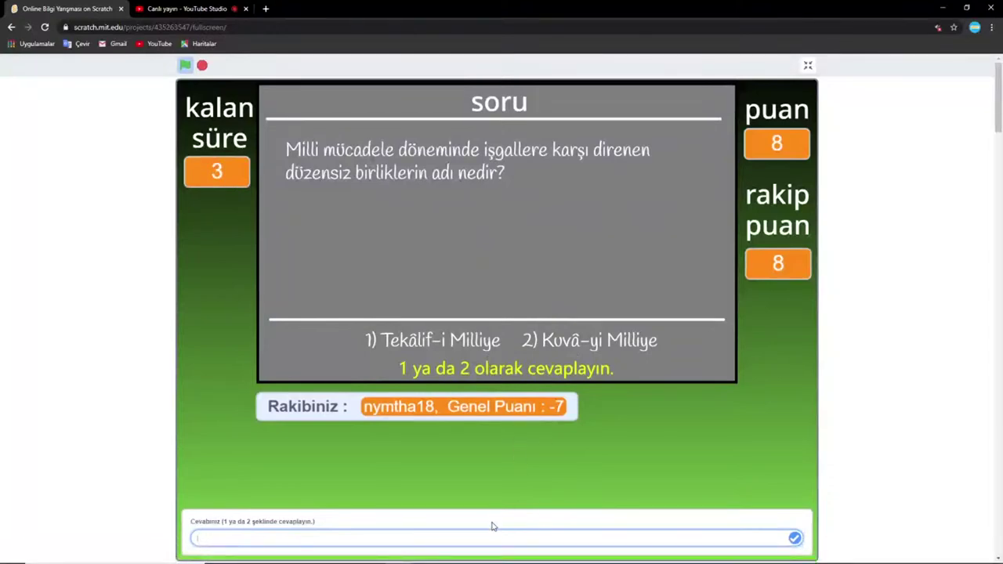
{"action": "type", "text": "2"}
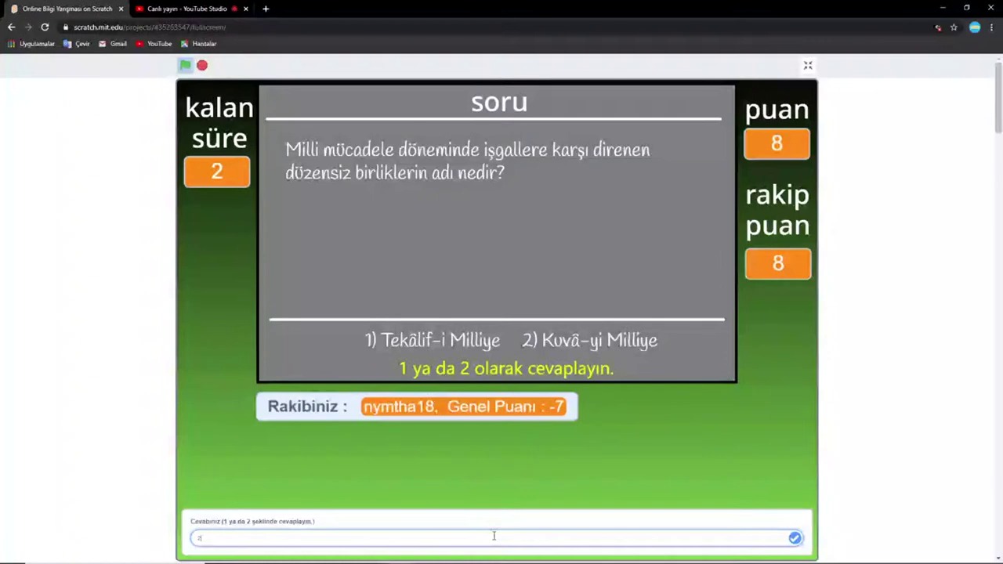
{"action": "key", "text": "Return"}
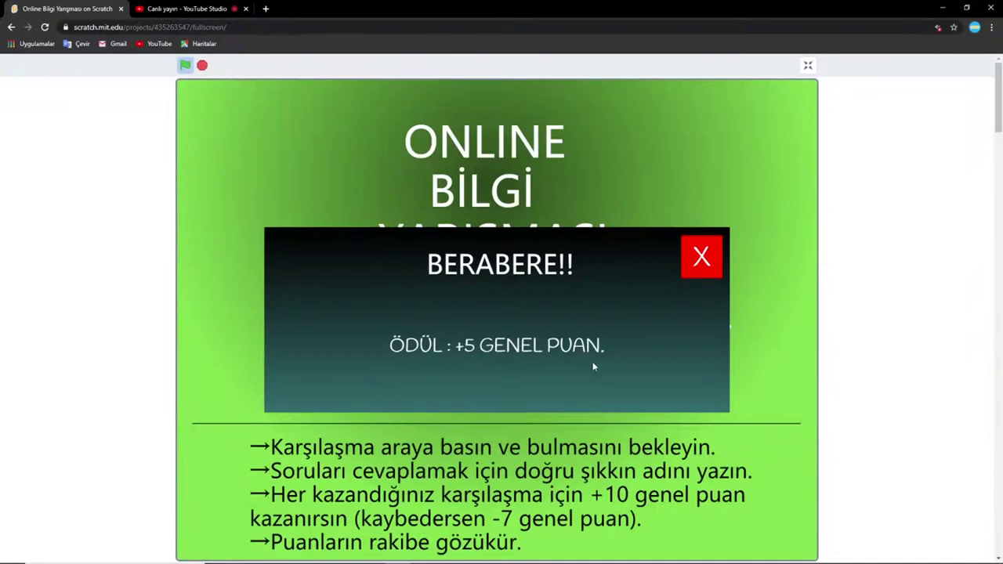
{"action": "left_click", "coordinate": [708, 263]}
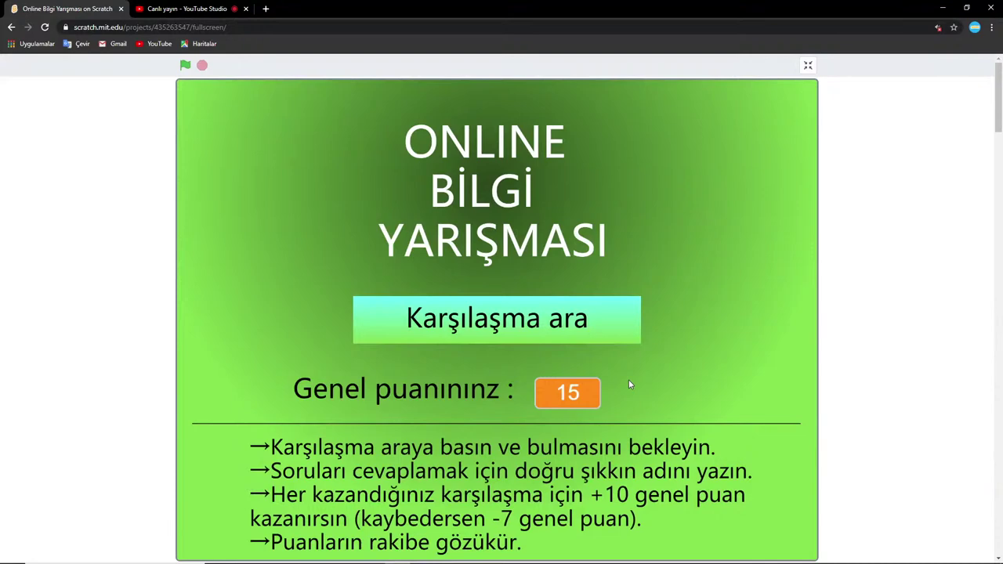
{"action": "key", "text": "super+d"}
Step: Open the Sistem properties for Bu bilgisayar from its right-click menu
{"action": "right_click", "coordinate": [438, 166]}
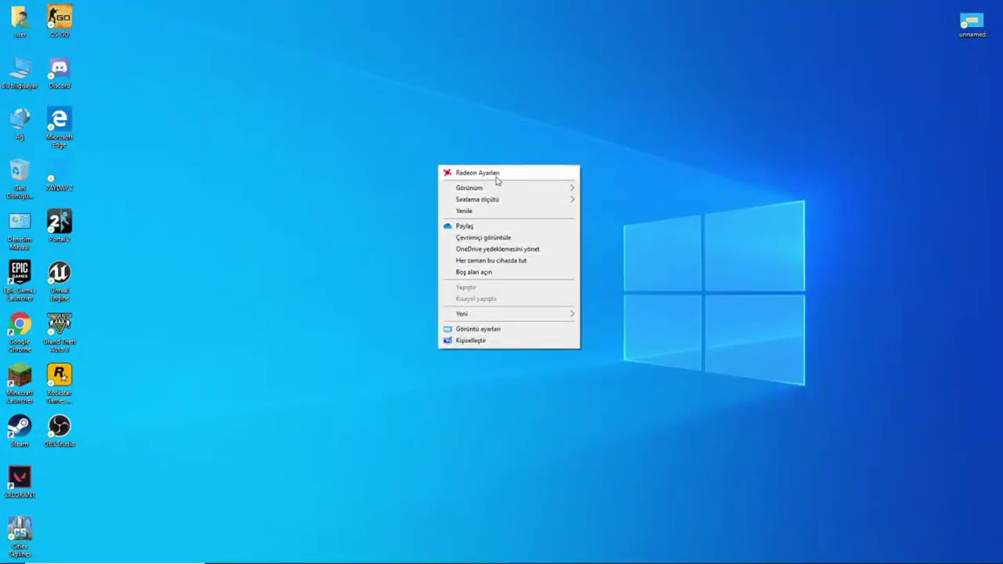
{"action": "left_click", "coordinate": [61, 258]}
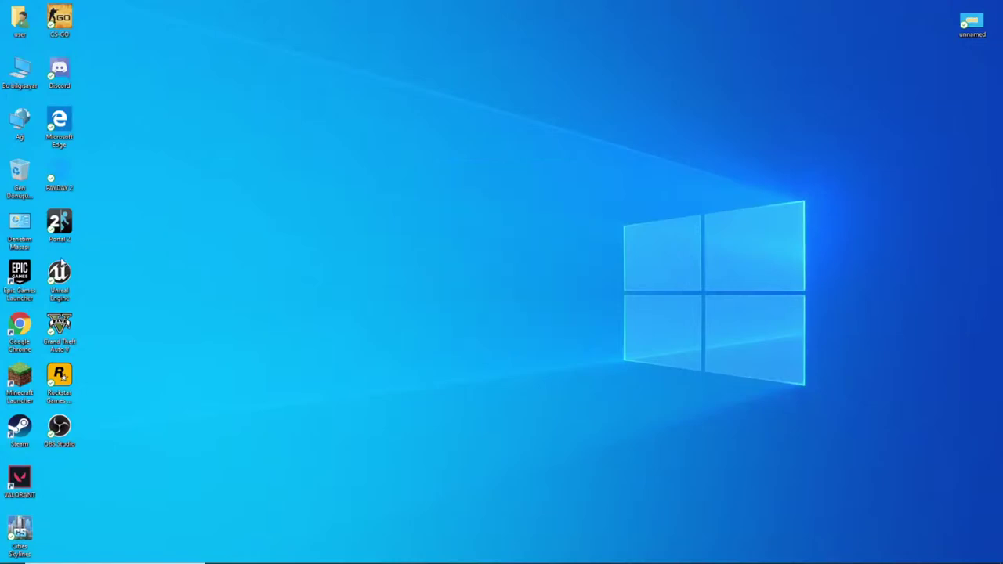
{"action": "right_click", "coordinate": [19, 82]}
{"action": "left_click", "coordinate": [71, 206]}
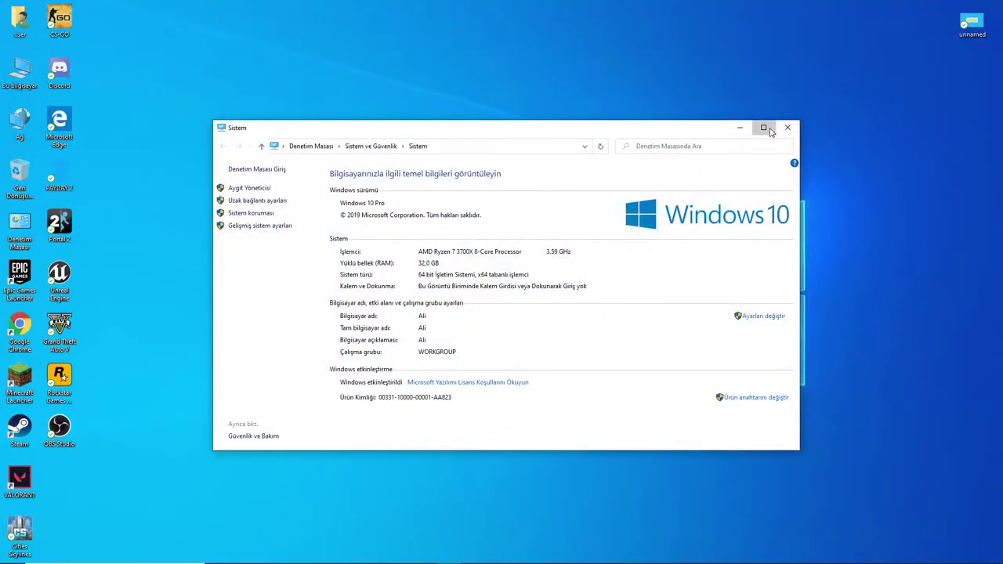
Step: Maximize the Sistem window to review Windows 10 Pro, Ryzen 7 3700X, 32 GB RAM, then minimize it
{"action": "left_click", "coordinate": [762, 128]}
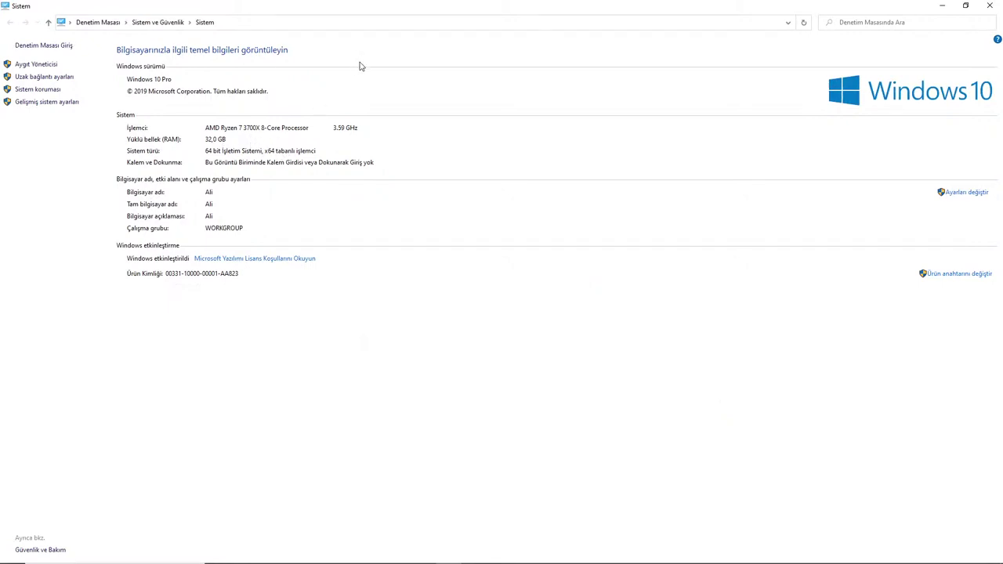
{"action": "key", "text": "super+Down"}
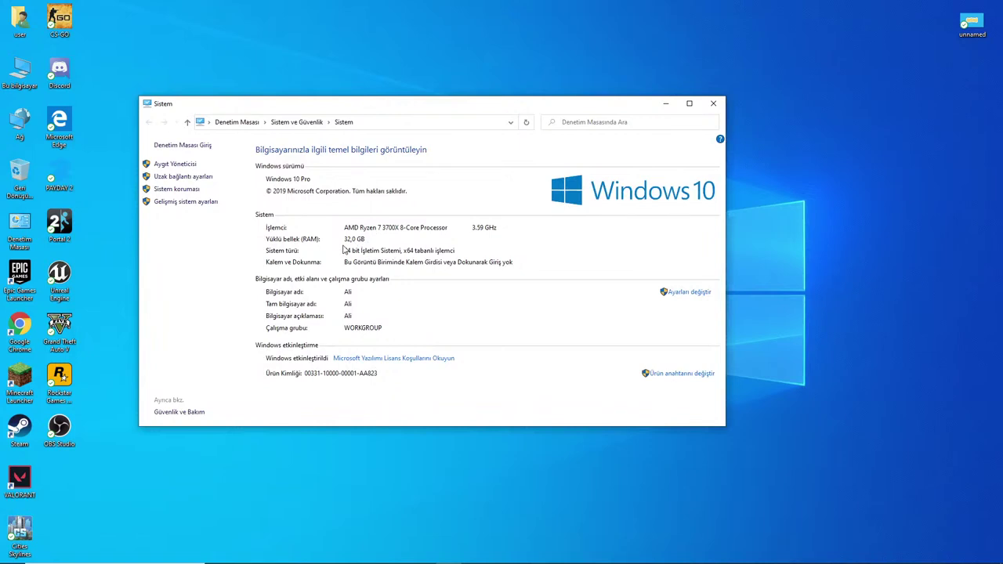
{"action": "left_click", "coordinate": [69, 341]}
{"action": "left_click", "coordinate": [665, 103]}
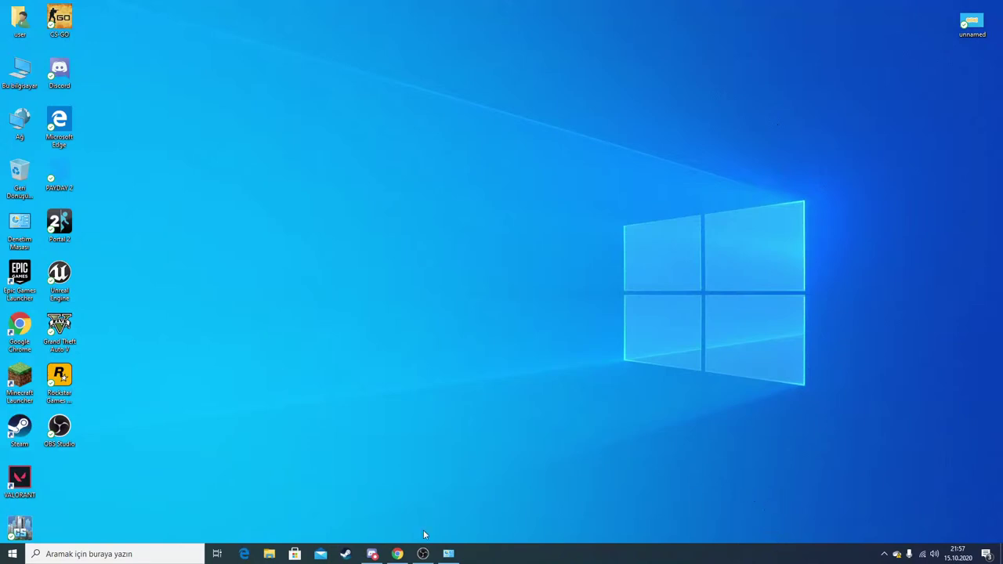
Step: Return to the quiz and answer 1 to two questions, raising the score from 0 to 4
{"action": "left_click", "coordinate": [396, 553]}
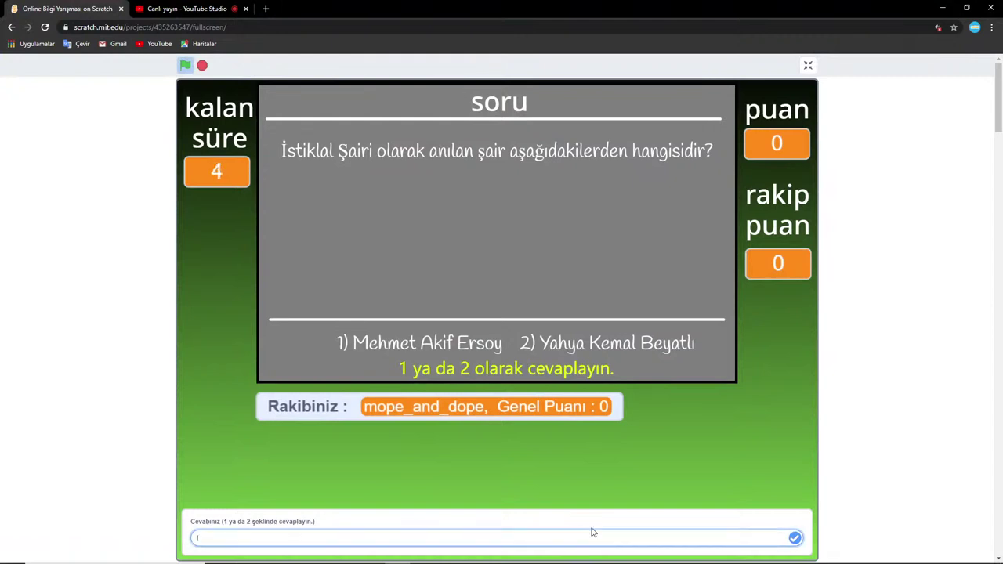
{"action": "type", "text": "1"}
{"action": "key", "text": "Return"}
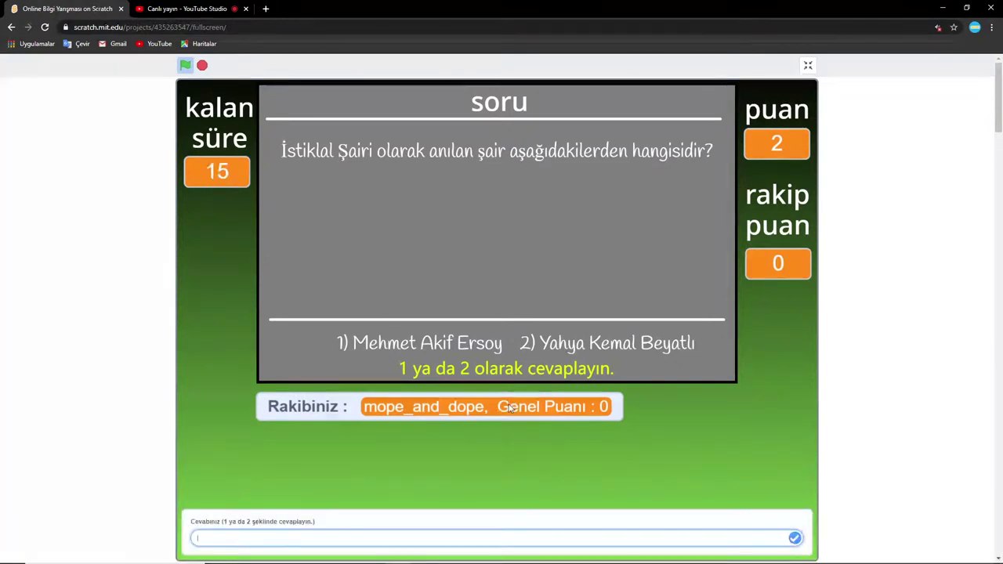
{"action": "type", "text": "1"}
{"action": "key", "text": "Return"}
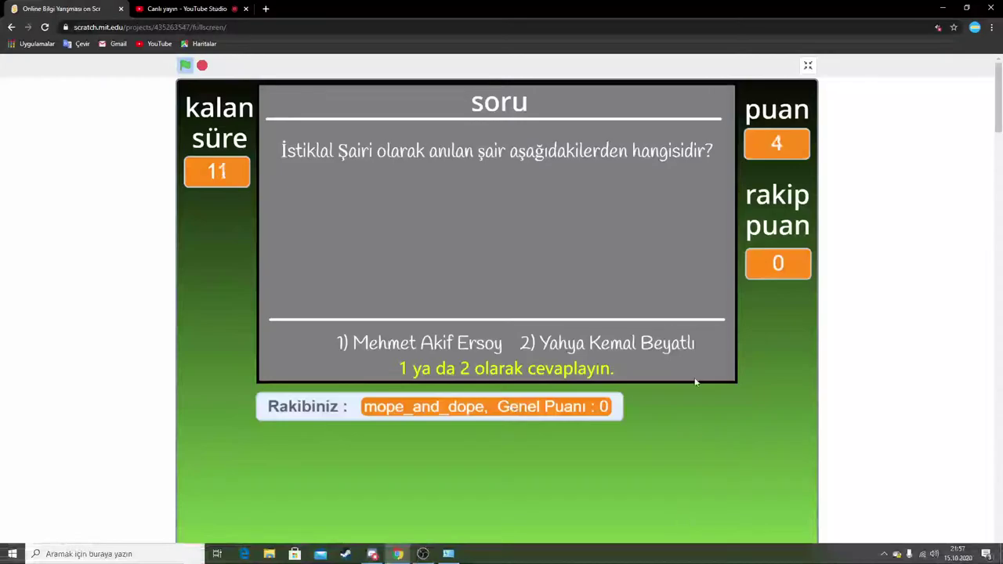
Step: Leave fullscreen and post the comment 'HATALI LEN BU :d' on the project page
{"action": "left_click", "coordinate": [807, 66]}
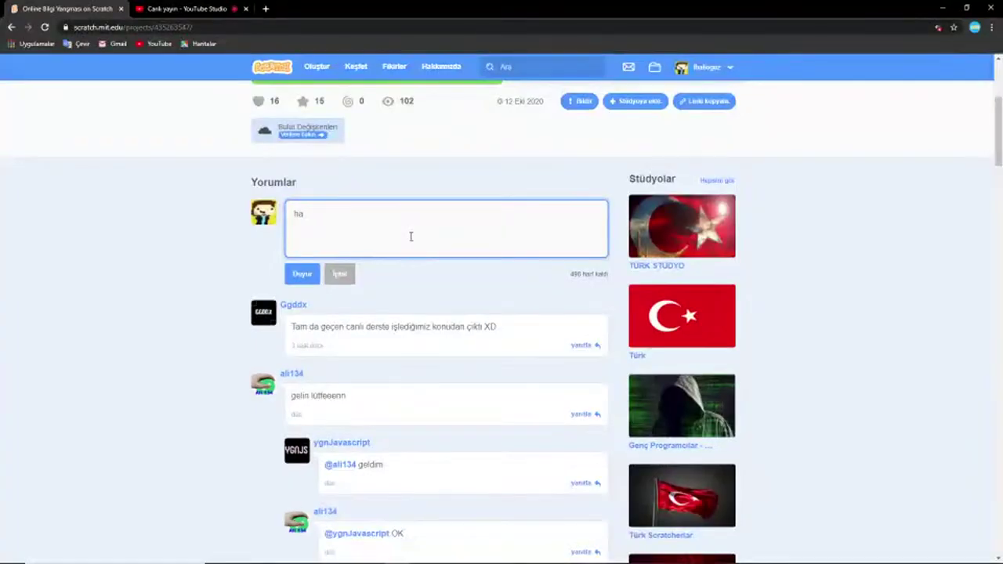
{"action": "type", "text": "HATALI L"}
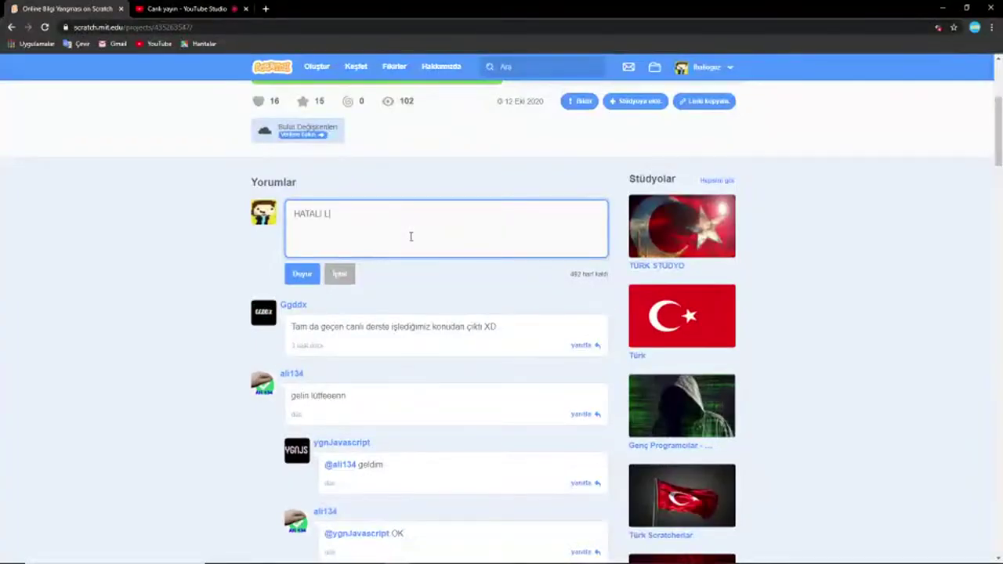
{"action": "type", "text": "EN BU"}
{"action": "key", "text": "Return"}
{"action": "type", "text": ":d"}
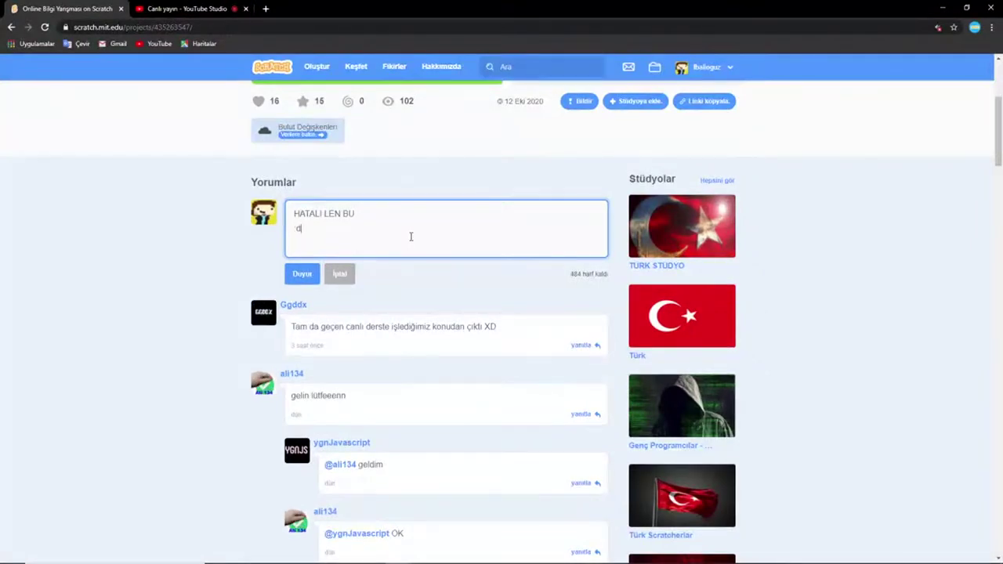
{"action": "left_click", "coordinate": [302, 274]}
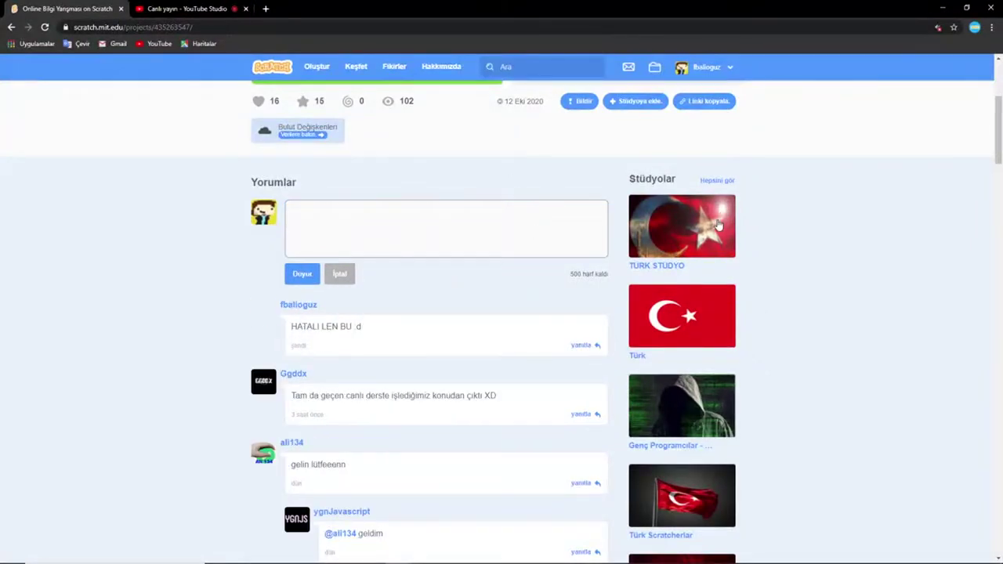
Step: Check the posted comment, then scroll back up to the quiz's answer box
{"action": "triple_click", "coordinate": [353, 326]}
{"action": "left_click", "coordinate": [465, 311]}
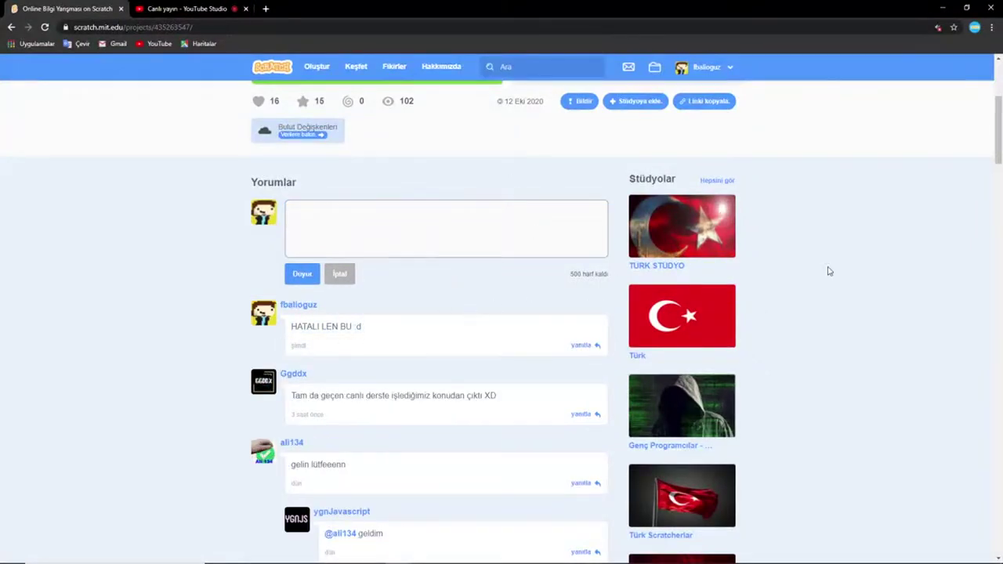
{"action": "scroll", "coordinate": [841, 271], "scroll_direction": "up", "scroll_amount": 2}
{"action": "scroll", "coordinate": [841, 271], "scroll_direction": "up", "scroll_amount": 2}
{"action": "left_click", "coordinate": [445, 310]}
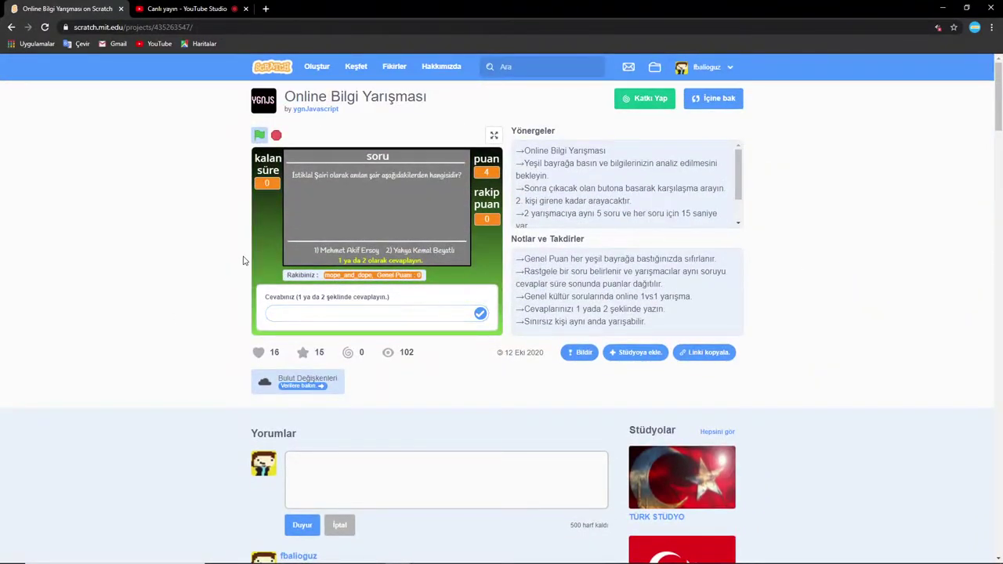
{"action": "mouse_move", "coordinate": [286, 561]}
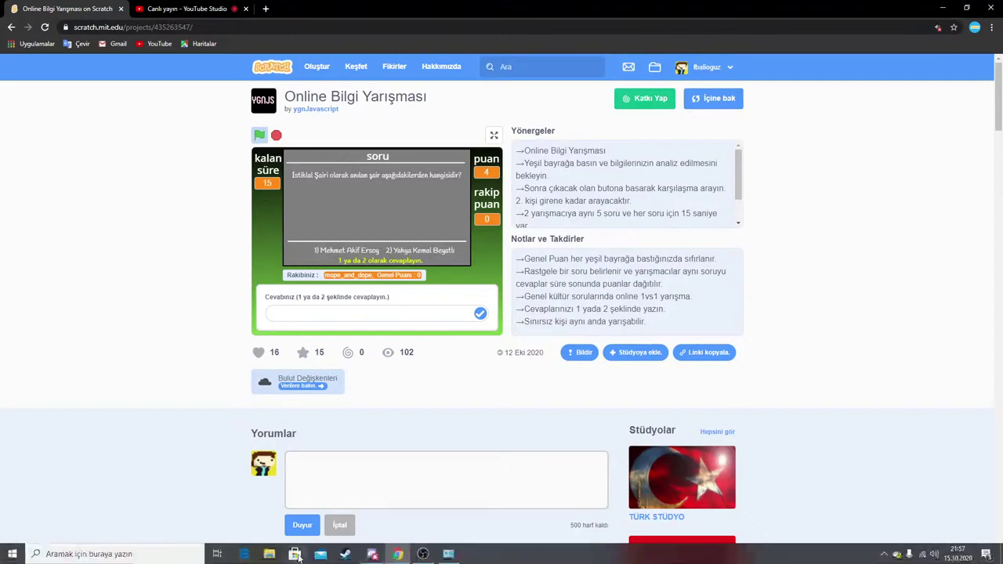
{"action": "left_click", "coordinate": [424, 554]}
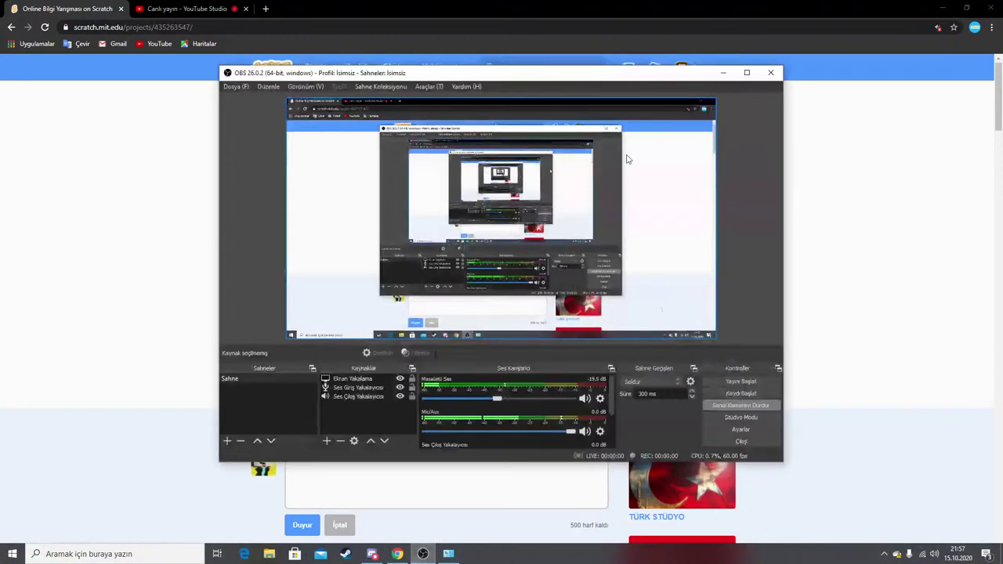
{"action": "left_click", "coordinate": [723, 73]}
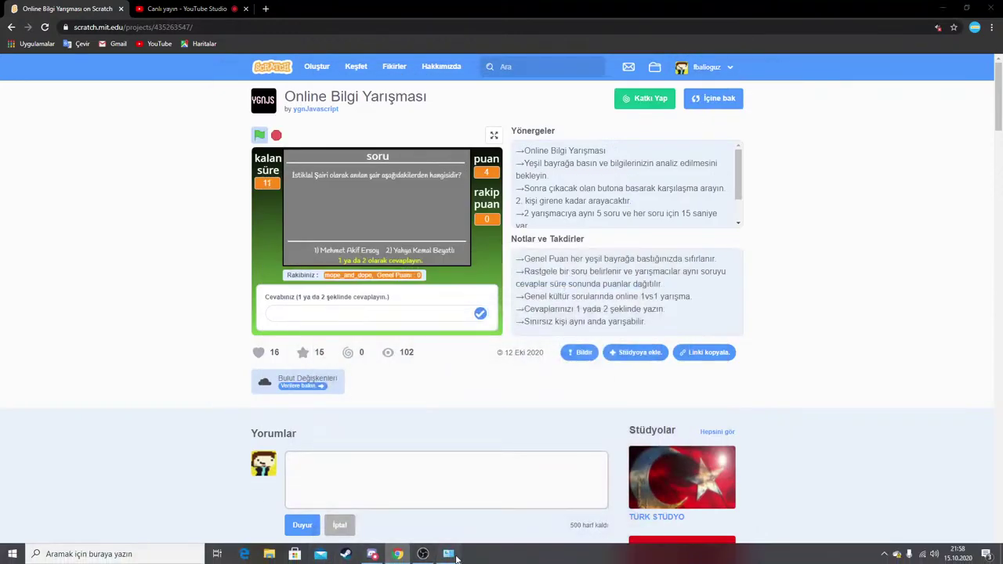
{"action": "key", "text": "super+Pause"}
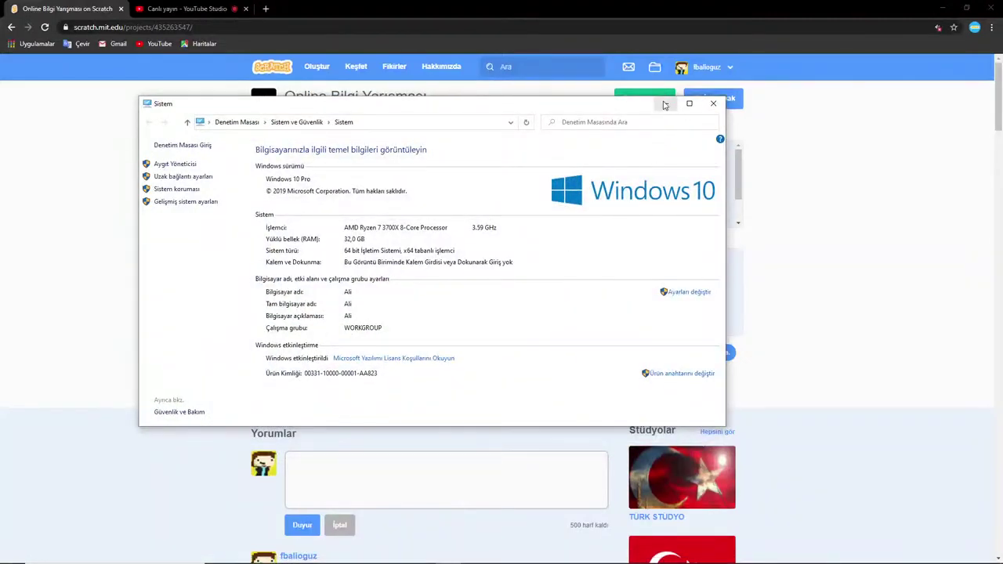
{"action": "left_click", "coordinate": [666, 104]}
{"action": "left_click", "coordinate": [449, 554]}
{"action": "left_click", "coordinate": [714, 103]}
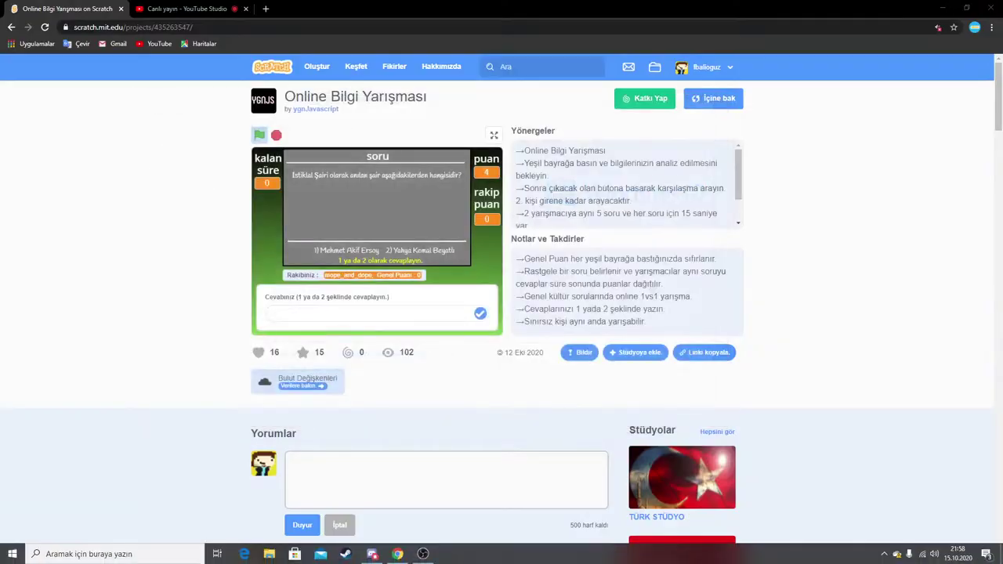
{"action": "key", "text": "super+d"}
Step: Launch Radeon Ayarları from the desktop menu, shift its window right, and show the Ev overview
{"action": "right_click", "coordinate": [539, 206]}
{"action": "left_click", "coordinate": [553, 210]}
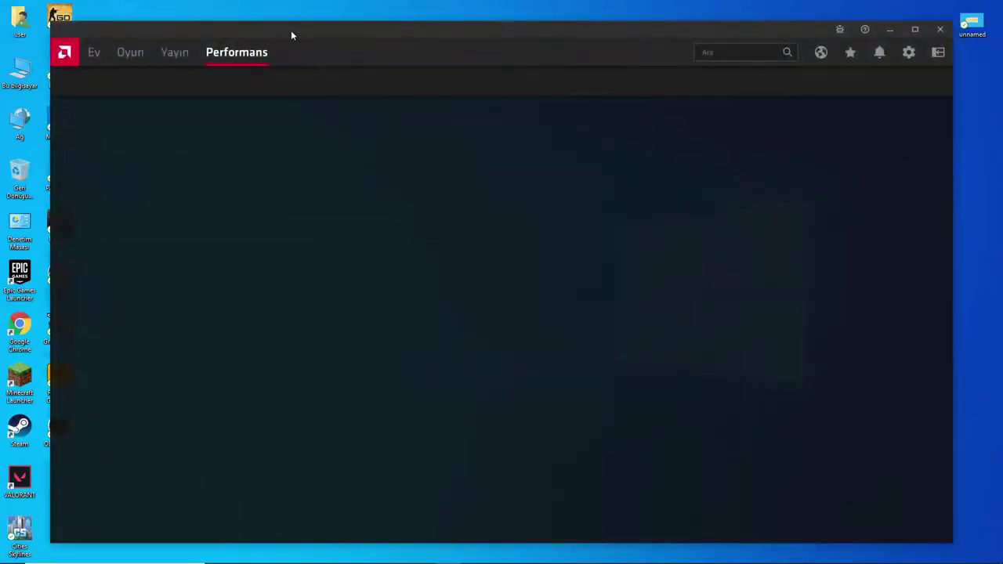
{"action": "left_click_drag", "start_coordinate": [295, 35], "coordinate": [349, 42]}
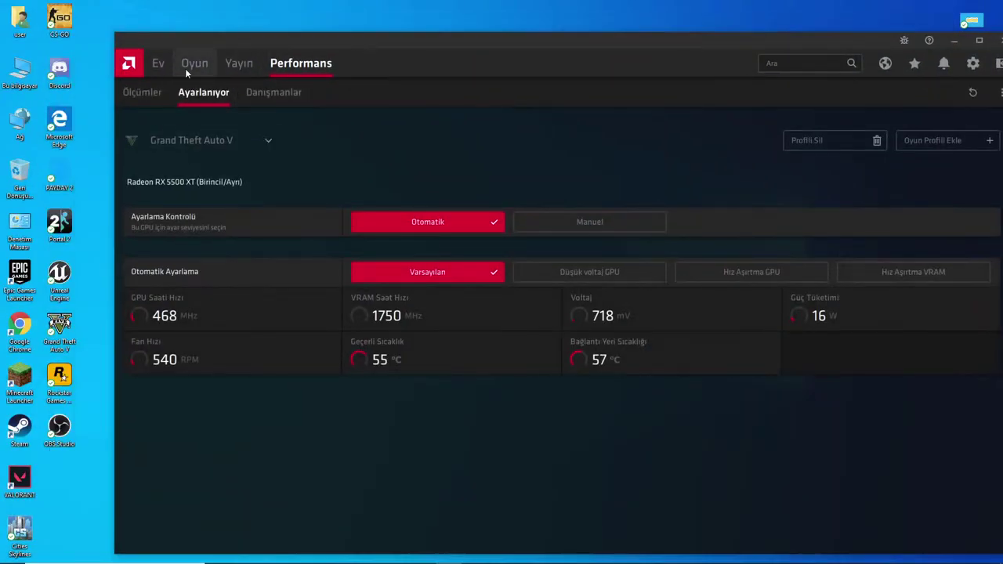
{"action": "left_click", "coordinate": [168, 68]}
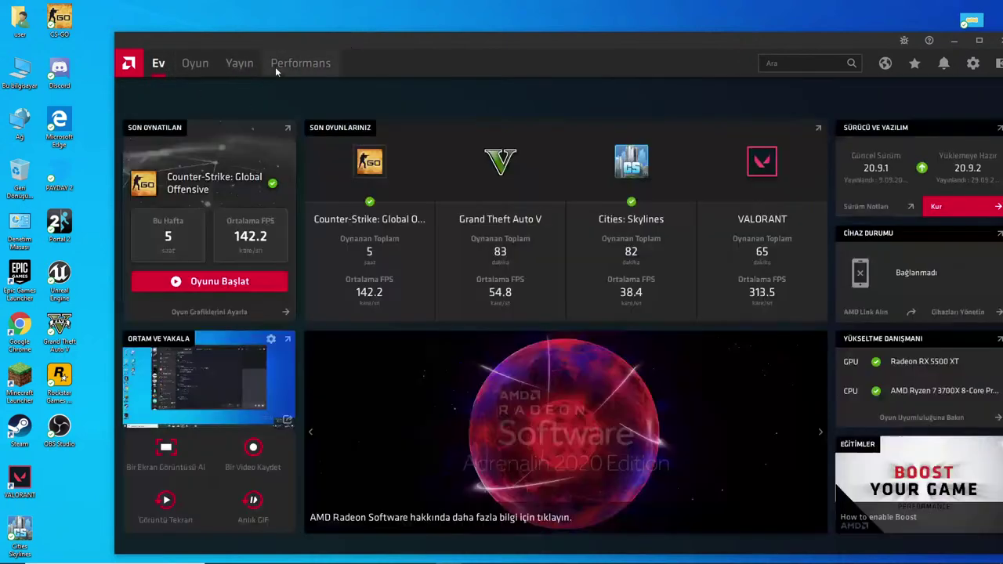
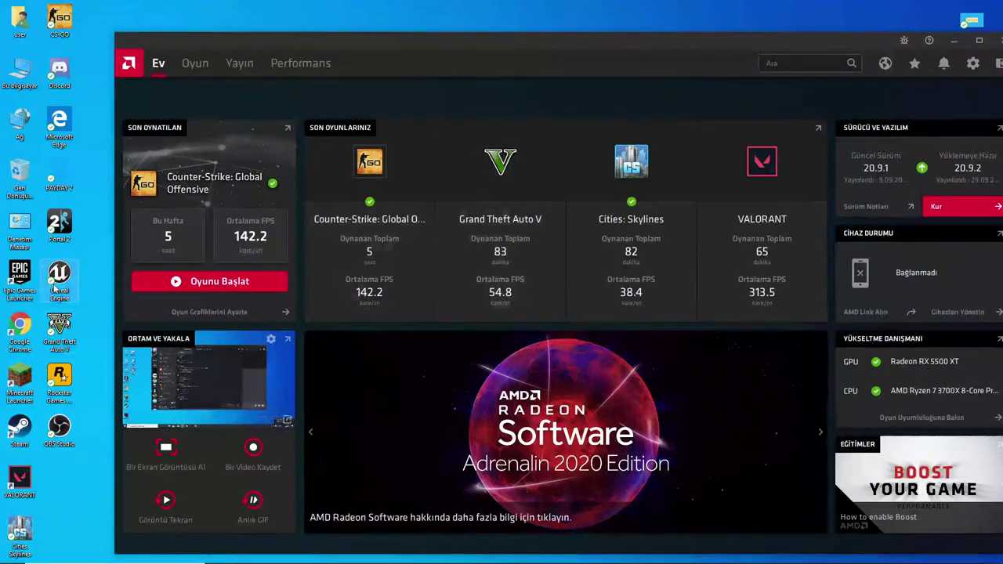
Step: Minimize AMD Radeon Software, then reopen it through Radeon Settings in the desktop context menu
{"action": "left_click", "coordinate": [953, 40]}
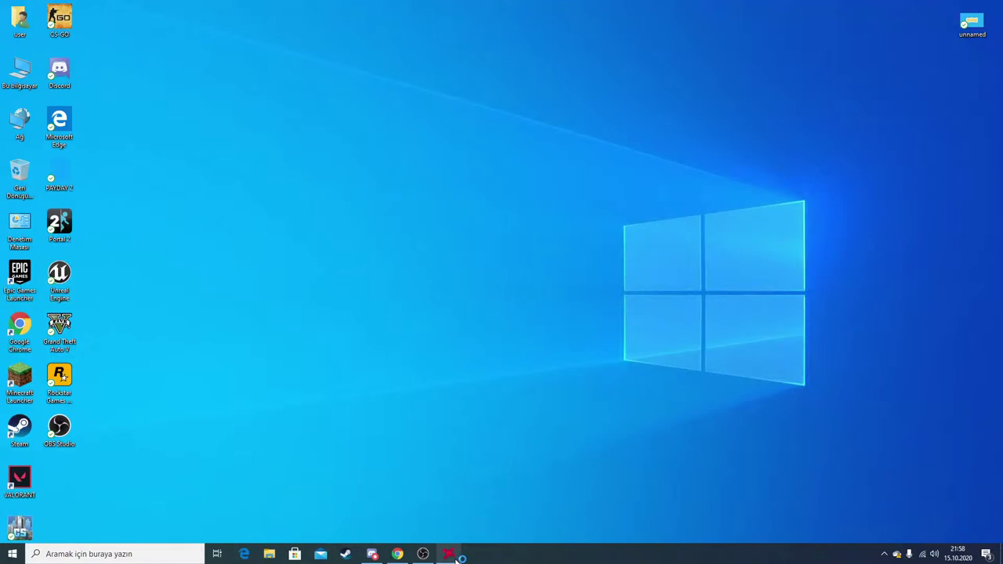
{"action": "left_click", "coordinate": [459, 558]}
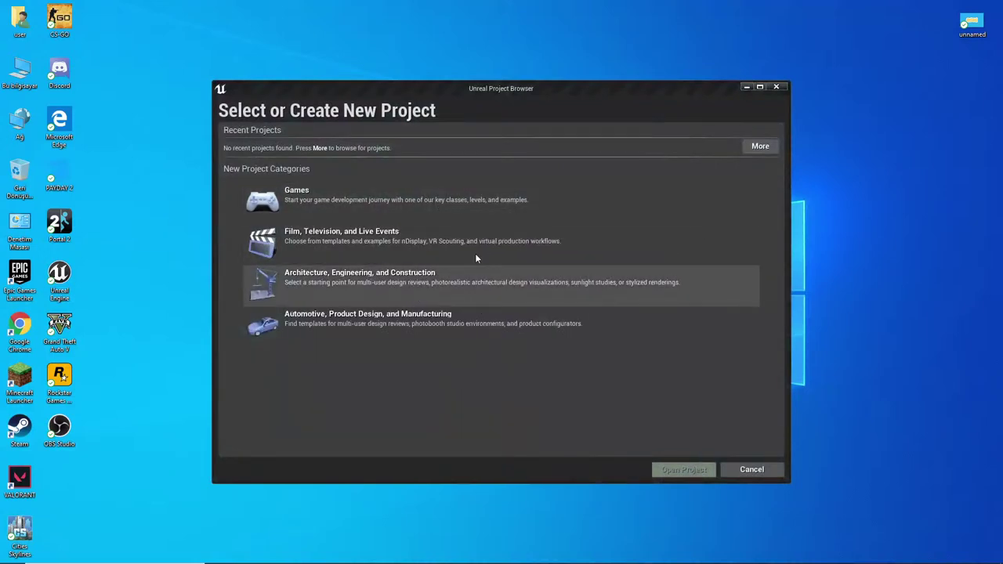
{"action": "key", "text": "super+d"}
{"action": "right_click", "coordinate": [721, 135]}
{"action": "left_click", "coordinate": [752, 144]}
Step: Move and minimize the Radeon window, then restore the Unreal Project Browser from the taskbar
{"action": "left_click_drag", "start_coordinate": [322, 31], "coordinate": [406, 36]}
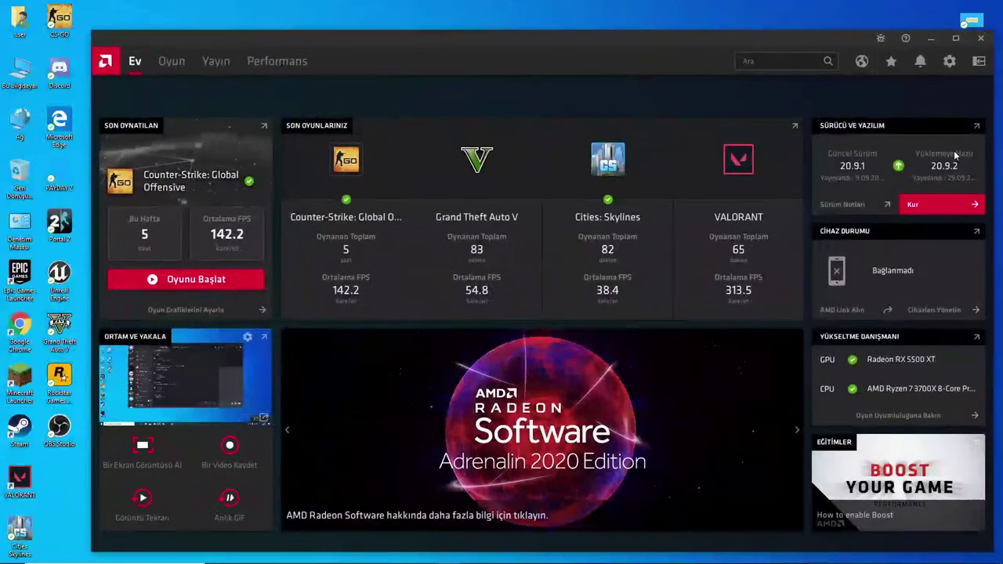
{"action": "left_click", "coordinate": [930, 38]}
{"action": "right_click", "coordinate": [633, 351]}
{"action": "left_click", "coordinate": [658, 395]}
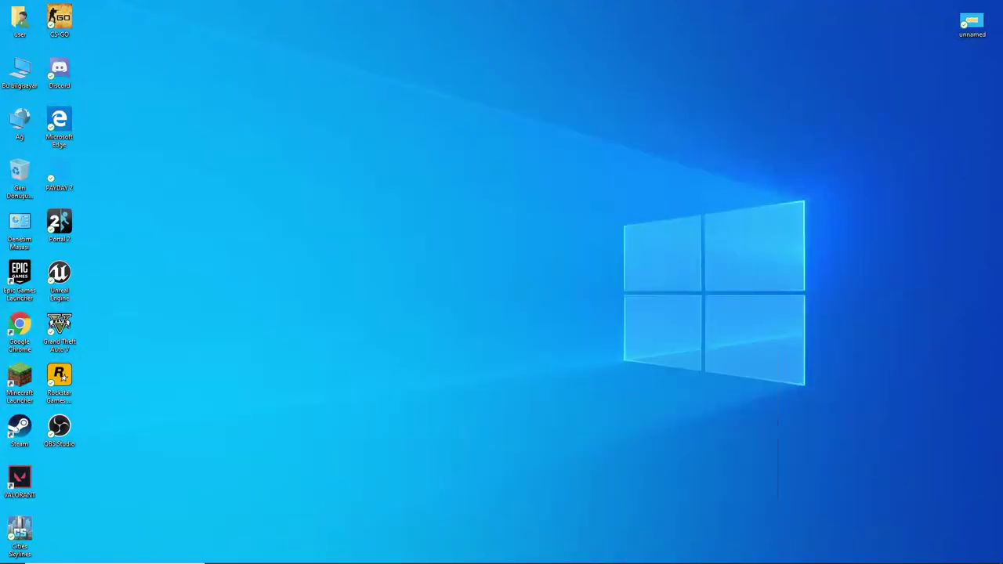
{"action": "mouse_move", "coordinate": [418, 554]}
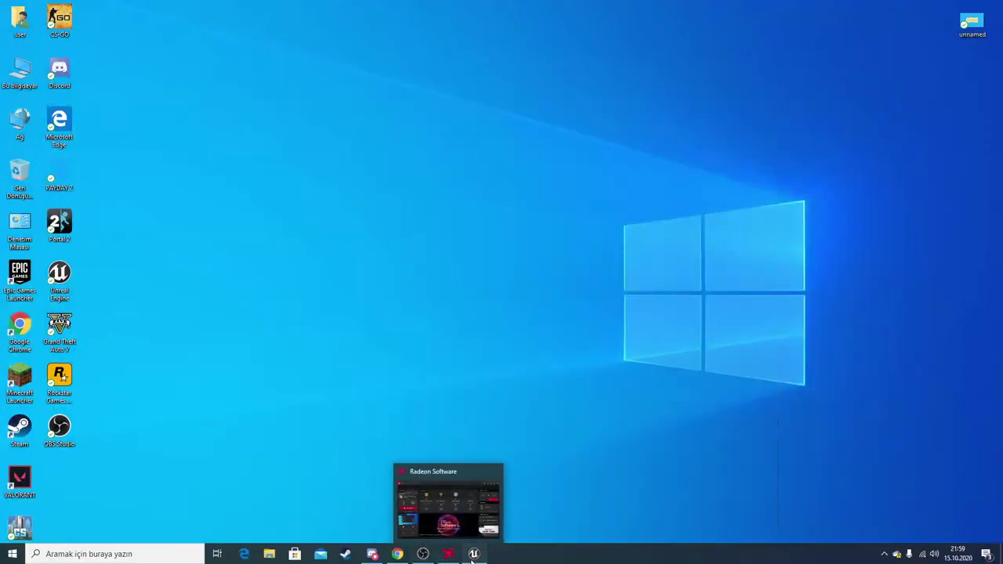
{"action": "left_click", "coordinate": [473, 554]}
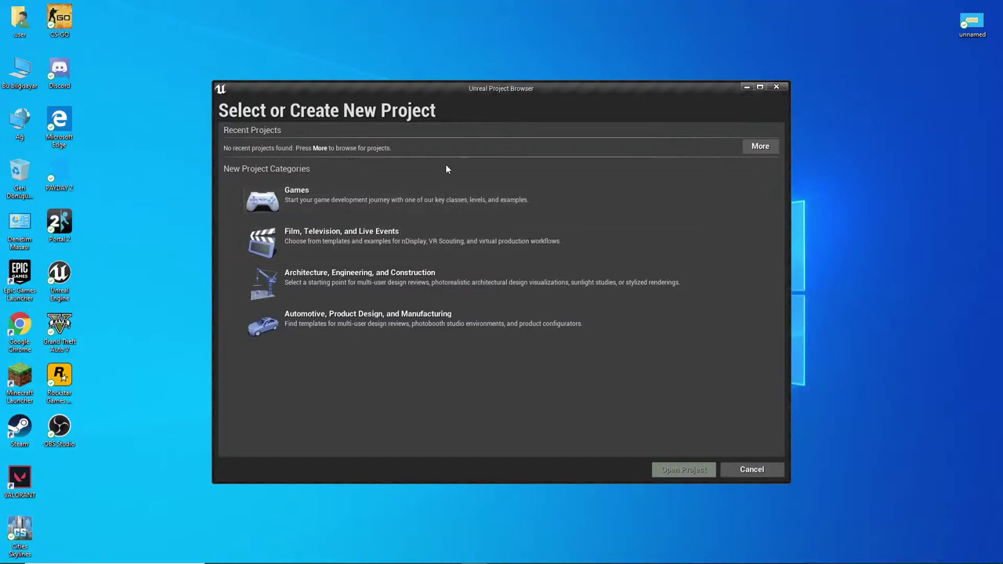
Step: Create MyProject from the Games Vehicle Advanced template, keeping Maximum Quality and default settings
{"action": "left_click", "coordinate": [435, 209]}
{"action": "left_click", "coordinate": [638, 467]}
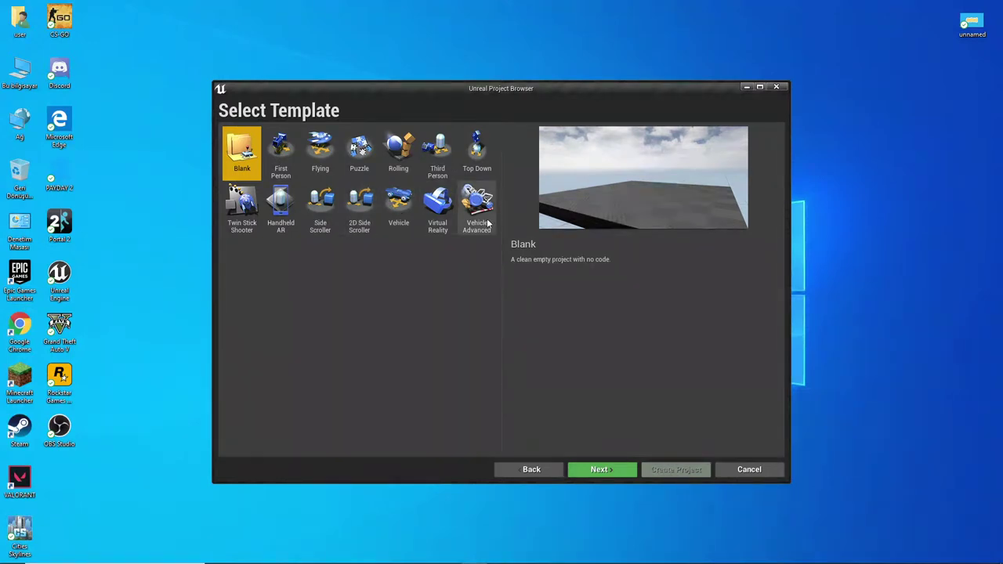
{"action": "left_click", "coordinate": [476, 208]}
{"action": "left_click", "coordinate": [600, 469]}
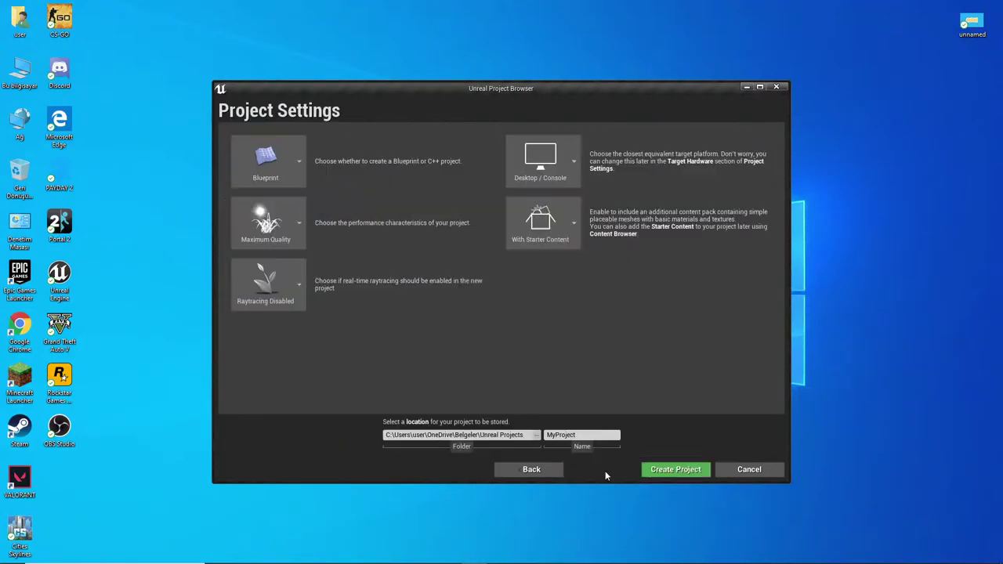
{"action": "left_click", "coordinate": [286, 218]}
{"action": "left_click", "coordinate": [286, 218]}
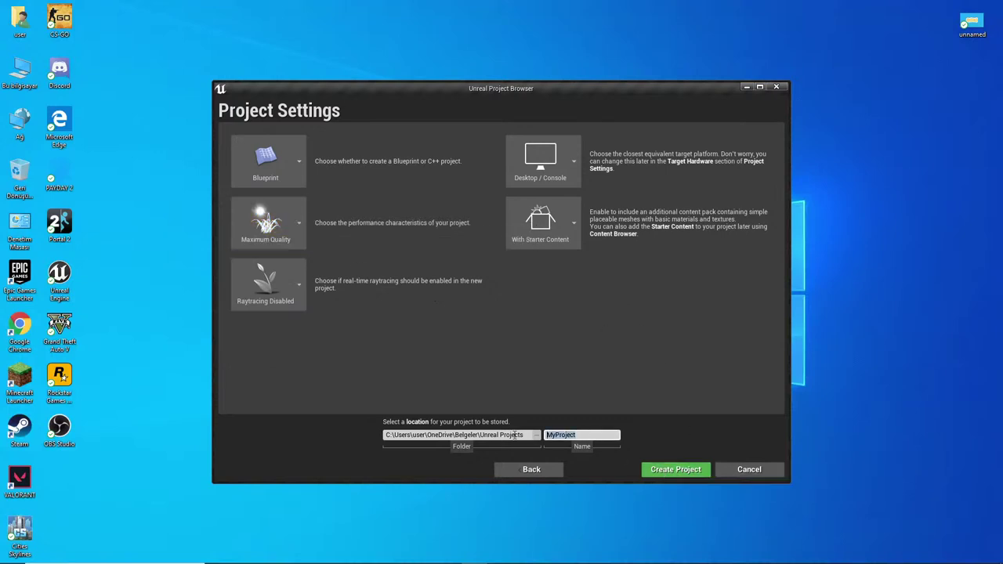
{"action": "left_click", "coordinate": [650, 471]}
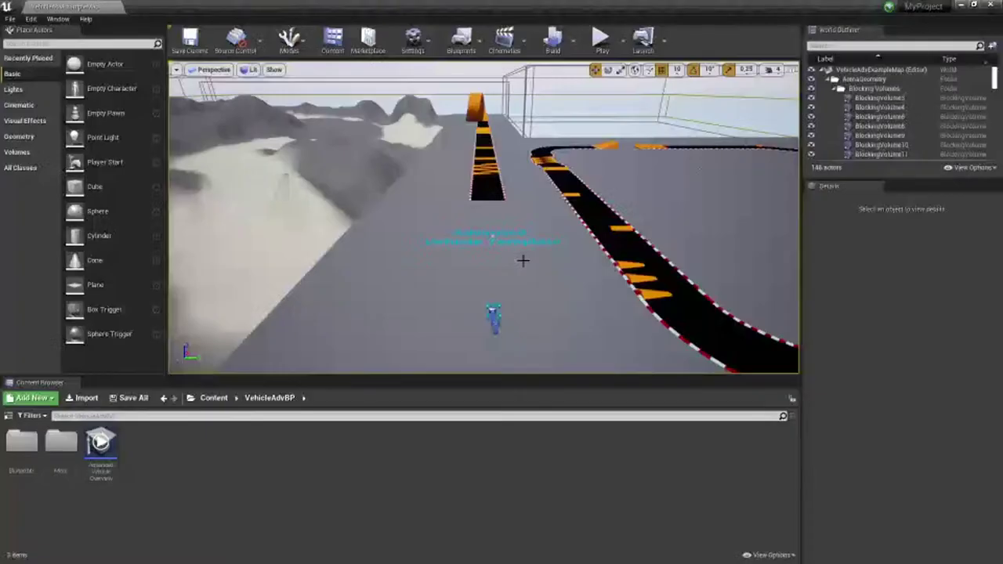
Step: Start Play In Editor and drive the vehicle forward and up the orange loop
{"action": "key", "text": "alt+p"}
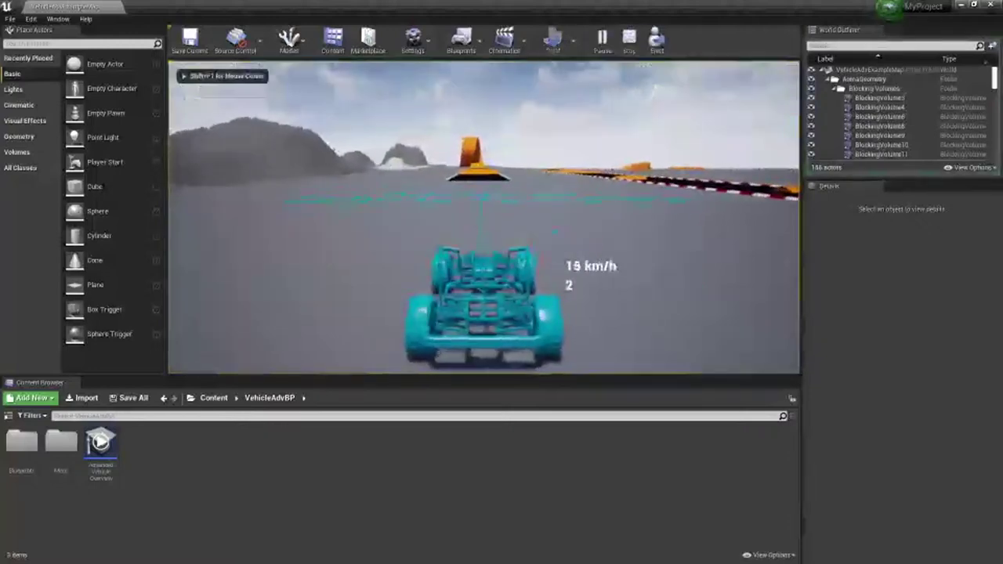
{"action": "key", "text": "w"}
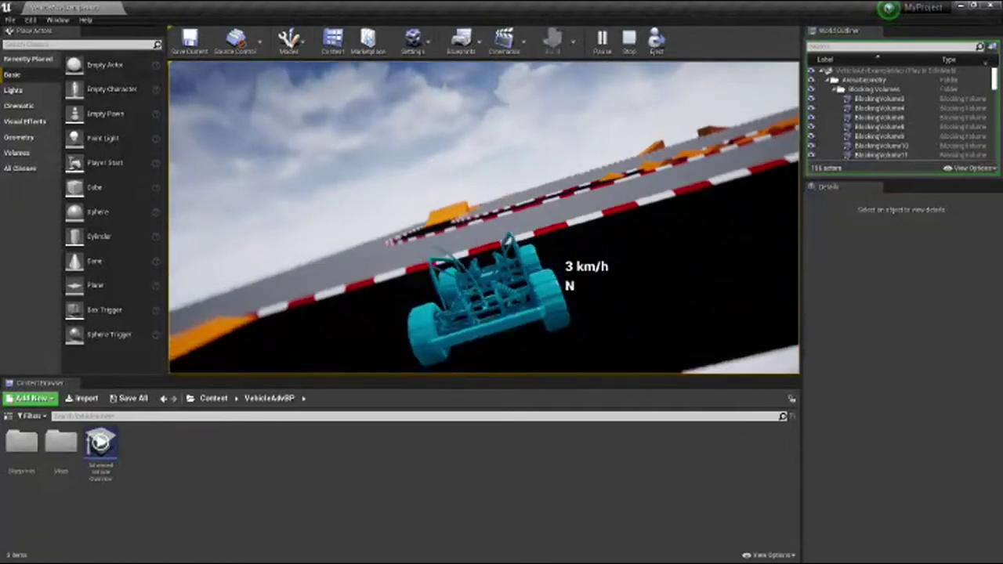
{"action": "key", "text": "w"}
{"action": "key", "text": "d"}
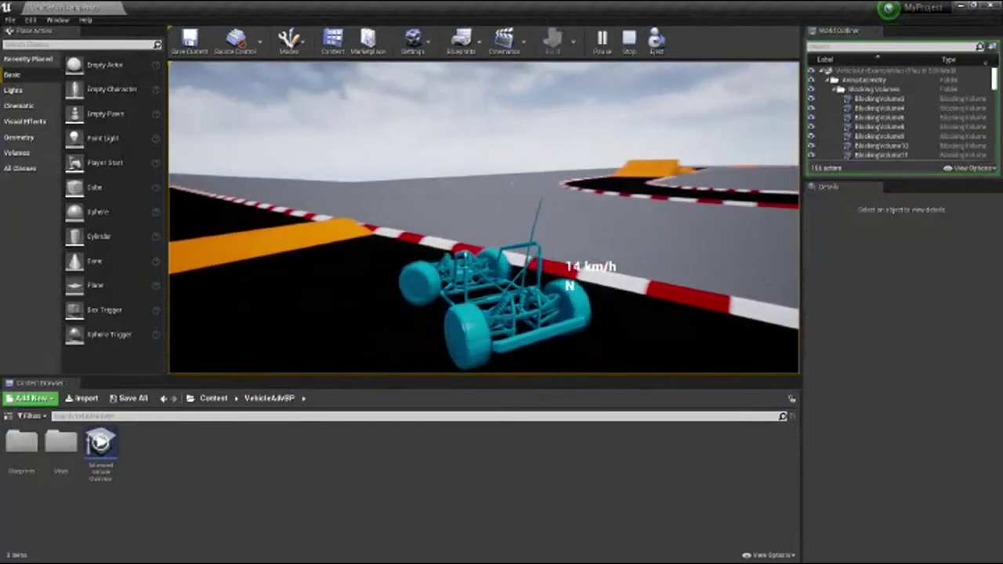
{"action": "key", "text": "w"}
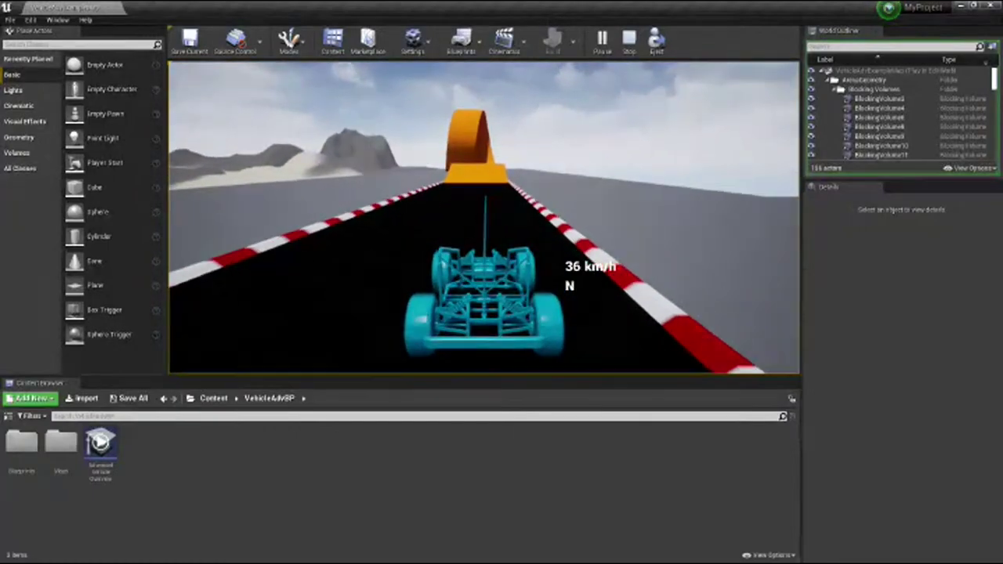
{"action": "key", "text": "w"}
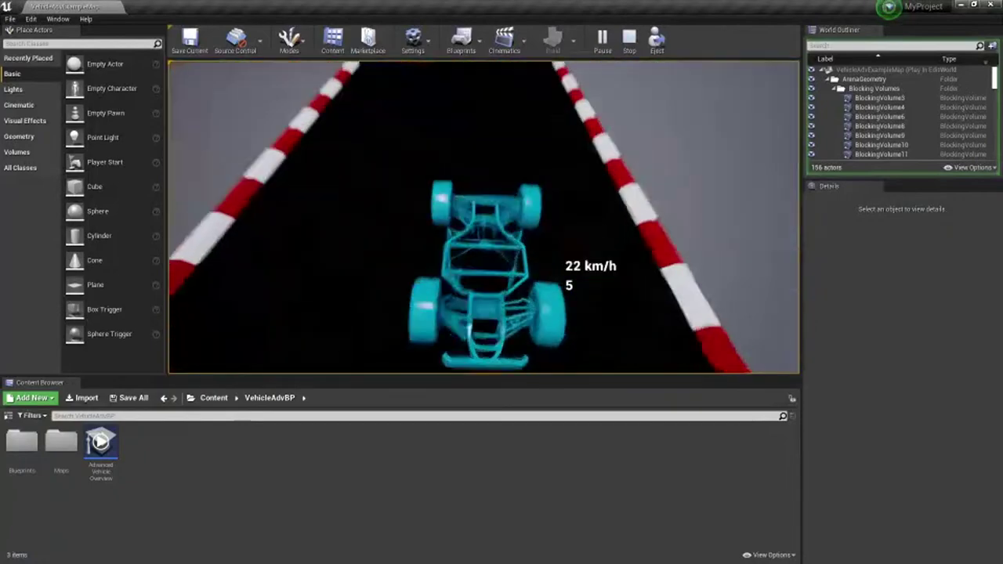
{"action": "key", "text": "w"}
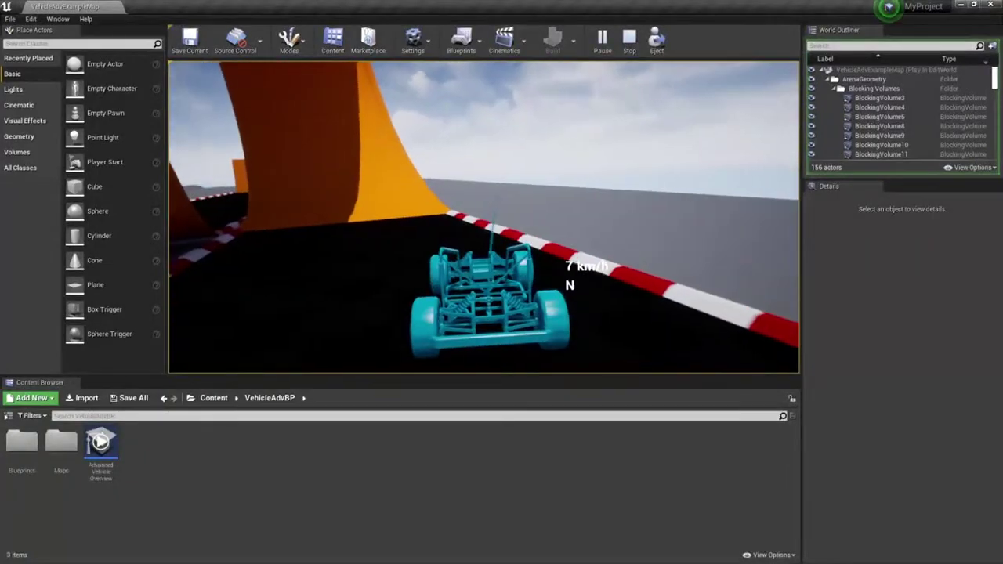
{"action": "key", "text": "w"}
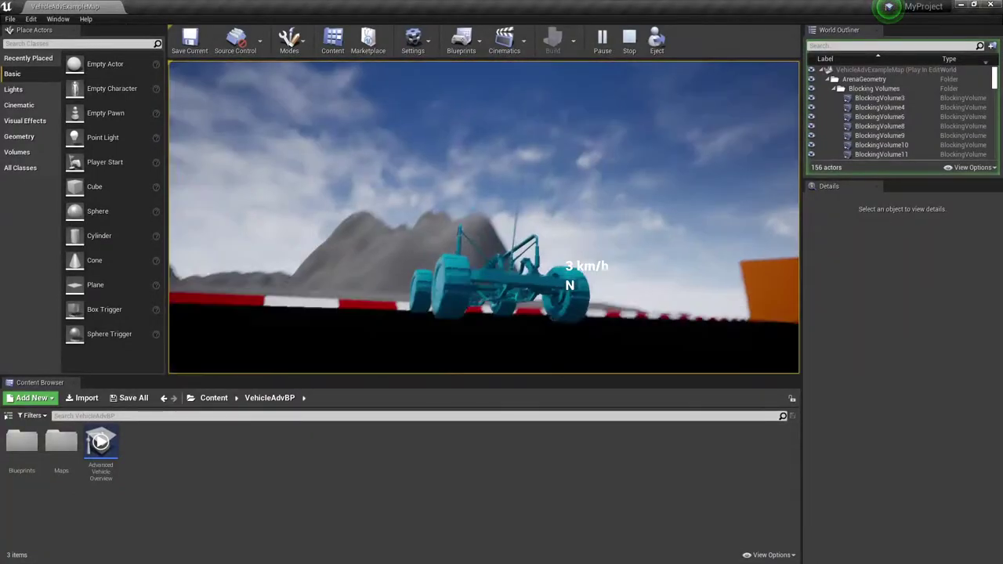
Step: Steer along the barrier, over the loop onto the black track, then stop playing
{"action": "key", "text": "w"}
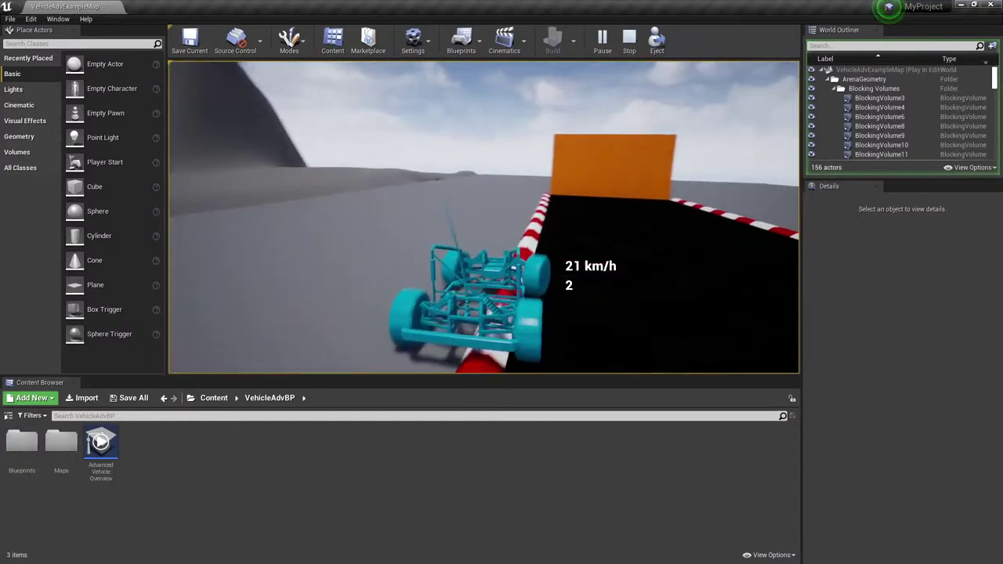
{"action": "key", "text": "a"}
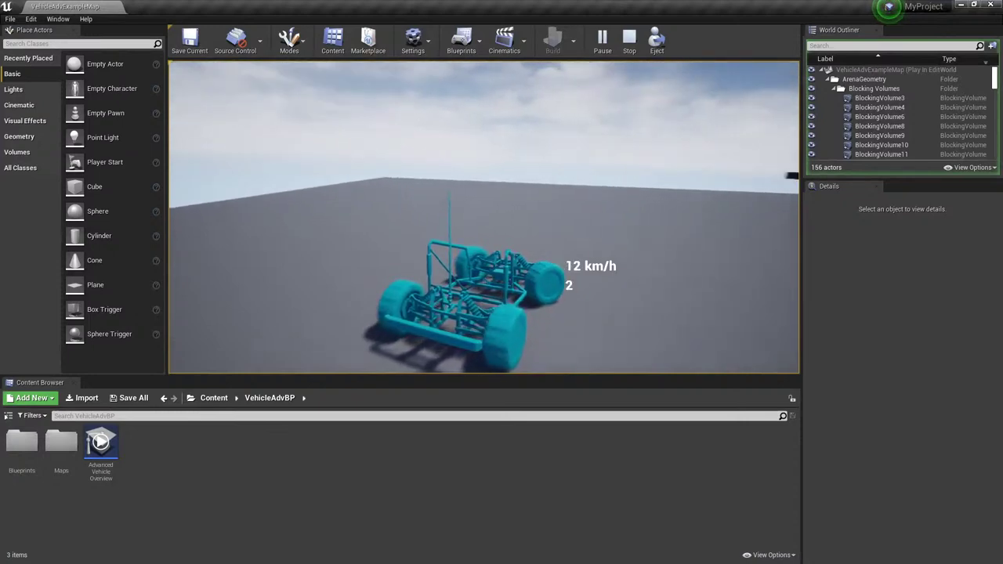
{"action": "key", "text": "w"}
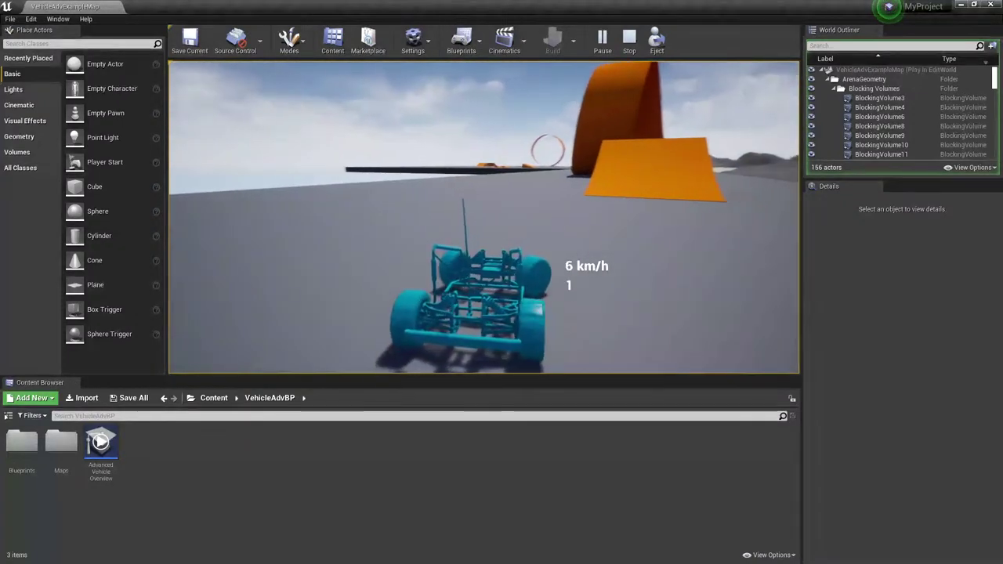
{"action": "key", "text": "w"}
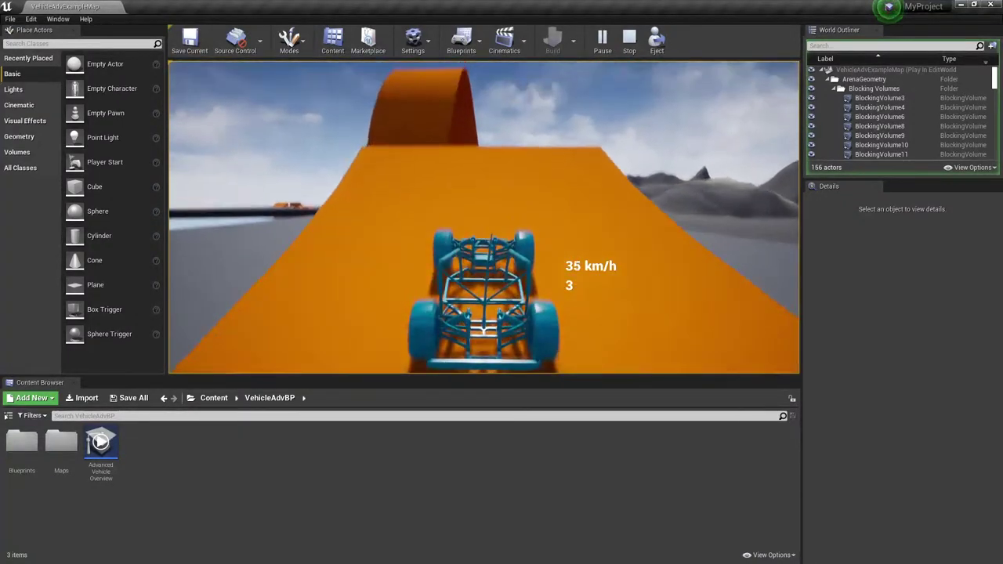
{"action": "key", "text": "w"}
{"action": "key", "text": "a"}
{"action": "key", "text": "w"}
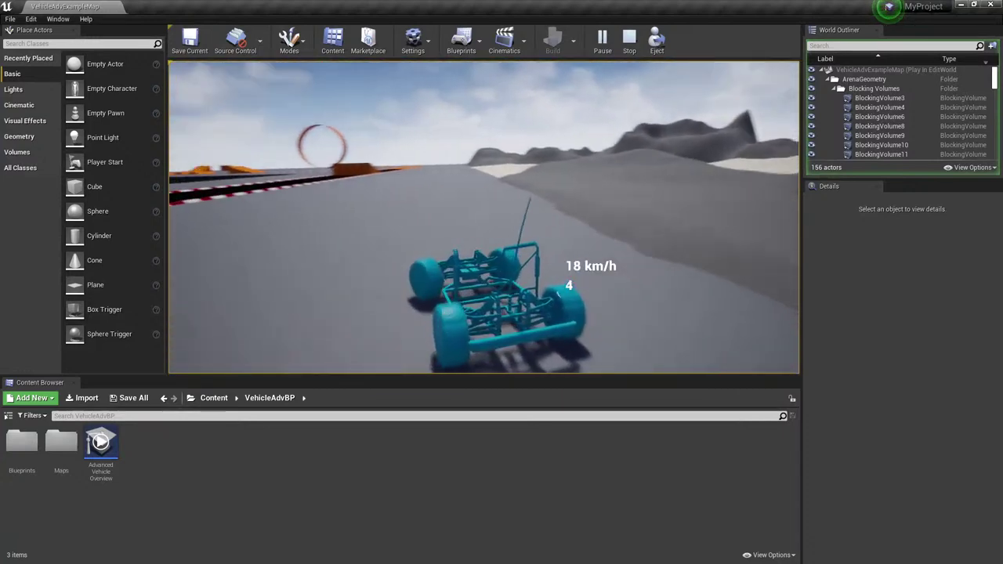
{"action": "key", "text": "w"}
{"action": "key", "text": "d"}
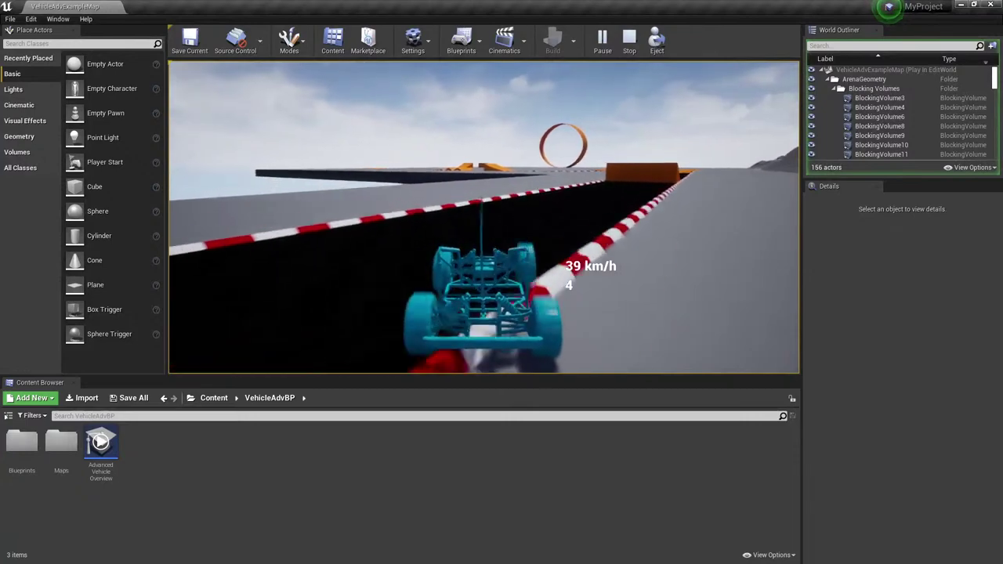
{"action": "key", "text": "w"}
{"action": "key", "text": "d"}
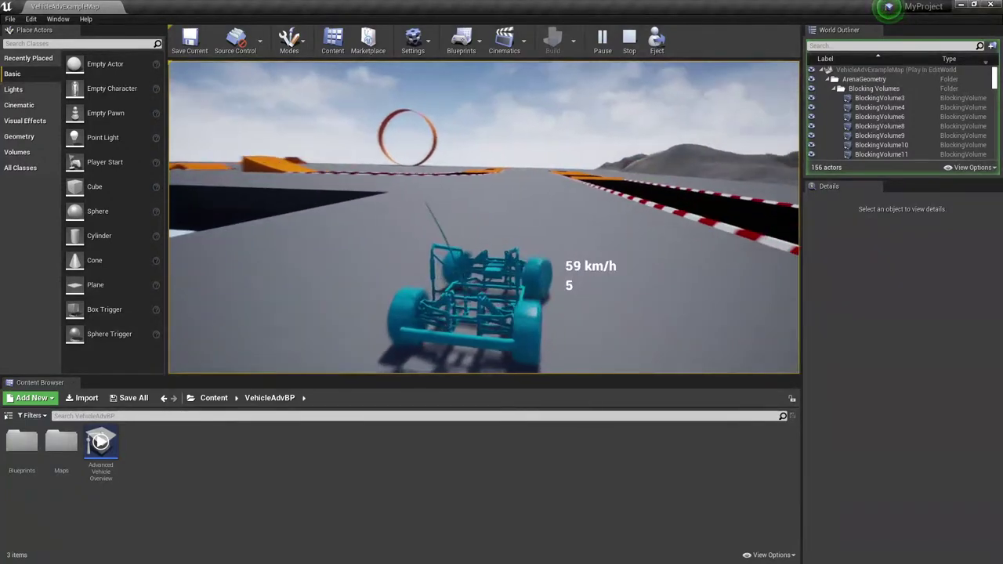
{"action": "key", "text": "w"}
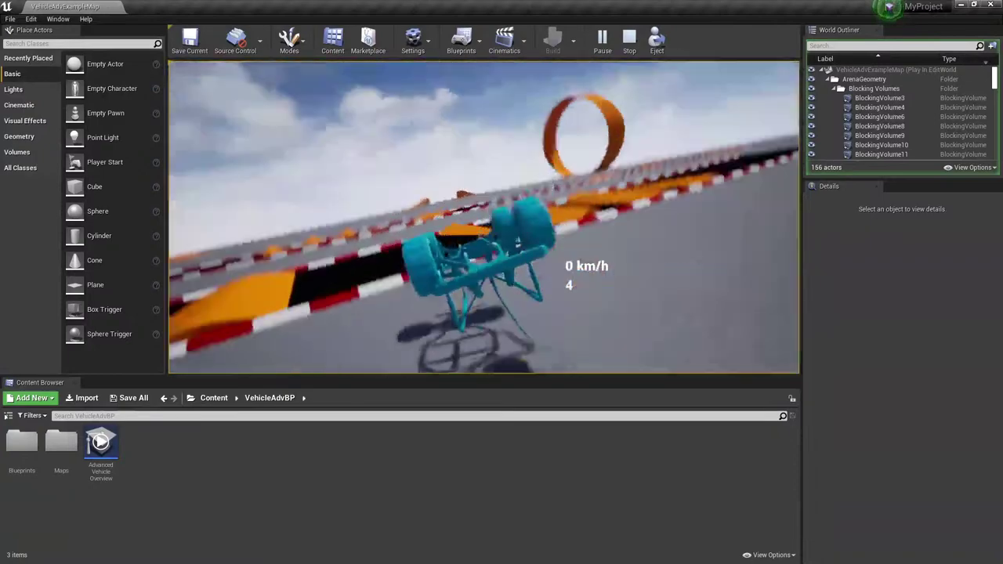
{"action": "key", "text": "w"}
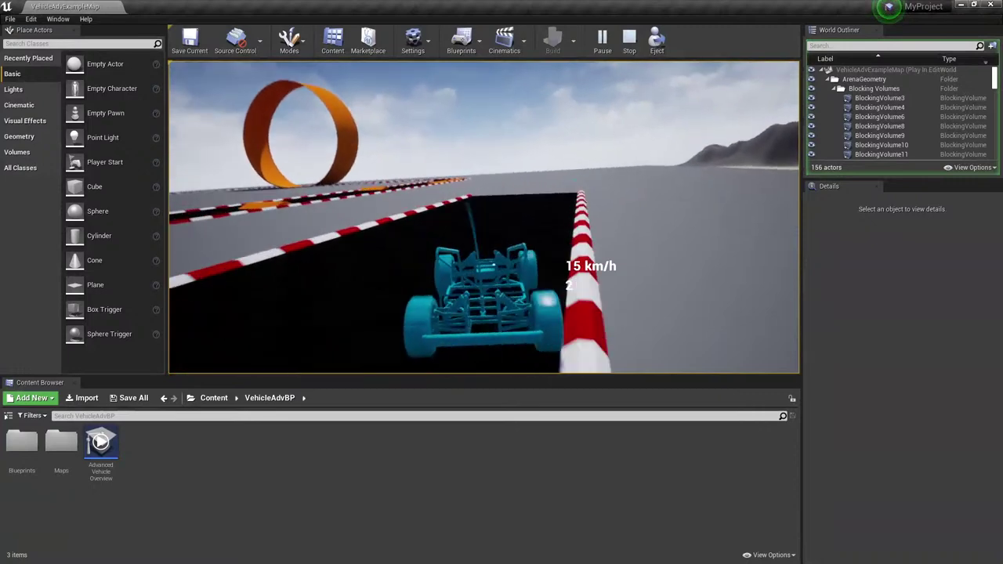
{"action": "key", "text": "Escape"}
Step: Scroll through the World Outliner, then move the Unreal Editor window out of view
{"action": "scroll", "coordinate": [918, 98], "scroll_direction": "down", "scroll_amount": 3}
{"action": "scroll", "coordinate": [909, 122], "scroll_direction": "down", "scroll_amount": 10}
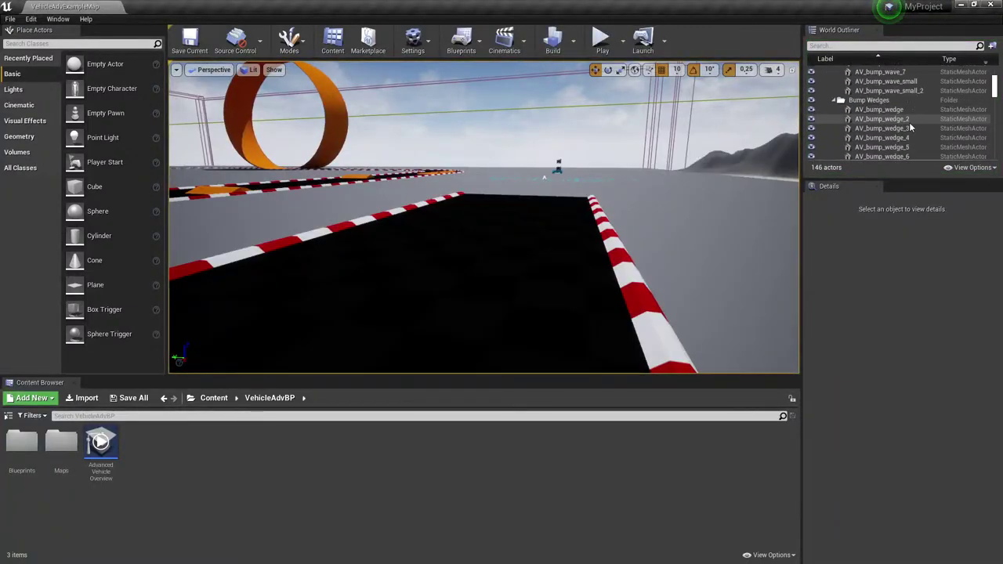
{"action": "scroll", "coordinate": [920, 123], "scroll_direction": "down", "scroll_amount": 10}
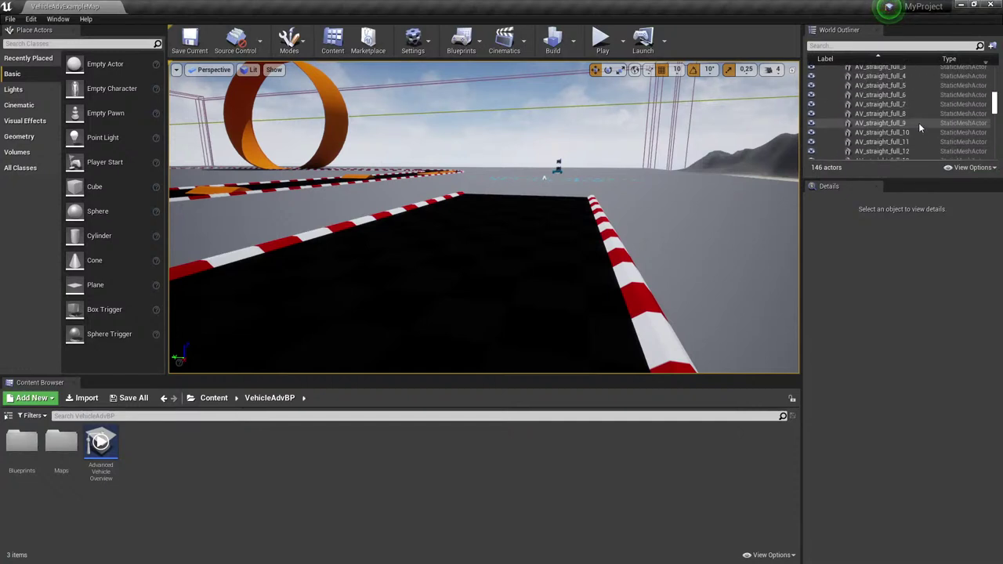
{"action": "scroll", "coordinate": [923, 126], "scroll_direction": "down", "scroll_amount": 10}
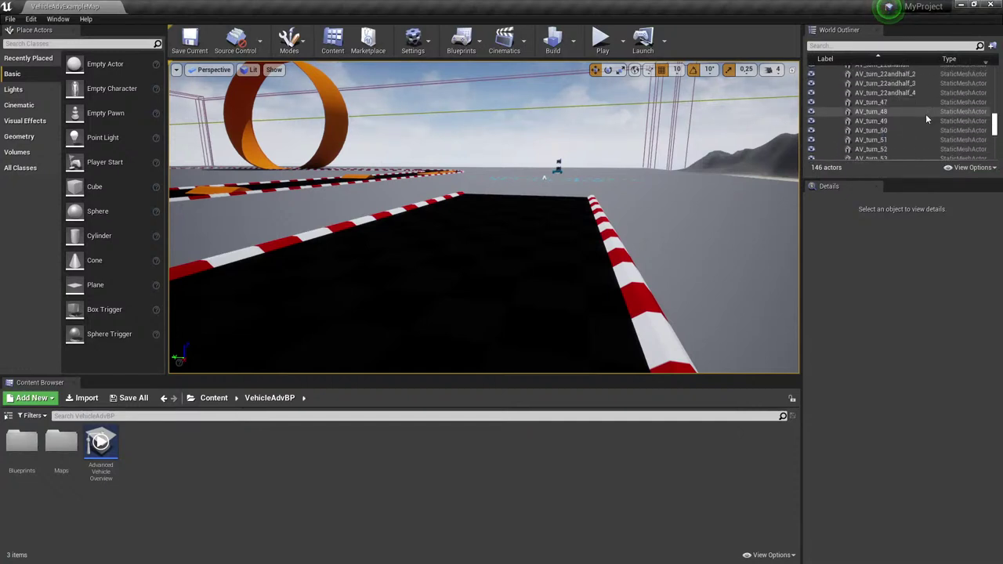
{"action": "scroll", "coordinate": [922, 116], "scroll_direction": "down", "scroll_amount": 10}
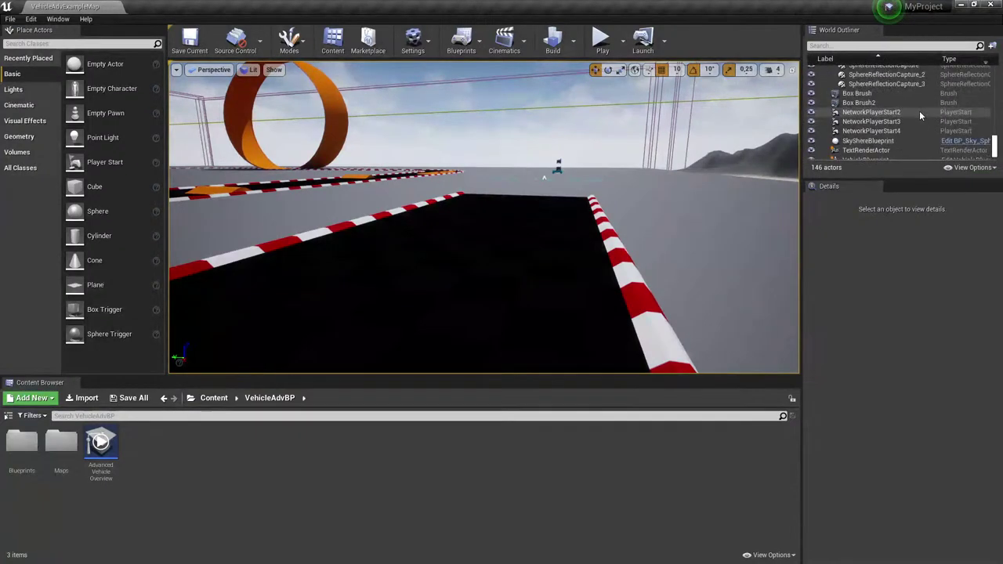
{"action": "scroll", "coordinate": [900, 133], "scroll_direction": "up", "scroll_amount": 2}
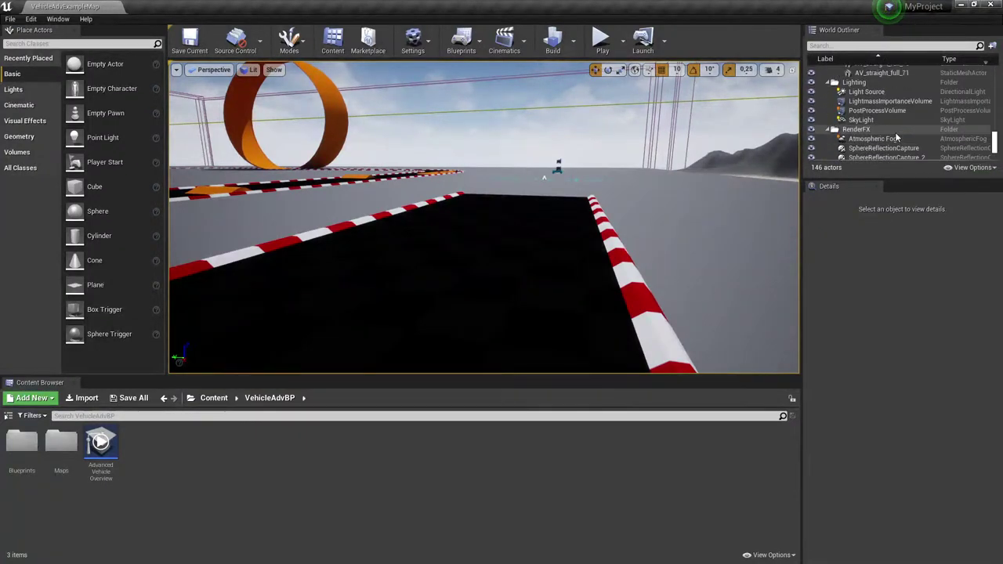
{"action": "scroll", "coordinate": [894, 132], "scroll_direction": "up", "scroll_amount": 1}
{"action": "scroll", "coordinate": [896, 135], "scroll_direction": "down", "scroll_amount": 3}
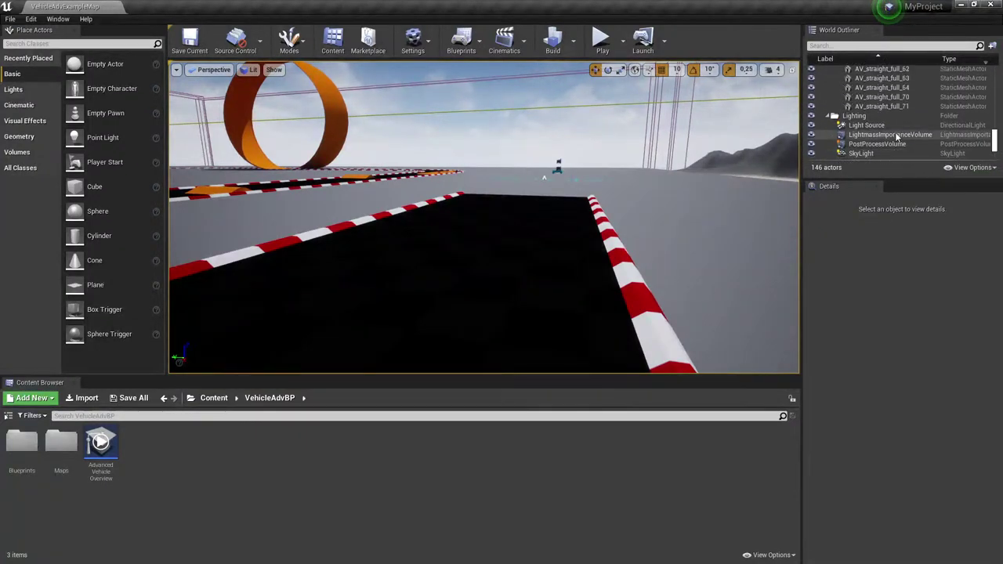
{"action": "scroll", "coordinate": [896, 137], "scroll_direction": "down", "scroll_amount": 5}
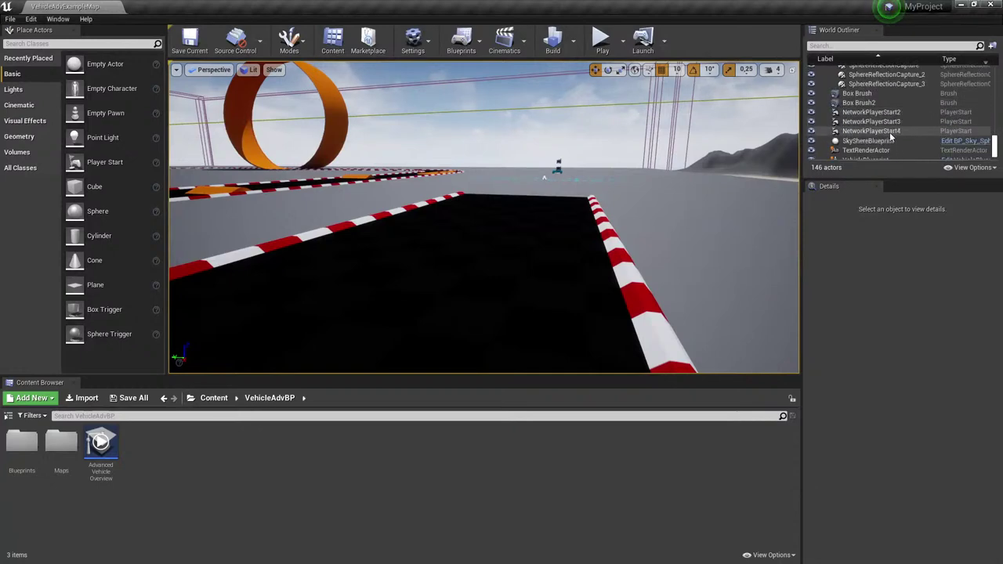
{"action": "mouse_move", "coordinate": [895, 11]}
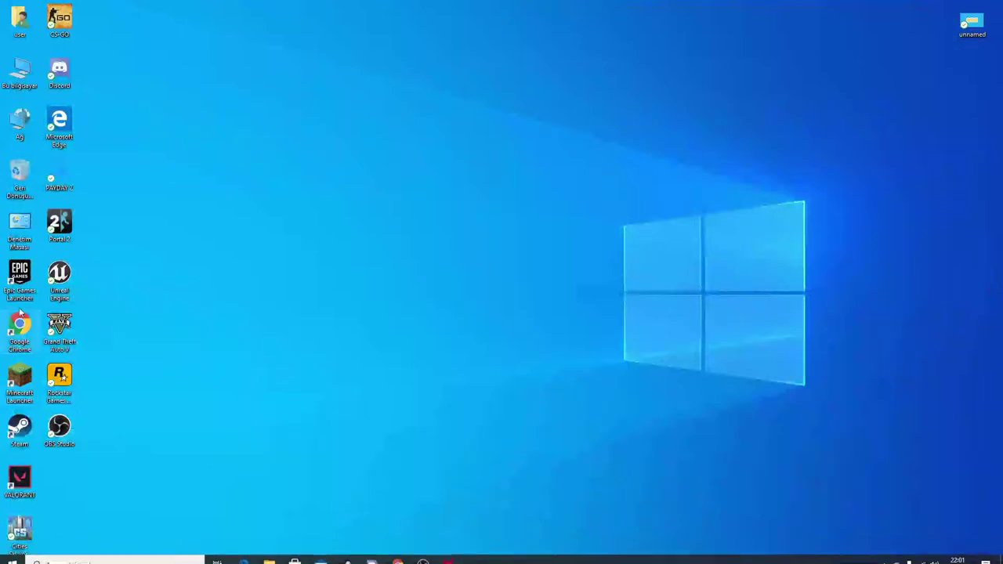
Step: Launch Grand Theft Auto V, close Radeon Software and minimize the YouTube Studio browser
{"action": "mouse_move", "coordinate": [375, 563]}
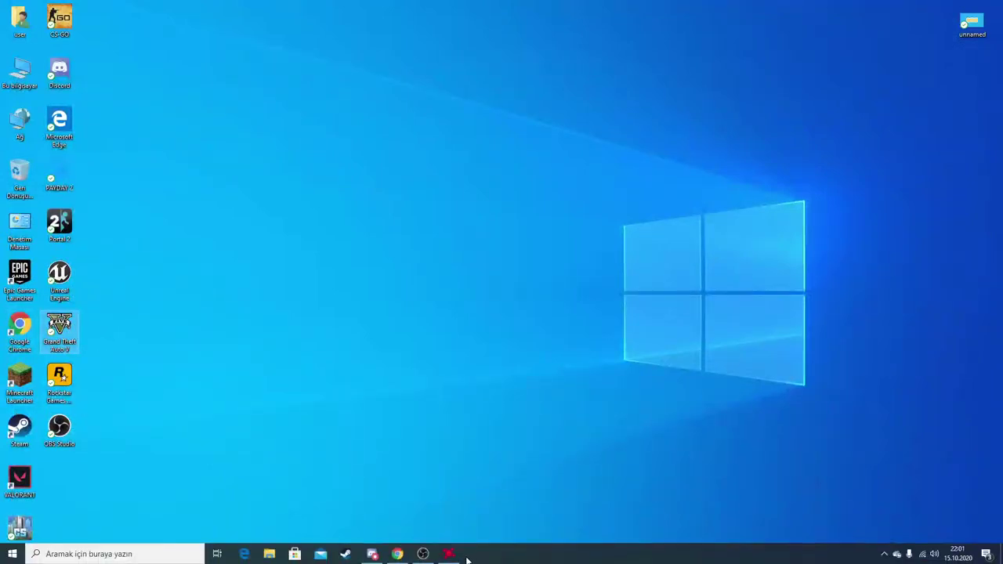
{"action": "left_click", "coordinate": [405, 552]}
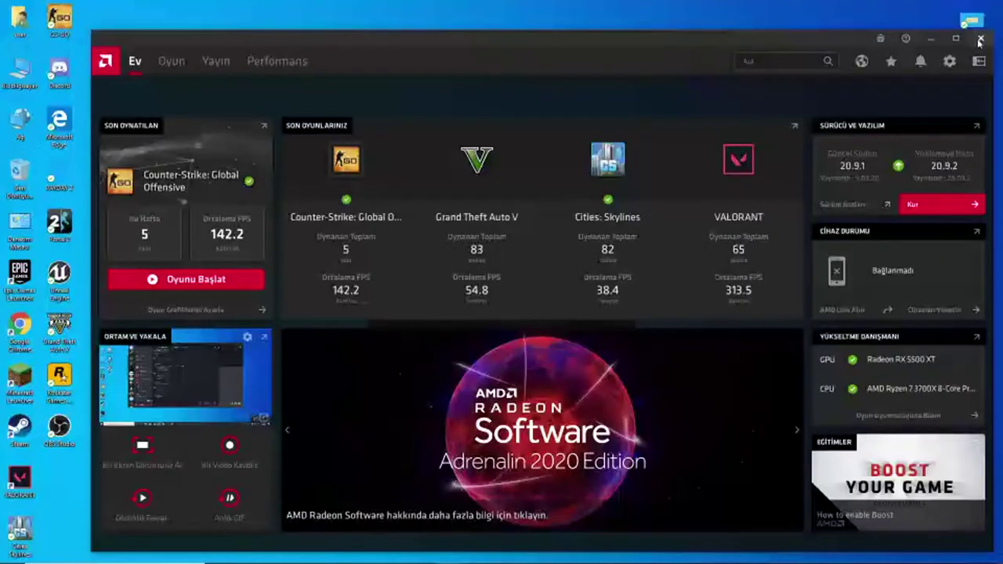
{"action": "left_click", "coordinate": [979, 39]}
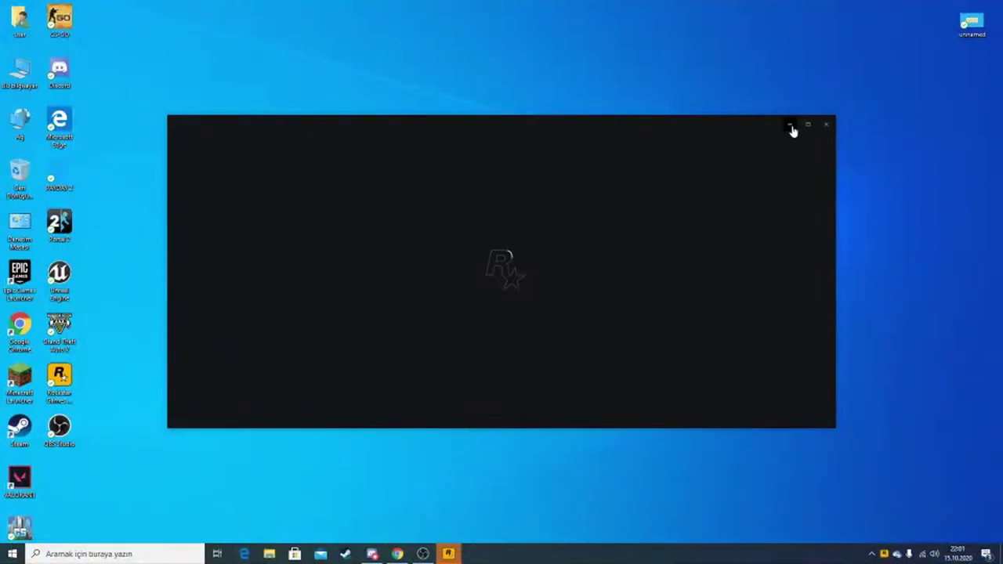
{"action": "left_click_drag", "start_coordinate": [736, 130], "coordinate": [736, 112]}
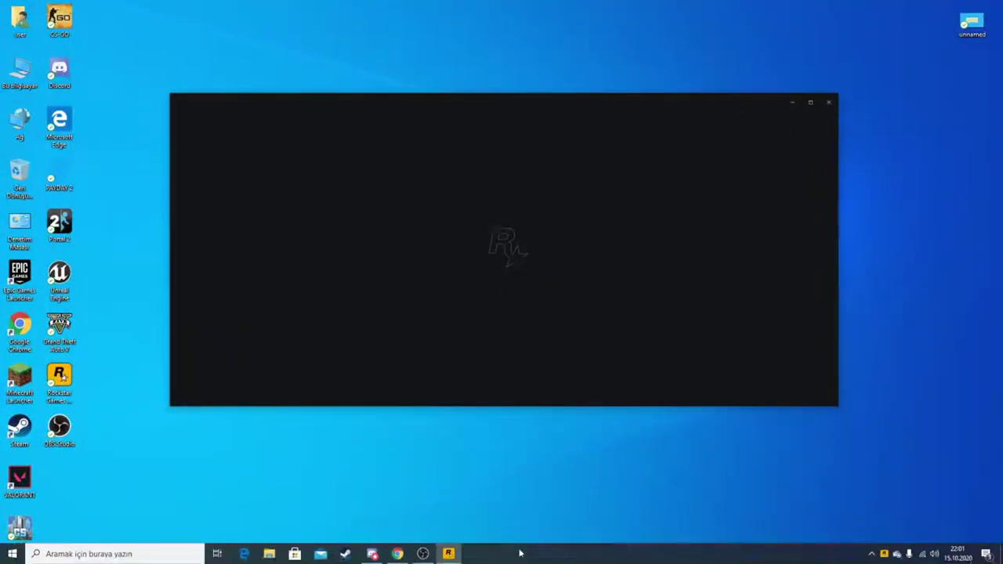
{"action": "left_click", "coordinate": [401, 556]}
{"action": "mouse_move", "coordinate": [944, 9]}
{"action": "left_mouse_down"}
{"action": "mouse_move", "coordinate": [923, 17]}
{"action": "mouse_move", "coordinate": [946, 2]}
{"action": "left_mouse_up"}
{"action": "left_click", "coordinate": [944, 8]}
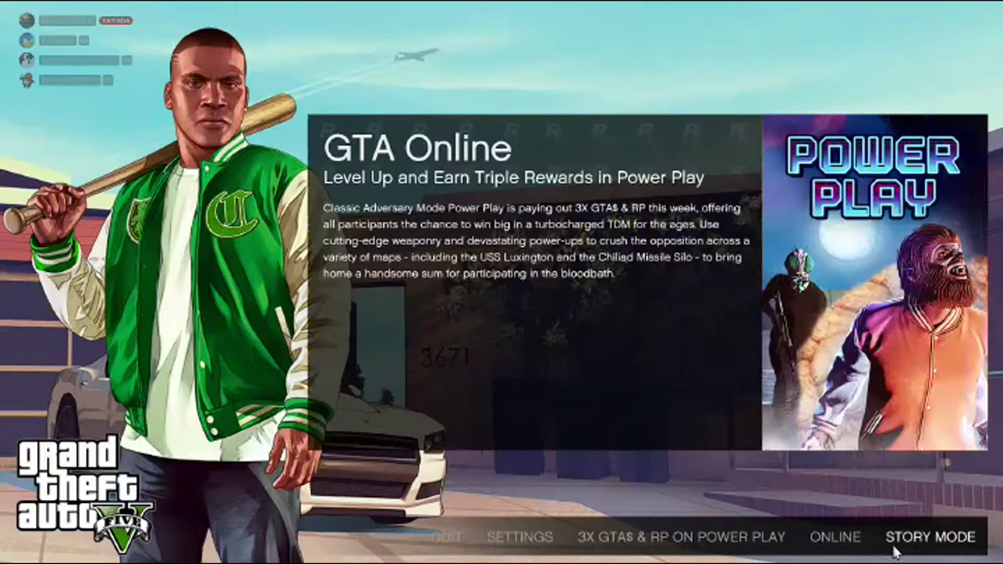
Step: Choose STORY MODE on the Grand Theft Auto V title menu
{"action": "left_click", "coordinate": [894, 548]}
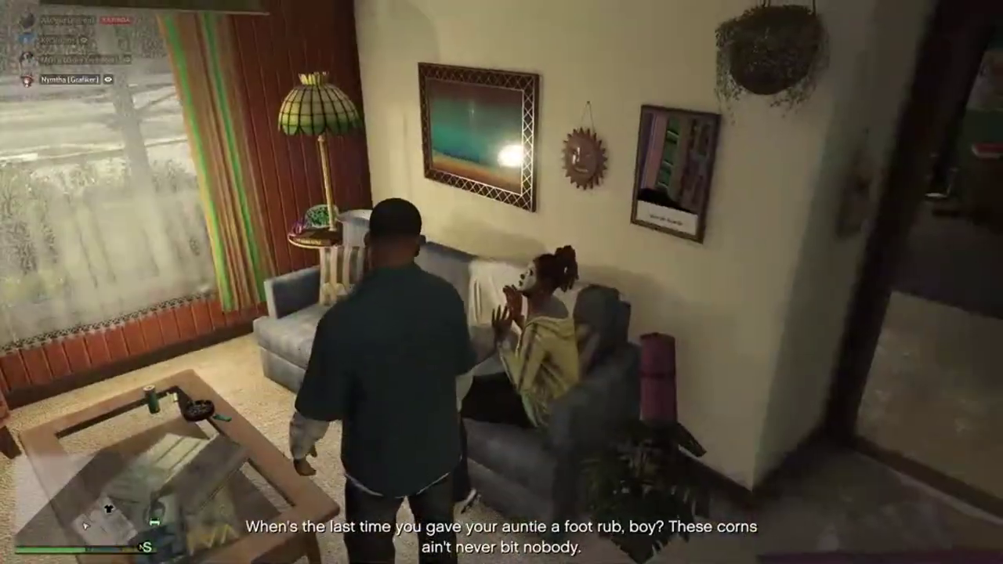
Step: Walk Franklin out the front door to the street and decline overwriting the autosave
{"action": "key", "text": "w"}
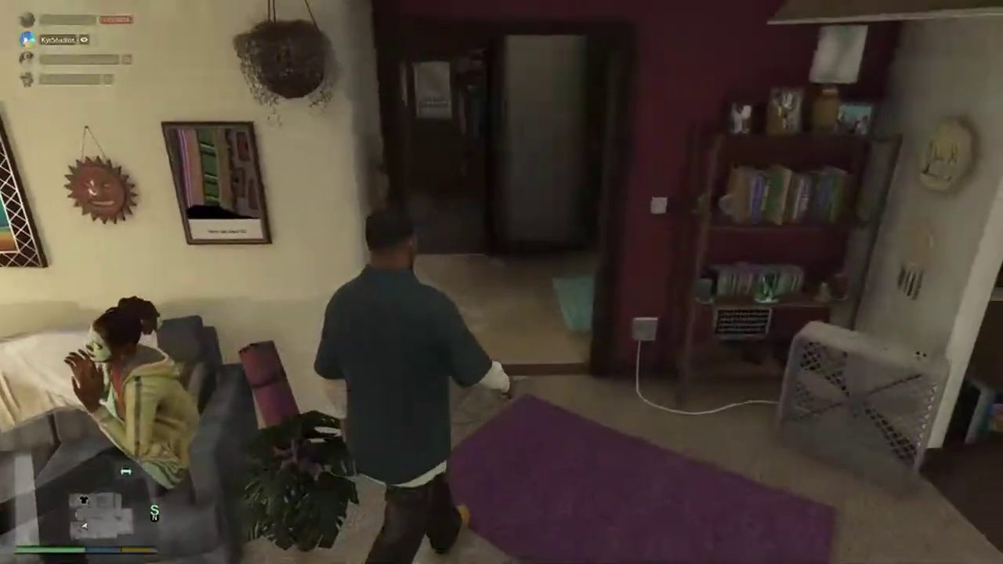
{"action": "key", "text": "w"}
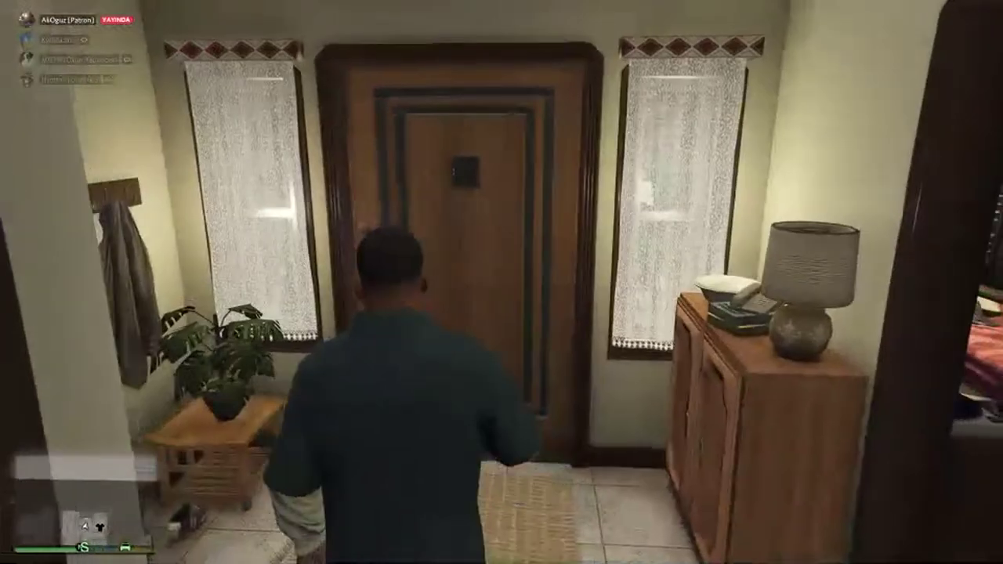
{"action": "key", "text": "w"}
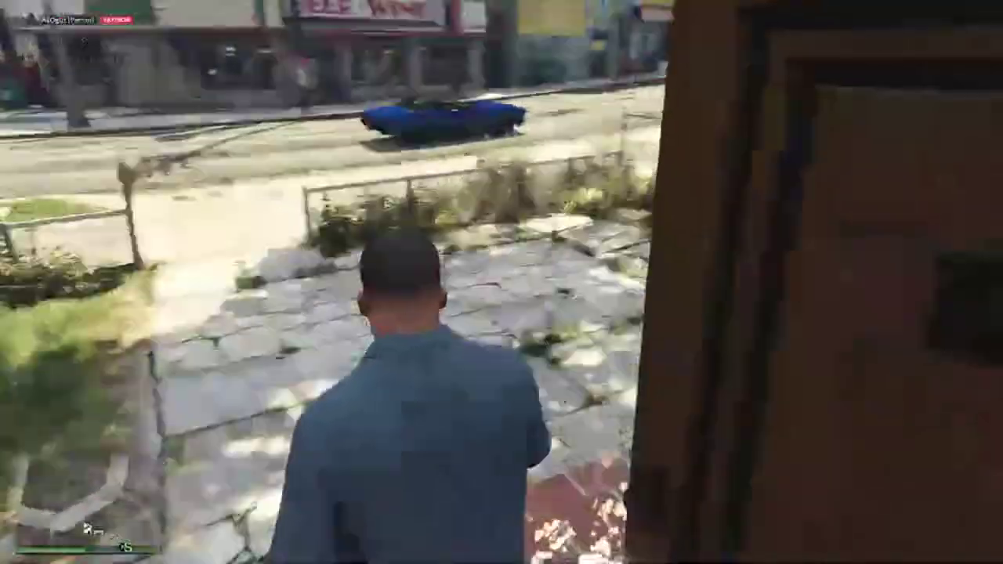
{"action": "key", "text": "w"}
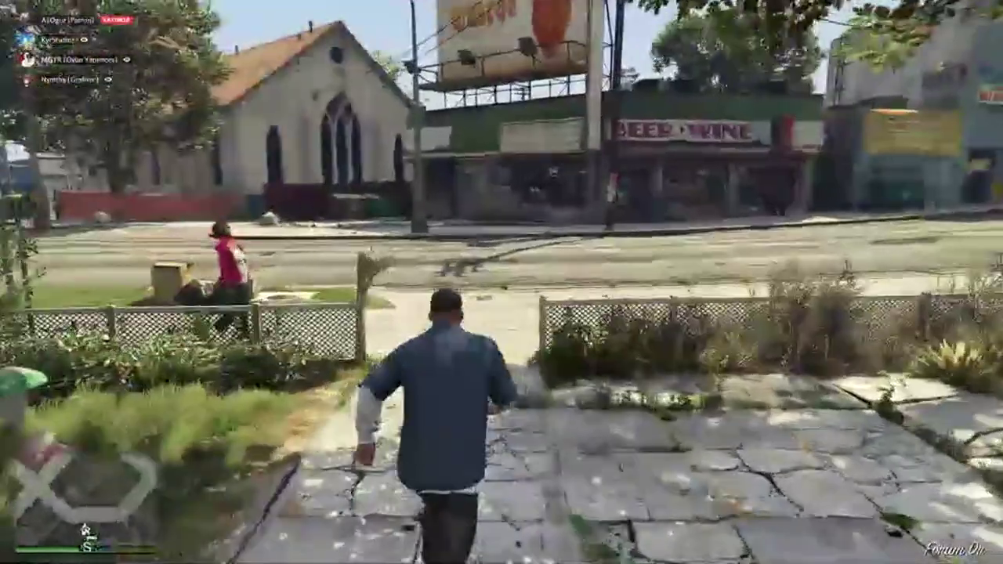
{"action": "key", "text": "w"}
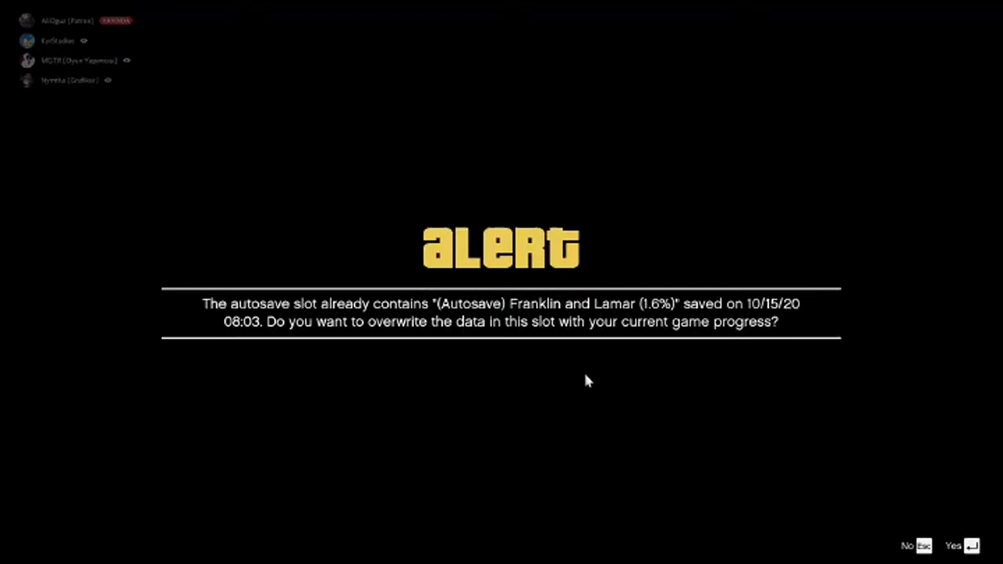
{"action": "key", "text": "Escape"}
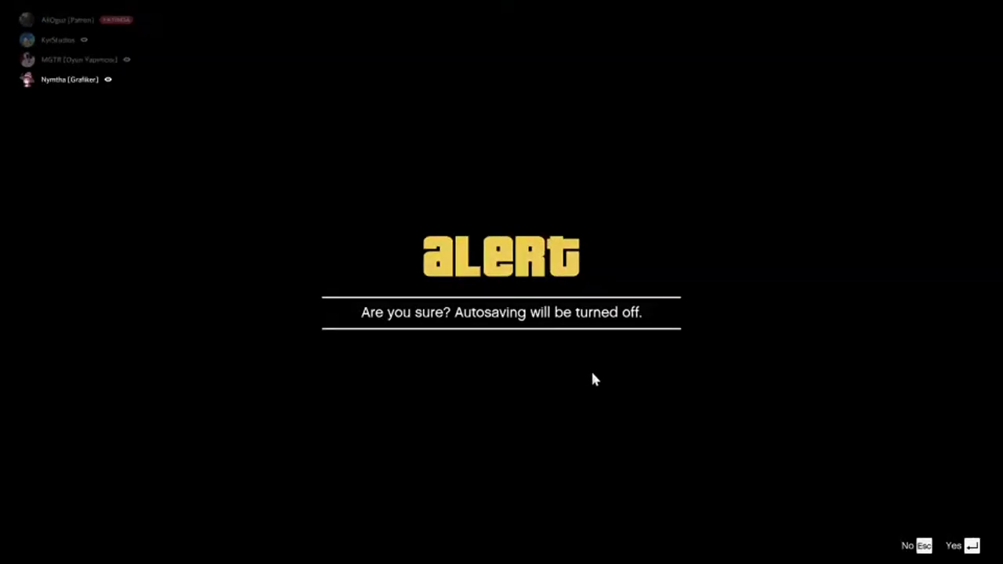
{"action": "key", "text": "Return"}
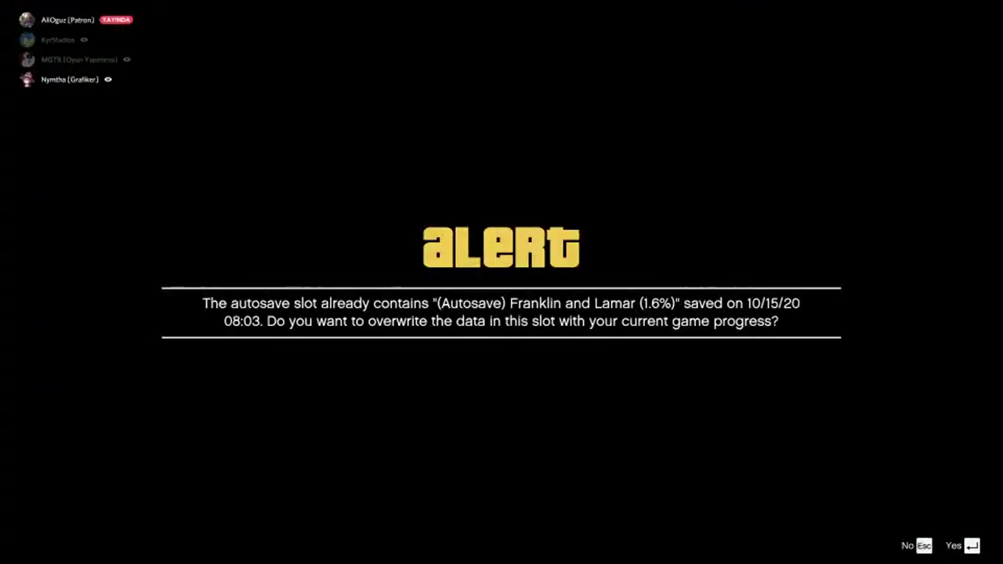
{"action": "key", "text": "Escape"}
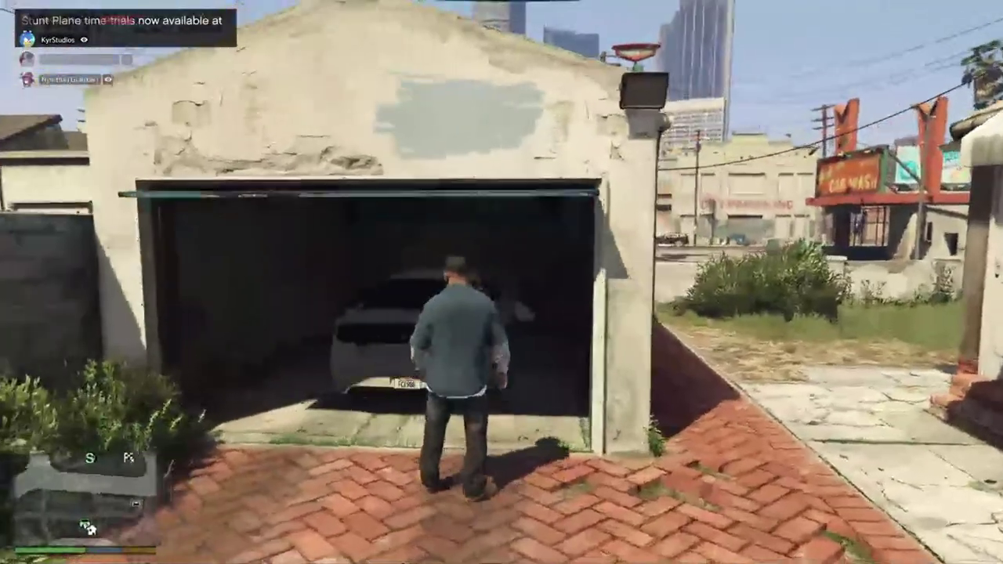
Step: Get Franklin into the white car in the garage and reverse it out
{"action": "key", "text": "w"}
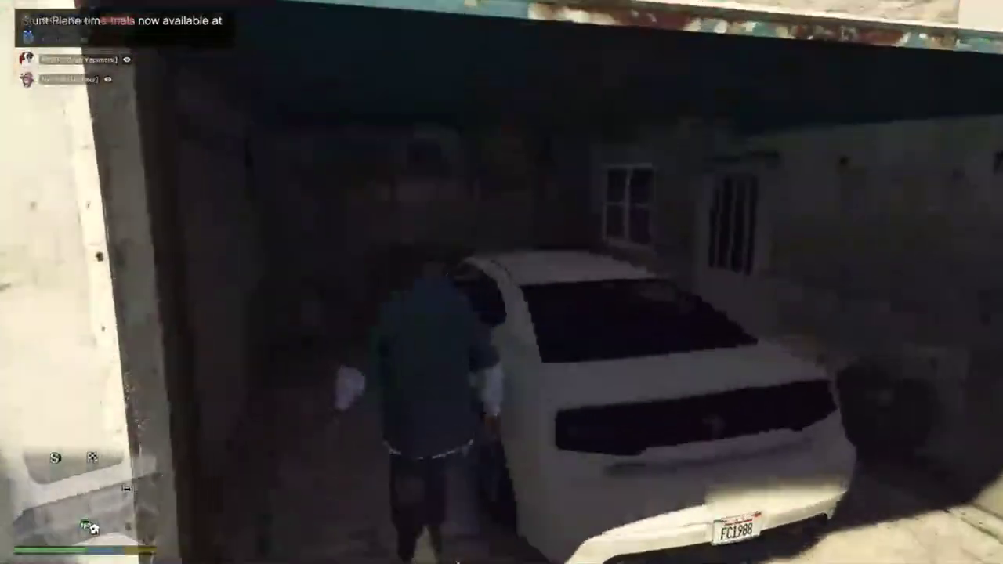
{"action": "key", "text": "f"}
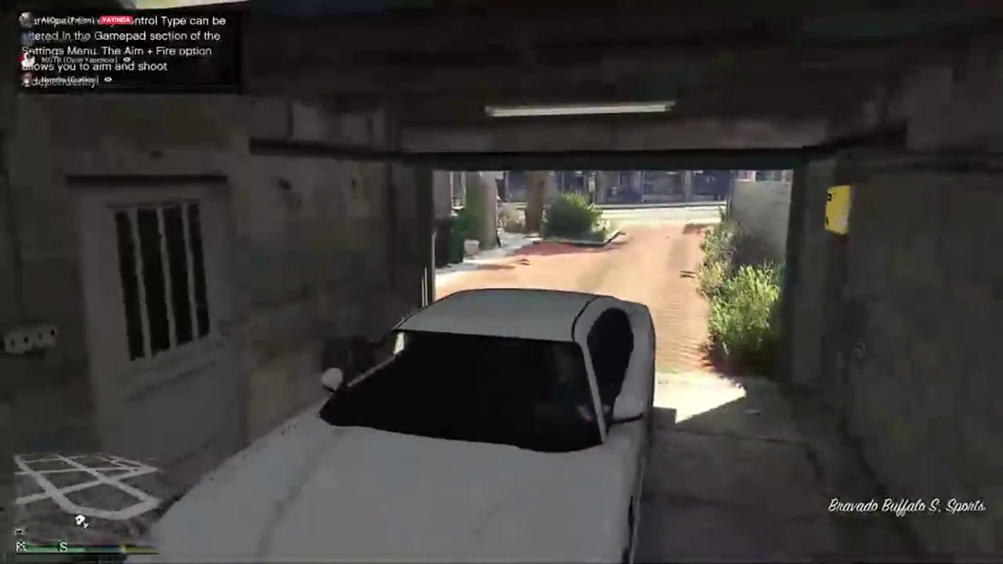
{"action": "key", "text": "s"}
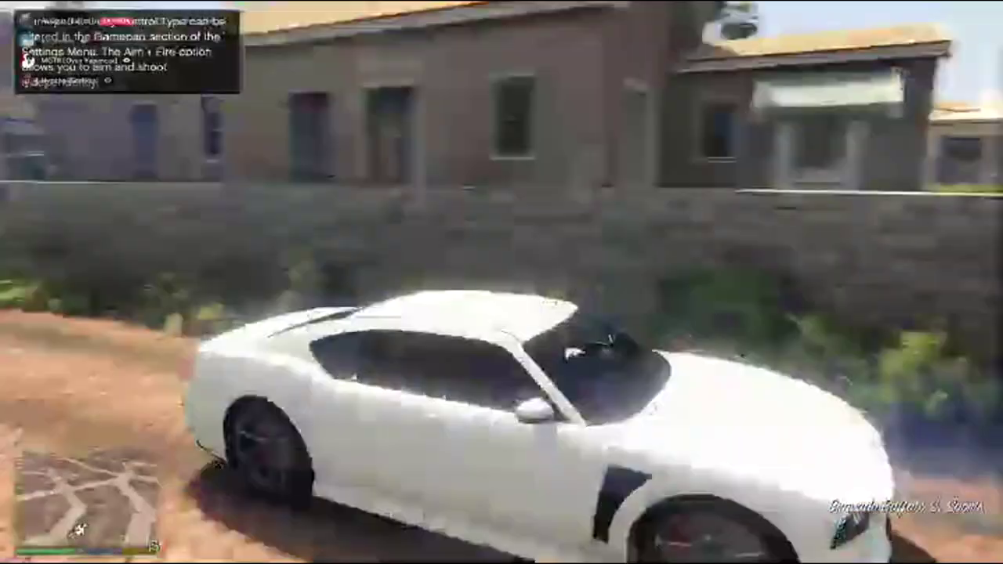
Step: Review the Display and Camera settings from GTA V's pause menu, then Alt+Tab to Chrome
{"action": "key", "text": "Escape"}
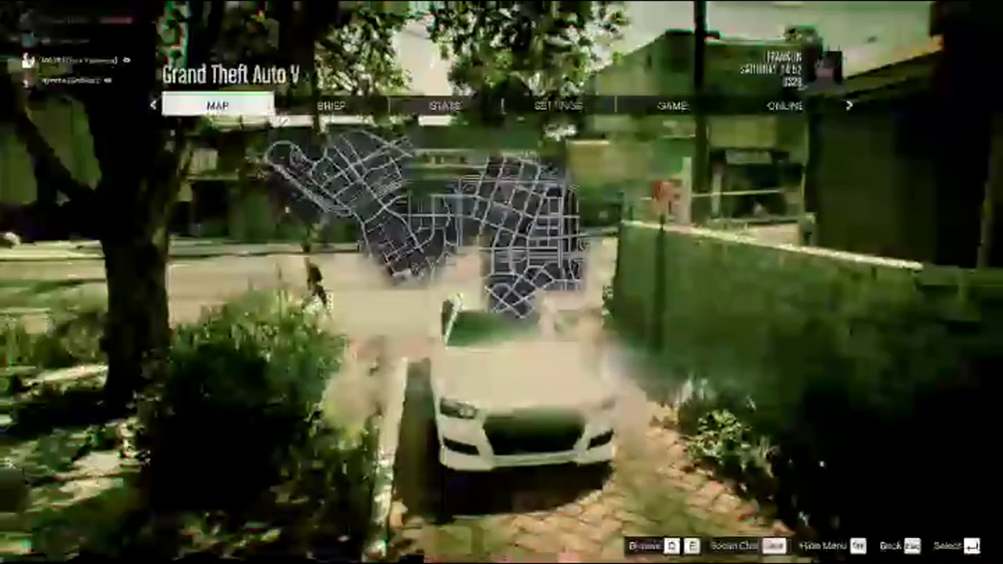
{"action": "left_click", "coordinate": [570, 102]}
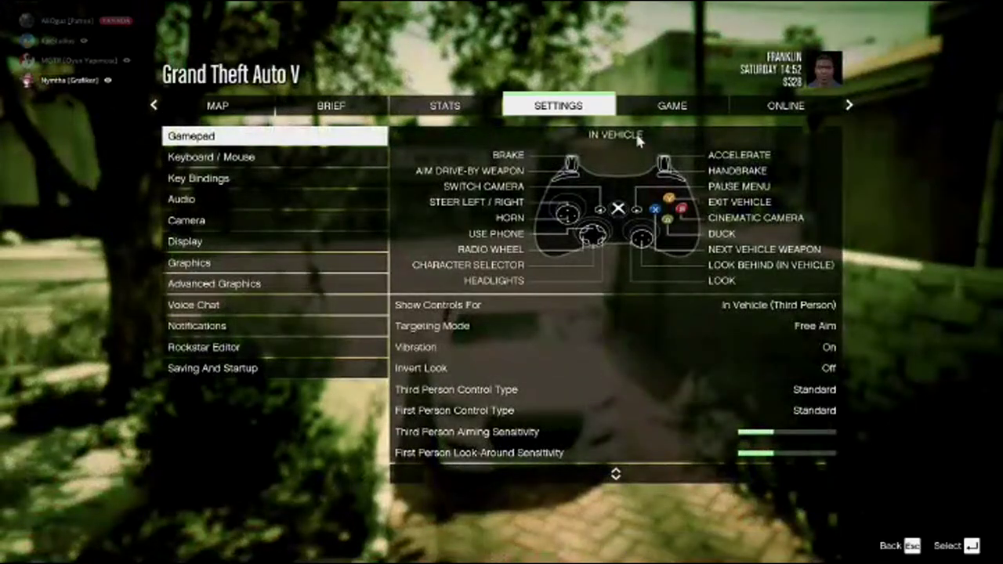
{"action": "left_click", "coordinate": [680, 107]}
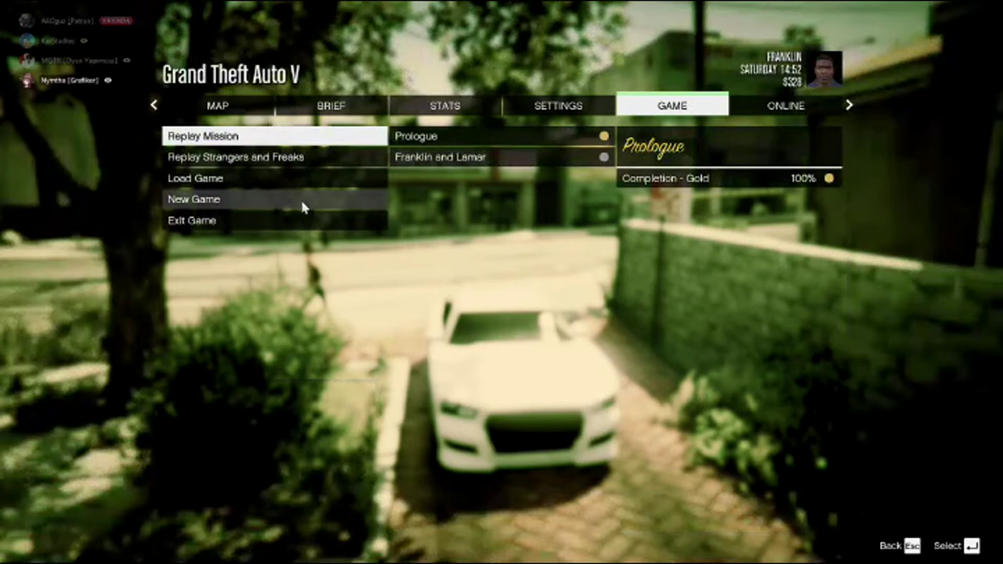
{"action": "left_click", "coordinate": [444, 106]}
{"action": "left_click", "coordinate": [553, 108]}
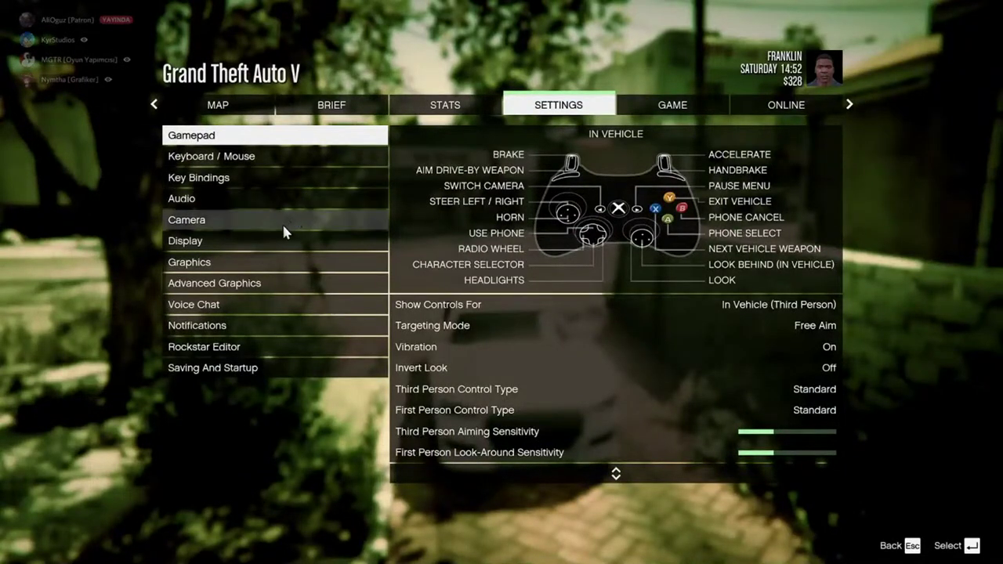
{"action": "left_click", "coordinate": [276, 241]}
{"action": "left_click", "coordinate": [285, 222]}
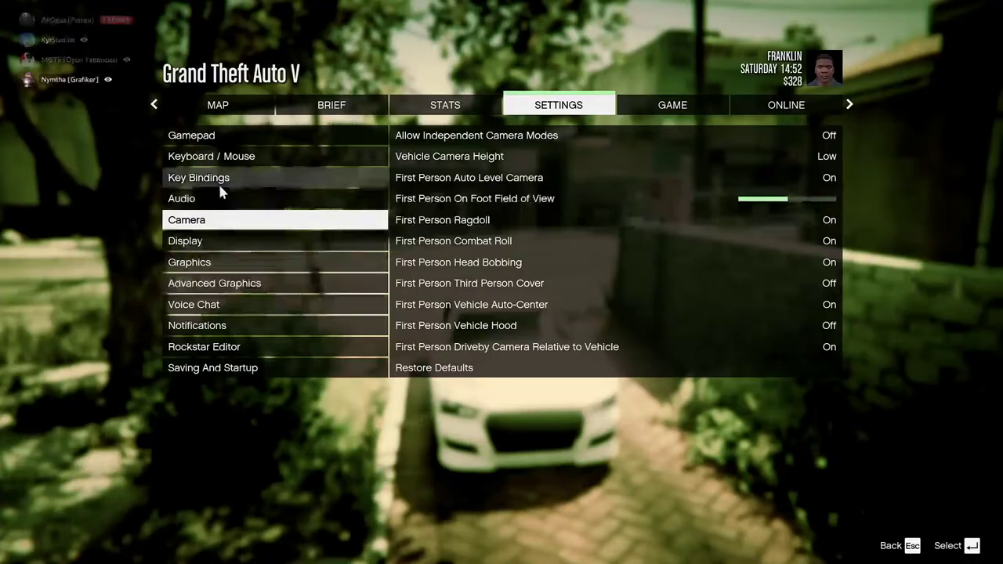
{"action": "key", "text": "alt+Tab"}
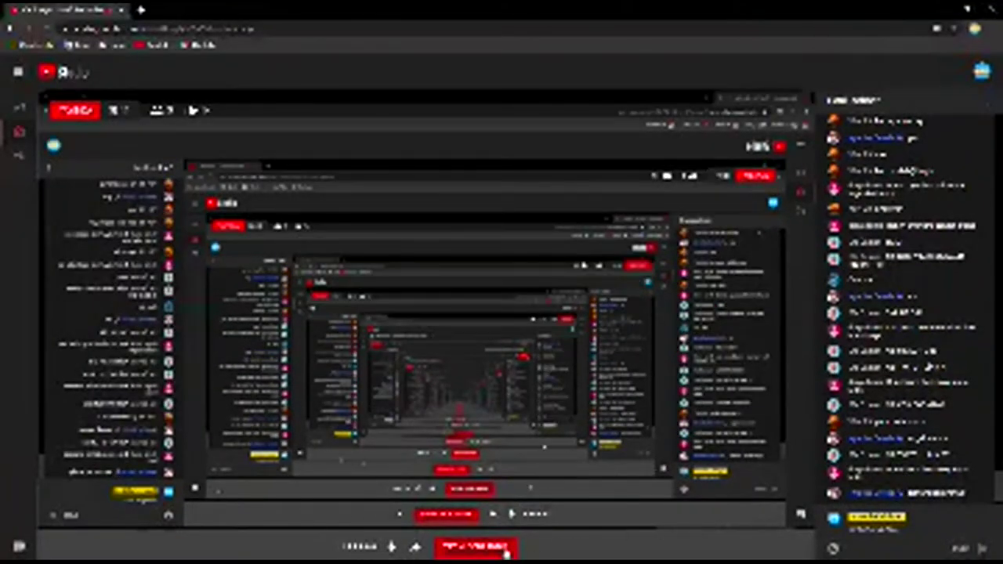
Step: Go to twitch in a new tab and open Yayıncı Paneli from the avatar menu
{"action": "left_click", "coordinate": [141, 10]}
{"action": "type", "text": "twitch"}
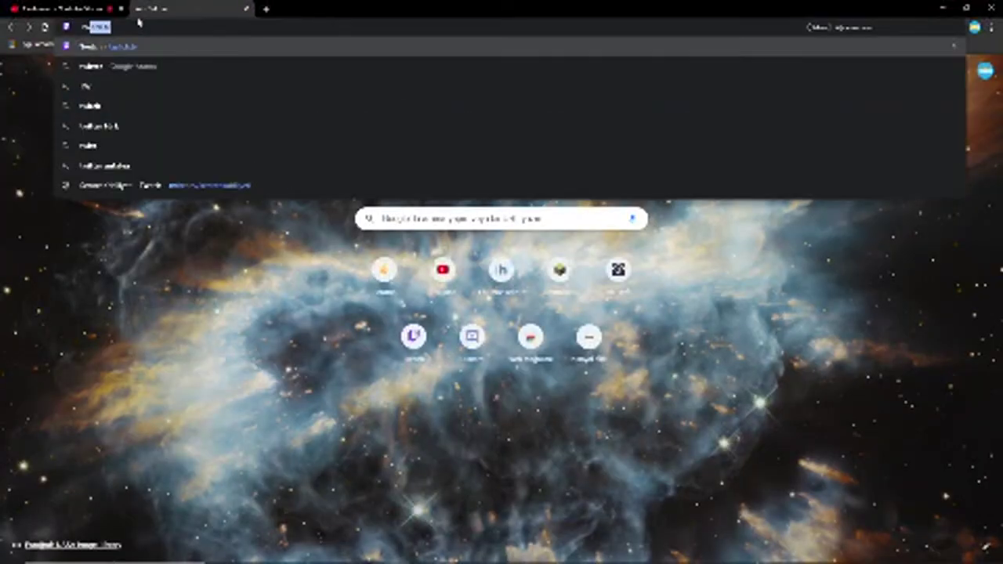
{"action": "key", "text": "Return"}
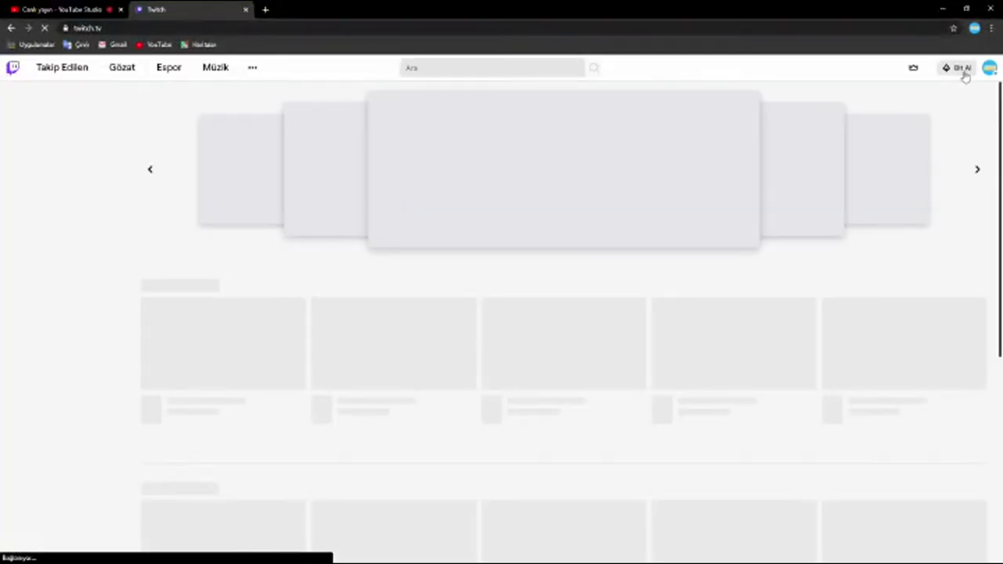
{"action": "left_click", "coordinate": [989, 70]}
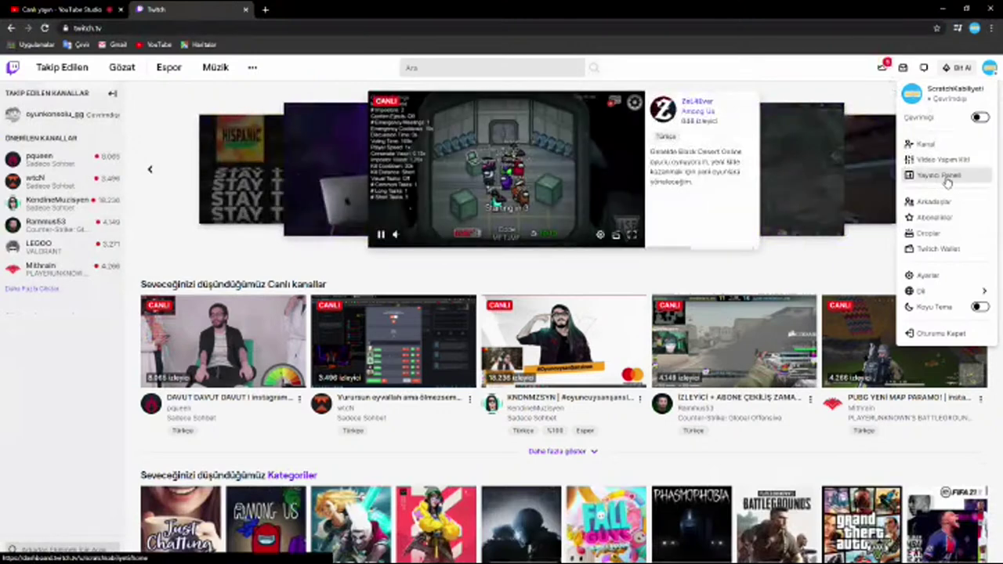
{"action": "left_click", "coordinate": [944, 176]}
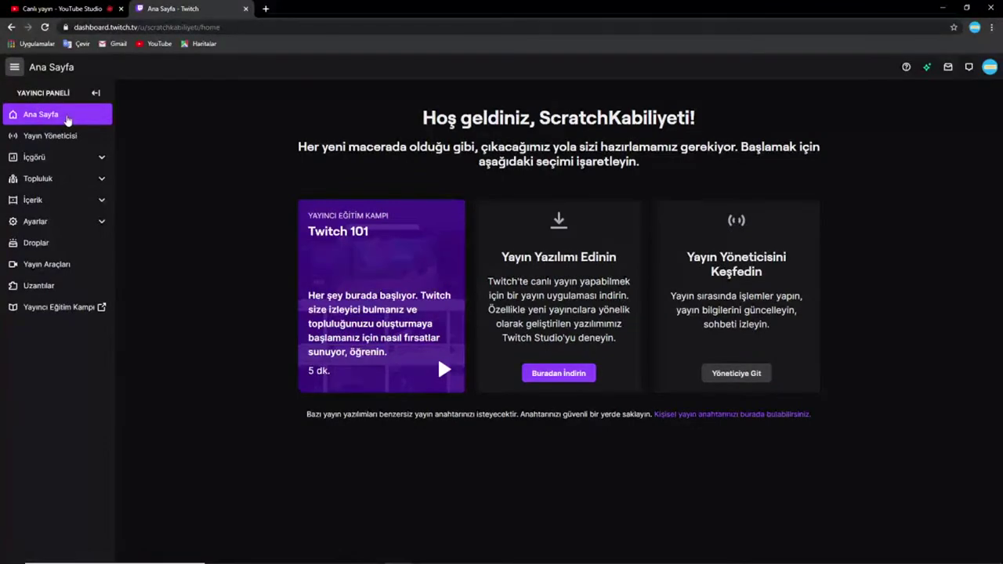
Step: In Stream Manager's stream info editor, set the category to Grand Theft Auto V
{"action": "left_click", "coordinate": [62, 135]}
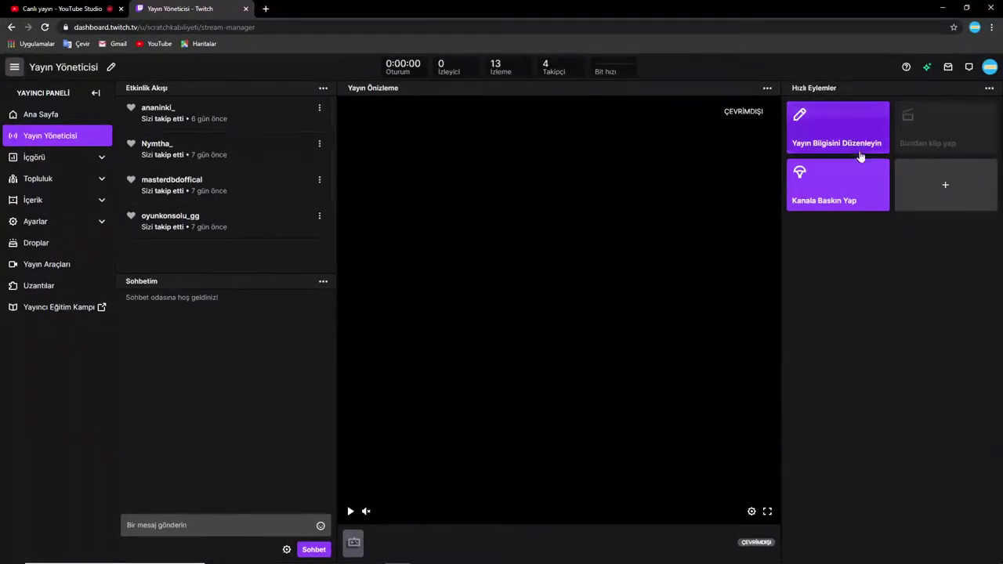
{"action": "left_click", "coordinate": [824, 144]}
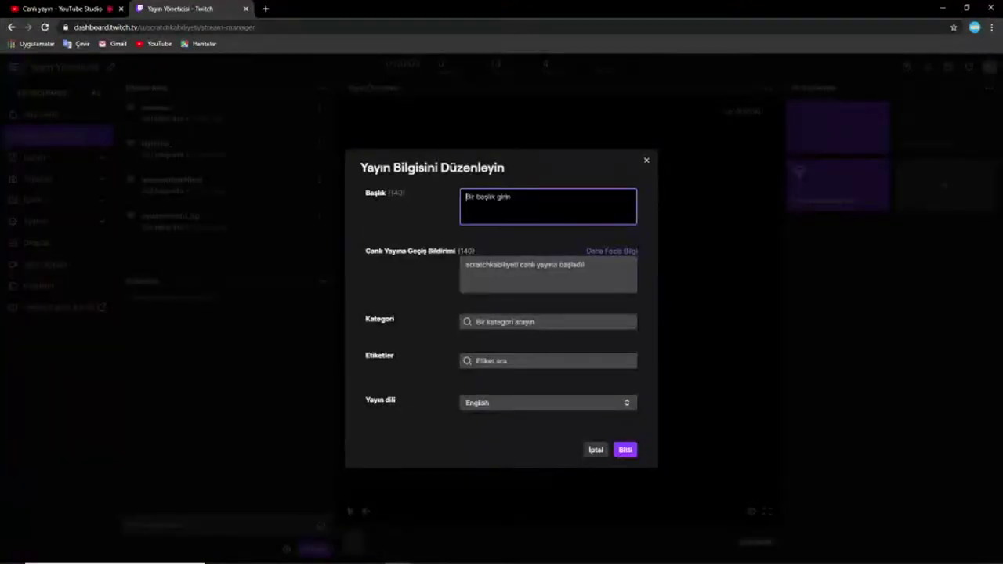
{"action": "type", "text": "GTA 5 Takılmaca"}
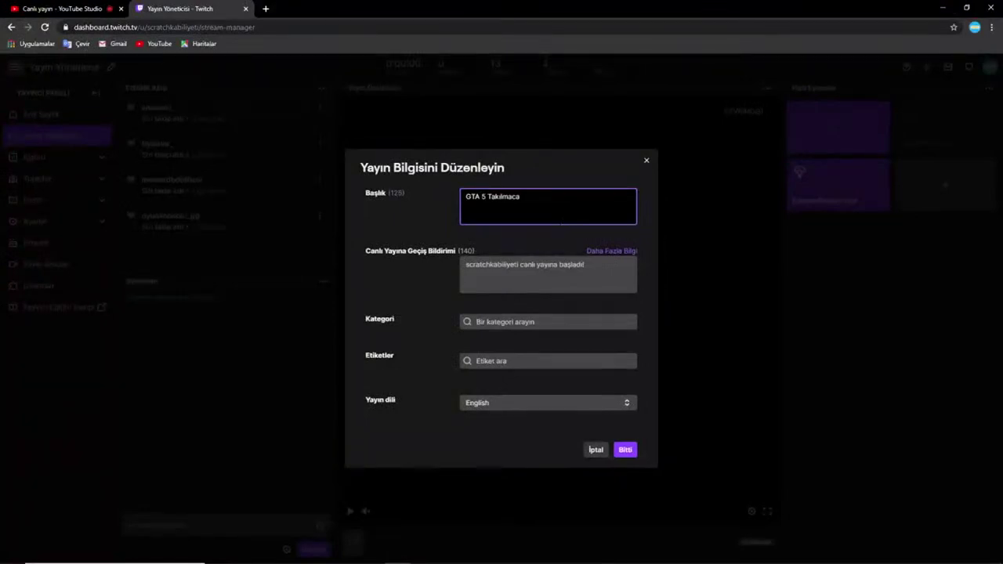
{"action": "left_click", "coordinate": [548, 321]}
{"action": "type", "text": "o"}
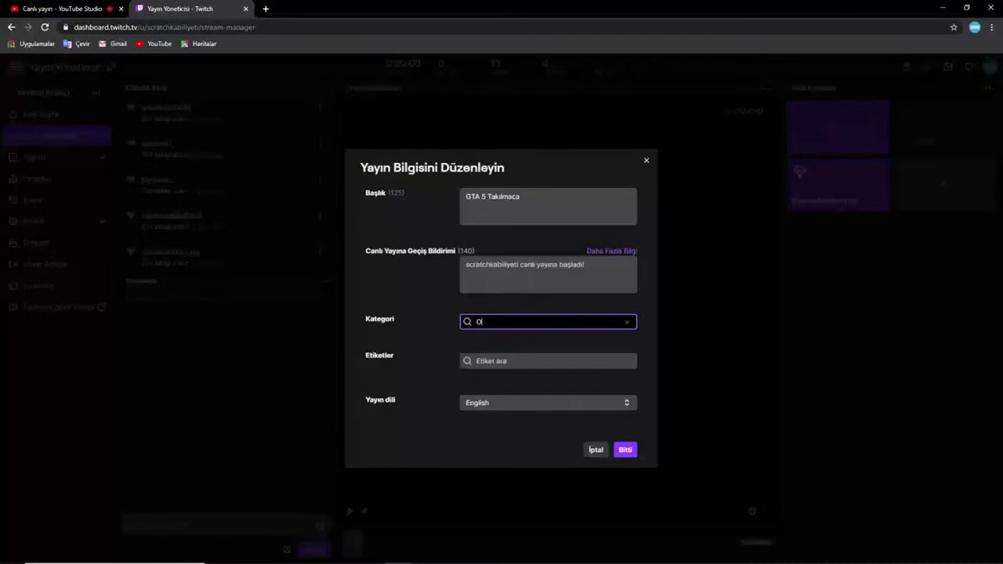
{"action": "type", "text": "yun"}
{"action": "key", "text": "BackSpace"}
{"action": "key", "text": "BackSpace"}
{"action": "type", "text": "G"}
{"action": "left_click", "coordinate": [561, 350]}
Step: Review the tag suggestions and stream language, then save with Bitti
{"action": "left_click", "coordinate": [554, 359]}
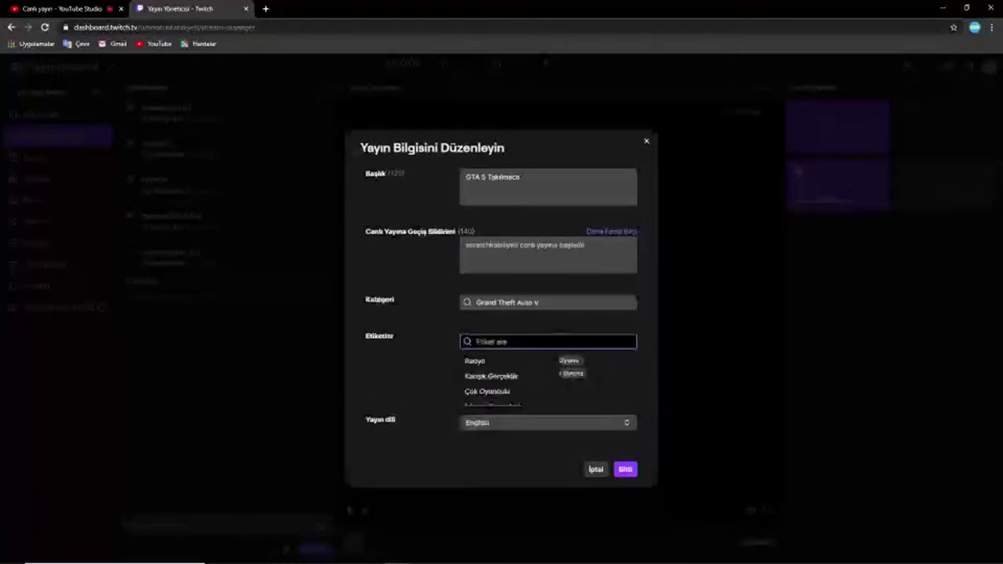
{"action": "scroll", "coordinate": [517, 388], "scroll_direction": "down", "scroll_amount": 5}
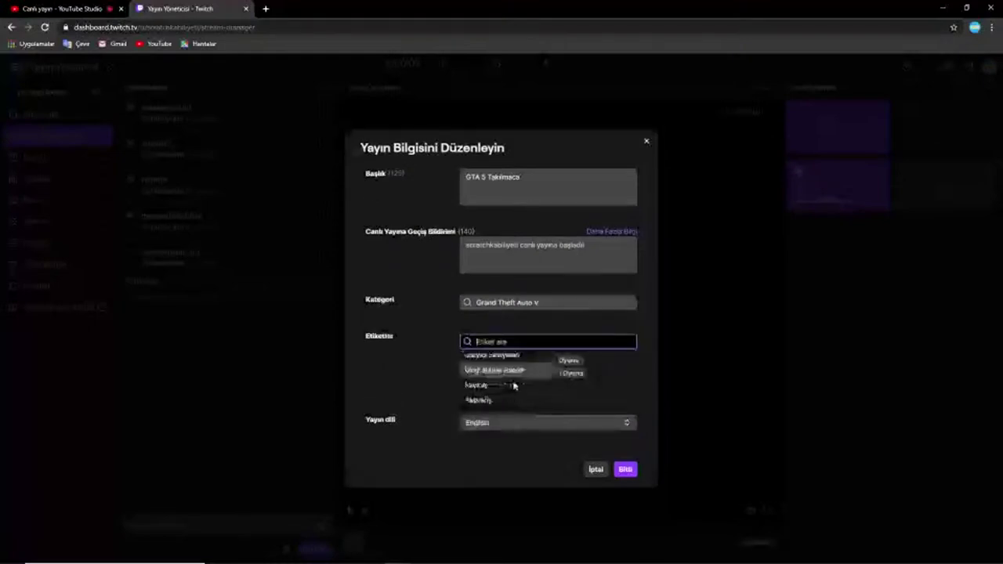
{"action": "scroll", "coordinate": [521, 385], "scroll_direction": "down", "scroll_amount": 8}
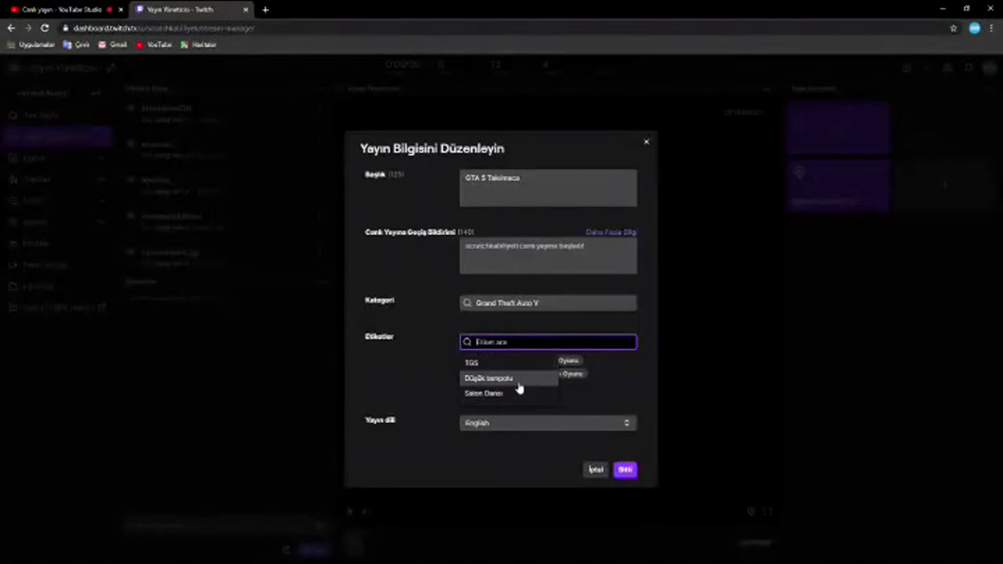
{"action": "scroll", "coordinate": [524, 390], "scroll_direction": "down", "scroll_amount": 2}
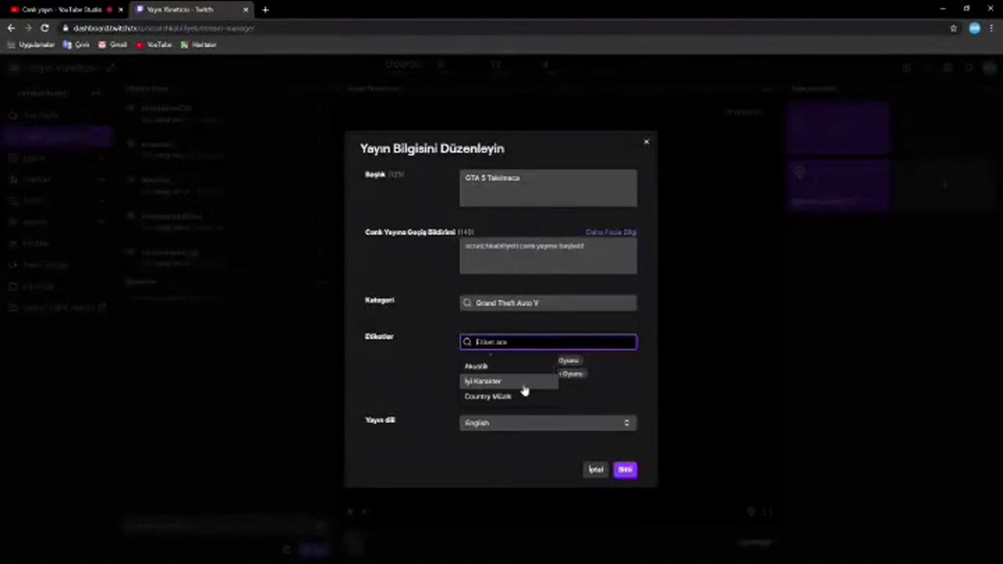
{"action": "scroll", "coordinate": [525, 391], "scroll_direction": "down", "scroll_amount": 3}
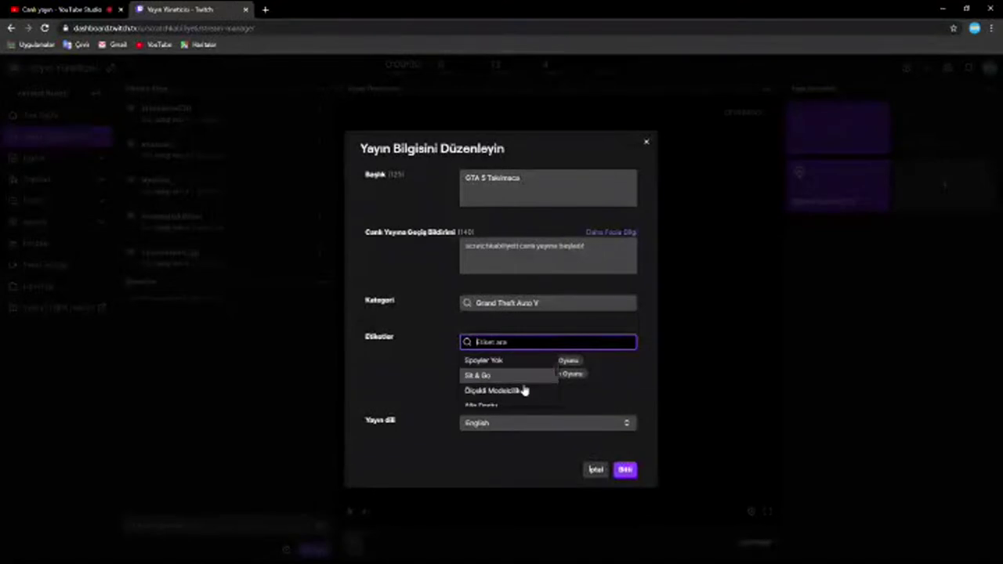
{"action": "left_click", "coordinate": [576, 397]}
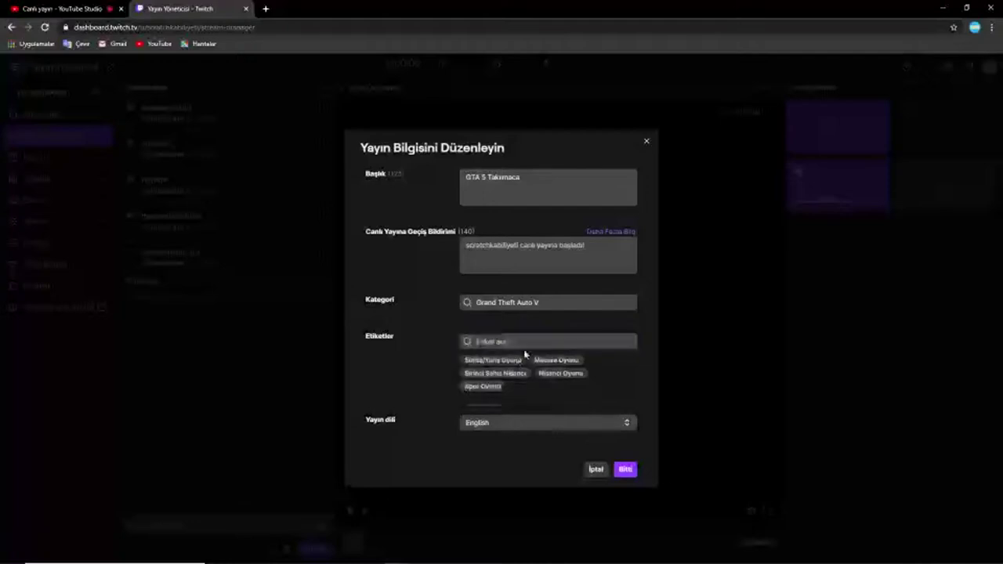
{"action": "left_click", "coordinate": [528, 423]}
{"action": "scroll", "coordinate": [548, 353], "scroll_direction": "down", "scroll_amount": 3}
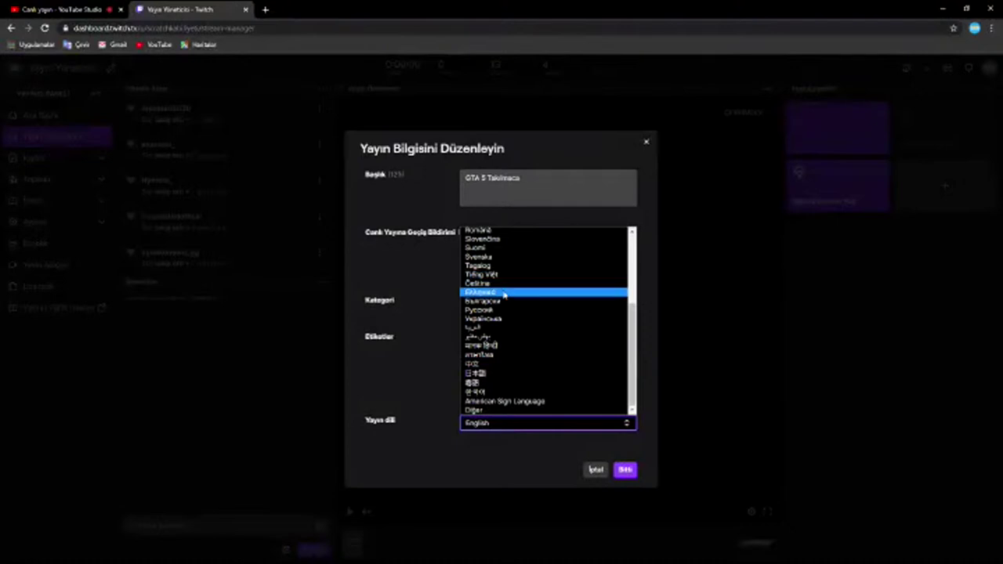
{"action": "scroll", "coordinate": [505, 298], "scroll_direction": "up", "scroll_amount": 5}
{"action": "left_click", "coordinate": [172, 154]}
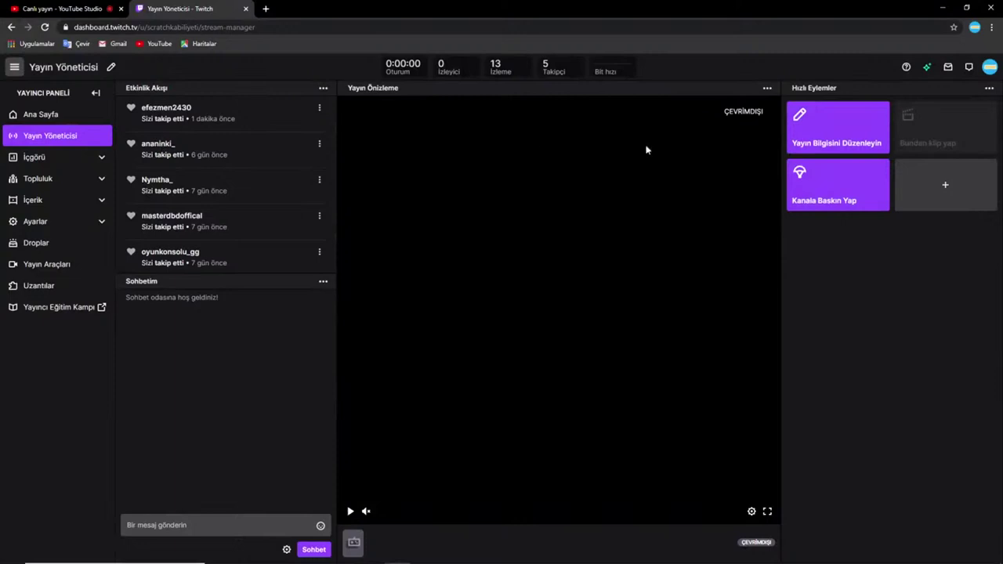
Step: From the Yayın Araçları page, launch the downloaded Twitch Studio to its sign-in screen
{"action": "left_click", "coordinate": [60, 266]}
{"action": "scroll", "coordinate": [319, 268], "scroll_direction": "down", "scroll_amount": 1}
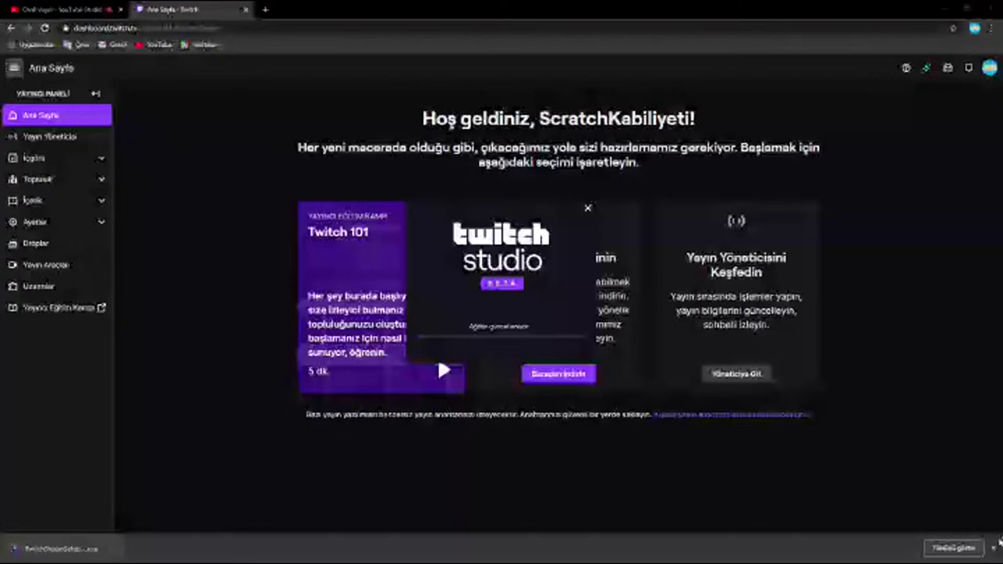
{"action": "left_click", "coordinate": [993, 548]}
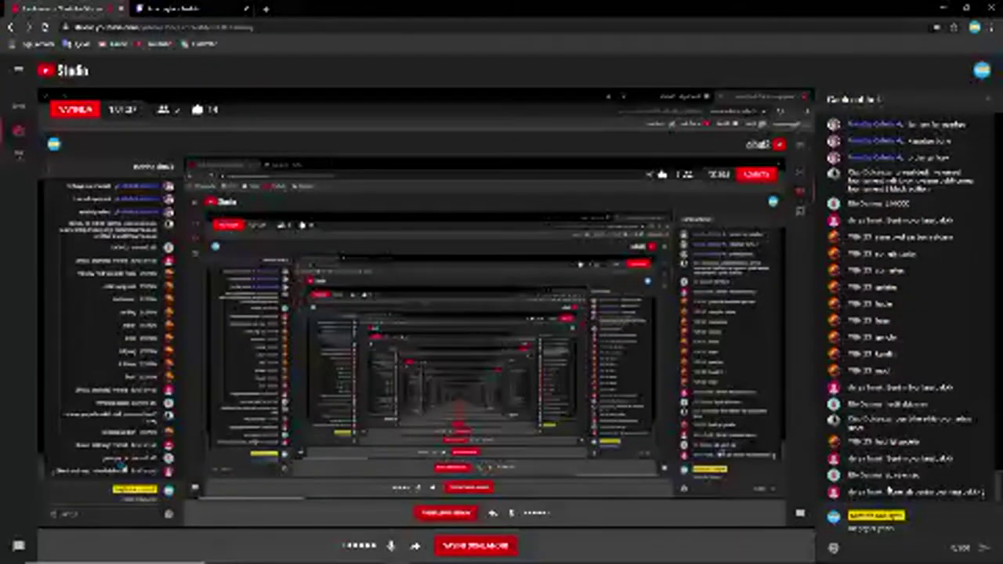
{"action": "left_click_drag", "start_coordinate": [888, 489], "coordinate": [941, 548]}
{"action": "left_click", "coordinate": [932, 492]}
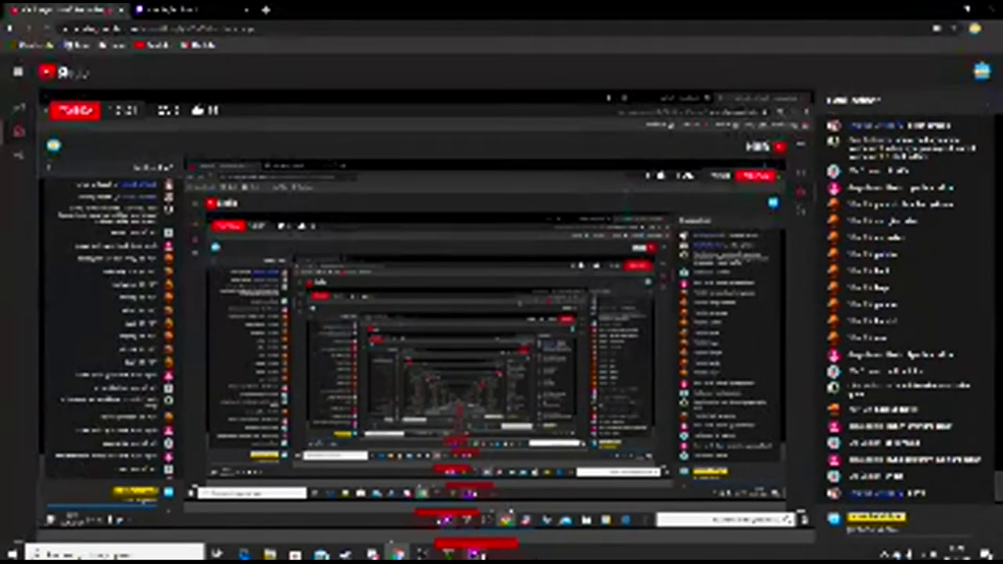
{"action": "left_click", "coordinate": [474, 555]}
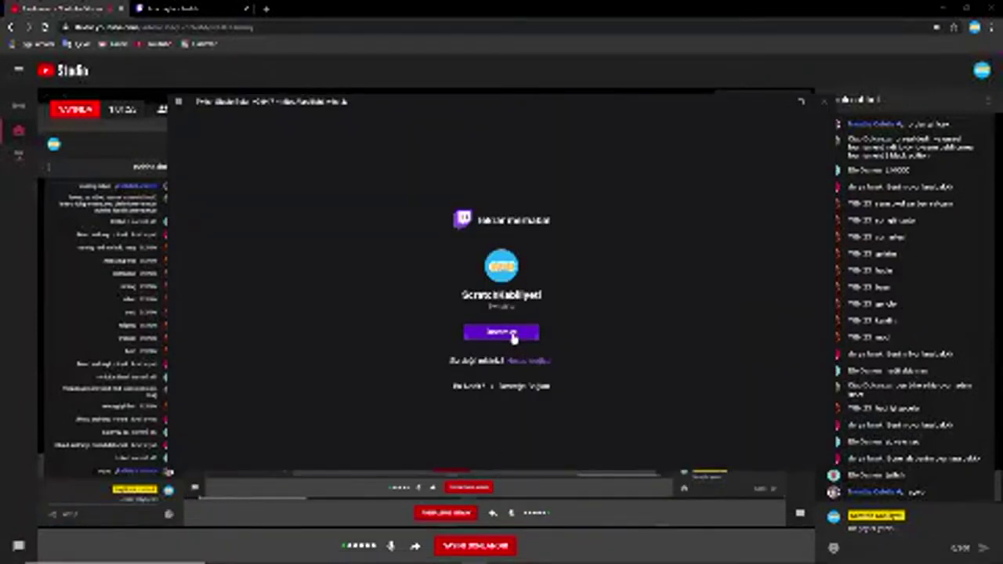
Step: Log in to Twitch Studio with the account username and password
{"action": "left_click", "coordinate": [513, 334]}
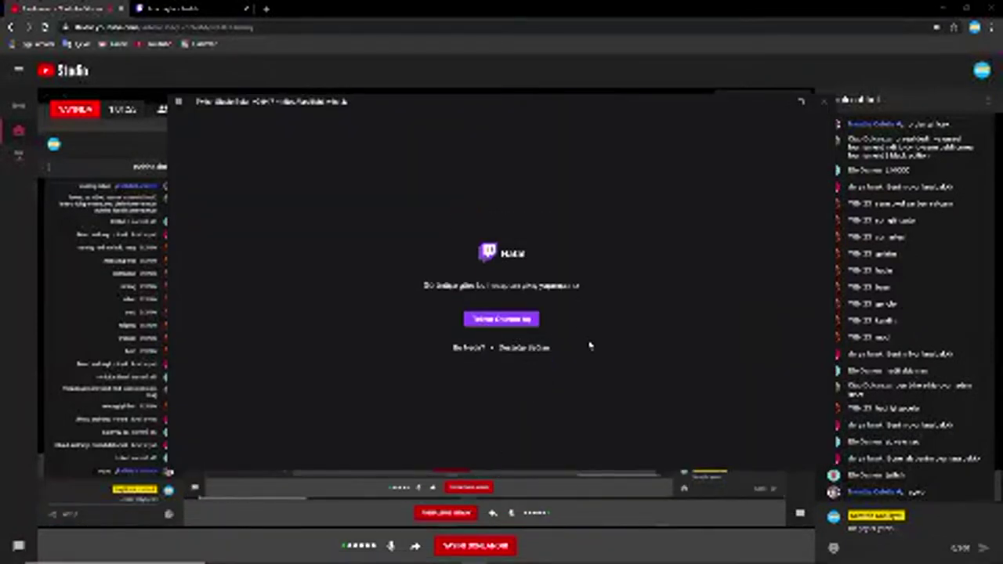
{"action": "left_click", "coordinate": [529, 321]}
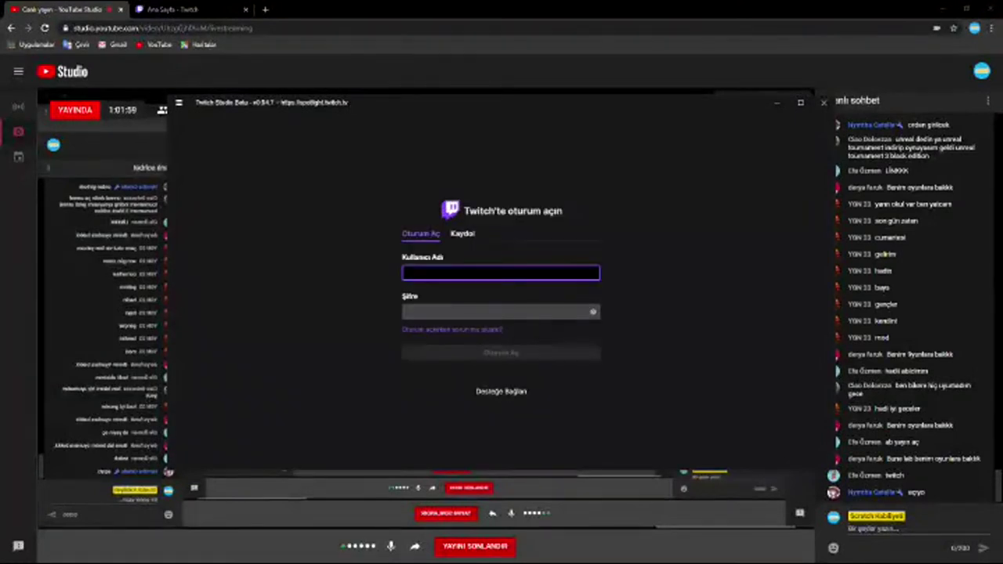
{"action": "type", "text": "scratchkabiliyeti"}
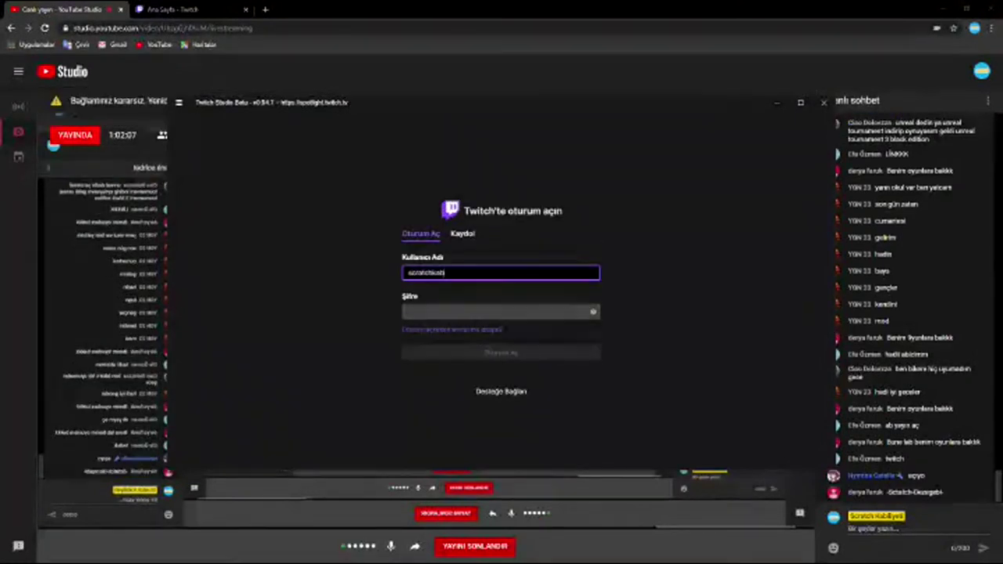
{"action": "key", "text": "Tab"}
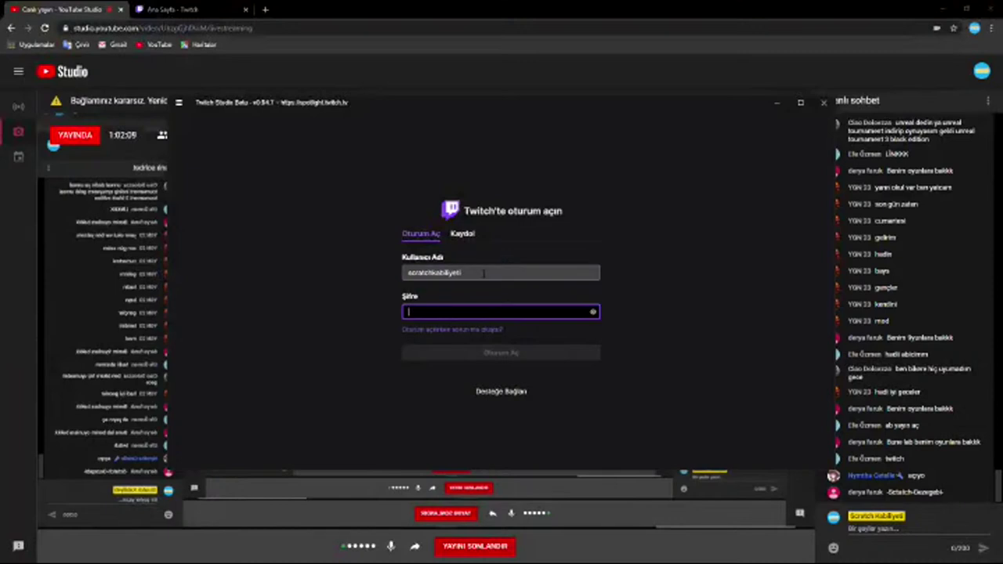
{"action": "type", "text": "•"}
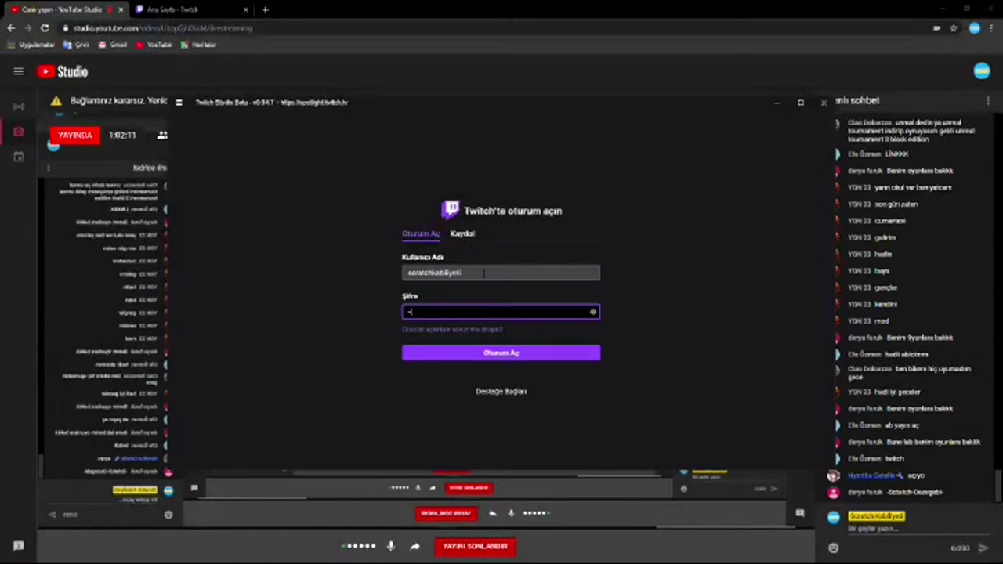
{"action": "type", "text": "••"}
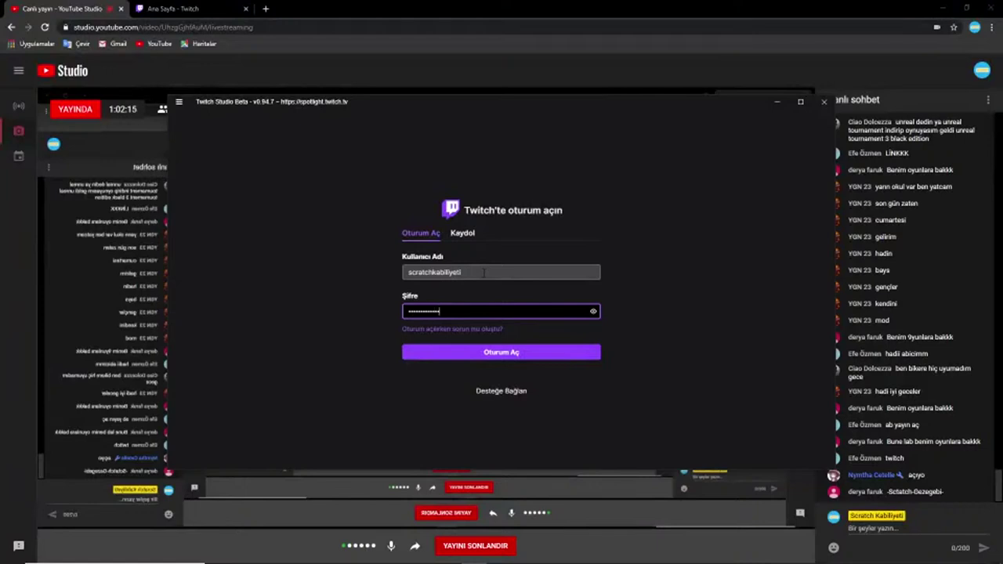
{"action": "key", "text": "Return"}
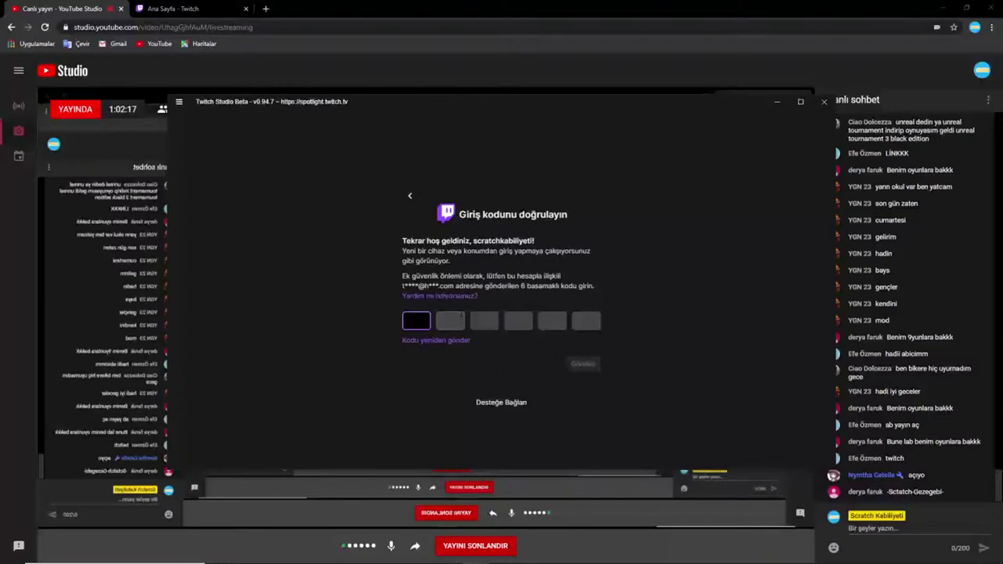
Step: Get the verification code from the Mail app and enter it in the code boxes
{"action": "left_click", "coordinate": [320, 557]}
{"action": "left_click_drag", "start_coordinate": [407, 76], "coordinate": [174, 140]}
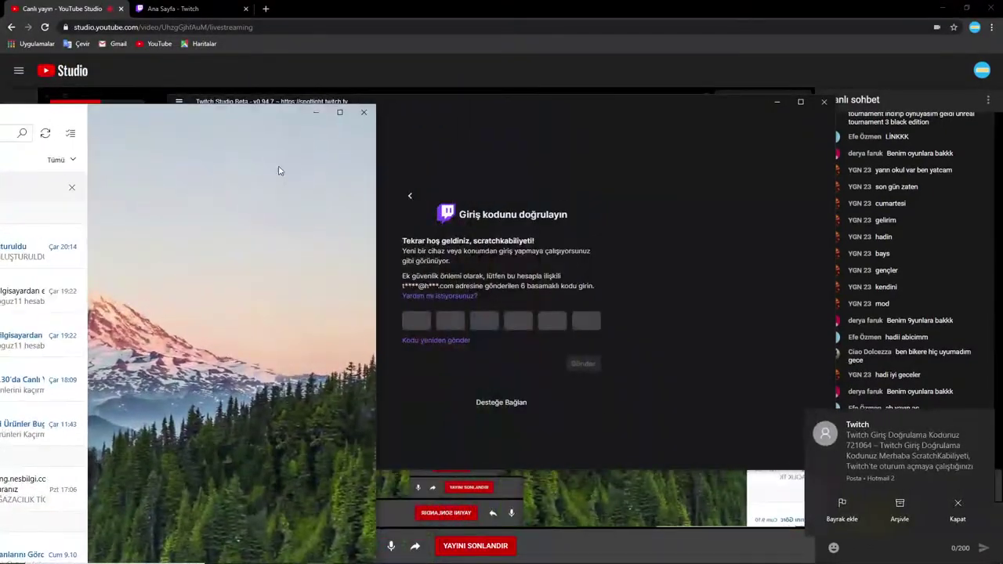
{"action": "left_click", "coordinate": [725, 423]}
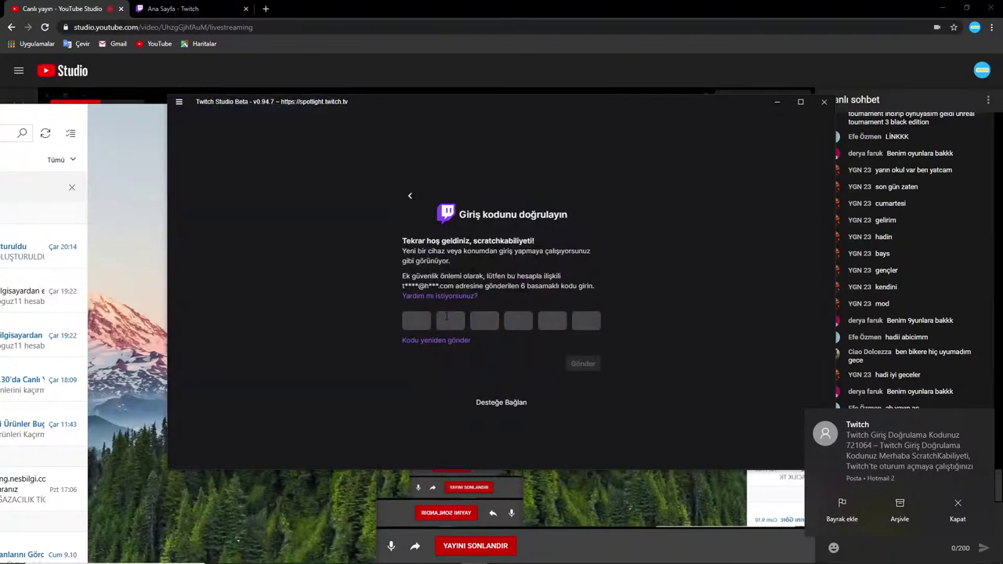
{"action": "left_click", "coordinate": [416, 320]}
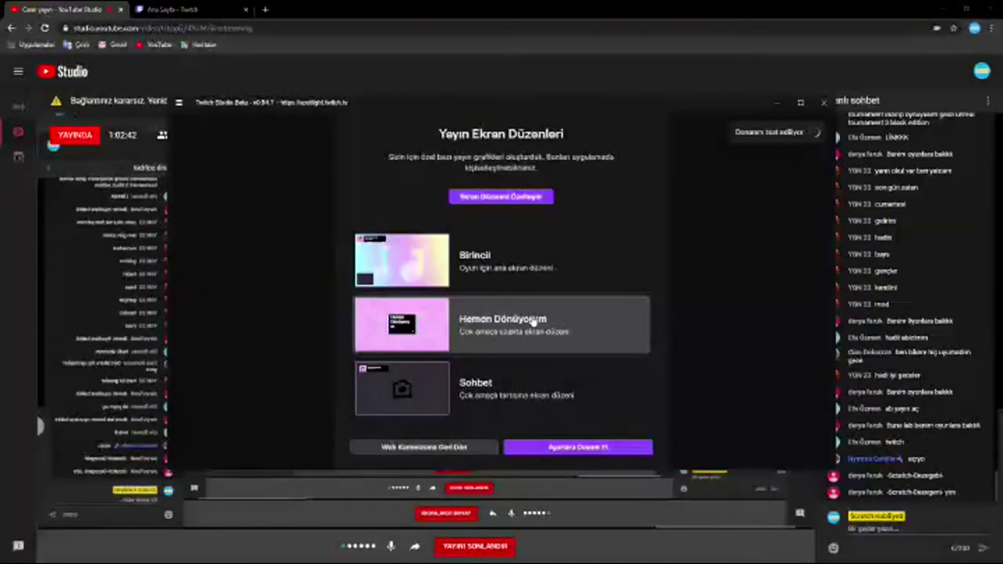
Step: Open the layouts' brand colour customization and preview the different layout scenes
{"action": "left_click", "coordinate": [549, 270]}
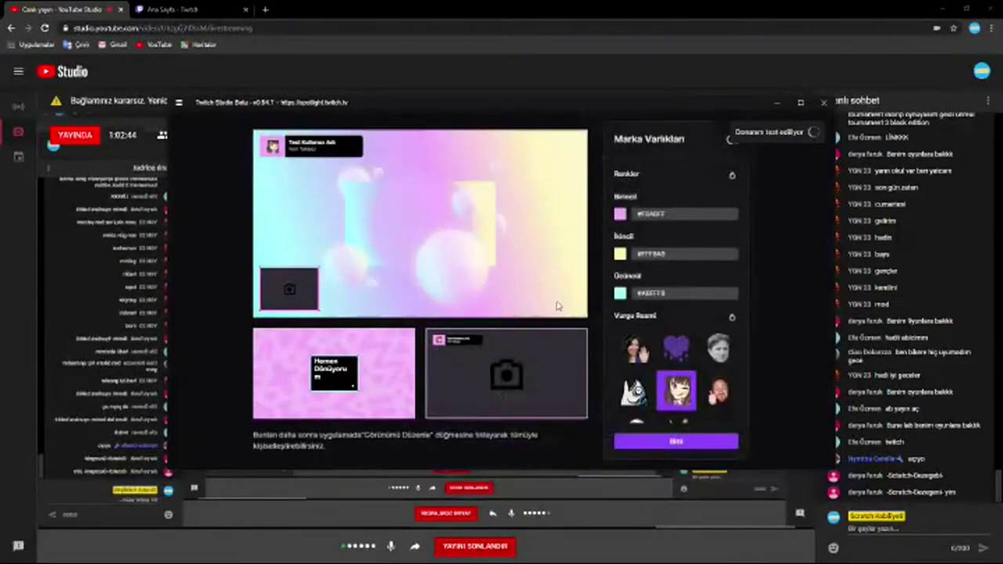
{"action": "left_click", "coordinate": [460, 357]}
{"action": "left_click", "coordinate": [462, 356]}
{"action": "left_click", "coordinate": [399, 363]}
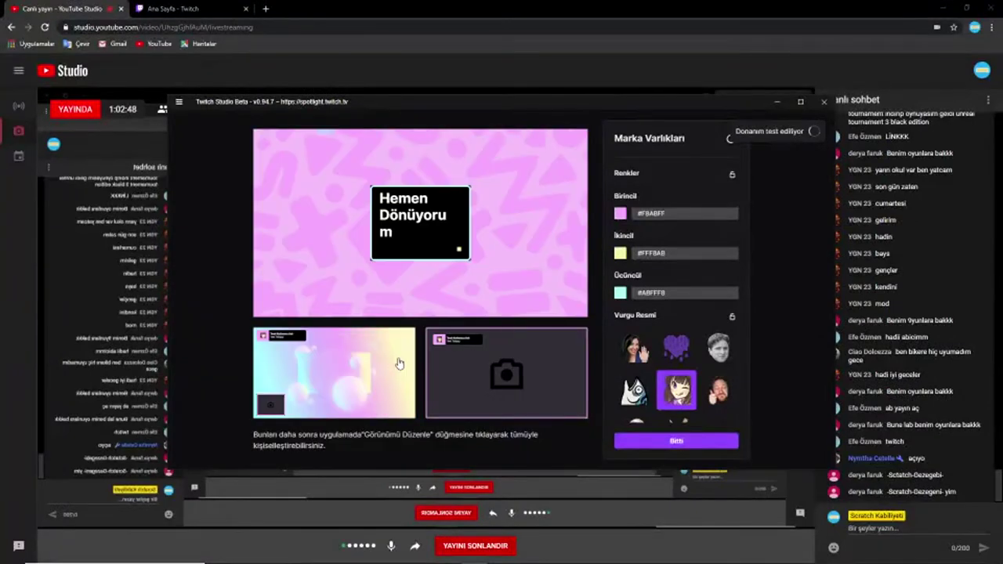
{"action": "left_click", "coordinate": [407, 354]}
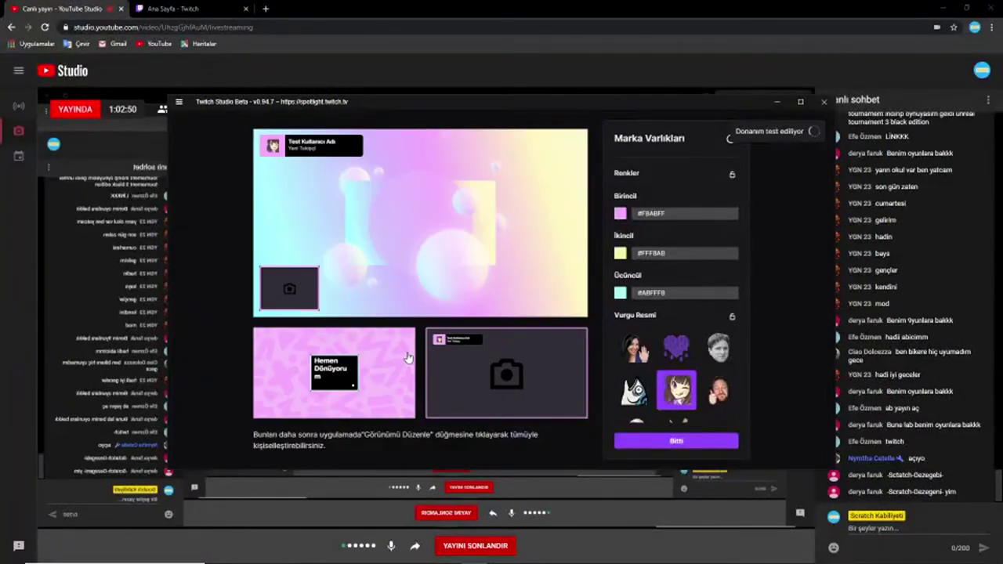
{"action": "left_click", "coordinate": [364, 357]}
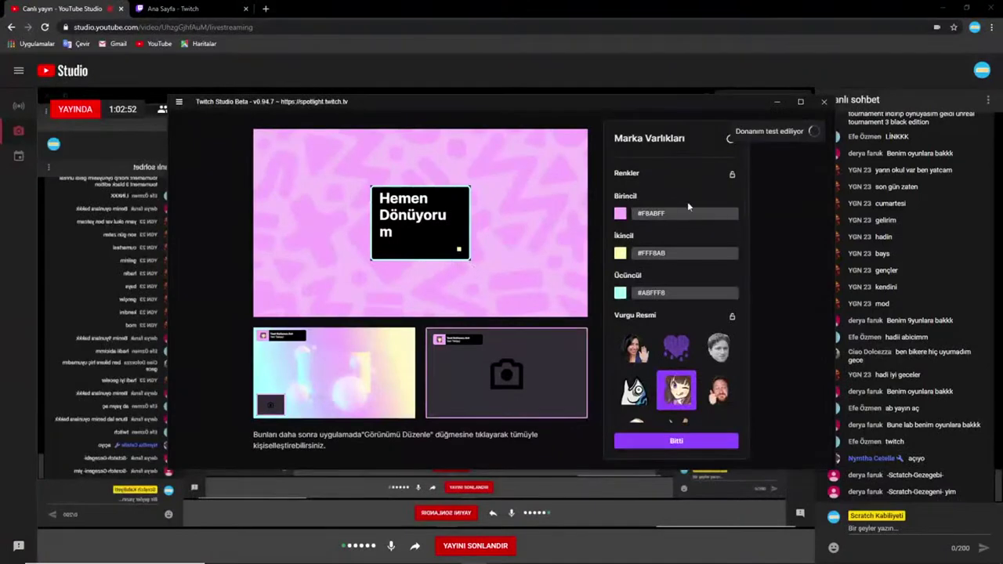
Step: Set the Birincil colour to orange #CD8218 and drag the İkincil colour darker
{"action": "left_click", "coordinate": [620, 213]}
{"action": "left_click_drag", "start_coordinate": [660, 245], "coordinate": [703, 296]}
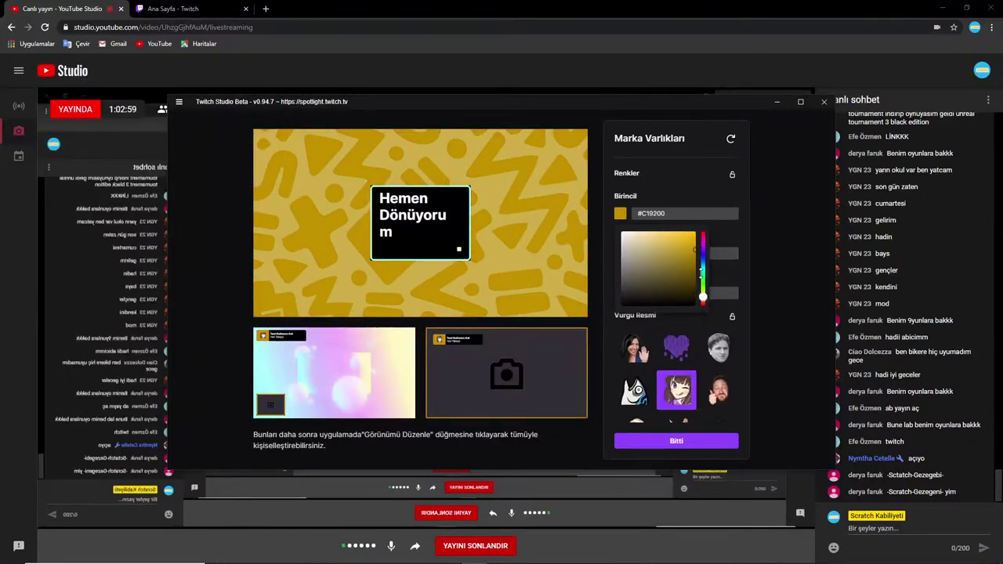
{"action": "left_click_drag", "start_coordinate": [692, 249], "coordinate": [686, 245]}
{"action": "left_click_drag", "start_coordinate": [703, 297], "coordinate": [703, 299]}
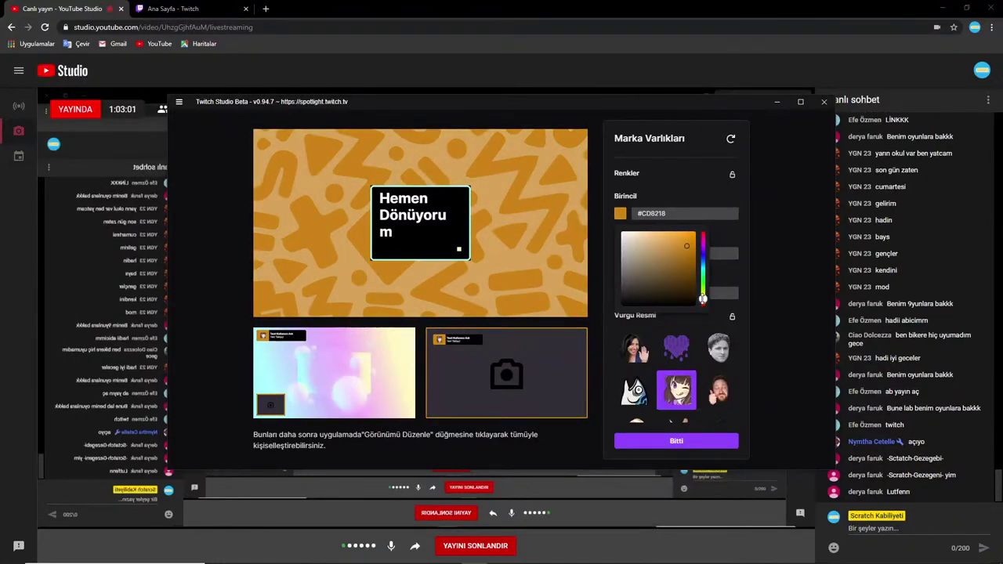
{"action": "left_click", "coordinate": [427, 217]}
{"action": "left_click", "coordinate": [621, 252]}
{"action": "left_click_drag", "start_coordinate": [655, 229], "coordinate": [703, 196]}
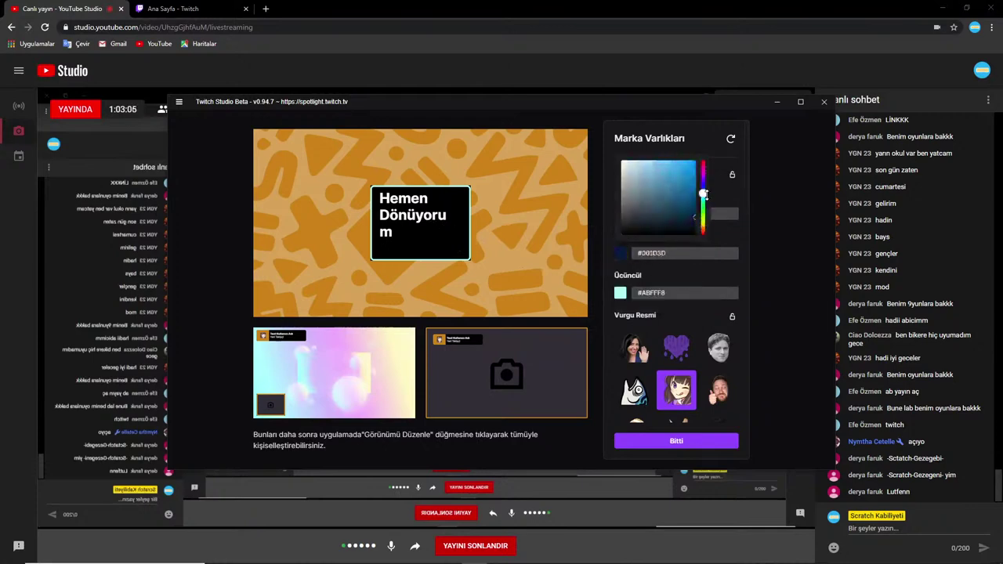